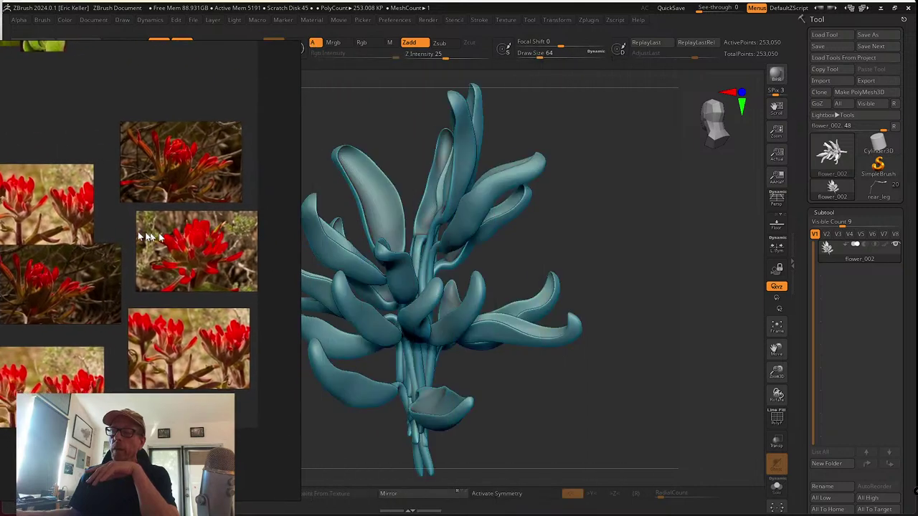
Switch to the rear_leg wasp model to inspect it from above, and return to the flower_002 model
left_click(881, 190)
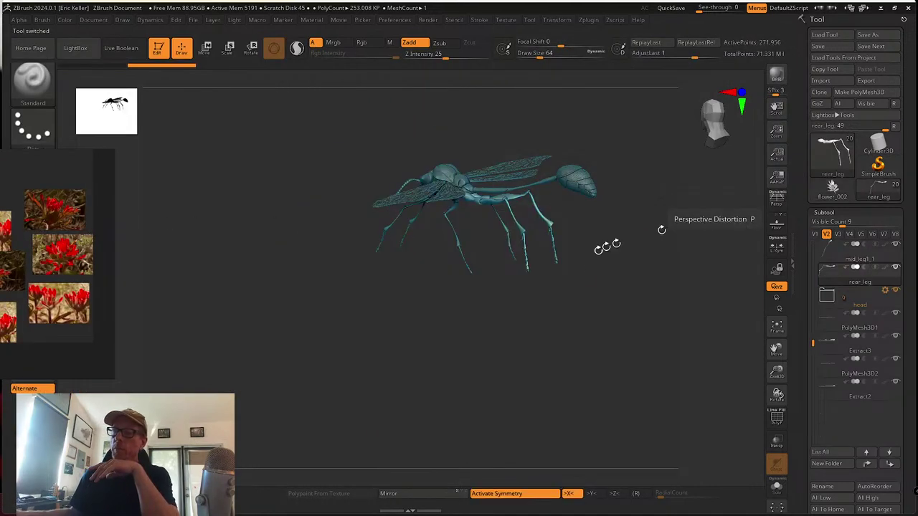
left_click_drag(660, 227, 627, 282)
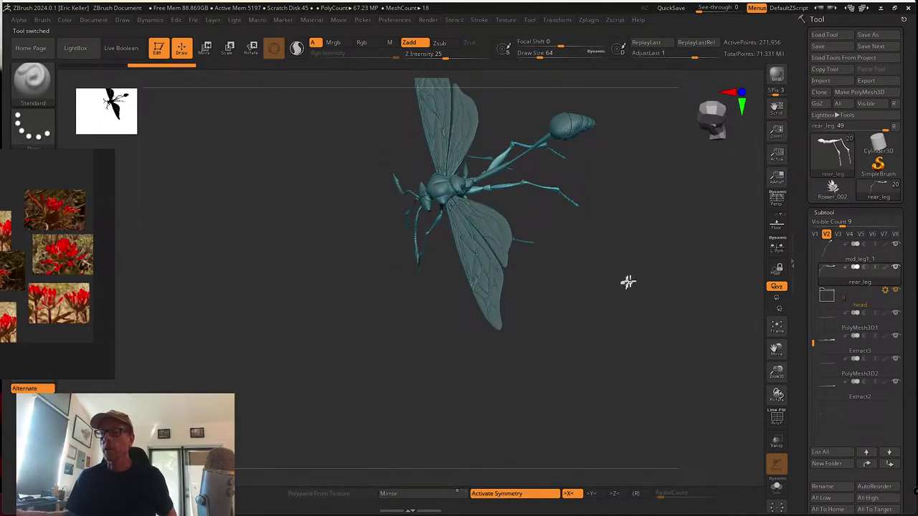
left_click(776, 326)
left_click_drag(631, 327, 485, 246)
left_click(832, 187)
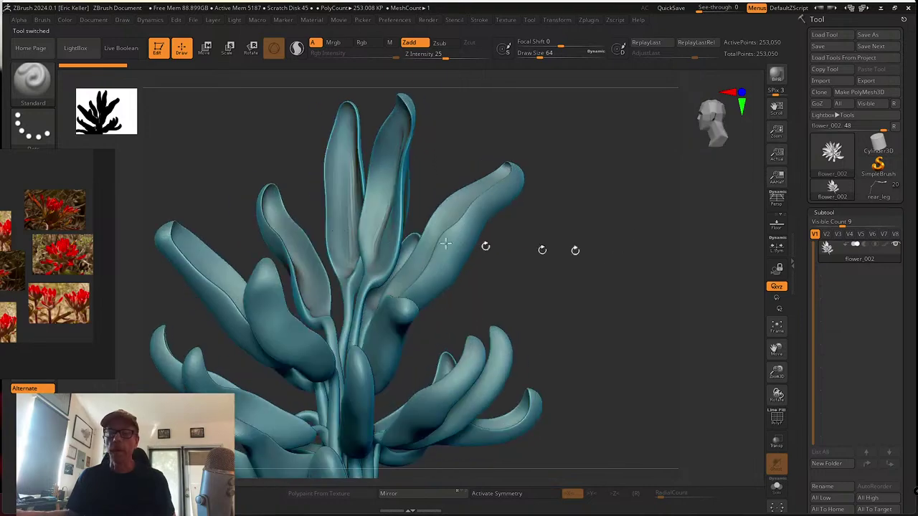
Bring the reference board over the canvas to examine the red flower photos up close, and move it aside again
right_click_drag(41, 222, 422, 230)
scroll(416, 241, "down", 2)
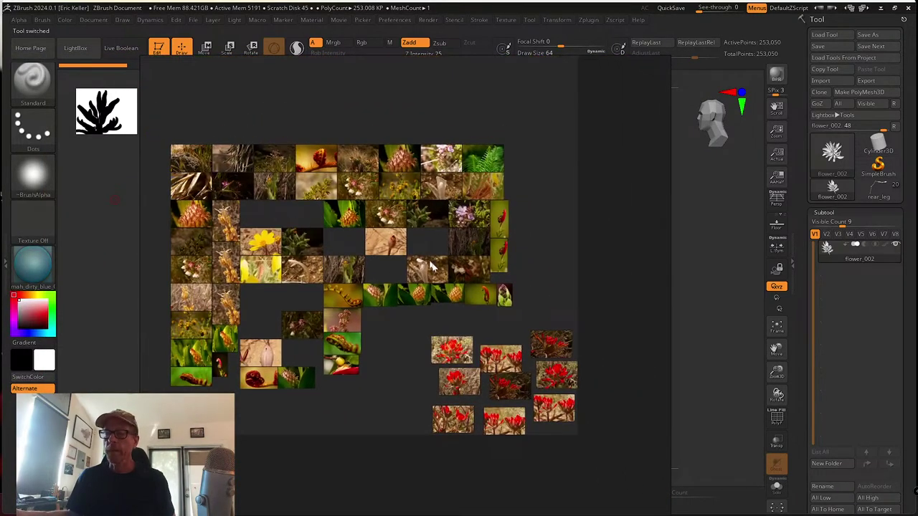
middle_click_drag(431, 264, 336, 173)
scroll(337, 230, "down", 1)
scroll(391, 267, "up", 8)
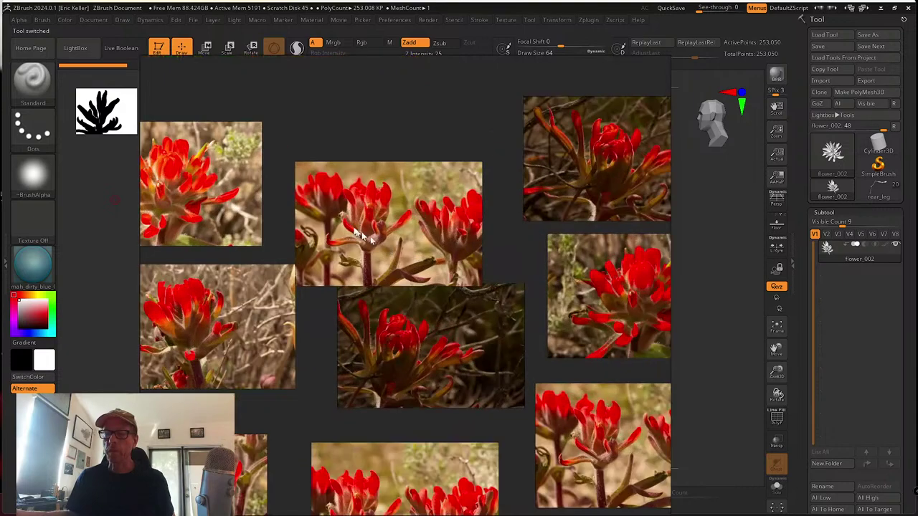
scroll(362, 230, "up", 6)
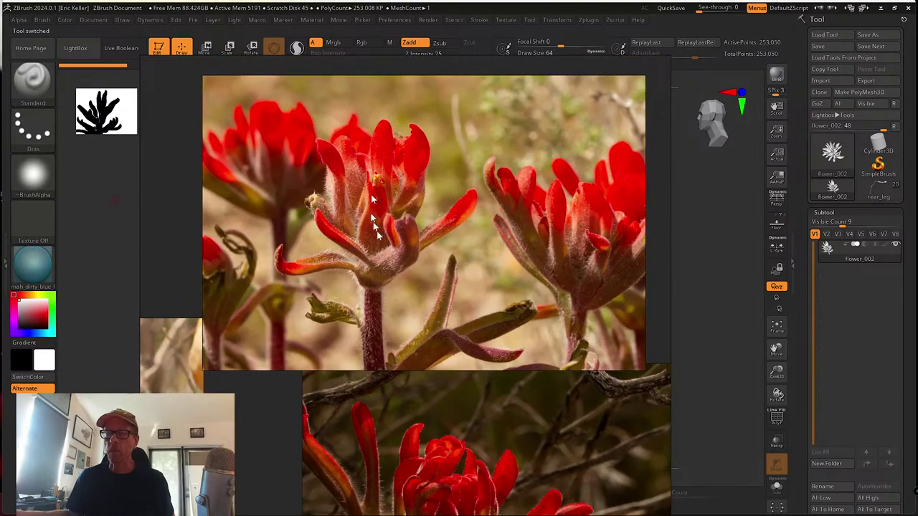
scroll(398, 258, "down", 4)
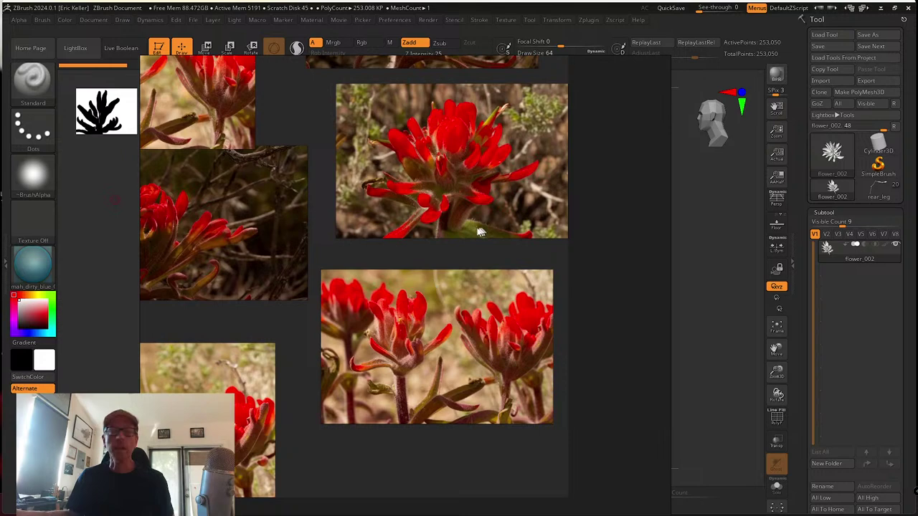
right_click_drag(446, 219, 0, 219)
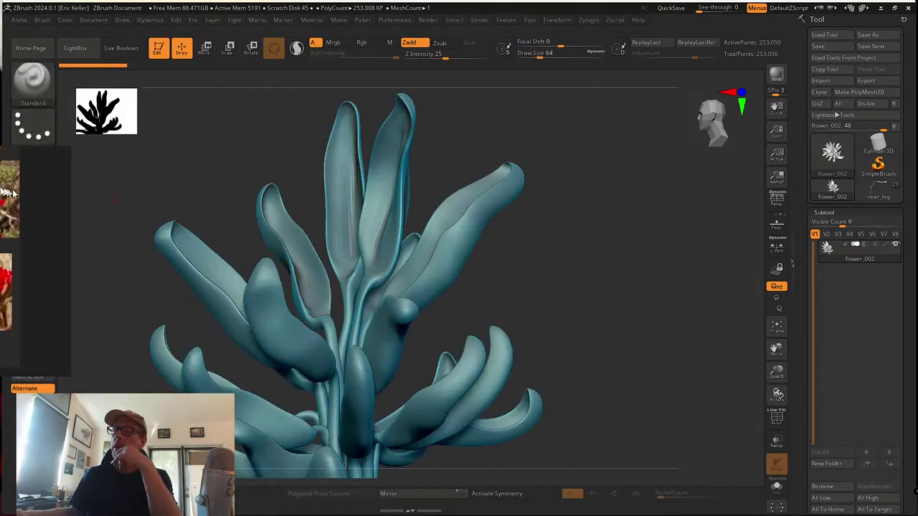
Fit the flower_002 mesh to the view and examine its petals and stems from several sides
left_click(774, 325)
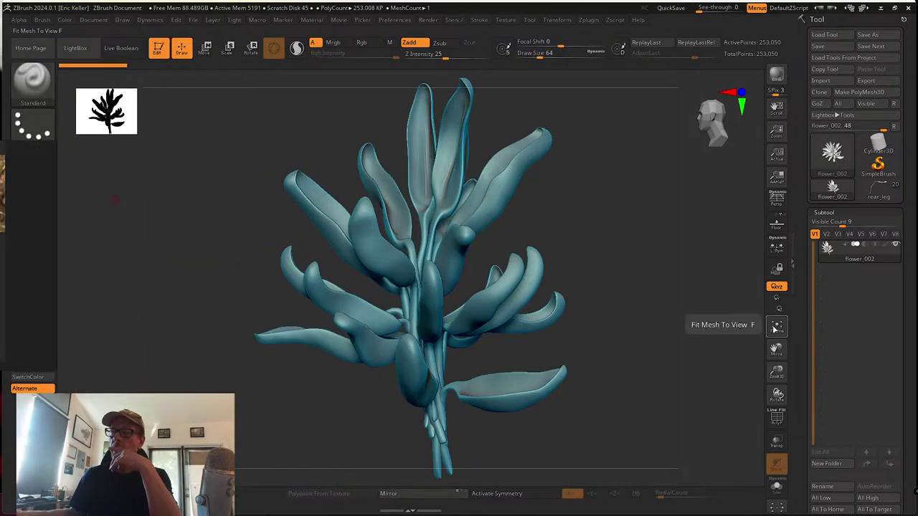
left_click_drag(681, 316, 545, 287)
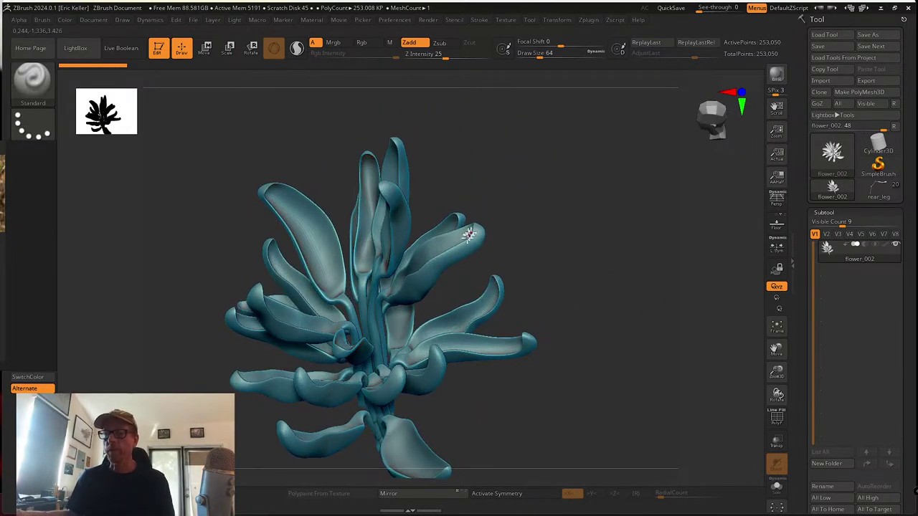
left_click_drag(545, 244, 558, 282)
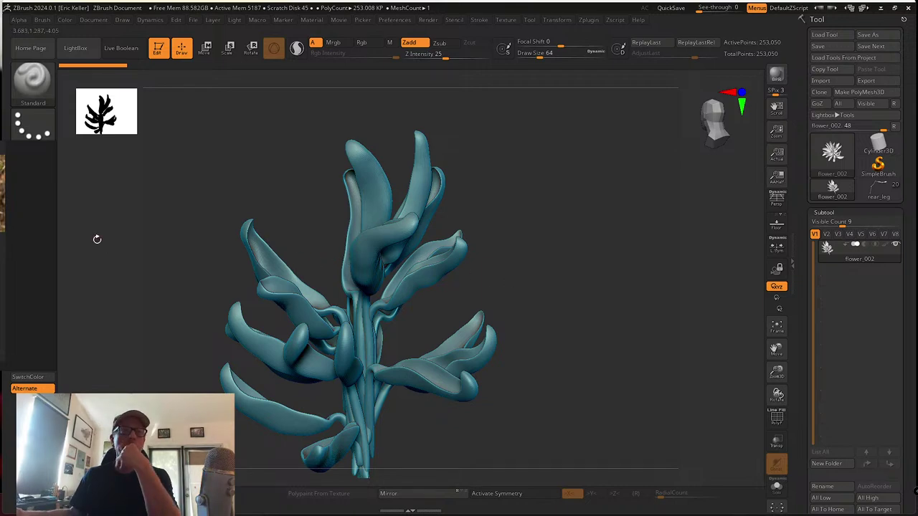
right_click_drag(2, 251, 2, 208)
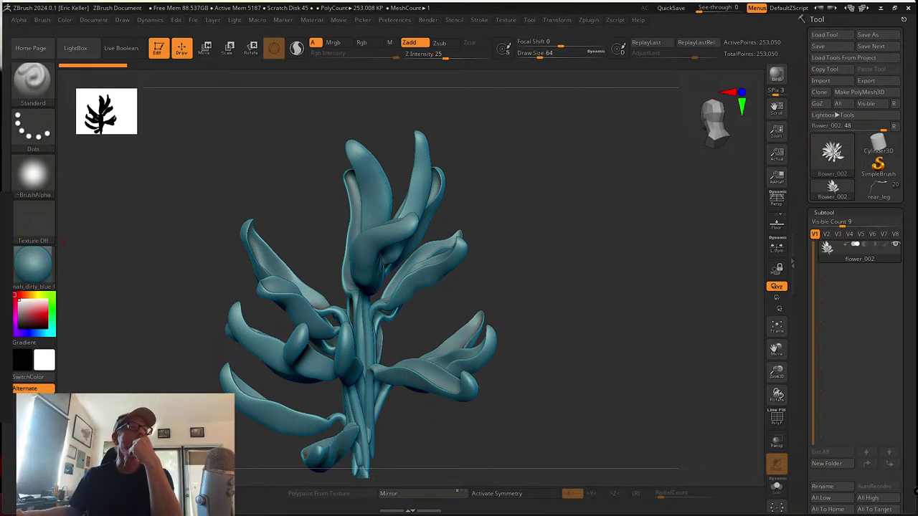
Switch to the browser's Udemy search results and review the section list of the Demystifying ZBrush Materials course
left_click_drag(0, 175, 469, 80)
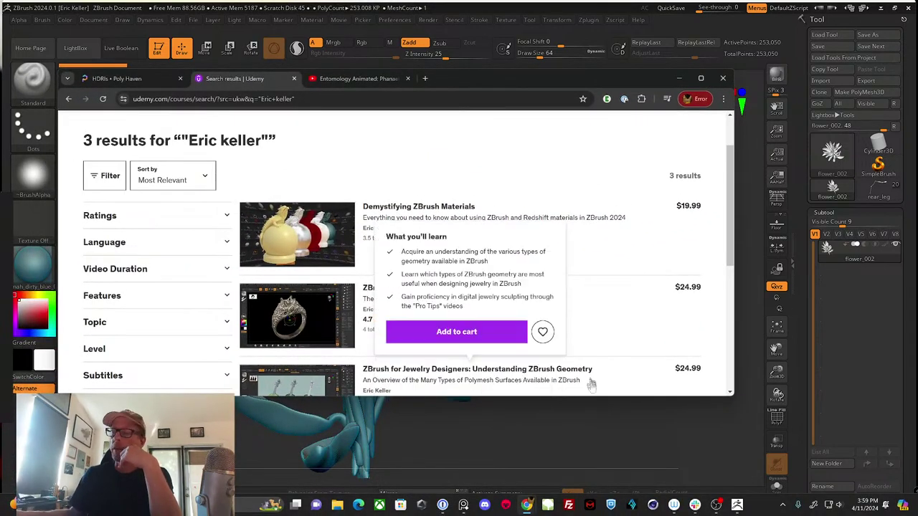
left_click_drag(608, 395, 601, 486)
mouse_move(380, 214)
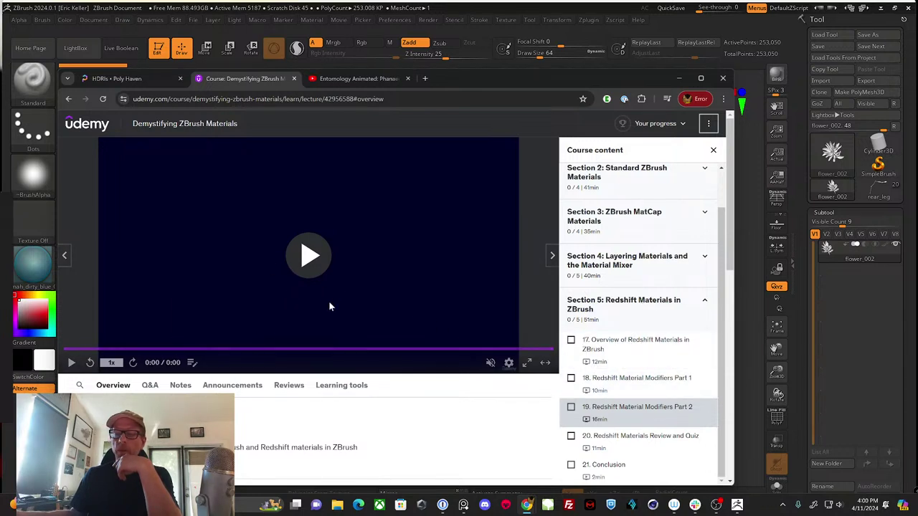
scroll(631, 224, "up", 1)
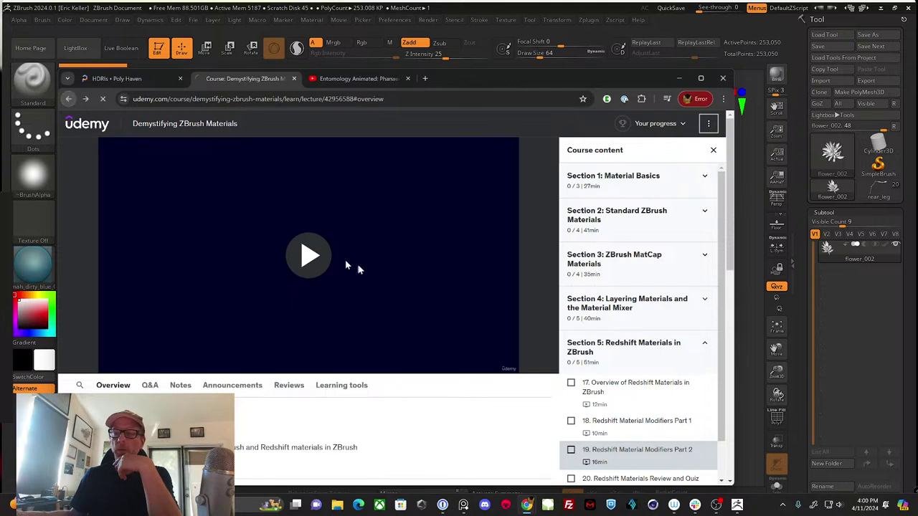
key("alt+Left")
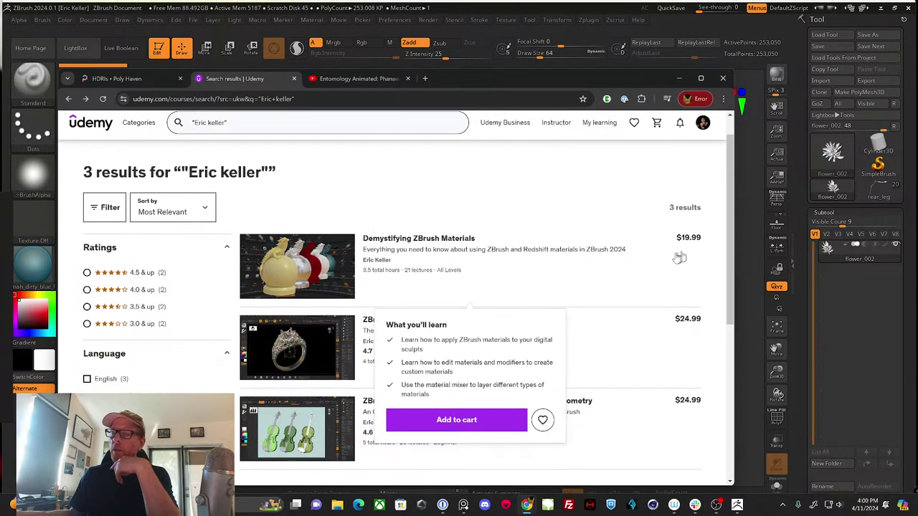
Review the lecture list and overview of the ZBrush for Jewelry Designers course, and return to the search results
scroll(657, 263, "down", 1)
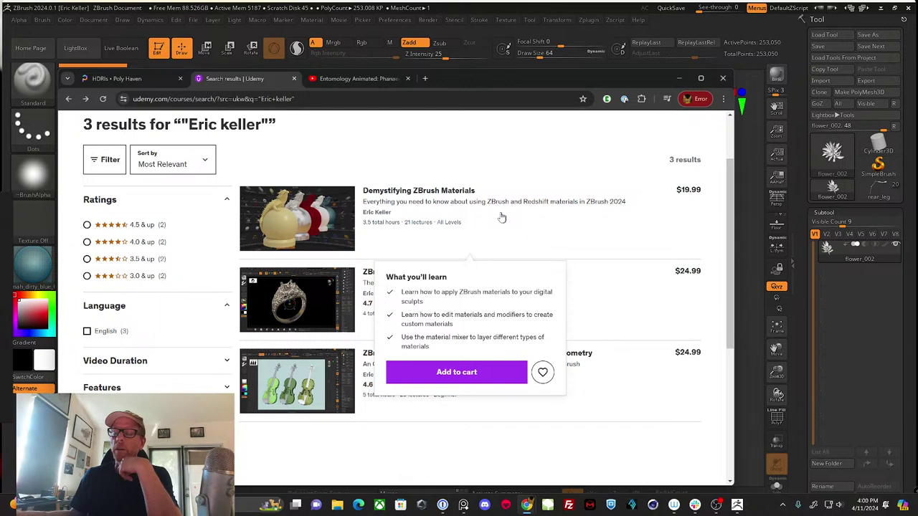
scroll(502, 218, "down", 1)
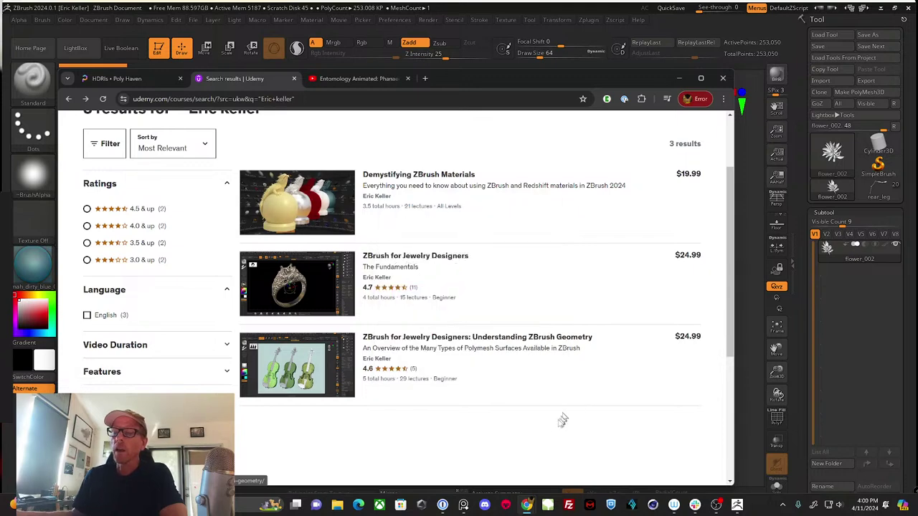
mouse_move(373, 274)
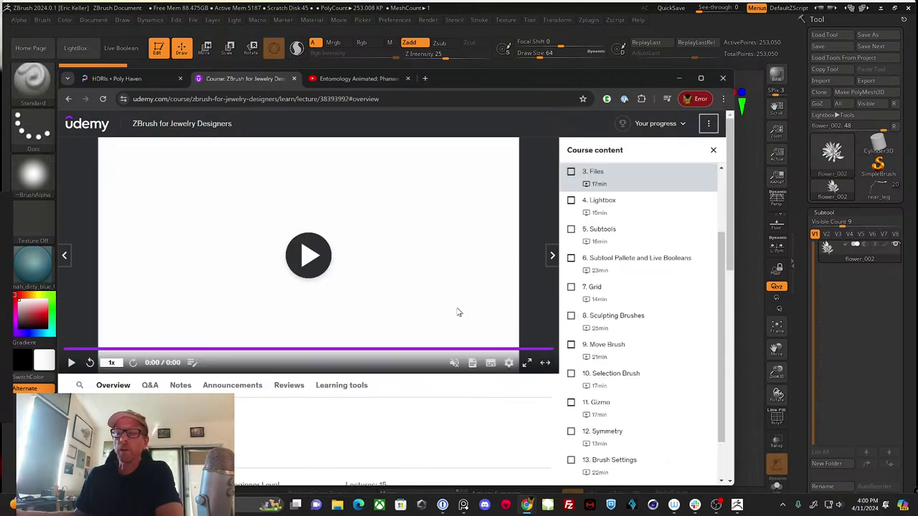
scroll(610, 237, "down", 1)
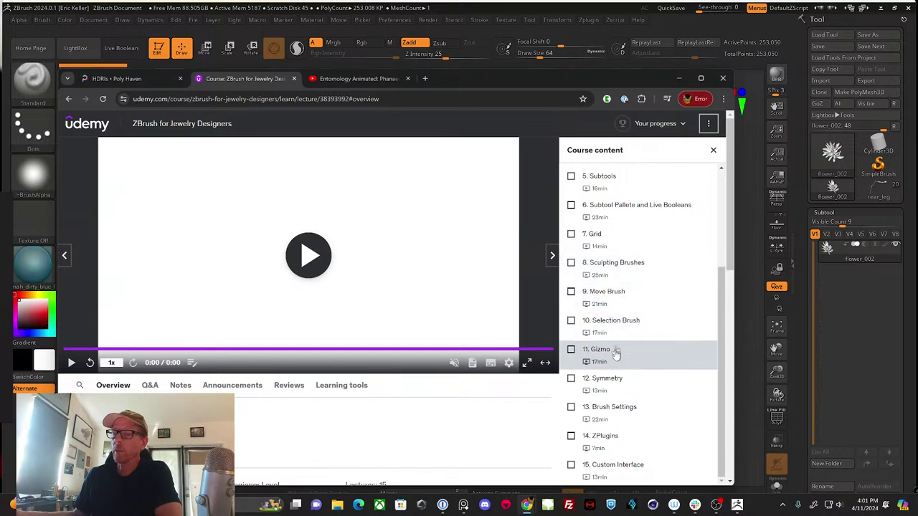
scroll(615, 352, "down", 1)
scroll(616, 356, "down", 2)
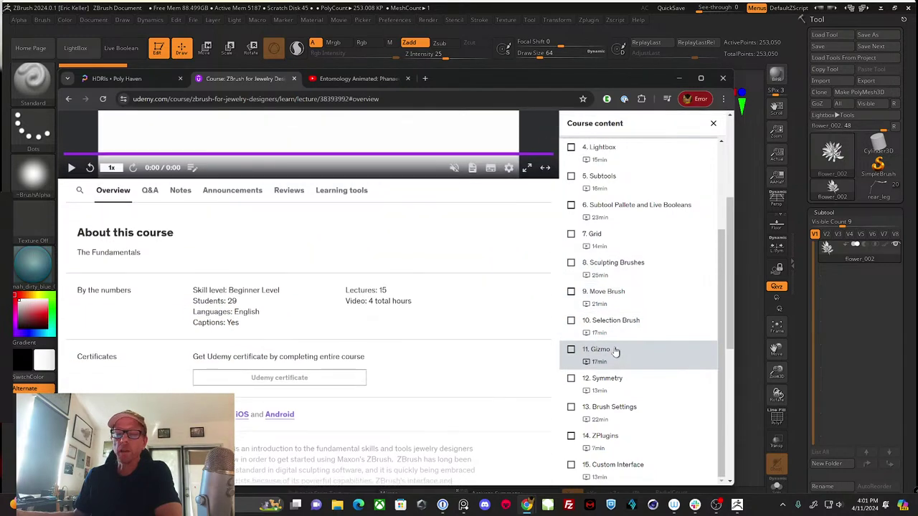
scroll(518, 289, "up", 1)
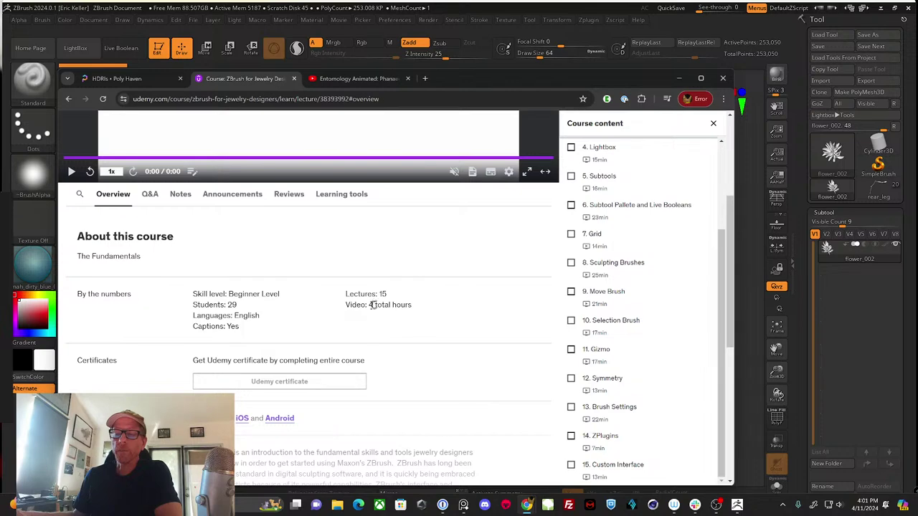
scroll(410, 294, "up", 1)
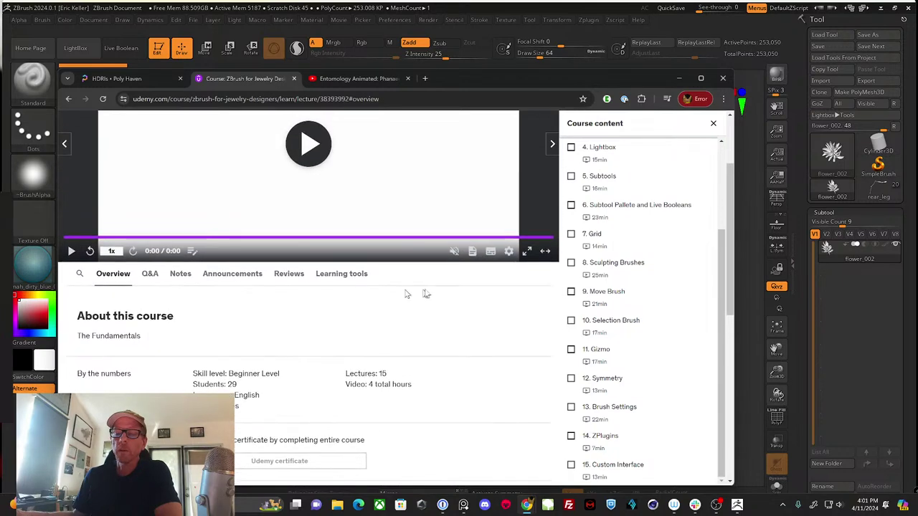
left_click(69, 99)
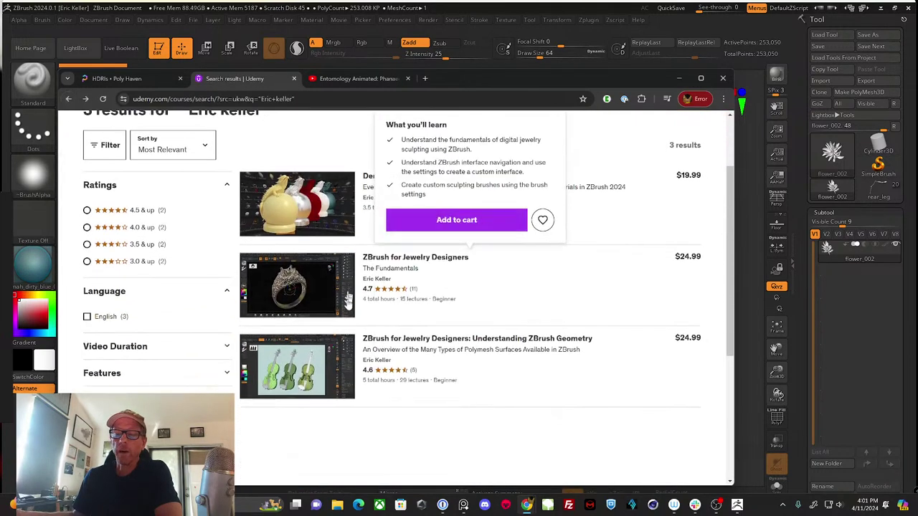
Preview what the course ZBrush for Jewelry Designers: Understanding ZBrush Geometry teaches in the Udemy results
mouse_move(405, 365)
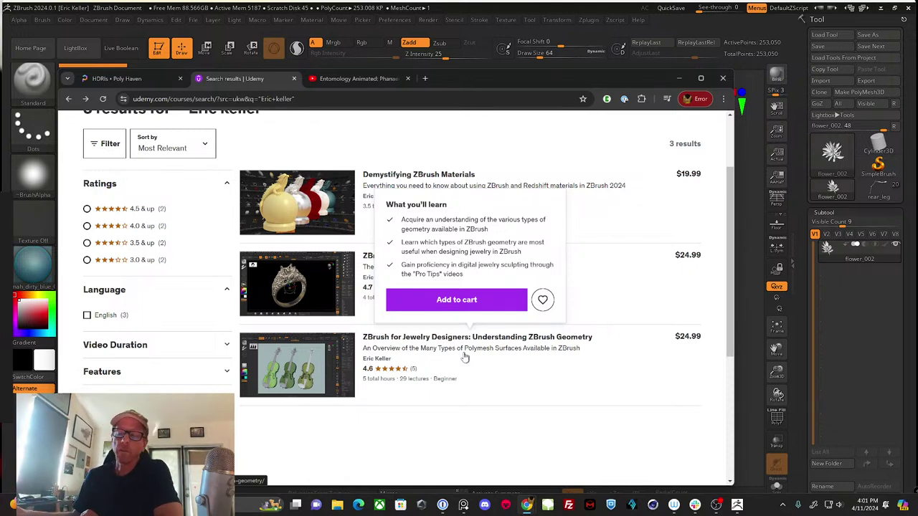
scroll(502, 356, "down", 1)
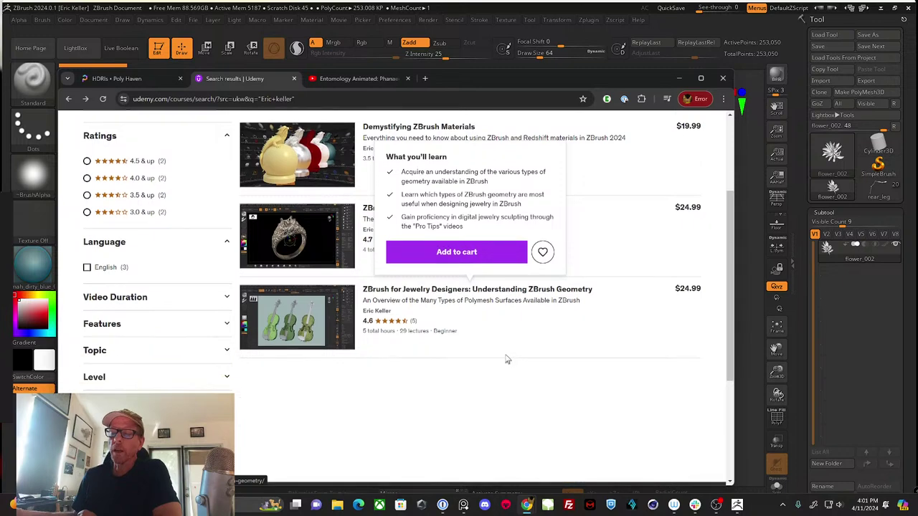
scroll(506, 355, "up", 1)
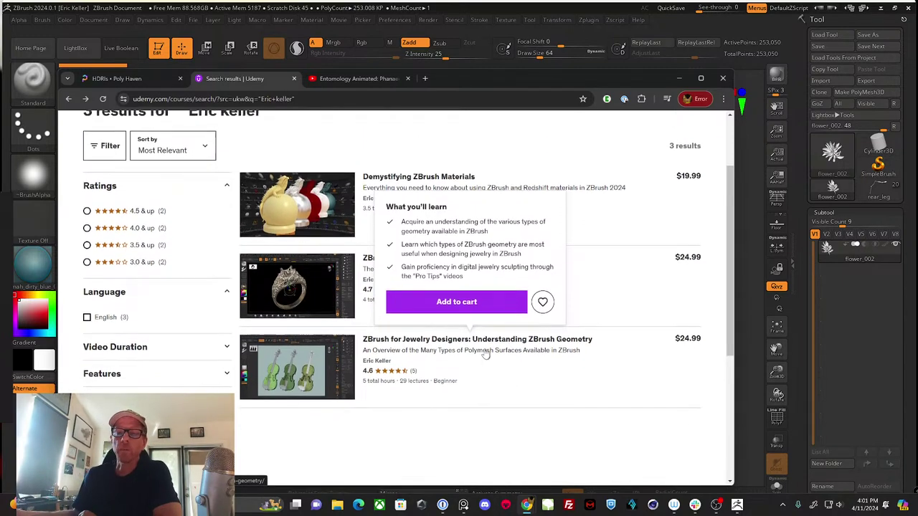
scroll(438, 351, "up", 1)
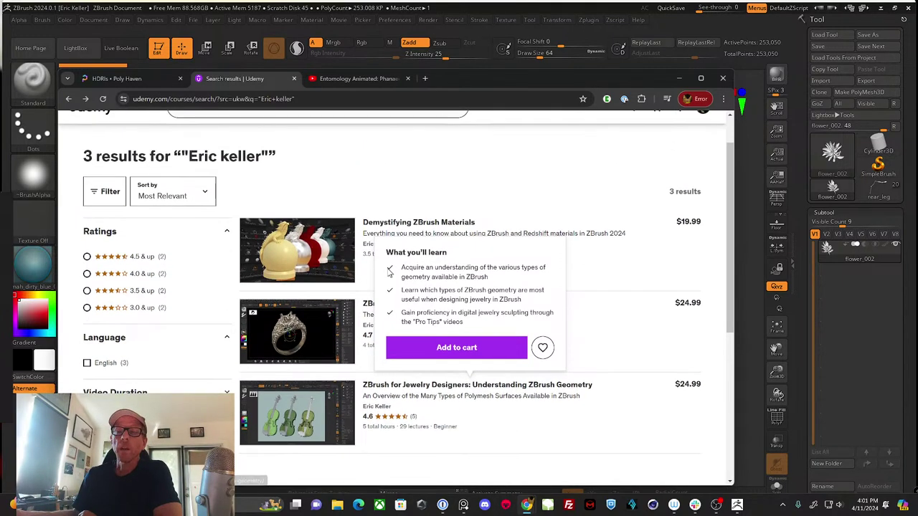
Browse the Entomology Animated playlist on YouTube and skim through the Phanaeus vindex sculpting demo
left_click(352, 79)
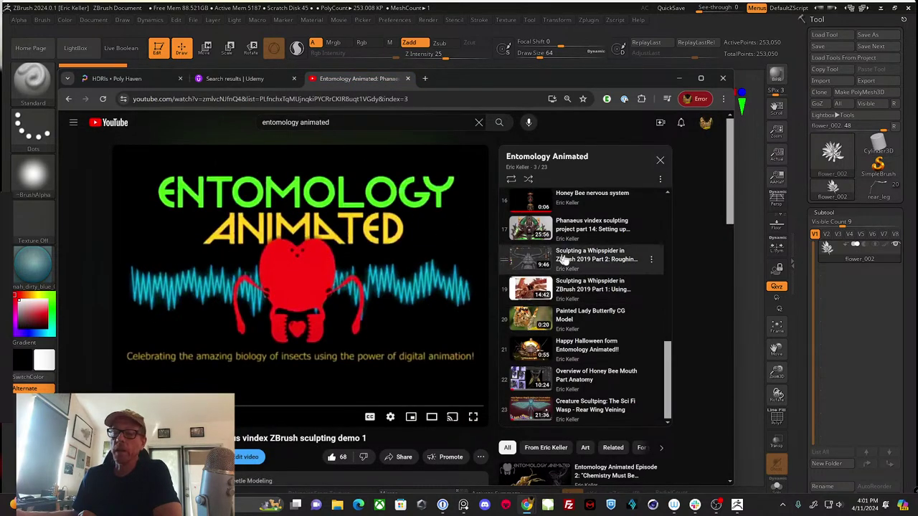
left_click_drag(667, 372, 668, 246)
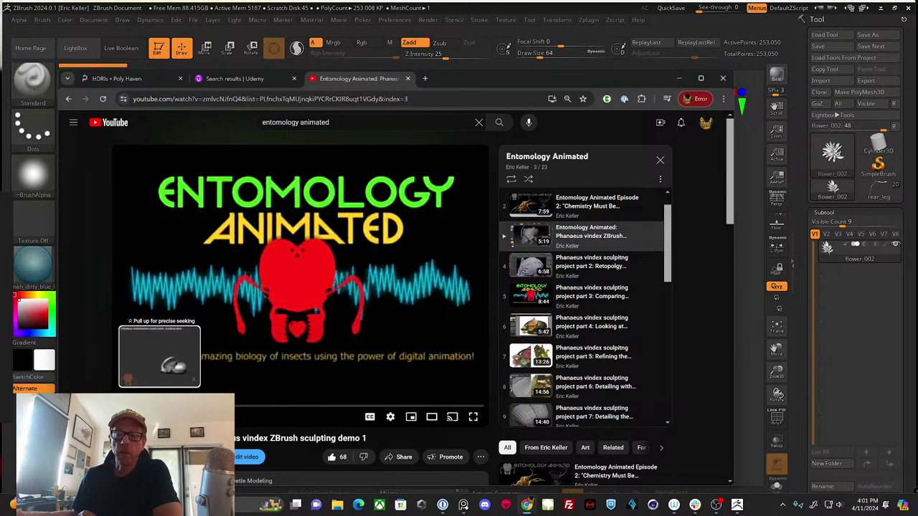
left_click(158, 407)
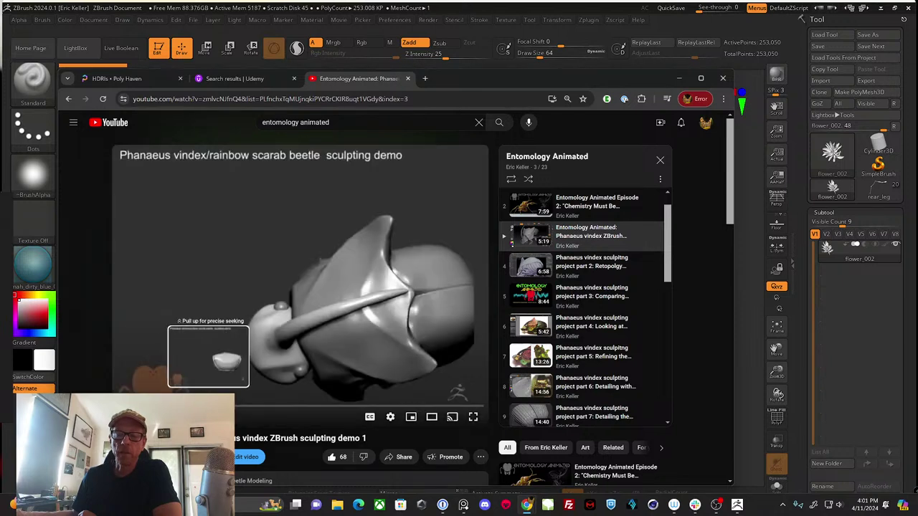
left_click(284, 406)
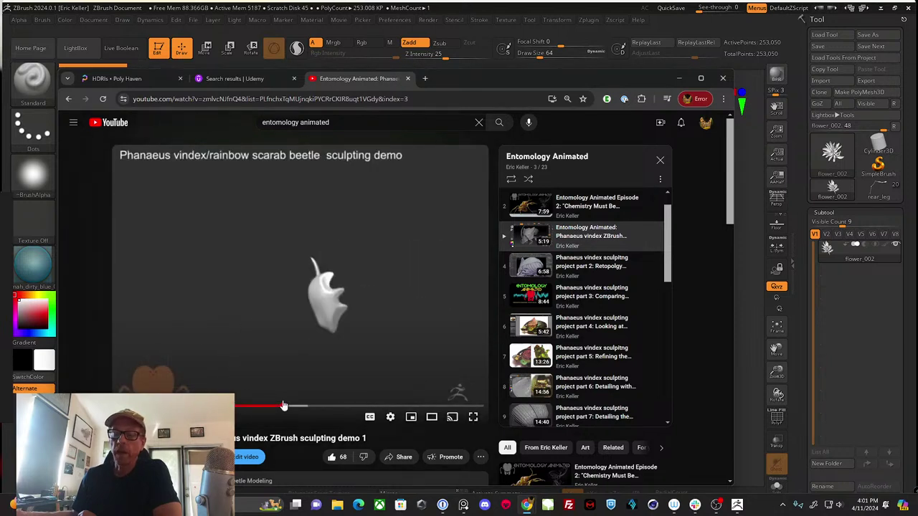
left_click(333, 406)
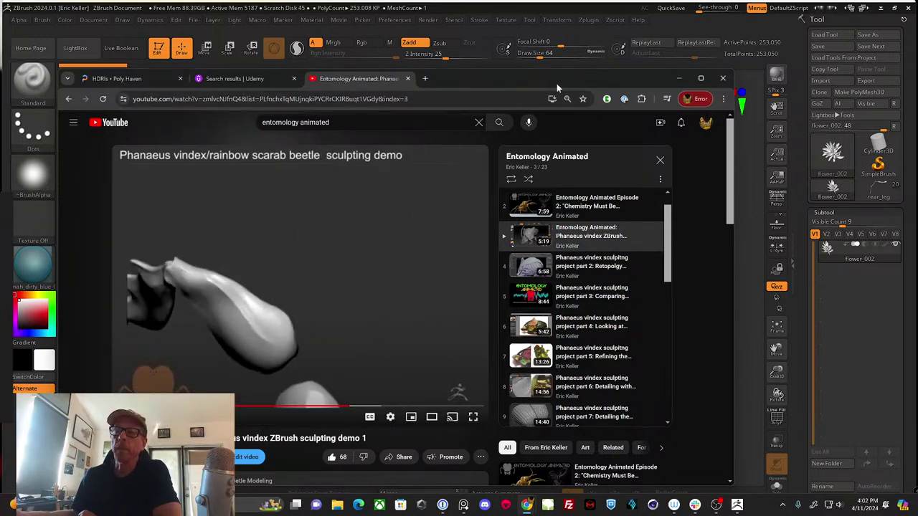
Move the browser window off the ZBrush canvas and examine the flower model from another side
left_click_drag(556, 83, 0, 129)
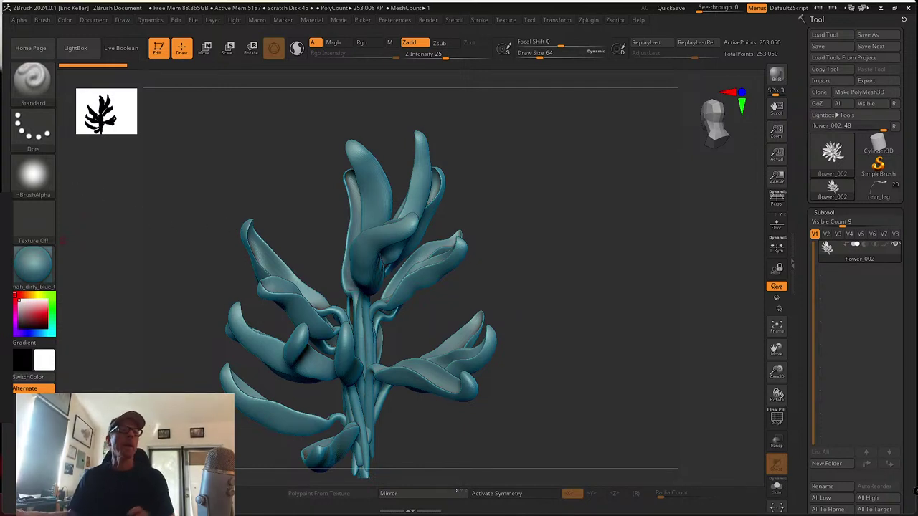
left_click_drag(627, 420, 531, 364)
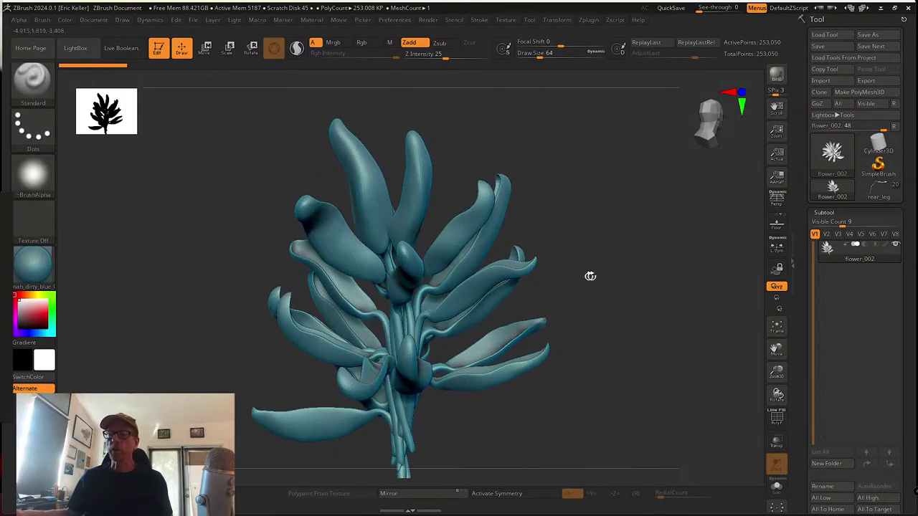
Isolate one upper petal to examine its shape, restore the whole flower's visibility, and inspect the petals from other angles
mouse_move(590, 276)
left_mouse_down()
mouse_move(631, 291)
mouse_move(391, 185)
mouse_move(597, 268)
left_mouse_up()
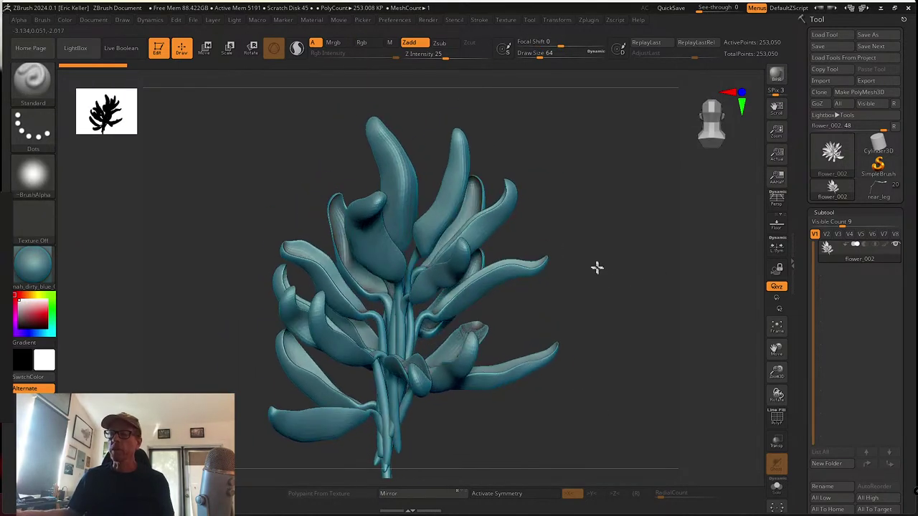
left_click(443, 204, "ctrl+shift")
mouse_move(588, 301)
left_mouse_down()
mouse_move(609, 327)
mouse_move(518, 311)
mouse_move(532, 323)
mouse_move(509, 327)
left_mouse_up()
key("ctrl+shift")
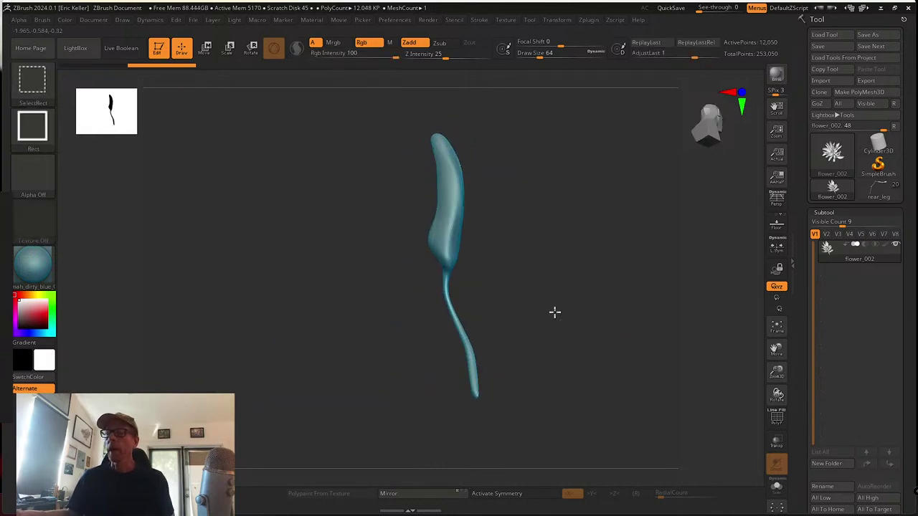
left_click(554, 311, "ctrl+shift")
left_click_drag(615, 348, 538, 308)
left_click_drag(616, 369, 390, 246)
left_click_drag(574, 315, 605, 348)
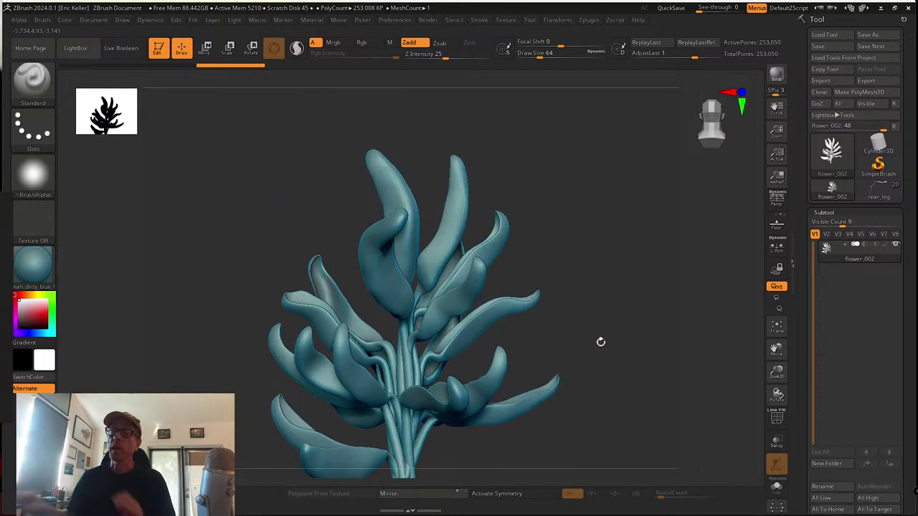
Isolate an upper petal and preview its flattened UV layout with Morph UV, inspecting the petal in 3D as well
left_click(456, 203, "ctrl+shift")
left_click_drag(510, 211, 465, 177)
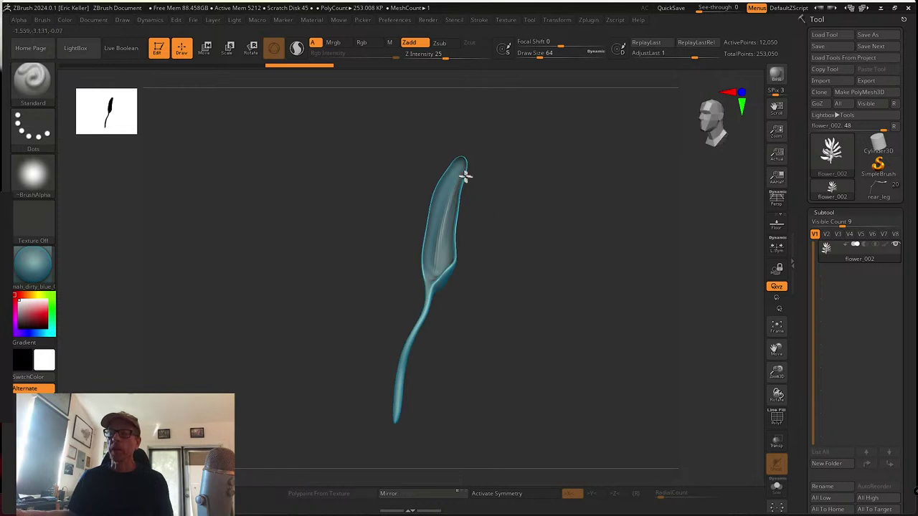
mouse_move(567, 273)
left_mouse_down()
mouse_move(600, 280)
mouse_move(559, 256)
left_mouse_up()
left_click_drag(804, 407, 798, 266)
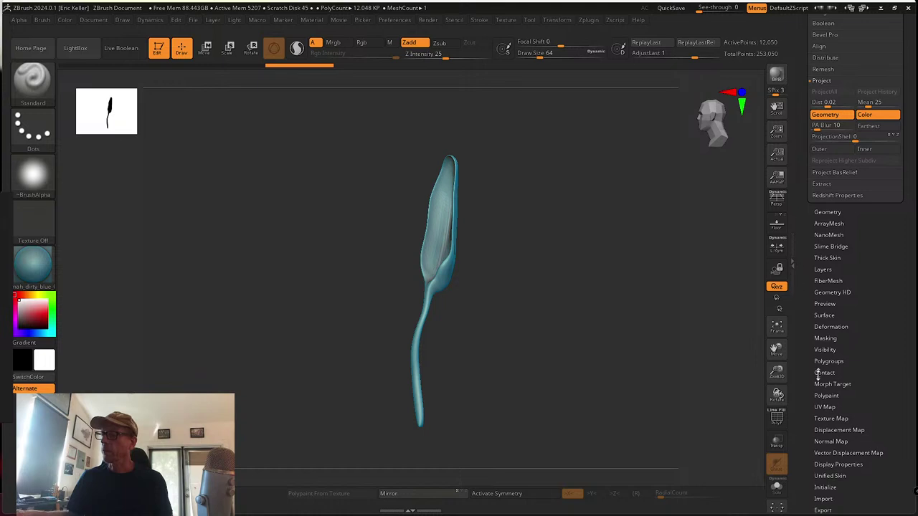
left_click(825, 406)
left_click(818, 236)
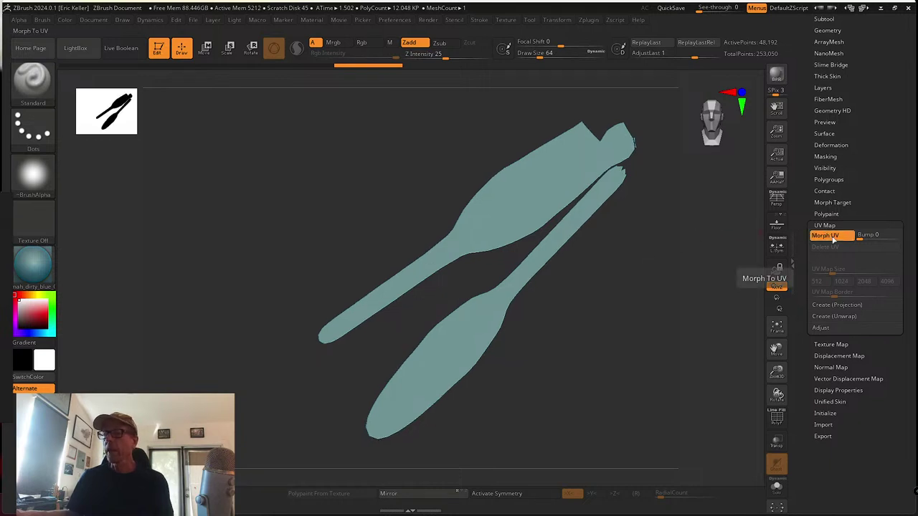
left_click_drag(749, 259, 624, 267)
left_click_drag(805, 179, 802, 263)
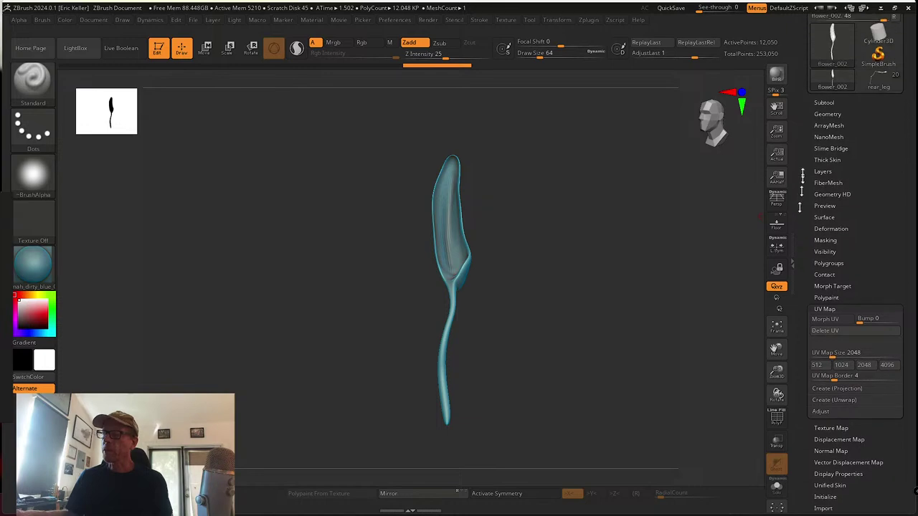
Show the whole flower again and morph all petals to their shared UV layout and back to 3D
key("ctrl+shift")
left_click(563, 268, "ctrl+shift")
mouse_move(557, 265)
left_mouse_down()
mouse_move(619, 273)
mouse_move(600, 239)
mouse_move(601, 269)
mouse_move(618, 271)
left_mouse_up()
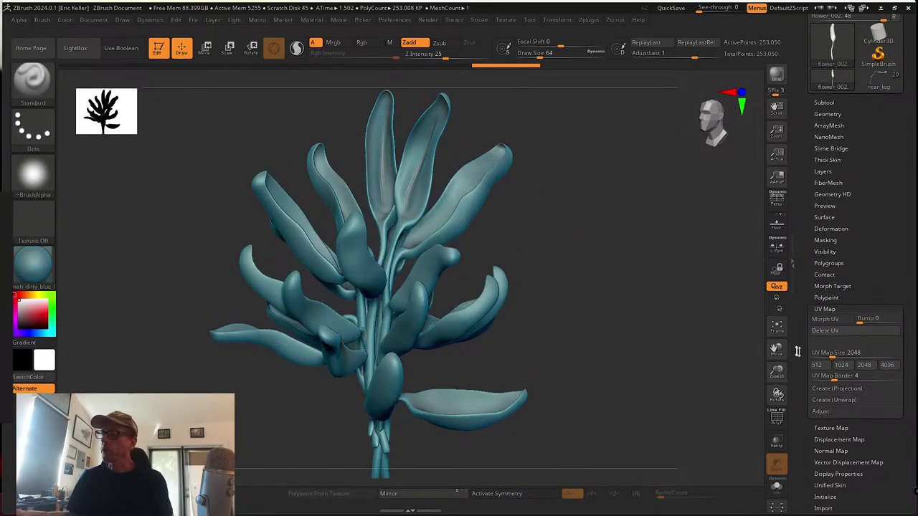
left_click(828, 321)
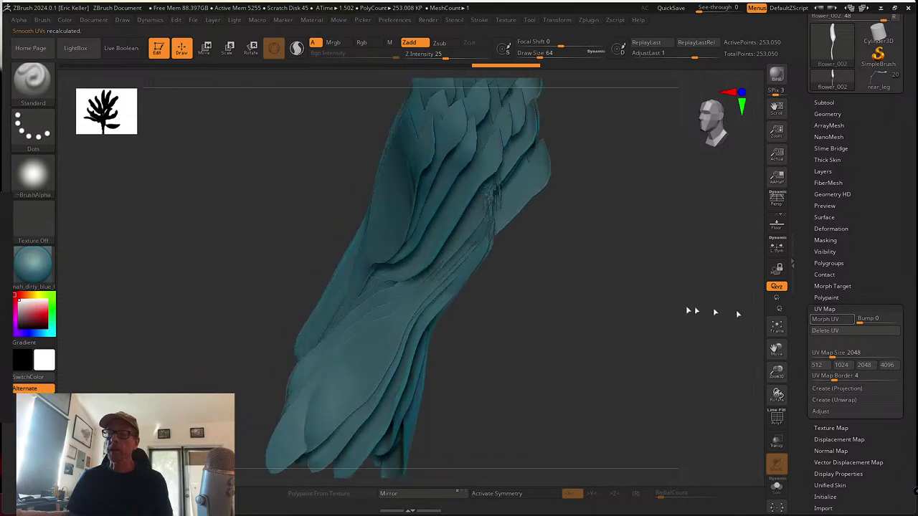
left_click_drag(657, 328, 590, 304, "alt")
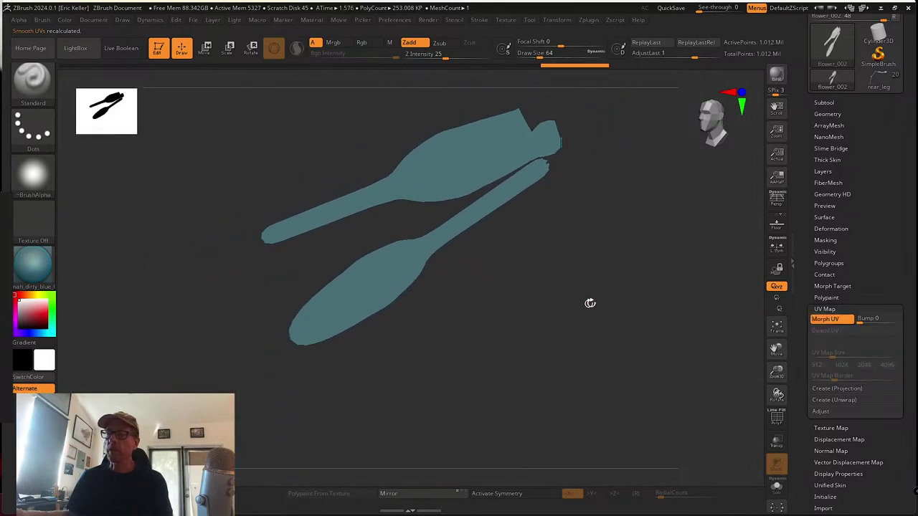
left_click(830, 319)
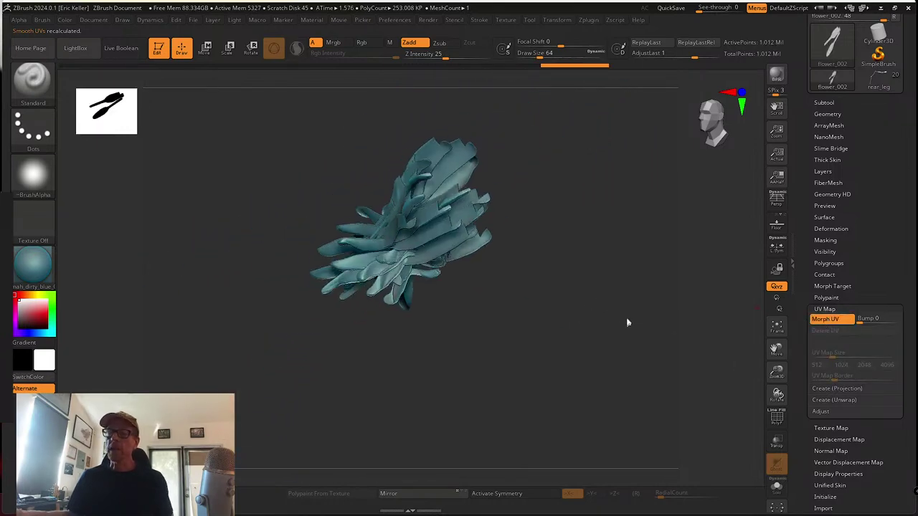
left_click_drag(603, 353, 563, 332)
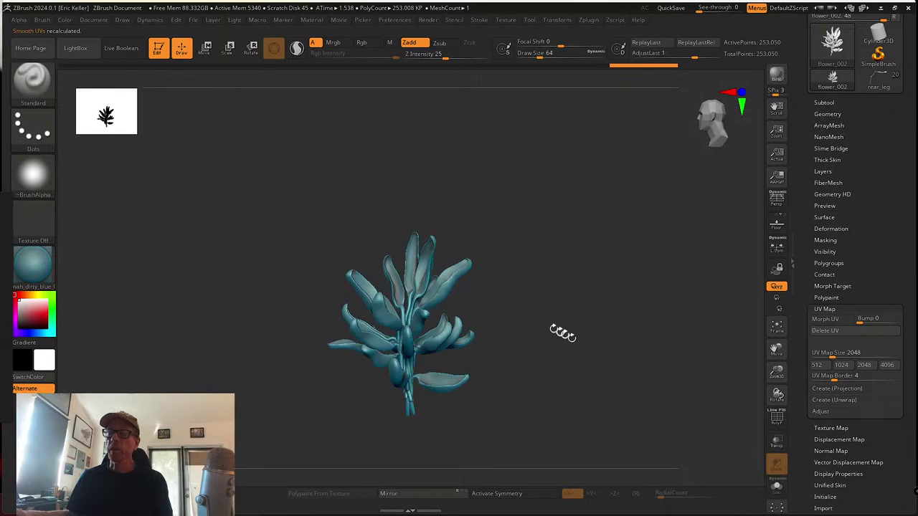
left_click_drag(535, 287, 540, 304)
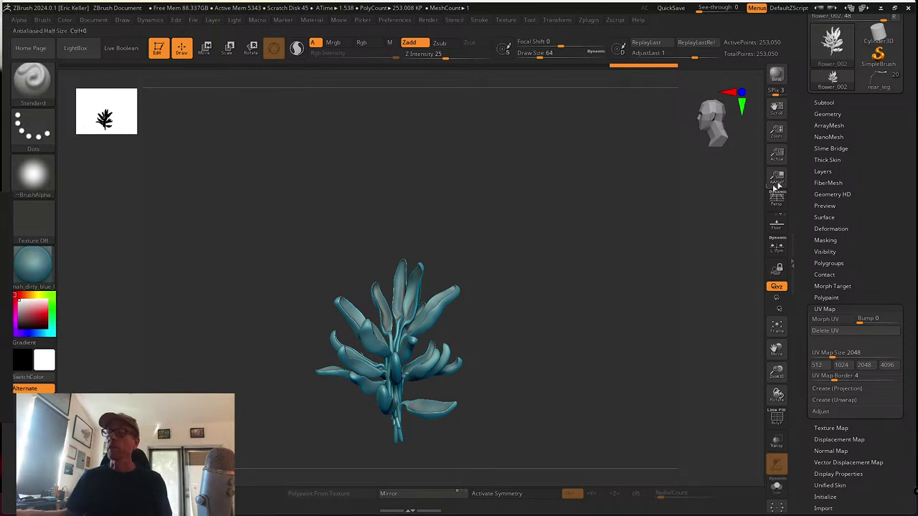
Clone the flower_002 tool to work on a separate copy of the flower
scroll(801, 167, "up", 1)
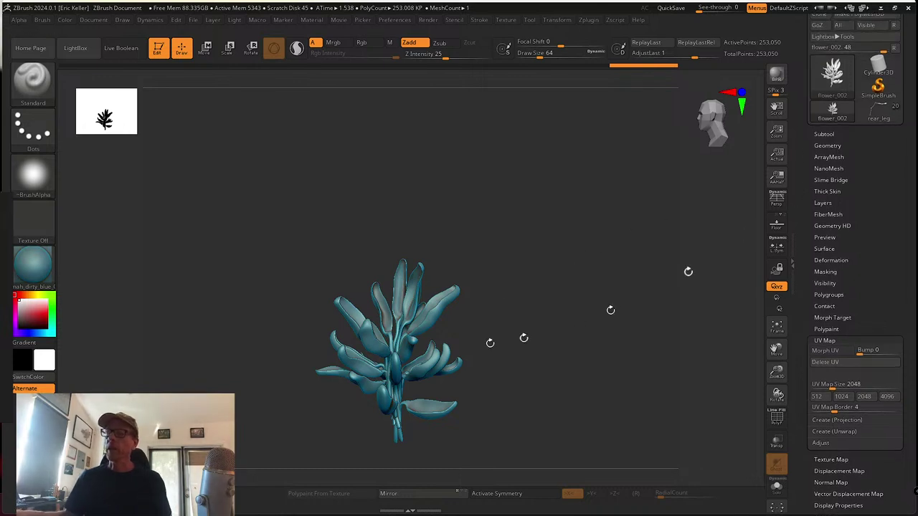
left_click(826, 134)
scroll(805, 143, "up", 6)
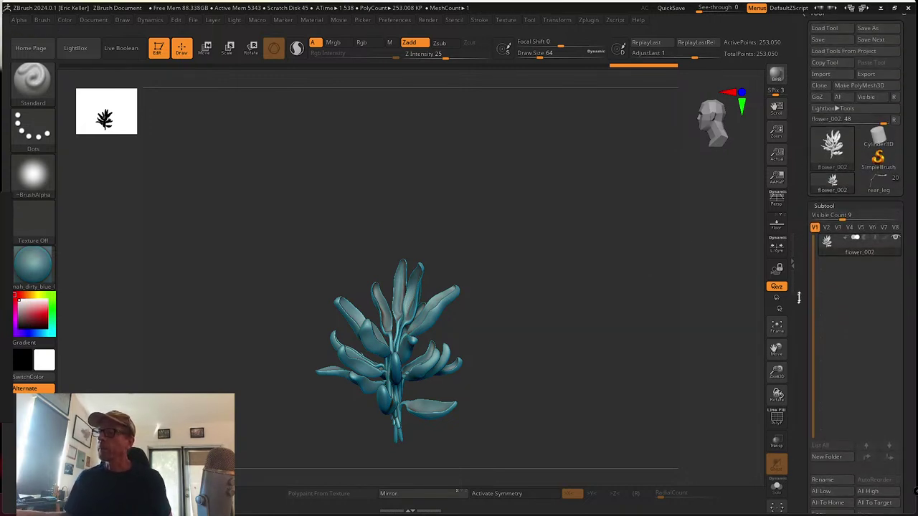
scroll(828, 143, "down", 1)
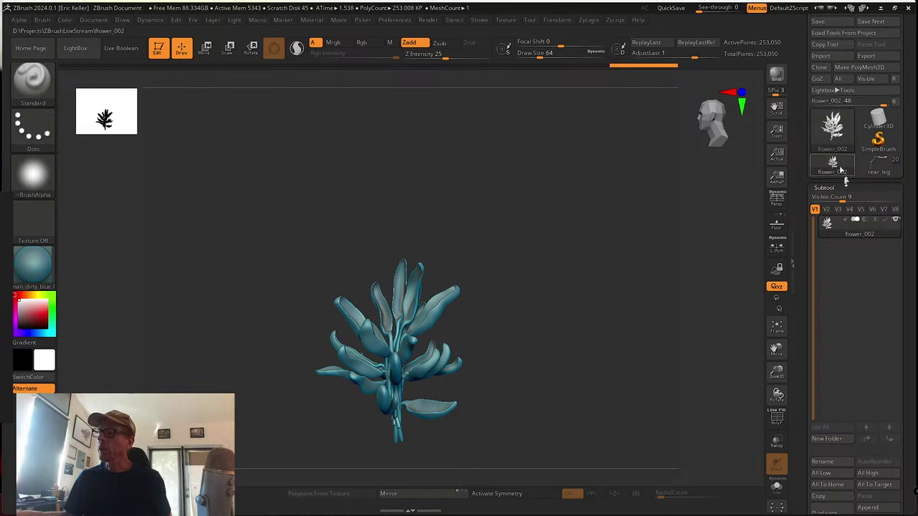
left_click(819, 67)
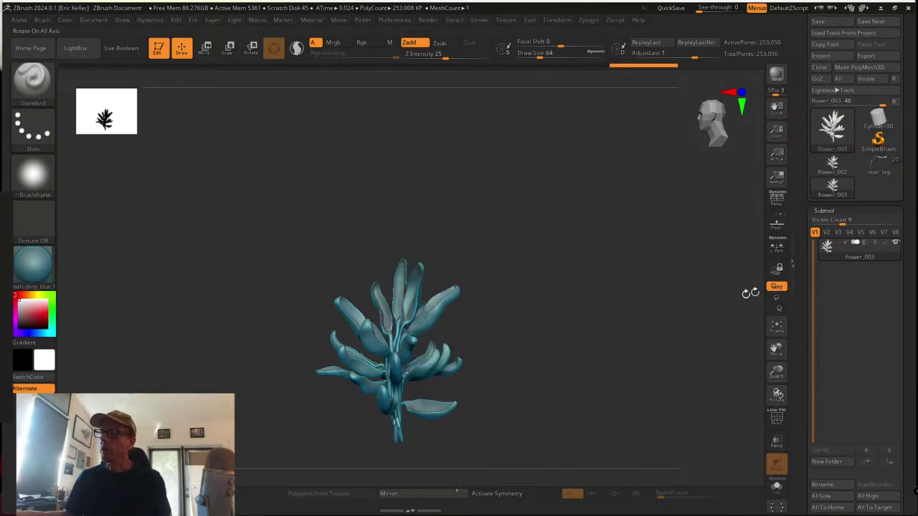
Inspect a single petal of the cloned flower in isolation and bring all the other petals back into view
mouse_move(750, 293)
left_mouse_down()
mouse_move(537, 271)
mouse_move(497, 291)
mouse_move(553, 297)
mouse_move(629, 332)
mouse_move(643, 265)
left_mouse_up()
left_click(365, 222, "ctrl+shift")
mouse_move(799, 336)
left_mouse_down()
mouse_move(800, 261)
mouse_move(801, 286)
left_mouse_up()
key("ctrl+shift")
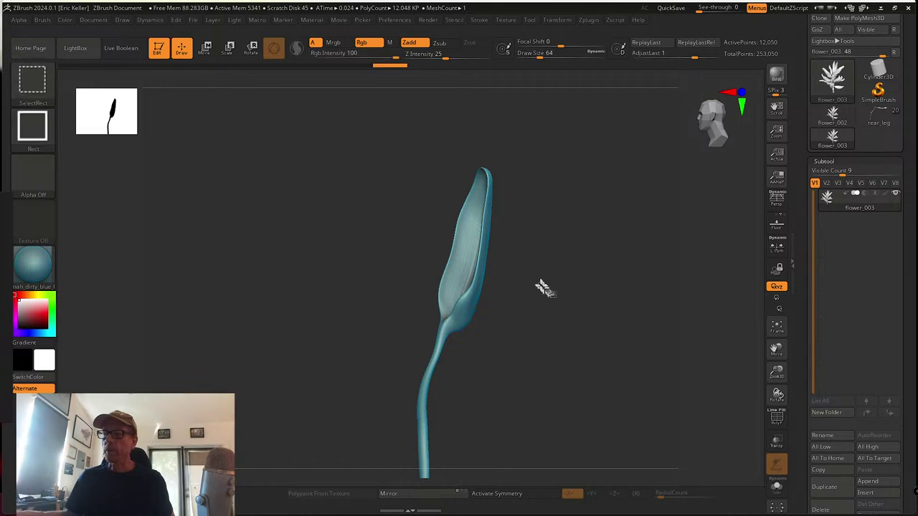
left_click(543, 289, "ctrl+shift")
mouse_move(596, 340)
left_mouse_down()
mouse_move(559, 280)
mouse_move(587, 289)
left_mouse_up()
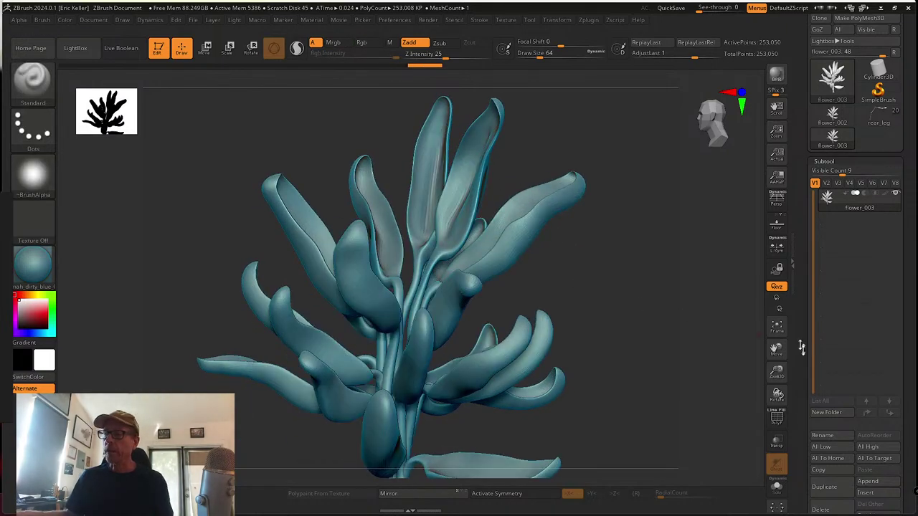
Check the cloned flower's wireframe briefly and lower its geometry to subdivision level 1
left_click_drag(802, 367, 804, 285)
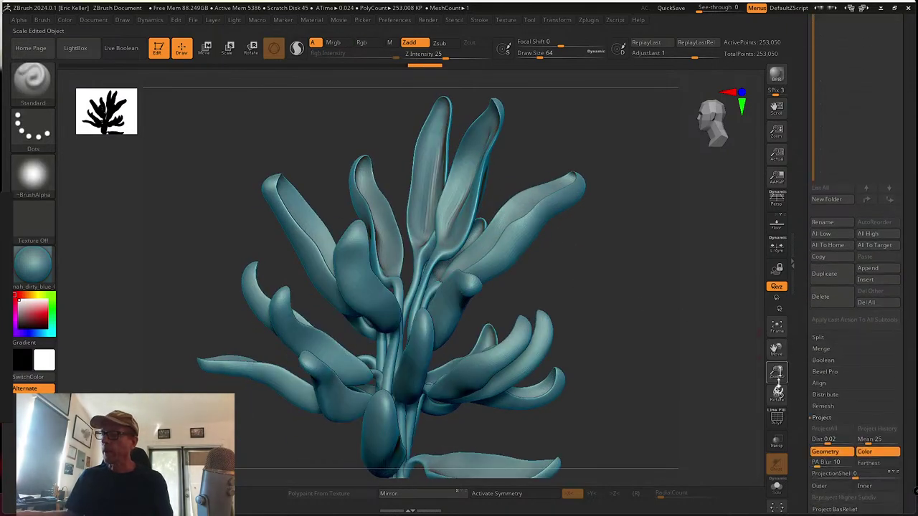
left_click(777, 420)
left_click(777, 421)
scroll(801, 357, "down", 1)
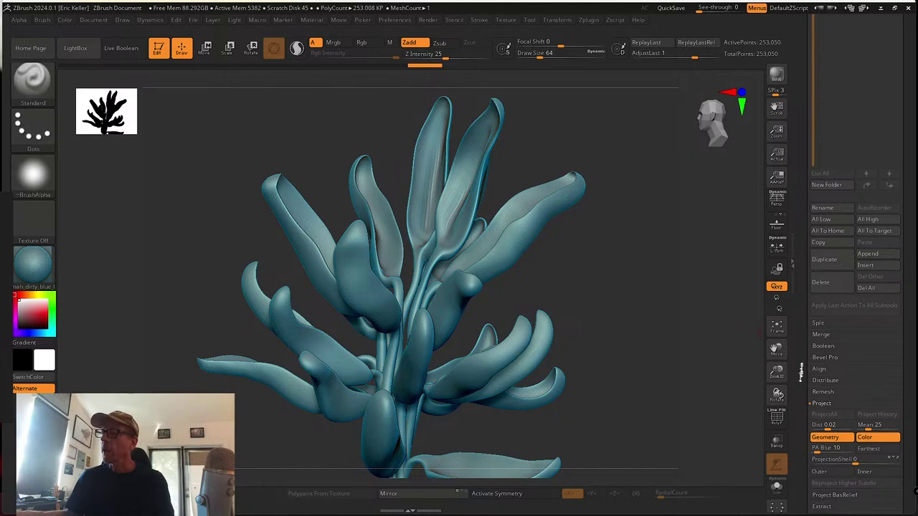
scroll(806, 358, "down", 3)
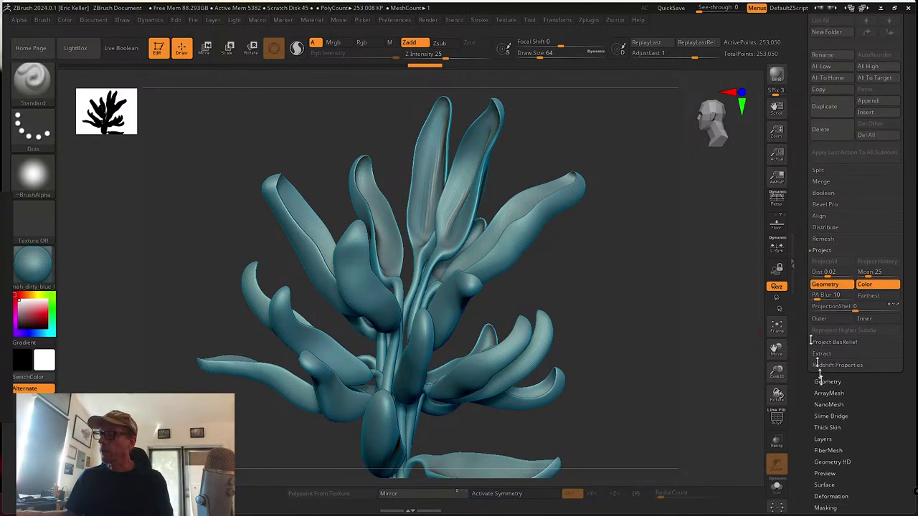
left_click(829, 382)
left_click_drag(827, 50, 815, 50)
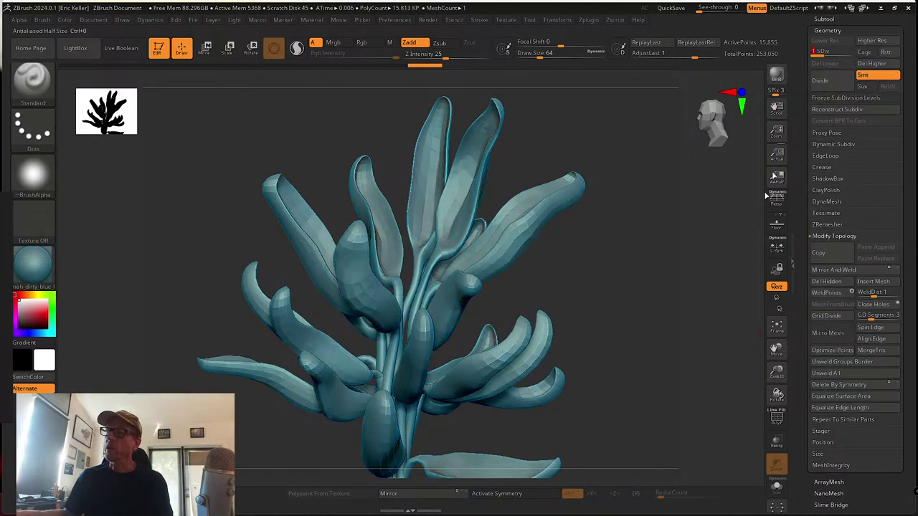
Isolate one upper petal of the cloned flower and split the hidden petals off into their own subtool with Split Hidden
left_click_drag(633, 275, 648, 162)
key("ctrl+shift")
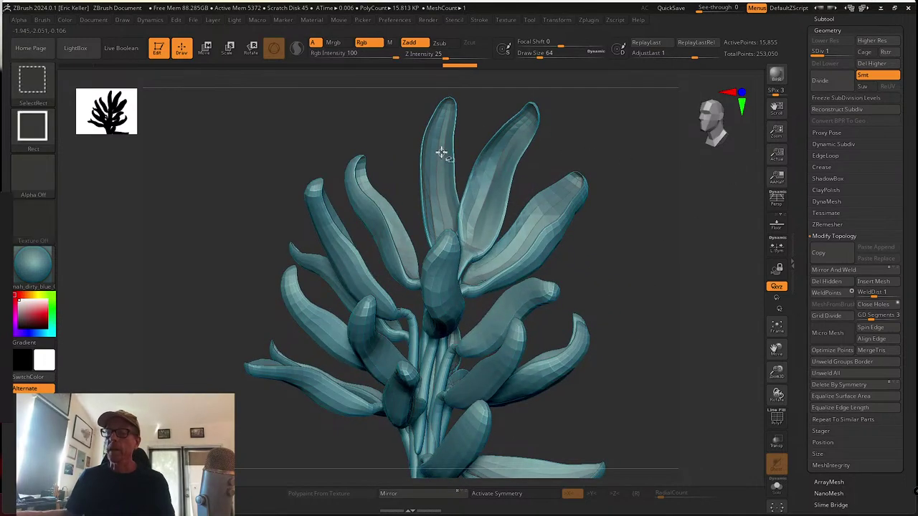
left_click(424, 180, "ctrl+shift")
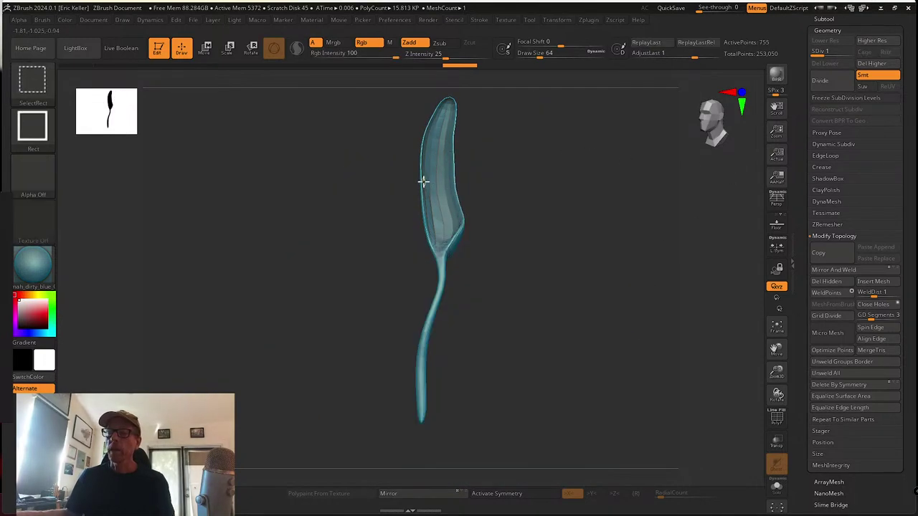
left_click_drag(800, 137, 795, 194)
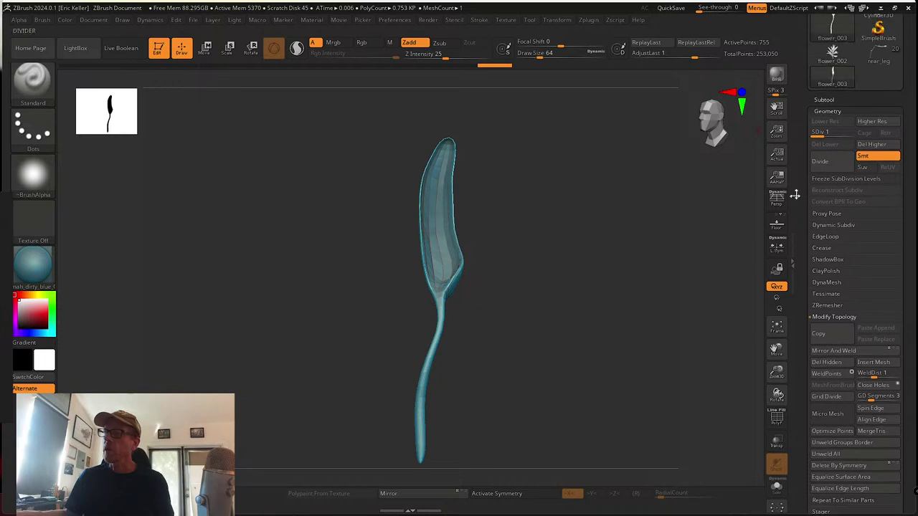
left_click(816, 102)
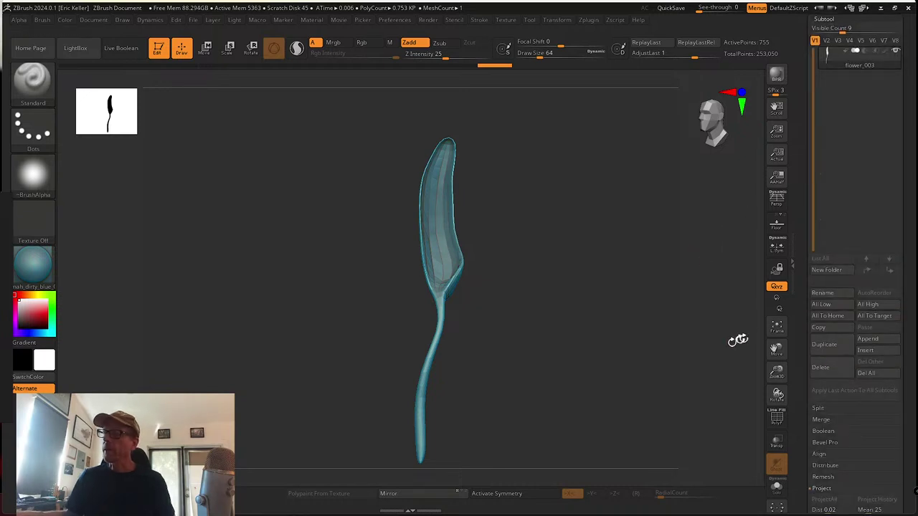
left_click(819, 409)
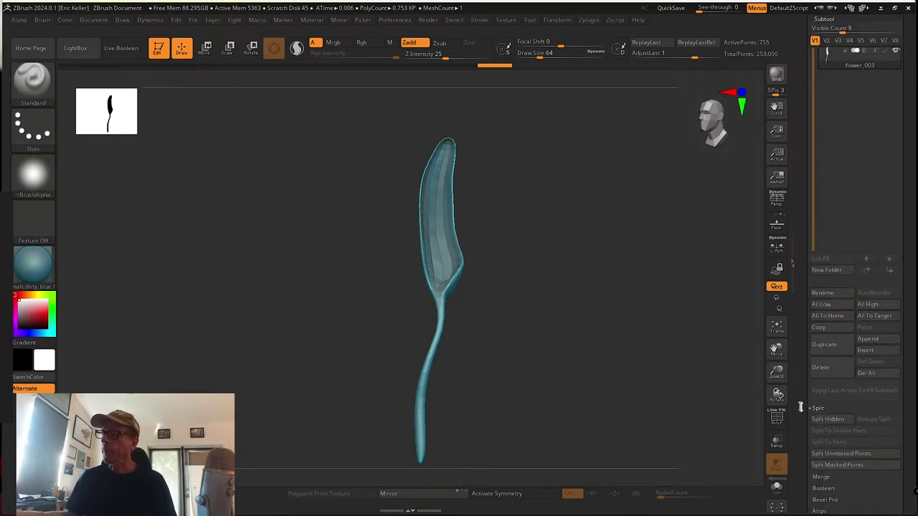
scroll(801, 408, "down", 2)
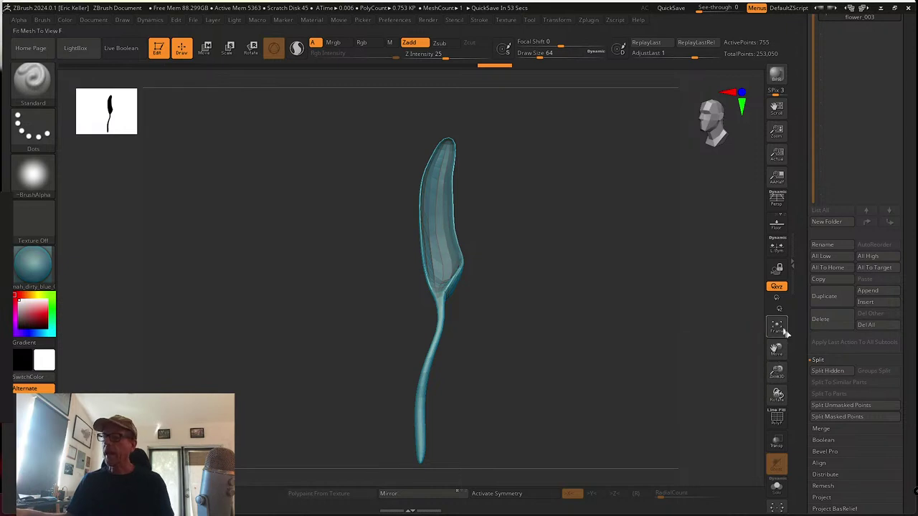
left_click_drag(797, 364, 793, 387)
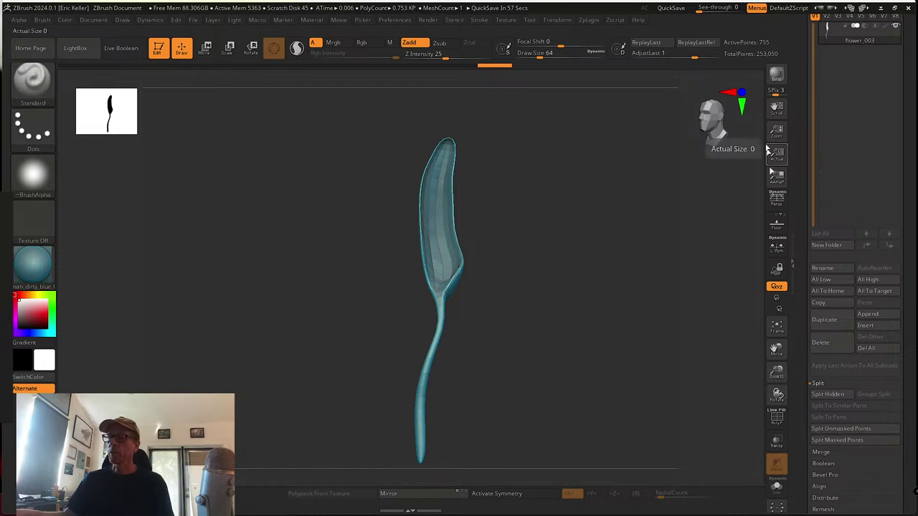
left_click(827, 395)
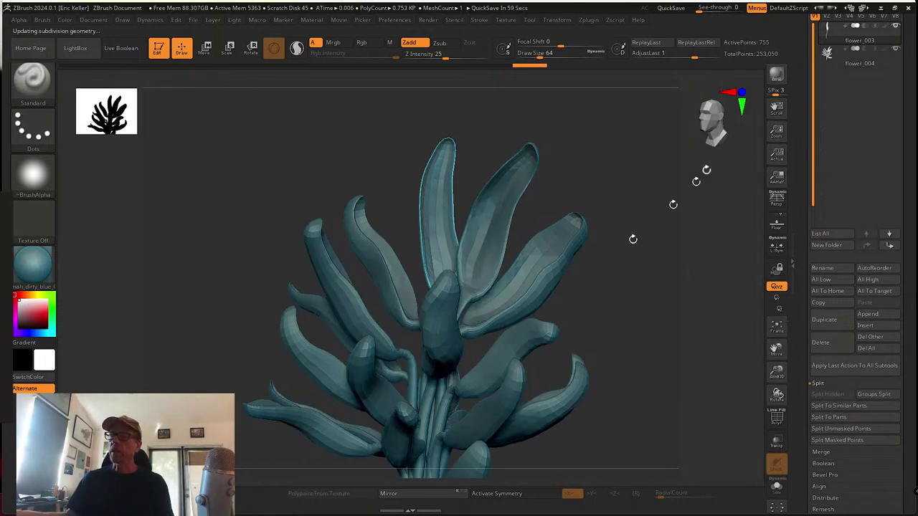
Turn on Solo mode while checking the flower_004 subtool, and make the single-petal subtool flower_003 active
left_click(846, 61)
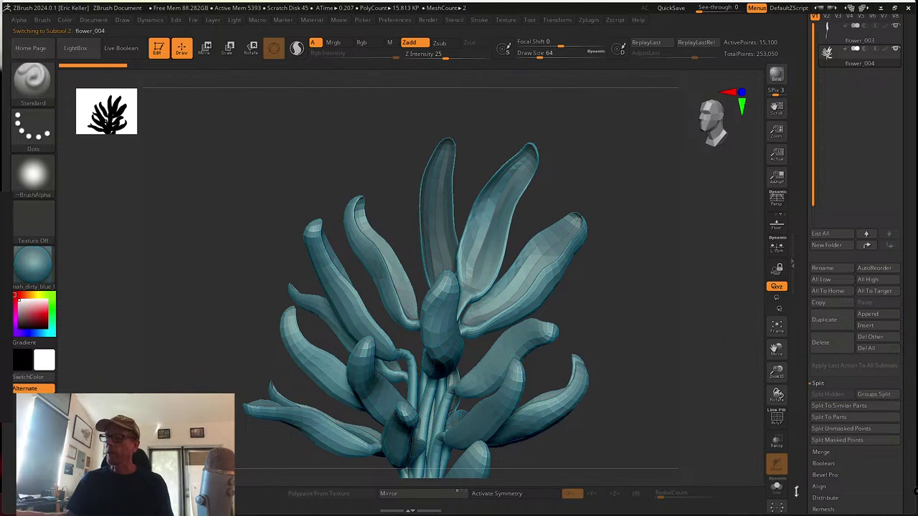
left_click(779, 490)
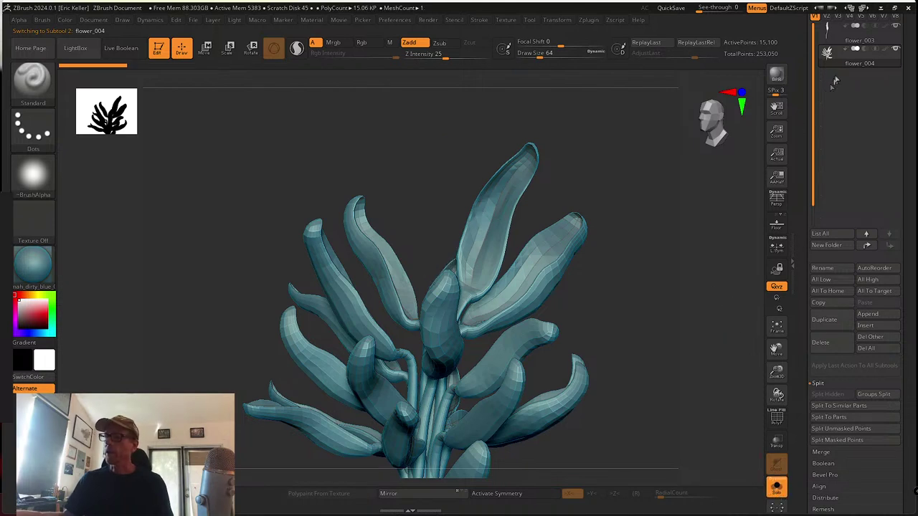
left_click(829, 42)
left_click_drag(639, 252, 706, 287)
Check the flower_003 and flower_004 subtools, make the single petal flower_003 active and raise its geometry to subdivision level 3
left_click_drag(803, 351, 803, 294)
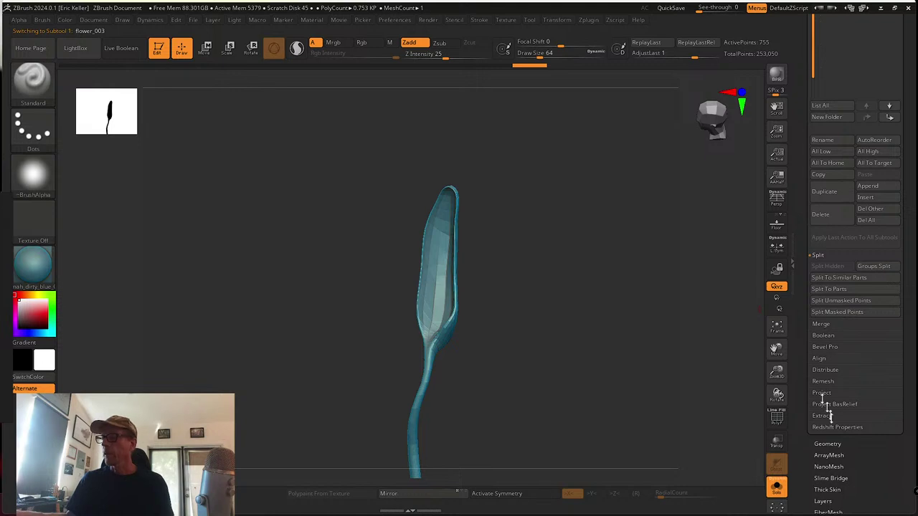
left_click(828, 444)
left_click_drag(798, 159, 802, 179)
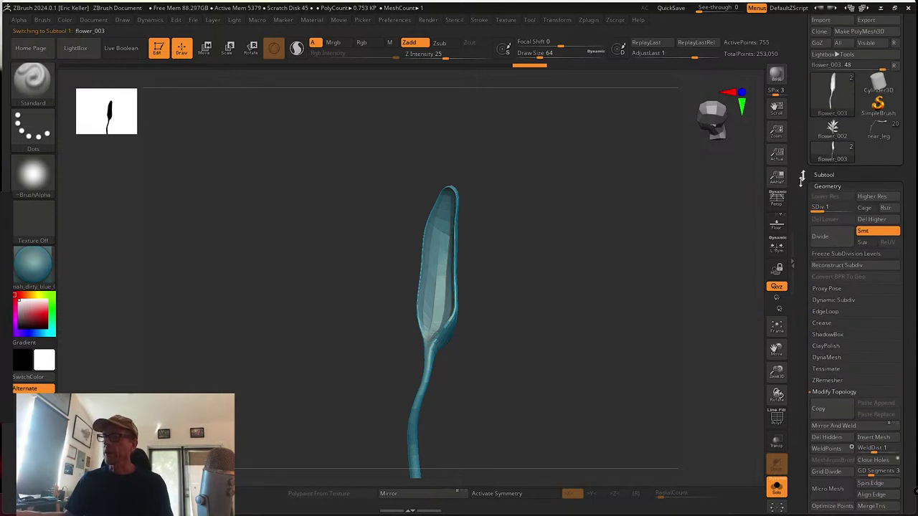
left_click(823, 174)
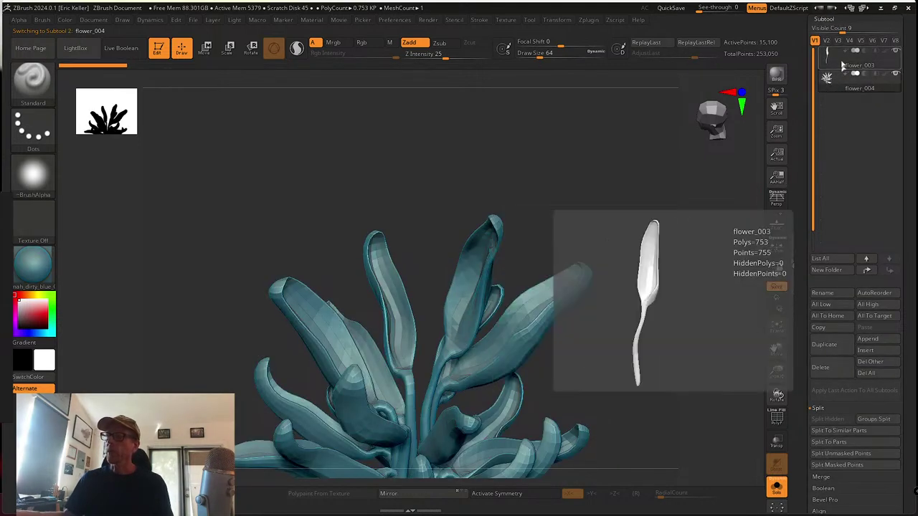
left_click_drag(801, 378, 801, 335)
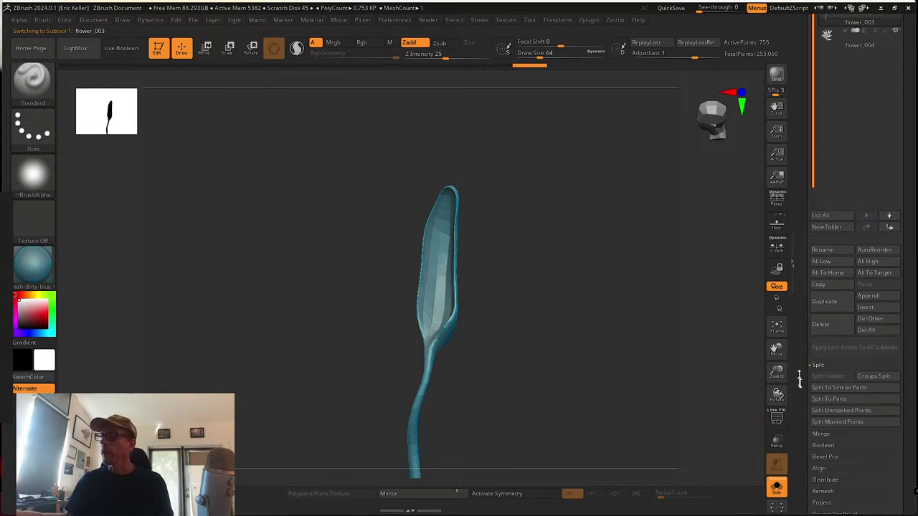
scroll(799, 380, "down", 5)
left_click(828, 336)
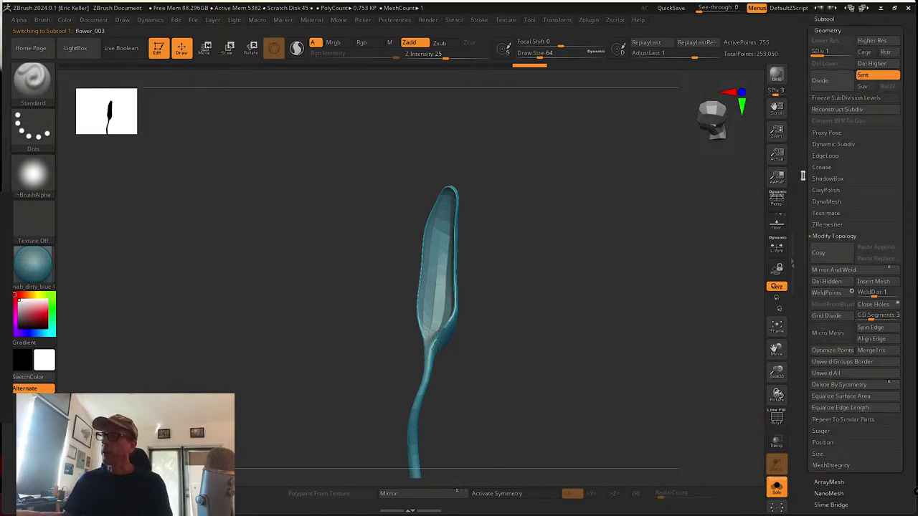
left_click(820, 52)
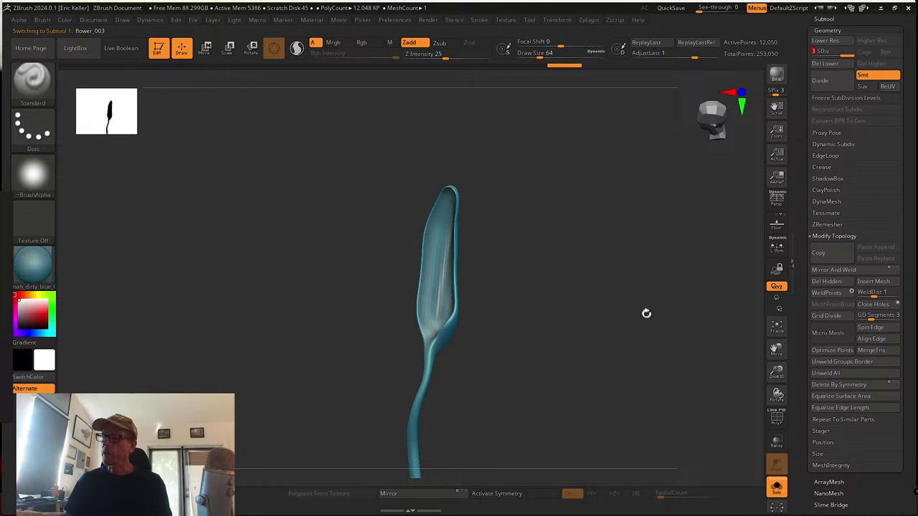
Divide the single petal's geometry further until it reaches subdivision level 7
left_click_drag(645, 314, 646, 357, "alt")
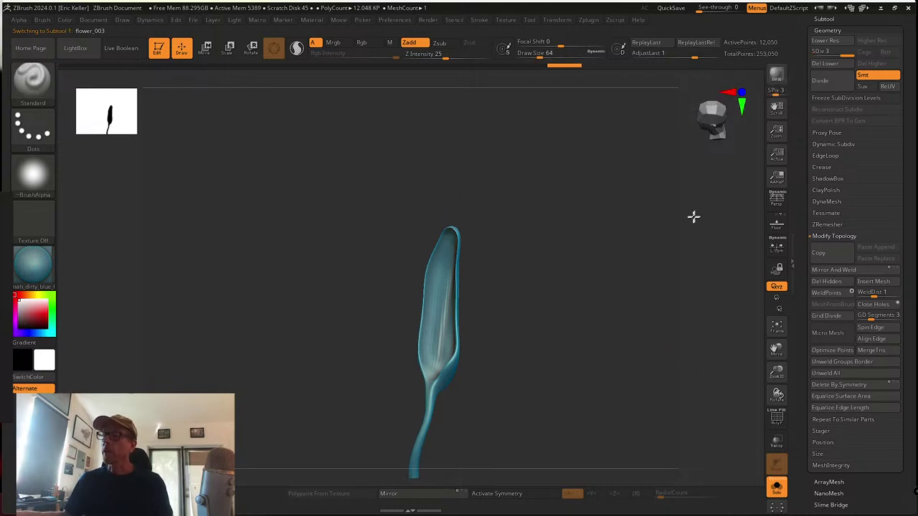
left_click_drag(692, 215, 627, 252, "alt")
key("ctrl")
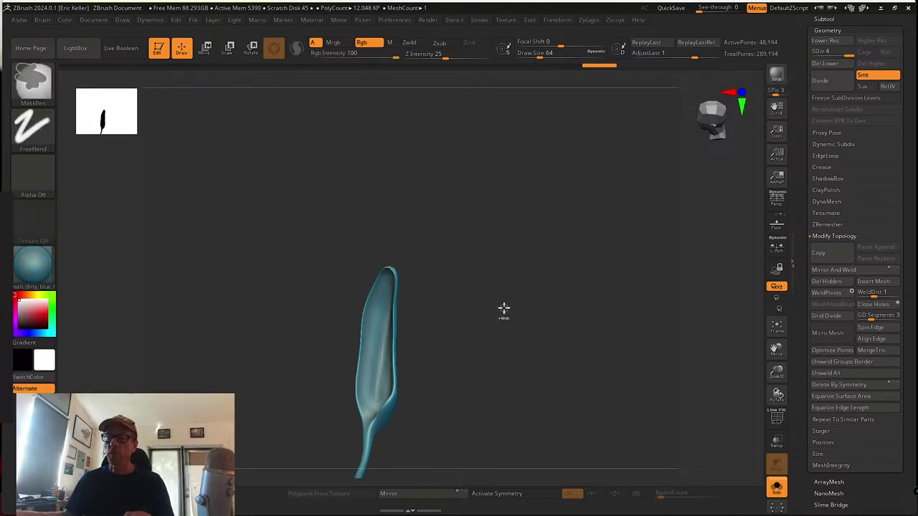
key("ctrl+d")
key("ctrl+d")
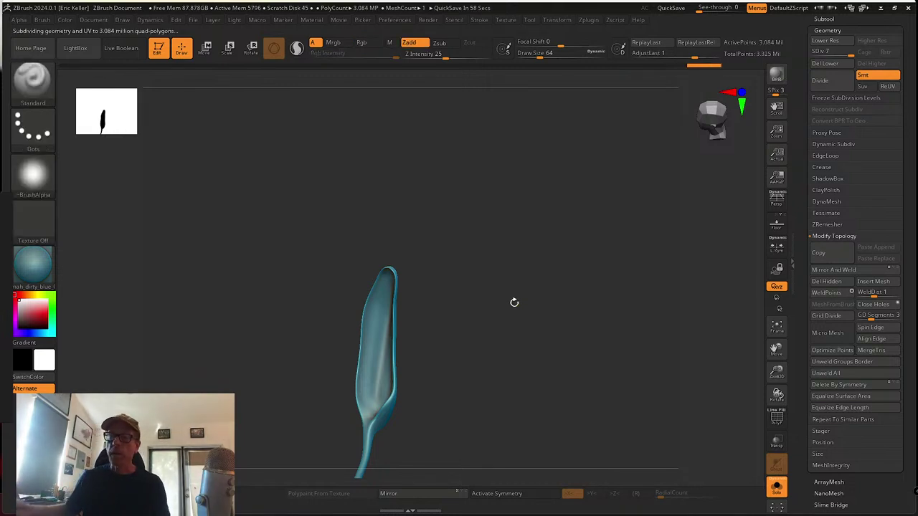
Assign the SkinShade4 material to the petal and view it from several angles
mouse_move(24, 271)
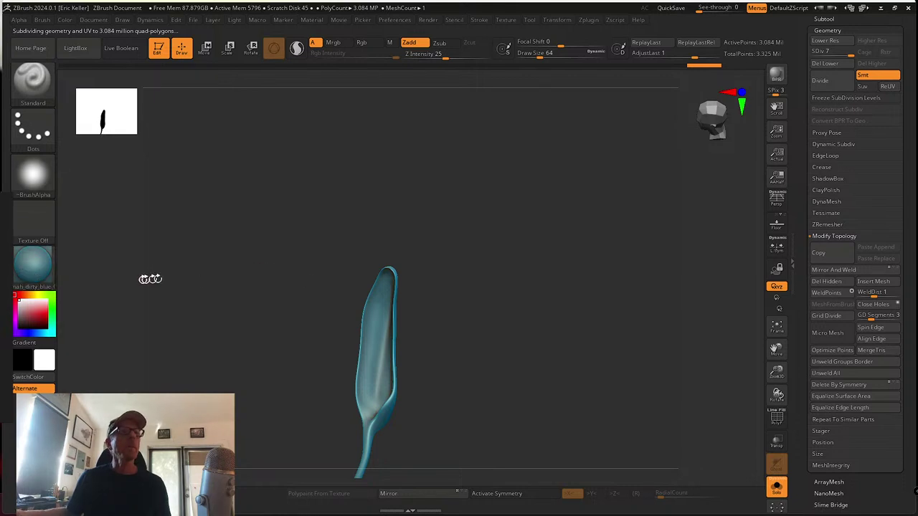
left_click(44, 264)
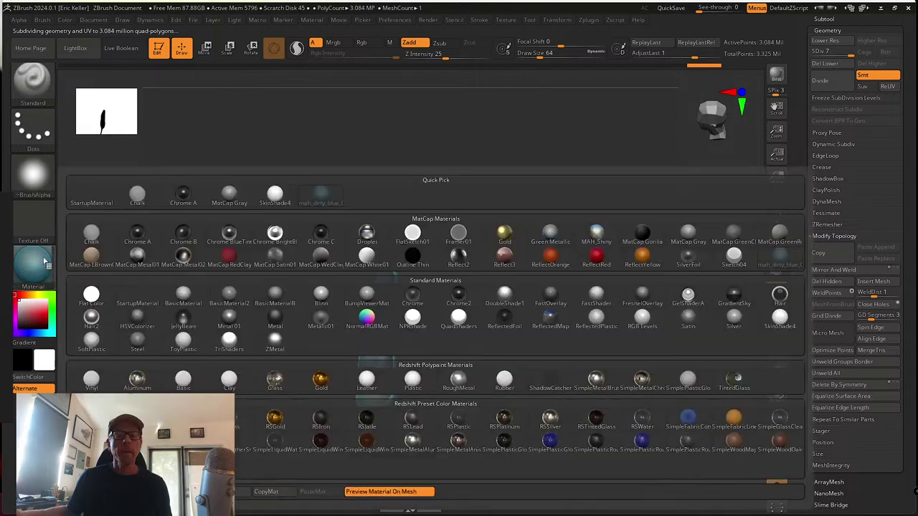
left_click(274, 194)
left_click_drag(506, 271, 524, 314)
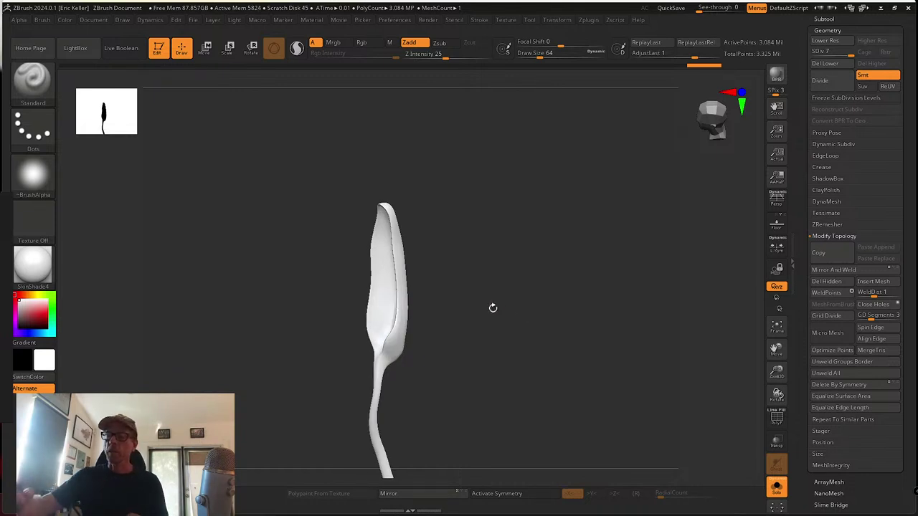
left_click_drag(506, 322, 529, 356)
left_click_drag(593, 369, 566, 370)
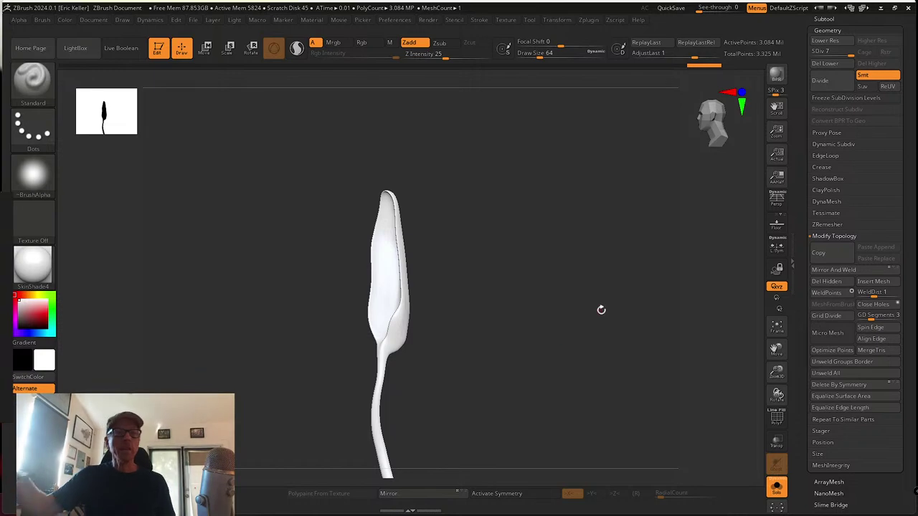
Bring the board of red flower reference photos over the canvas and browse its images
left_click_drag(601, 310, 32, 315, "alt")
right_click_drag(1, 240, 328, 226)
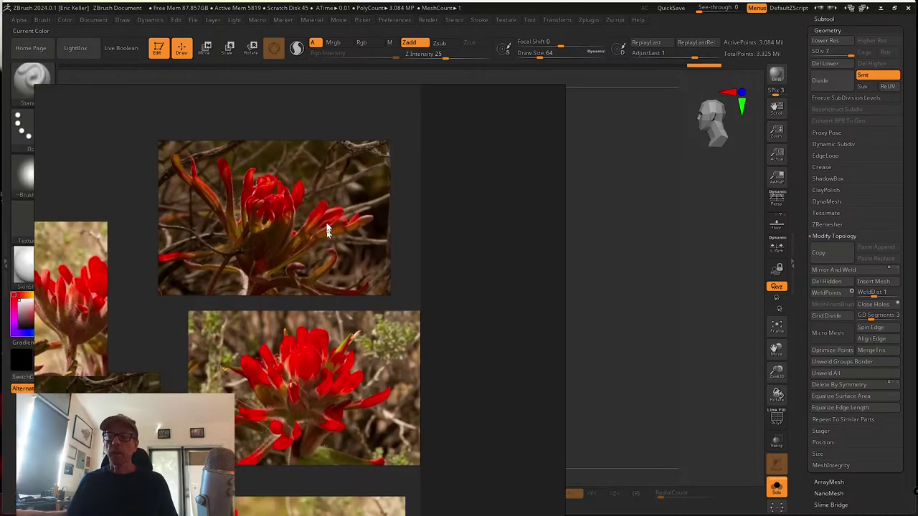
scroll(291, 298, "down", 4)
scroll(302, 348, "up", 6)
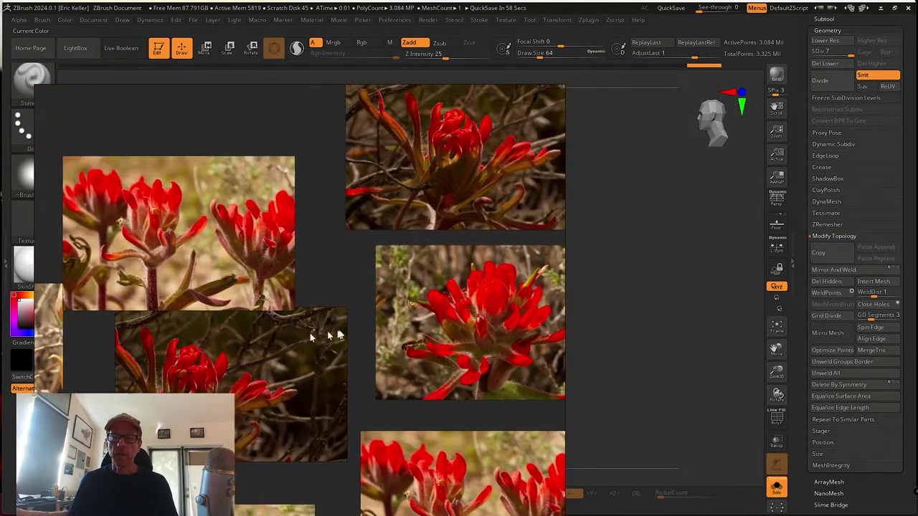
middle_click_drag(345, 332, 201, 320)
scroll(245, 465, "up", 1)
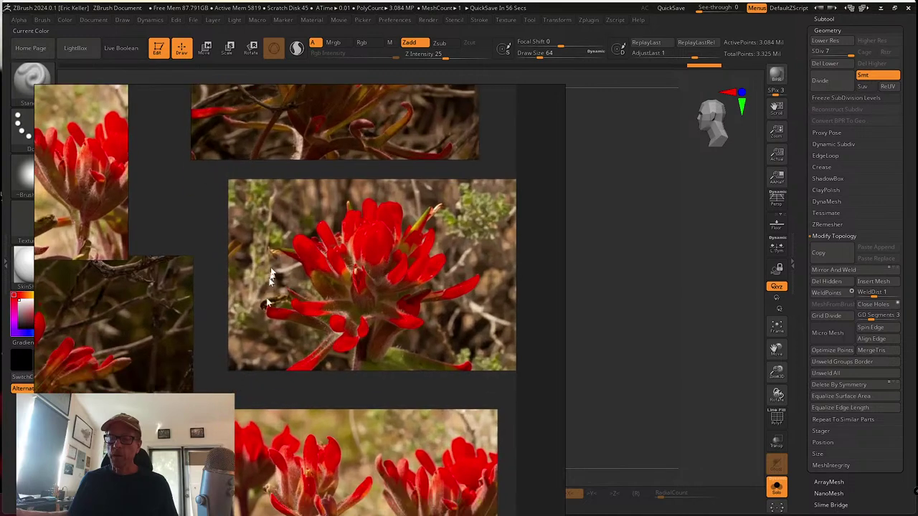
scroll(272, 384, "down", 1)
middle_click_drag(272, 385, 283, 251)
scroll(313, 309, "down", 1)
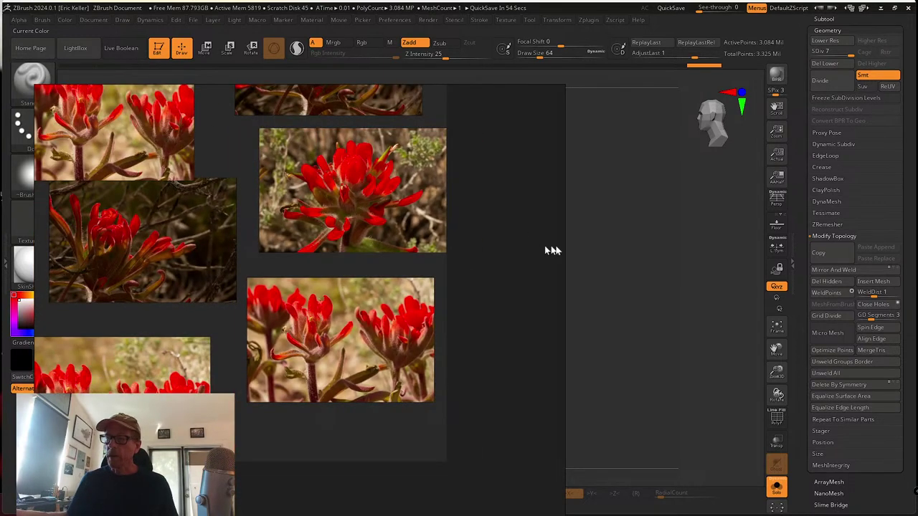
Shrink the reference window, move it to the side of the canvas and zoom in on one red flower
left_click_drag(565, 252, 454, 306)
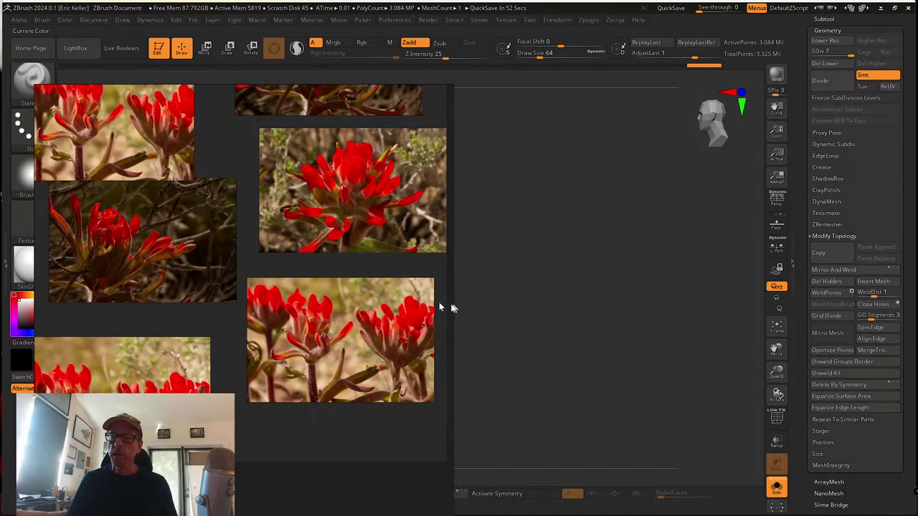
middle_click_drag(322, 278, 208, 313)
middle_click_drag(403, 174, 366, 382)
right_click_drag(398, 224, 376, 359)
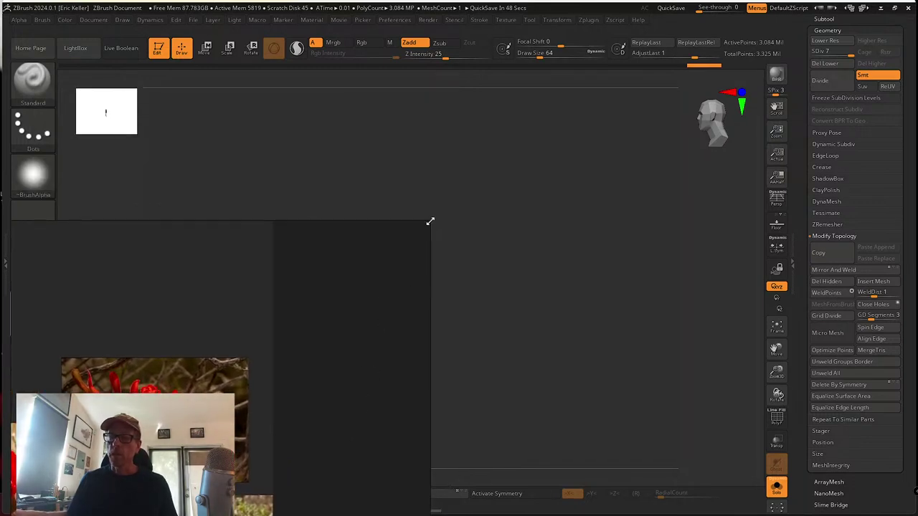
left_click_drag(430, 220, 219, 430)
right_click_drag(125, 448, 266, 205)
right_click_drag(267, 295, 747, 282)
scroll(739, 287, "down", 1)
middle_click_drag(724, 297, 671, 249)
scroll(720, 239, "up", 5)
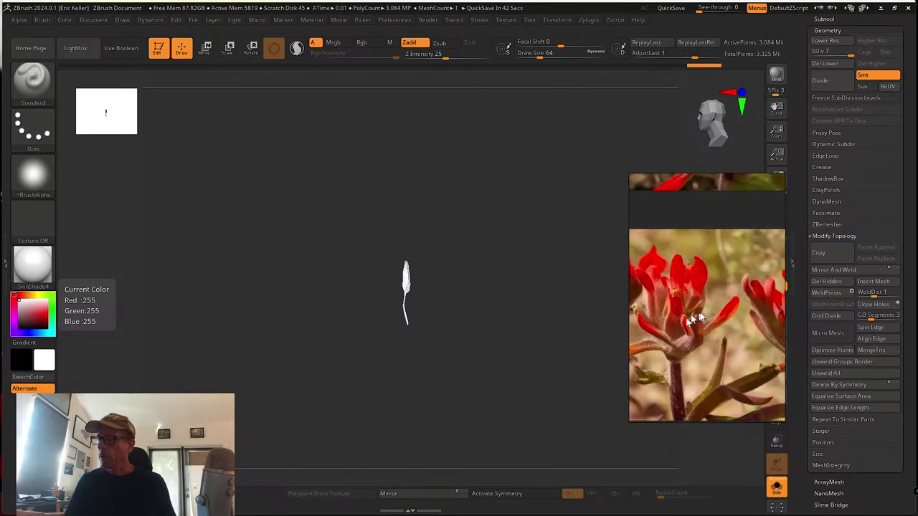
scroll(702, 269, "up", 2)
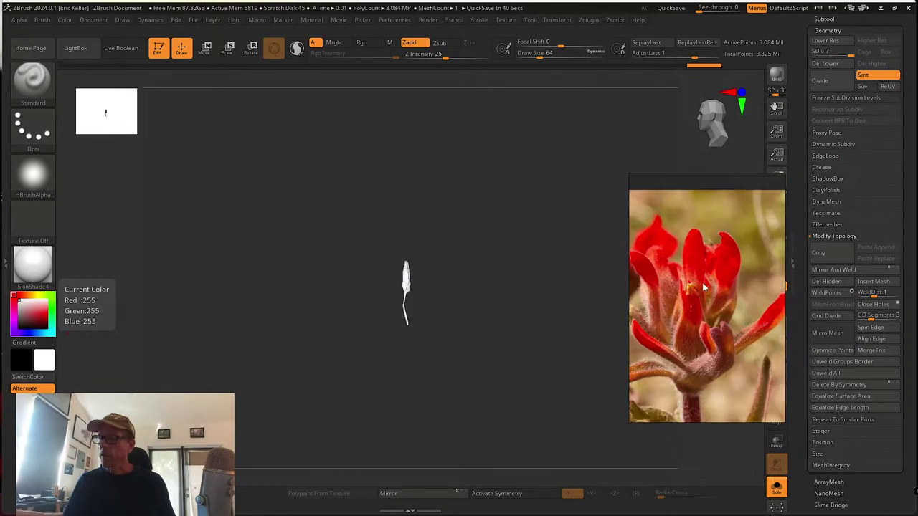
Make the reference window taller and wider, and place it beside the petal without covering the tool settings
mouse_move(703, 287)
right_mouse_down()
mouse_move(716, 261)
mouse_move(713, 285)
right_mouse_up()
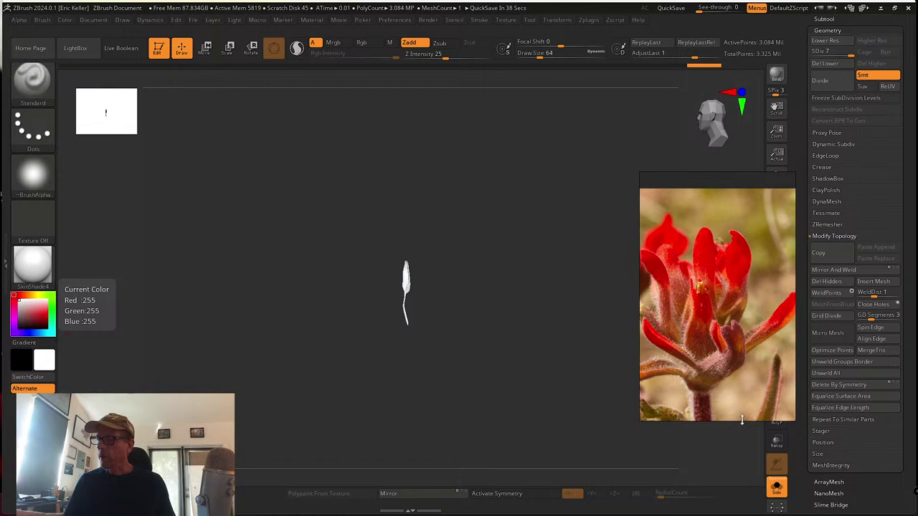
left_click_drag(742, 421, 743, 461)
right_click_drag(718, 392, 758, 394)
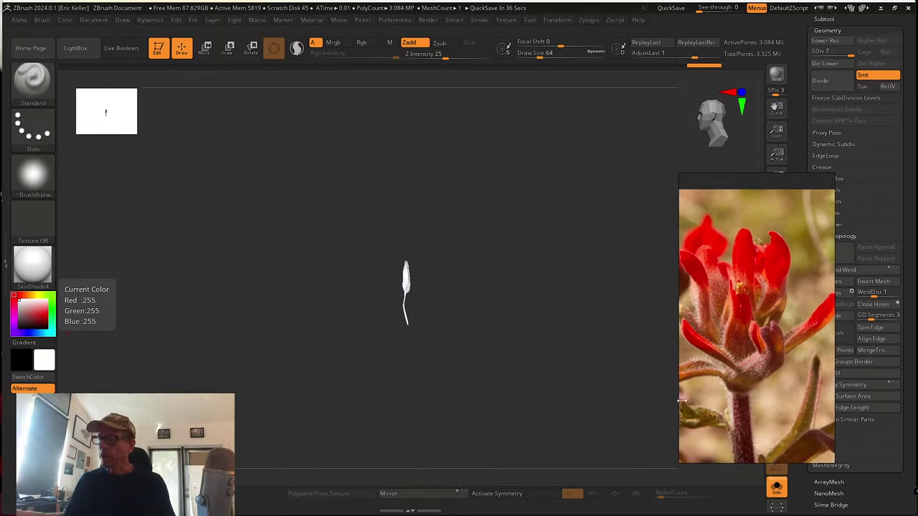
left_click_drag(680, 401, 657, 401)
right_click_drag(699, 391, 621, 397)
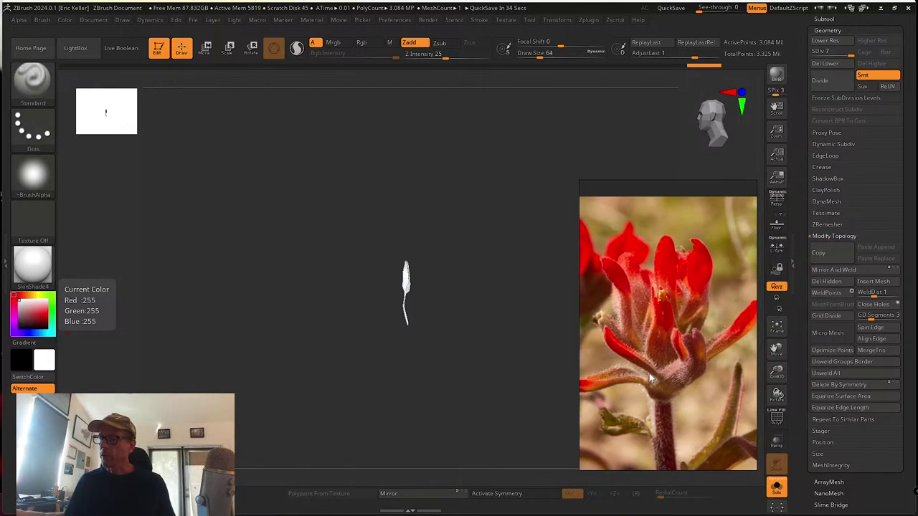
left_click_drag(636, 183, 632, 226)
Frame the petal in the canvas and enlarge it so its whole blade shows next to the reference photo
mouse_move(516, 314)
left_mouse_down()
mouse_move(455, 313)
mouse_move(516, 316)
left_mouse_up()
left_click(776, 331)
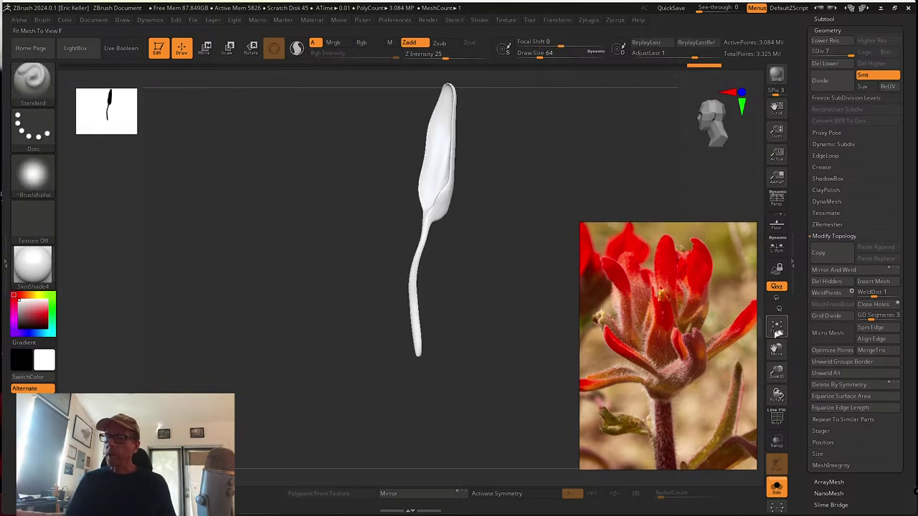
left_click_drag(539, 282, 509, 357, "alt")
right_click_drag(463, 317, 492, 338, "ctrl")
left_click_drag(491, 337, 544, 345)
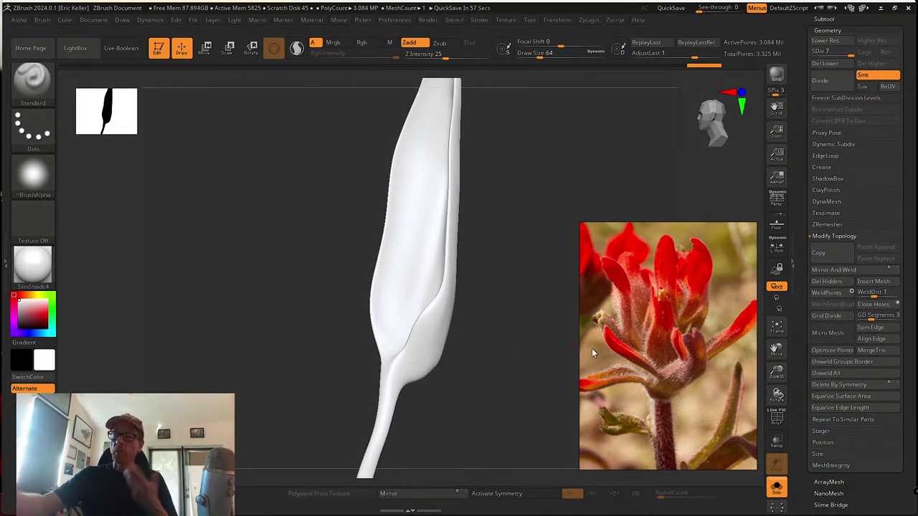
left_click_drag(476, 236, 486, 288)
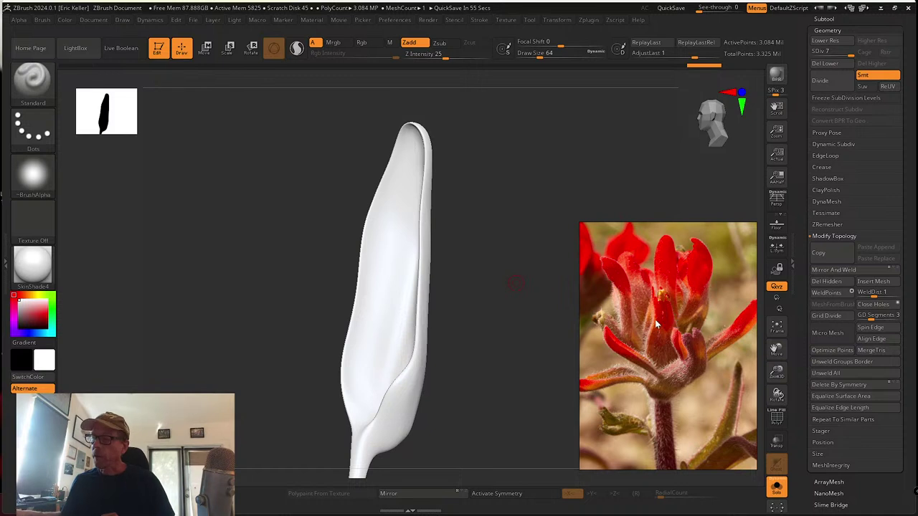
Examine the colors and fine hairs of the petals, flower base and stem in the reference photo
scroll(654, 319, "up", 6)
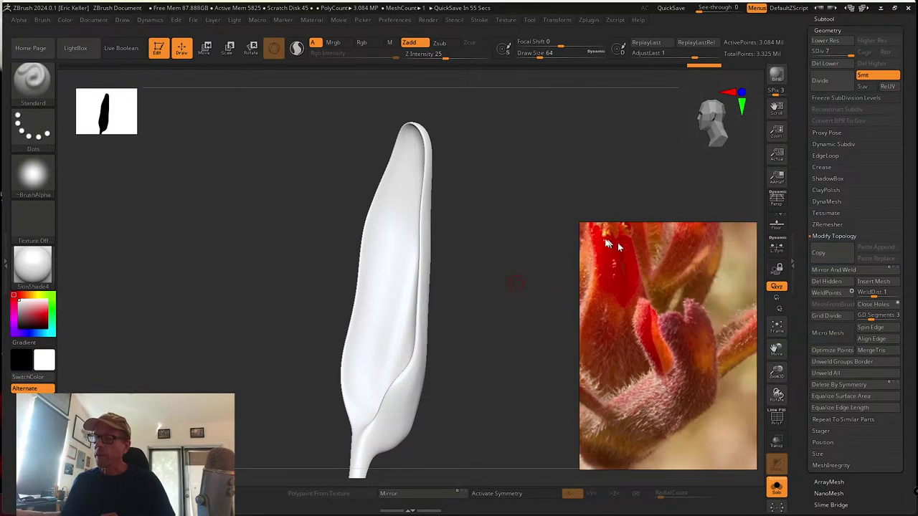
middle_click_drag(651, 289, 676, 406)
middle_click_drag(650, 270, 654, 331)
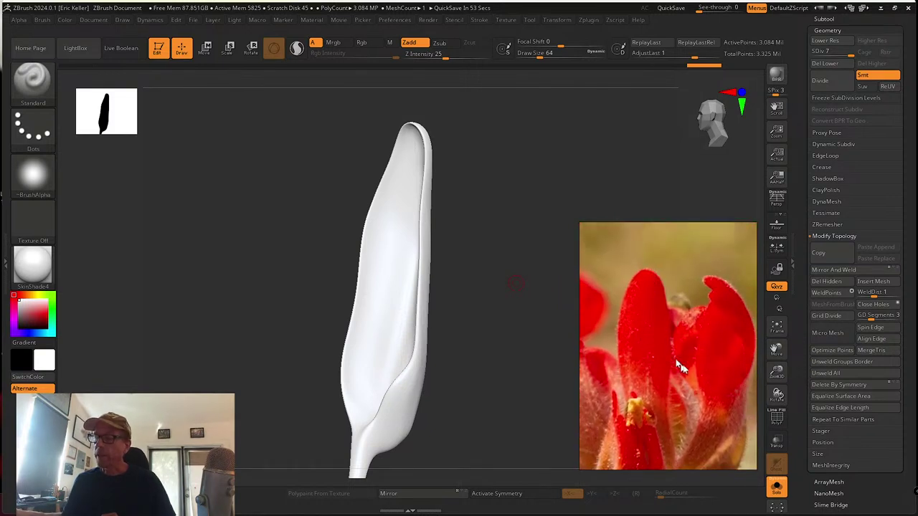
middle_click_drag(677, 362, 651, 250)
middle_click_drag(675, 384, 685, 296)
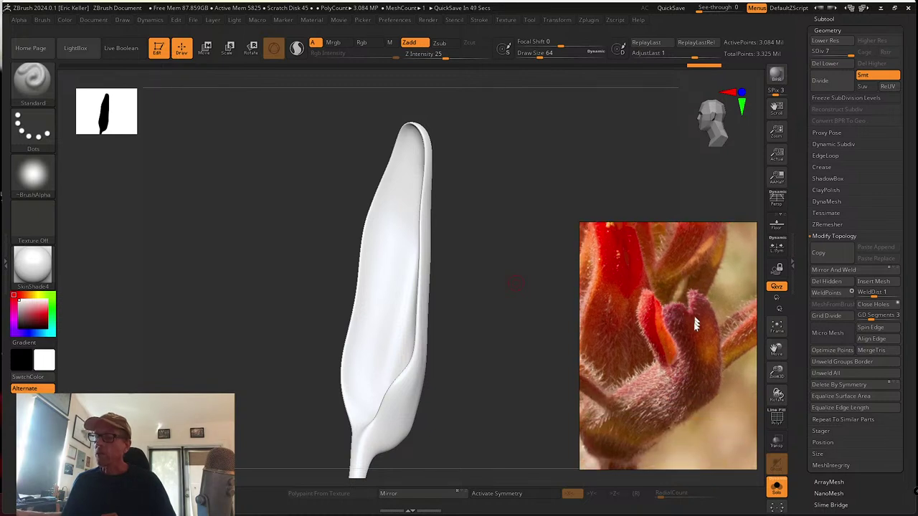
scroll(694, 324, "down", 5)
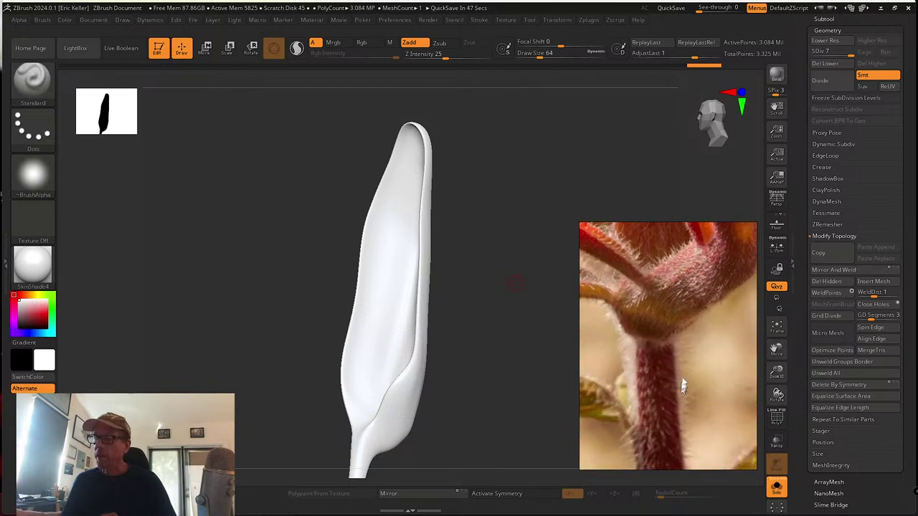
left_click_drag(683, 387, 648, 284)
middle_click_drag(652, 301, 660, 373)
middle_click_drag(638, 316, 649, 360)
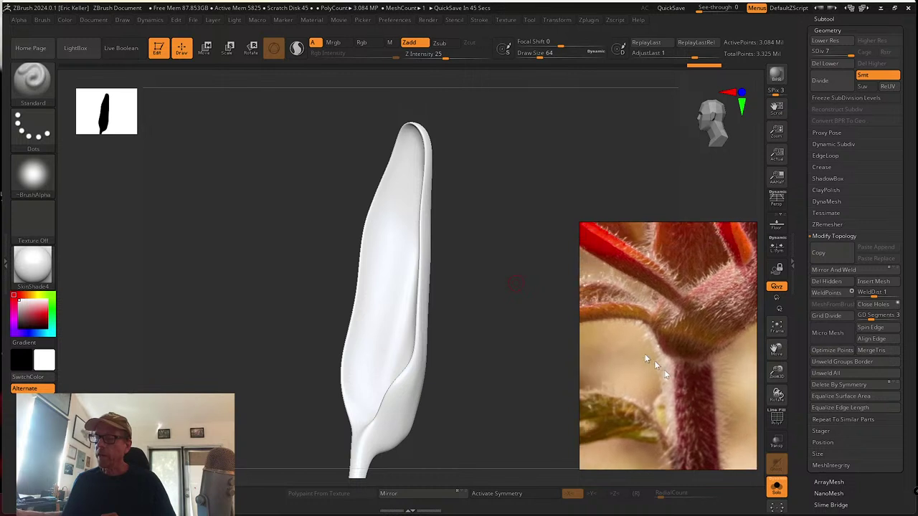
middle_click_drag(631, 287, 662, 362)
scroll(661, 358, "up", 5)
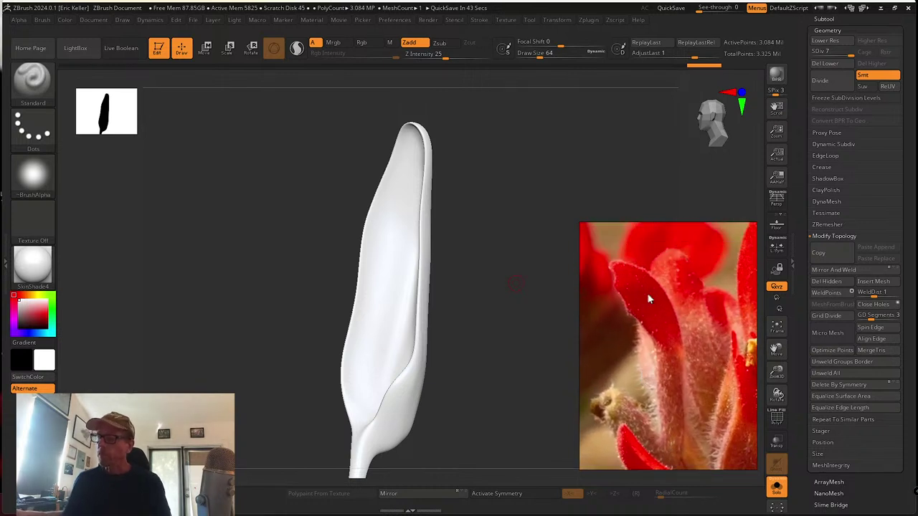
Choose a muted olive green as the current color for the petal
left_click_drag(446, 425, 438, 391)
left_click(46, 295)
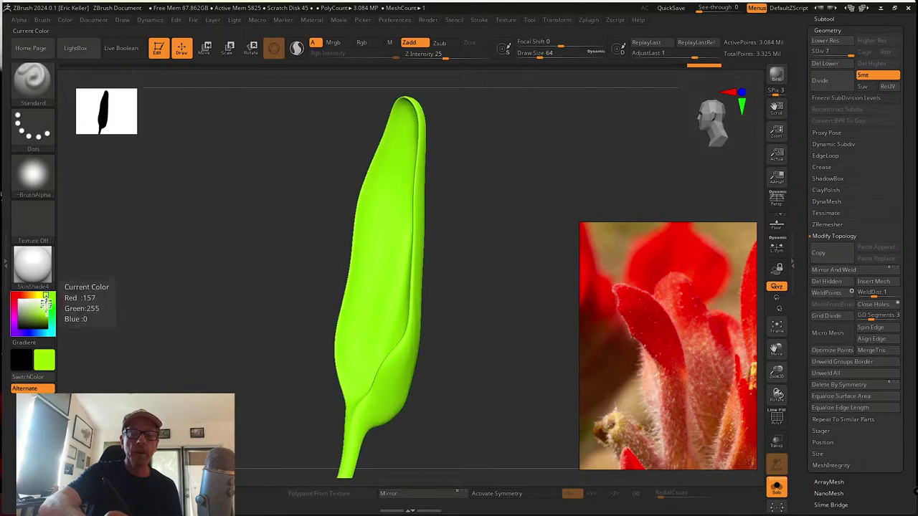
mouse_move(44, 305)
left_mouse_down()
mouse_move(31, 321)
mouse_move(38, 295)
mouse_move(34, 319)
left_mouse_up()
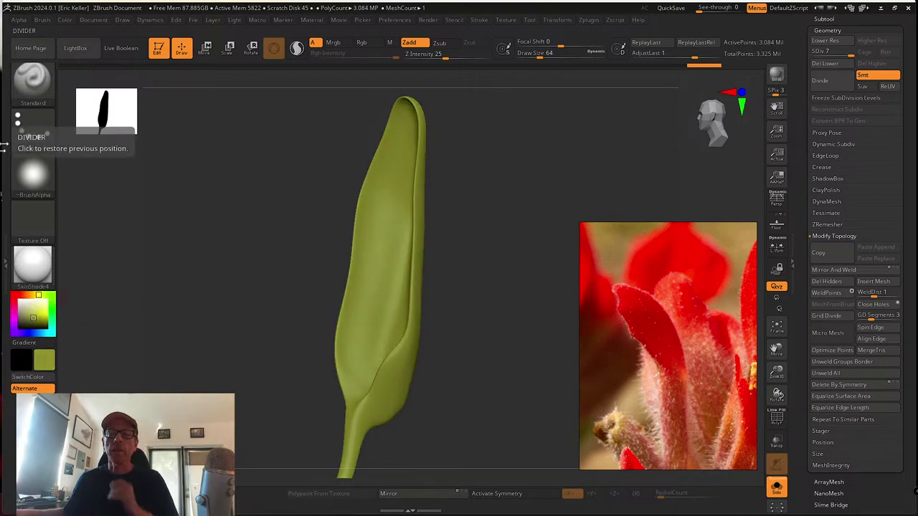
Switch to the Paint brush and fill the whole petal with the current olive green
left_click(32, 79)
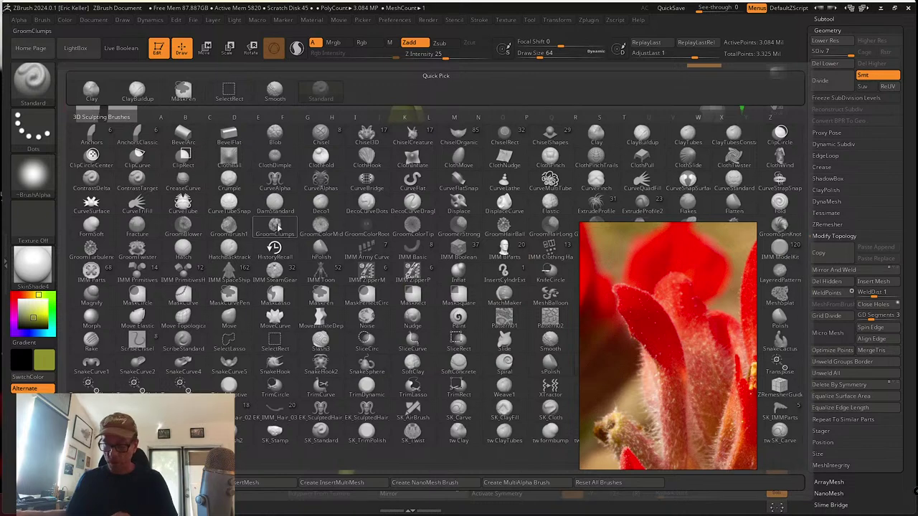
key("p")
left_click(452, 313)
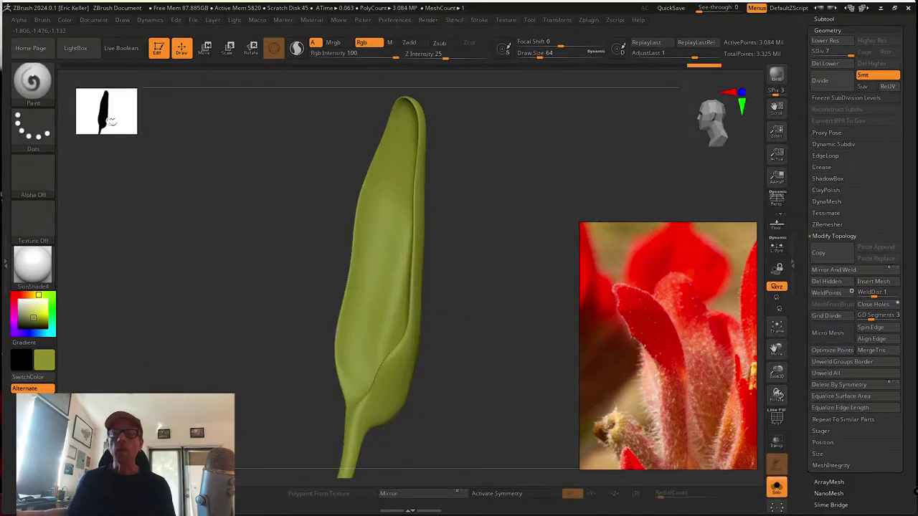
left_click(65, 19)
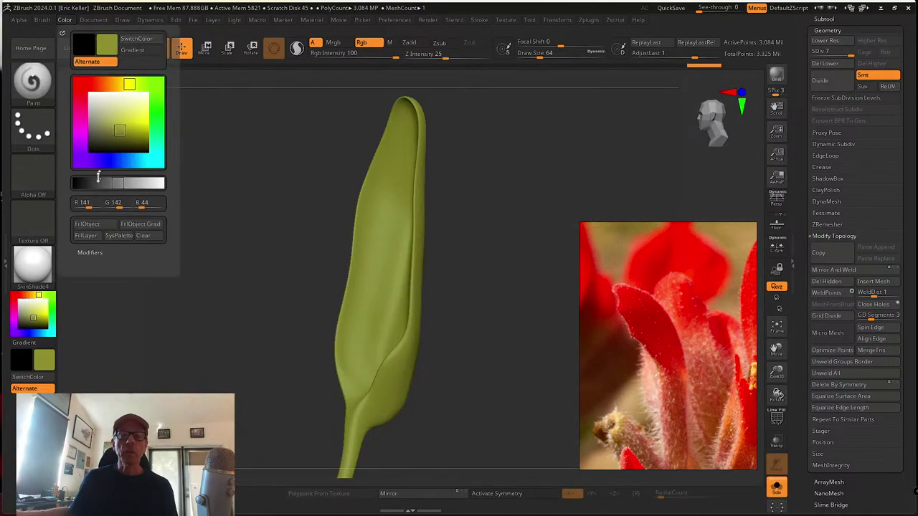
left_click(88, 223)
Set the Paint brush's Rgb intensity to 18, and make the Smooth brush blend color only at Rgb intensity 59
left_click_drag(310, 122, 349, 53)
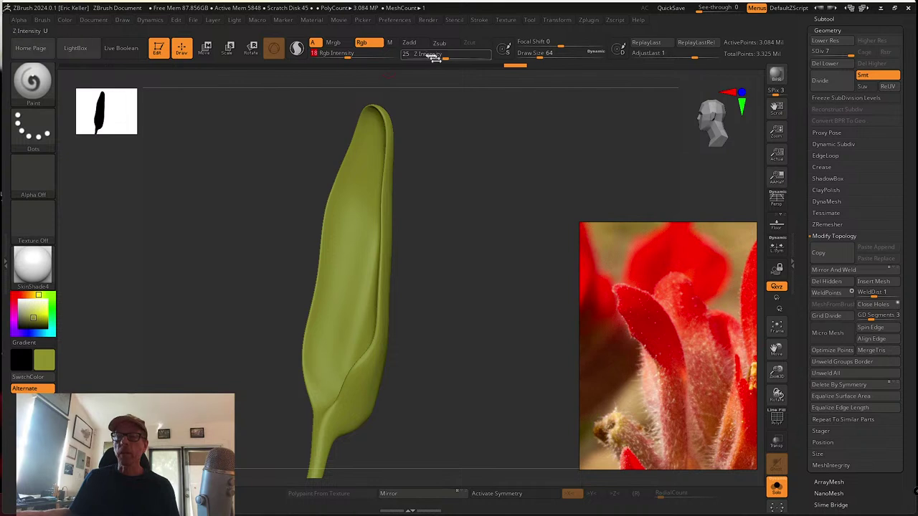
mouse_move(296, 130)
left_mouse_down()
mouse_move(301, 145)
mouse_move(287, 145)
mouse_move(289, 136)
left_mouse_up()
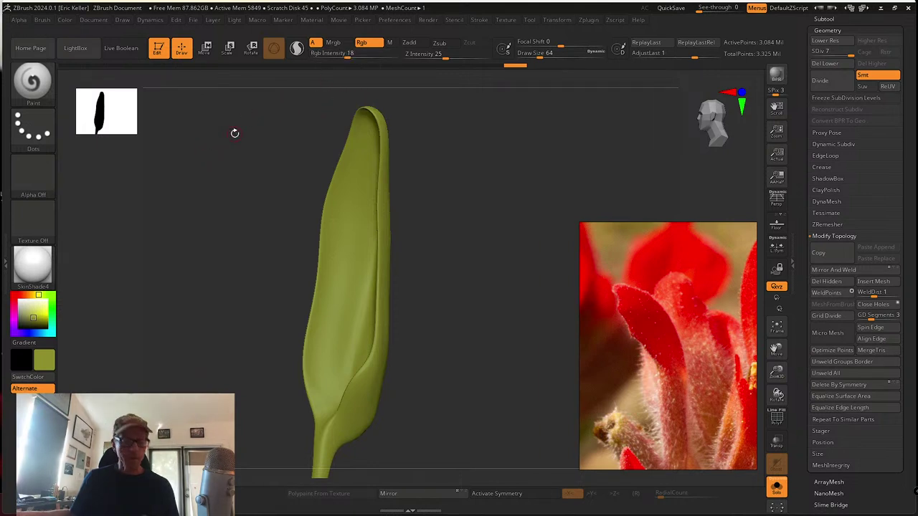
key("shift")
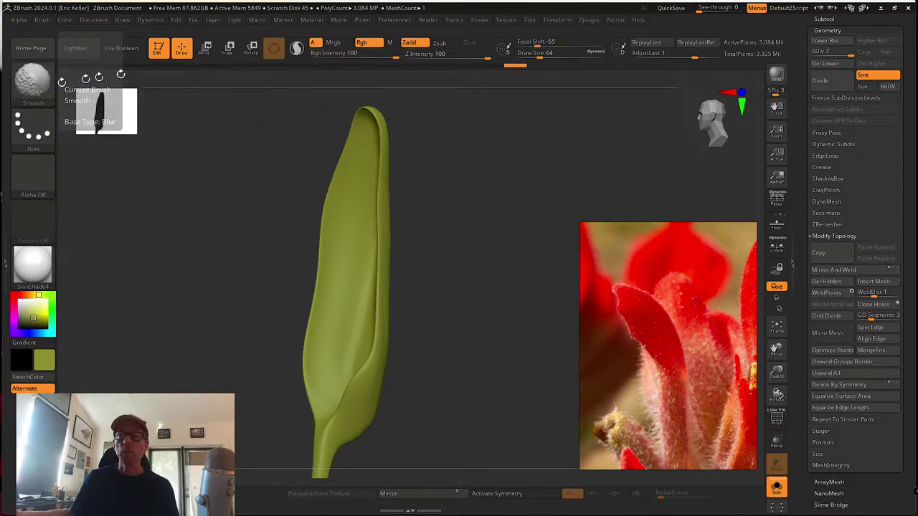
left_click(412, 43)
left_click_drag(393, 55, 377, 56)
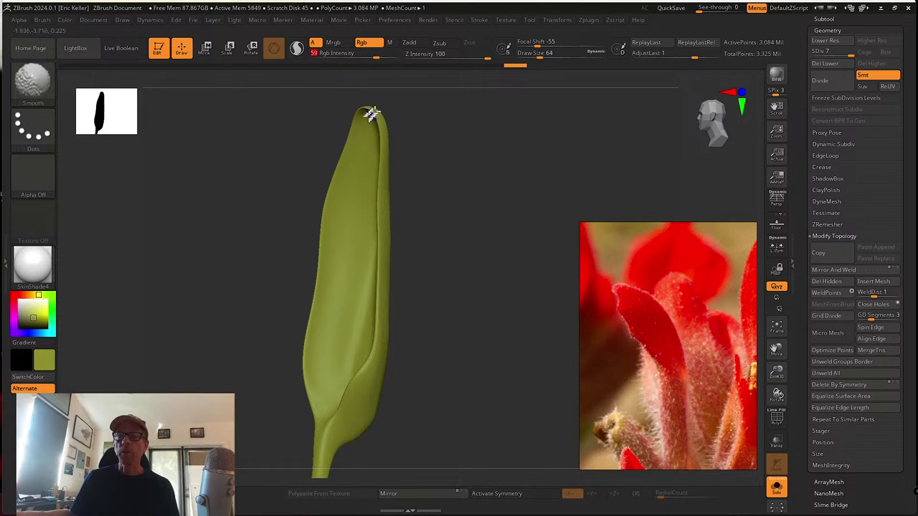
Give the Paint brush the Color Spray stroke and lower its color variance
left_click(33, 129)
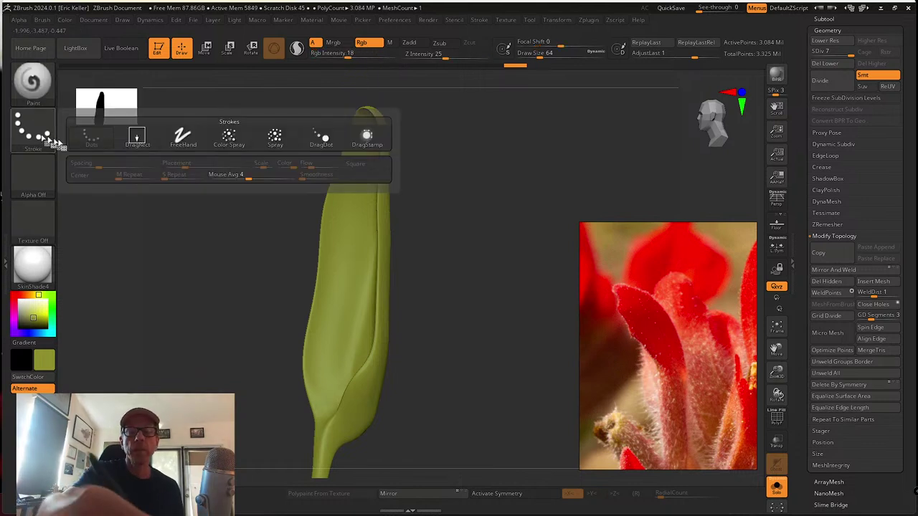
left_click(228, 133)
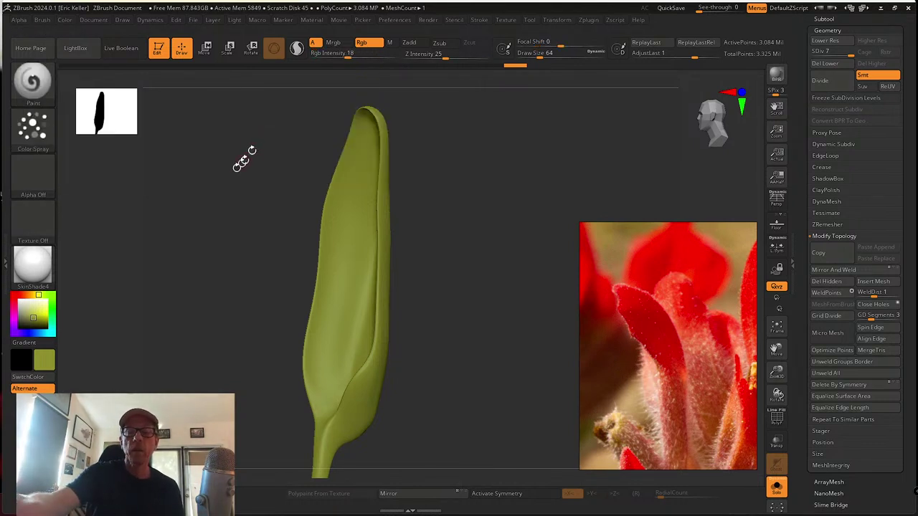
left_click(33, 130)
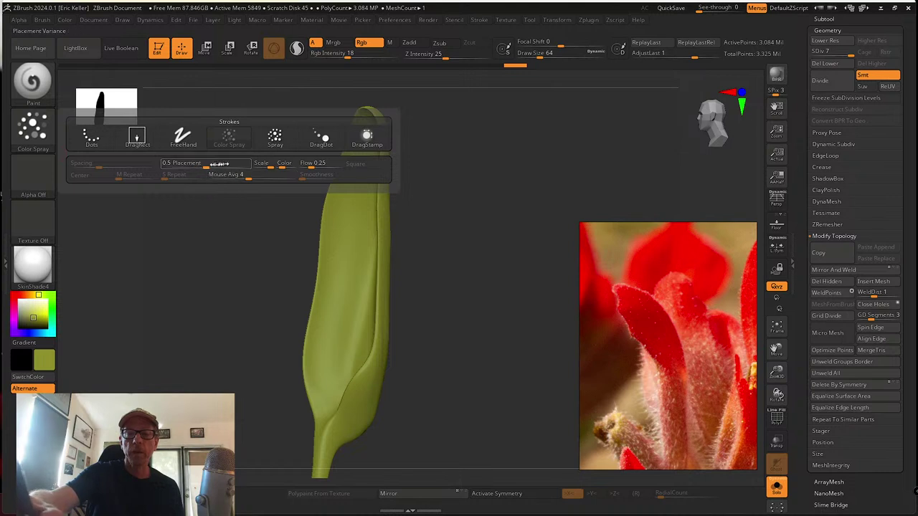
left_click_drag(283, 163, 286, 164)
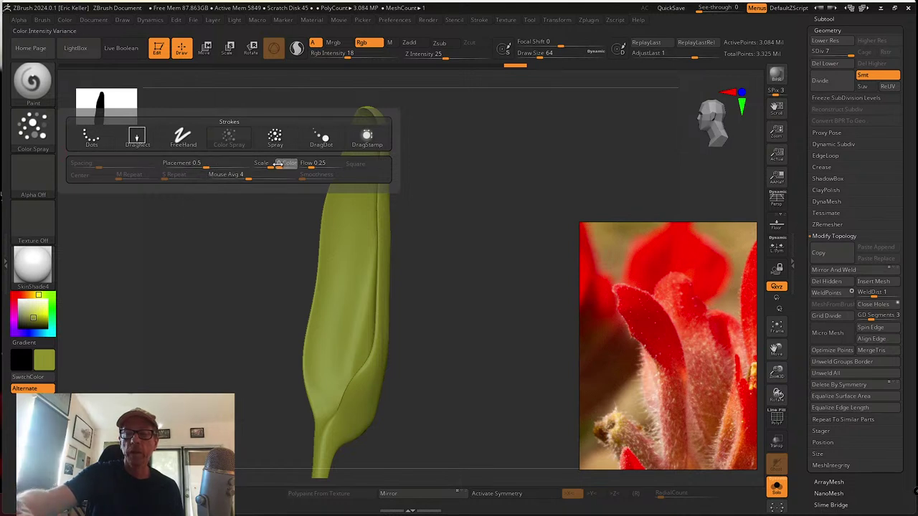
Choose a rusty orange-brown and spray it faintly over the inside of the petal's upper half at draw size about 187
left_click(26, 295)
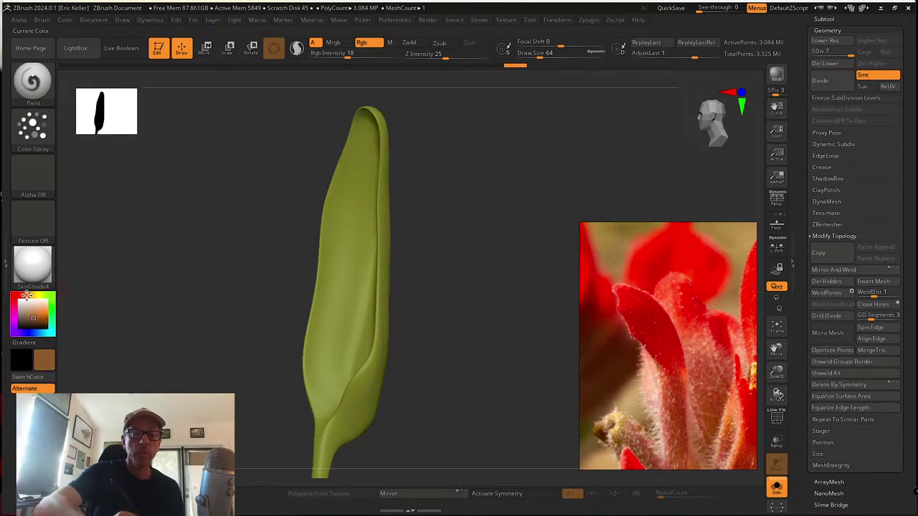
left_click(34, 316)
left_click(39, 317)
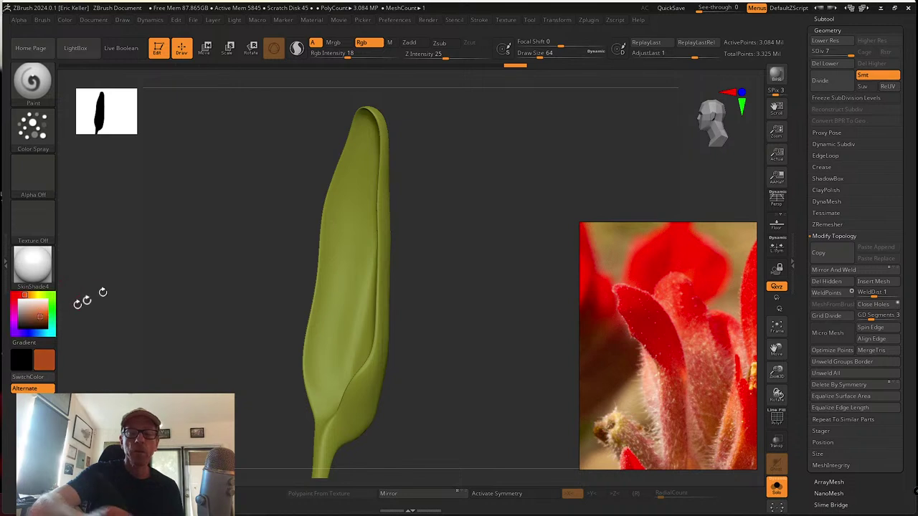
key("s")
mouse_move(363, 189)
left_mouse_down()
mouse_move(407, 184)
mouse_move(422, 205)
left_mouse_up()
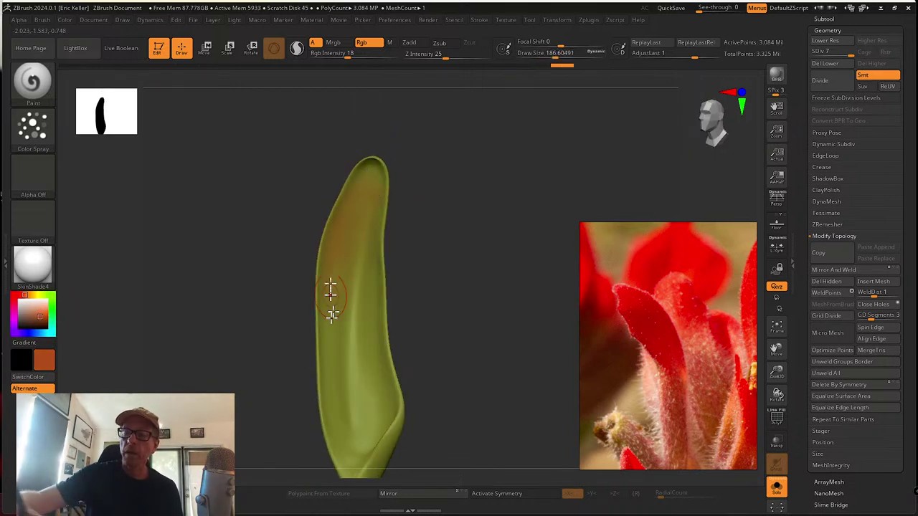
Give the brush Alpha 13 and spray more orange-brown along the petal's upper side
left_click(33, 176)
left_click(137, 248)
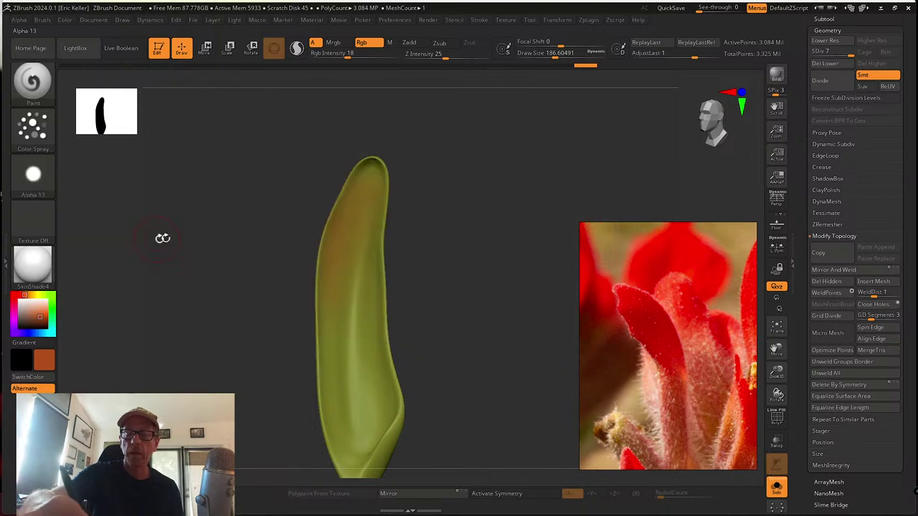
left_click_drag(382, 260, 393, 191)
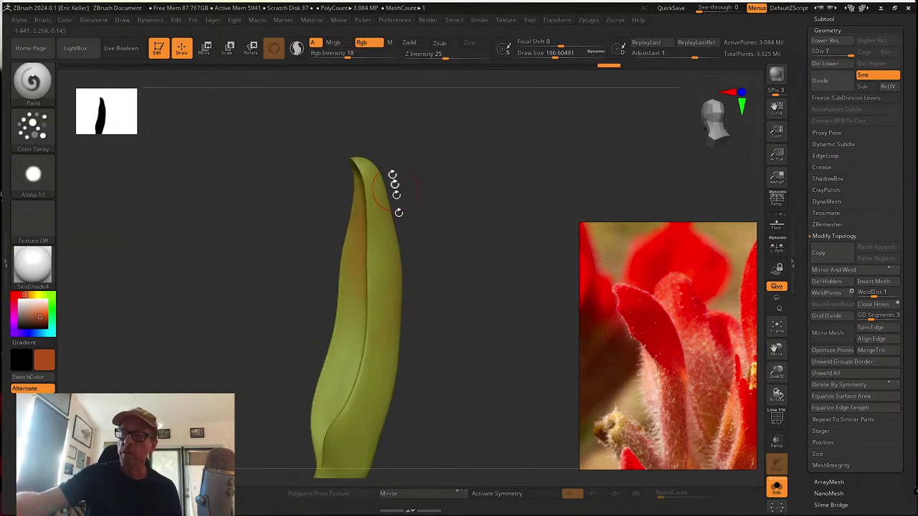
Spray orange-brown over the outer face of the petal's upper half, raising Rgb intensity to 69 and reducing draw size to about 62
left_click_drag(363, 55, 370, 55)
left_click_drag(398, 120, 362, 150)
key("s")
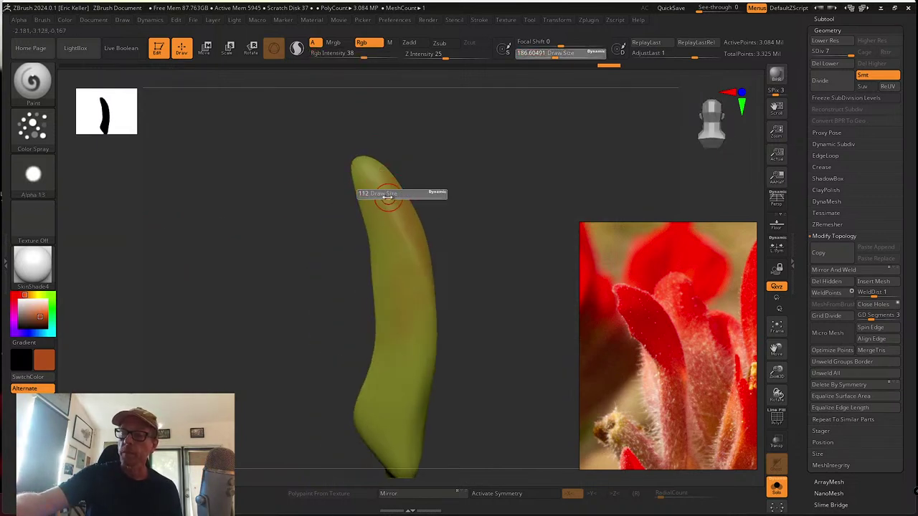
left_click_drag(385, 197, 390, 197)
left_click_drag(366, 56, 380, 55)
mouse_move(364, 180)
left_mouse_down()
mouse_move(375, 184)
mouse_move(400, 279)
mouse_move(407, 249)
mouse_move(450, 289)
left_mouse_up()
key("s")
mouse_move(414, 318)
left_mouse_down()
mouse_move(398, 321)
mouse_move(373, 399)
mouse_move(402, 324)
mouse_move(413, 385)
left_mouse_up()
Raise the Smooth brush's Rgb intensity to 100 and spray stronger orange-brown over the inside of the petal's upper half
key("shift")
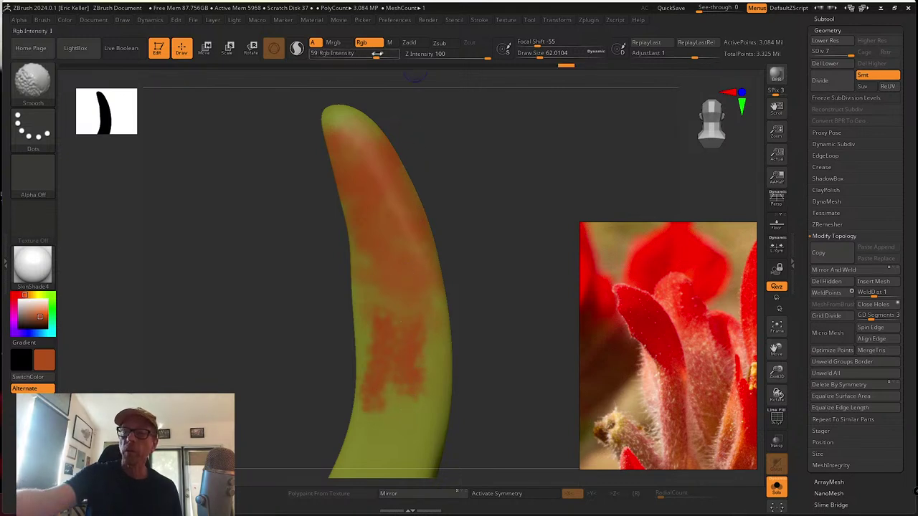
left_click_drag(375, 54, 399, 56, "shift")
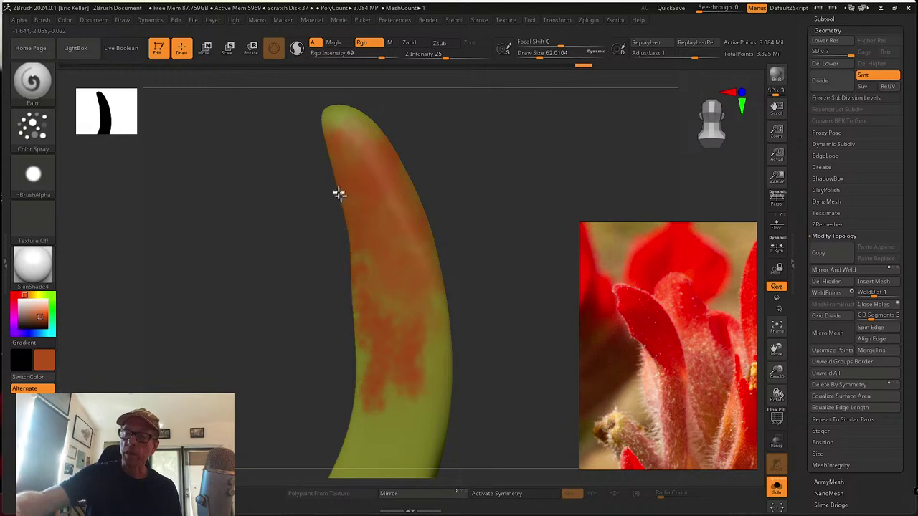
mouse_move(318, 184)
left_mouse_down()
mouse_move(287, 250)
mouse_move(408, 189)
mouse_move(355, 159)
mouse_move(297, 195)
mouse_move(331, 180)
mouse_move(260, 335)
left_mouse_up()
Swap the color swatches, choose a deep red, and spray it over the inside of the petal's tip
left_click(41, 378)
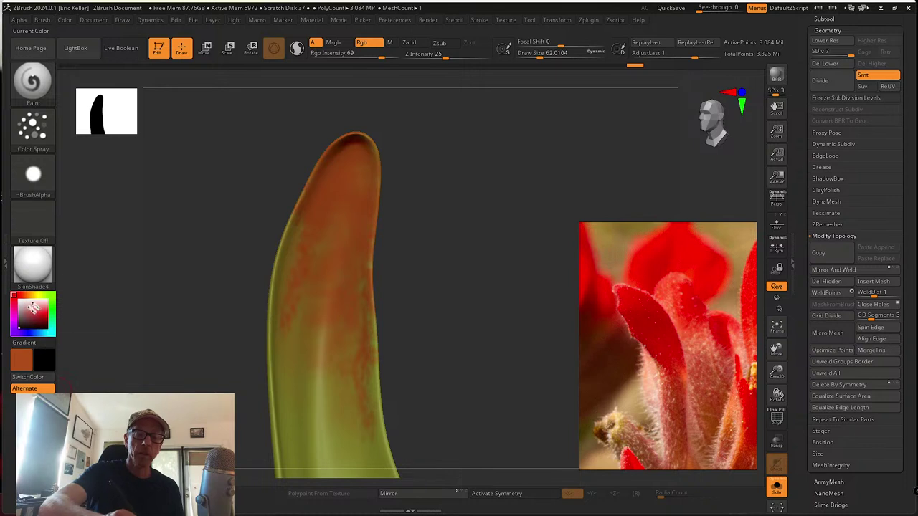
left_click_drag(33, 308, 42, 313)
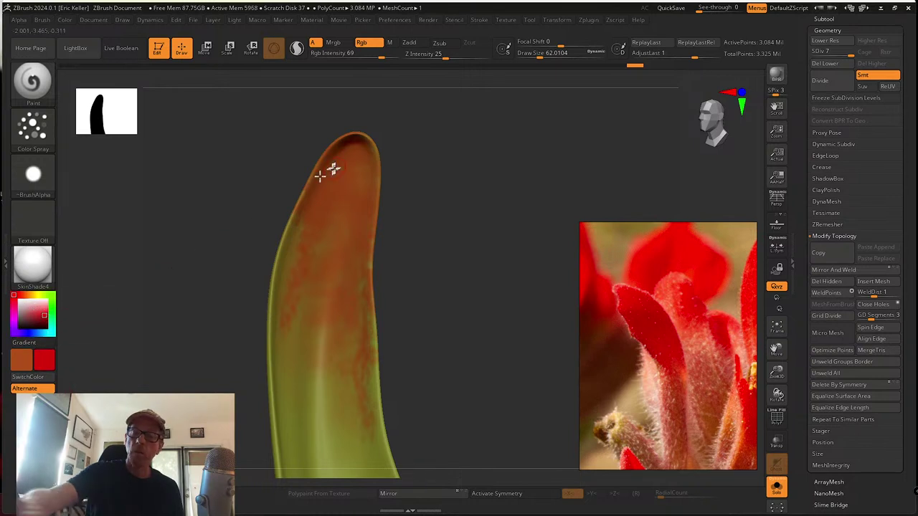
left_click_drag(320, 175, 291, 252)
mouse_move(348, 135)
left_mouse_down()
mouse_move(368, 165)
mouse_move(365, 241)
mouse_move(326, 175)
mouse_move(308, 227)
mouse_move(351, 208)
left_mouse_up()
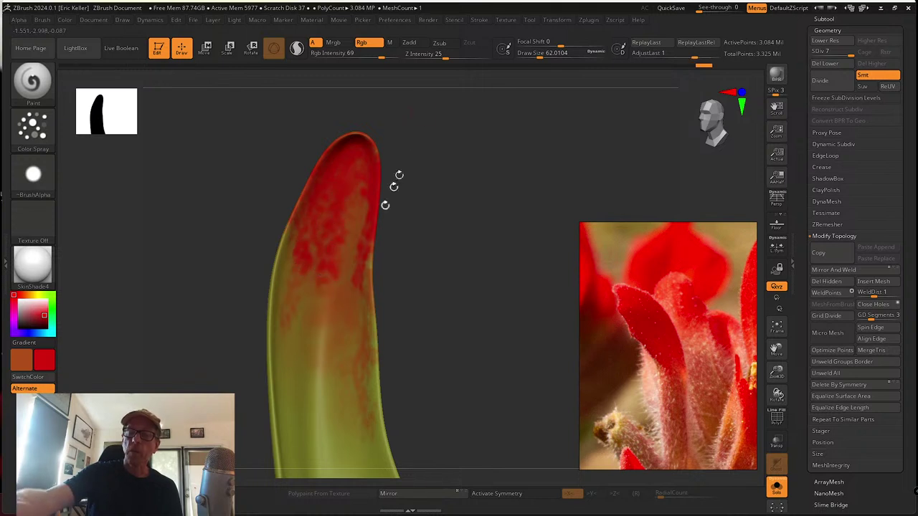
Set the Paint brush to Rgb intensity 58, draw size about 116 and Alpha 44
left_click_drag(384, 60, 376, 60)
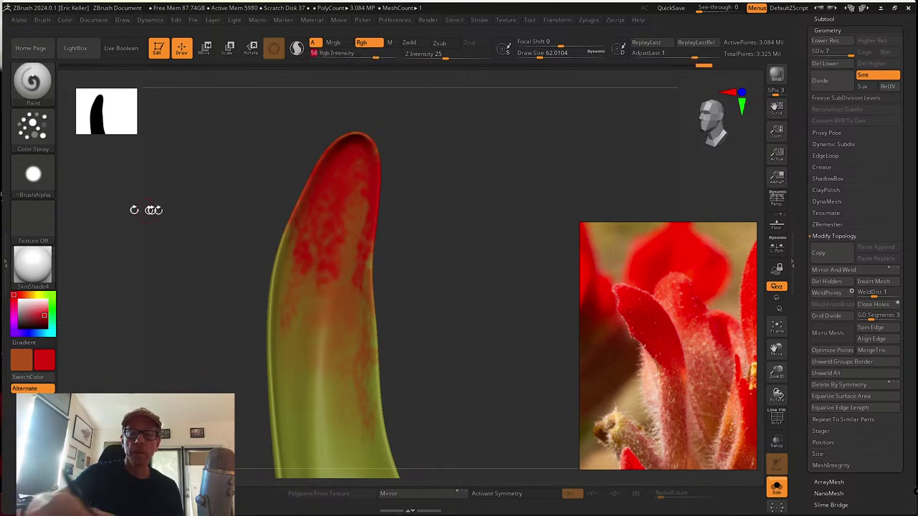
key("s")
left_click_drag(193, 213, 206, 212)
left_click(33, 174)
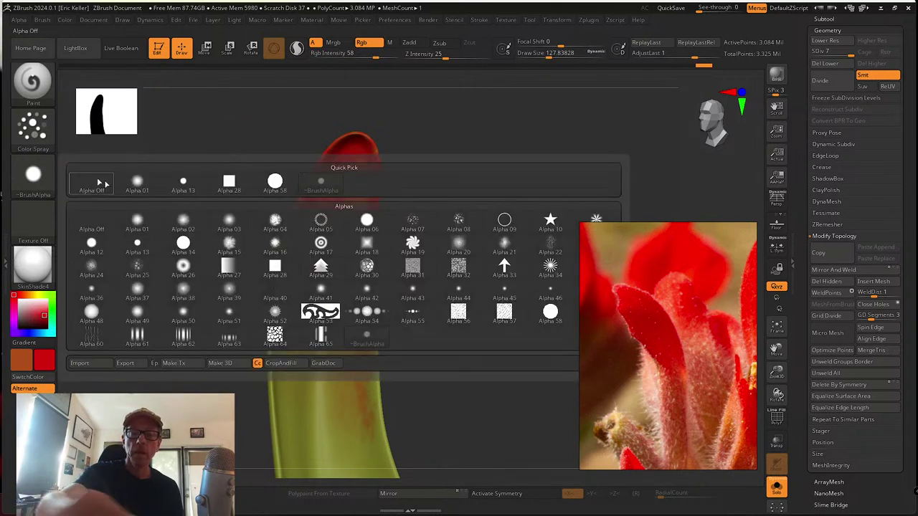
left_click(470, 288)
key("s")
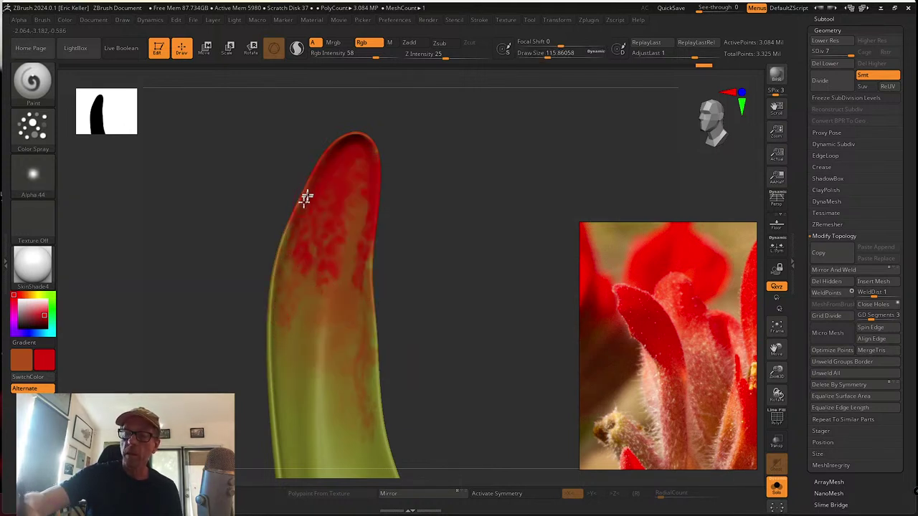
Spray red mottling from the tip down the petal's inner face and soften it into the orange-brown
mouse_move(306, 198)
left_mouse_down()
mouse_move(291, 348)
mouse_move(308, 370)
left_mouse_up()
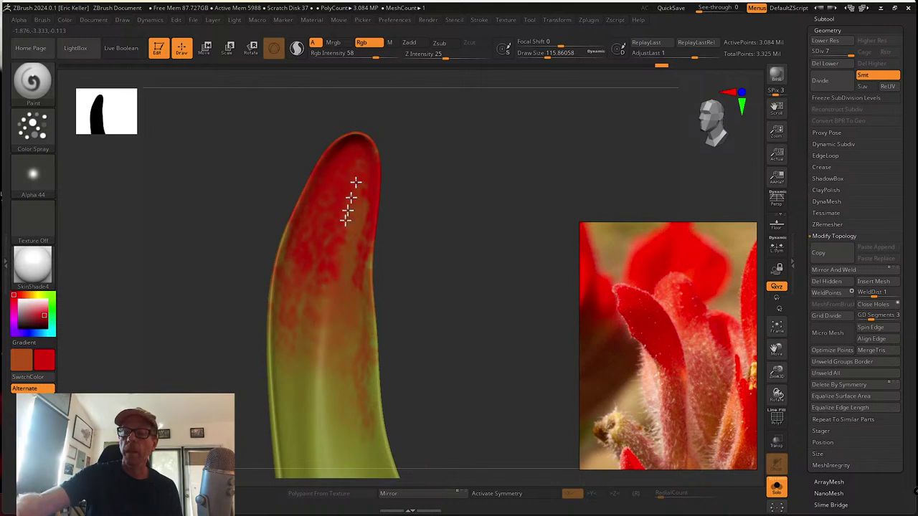
left_click_drag(346, 221, 342, 423)
left_click_drag(358, 237, 375, 376)
mouse_move(314, 385)
left_mouse_down()
mouse_move(266, 318)
mouse_move(263, 400)
mouse_move(293, 390)
mouse_move(330, 337)
left_mouse_up()
key("shift")
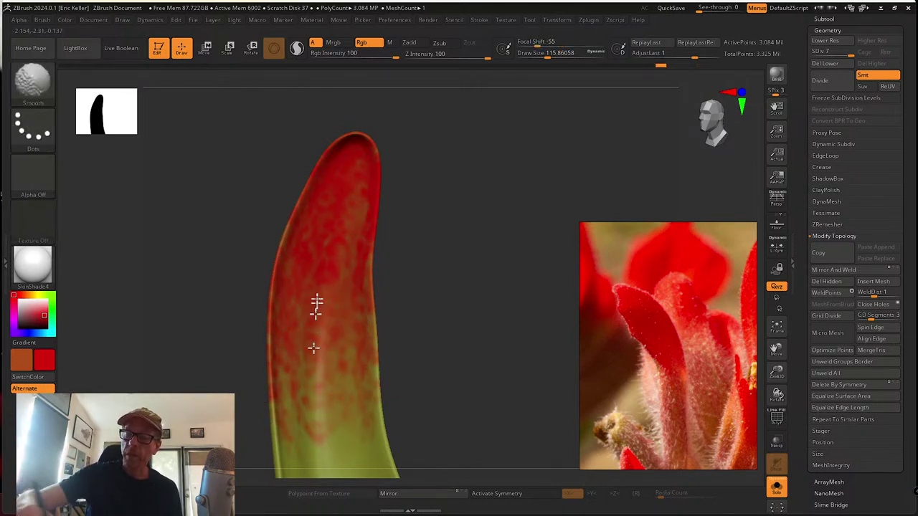
Extend the red mottling along the edges and lower part of the petal's inner face, fading into the green
left_click_drag(413, 387, 375, 301, "alt")
mouse_move(331, 272)
left_mouse_down()
mouse_move(338, 337)
mouse_move(355, 371)
left_mouse_up()
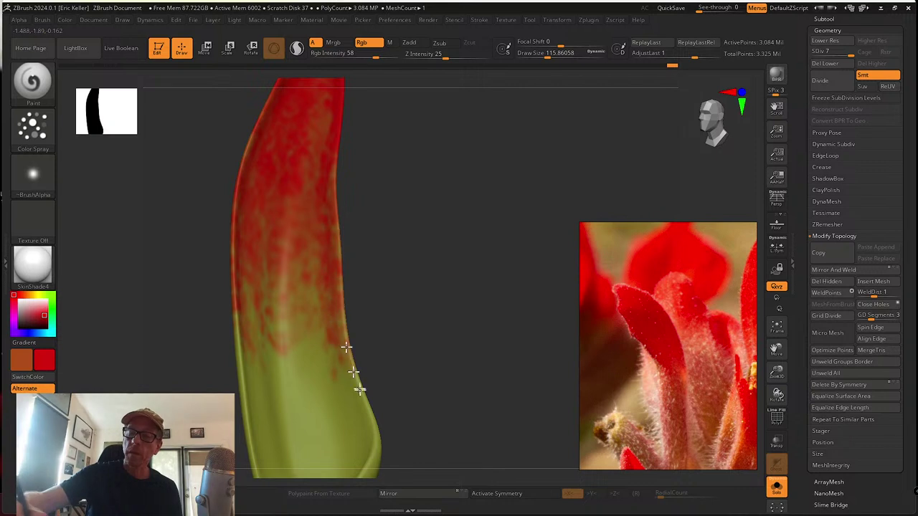
mouse_move(339, 234)
left_mouse_down()
mouse_move(333, 403)
mouse_move(308, 359)
mouse_move(263, 323)
mouse_move(251, 366)
left_mouse_up()
left_click_drag(391, 300, 351, 303)
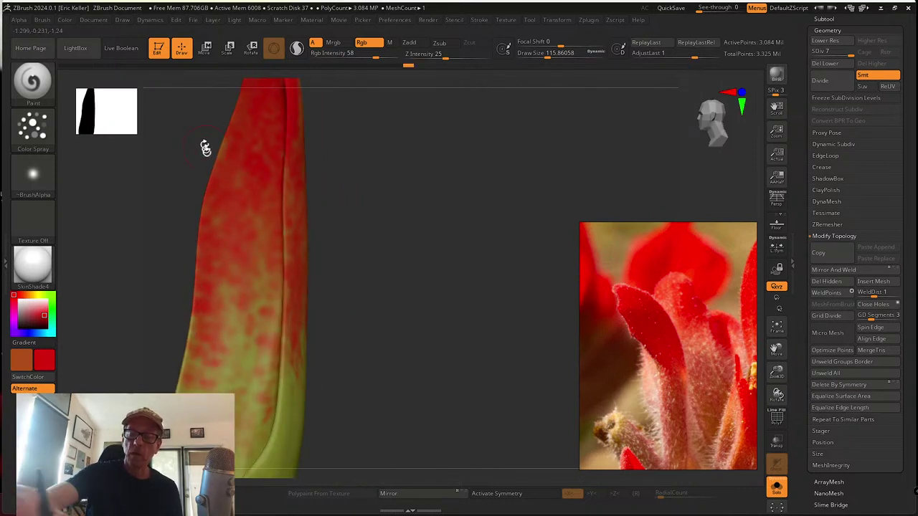
Spray red mottling down the petal's outer face from the tip toward the green base
left_click_drag(369, 236, 304, 193)
mouse_move(327, 224)
left_mouse_down()
mouse_move(338, 337)
mouse_move(320, 434)
left_mouse_up()
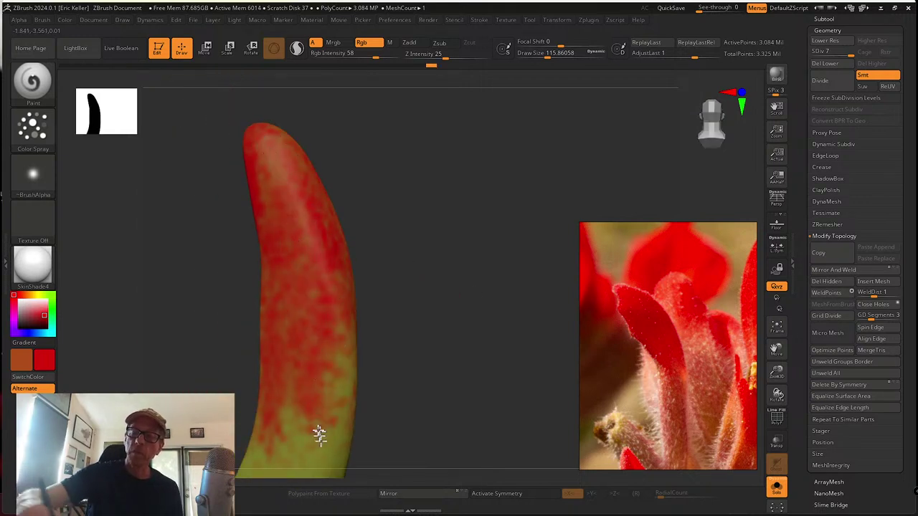
left_click_drag(380, 301, 385, 225, "alt")
left_click_drag(351, 255, 287, 315)
Build up denser red on the outer side of the petal's tip and along its upper edge
left_click_drag(381, 214, 346, 358, "alt")
mouse_move(239, 195)
left_mouse_down()
mouse_move(225, 235)
mouse_move(246, 283)
left_mouse_up()
left_click_drag(316, 251, 408, 246)
mouse_move(279, 185)
left_mouse_down()
mouse_move(302, 261)
mouse_move(287, 186)
left_mouse_up()
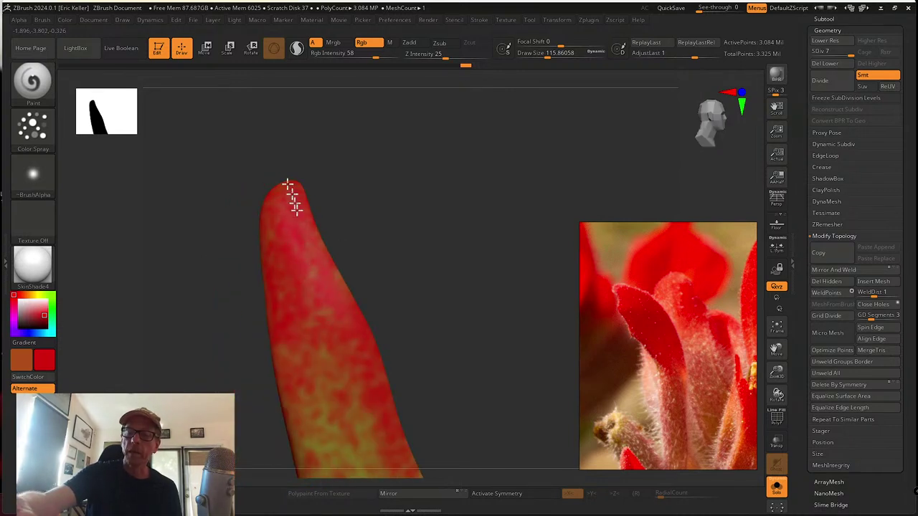
left_click_drag(292, 235, 339, 297)
Spray more red on the petal's inner face so the tip is solid red and breaks into spots below
mouse_move(428, 325)
left_mouse_down()
mouse_move(369, 330)
mouse_move(373, 269)
left_mouse_up()
right_click_drag(383, 192, 341, 174, "alt")
mouse_move(345, 387)
left_mouse_down()
mouse_move(355, 363)
mouse_move(358, 416)
left_mouse_up()
Sample a brownish ochre from the mottled transition on the petal's inner face as the current color
mouse_move(393, 354)
left_mouse_down("alt")
mouse_move(400, 277)
mouse_move(393, 300)
left_mouse_up("alt")
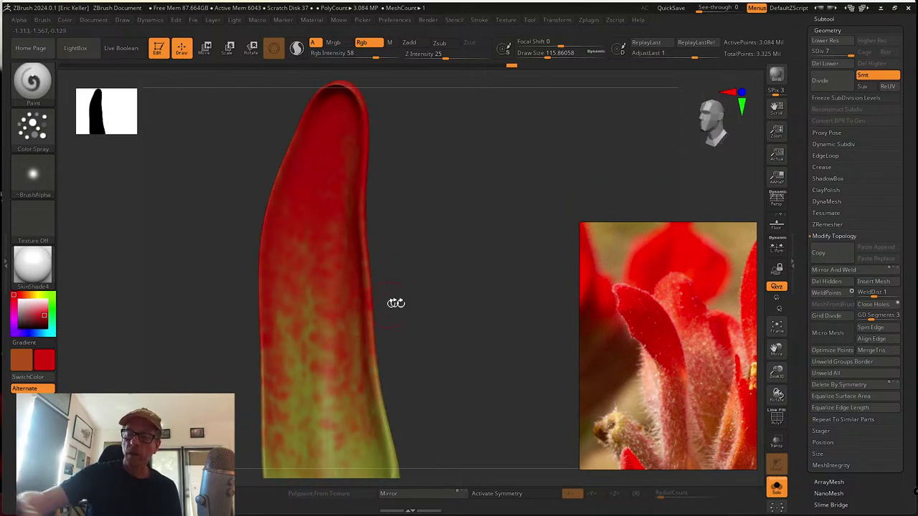
left_click_drag(469, 373, 501, 355, "alt")
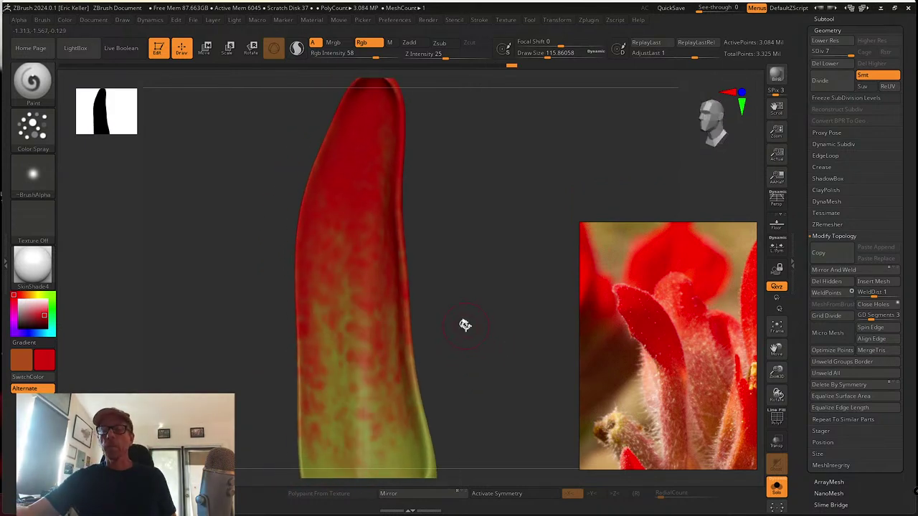
left_click_drag(464, 325, 472, 321, "alt")
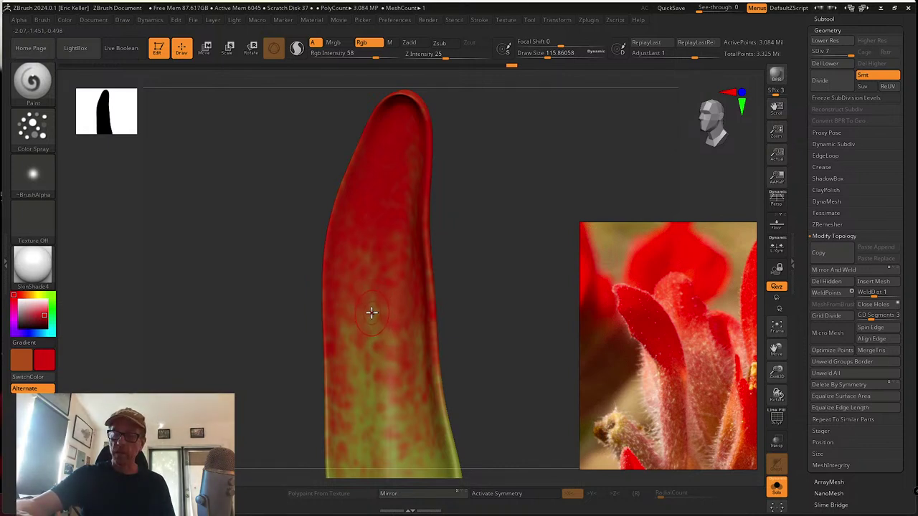
key("c")
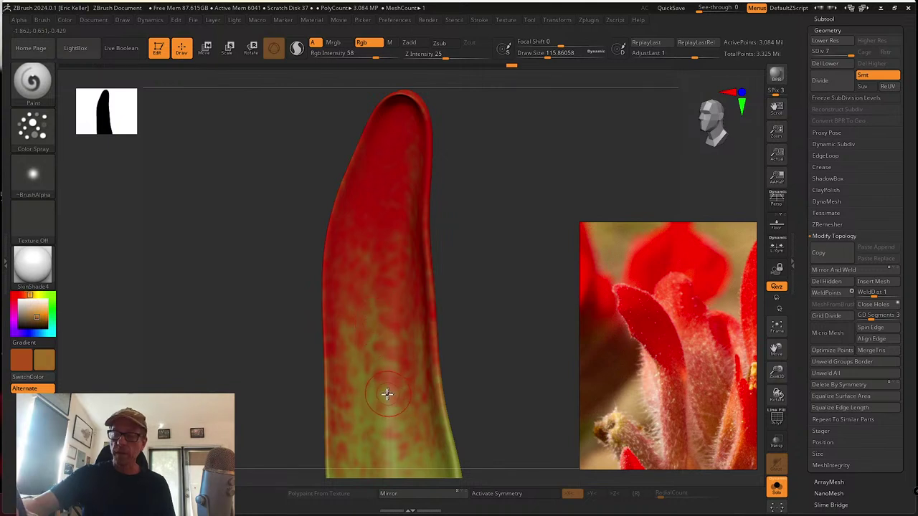
Sample an olive-ochre from the petal's transition and spray it over the inner face's red, from below the tip to the green base
key("c")
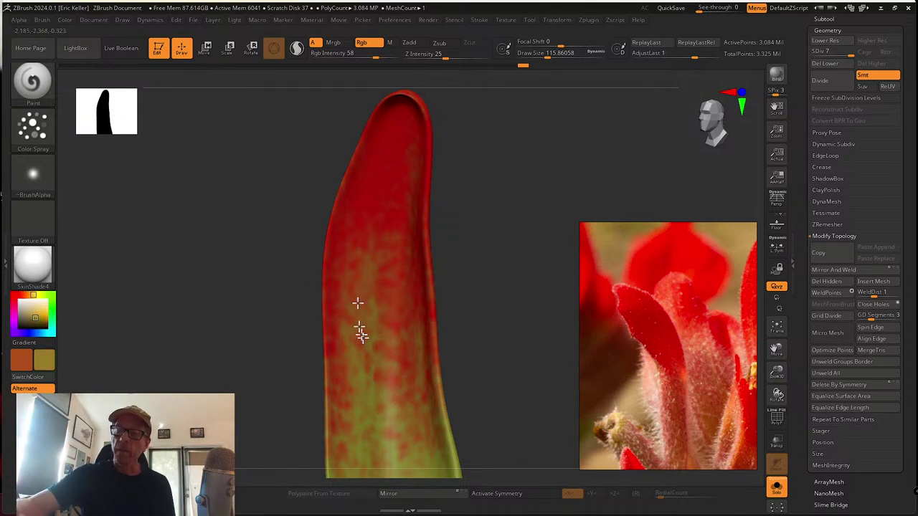
key("shift")
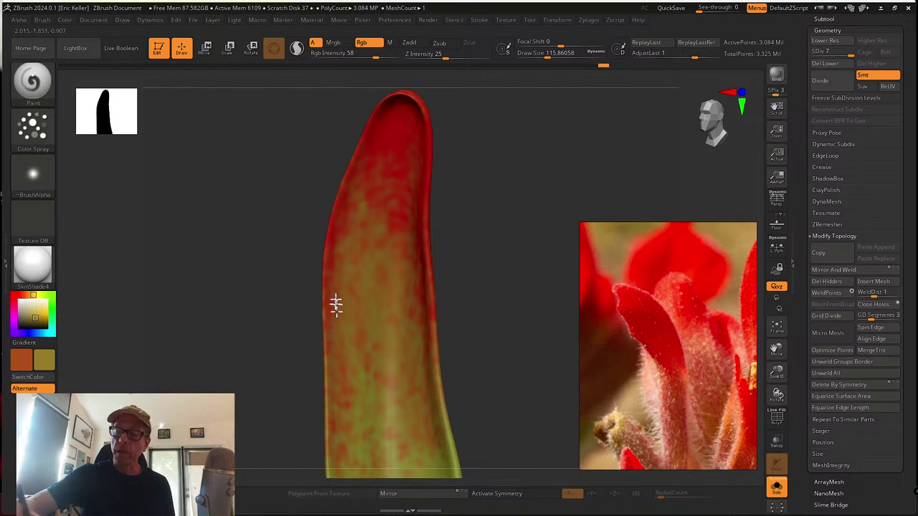
right_click_drag(375, 367, 389, 293, "ctrl")
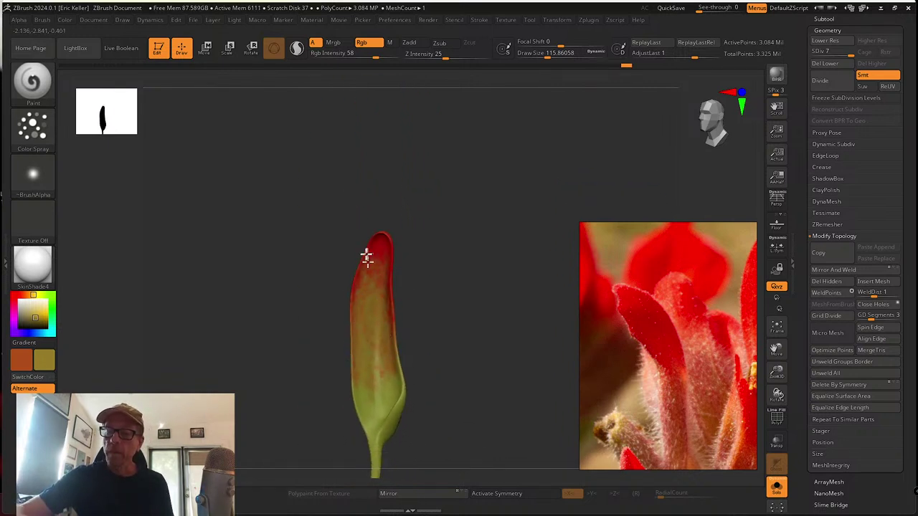
left_click_drag(413, 358, 378, 334)
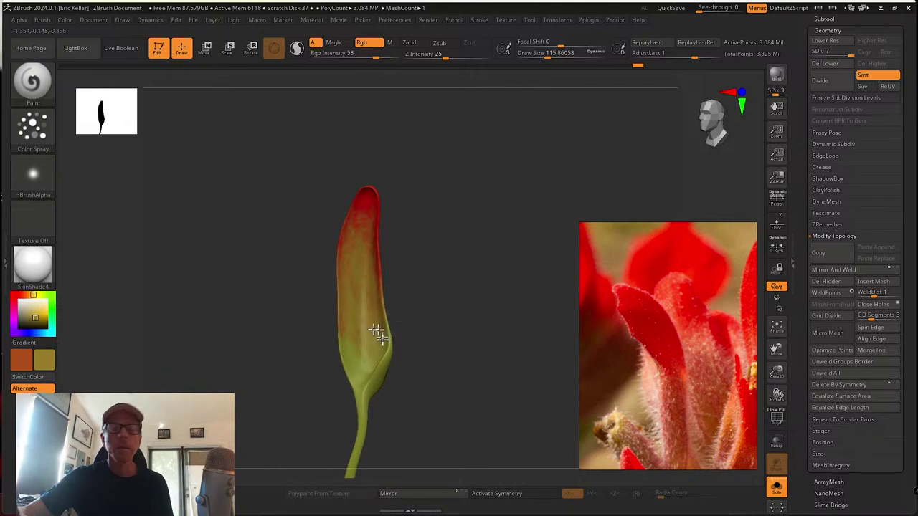
Spray the same olive-ochre over the red on the petal's outer face, from just below the tip downward
left_click_drag(406, 271, 453, 274)
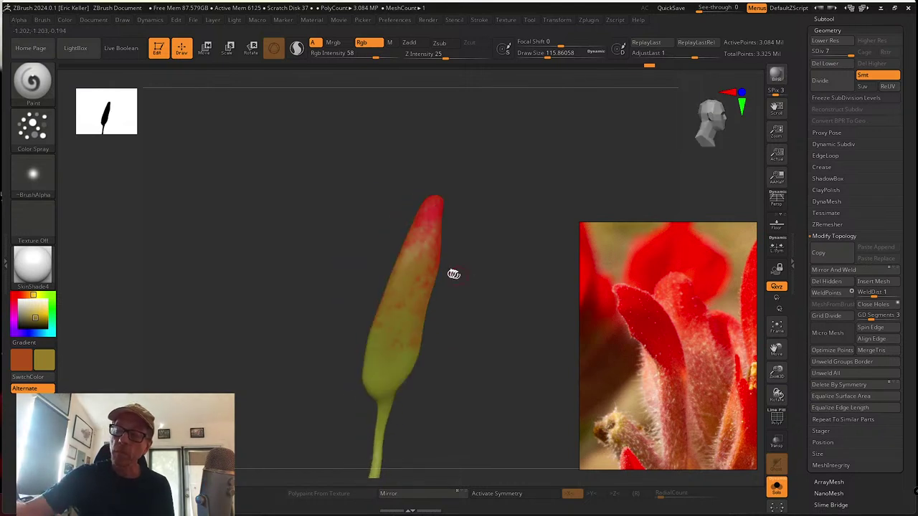
key("shift")
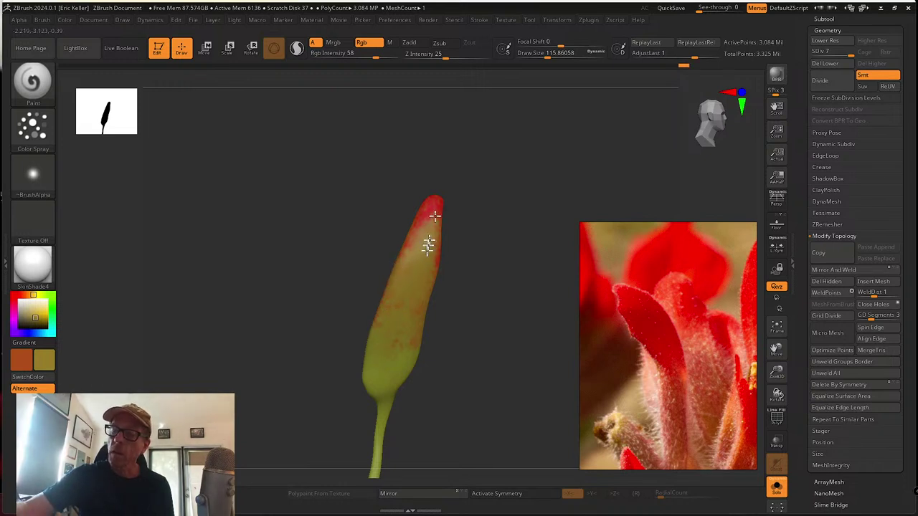
right_click_drag(428, 245, 438, 325, "ctrl")
left_click_drag(416, 198, 416, 289)
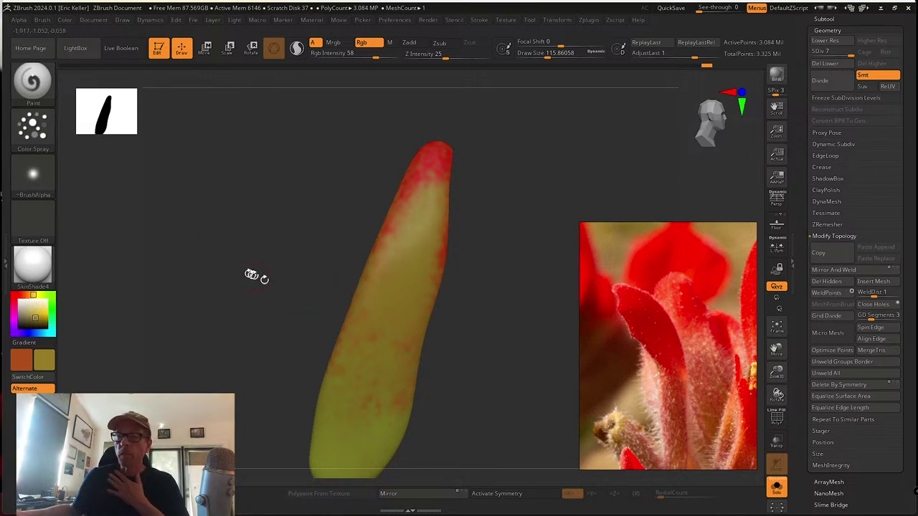
Swap to the burnt-orange color and spray a mottled patch on the middle of the petal's outer face
left_click(34, 142)
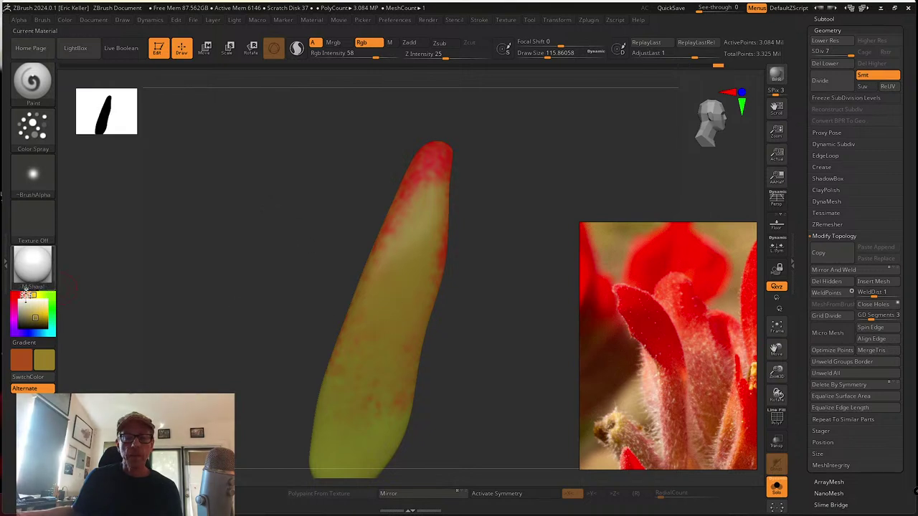
left_click(27, 376)
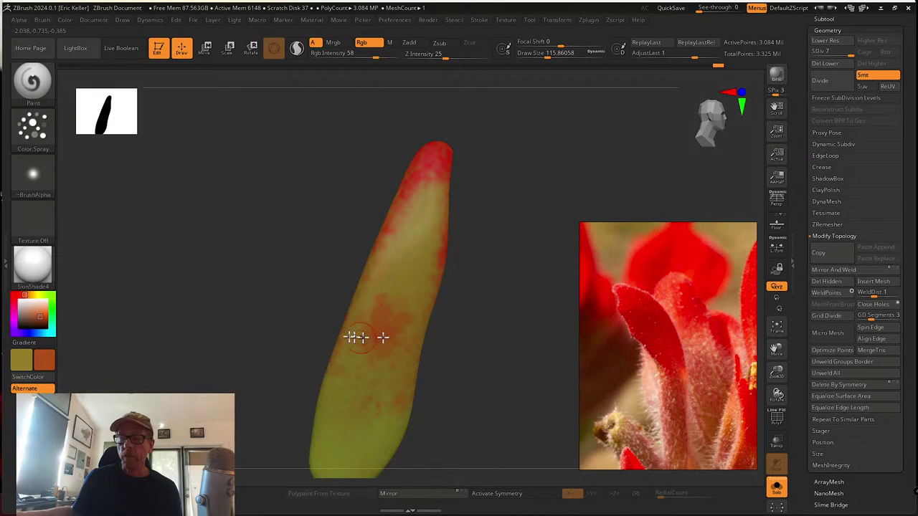
left_click(30, 130)
left_click_drag(178, 161, 196, 163)
mouse_move(373, 401)
left_mouse_down()
mouse_move(352, 395)
mouse_move(358, 426)
mouse_move(363, 352)
mouse_move(394, 258)
left_mouse_up()
key("ctrl+z")
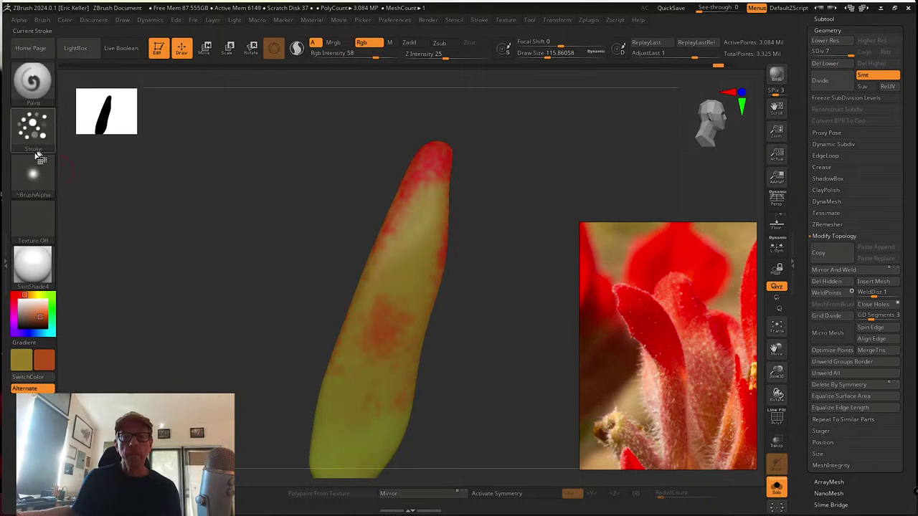
Set the Color Spray placement variance to 0.77586 and spray scattered burnt-orange spots along the outer face from below the tip
left_click(33, 127)
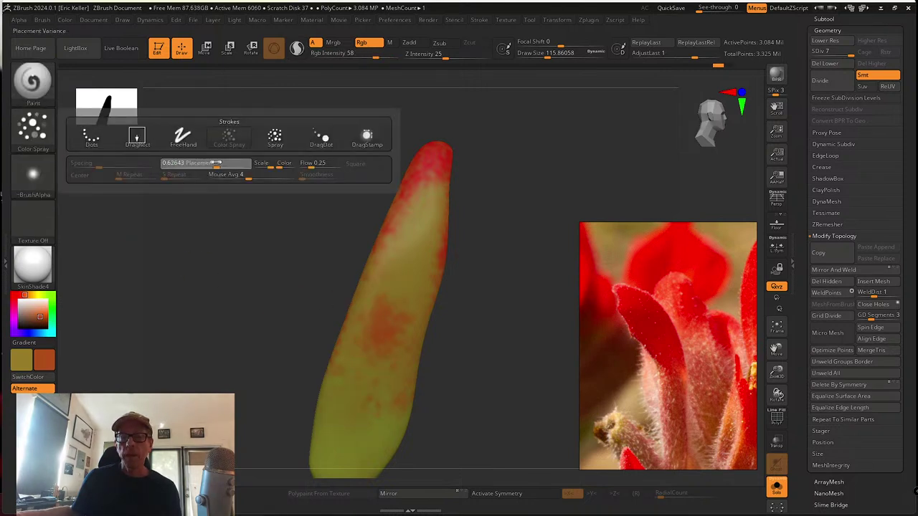
mouse_move(285, 260)
left_mouse_down()
mouse_move(395, 346)
mouse_move(411, 346)
left_mouse_up()
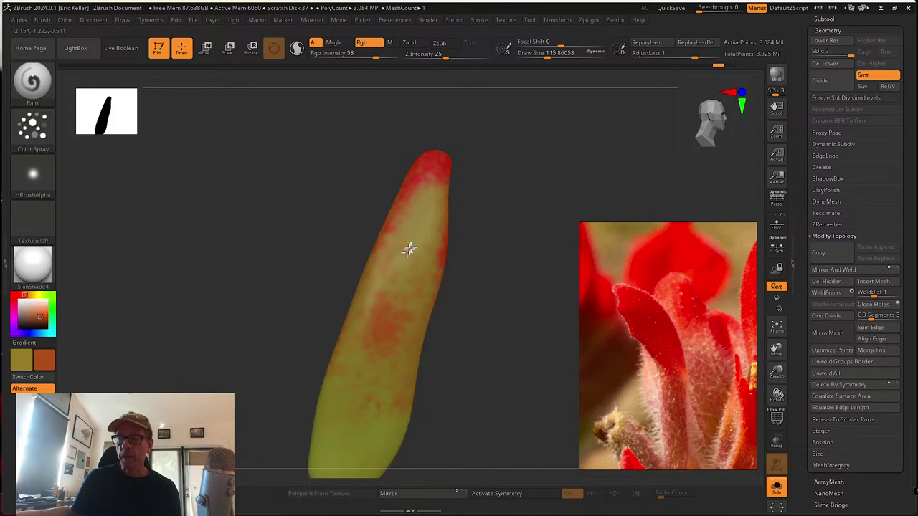
left_click_drag(418, 293, 371, 370)
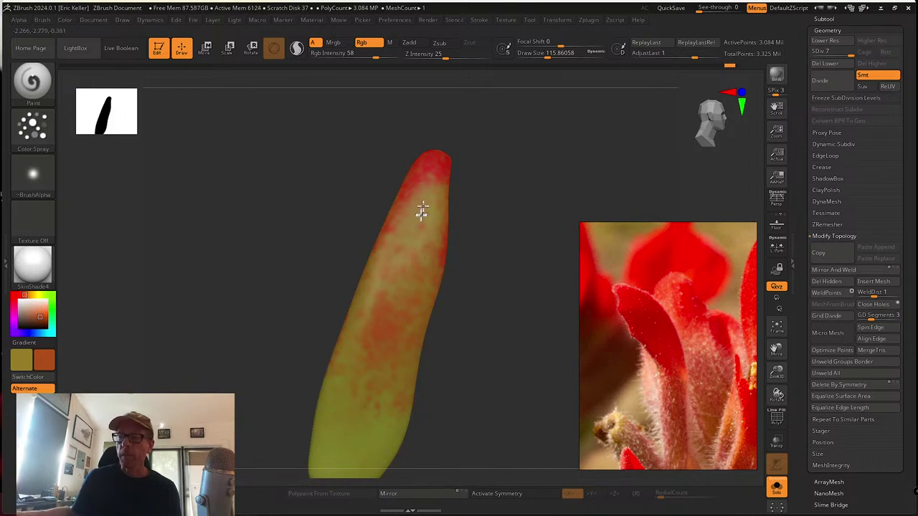
mouse_move(422, 210)
left_mouse_down()
mouse_move(379, 322)
mouse_move(424, 207)
mouse_move(421, 266)
mouse_move(366, 418)
left_mouse_up()
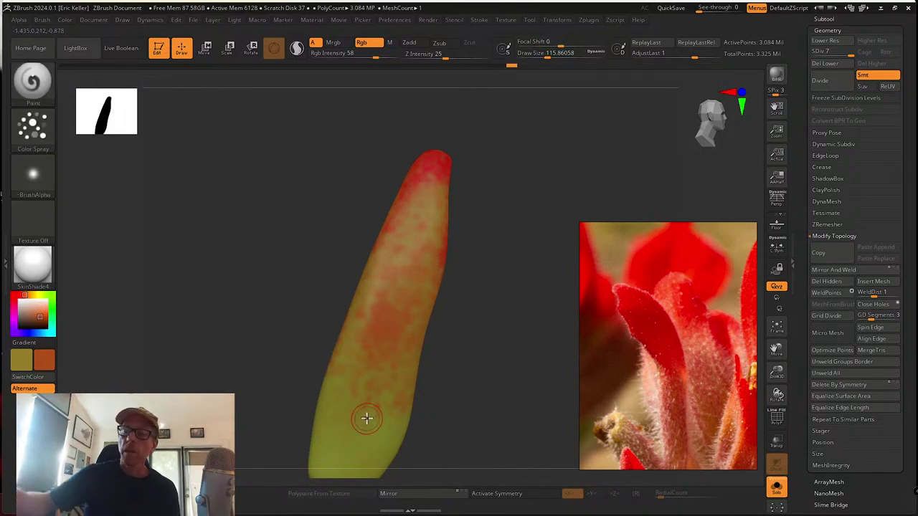
Try the Spray stroke on the middle of the outer face, undo it and return to Color Spray
left_click(45, 135)
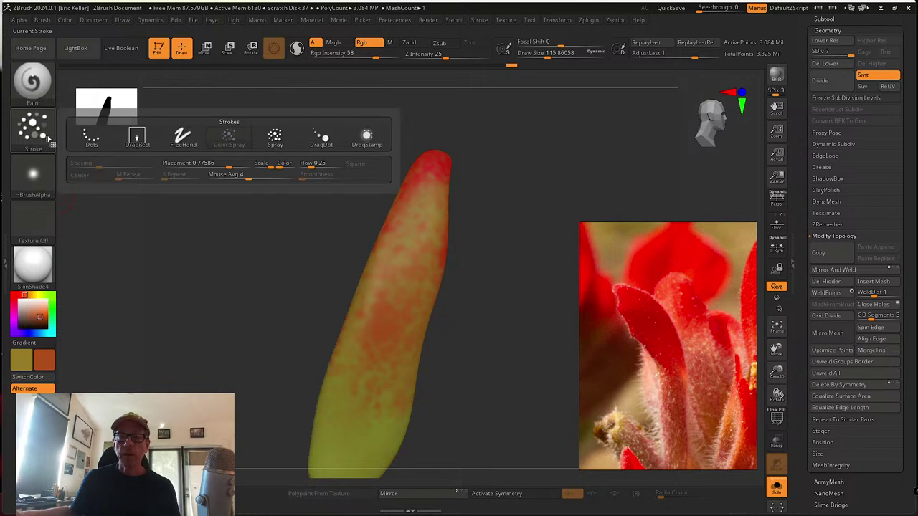
left_click(280, 143)
mouse_move(365, 323)
left_mouse_down()
mouse_move(354, 416)
mouse_move(369, 383)
mouse_move(362, 354)
mouse_move(387, 349)
left_mouse_up()
key("ctrl+z")
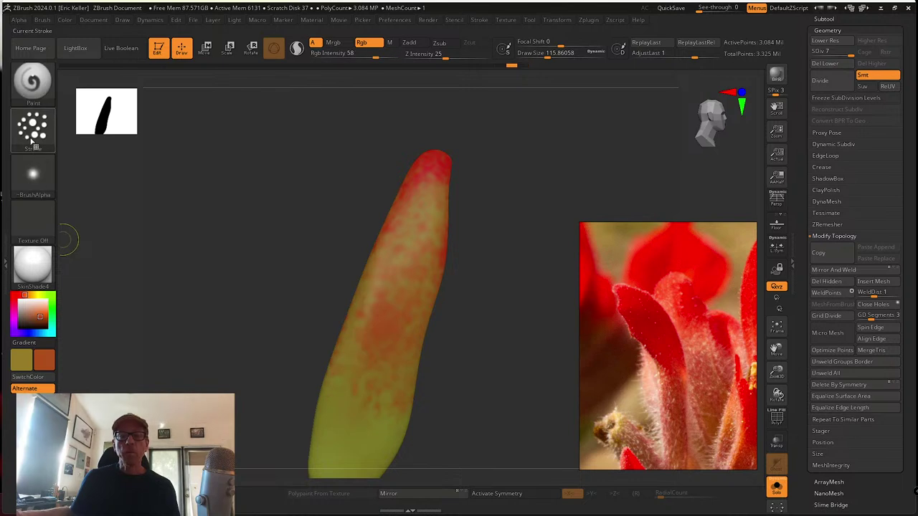
left_click(32, 129)
mouse_move(278, 147)
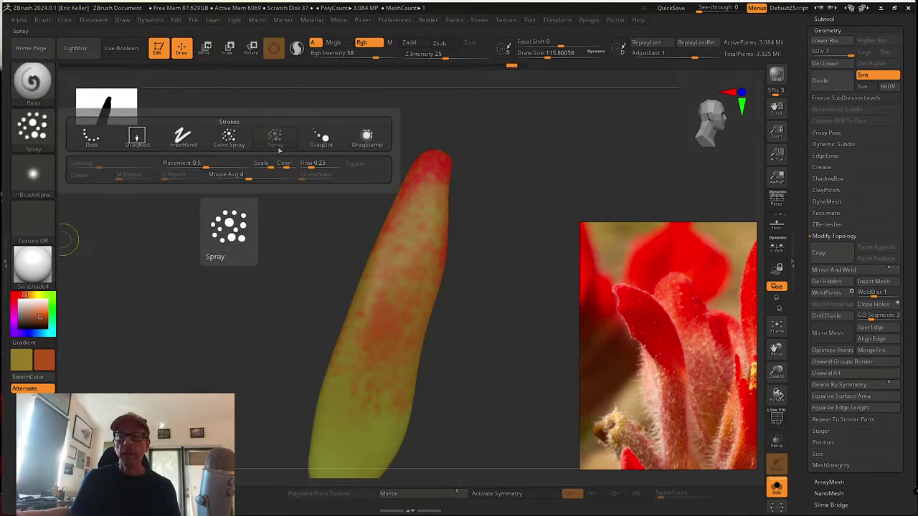
left_click(229, 138)
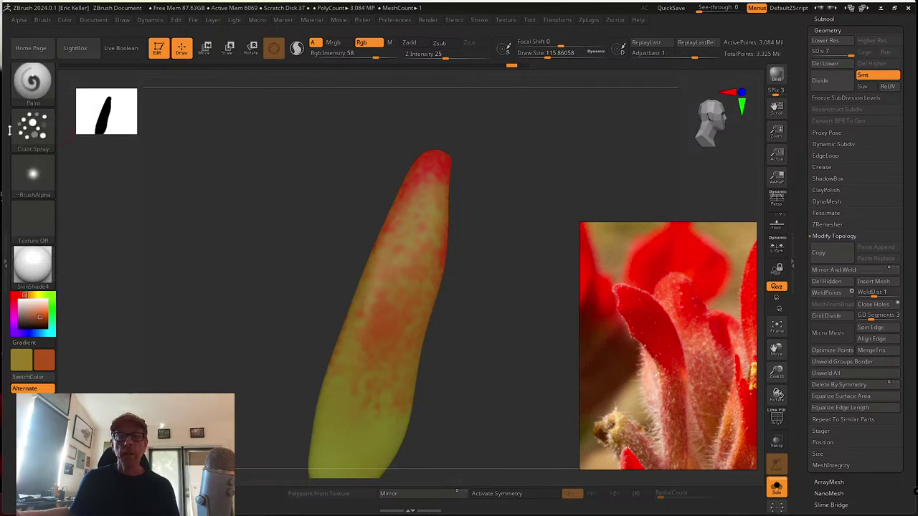
Try Color Spray with a color intensity variance of 0.7333 on the lower outer face
left_click(33, 127)
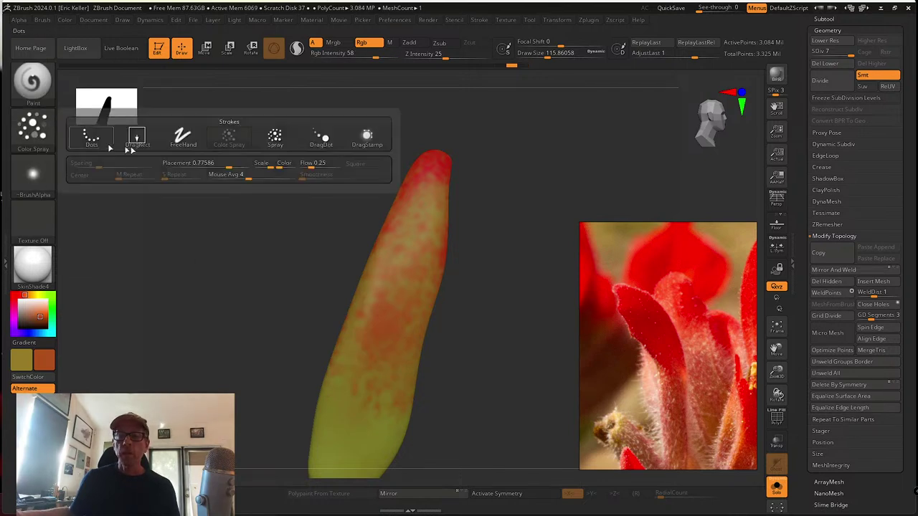
left_click(285, 163)
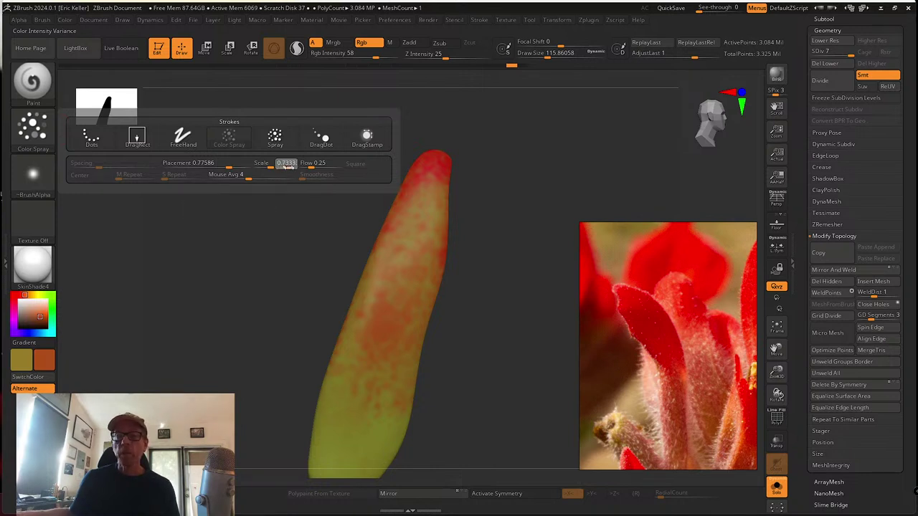
mouse_move(373, 380)
left_mouse_down()
mouse_move(352, 361)
mouse_move(374, 371)
mouse_move(369, 417)
mouse_move(375, 391)
left_mouse_up()
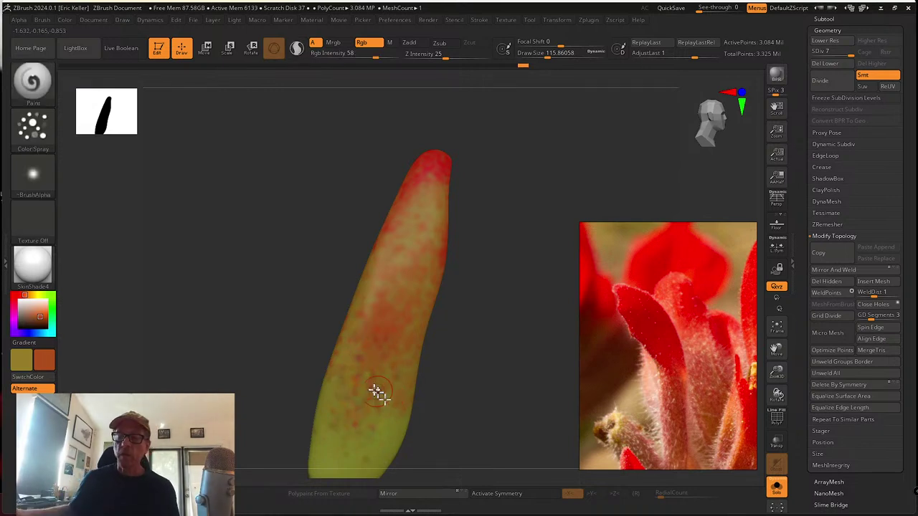
key("shift")
Reduce Color Spray's color intensity variance to the minimum and switch to the Spray stroke
left_click(33, 128)
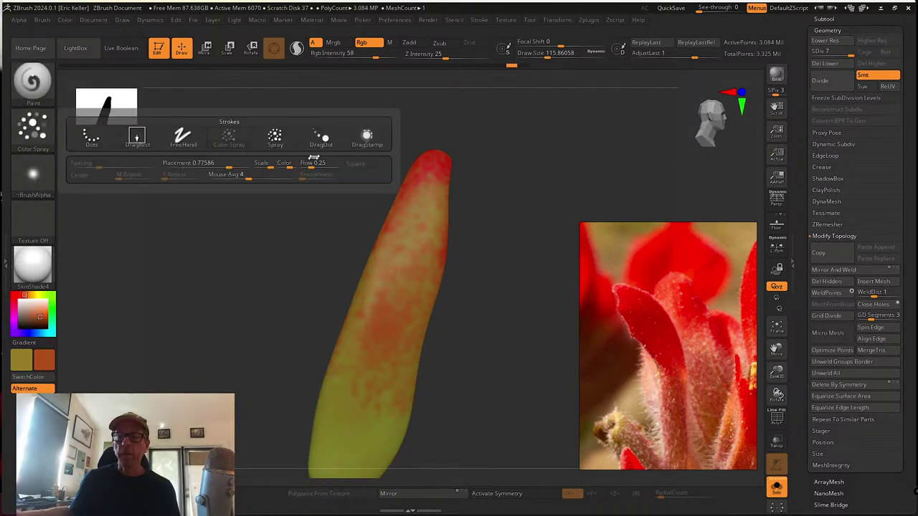
left_click_drag(286, 164, 276, 164)
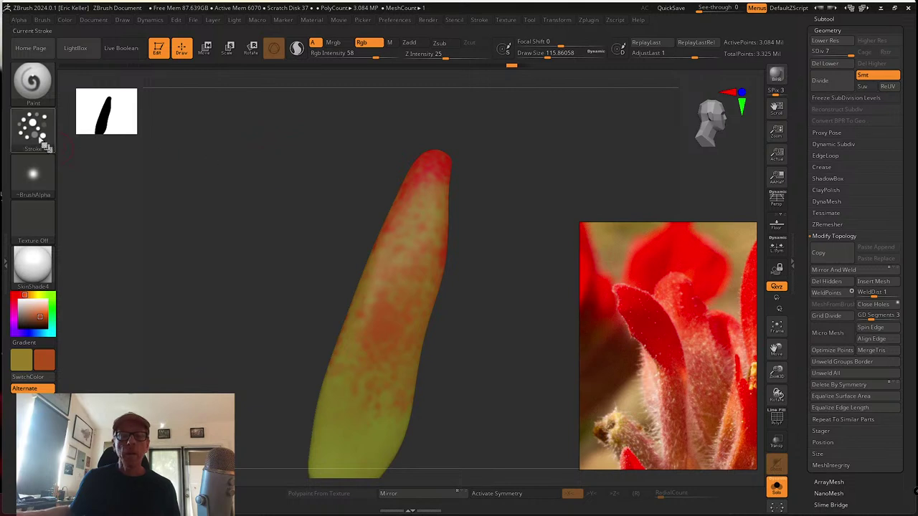
left_click(43, 144)
left_click(281, 148)
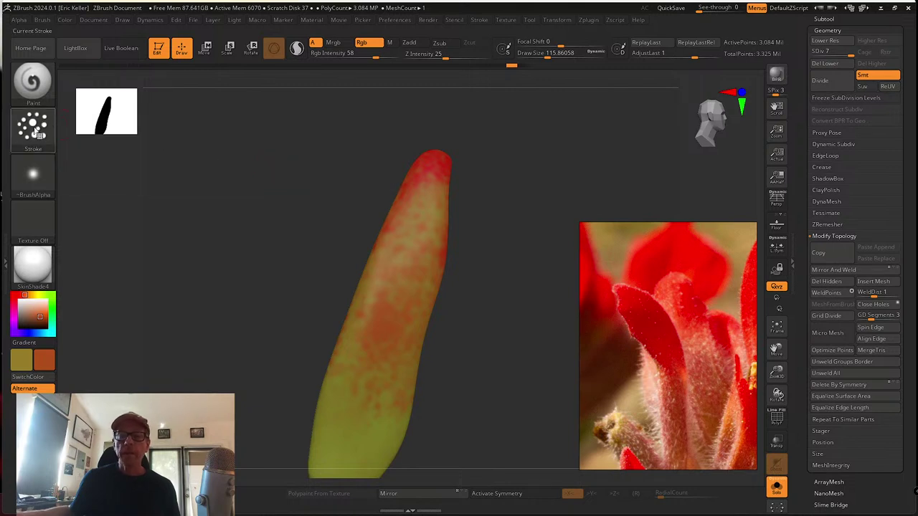
Try the Spray stroke with a higher color intensity variance on the lower outer face and undo the result
left_click(33, 129)
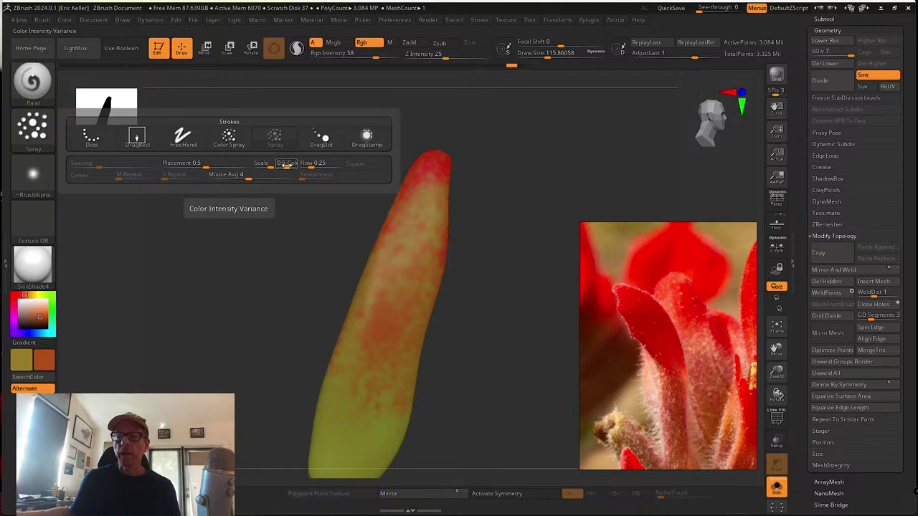
left_click_drag(286, 164, 285, 161)
mouse_move(377, 350)
left_mouse_down()
mouse_move(361, 430)
mouse_move(379, 418)
mouse_move(373, 352)
mouse_move(379, 370)
mouse_move(365, 418)
mouse_move(381, 380)
mouse_move(371, 404)
mouse_move(384, 389)
mouse_move(383, 365)
mouse_move(371, 371)
left_mouse_up()
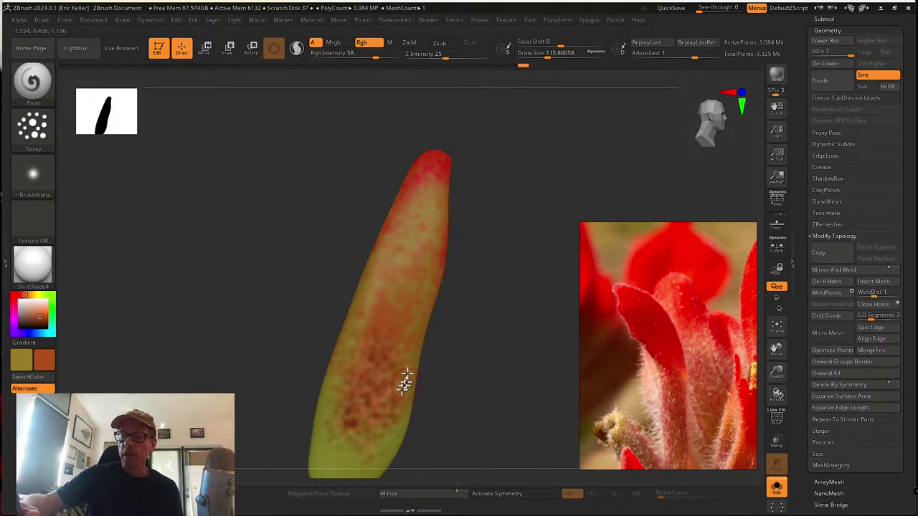
key("ctrl+z")
Reduce the Spray stroke's color intensity variance to the minimum and spray burnt orange over the outer face's lower half
left_click(32, 133)
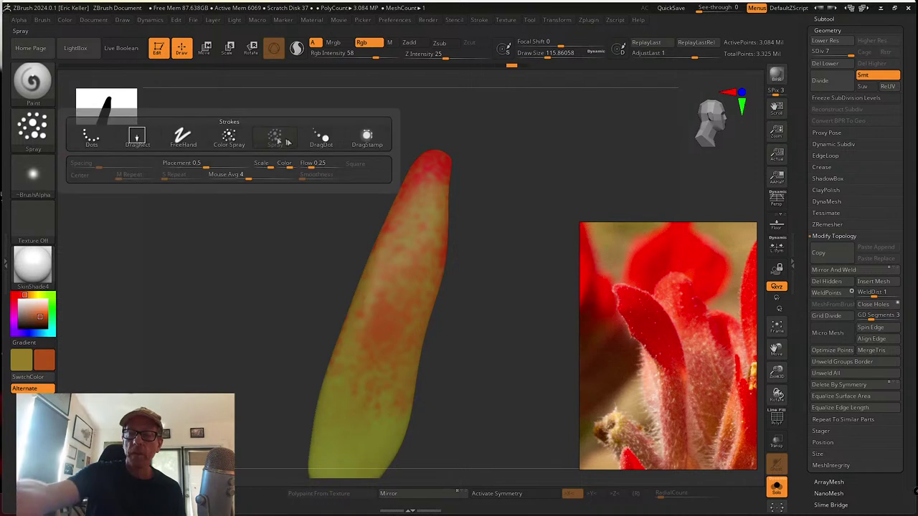
left_click(281, 163)
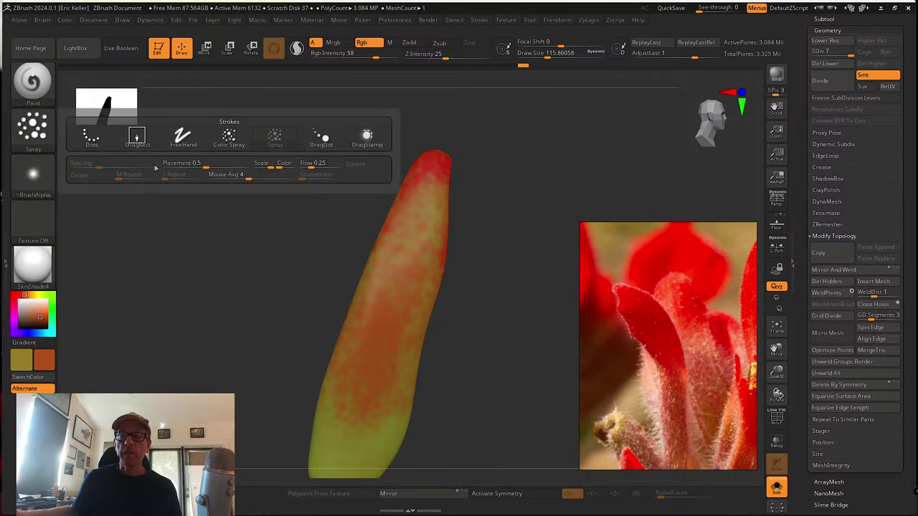
Set the Spray stroke's placement variance to 0.93678 and lower the placement variance of Color Spray
left_click(33, 129)
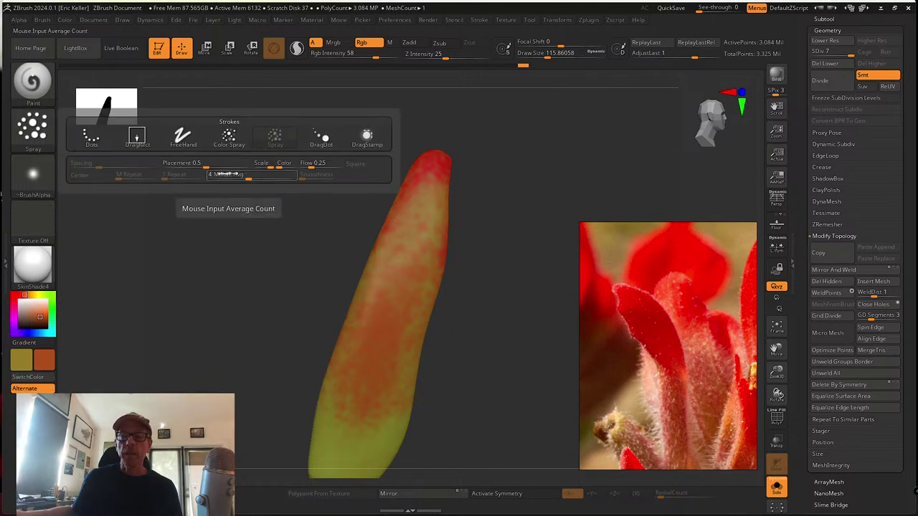
left_click_drag(205, 165, 242, 163)
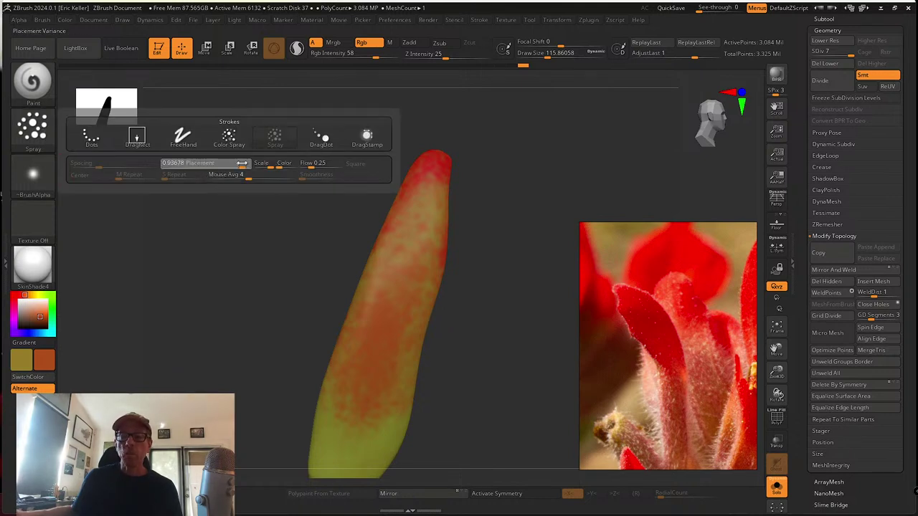
left_click(31, 130)
left_click(229, 137)
left_click(33, 129)
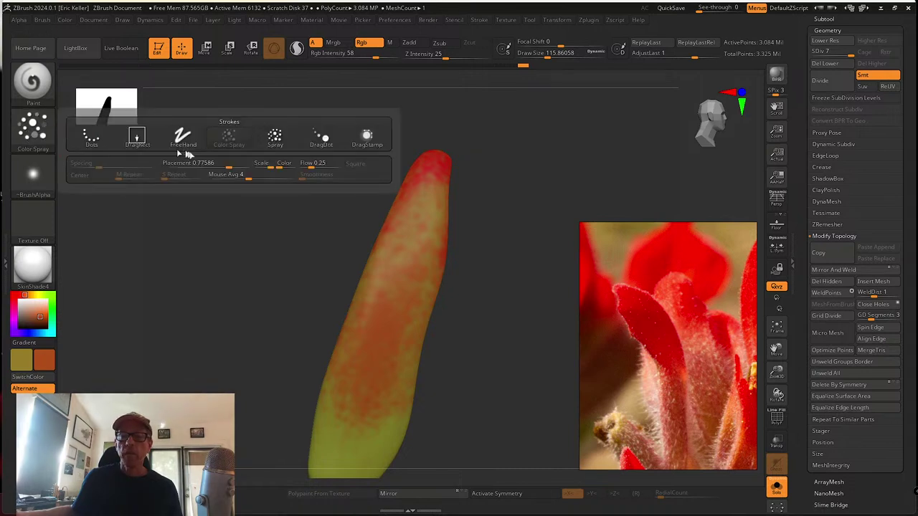
left_click_drag(218, 163, 195, 164)
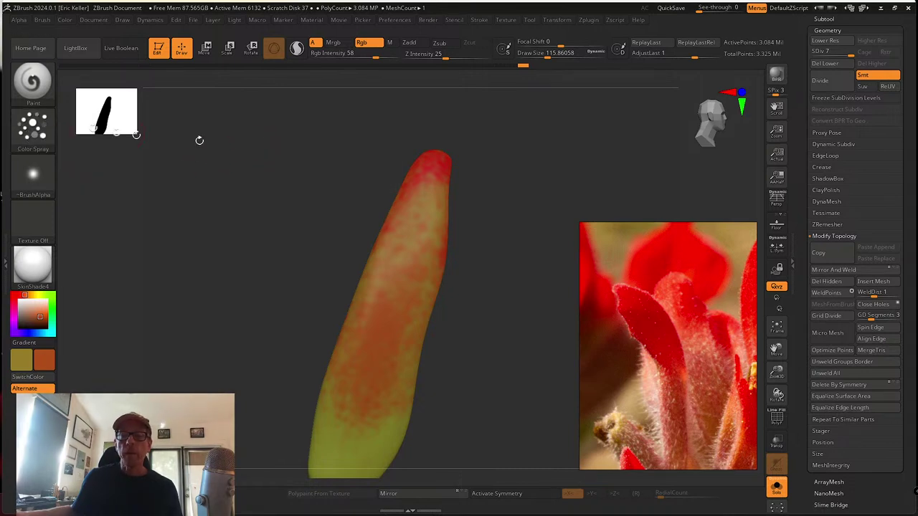
Spray burnt-orange mottling with the Spray stroke over the lower outer face, down into the green base
left_click(31, 130)
left_click(263, 139)
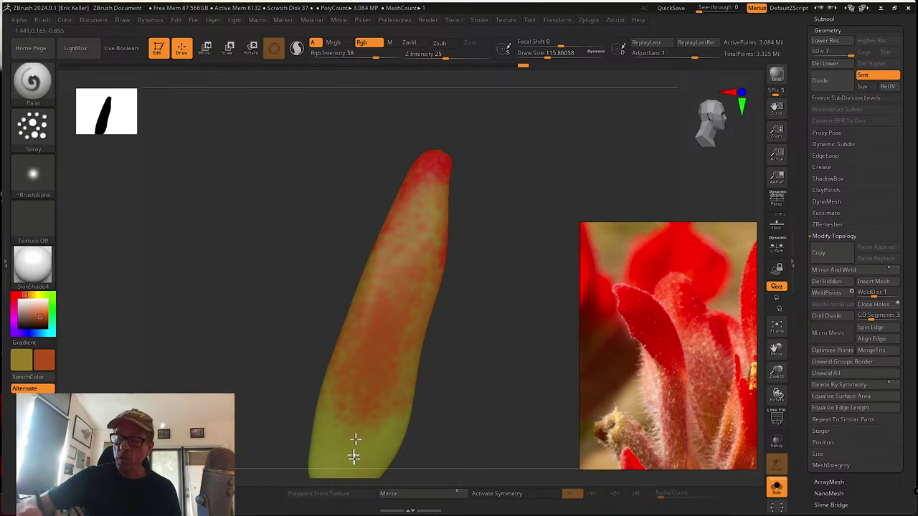
left_click_drag(438, 417, 445, 352, "alt")
mouse_move(361, 388)
left_mouse_down()
mouse_move(346, 322)
mouse_move(364, 276)
left_mouse_up()
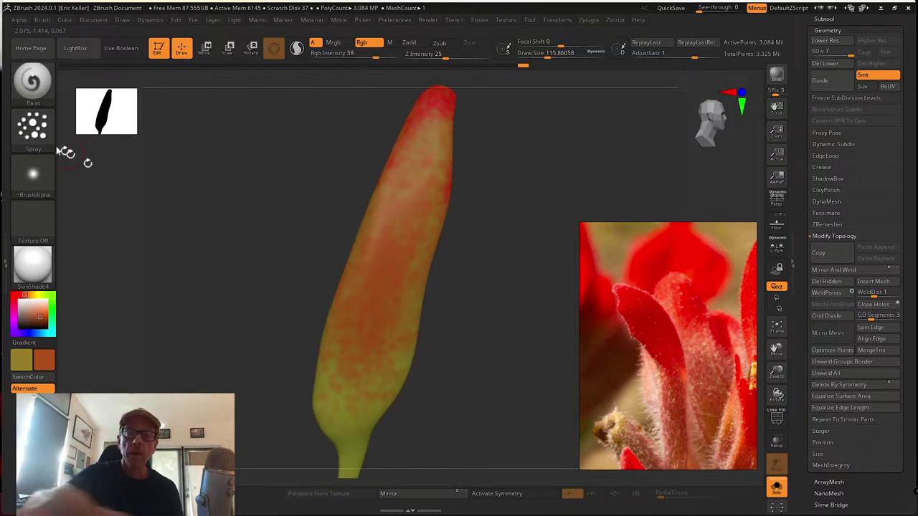
Fill in denser burnt orange down the middle of the outer face's lower part with the Color Spray stroke
left_click(33, 129)
left_click(228, 136)
left_click_drag(361, 353, 351, 426)
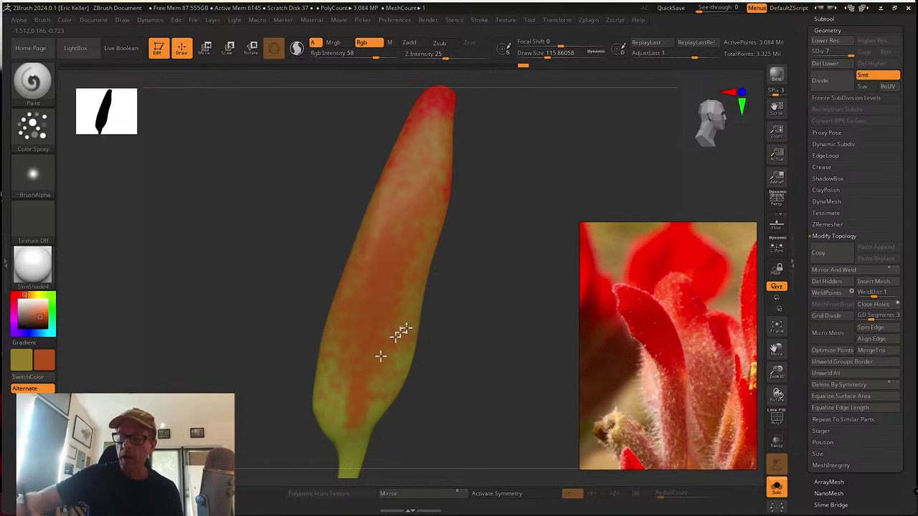
Spray burnt orange with Color Spray over the petal's outer face, sides and inner face down toward the green base
left_click_drag(399, 333, 388, 400)
mouse_move(459, 176)
left_mouse_down("alt")
mouse_move(419, 256)
mouse_move(428, 236)
mouse_move(385, 206)
left_mouse_up("alt")
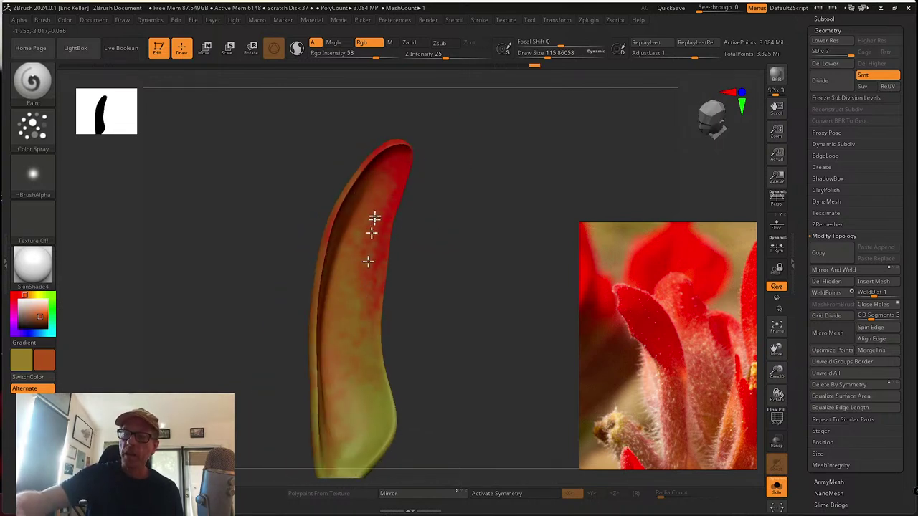
right_click_drag(404, 260, 366, 190)
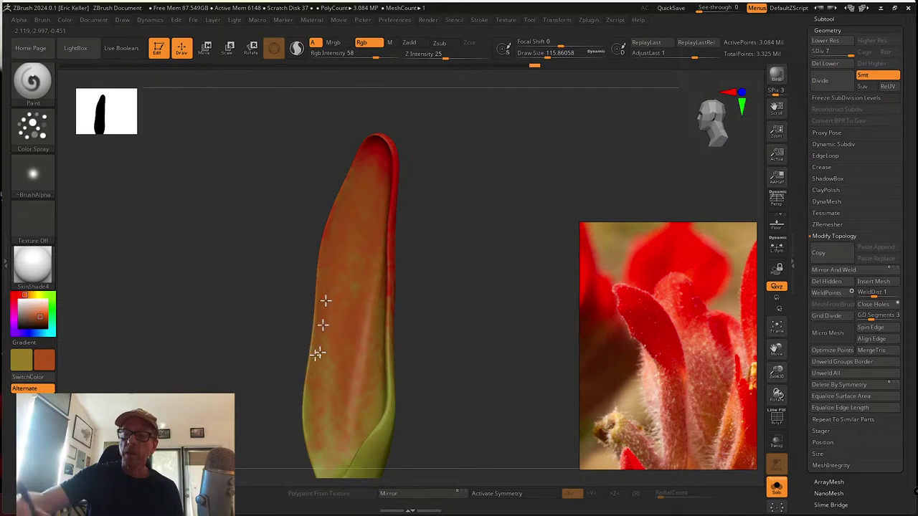
right_click_drag(362, 379, 349, 219)
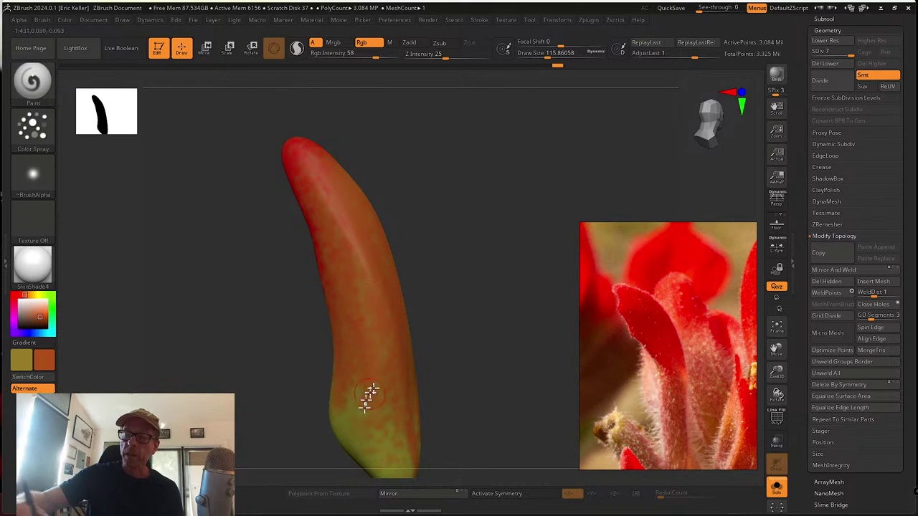
right_click_drag(369, 393, 366, 324)
Speckle the green base of the outer face with burnt orange using the Spray stroke
left_click(33, 127)
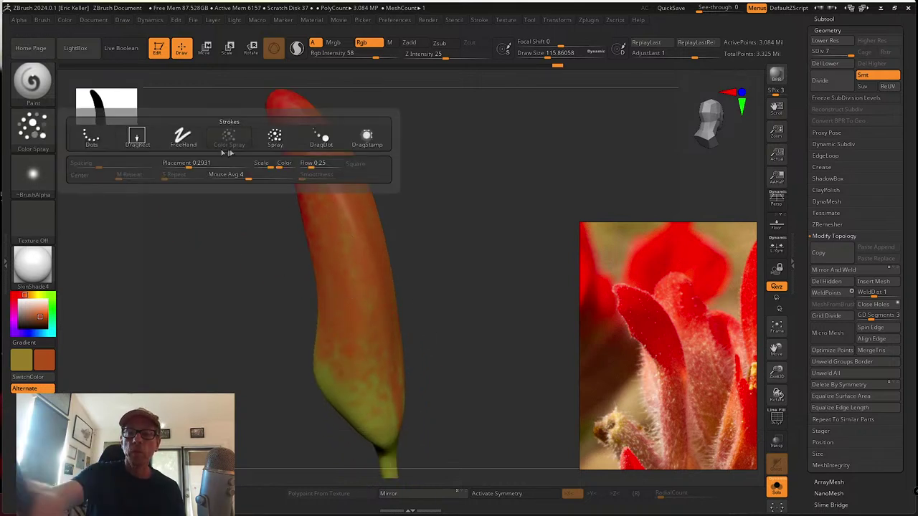
left_click(275, 140)
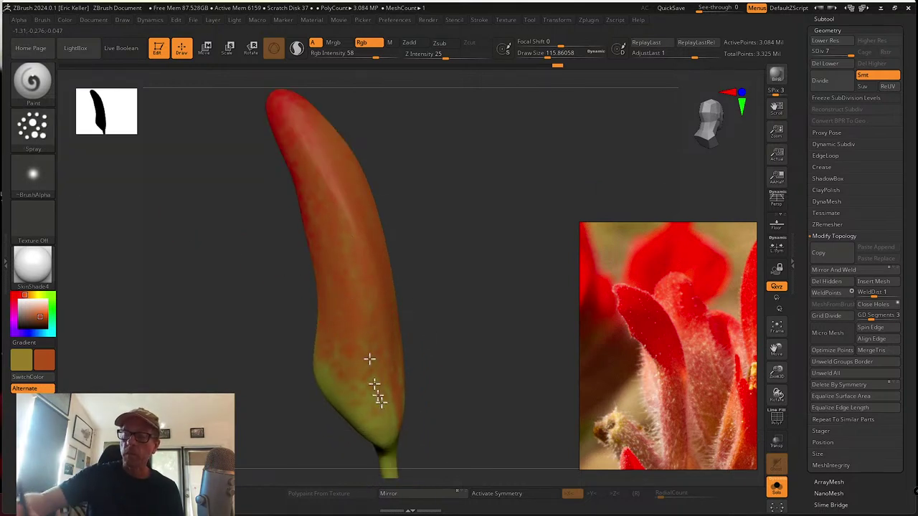
right_click_drag(455, 276, 421, 292)
Set the draw size to 286.38616 and smooth the orange and green paint together around the petal's outer and inner faces
key("s")
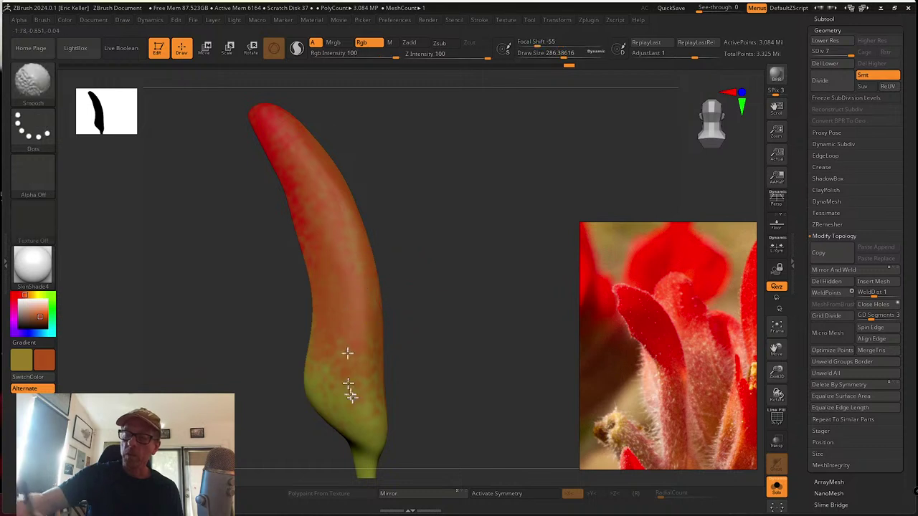
mouse_move(352, 397)
left_mouse_down("shift")
mouse_move(326, 337)
mouse_move(340, 393)
mouse_move(343, 209)
left_mouse_up("shift")
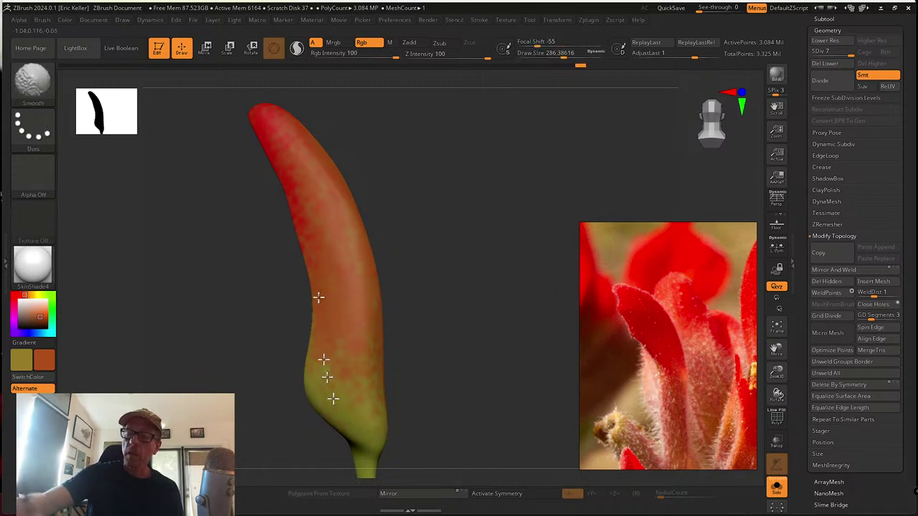
left_click_drag(333, 399, 348, 397, "shift")
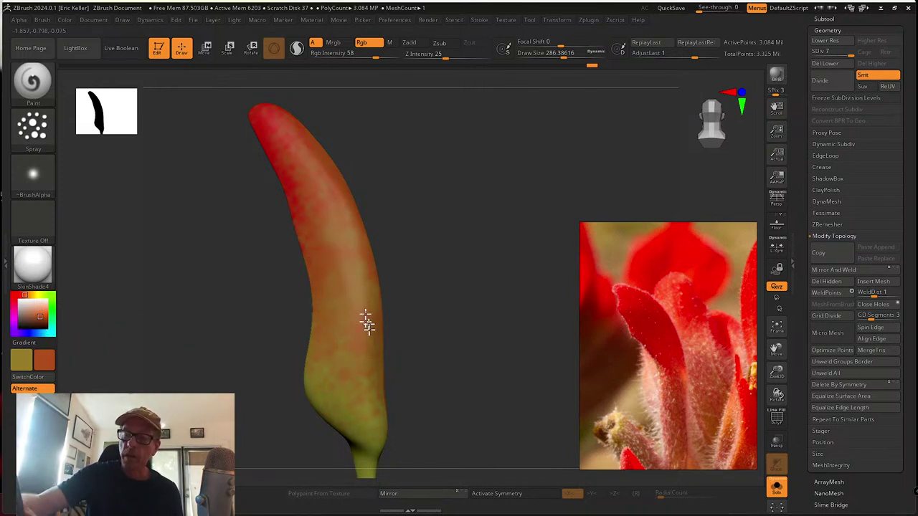
right_click_drag(342, 322, 377, 244)
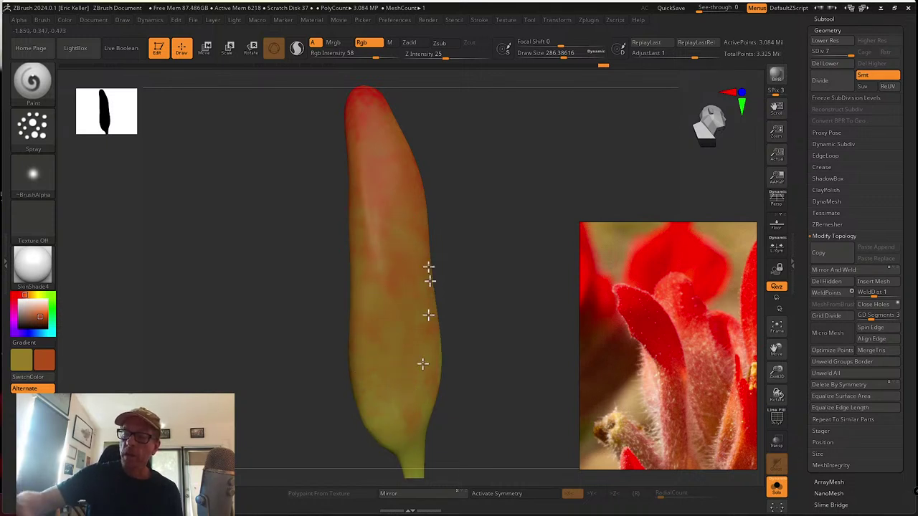
right_click_drag(422, 365, 430, 268)
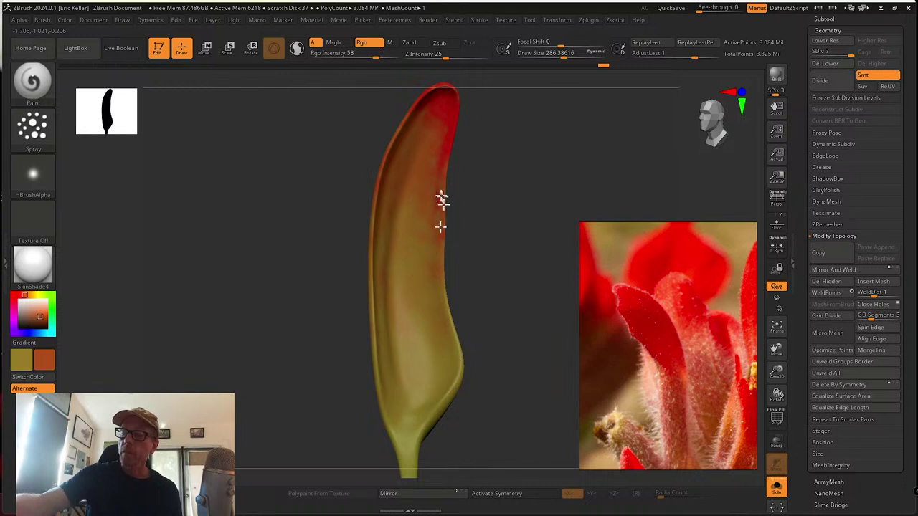
right_click_drag(428, 365, 319, 181)
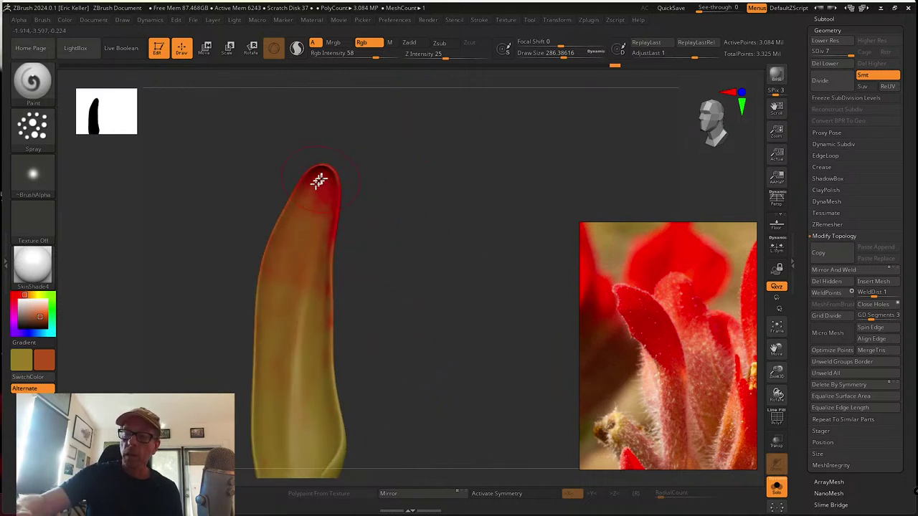
Sample red from the petal tip as the paint color and reduce the draw size to 115.86058
left_click(49, 378)
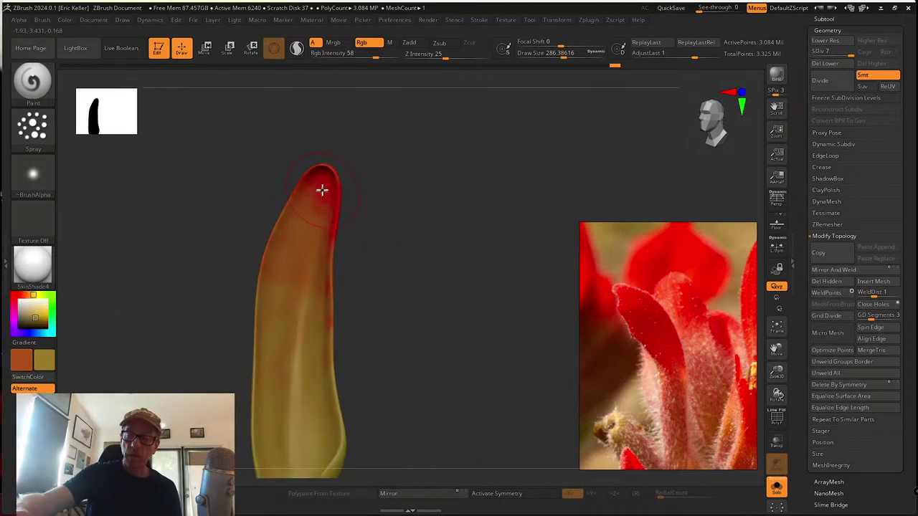
left_click(49, 380)
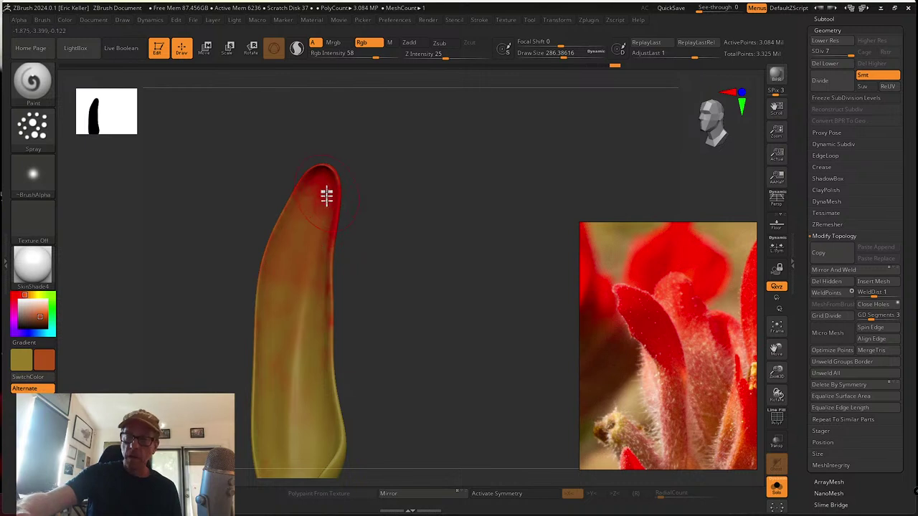
key("c")
left_click_drag(303, 287, 289, 286)
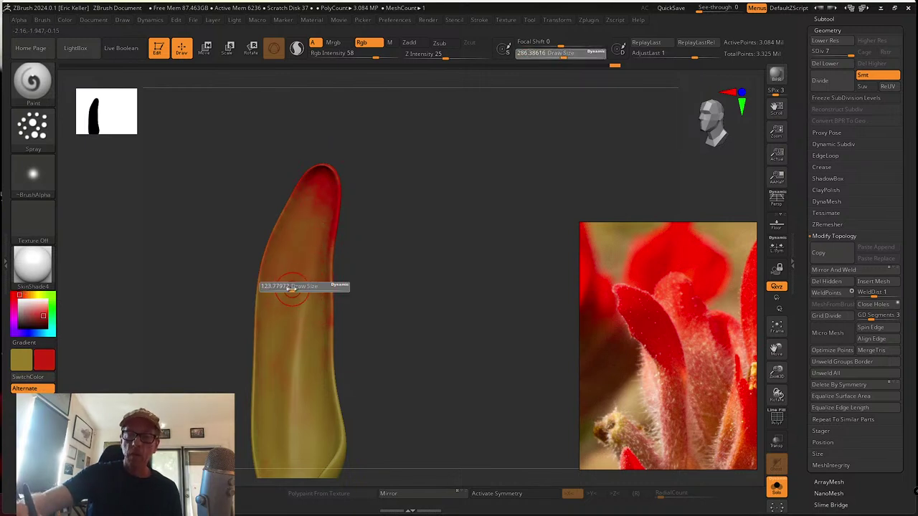
Use Alpha 40 for the Paint brush and set its Rgb Intensity to 100
left_click(36, 179)
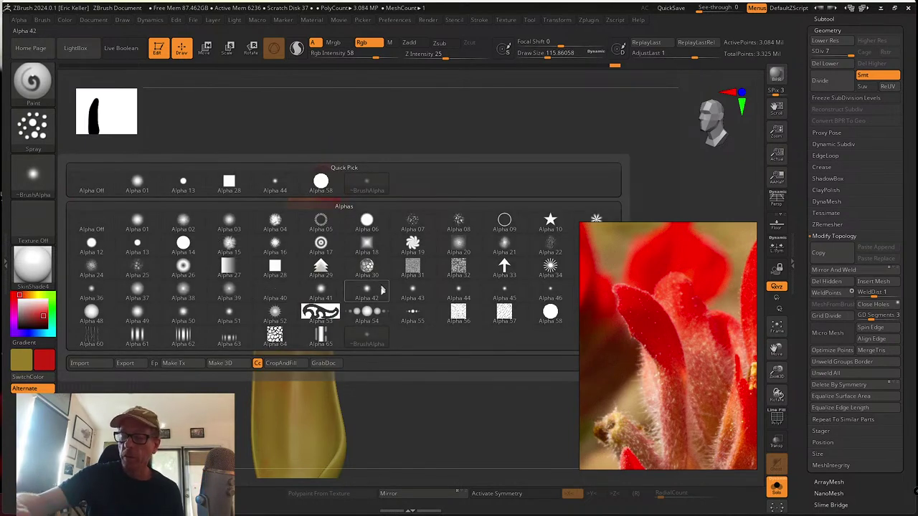
left_click(285, 299)
left_click(397, 53)
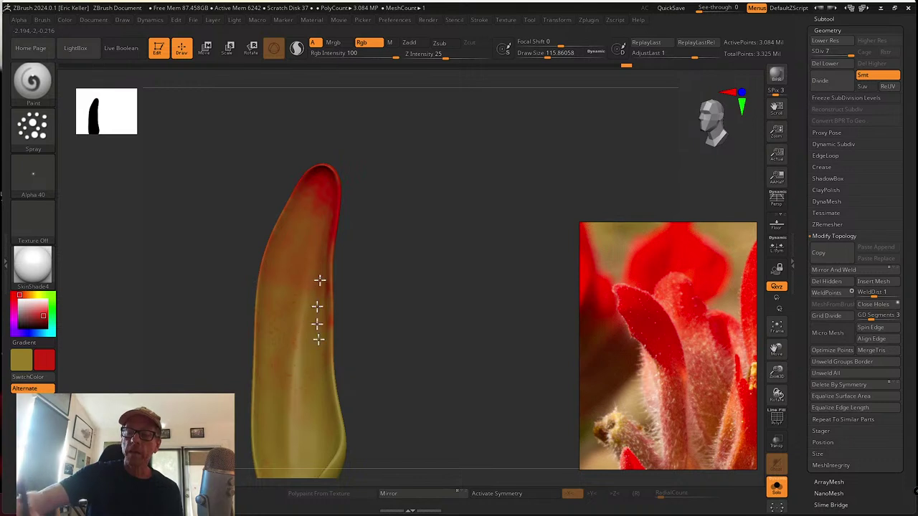
Spray fine red speckles over the middle of the petal's inner and outer faces and smooth them into the underlying color
mouse_move(323, 349)
left_mouse_down()
mouse_move(294, 276)
mouse_move(286, 365)
left_mouse_up()
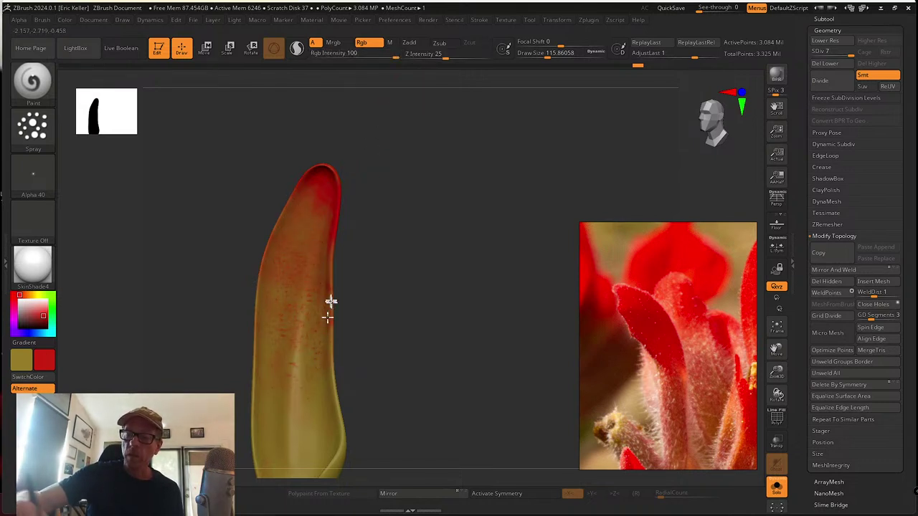
key("shift")
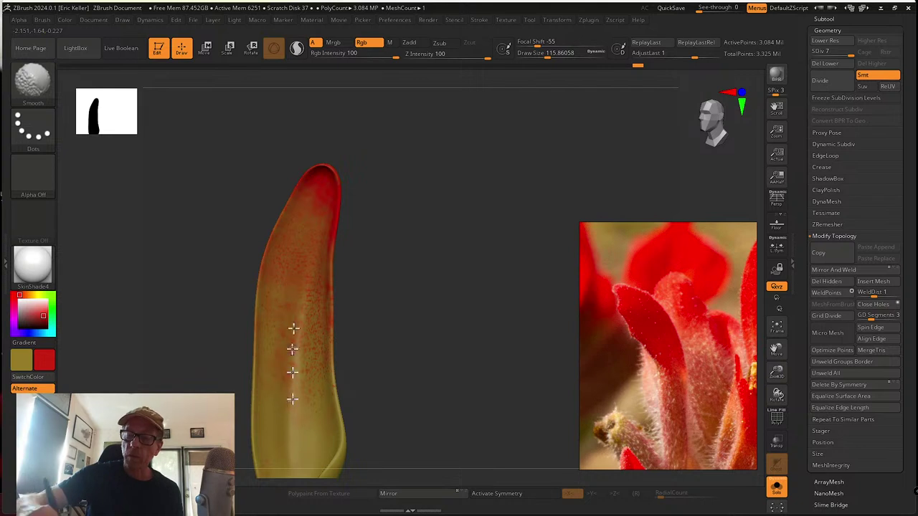
left_click_drag(351, 282, 313, 271, "shift")
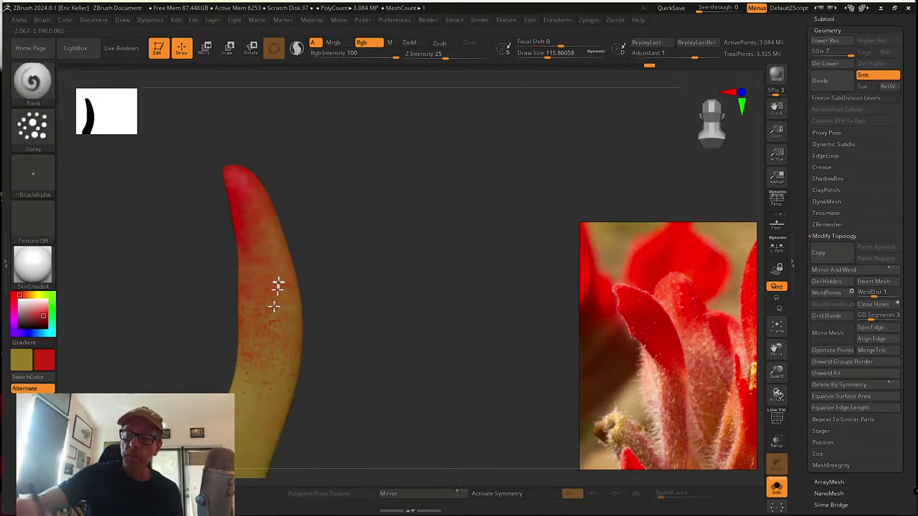
key("shift")
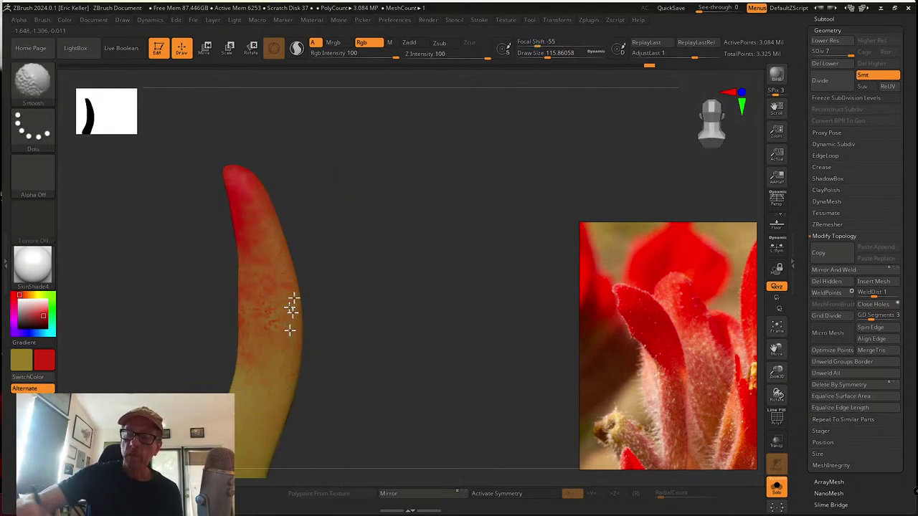
mouse_move(351, 293)
left_mouse_down("shift")
mouse_move(297, 277)
mouse_move(296, 264)
left_mouse_up("shift")
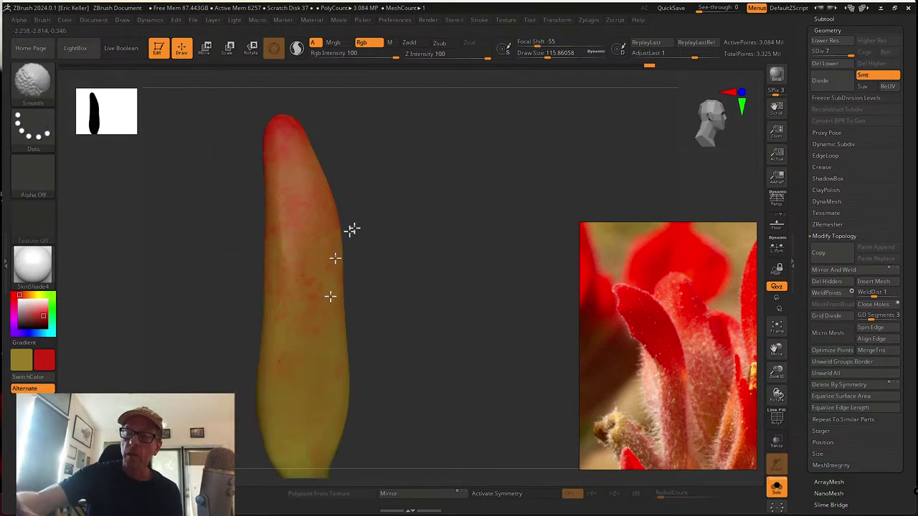
left_click_drag(354, 228, 329, 236, "shift")
Change the green swatch to a dark magenta for painting the stem and set the draw size to 158.09602
left_click_drag(414, 369, 352, 313)
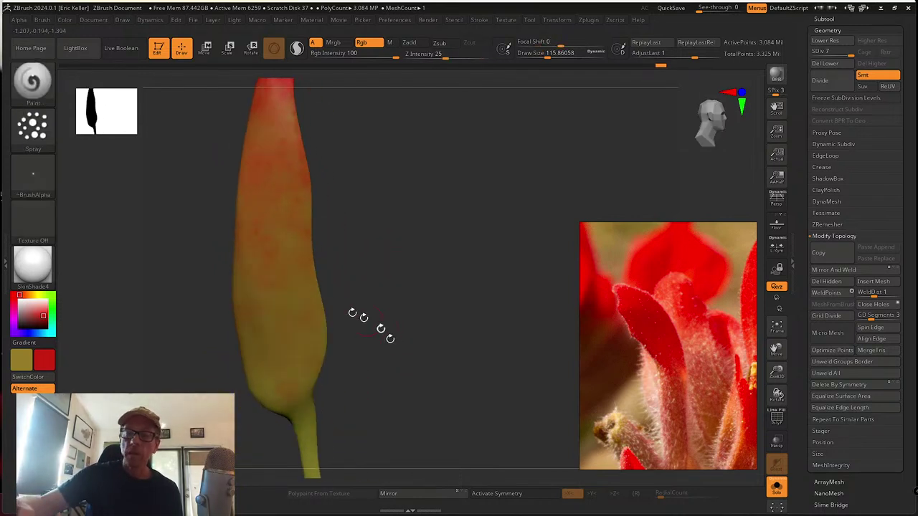
left_click(32, 364)
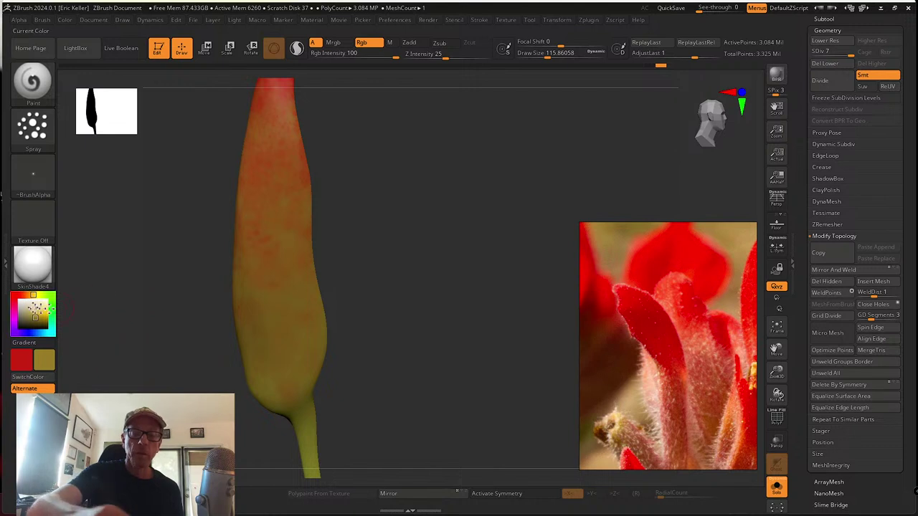
left_click_drag(20, 296, 12, 305)
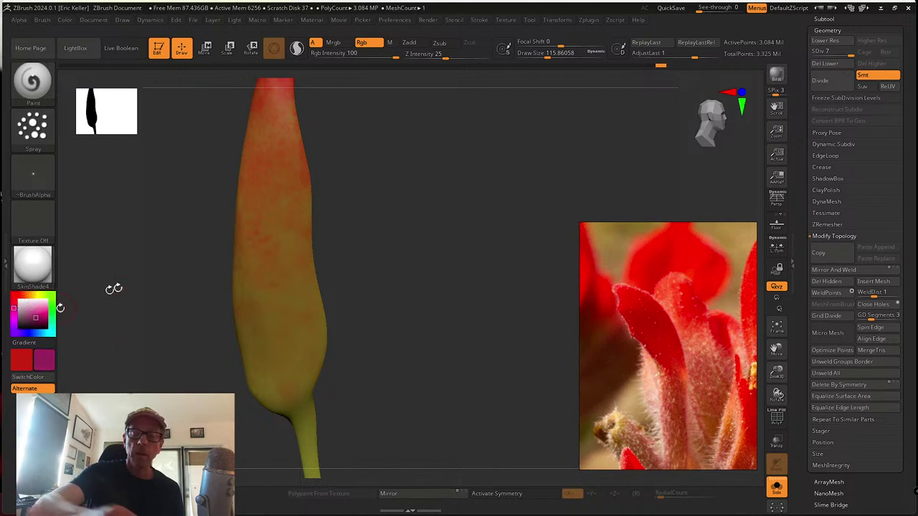
left_click_drag(358, 366, 330, 240, "alt")
key("s")
left_click_drag(298, 314, 304, 314)
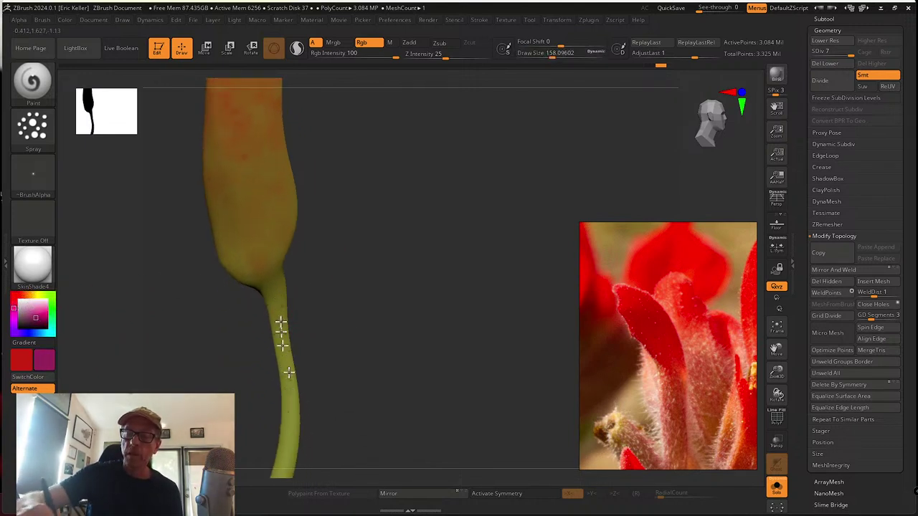
Spray sparse magenta speckles along the upper stem with the Spray stroke
left_click(32, 125)
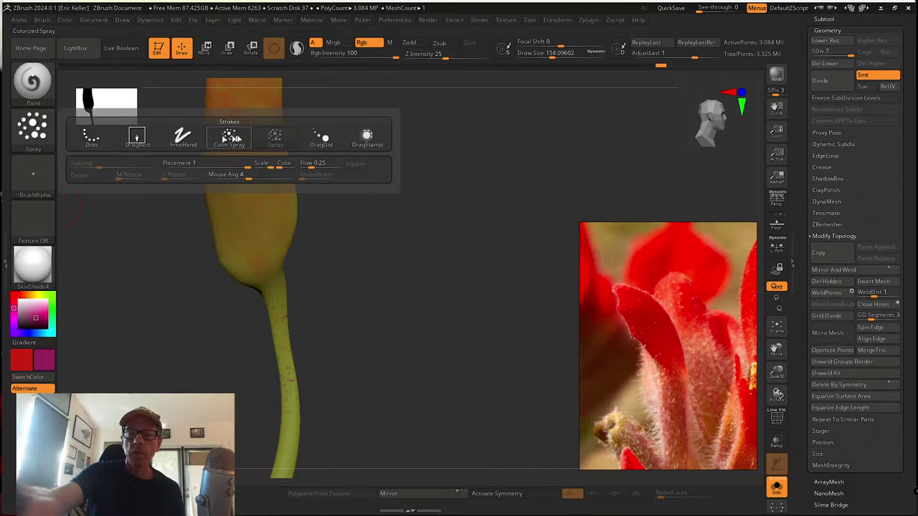
left_click(278, 137)
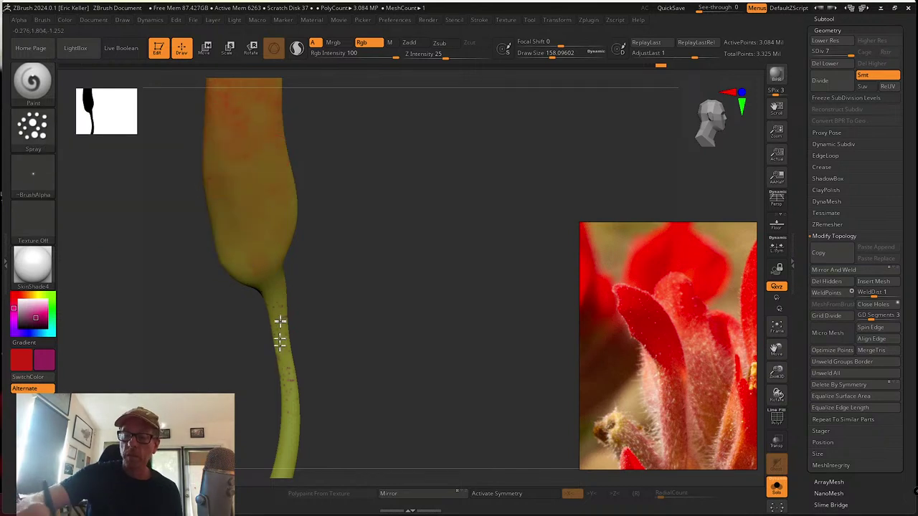
left_click_drag(304, 342, 86, 176)
Switch to the Color Spray stroke and build up denser magenta and red mottling down the upper stem
left_click(33, 125)
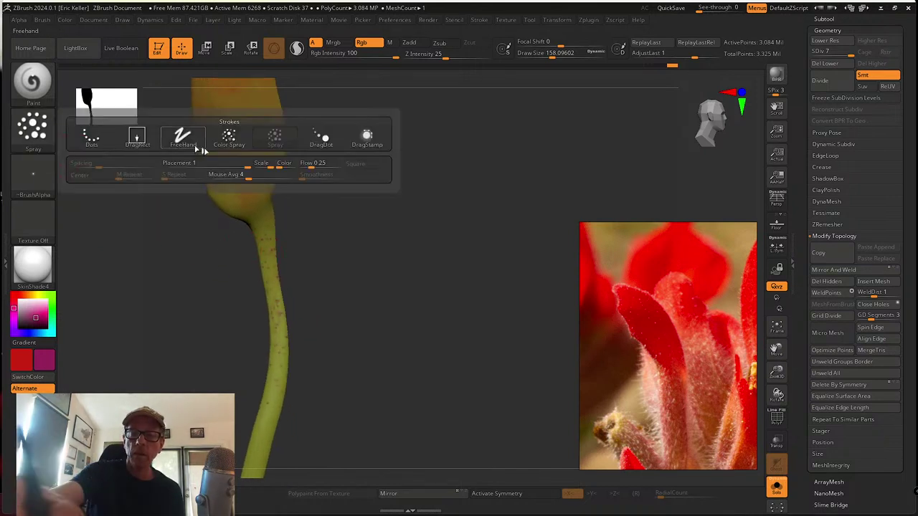
left_click(225, 137)
left_click_drag(278, 291, 272, 398)
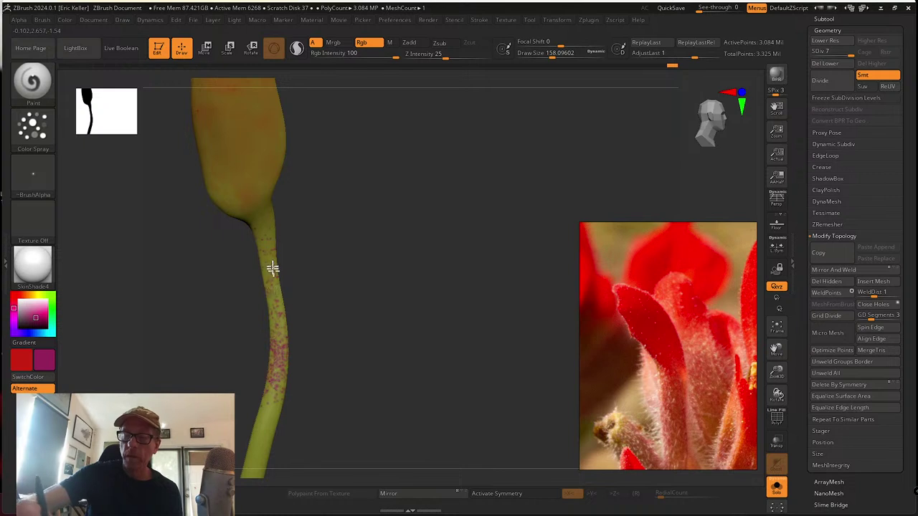
mouse_move(273, 269)
left_mouse_down()
mouse_move(265, 258)
mouse_move(270, 419)
left_mouse_up()
left_click_drag(290, 387, 326, 315, "alt")
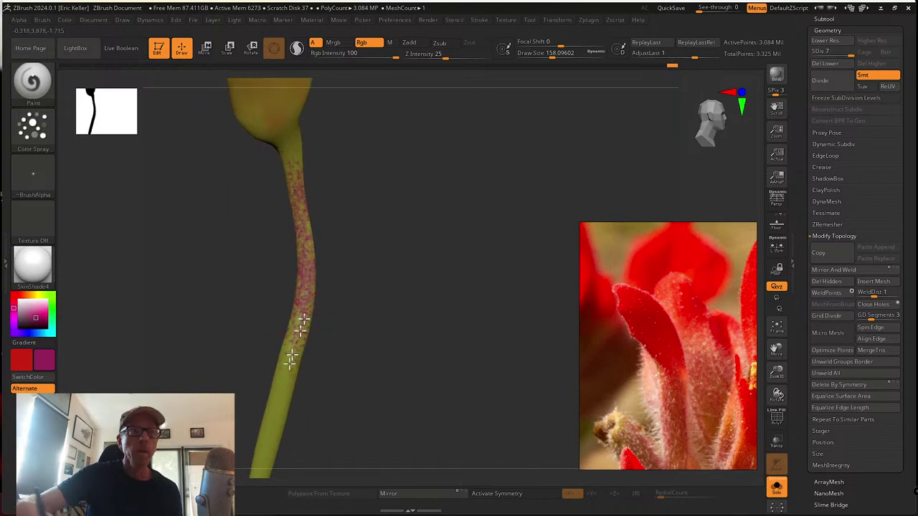
Extend the magenta mottling around the stem down to its lower end, smoothing the speckles near the petal base
left_click_drag(297, 342, 277, 405)
mouse_move(347, 368)
left_mouse_down("alt")
mouse_move(336, 318)
mouse_move(349, 281)
mouse_move(332, 316)
left_mouse_up("alt")
mouse_move(287, 246)
left_mouse_down()
mouse_move(283, 383)
mouse_move(288, 289)
left_mouse_up()
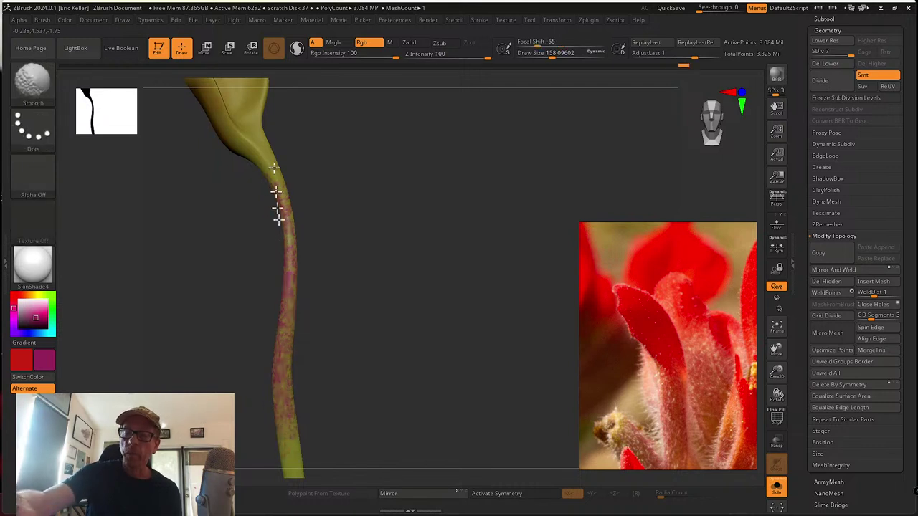
mouse_move(306, 376)
left_mouse_down("alt")
mouse_move(304, 324)
mouse_move(289, 404)
mouse_move(280, 335)
mouse_move(286, 387)
left_mouse_up("alt")
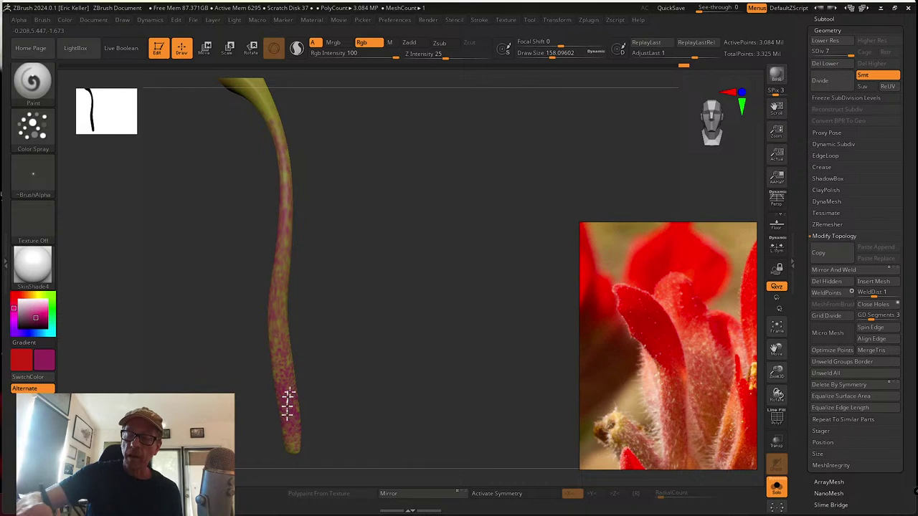
left_click_drag(320, 418, 356, 402)
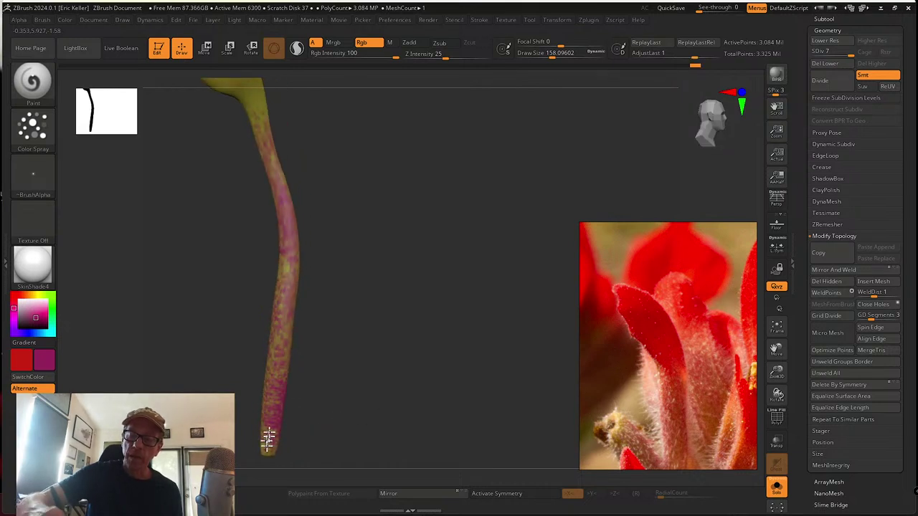
Examine the whole flower and its stem in the reference photo
scroll(721, 352, "down", 3)
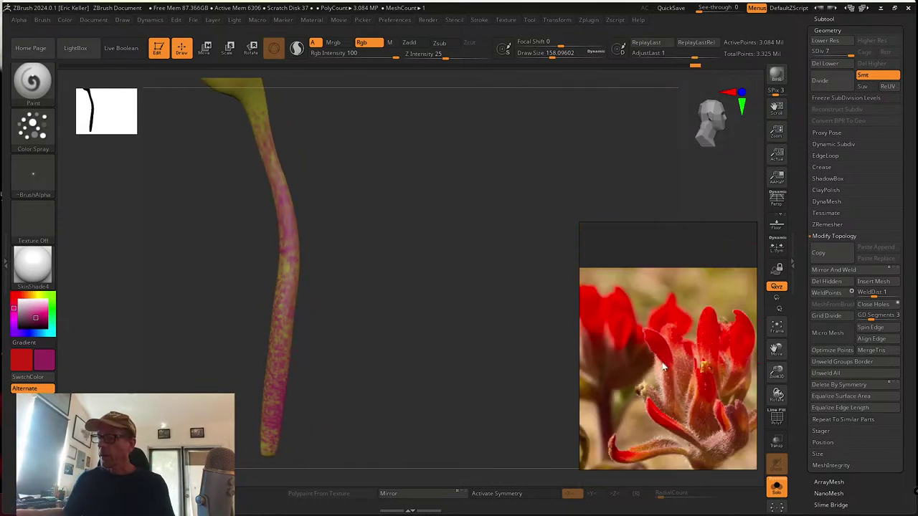
middle_click_drag(682, 445, 666, 405)
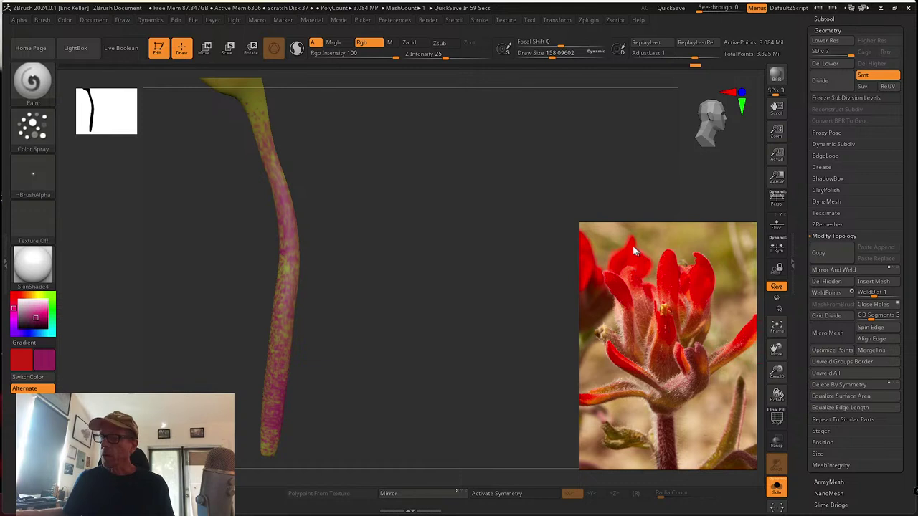
Build up the magenta and red mottling along the whole stem and soften the speckles with the Smooth brush
scroll(667, 309, "down", 1)
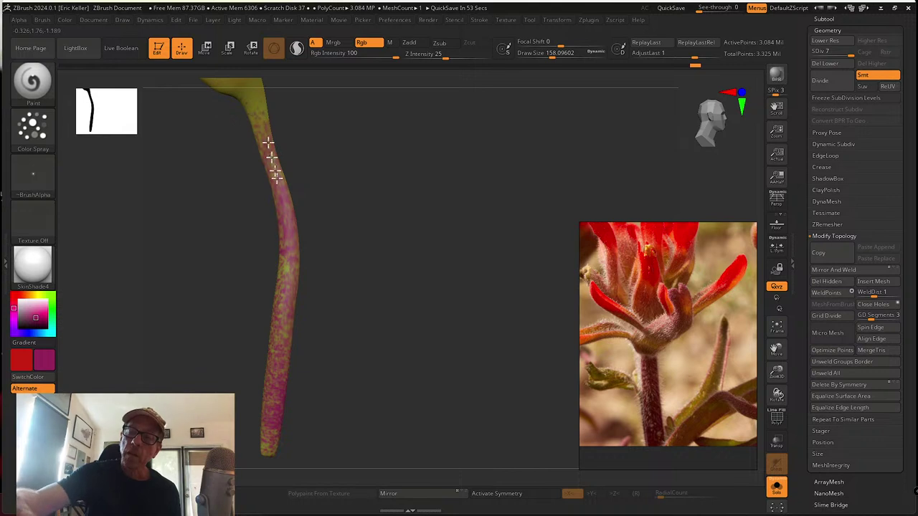
left_click_drag(284, 292, 268, 445)
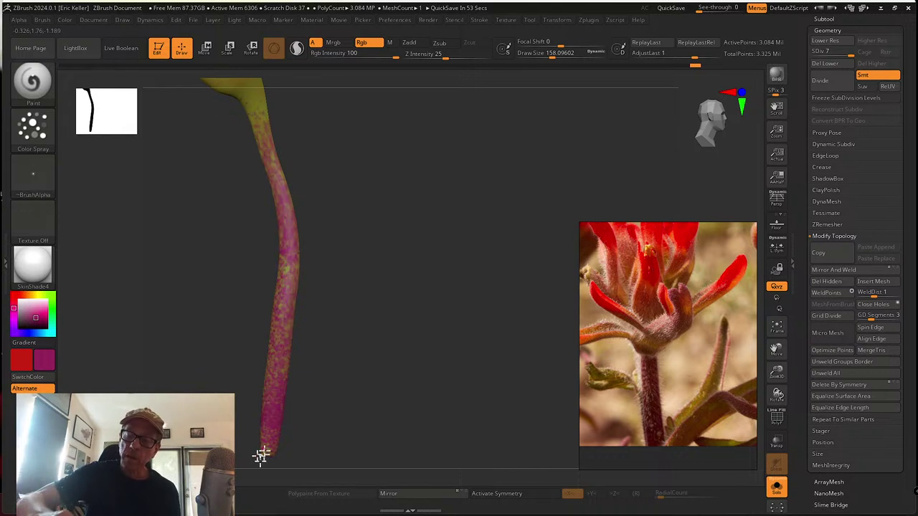
left_click_drag(321, 251, 372, 243, "shift")
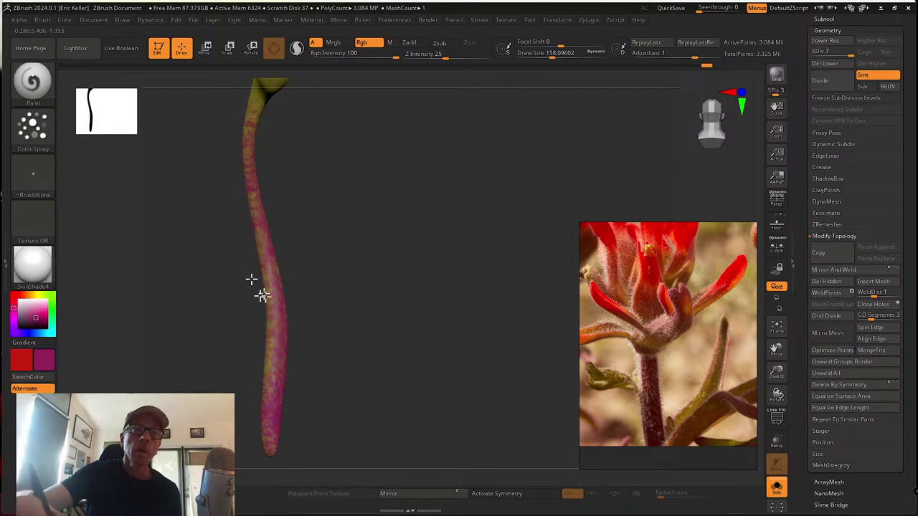
key("shift")
mouse_move(256, 322)
left_mouse_down("shift")
mouse_move(262, 299)
mouse_move(266, 429)
left_mouse_up("shift")
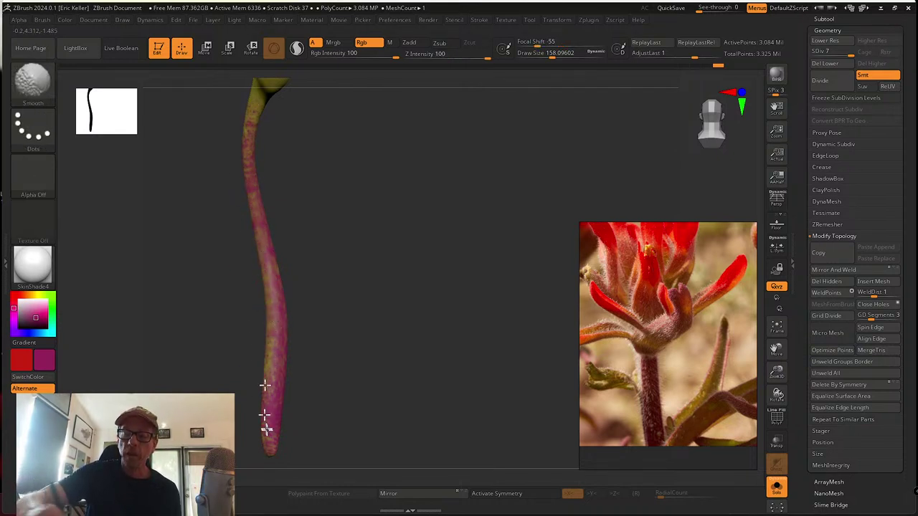
left_click_drag(314, 268, 352, 433, "alt")
key("shift")
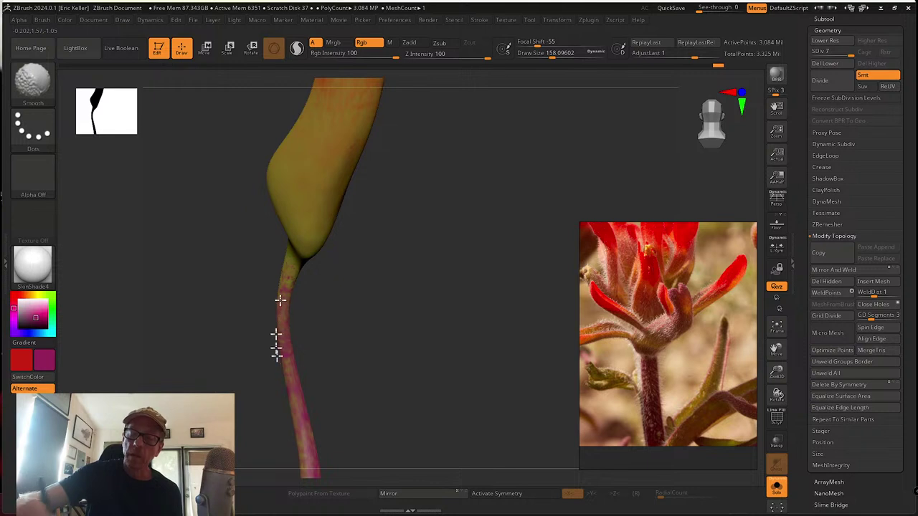
Spray magenta speckles from the top of the stem onto the outer side of the petal base and smooth them
left_click_drag(423, 324, 371, 322)
mouse_move(274, 279)
left_mouse_down("shift")
mouse_move(308, 225)
mouse_move(335, 216)
left_mouse_up("shift")
key("shift")
right_click_drag(319, 244, 352, 189)
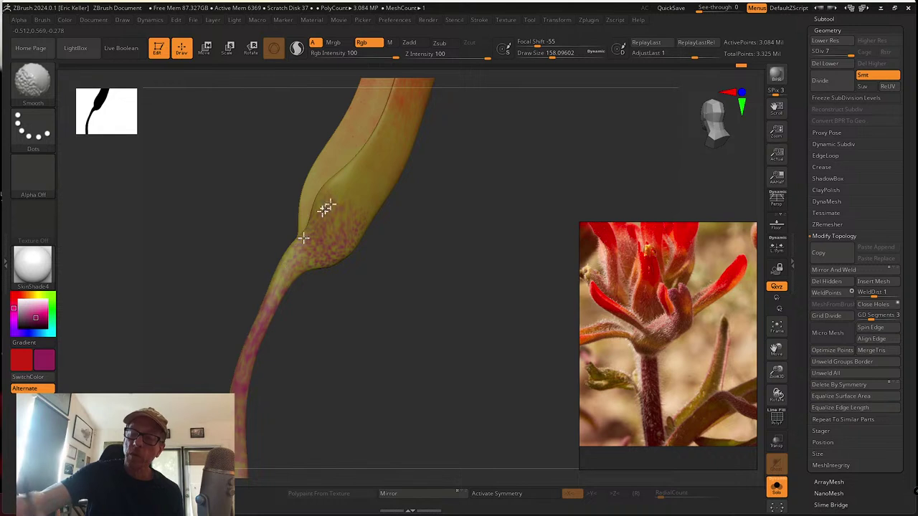
right_click_drag(307, 309, 313, 244)
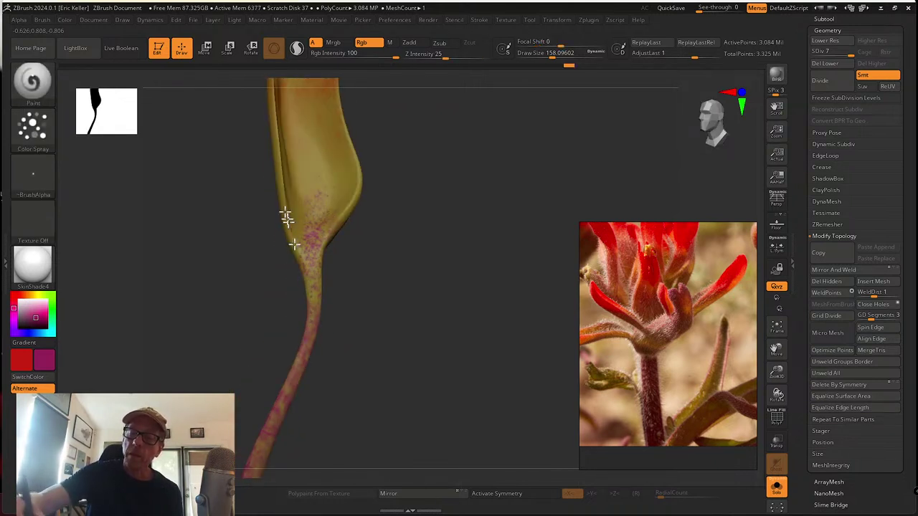
Spray magenta speckles over the inner side of the petal base, fading them up toward the middle of the petal
mouse_move(289, 226)
left_mouse_down()
mouse_move(293, 202)
mouse_move(311, 324)
mouse_move(278, 411)
left_mouse_up()
left_click_drag(323, 339, 316, 393, "alt")
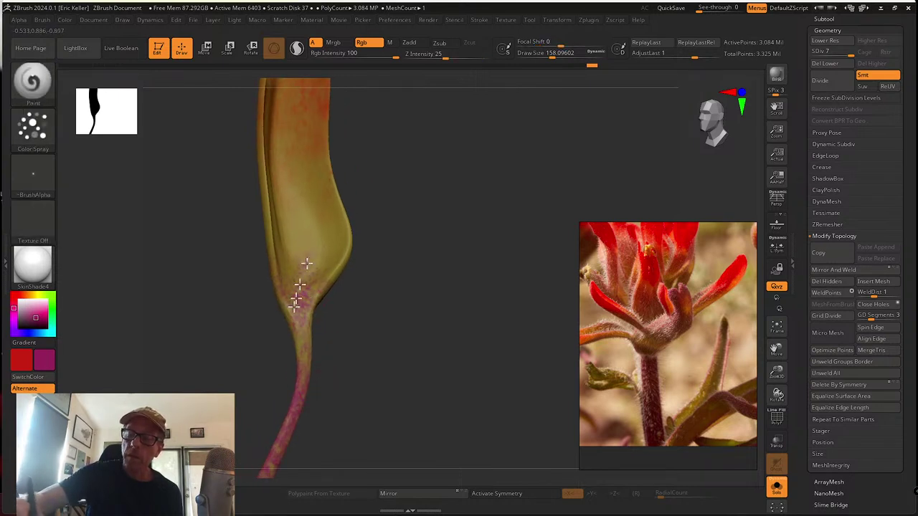
mouse_move(373, 178)
left_mouse_down("alt")
mouse_move(350, 235)
mouse_move(295, 254)
mouse_move(316, 301)
left_mouse_up("alt")
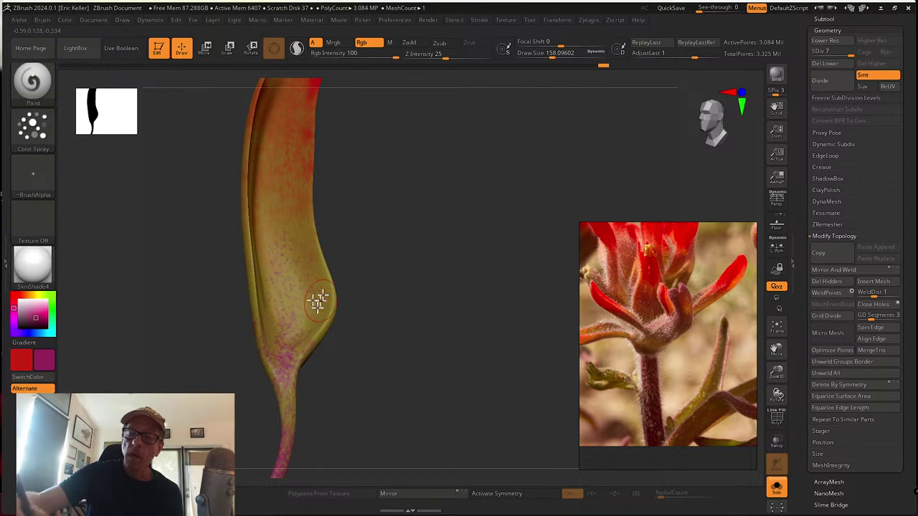
left_click_drag(387, 251, 362, 258)
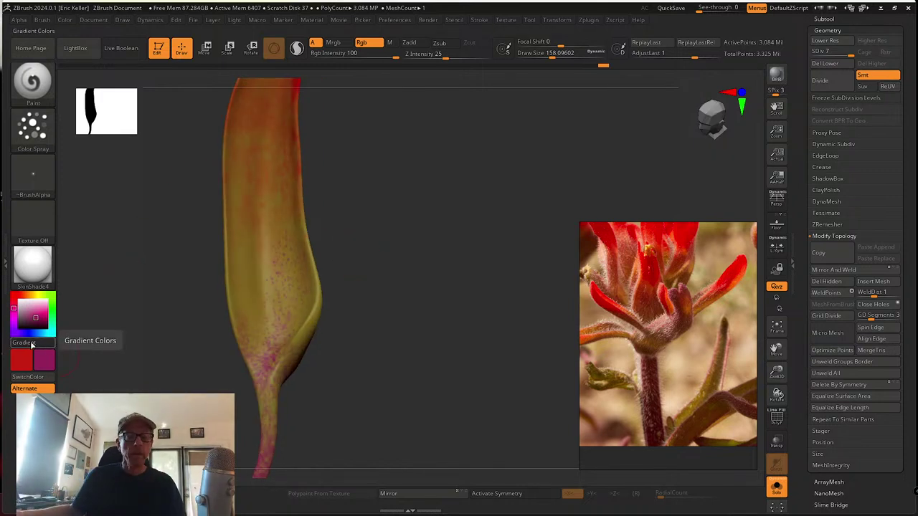
Try Color Spray with Alpha 13 on the petal's inner base and undo the strokes
left_click(33, 174)
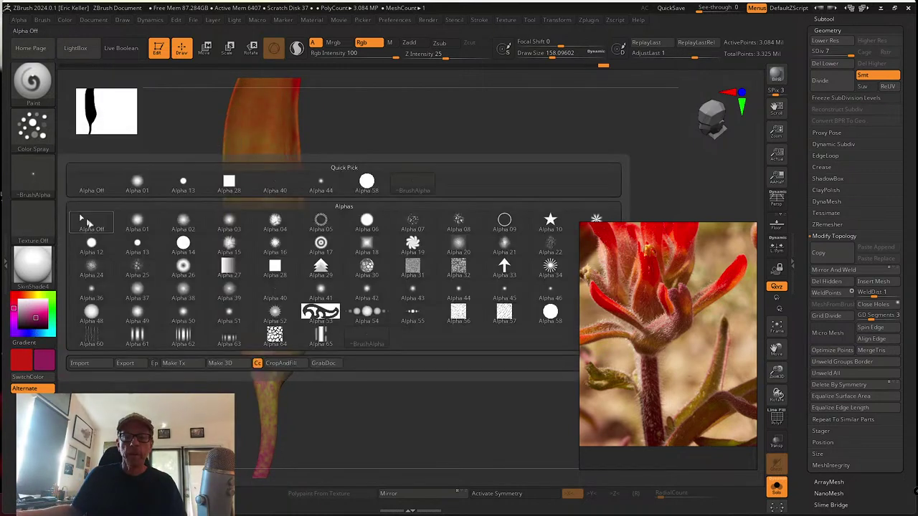
left_click(138, 248)
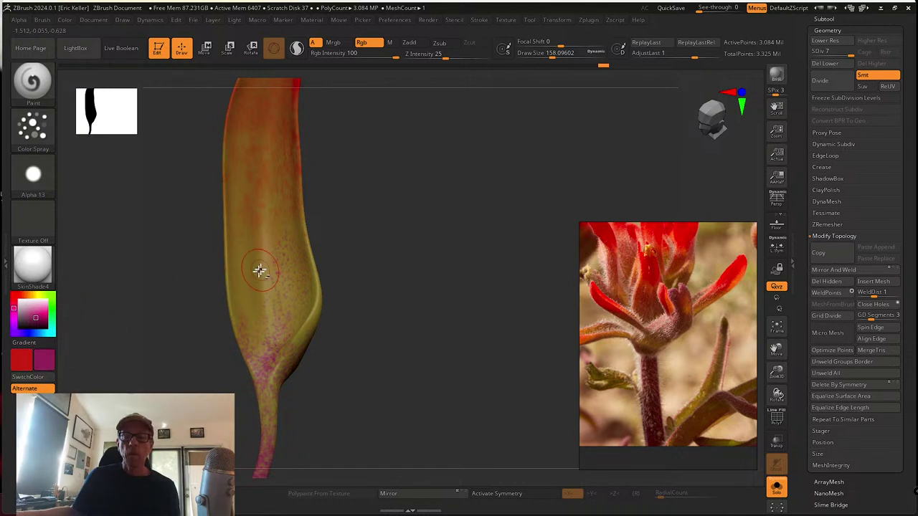
left_click_drag(260, 269, 266, 275)
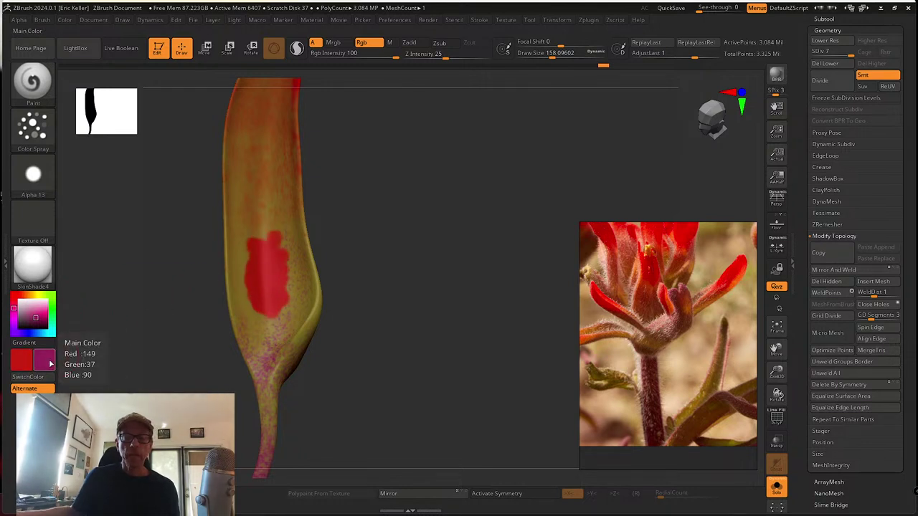
mouse_move(277, 280)
left_mouse_down()
mouse_move(266, 287)
mouse_move(275, 266)
left_mouse_up()
key("ctrl+z")
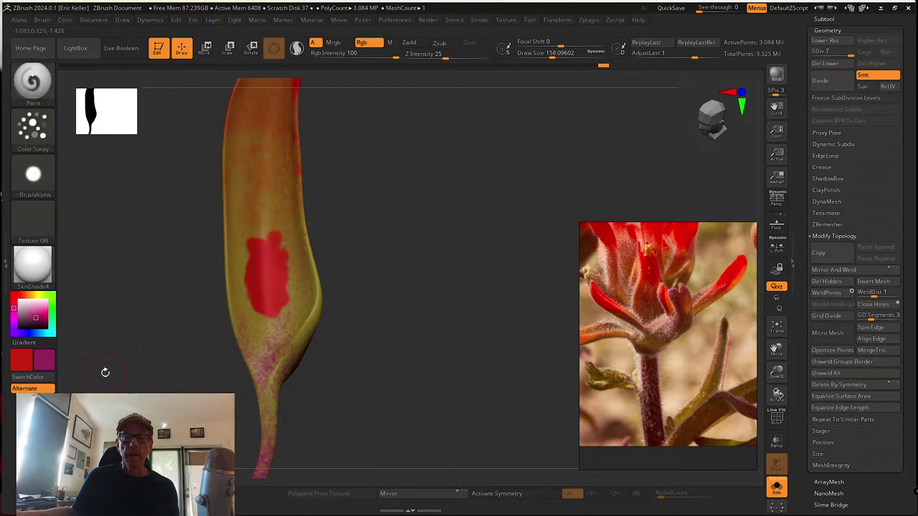
key("ctrl+z")
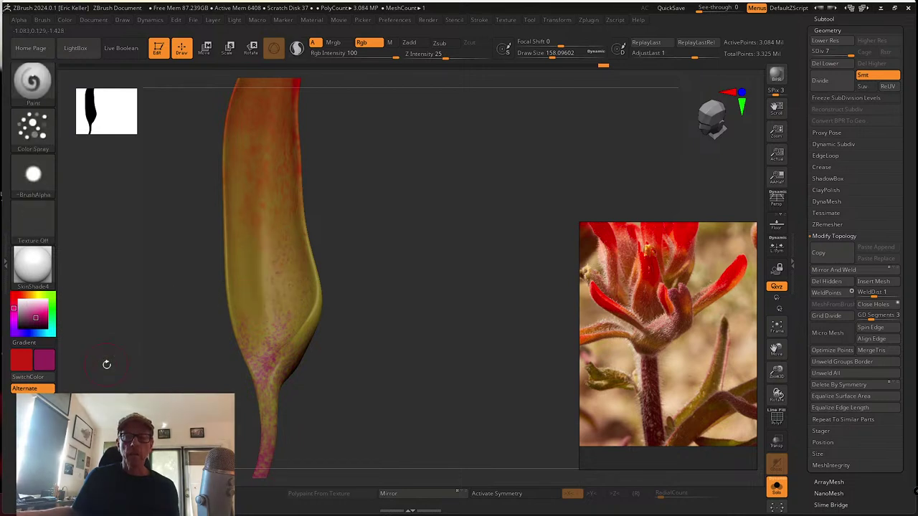
Turn on gradient colors for the brush, test them on the petal's inner base and undo the test stroke
left_click(24, 342)
mouse_move(291, 266)
left_mouse_down()
mouse_move(256, 277)
mouse_move(254, 290)
left_mouse_up()
mouse_move(254, 291)
right_mouse_down("ctrl")
mouse_move(353, 309)
mouse_move(352, 266)
right_mouse_up("ctrl")
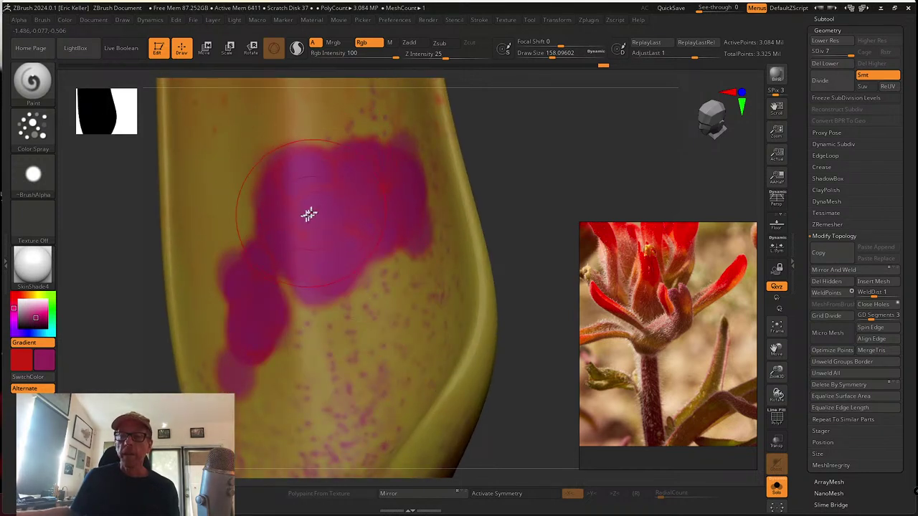
left_click(33, 174)
key("ctrl+z")
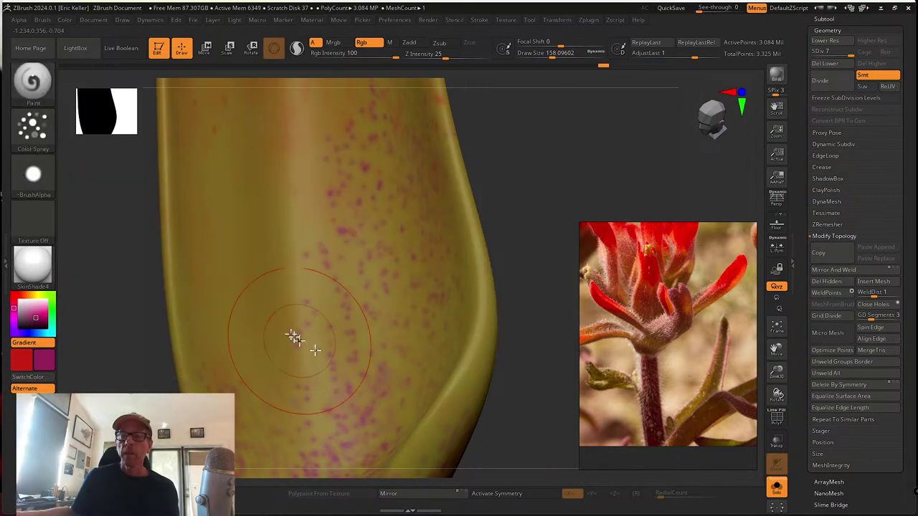
Load Alpha 07 for the brush, undo a test stroke, and set the RGB intensity to 26
left_click(48, 187)
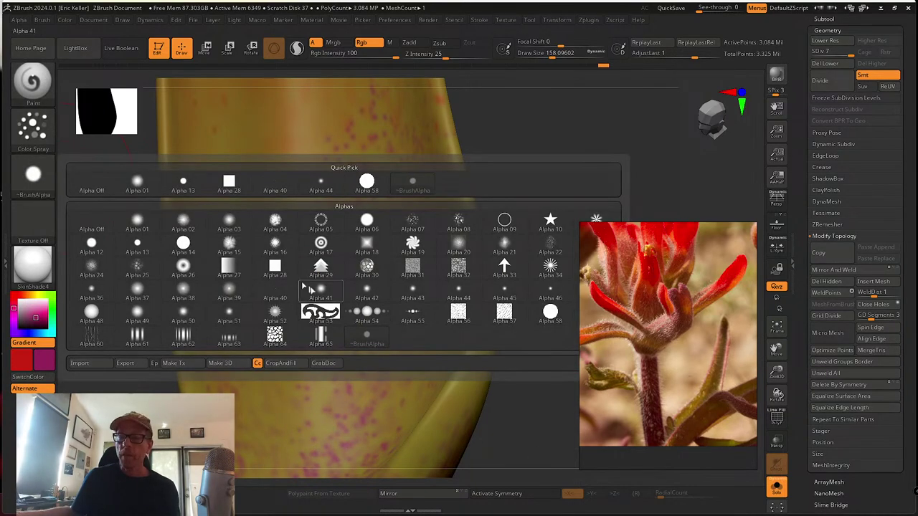
left_click(413, 224)
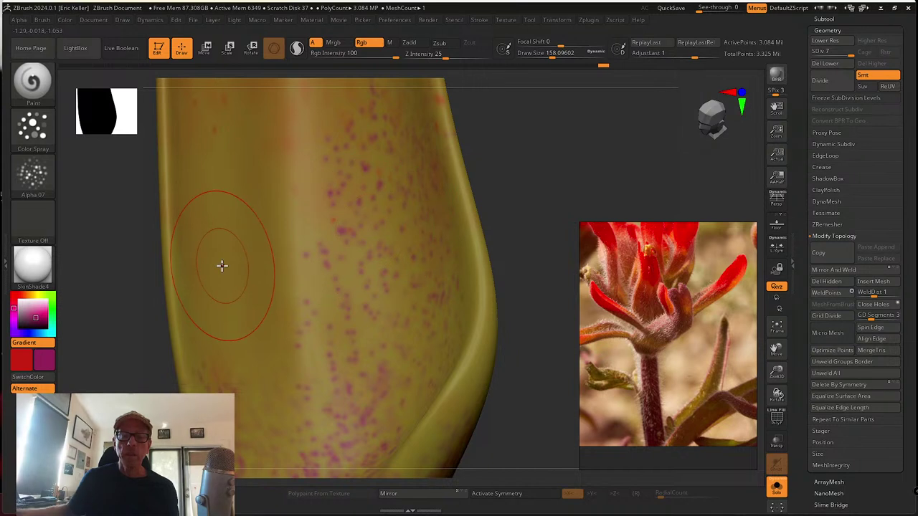
mouse_move(335, 310)
left_mouse_down()
mouse_move(314, 348)
mouse_move(322, 360)
left_mouse_up()
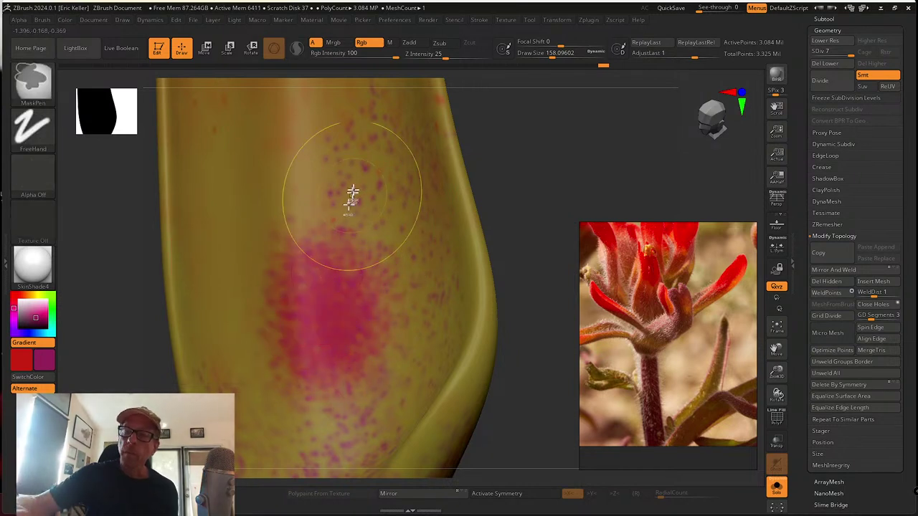
key("ctrl+z")
left_click_drag(380, 55, 351, 54)
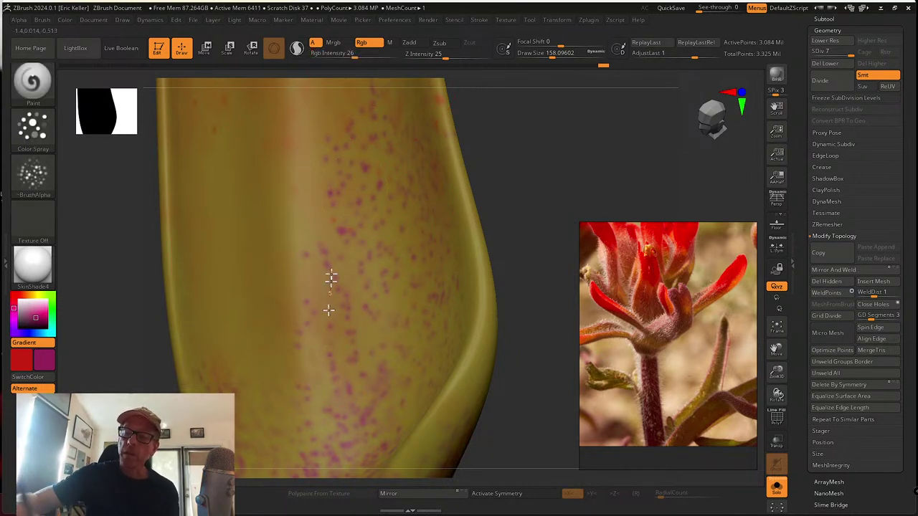
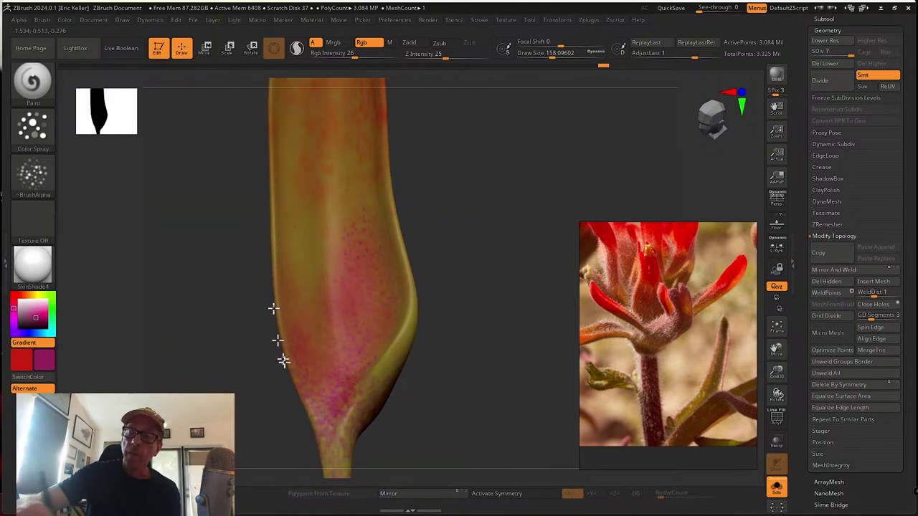
Glaze soft magenta and red over the petal's inner base, blending it up the inner face and down into the stem
left_click_drag(337, 427, 353, 358)
left_click_drag(398, 418, 392, 357, "alt")
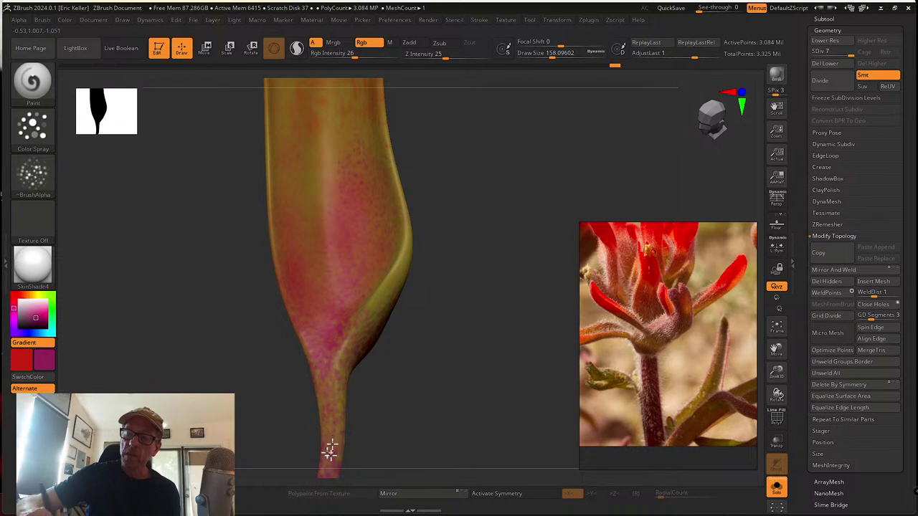
left_click_drag(415, 194, 381, 307, "alt")
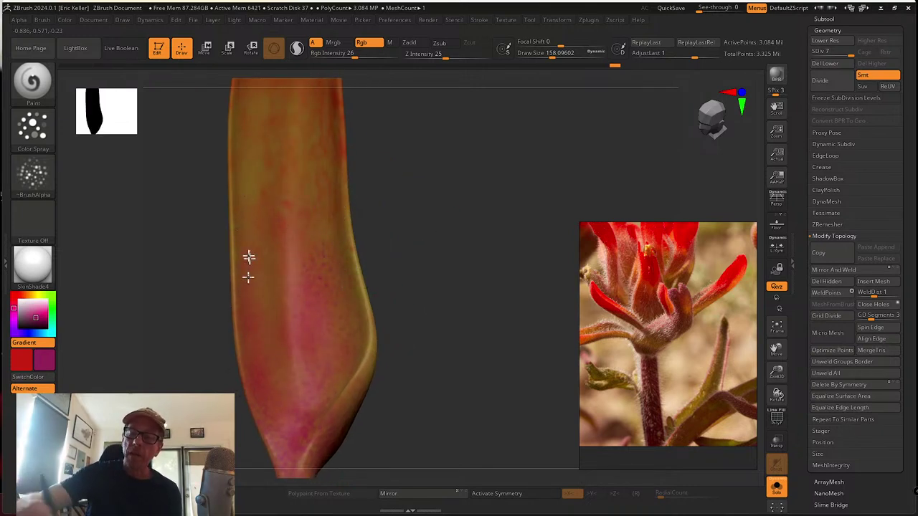
Glaze soft red and magenta over the outer side of the petal base and down along the stem
right_click_drag(273, 349, 370, 170)
mouse_move(370, 170)
left_mouse_down()
mouse_move(332, 275)
mouse_move(340, 362)
mouse_move(411, 325)
left_mouse_up()
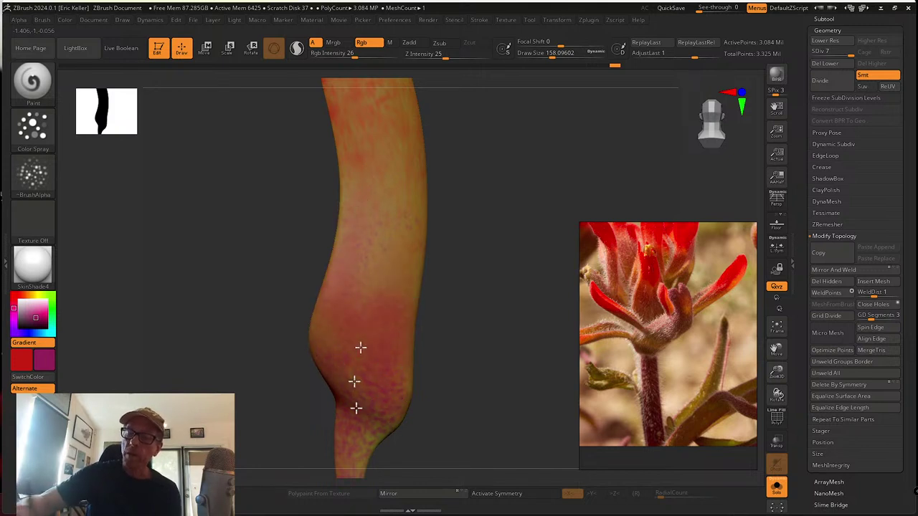
right_click_drag(451, 406, 371, 307)
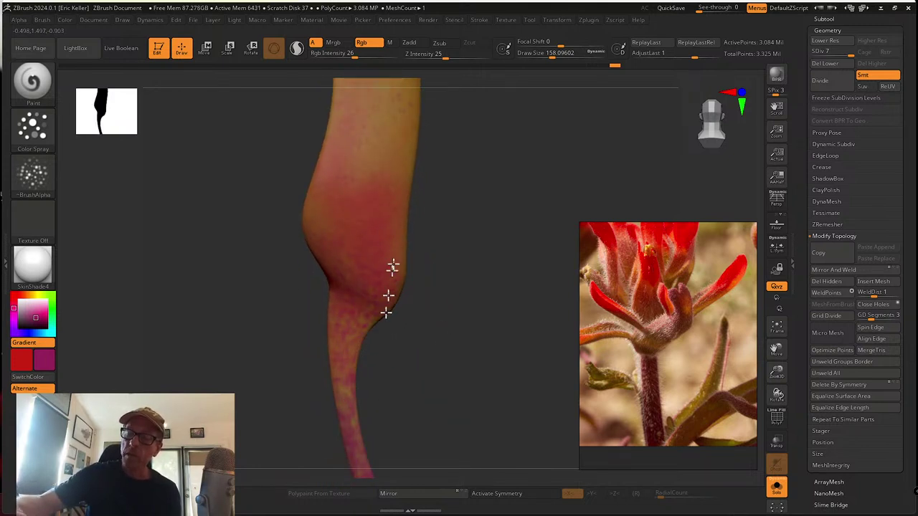
right_click_drag(351, 378, 349, 327)
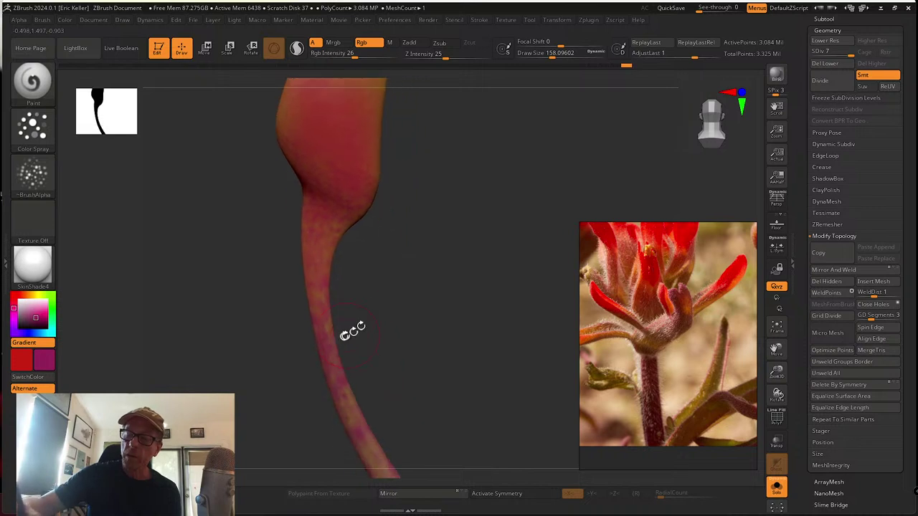
right_click_drag(350, 370, 349, 302)
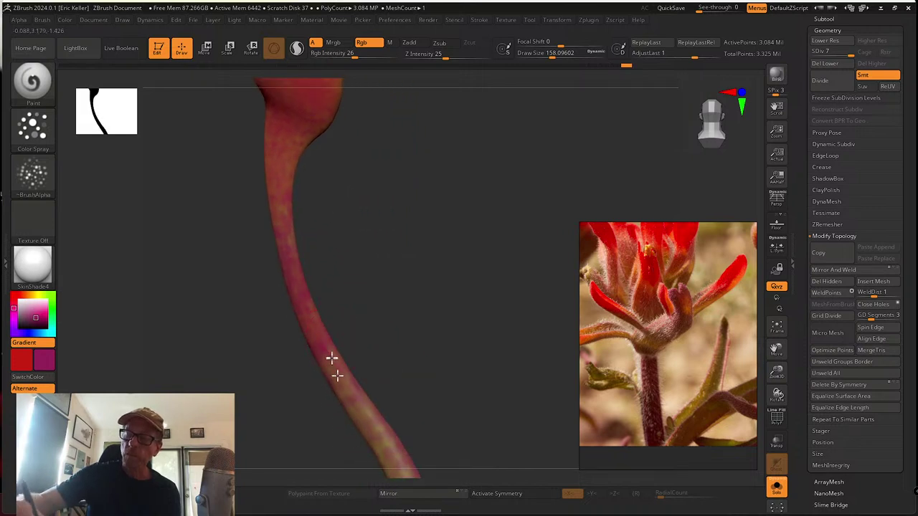
Extend the soft red and magenta glaze up the petal's outer surface from the base toward the tip
mouse_move(303, 219)
right_mouse_down()
mouse_move(313, 369)
mouse_move(354, 378)
mouse_move(306, 320)
right_mouse_up()
mouse_move(304, 323)
left_mouse_down()
mouse_move(310, 279)
mouse_move(284, 291)
left_mouse_up()
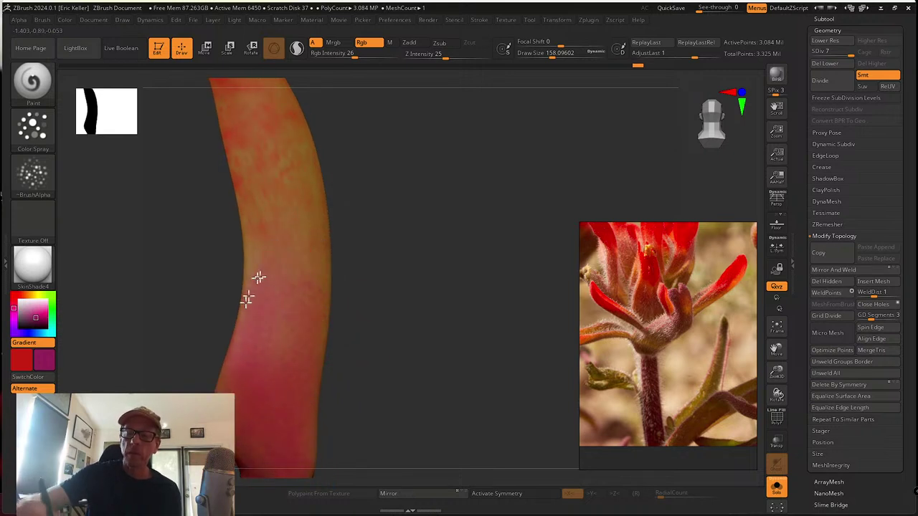
mouse_move(251, 287)
right_mouse_down()
mouse_move(352, 276)
mouse_move(318, 263)
right_mouse_up()
right_click_drag(333, 443, 338, 334)
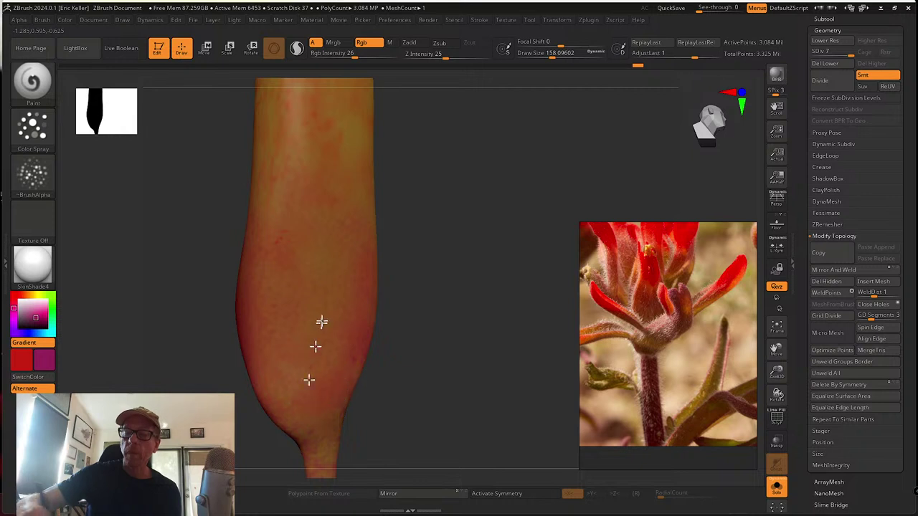
right_click_drag(281, 384, 299, 313)
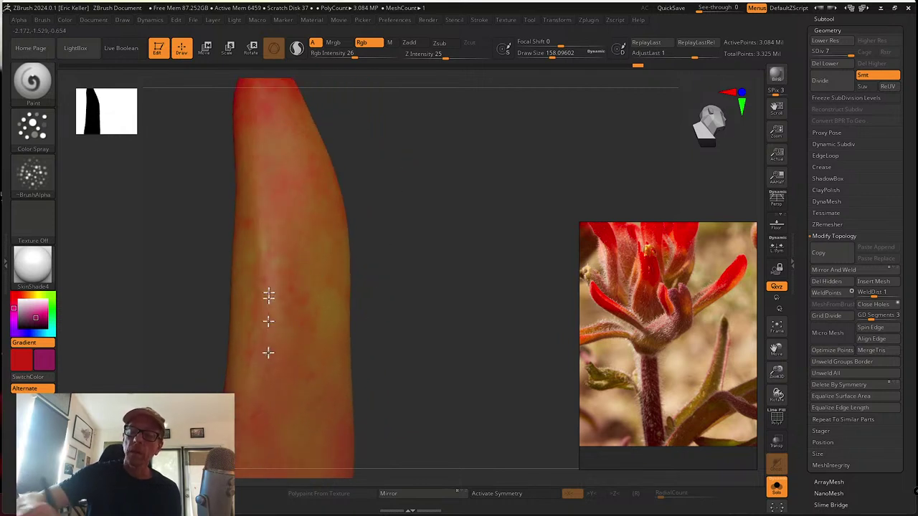
right_click_drag(253, 249, 351, 218)
Swap the main and secondary colors and glaze deeper red over the petal's tip and upper inner face
left_click(43, 376)
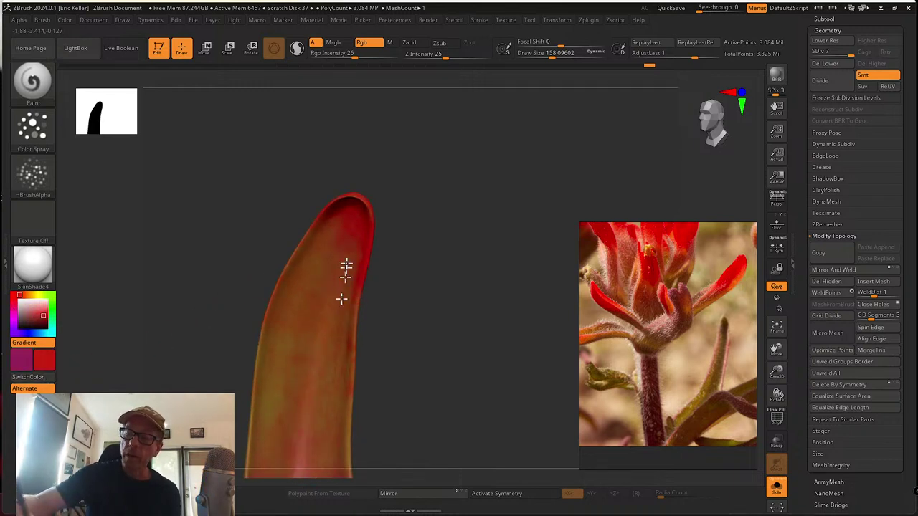
right_click_drag(389, 287, 349, 225)
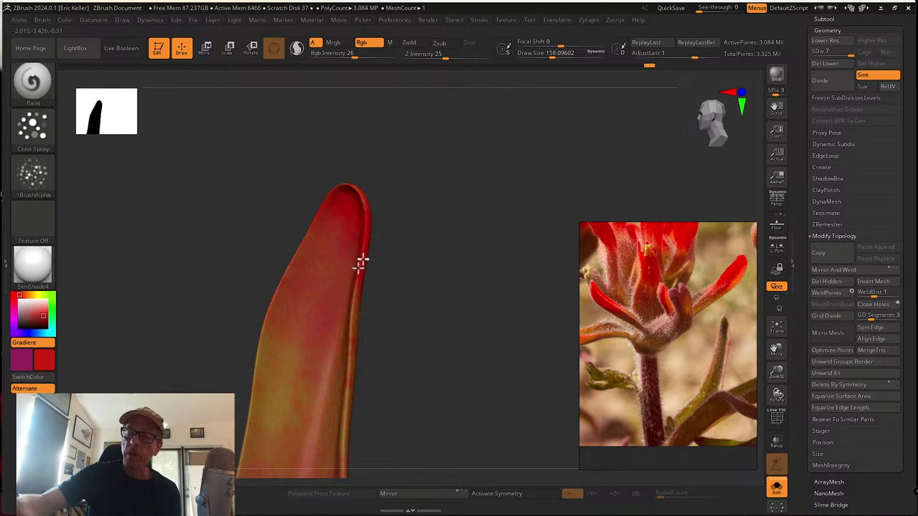
right_click_drag(362, 264, 396, 301)
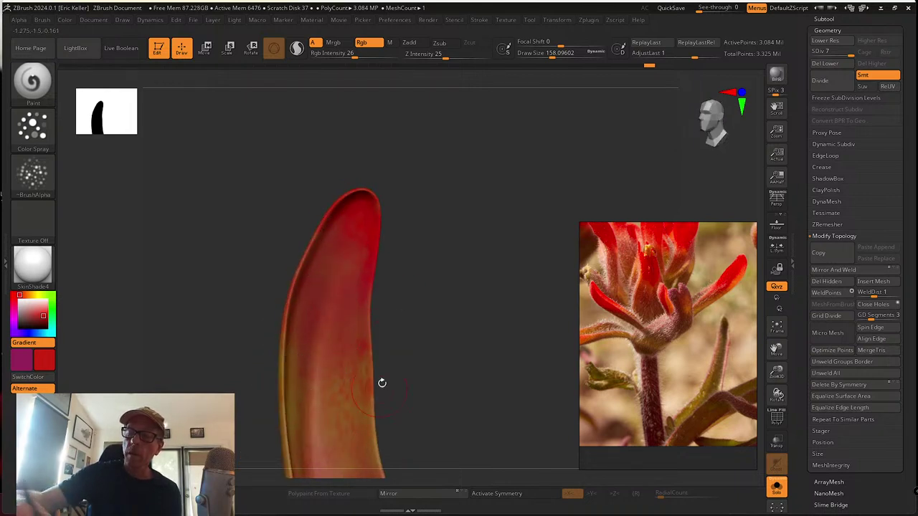
right_click_drag(382, 383, 377, 266)
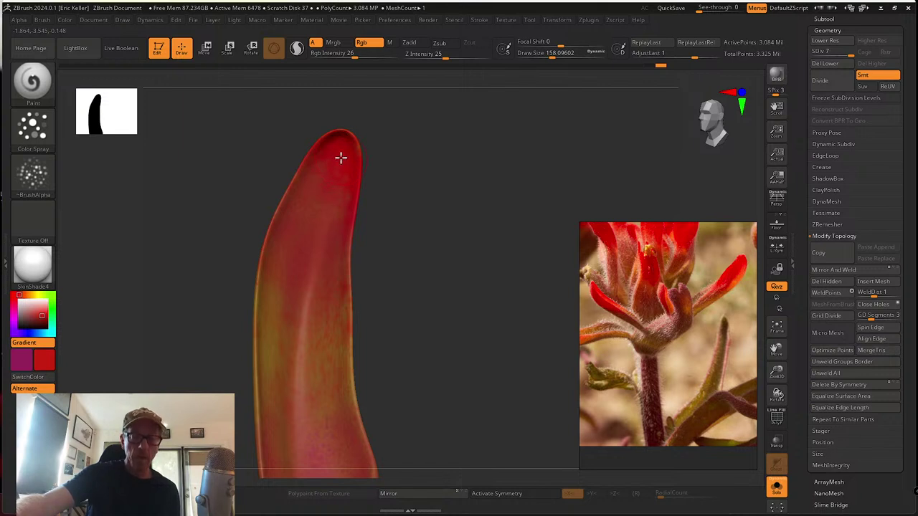
Turn off the color gradient and glaze solid red over the petal's upper inner and outer surfaces, blending toward the middle
left_click(40, 343)
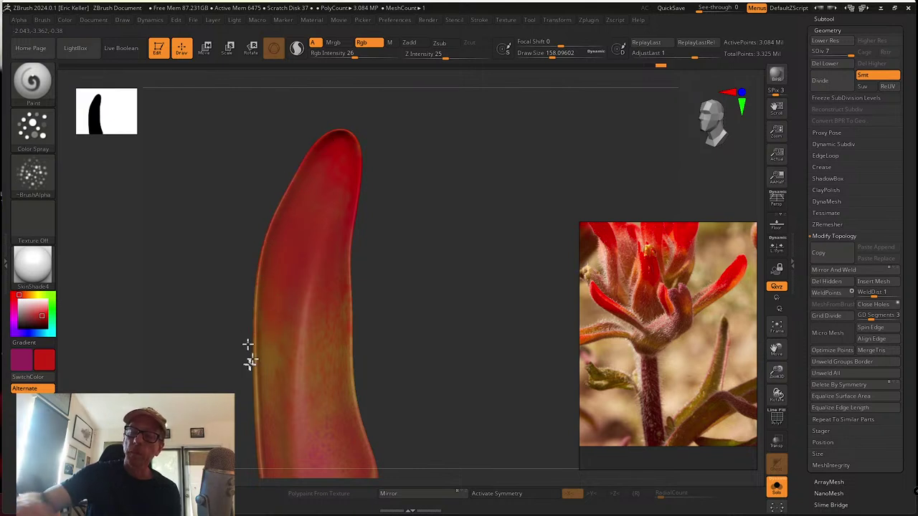
left_click_drag(344, 235, 294, 238)
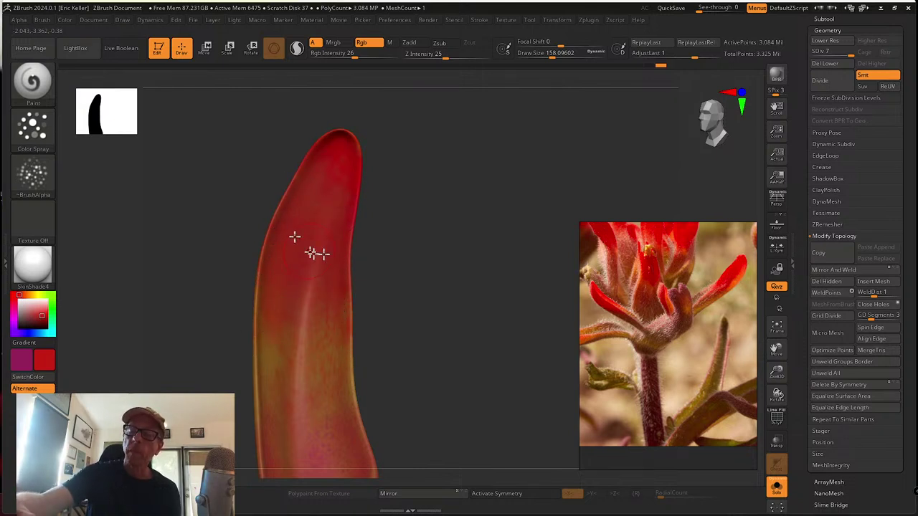
left_click_drag(402, 201, 344, 192)
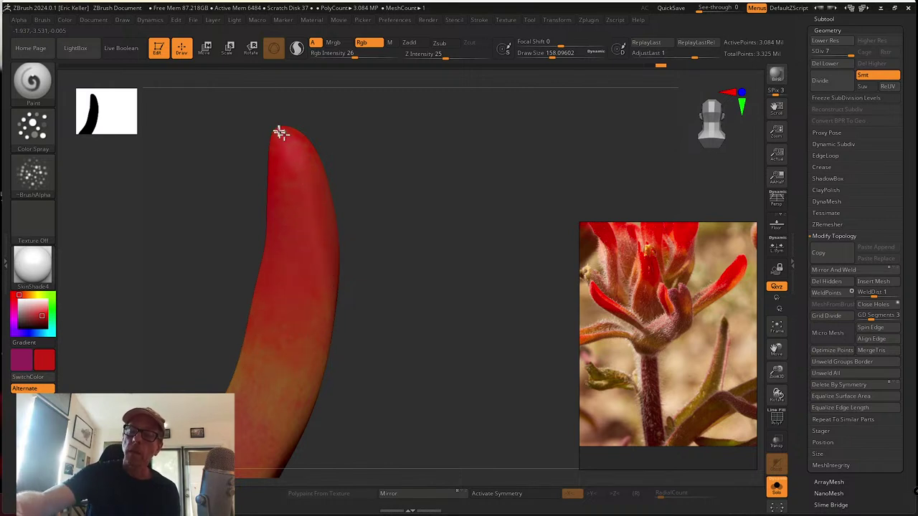
left_click_drag(369, 208, 394, 243)
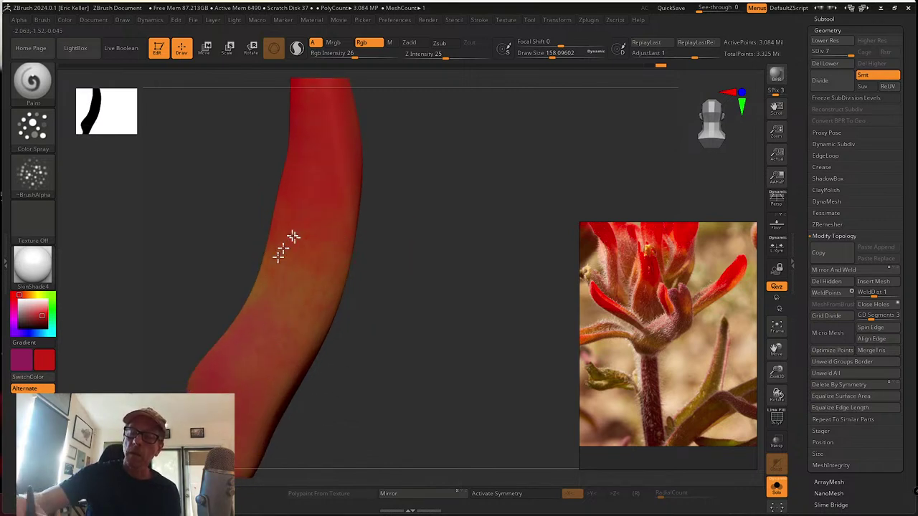
mouse_move(359, 363)
left_mouse_down()
mouse_move(383, 314)
mouse_move(422, 332)
mouse_move(316, 276)
left_mouse_up()
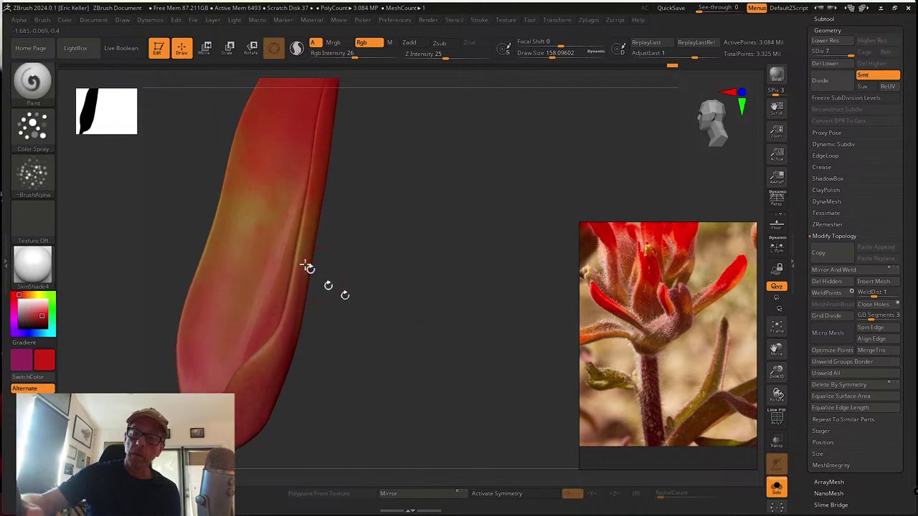
Sample a brown-orange from the petal, brighten it to orange, and glaze it over the lower and middle inner face
key("c")
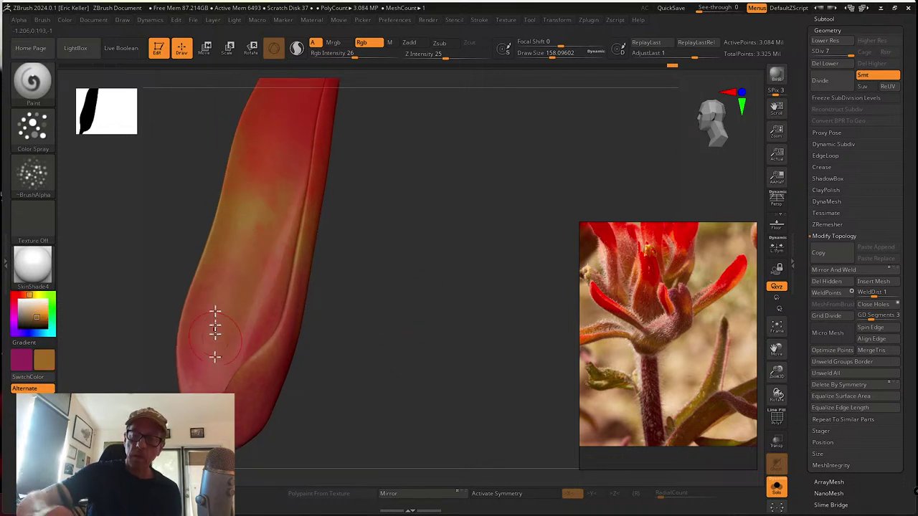
left_click_drag(36, 318, 42, 314)
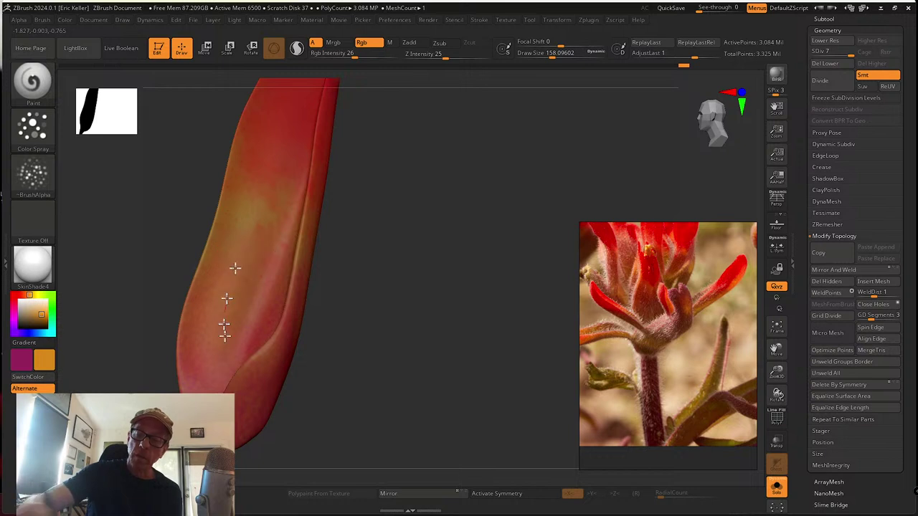
left_click_drag(225, 330, 256, 254)
left_click_drag(330, 298, 350, 284)
mouse_move(272, 211)
left_mouse_down()
mouse_move(260, 297)
mouse_move(270, 198)
left_mouse_up()
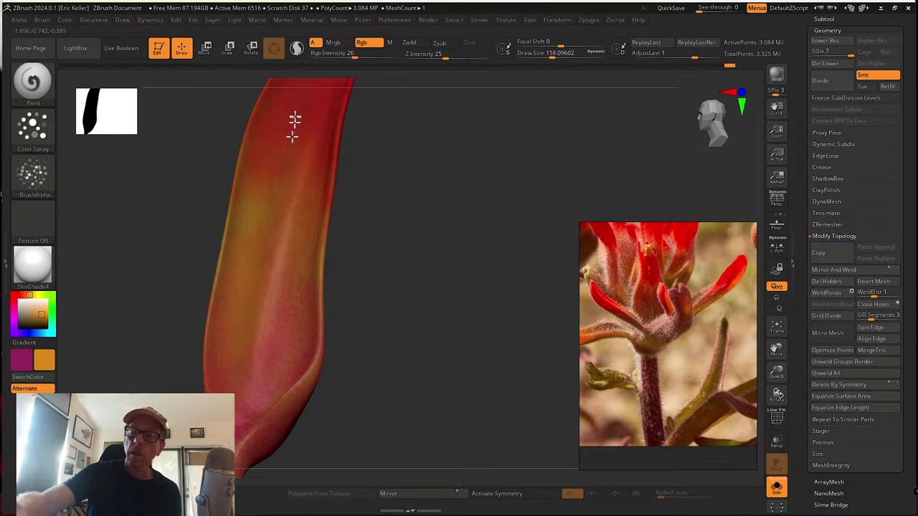
left_click_drag(295, 119, 275, 154)
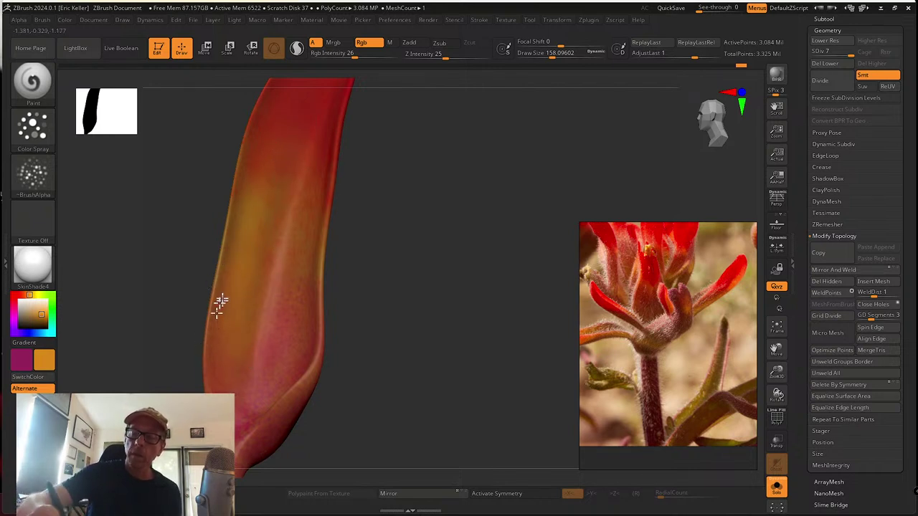
Glaze the orange over the petal's outer surface from the middle down around the bulging base toward the stem
left_click_drag(337, 358, 262, 276)
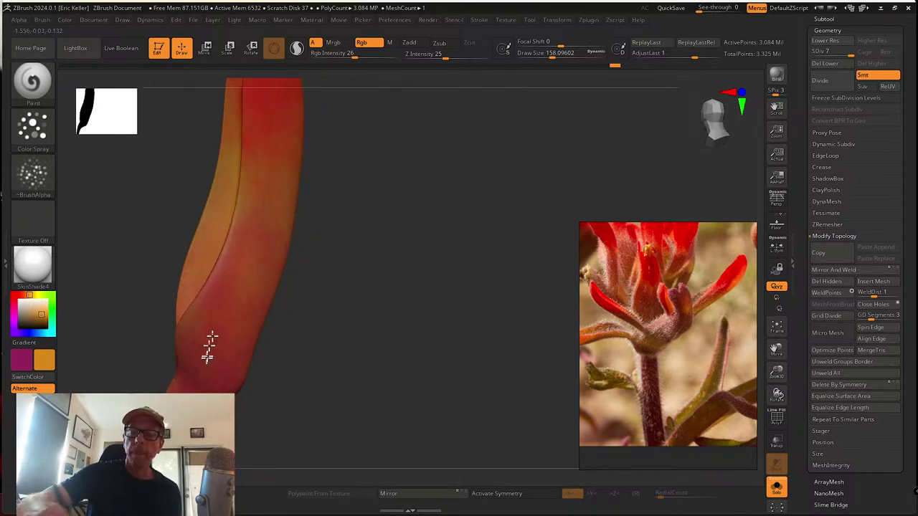
left_click_drag(308, 316, 266, 246)
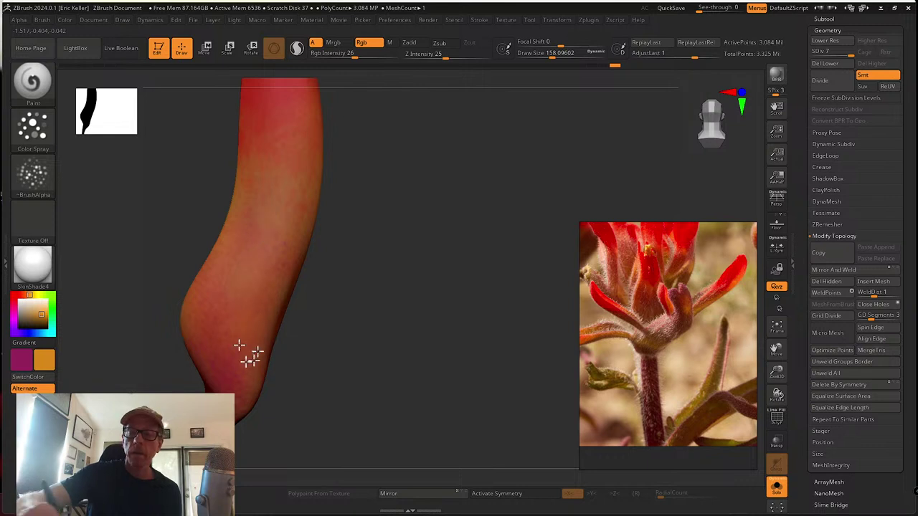
mouse_move(248, 355)
left_mouse_down()
mouse_move(288, 238)
mouse_move(274, 172)
mouse_move(212, 348)
mouse_move(224, 301)
left_mouse_up()
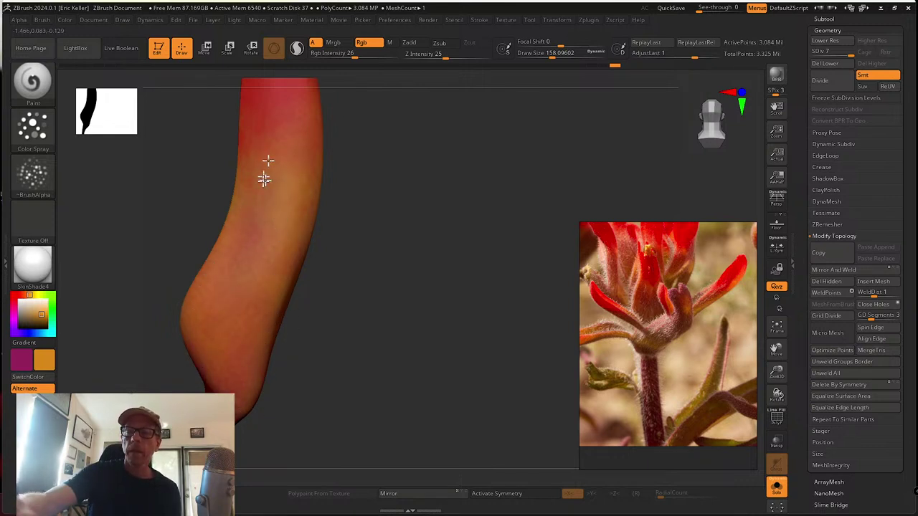
left_click_drag(272, 395, 289, 250)
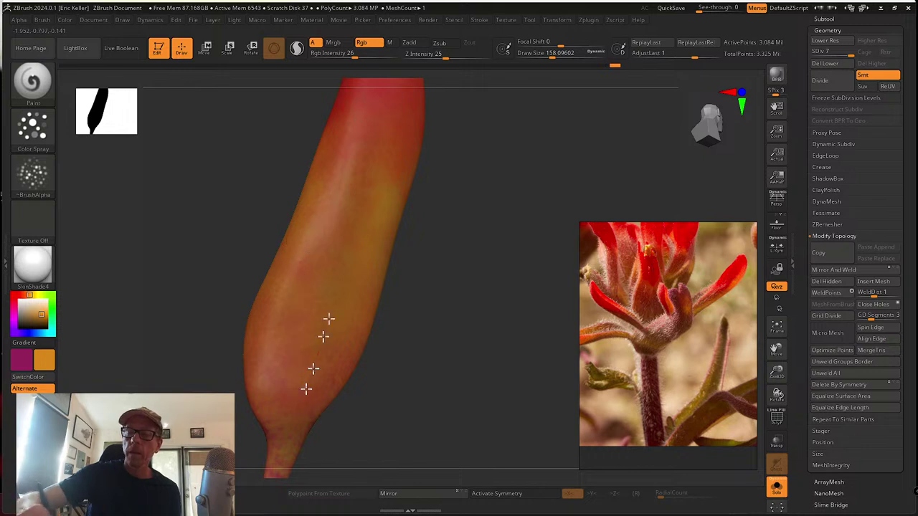
mouse_move(318, 354)
left_mouse_down()
mouse_move(297, 440)
mouse_move(271, 340)
left_mouse_up()
left_click_drag(350, 412, 350, 297, "alt")
left_click_drag(298, 314, 274, 380)
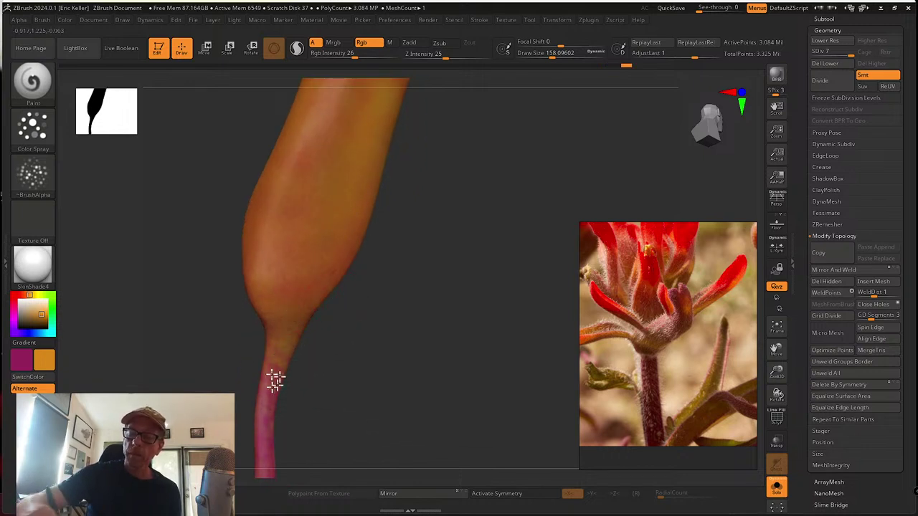
Blend the orange down the stem, smoothing the color transition, and extend it over the petal's outer side
key("ctrl+shift+z")
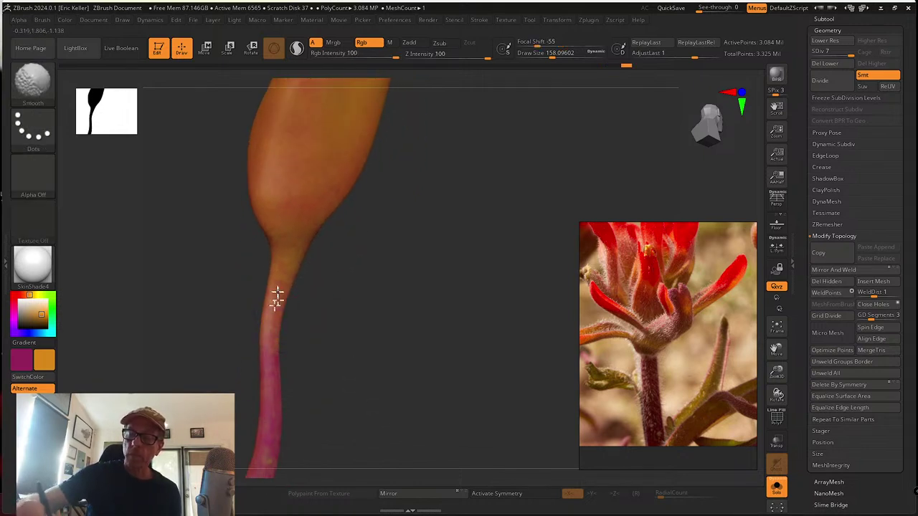
key("ctrl+shift+z")
key("ctrl+shift+z")
key("ctrl+shift+z")
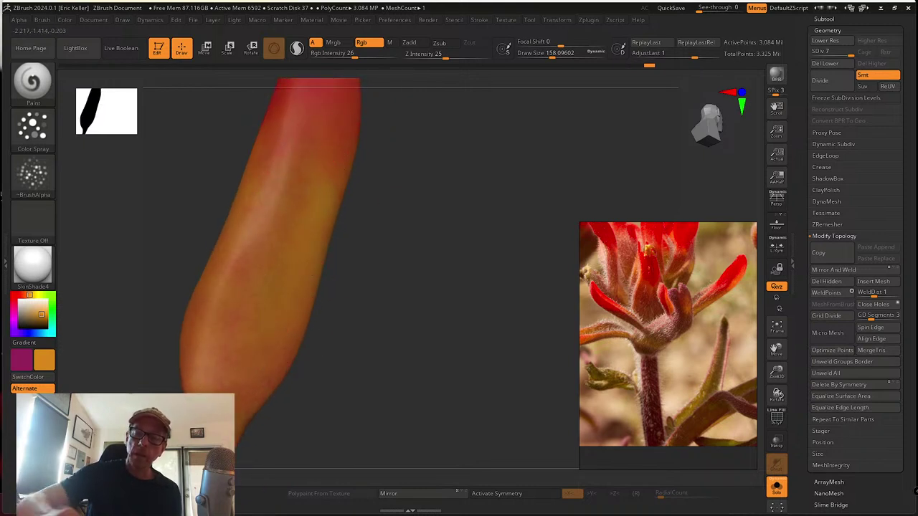
key("ctrl+shift+z")
key("ctrl+shift+z")
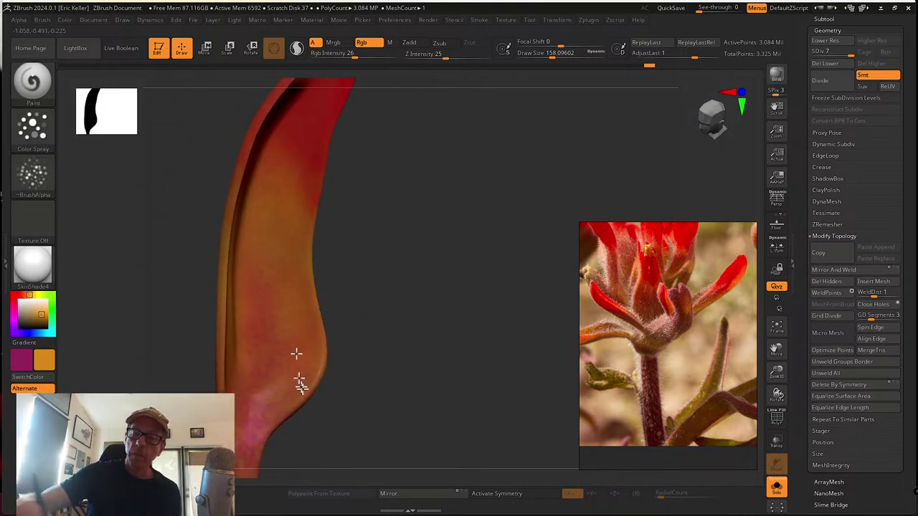
Glaze orange over the petal's inner face and down the inner base into the stem
key("ctrl+shift+z")
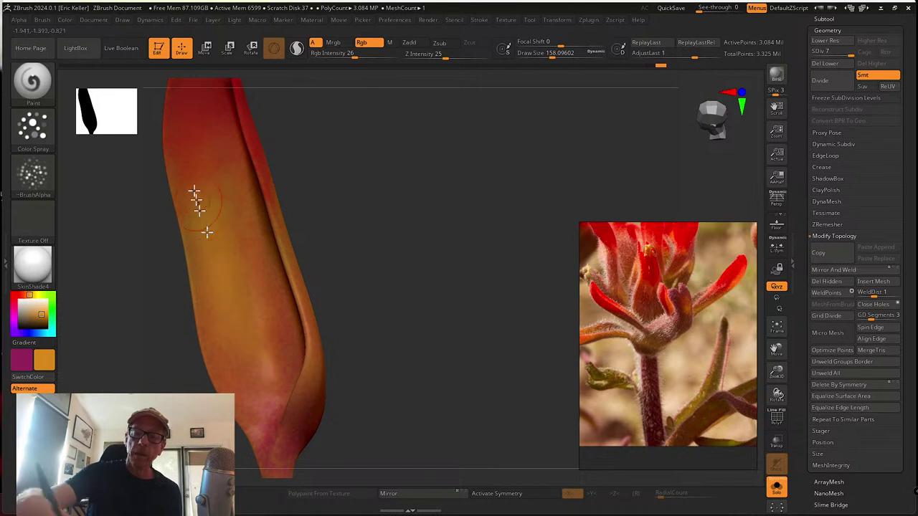
key("ctrl+shift+z")
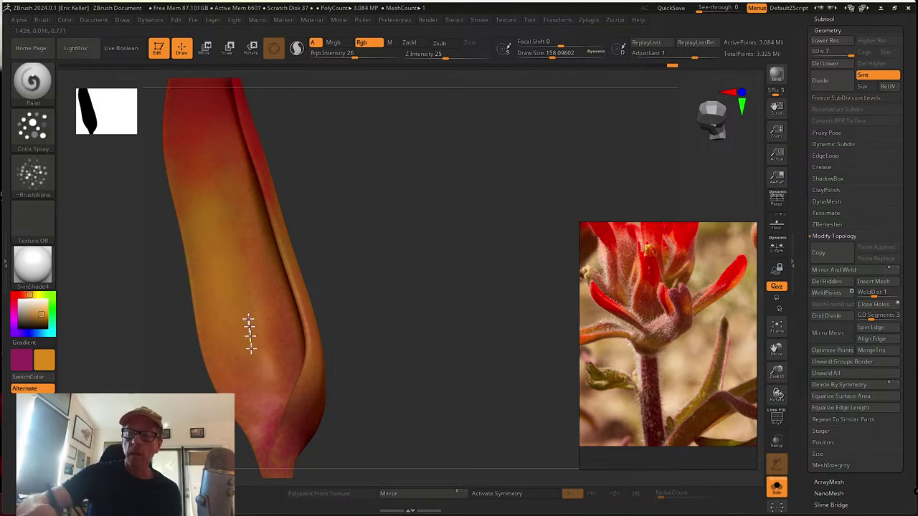
key("ctrl+shift+z")
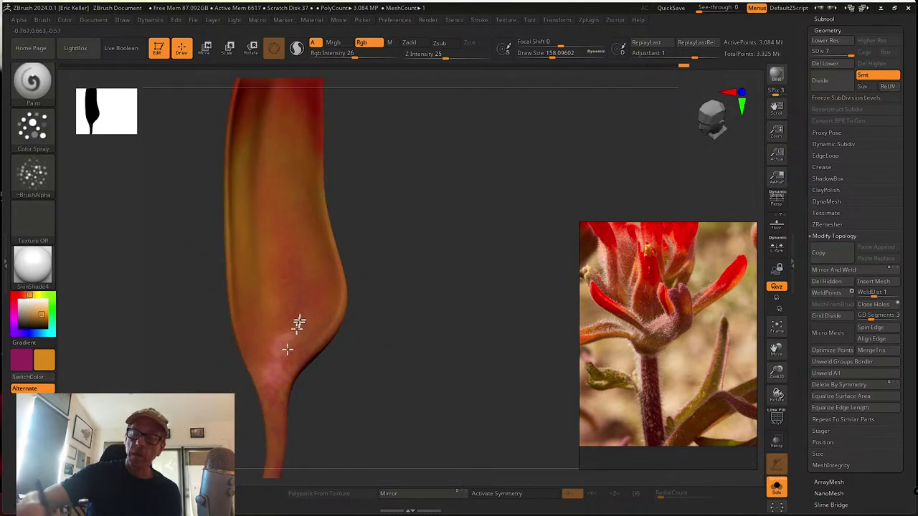
key("ctrl+shift+z")
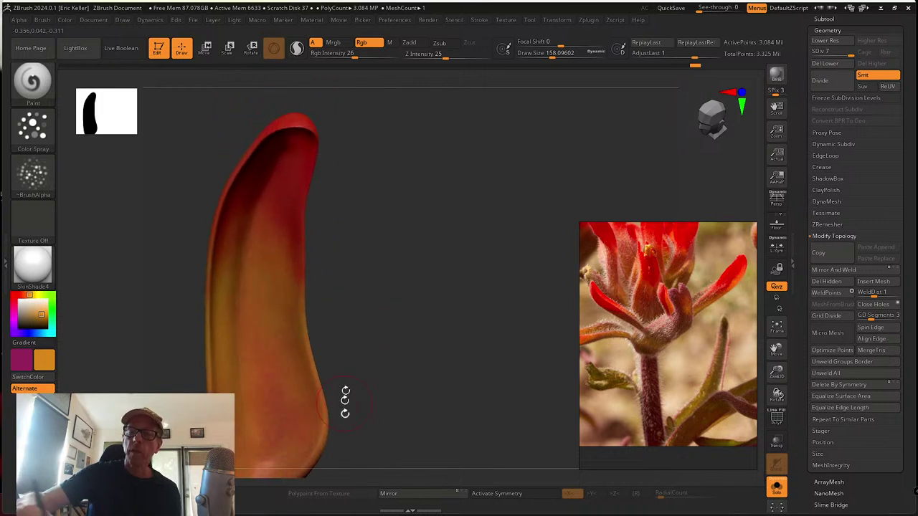
left_click_drag(357, 289, 276, 268)
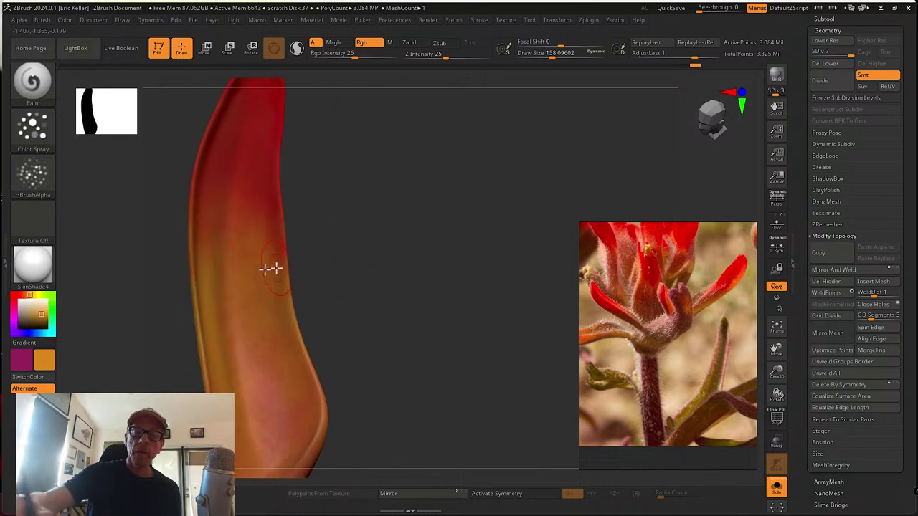
Switch the Paint brush to the FreeHand stroke with the soft Alpha 01
left_click(39, 131)
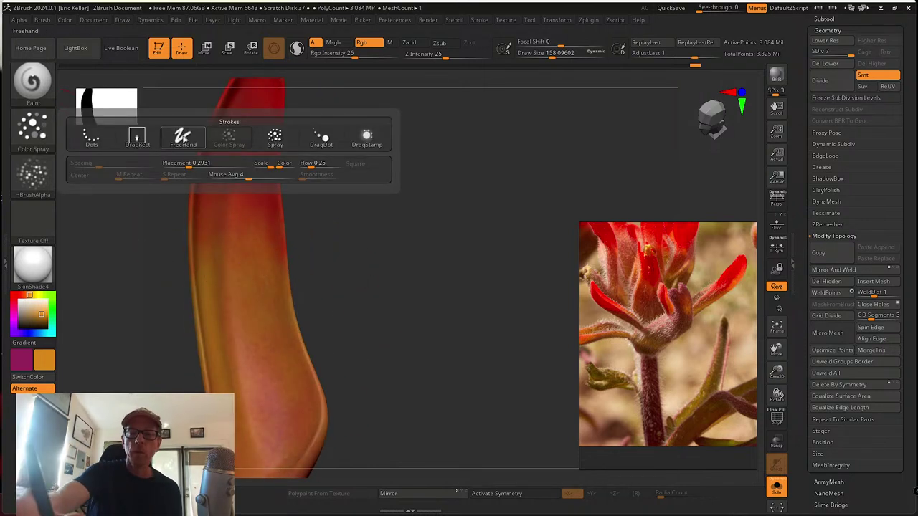
left_click(182, 136)
left_click(32, 174)
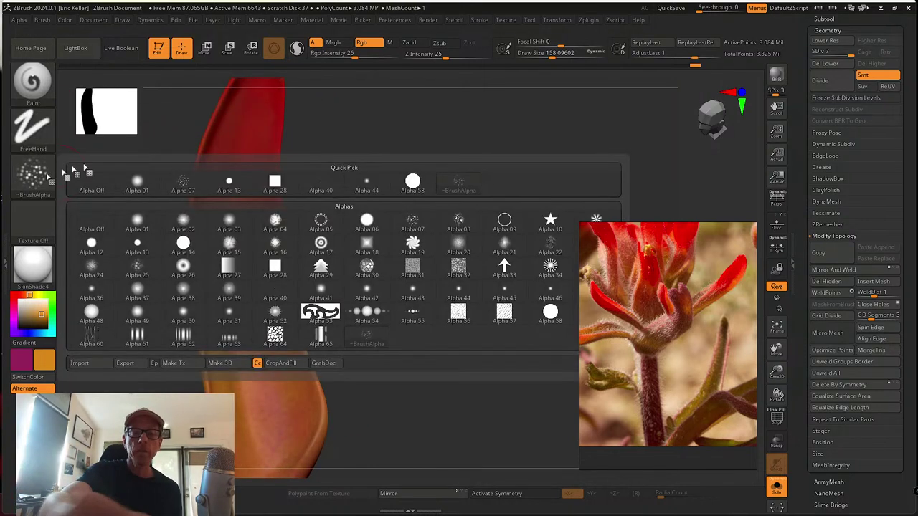
left_click(147, 182)
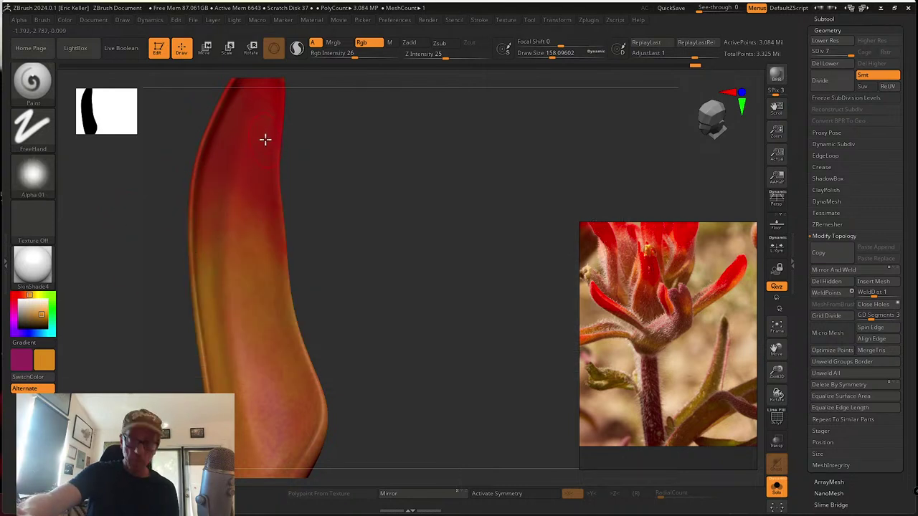
Sample the petal's red, reduce the draw size to about 54, and shift the main color's hue to golden yellow
key("c")
key("s")
left_click_drag(269, 142, 255, 142)
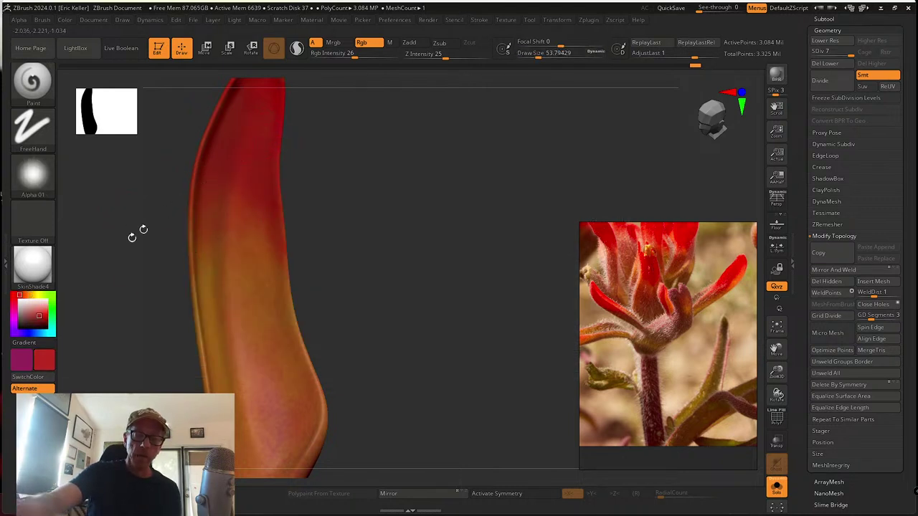
left_click(32, 294)
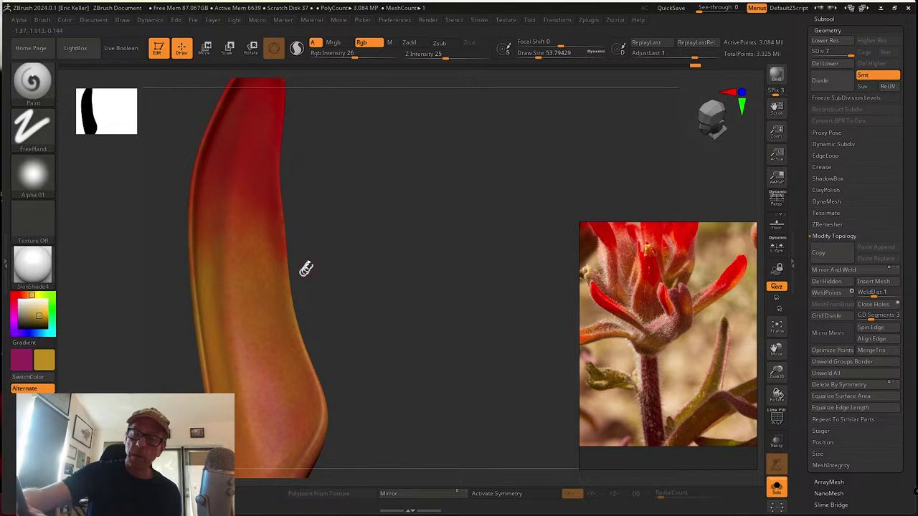
Paint a thin golden yellow line along one rim of the petal, from near the tip down toward the base
mouse_move(303, 266)
left_mouse_down()
mouse_move(291, 338)
mouse_move(284, 250)
left_mouse_up()
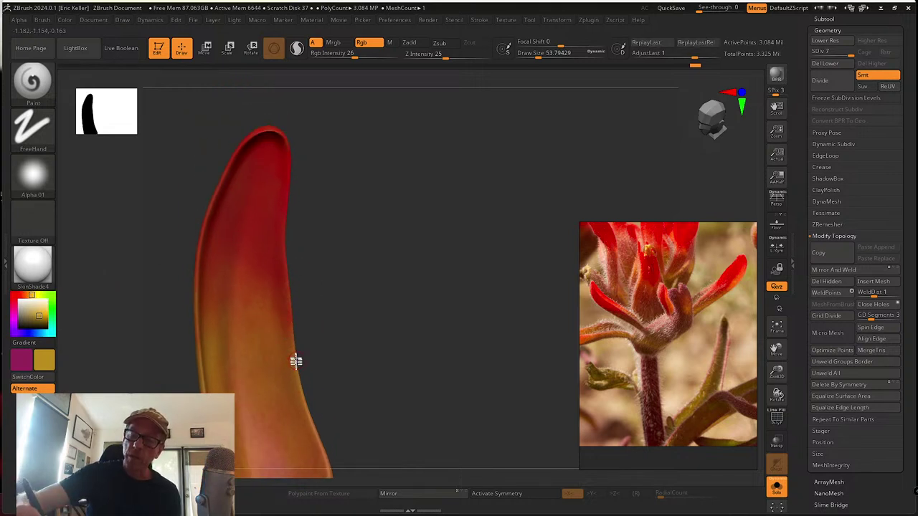
left_click_drag(287, 164, 286, 187)
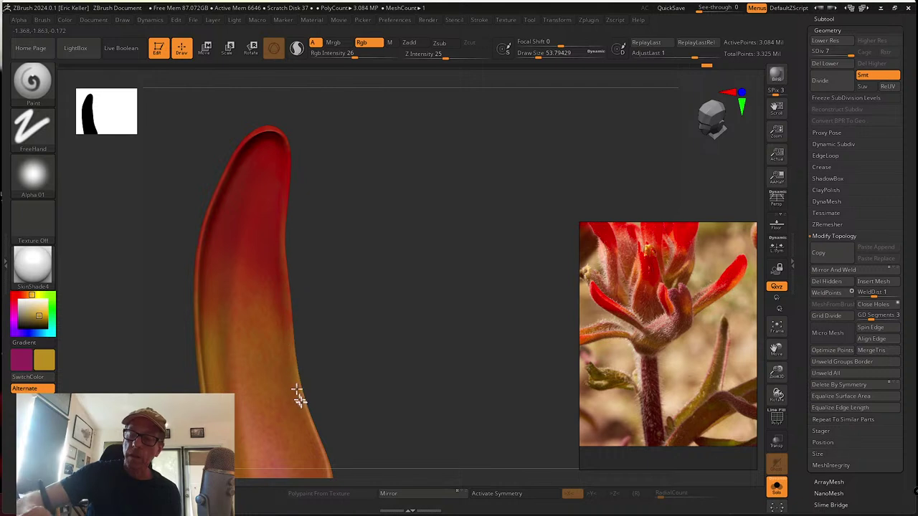
left_click_drag(297, 393, 279, 233)
mouse_move(313, 402)
left_mouse_down()
mouse_move(277, 279)
mouse_move(282, 298)
left_mouse_up()
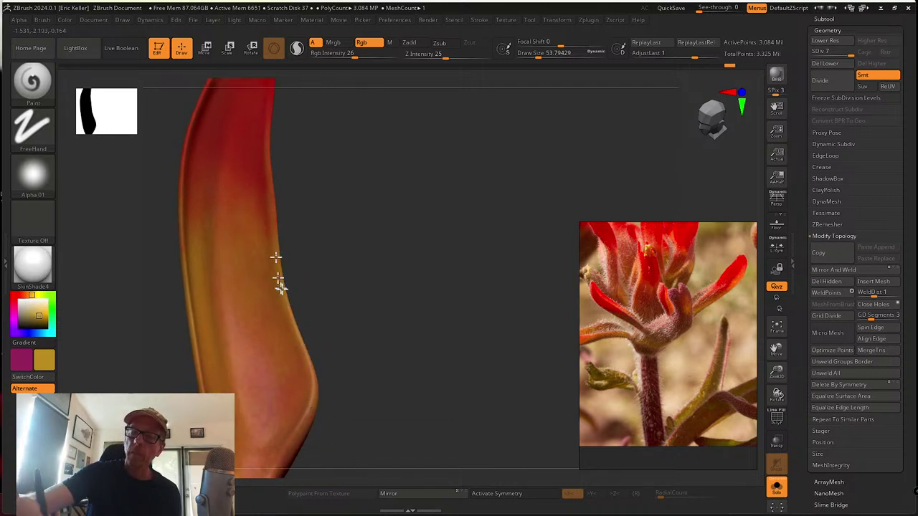
mouse_move(286, 168)
left_mouse_down()
mouse_move(287, 143)
mouse_move(273, 251)
left_mouse_up()
Turn the petal and continue the thin golden yellow edging along its side rim from the tip downward
left_click_drag(258, 285, 314, 234)
left_click_drag(260, 172, 261, 228)
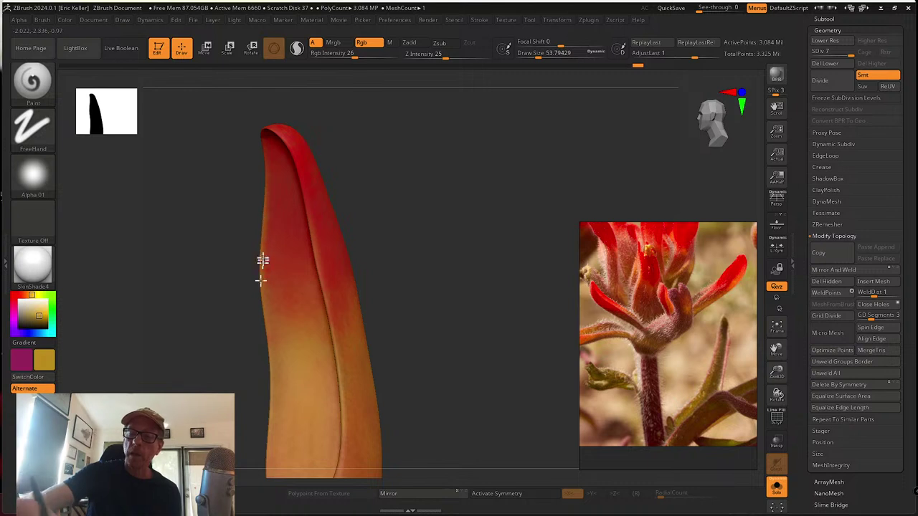
left_click_drag(262, 260, 271, 395)
left_click_drag(267, 345, 264, 244, "alt")
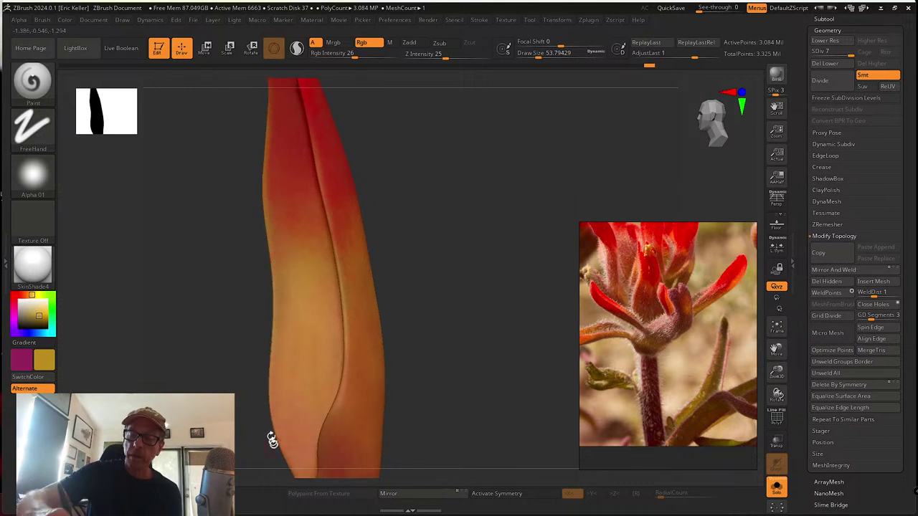
left_click_drag(272, 440, 258, 309)
Continue the thin golden yellow edging along the petal's lower side rim near the stem and up around the tip
mouse_move(289, 379)
left_mouse_down()
mouse_move(409, 338)
mouse_move(340, 375)
left_mouse_up()
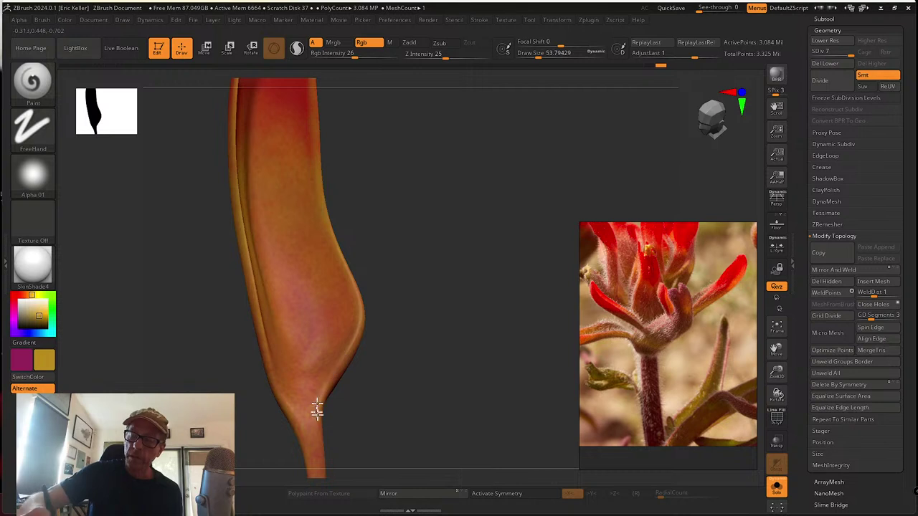
left_click_drag(269, 348, 272, 380)
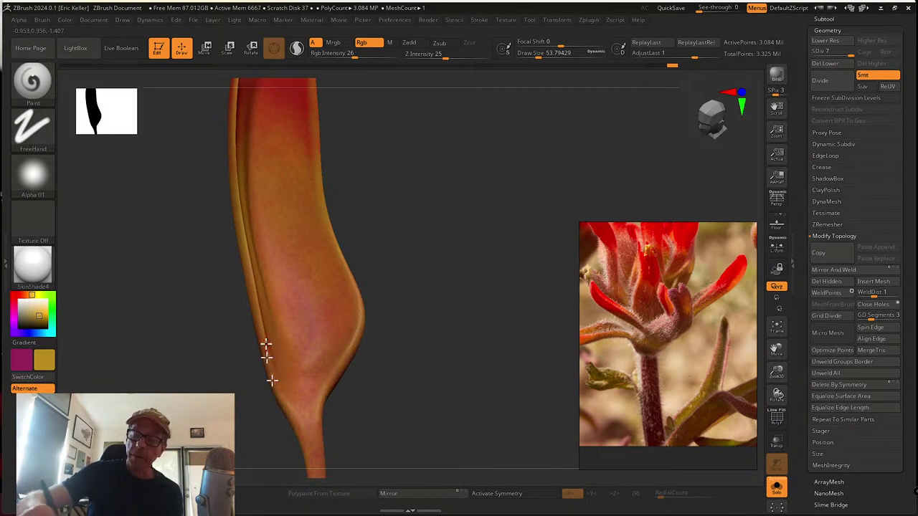
right_click_drag(244, 172, 225, 309, "alt")
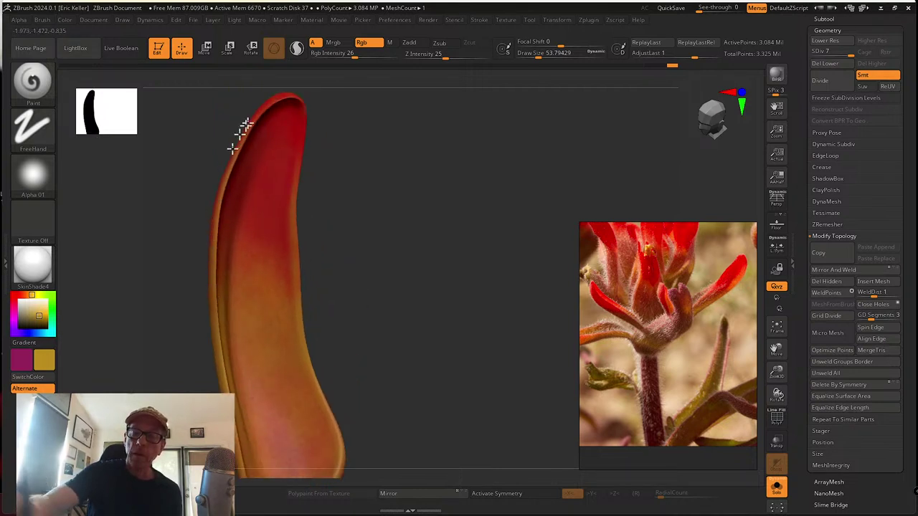
left_click_drag(271, 99, 241, 113)
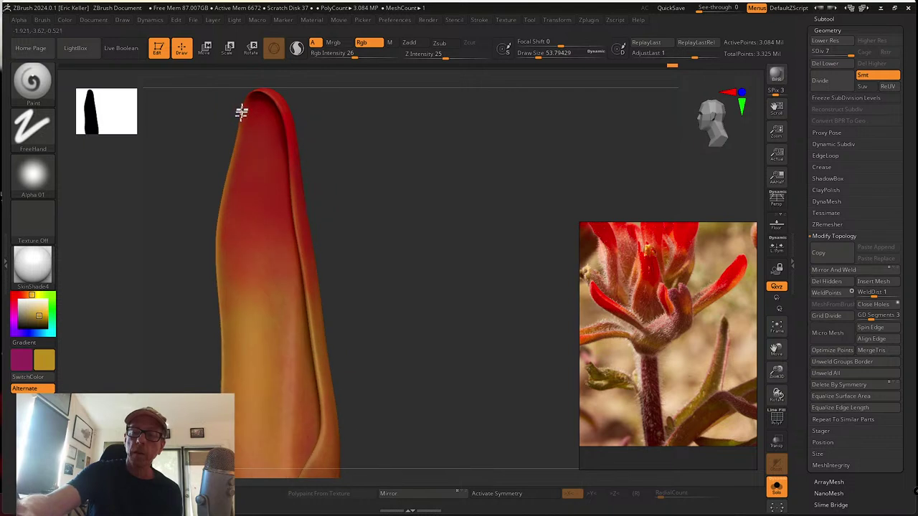
Paint the golden yellow edging down the folded-over rim and the opposite side edge of the petal
left_click_drag(289, 206, 295, 134)
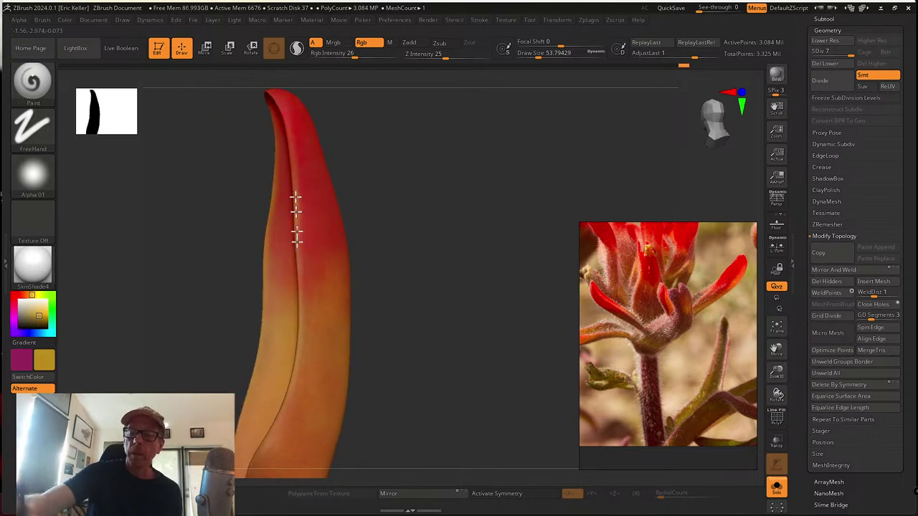
left_click_drag(361, 350, 379, 246, "alt")
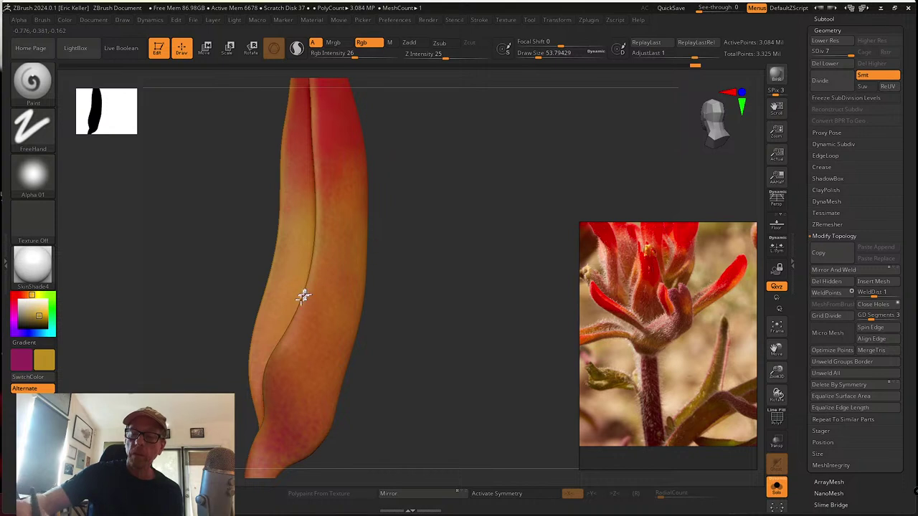
left_click_drag(401, 179, 354, 369, "alt")
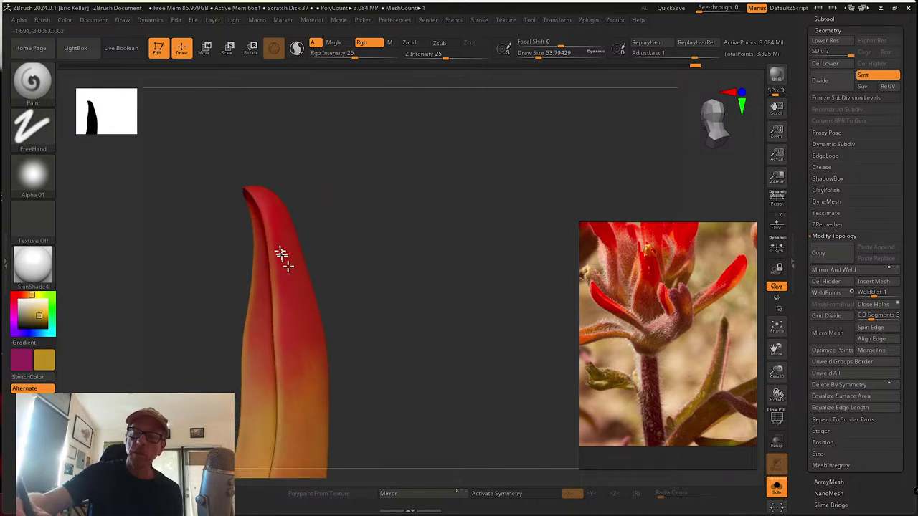
left_click_drag(250, 197, 299, 205)
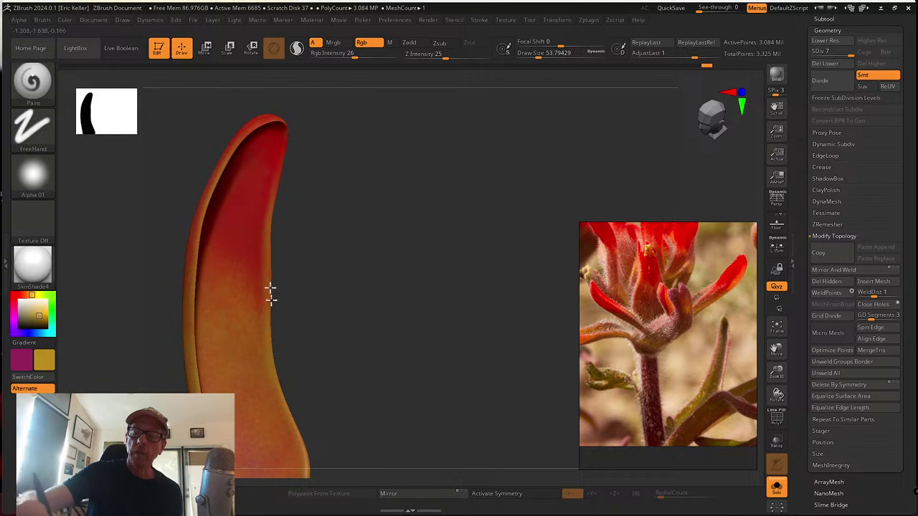
left_click_drag(270, 293, 233, 174)
Sample the petal's red, enlarge the draw size to 112, and paint soft red streaks down into the yellow of the inner face
key("c")
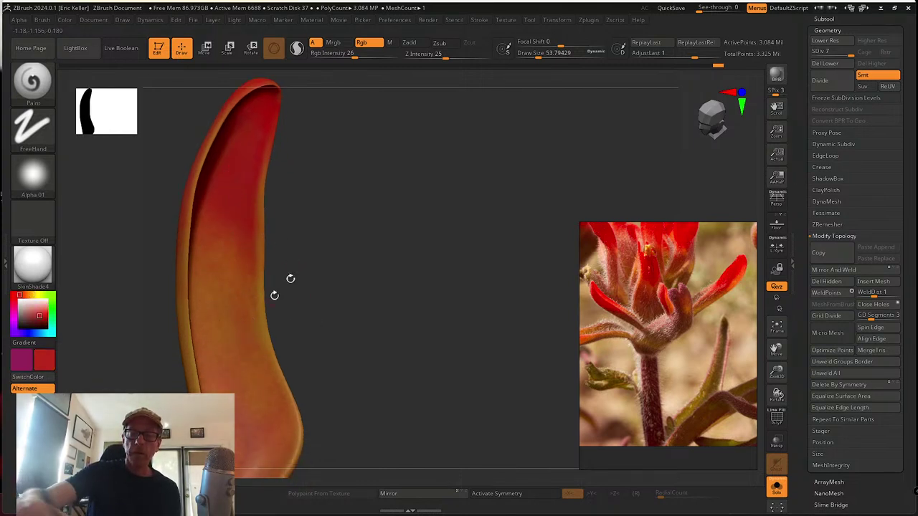
left_click_drag(291, 278, 235, 217)
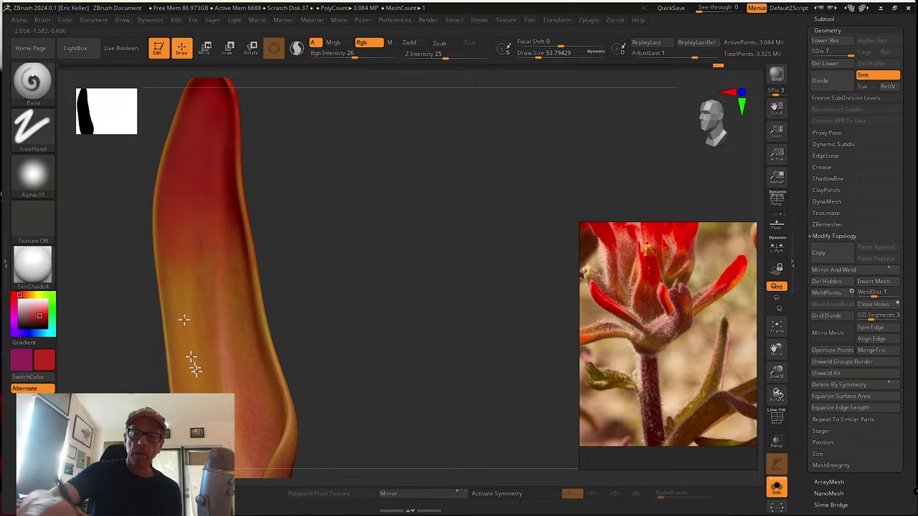
key("s")
left_click_drag(191, 264, 199, 265)
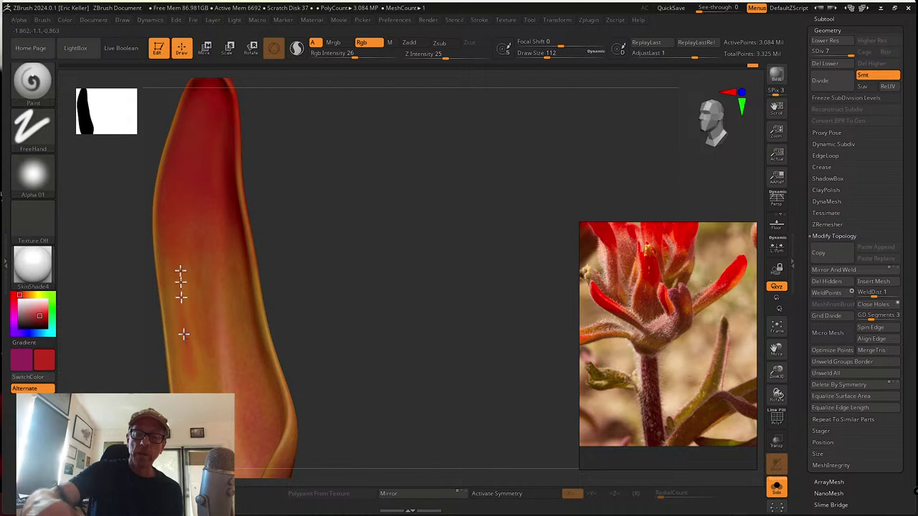
left_click_drag(189, 359, 201, 322)
left_click_drag(172, 283, 183, 245, "shift")
Extend the soft red streaks along the petal's inner face from the tip farther toward the base
left_click_drag(269, 274, 284, 274)
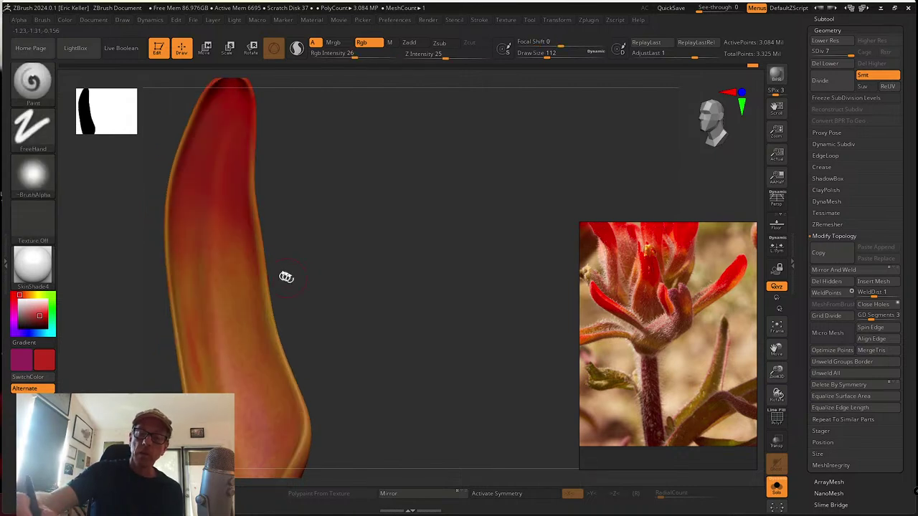
right_click_drag(258, 320, 241, 187)
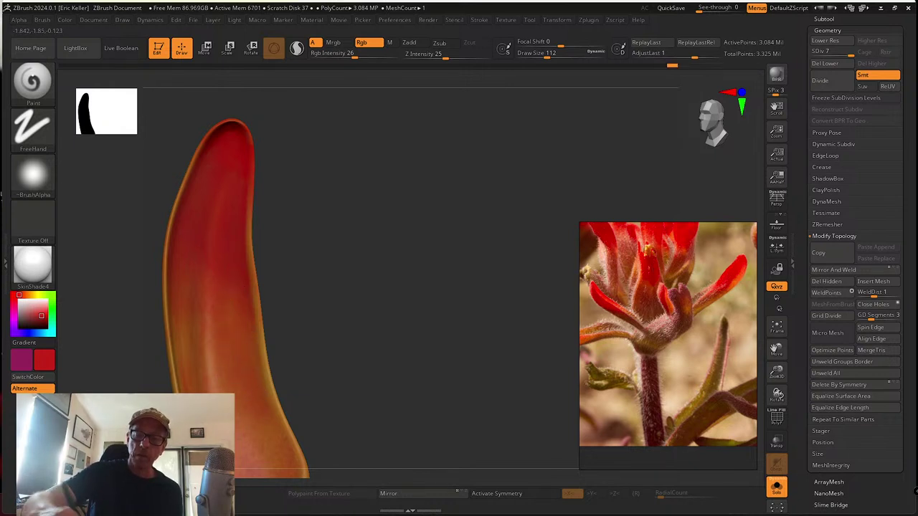
right_click_drag(245, 394, 286, 287)
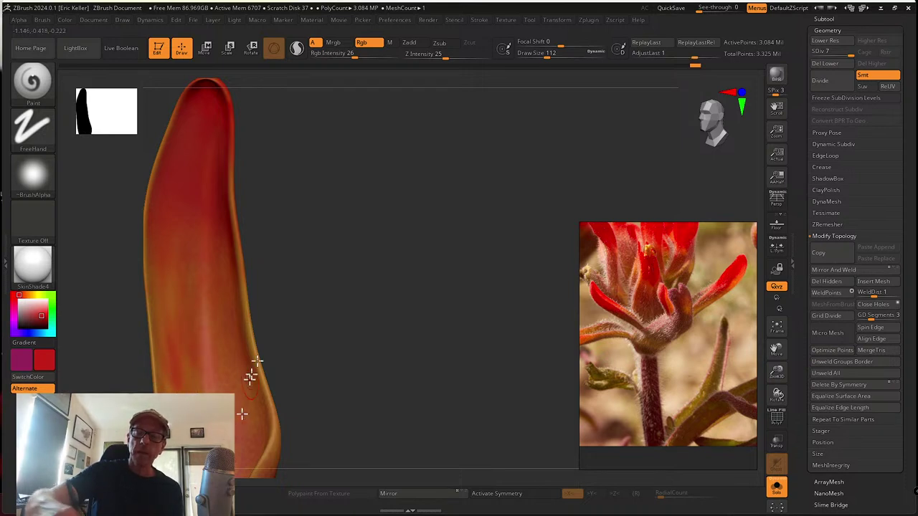
Paint soft red streaks down the petal's outer face to blend the red tip into the orange middle
right_click_drag(250, 375, 272, 221)
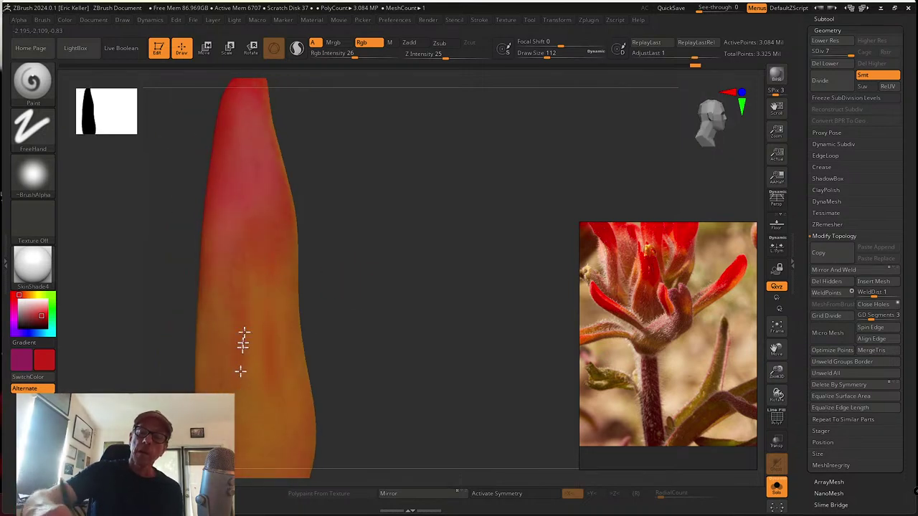
right_click_drag(277, 324, 315, 285)
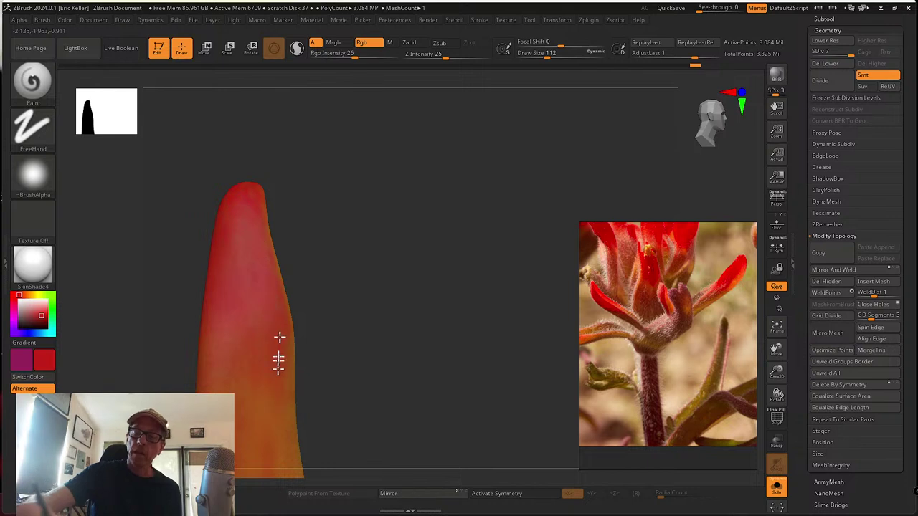
right_click_drag(256, 447, 256, 235)
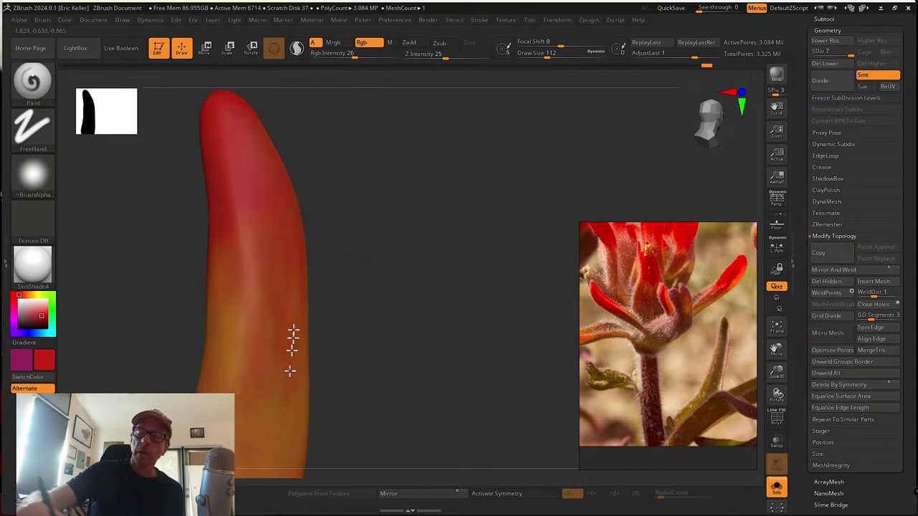
Paint soft red streaks down the petal's outer surface, blending the red tip into the orange lower part
mouse_move(240, 234)
left_mouse_down()
mouse_move(211, 301)
mouse_move(239, 333)
mouse_move(239, 357)
left_mouse_up()
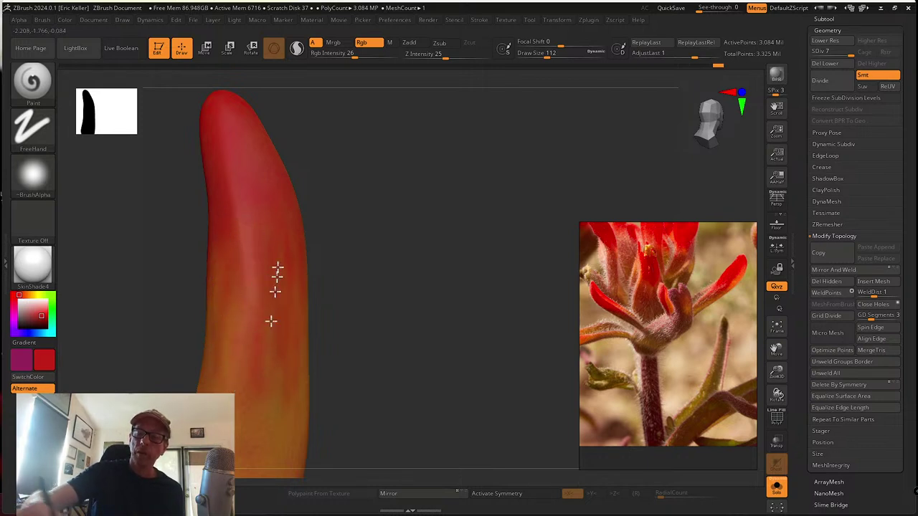
right_click_drag(303, 272, 244, 259)
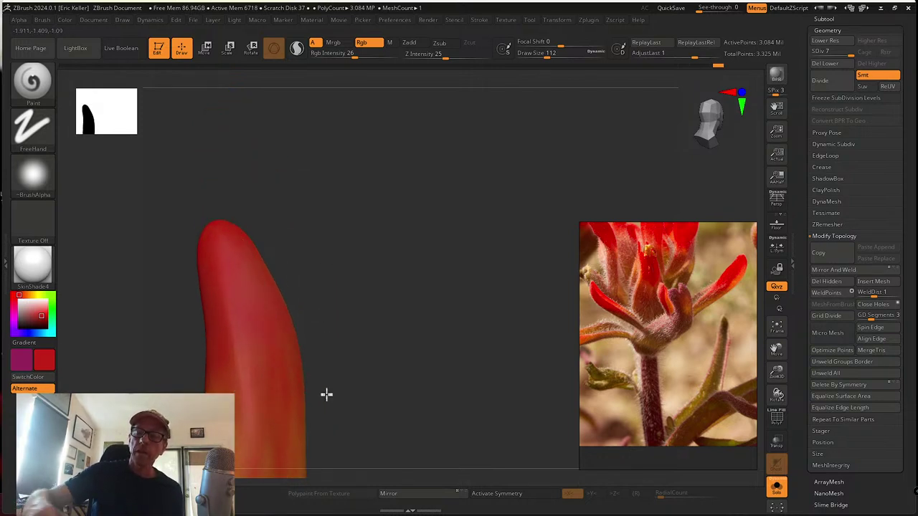
right_click_drag(326, 394, 279, 268)
mouse_move(289, 285)
left_mouse_down()
mouse_move(266, 344)
mouse_move(266, 451)
left_mouse_up()
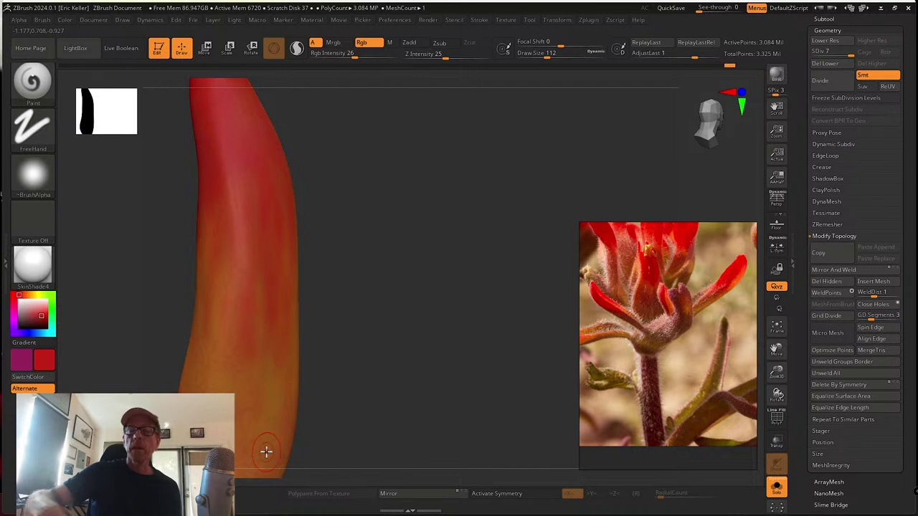
Activate surface noise on the petal and move the reference photo clear of the noise preview
right_click_drag(466, 391, 484, 408)
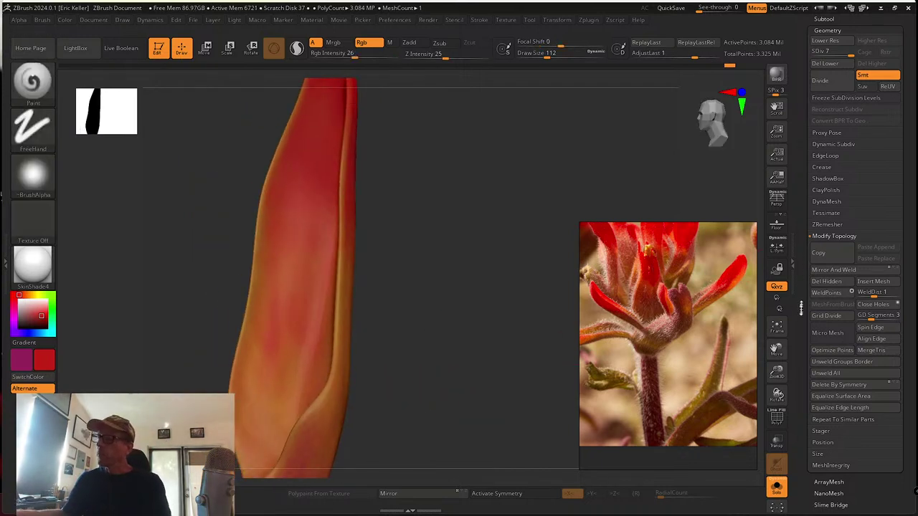
left_click_drag(801, 308, 802, 250)
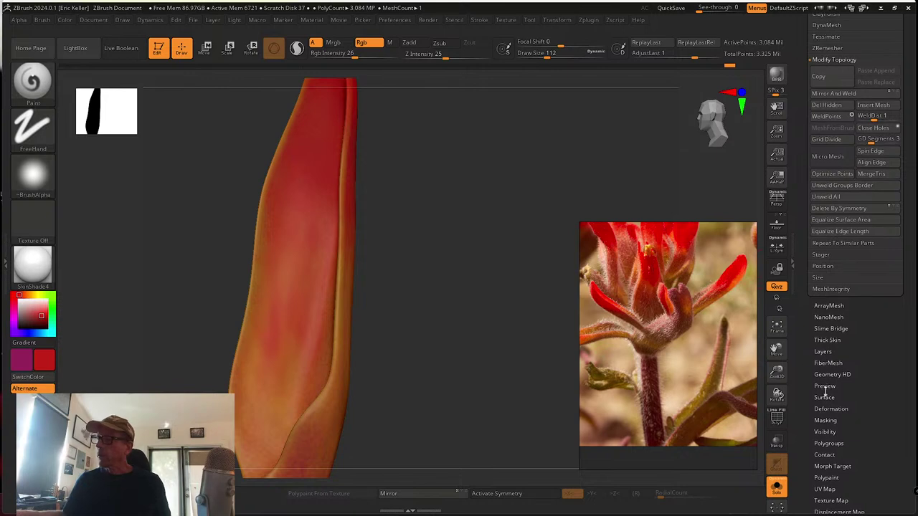
left_click(825, 396)
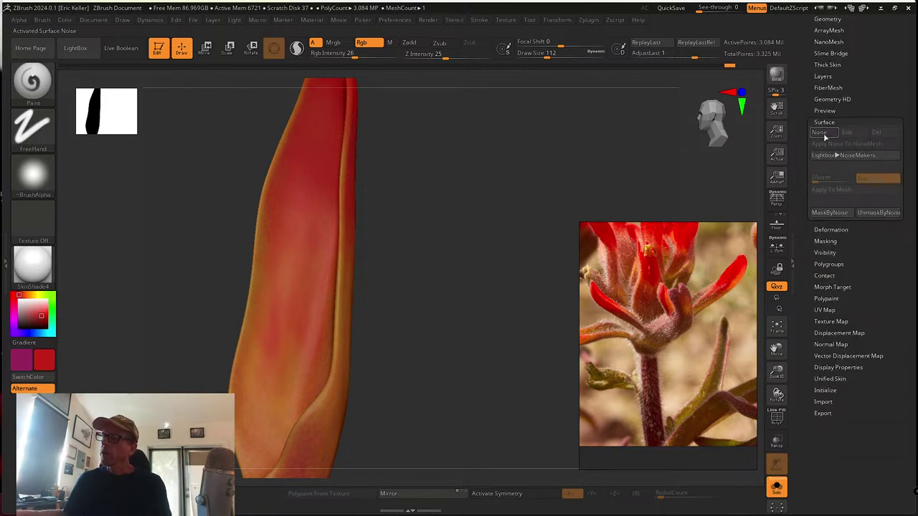
left_click(823, 135)
left_click_drag(687, 247, 405, 231)
Set the noise scale to about 42.96 and shape the noise curve with a middle peak followed by a dip
left_click_drag(677, 252, 759, 316)
left_click_drag(631, 208, 719, 254, "alt")
left_click_drag(834, 337, 822, 330)
left_click_drag(816, 162, 848, 162)
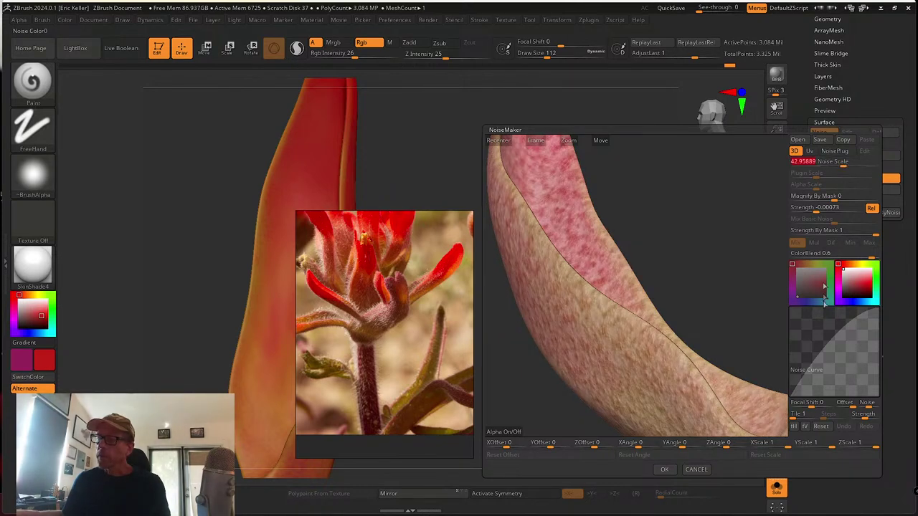
left_click_drag(852, 320, 849, 362)
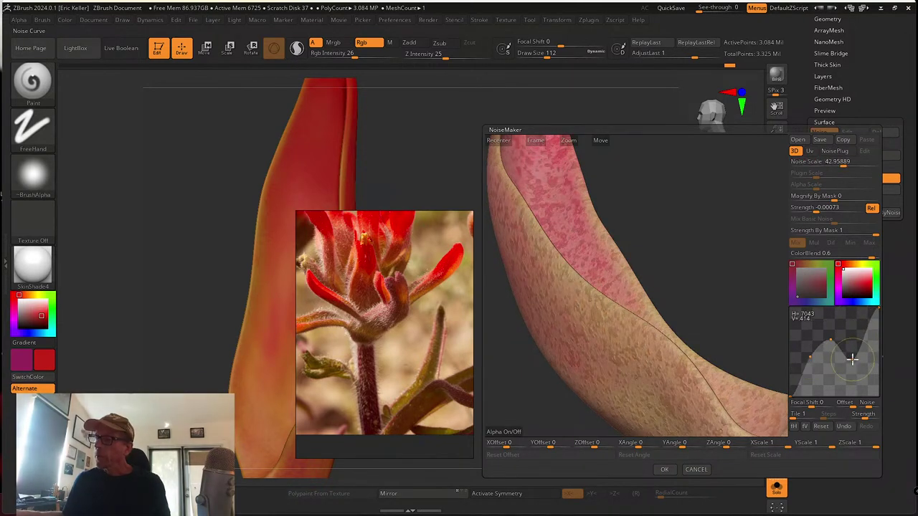
Add a Maxon Noise plug-in to the surface noise and set its noise type to Naki
left_click(834, 151)
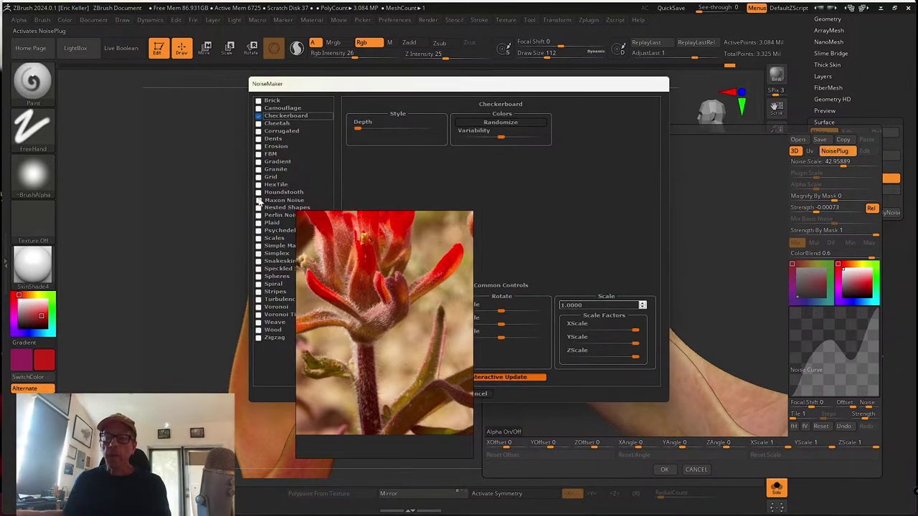
left_click(281, 199)
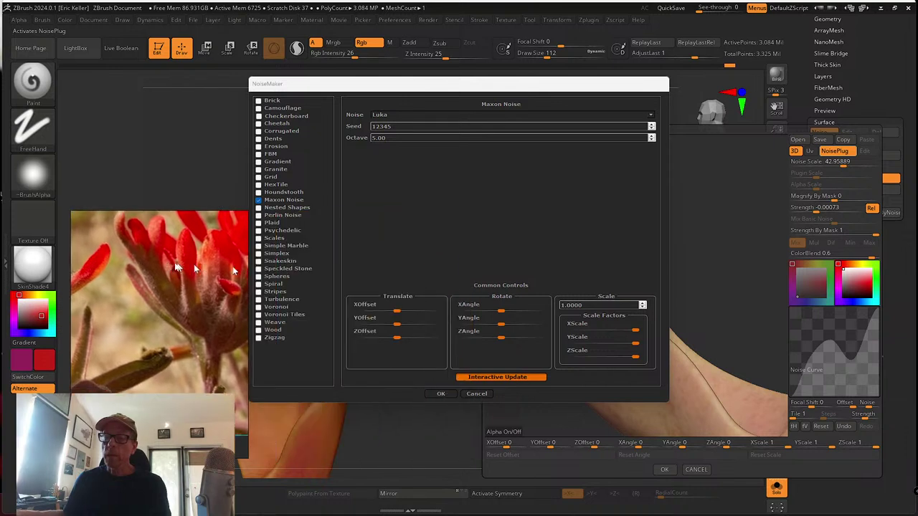
left_click(408, 115)
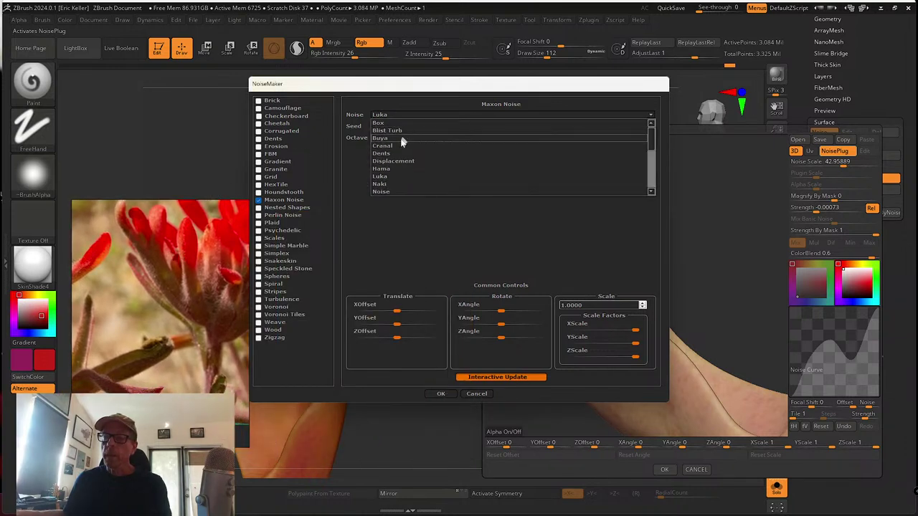
left_click(398, 185)
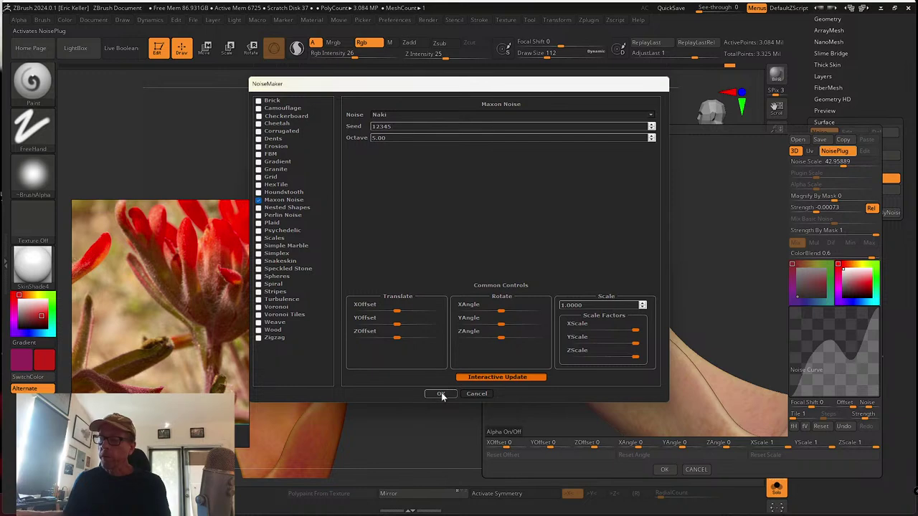
left_click(441, 393)
Raise the noise curve's peak and dip for a more blotchy pattern, and accept the surface noise
left_click_drag(648, 272, 645, 289)
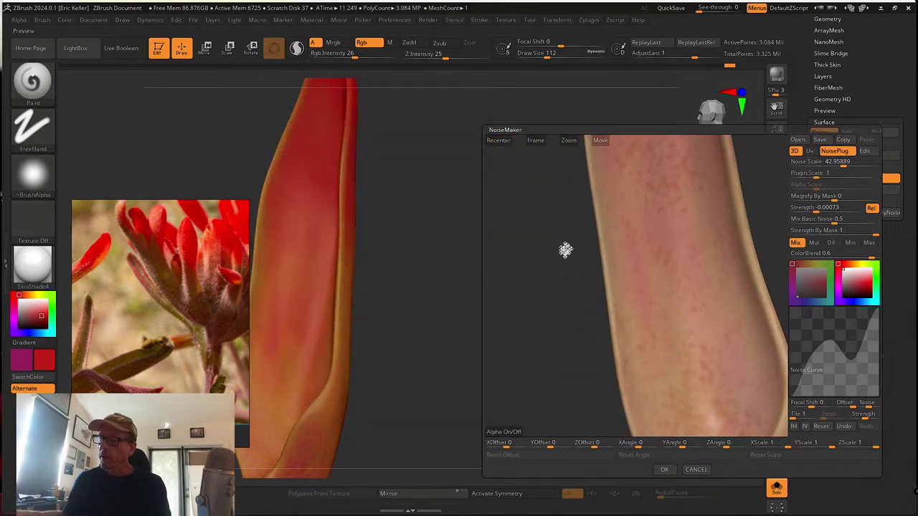
left_click_drag(566, 250, 574, 314)
left_click_drag(829, 338, 825, 327)
left_click_drag(853, 359, 853, 334)
left_click(665, 469)
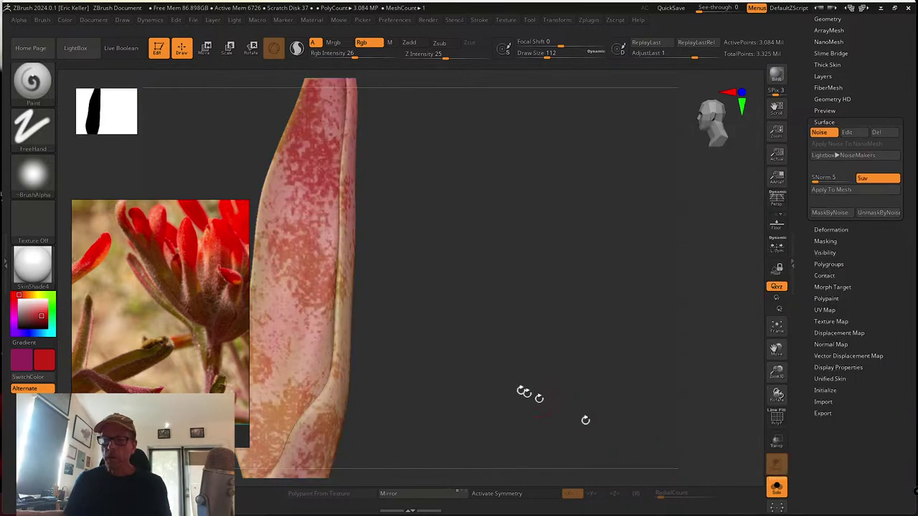
Convert the surface noise into a mask on the petal, invert the mask and hide its display
left_click_drag(498, 323, 587, 311)
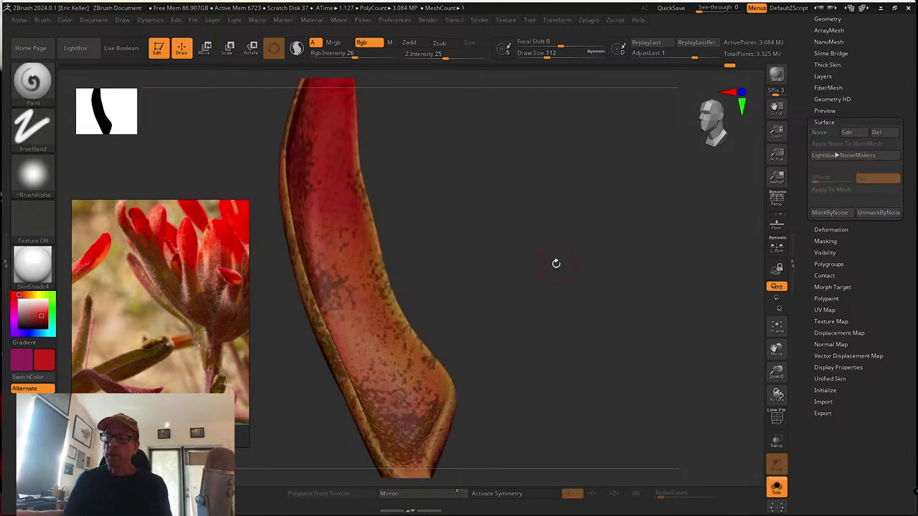
left_click_drag(556, 264, 544, 299)
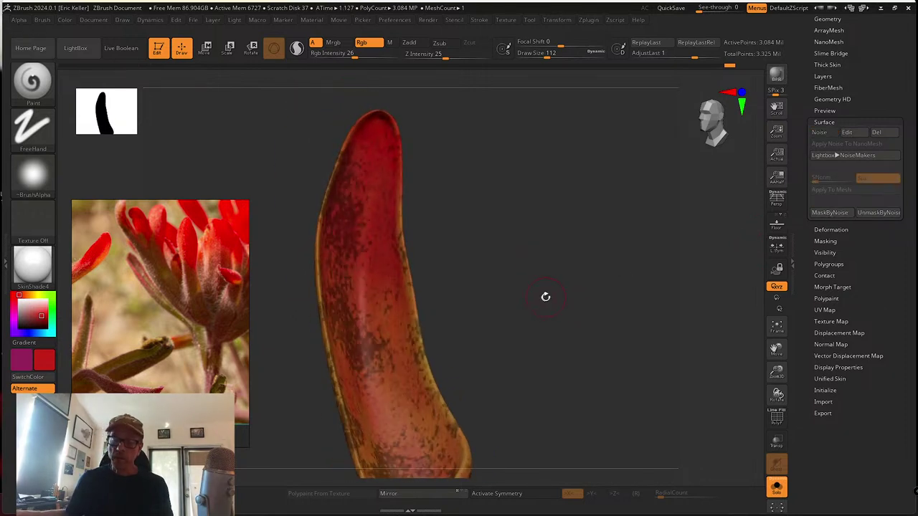
key("ctrl")
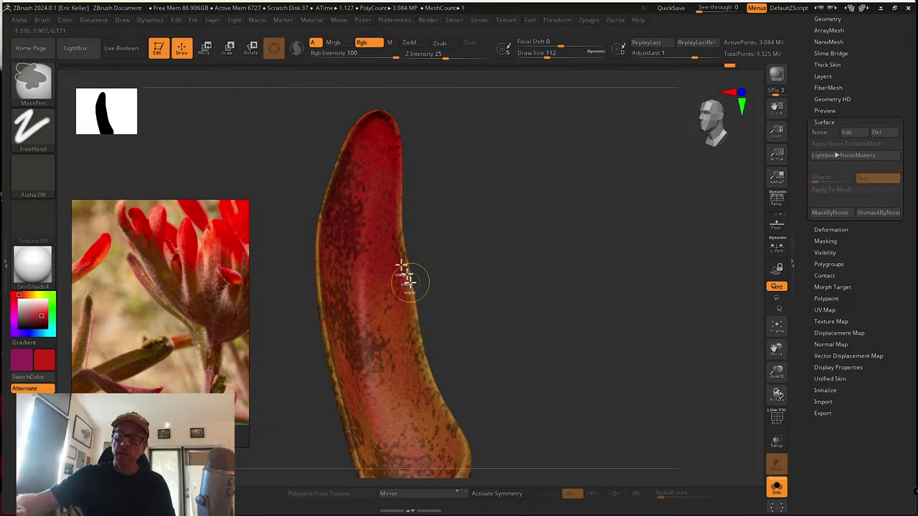
key("ctrl+i")
key("ctrl+z")
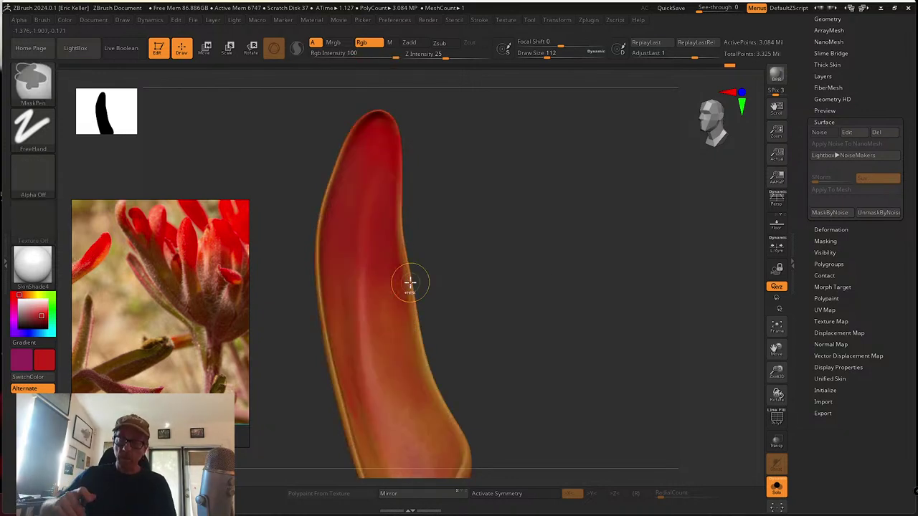
Darken the paint colour to a deep red and paint mottled patches along the petal's inner surface
left_click_drag(41, 310, 39, 320)
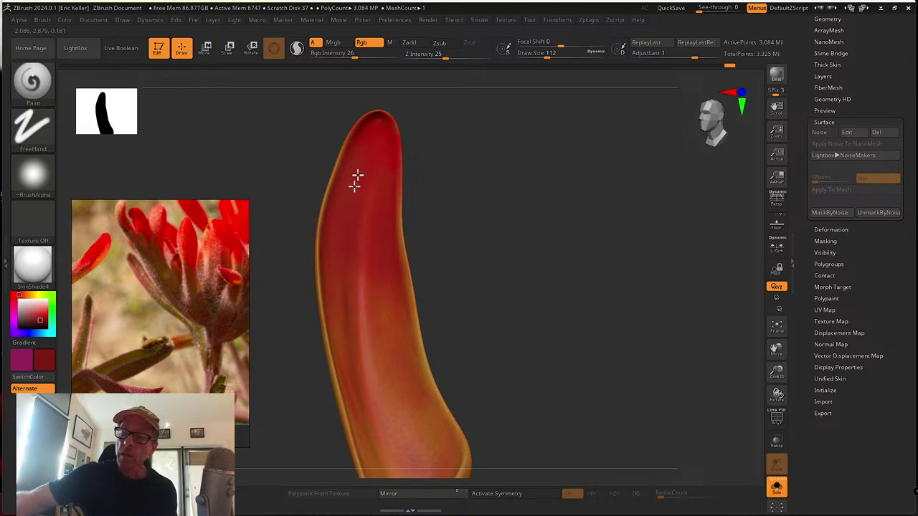
left_click_drag(434, 268, 339, 194)
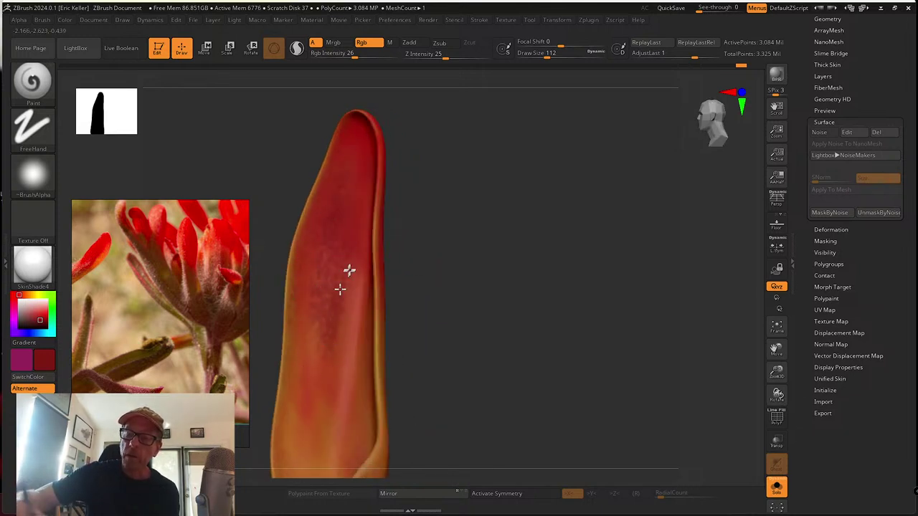
left_click_drag(388, 317, 437, 295)
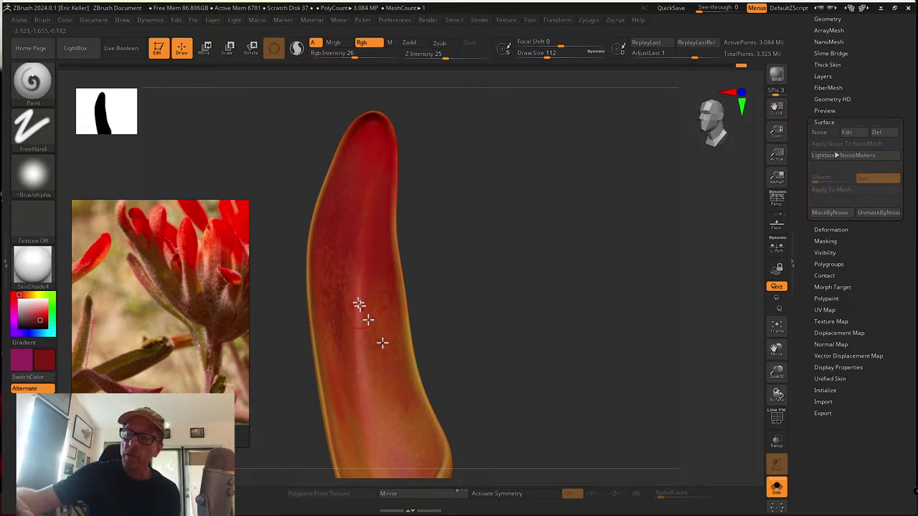
left_click_drag(412, 284, 361, 309)
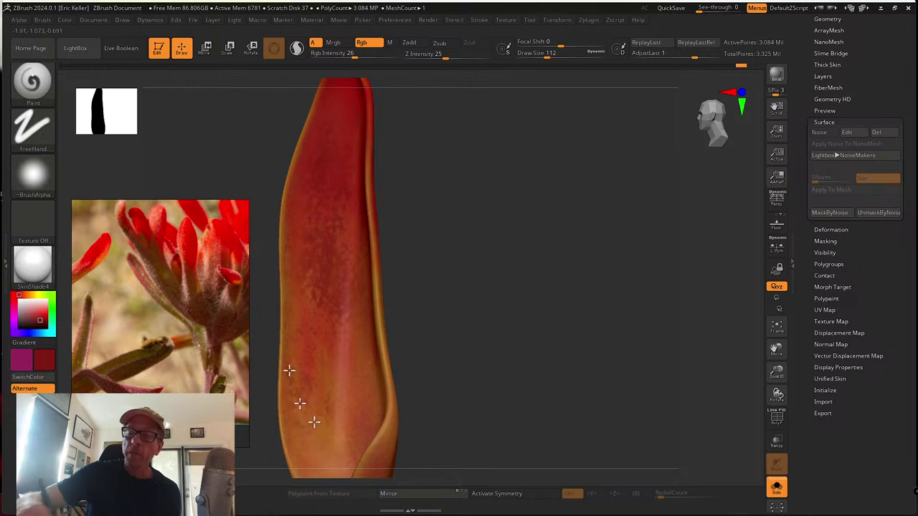
right_click_drag(314, 421, 387, 287)
right_click_drag(413, 435, 437, 343)
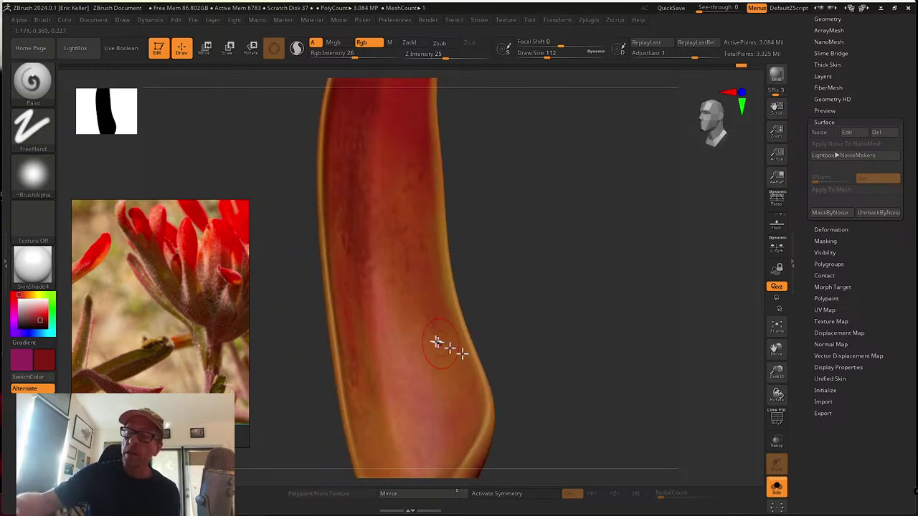
key("f")
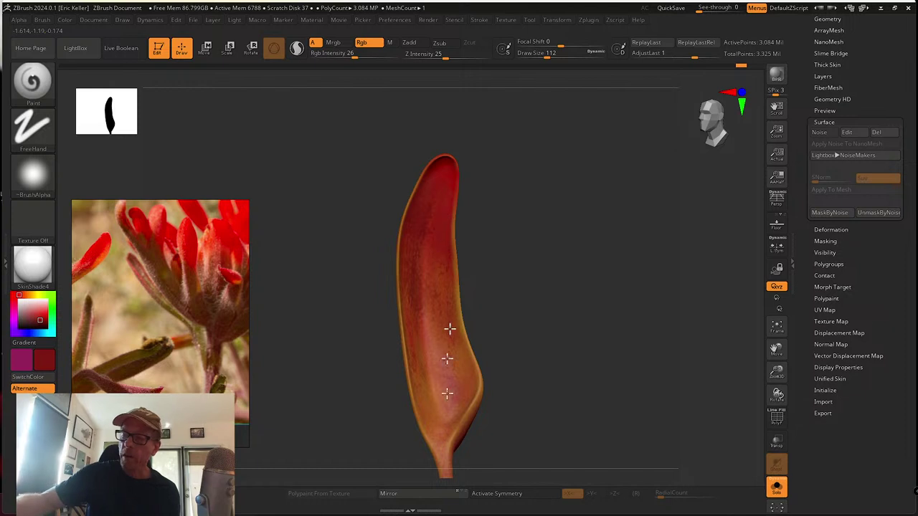
left_click_drag(482, 363, 482, 398)
Sample an orange-brown from the petal, enlarge the draw size to about 182, and paint mottling over the inner and outer surfaces
key("c")
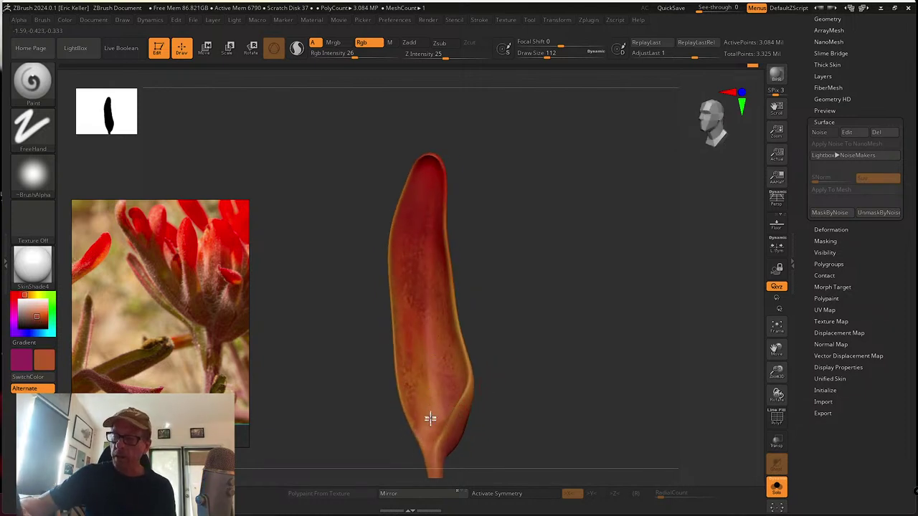
key("s")
left_click_drag(469, 340, 476, 341)
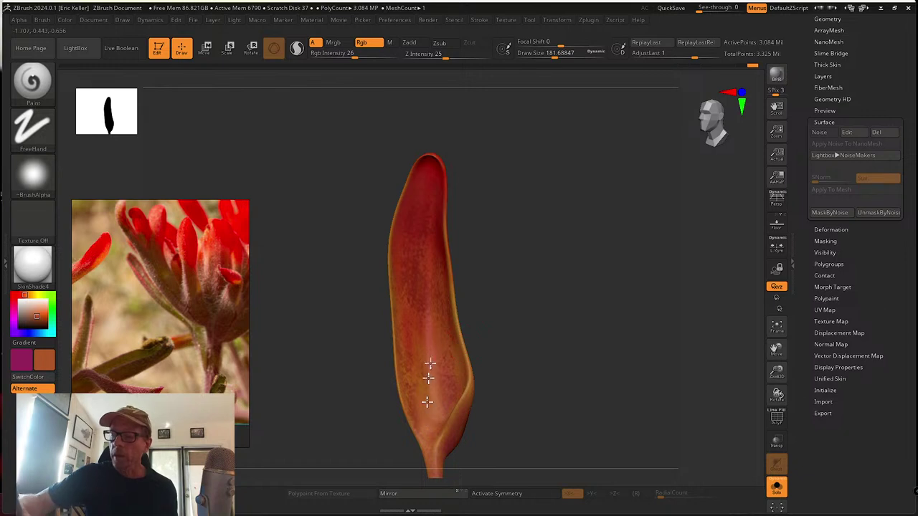
left_click_drag(473, 295, 399, 239)
mouse_move(398, 316)
left_mouse_down()
mouse_move(399, 229)
mouse_move(410, 235)
mouse_move(413, 332)
left_mouse_up()
right_click_drag(414, 331, 410, 199)
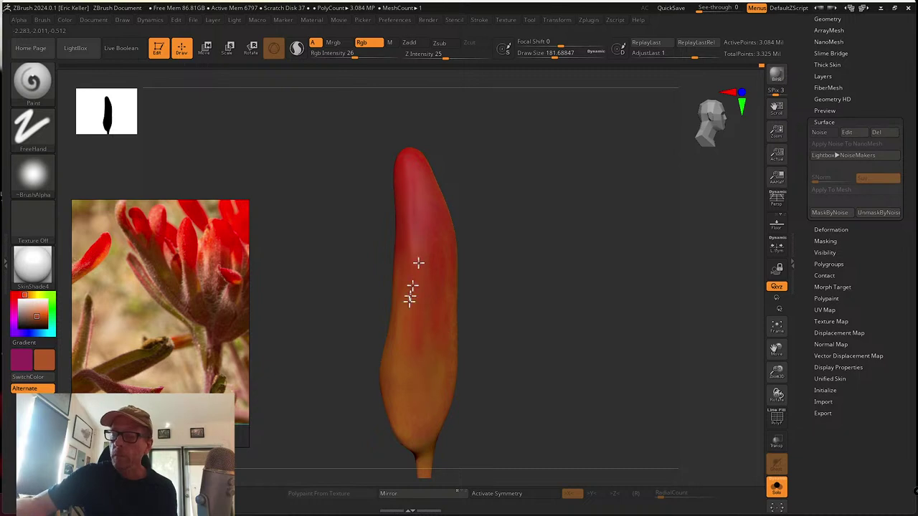
right_click_drag(438, 430, 441, 274)
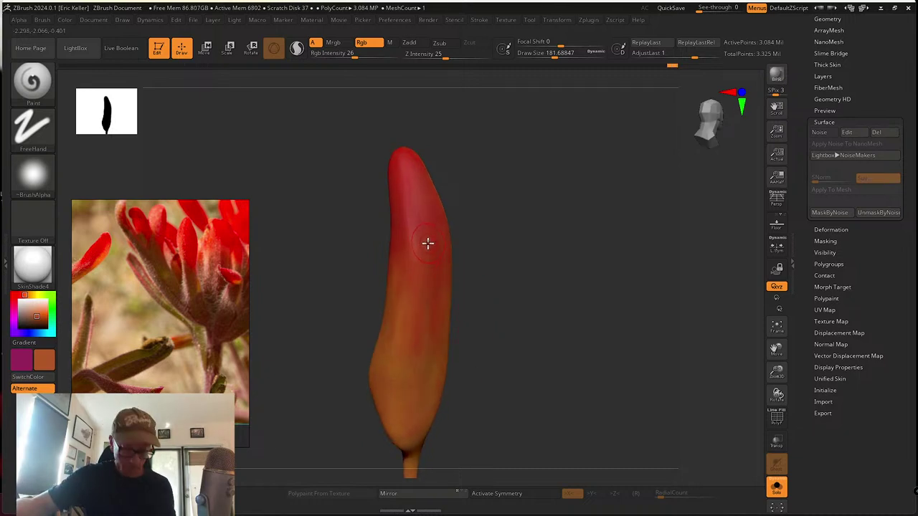
Sample an orange-red from the petal and paint subtle mottling down its outer surface to the base
key("c")
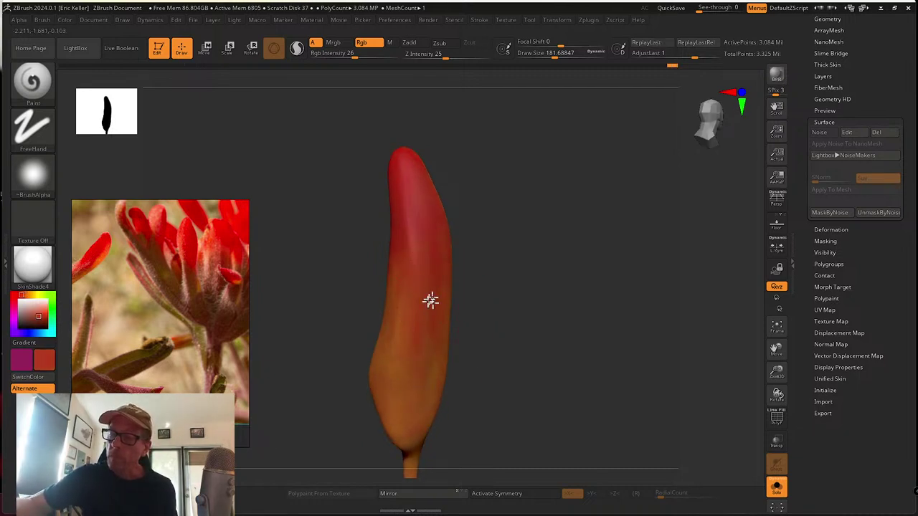
right_click_drag(406, 458, 468, 417)
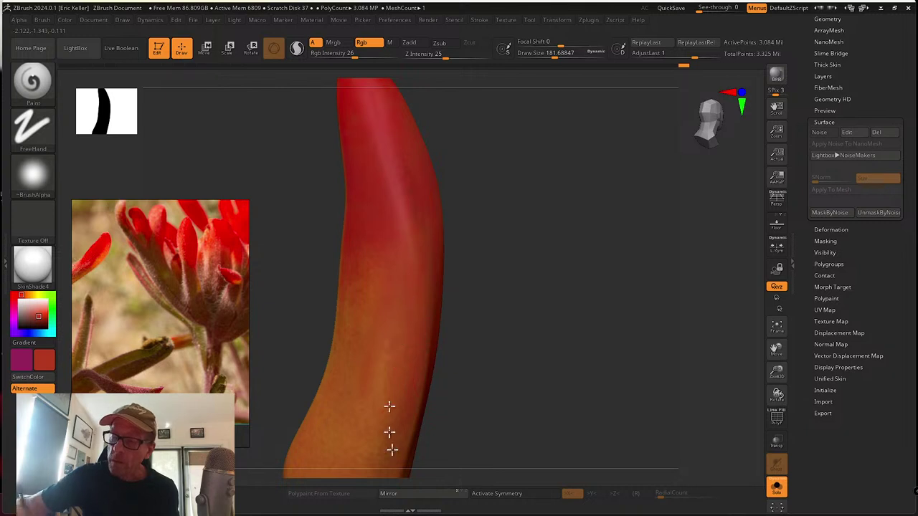
right_click_drag(392, 287, 466, 301)
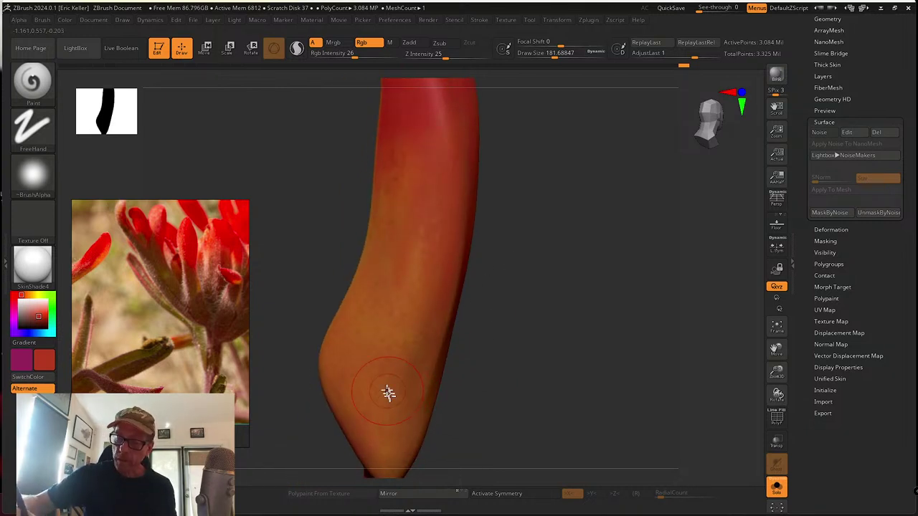
Change the paint colour to a yellow-orange and paint light speckles where red meets orange on the petal's outer surface
mouse_move(38, 312)
left_mouse_down()
mouse_move(29, 295)
mouse_move(38, 314)
left_mouse_up()
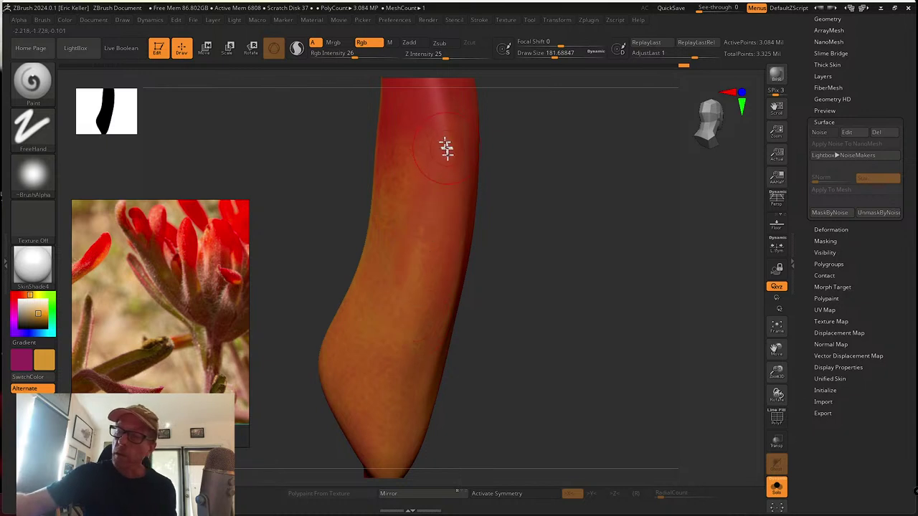
right_click_drag(469, 254, 430, 350)
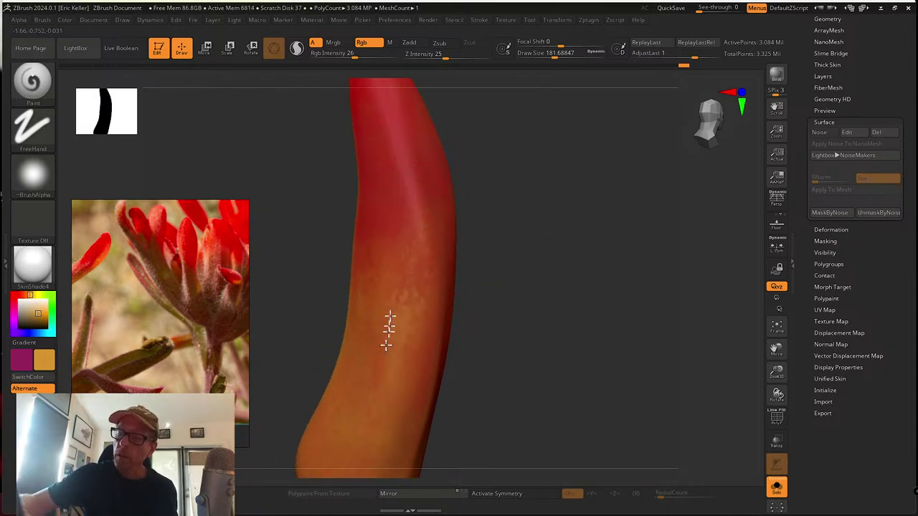
key("shift")
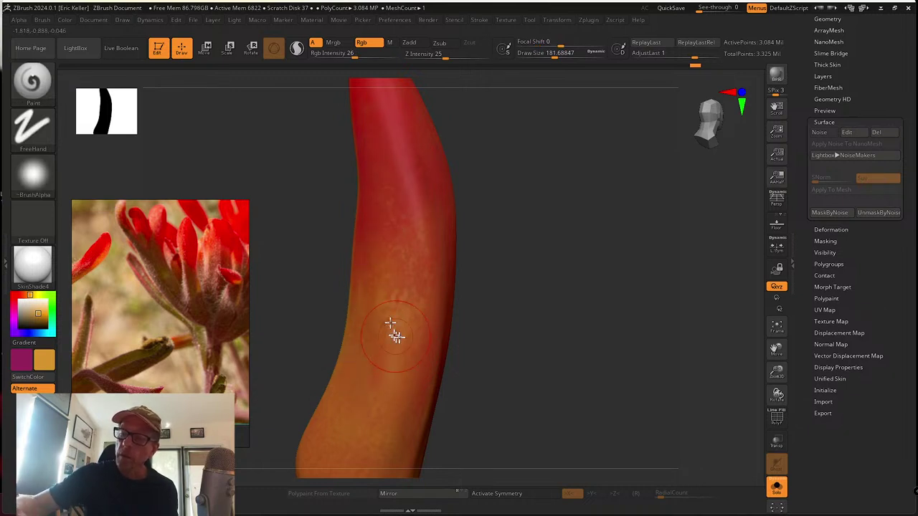
mouse_move(487, 315)
left_mouse_down()
mouse_move(431, 195)
mouse_move(488, 226)
mouse_move(444, 253)
mouse_move(416, 221)
mouse_move(442, 229)
mouse_move(416, 224)
left_mouse_up()
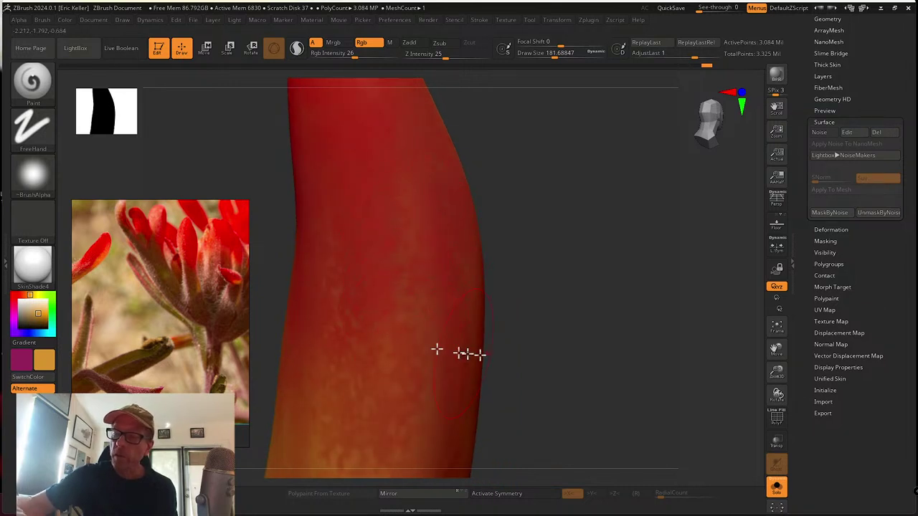
Paint yellow-orange mottling along the petal's side and down its outer surface to the base
left_click_drag(437, 350, 473, 256)
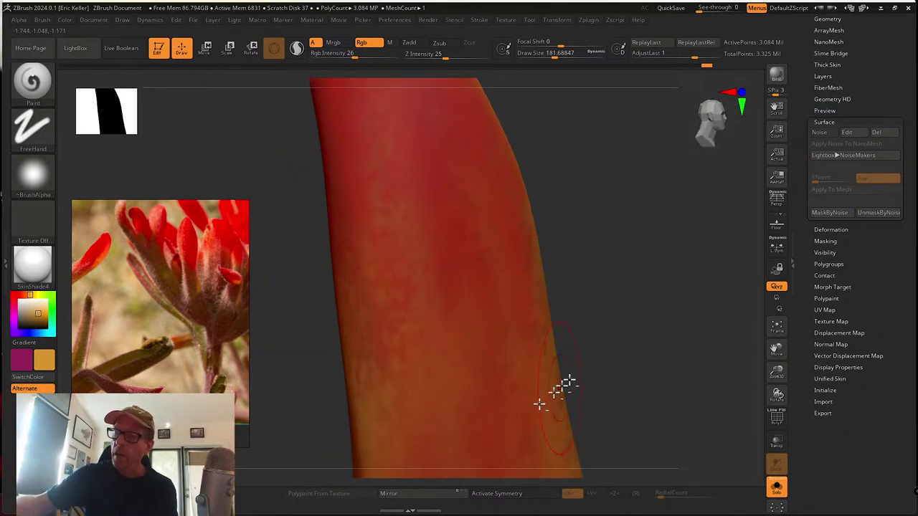
left_click_drag(566, 383, 494, 306)
left_click_drag(559, 377, 447, 311)
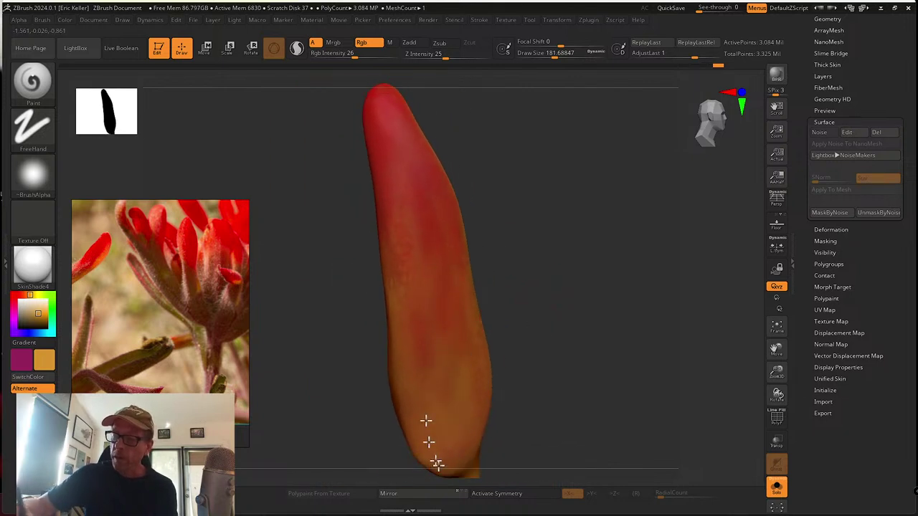
left_click_drag(436, 468, 459, 377)
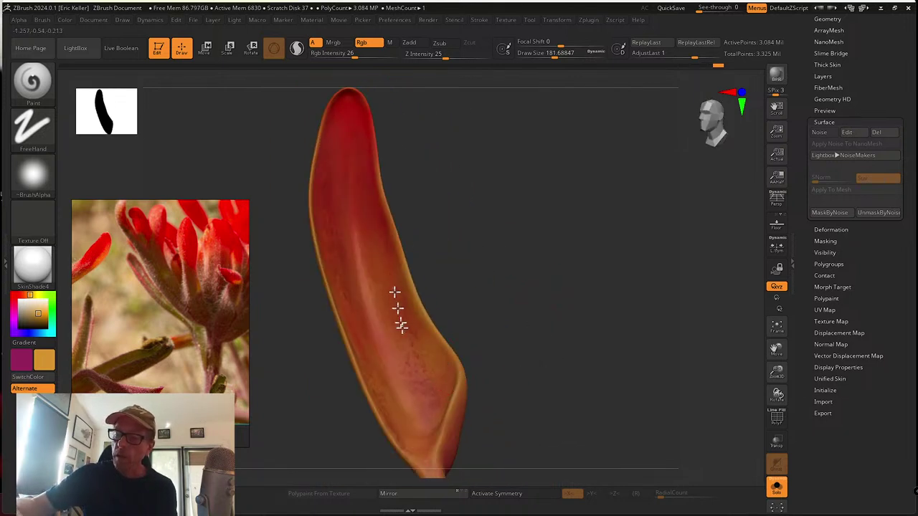
Paint yellow-orange mottling over the petal's inner surface, from the rolled edge near the base up towards the tip
left_click_drag(376, 179, 393, 194)
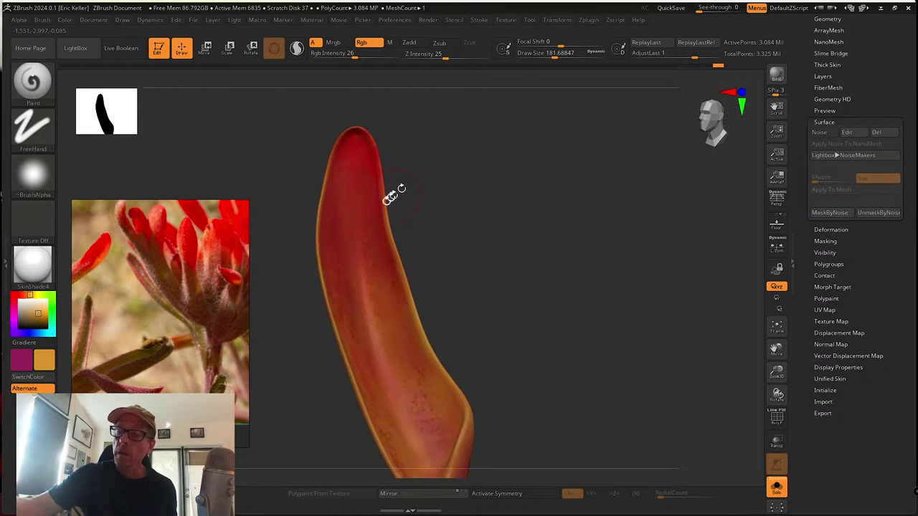
left_click_drag(439, 337, 460, 328)
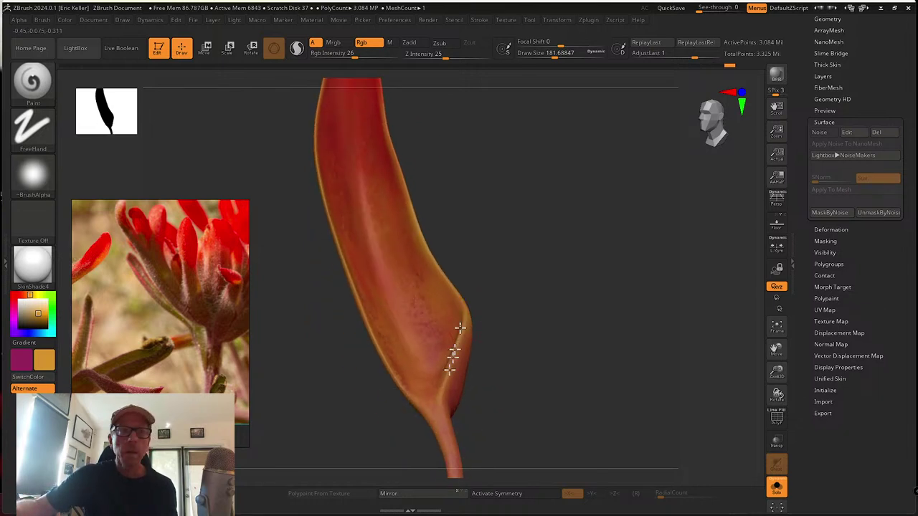
left_click_drag(451, 426, 470, 293)
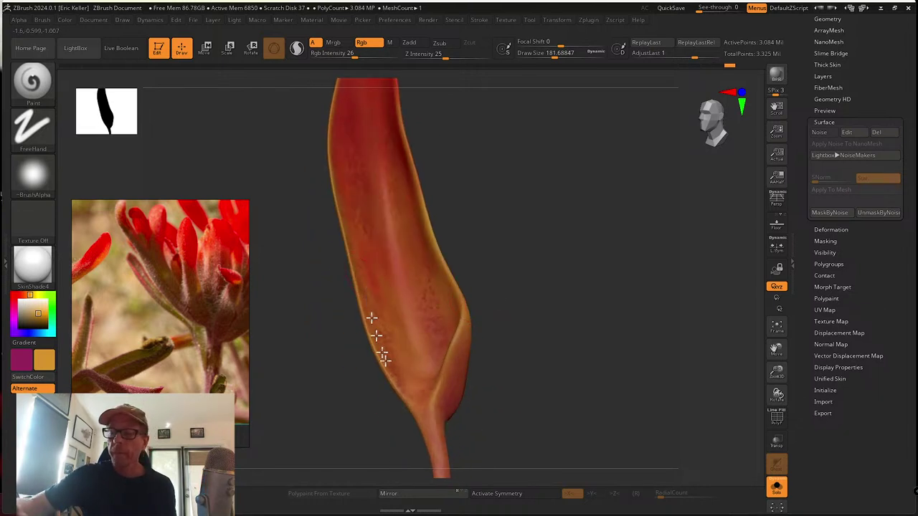
left_click_drag(450, 350, 486, 404)
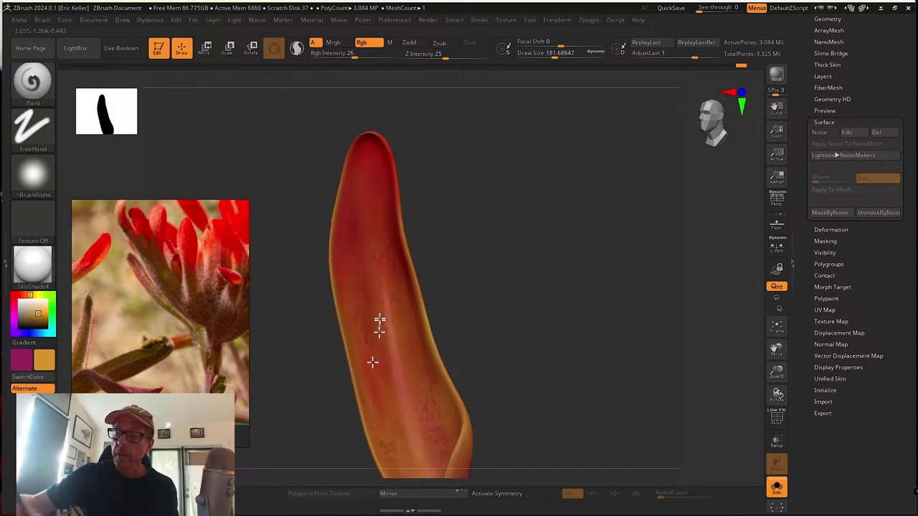
key("ctrl")
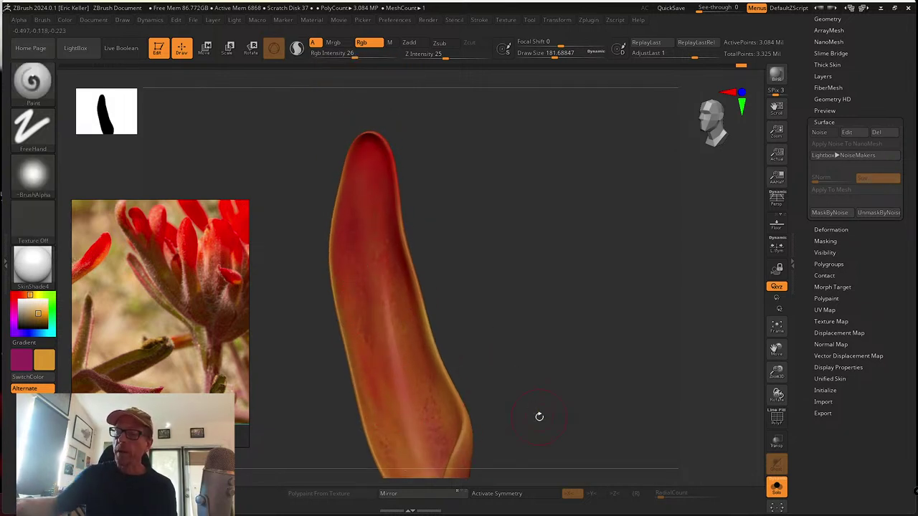
Move the reference photo to the petal's other side and set the paint brush's alpha to Alpha 40
mouse_move(193, 277)
left_mouse_down()
mouse_move(536, 265)
mouse_move(608, 251)
mouse_move(662, 307)
left_mouse_up()
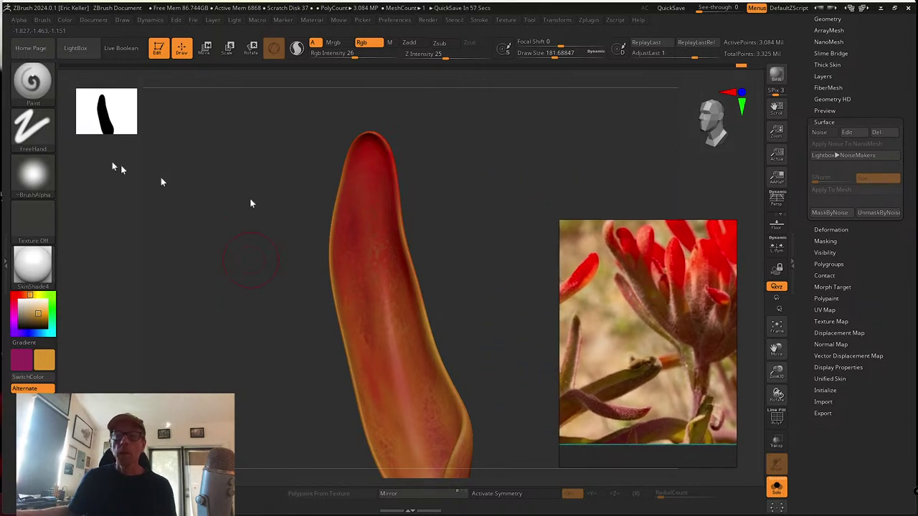
left_click(32, 175)
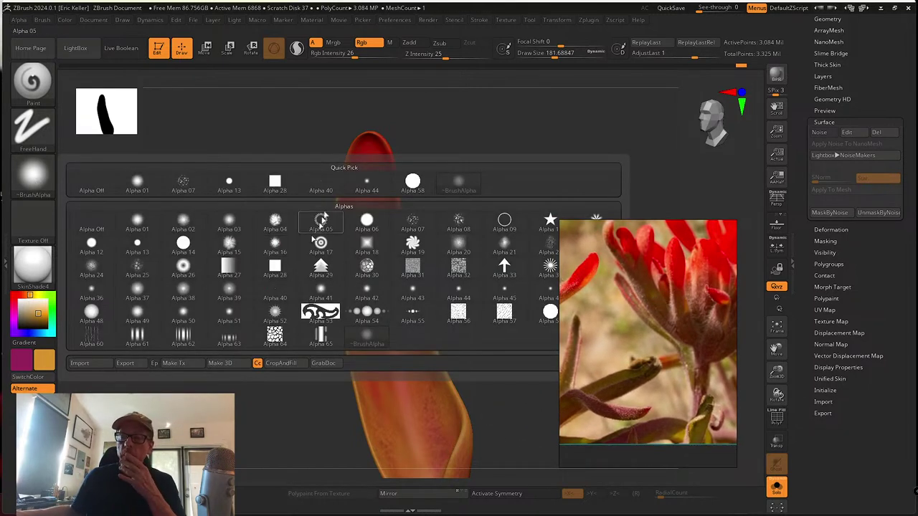
left_click(329, 186)
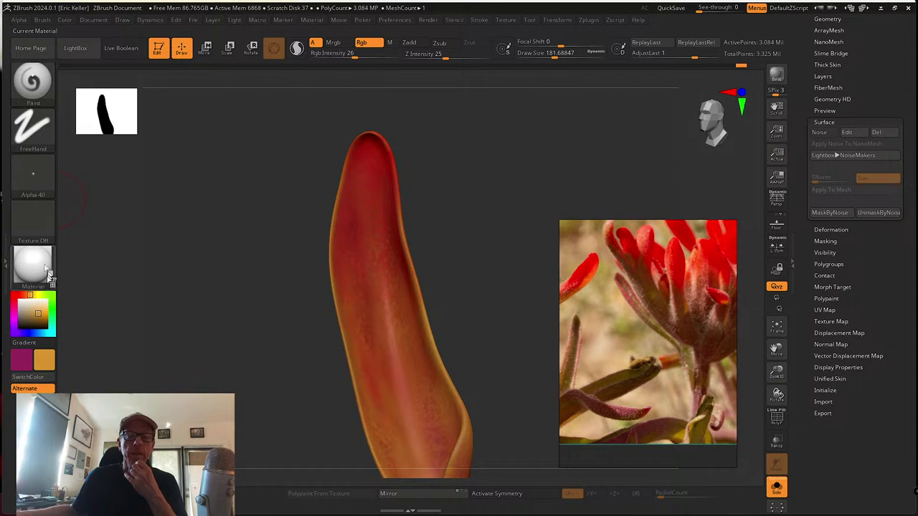
Set the paint colour to a very dark red, the RGB intensity to 57 and the stroke type to Spray
mouse_move(34, 310)
left_mouse_down()
mouse_move(42, 322)
mouse_move(14, 295)
left_mouse_up()
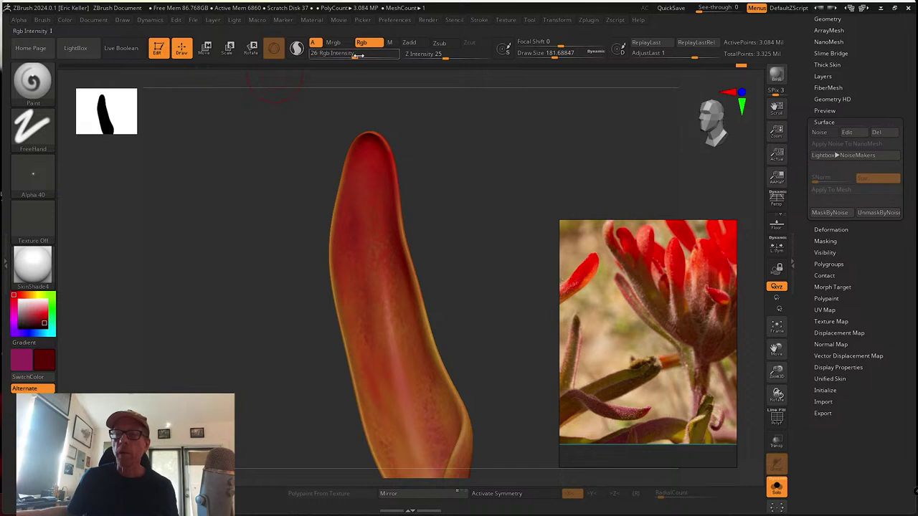
left_click_drag(357, 56, 375, 56)
left_click(32, 127)
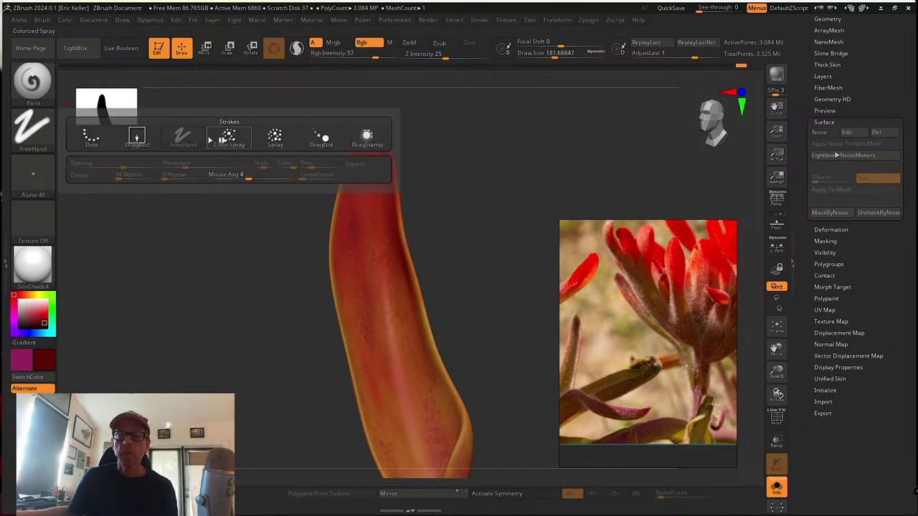
left_click(275, 136)
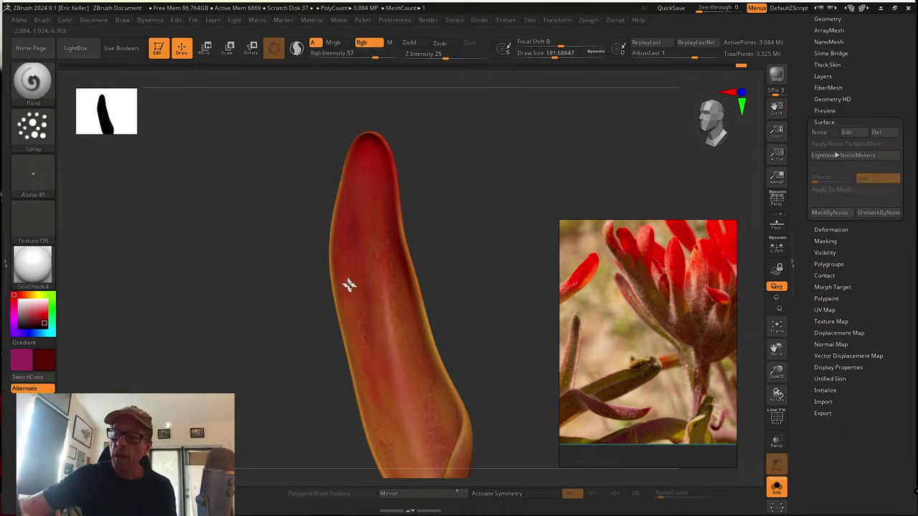
Reduce the draw size to about 59, set the RGB intensity to 91, and spray dark red speckles inside the petal's tip
left_click_drag(430, 208, 439, 276, "alt")
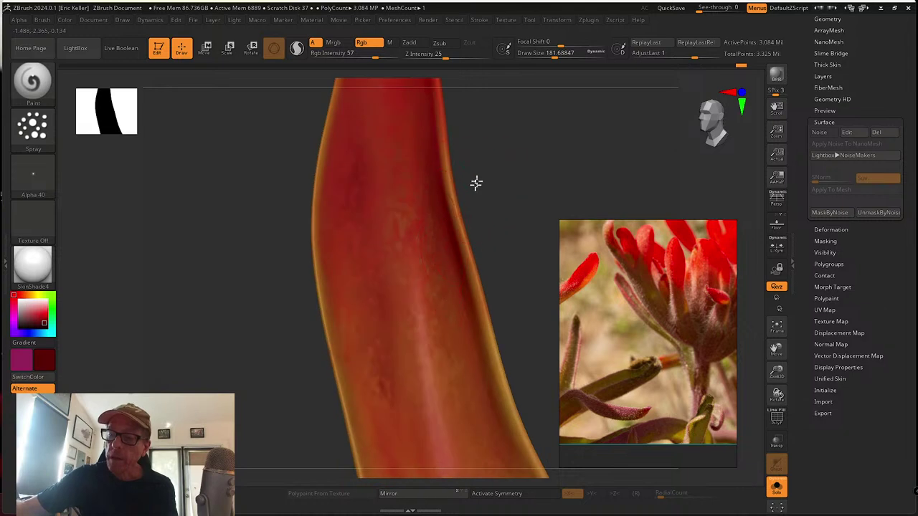
left_click_drag(475, 182, 394, 369, "alt")
key("s")
key("s")
left_click_drag(342, 274, 334, 273)
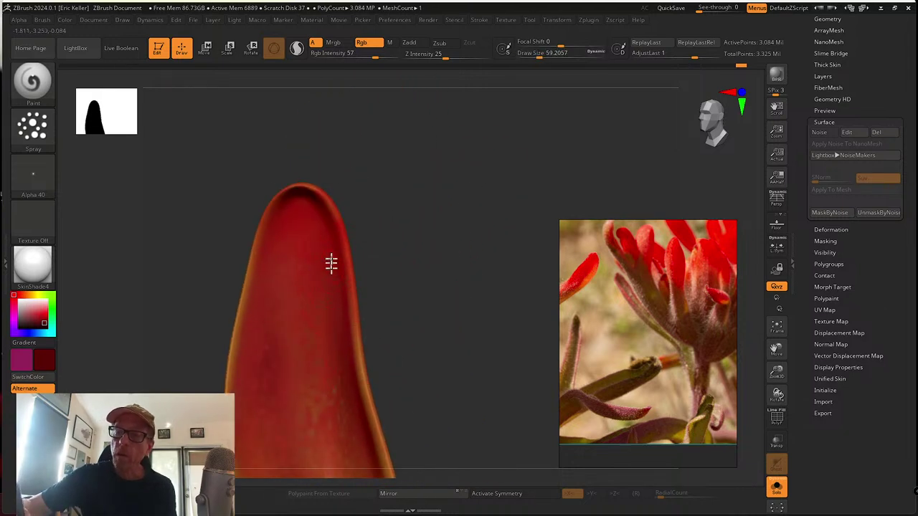
left_click_drag(375, 55, 391, 56)
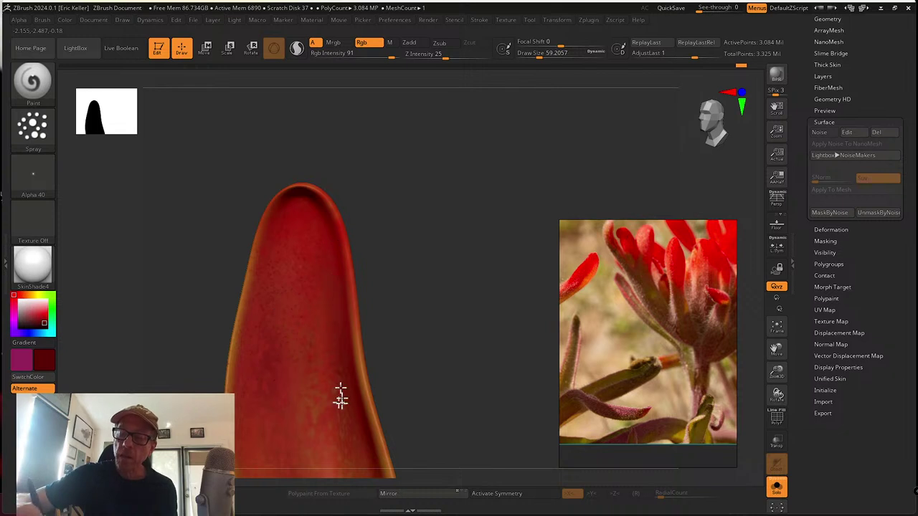
right_click_drag(349, 389, 316, 261, "alt")
mouse_move(315, 262)
left_mouse_down("shift")
mouse_move(303, 199)
mouse_move(280, 202)
left_mouse_up("shift")
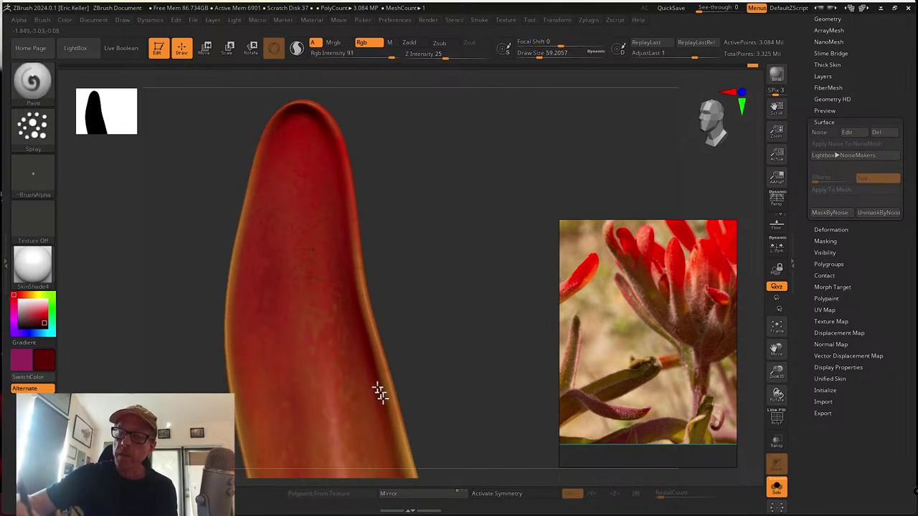
Spray dark red speckles over the upper half of the petal's inner surface and along its rim, and smooth them lightly
right_click_drag(372, 393, 371, 289)
key("shift")
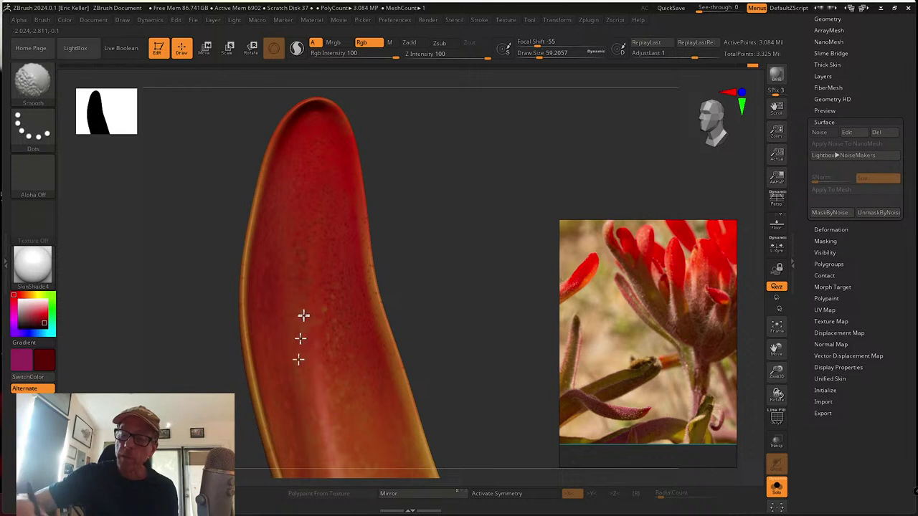
right_click_drag(404, 348, 348, 266)
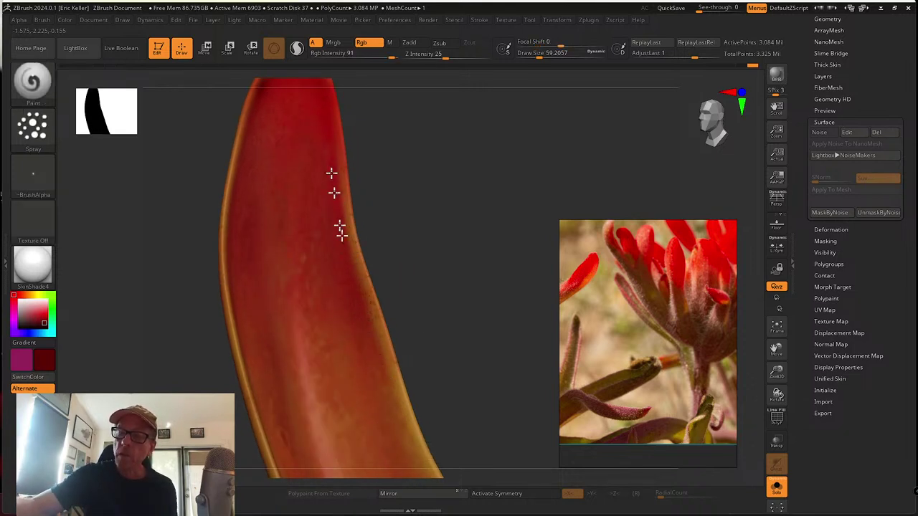
mouse_move(342, 236)
left_mouse_down("shift")
mouse_move(379, 332)
mouse_move(362, 392)
left_mouse_up("shift")
left_click_drag(329, 305, 353, 429)
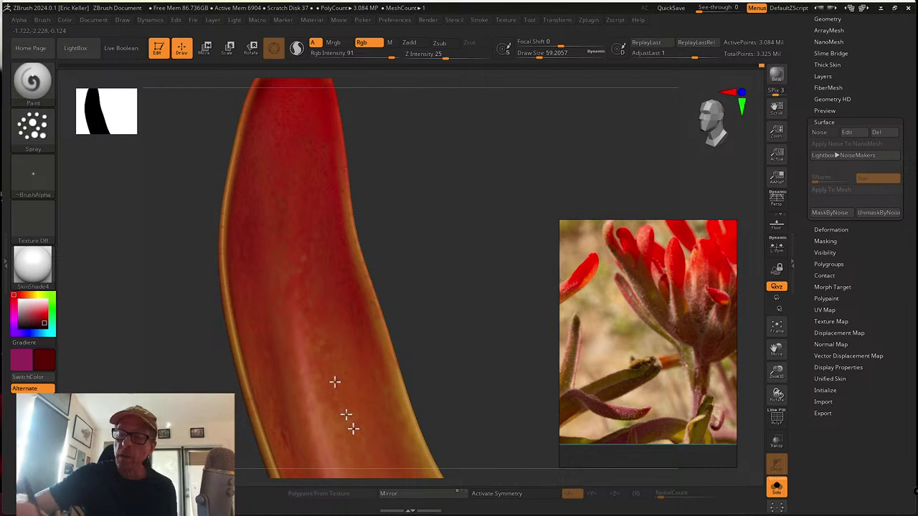
Spray and soften dark red speckles around the middle of the petal's inner surface and along both edges
right_click_drag(318, 359, 325, 302)
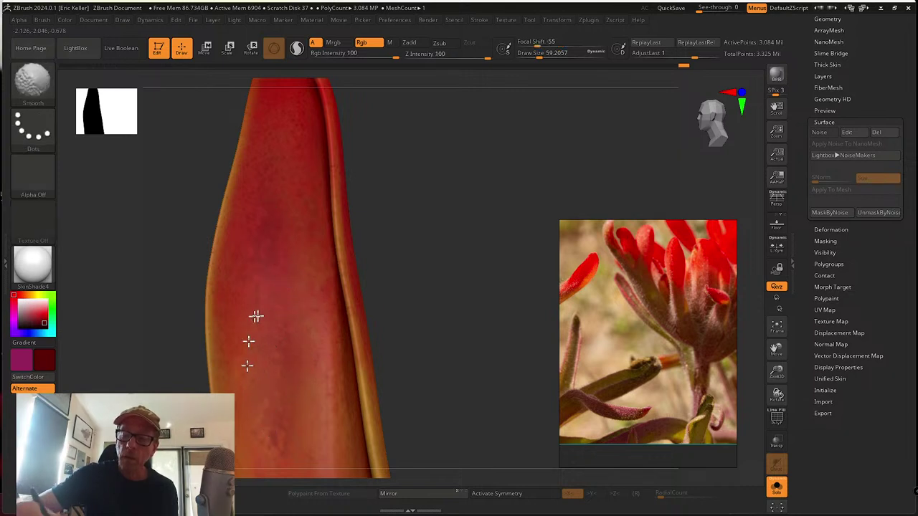
left_click_drag(401, 305, 387, 288)
mouse_move(347, 356)
left_mouse_down()
mouse_move(305, 294)
mouse_move(310, 343)
mouse_move(298, 327)
mouse_move(306, 357)
left_mouse_up()
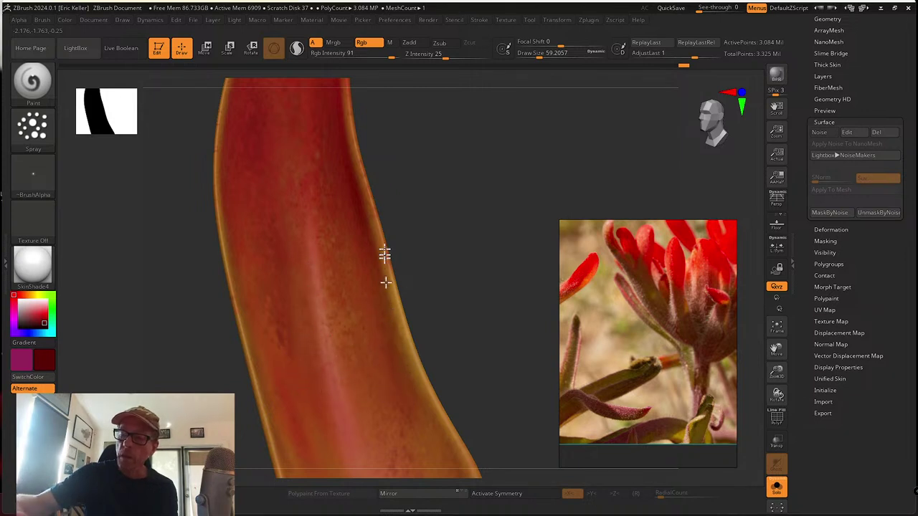
mouse_move(334, 263)
left_mouse_down("shift")
mouse_move(317, 326)
mouse_move(318, 388)
left_mouse_up("shift")
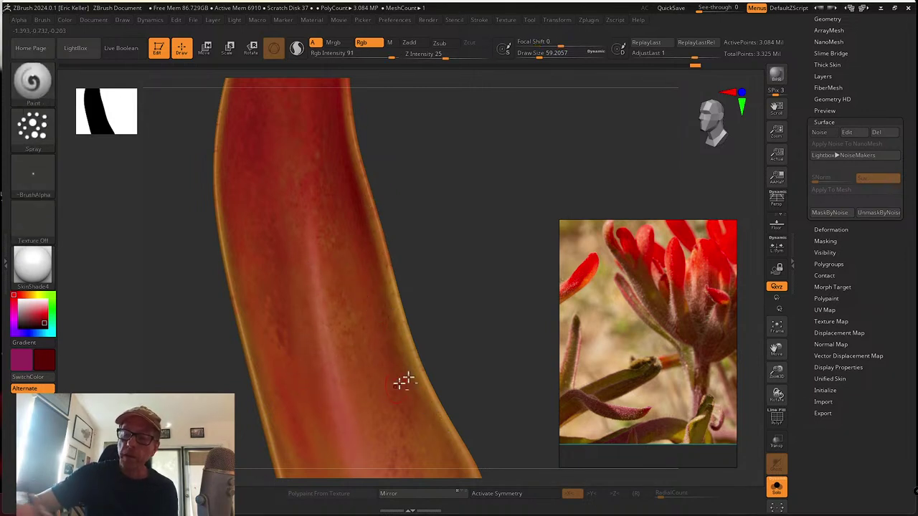
Spray dark red speckles across the lower half of the petal's inner surface, and smooth them into the base colour
mouse_move(404, 381)
right_mouse_down("ctrl")
mouse_move(430, 313)
mouse_move(441, 324)
right_mouse_up("ctrl")
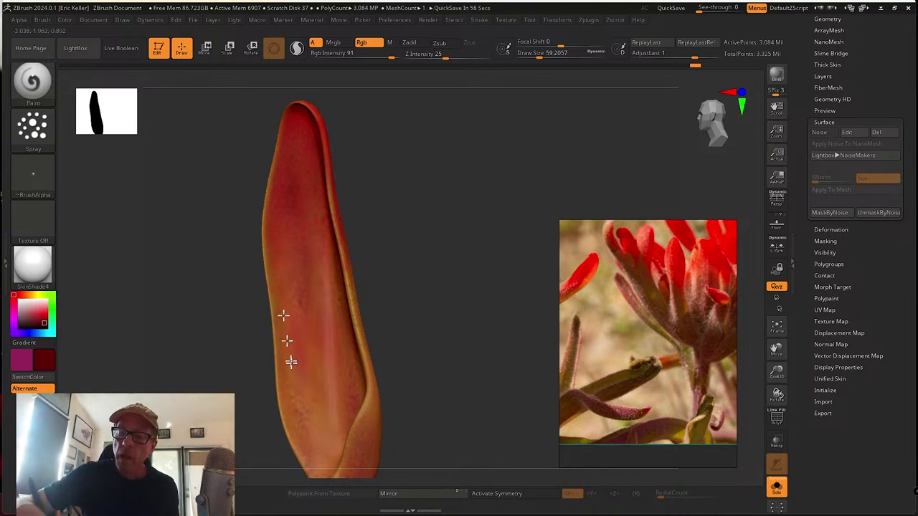
mouse_move(297, 298)
left_mouse_down()
mouse_move(290, 392)
mouse_move(306, 423)
mouse_move(306, 385)
left_mouse_up()
right_click_drag(385, 333, 378, 282, "alt")
left_click_drag(378, 282, 334, 317)
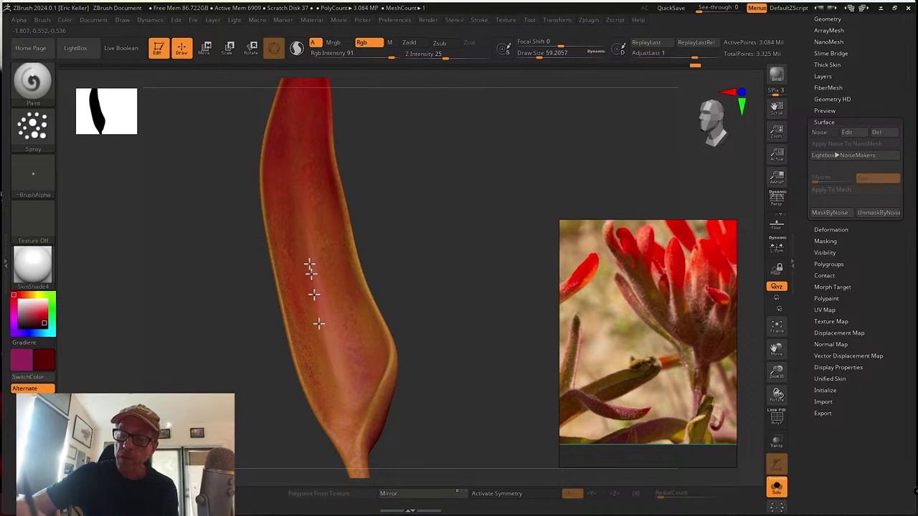
key("shift")
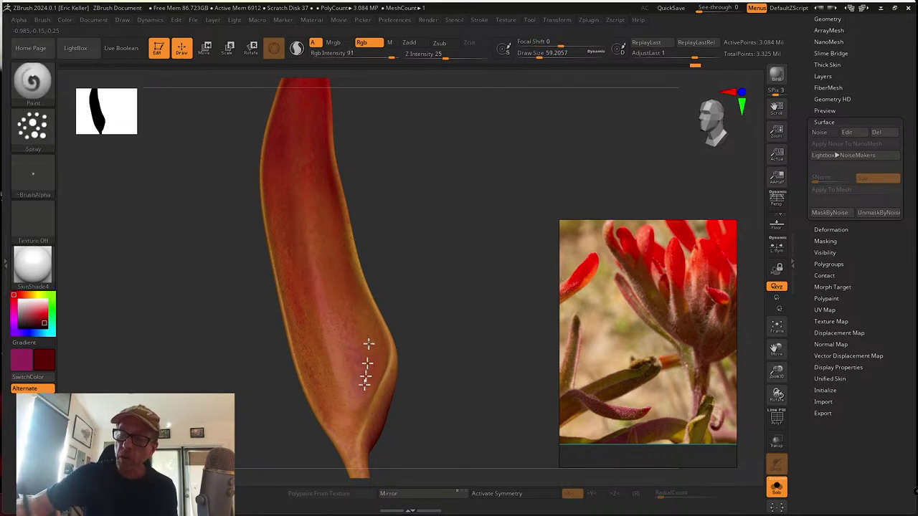
Spray dark red speckles around the petal's base and stem, and up the outer surface towards the tip
left_click_drag(377, 449, 369, 361)
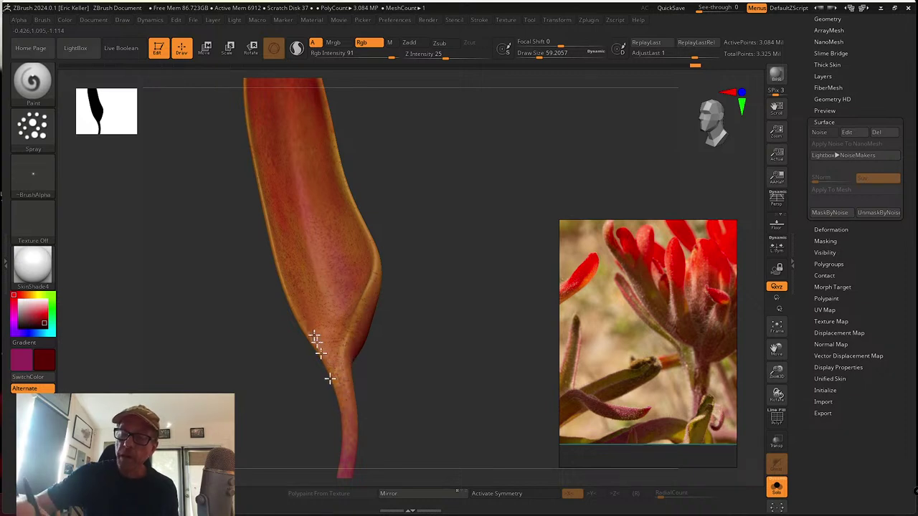
left_click_drag(314, 337, 344, 270)
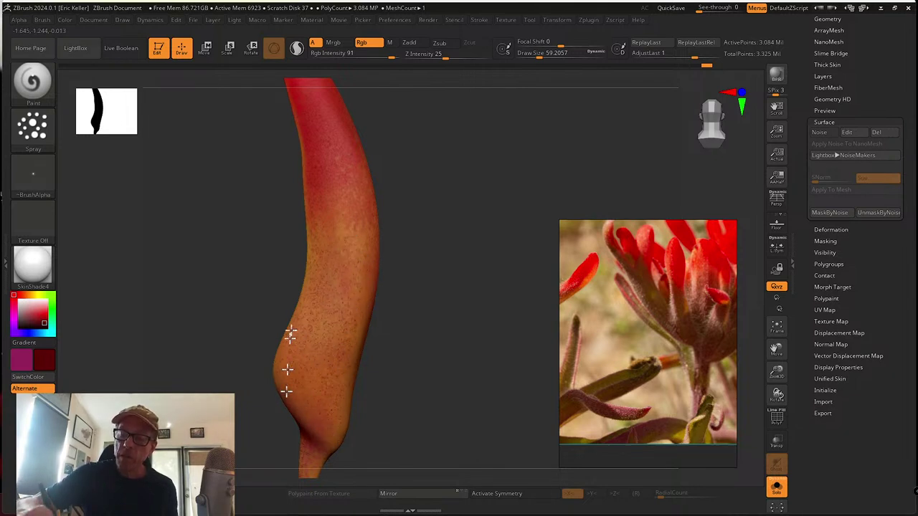
left_click_drag(338, 324, 360, 336)
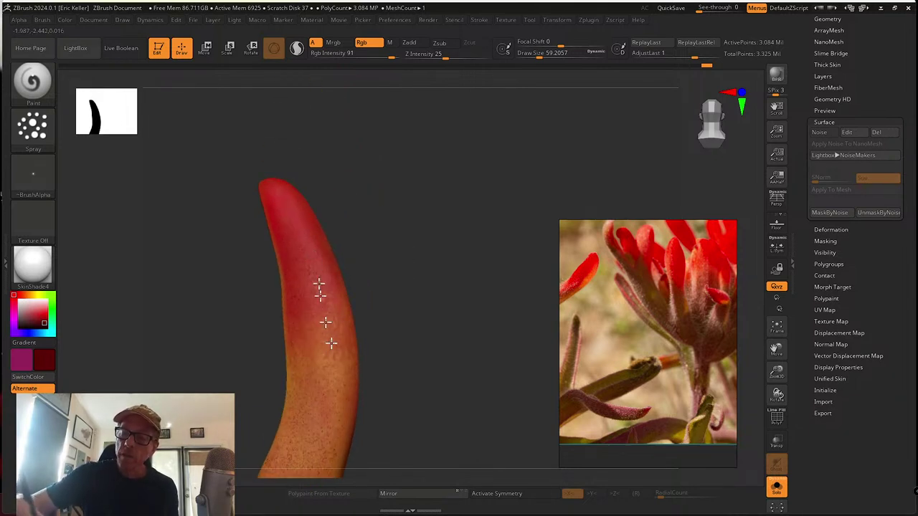
Enlarge the draw size to about 145 and smooth the dark red speckles down the petal's outer surface
key("s")
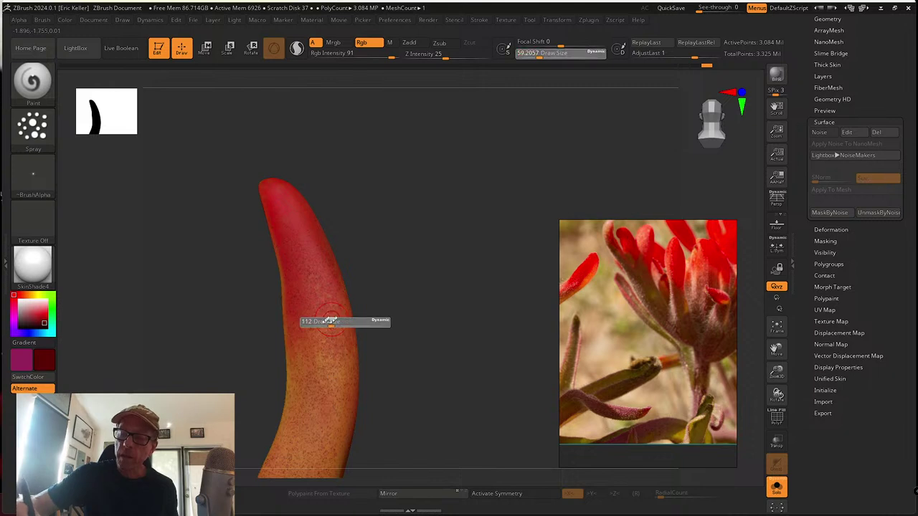
left_click_drag(325, 295, 308, 298, "shift")
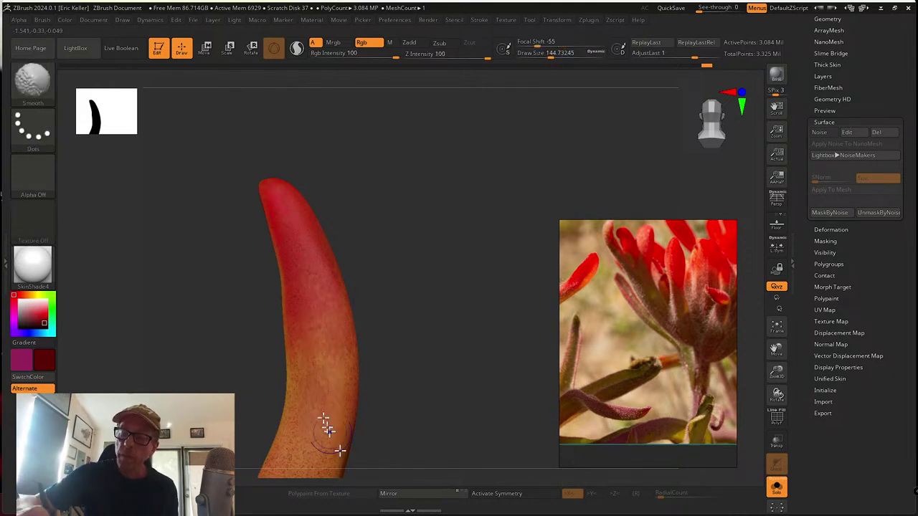
left_click_drag(365, 416, 316, 310)
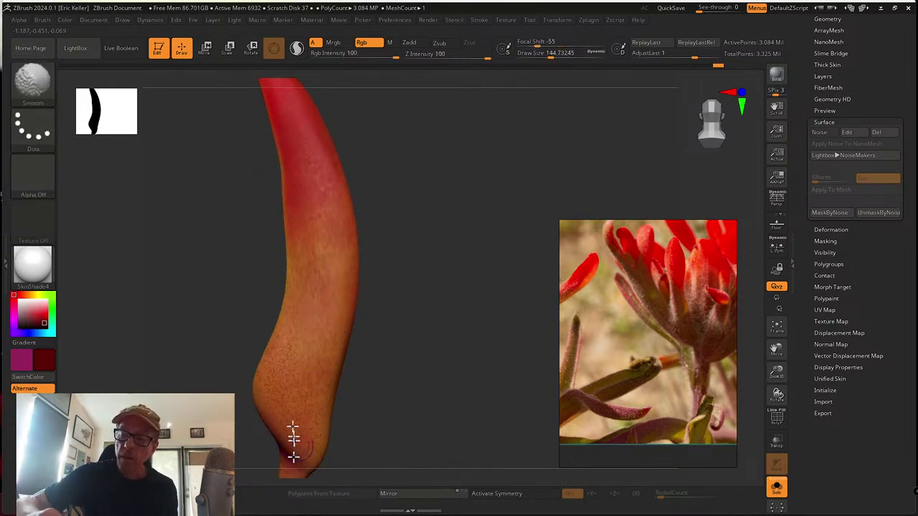
Reduce the draw size to about 83, spray dark red speckles down the petal's stem, and smooth them into the base colour
left_click_drag(327, 471, 317, 359)
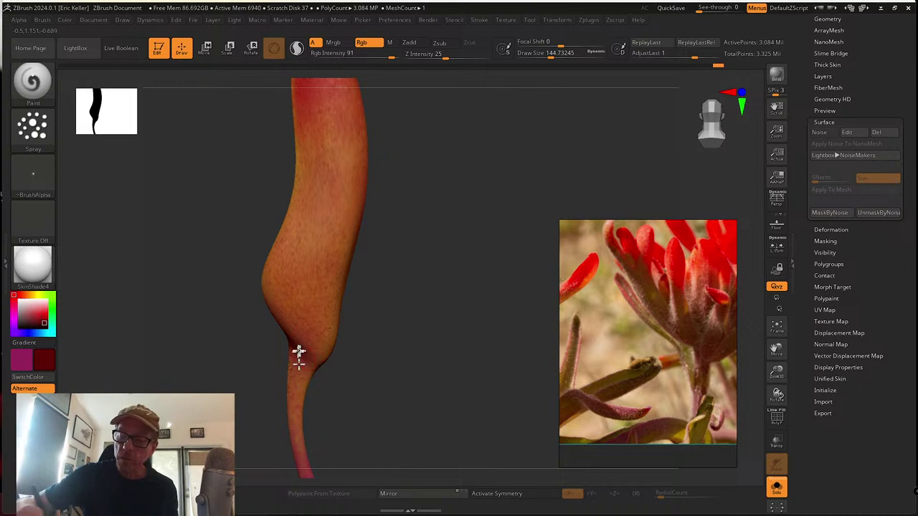
key("s")
left_click_drag(305, 398, 296, 398)
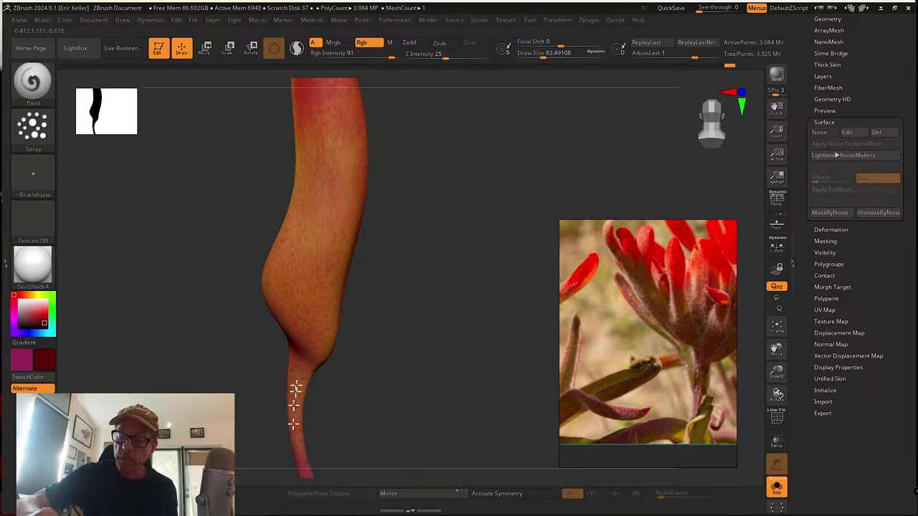
left_click_drag(331, 423, 293, 374)
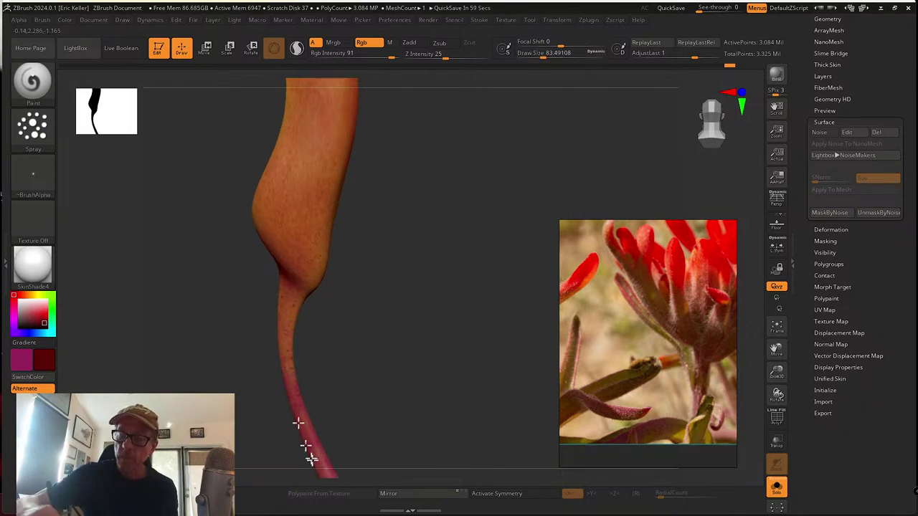
mouse_move(366, 289)
left_mouse_down()
mouse_move(344, 357)
mouse_move(321, 356)
left_mouse_up()
mouse_move(289, 330)
left_mouse_down("shift")
mouse_move(277, 348)
mouse_move(279, 445)
mouse_move(330, 346)
mouse_move(328, 364)
left_mouse_up("shift")
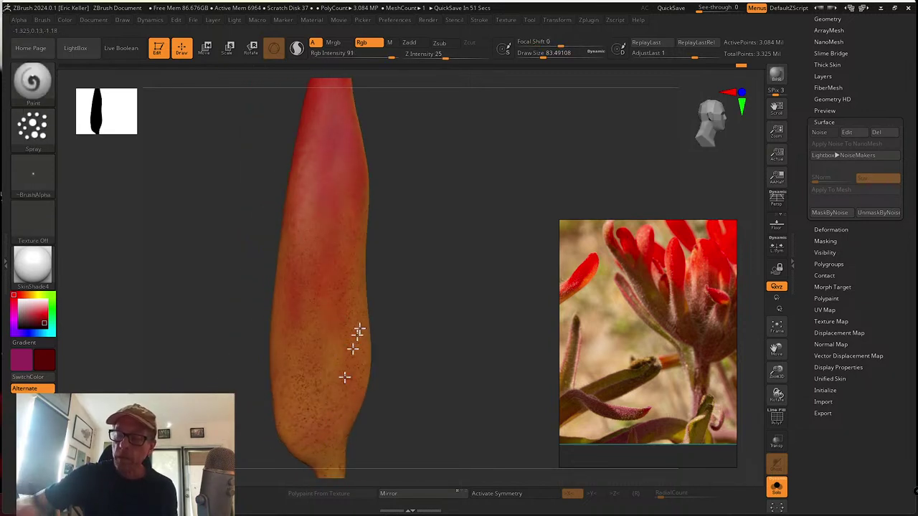
Spray dark red speckles over the middle and lower half of the petal's broad outer side, and smooth them into the colour
left_click_drag(344, 272, 323, 397)
mouse_move(312, 312)
left_mouse_down("shift")
mouse_move(287, 432)
mouse_move(326, 453)
left_mouse_up("shift")
left_click_drag(384, 397, 318, 325)
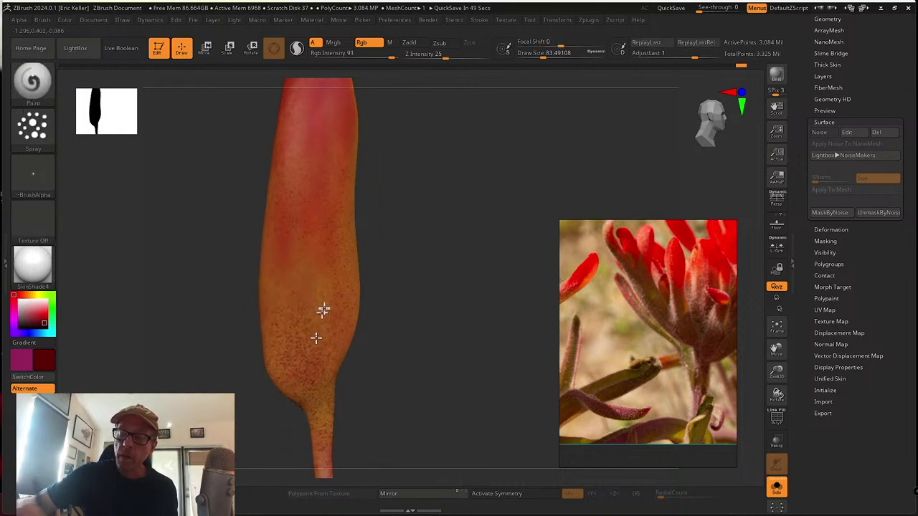
key("shift")
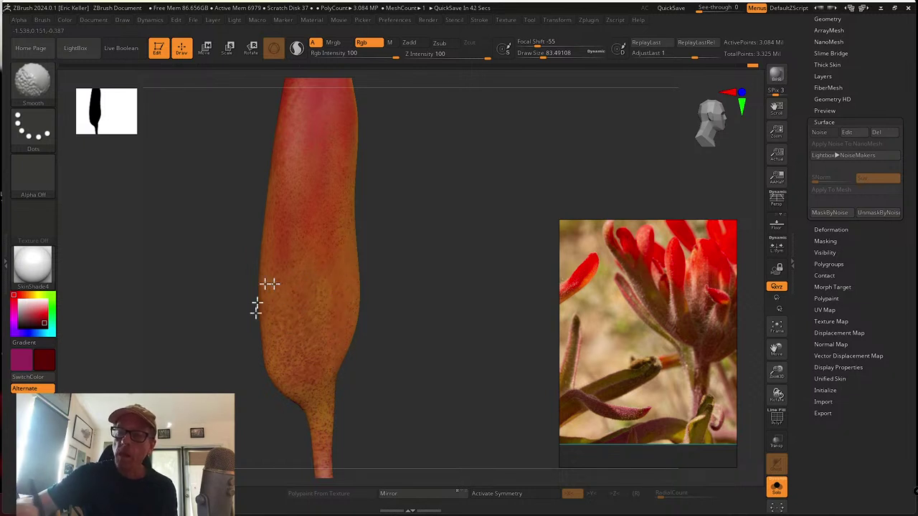
mouse_move(393, 346)
left_mouse_down()
mouse_move(374, 344)
mouse_move(313, 284)
left_mouse_up()
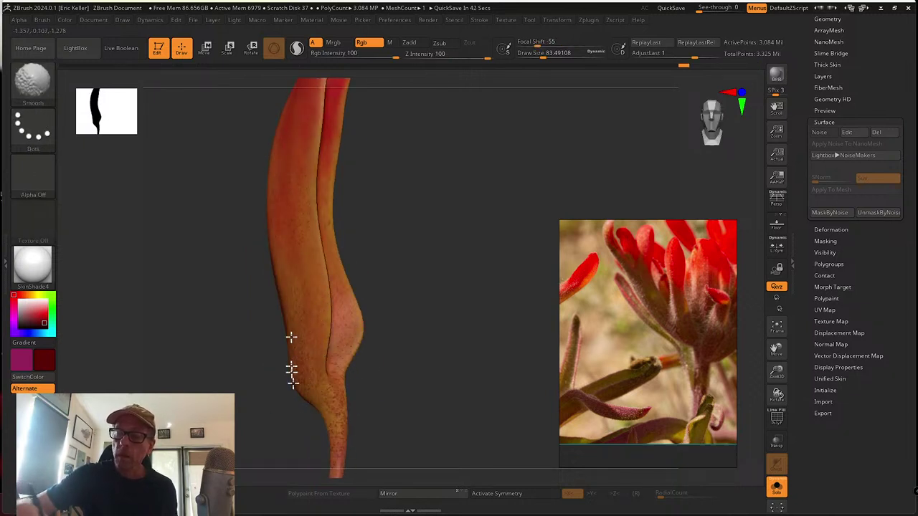
Blend the dark red speckles around the petal's folded edge and the base of its inner surface, adding more where needed
right_click_drag(338, 361, 363, 368)
right_click_drag(348, 299, 382, 269)
mouse_move(375, 345)
left_mouse_down("shift")
mouse_move(327, 277)
mouse_move(348, 372)
left_mouse_up("shift")
mouse_move(348, 372)
right_mouse_down()
mouse_move(423, 279)
mouse_move(437, 276)
right_mouse_up()
left_click_drag(330, 344, 332, 358, "shift")
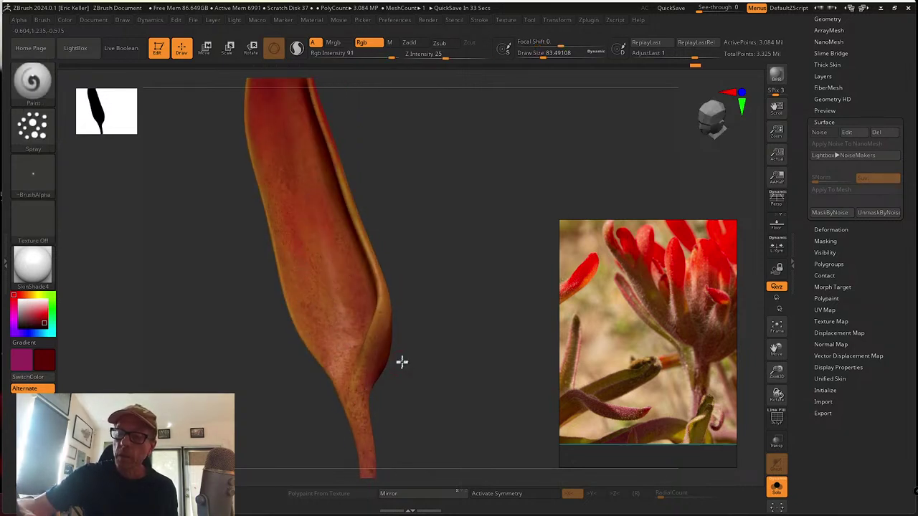
left_click_drag(401, 360, 358, 386)
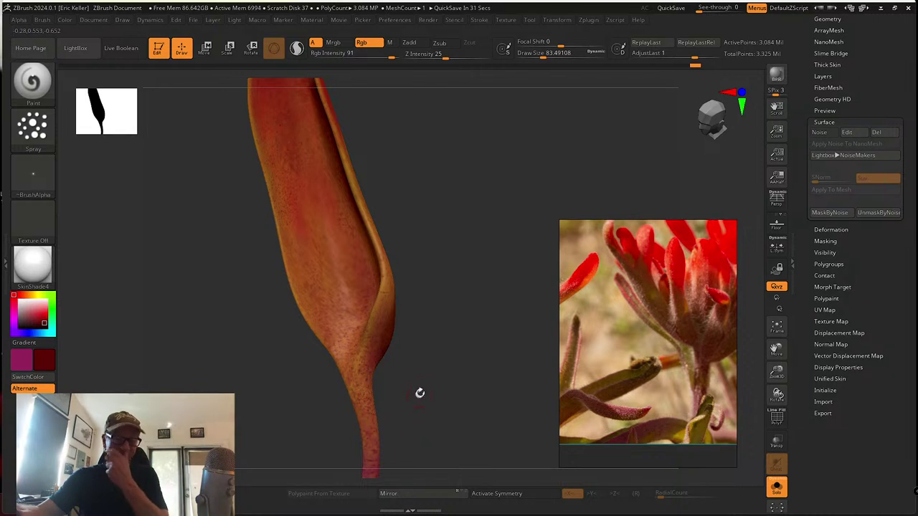
Switch to bright red, enlarge the draw size to about 167, and spray and smooth the inner surface near the petal's tip
left_click_drag(419, 393, 421, 332)
left_click_drag(398, 351, 388, 376, "alt")
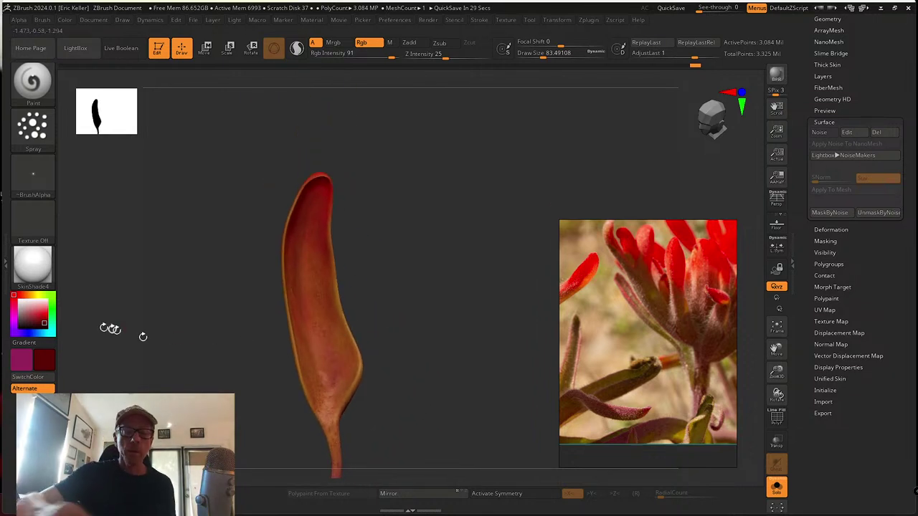
left_click_drag(43, 323, 46, 314)
mouse_move(361, 218)
left_mouse_down("alt")
mouse_move(351, 291)
mouse_move(333, 269)
mouse_move(348, 271)
left_mouse_up("alt")
key("s")
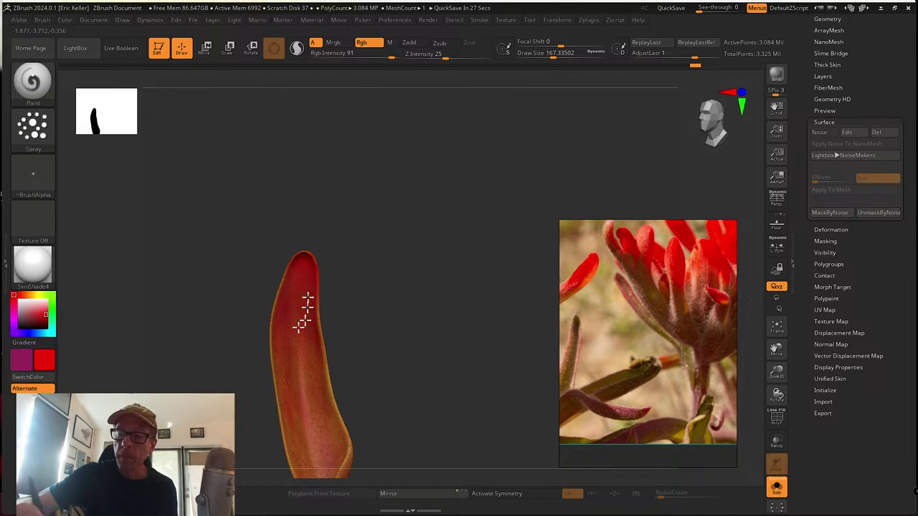
key("shift")
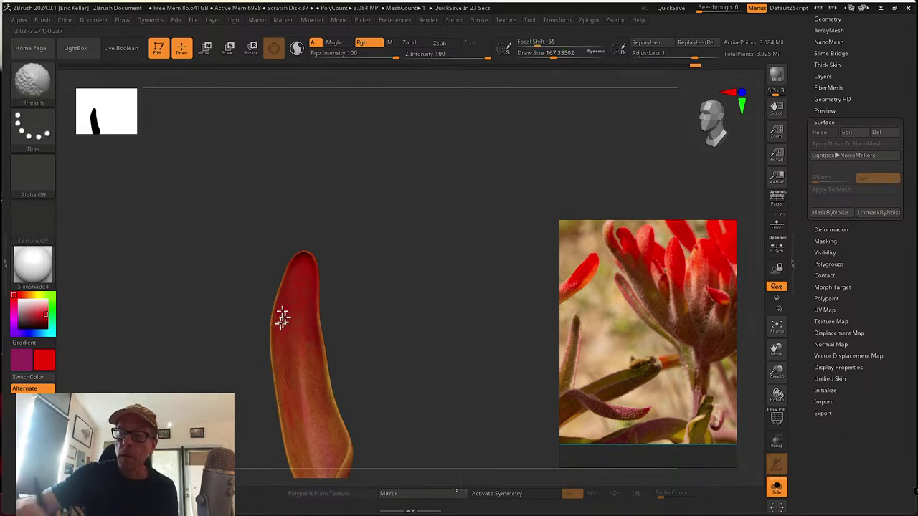
Spray bright red over the outer surface of the petal's tip from all sides, and smooth it down towards the orange area
left_click_drag(378, 295, 286, 263)
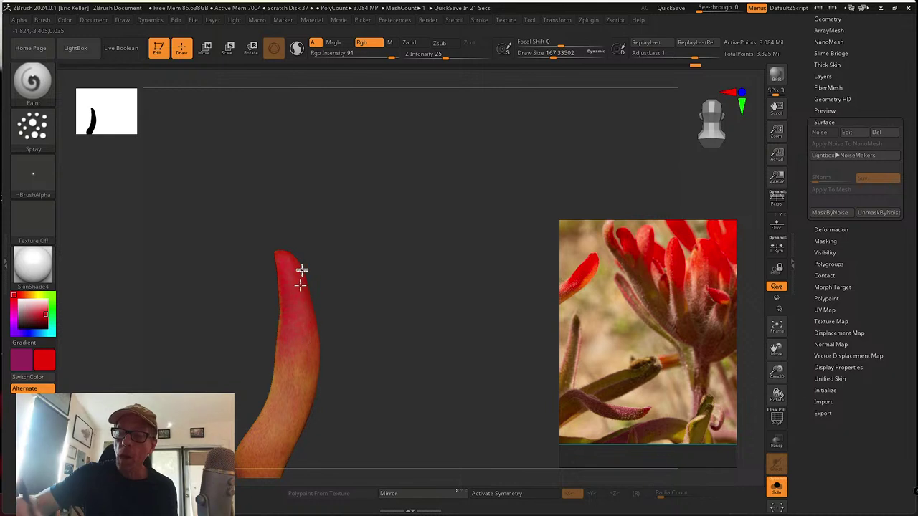
left_click_drag(359, 282, 300, 259, "shift")
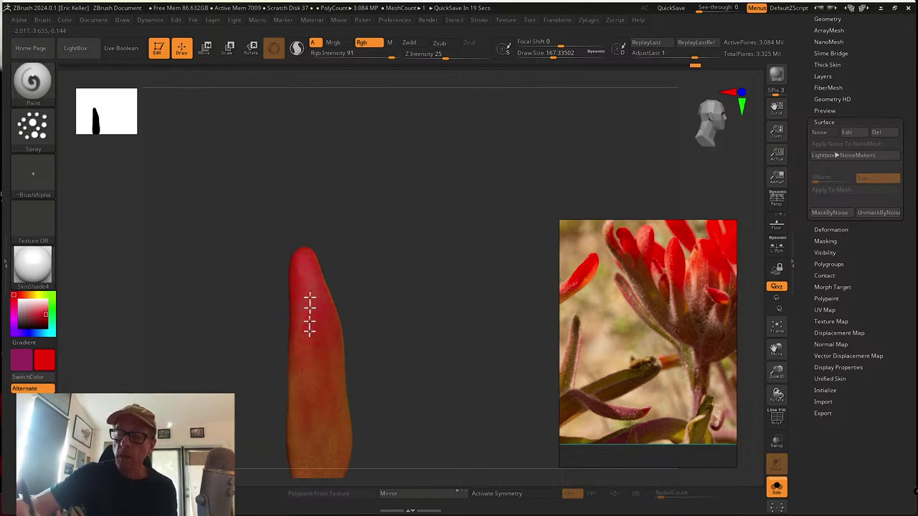
key("shift")
left_click_drag(314, 308, 306, 266, "shift")
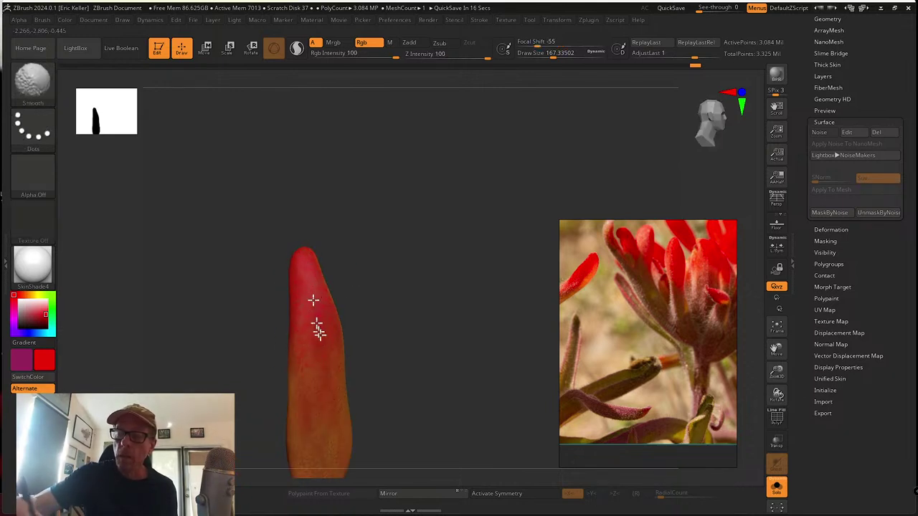
left_click_drag(318, 298, 302, 256, "shift")
mouse_move(302, 255)
left_mouse_down()
mouse_move(324, 334)
mouse_move(300, 291)
left_mouse_up()
key("shift")
right_click_drag(332, 356, 320, 276)
left_click_drag(320, 276, 310, 264, "shift")
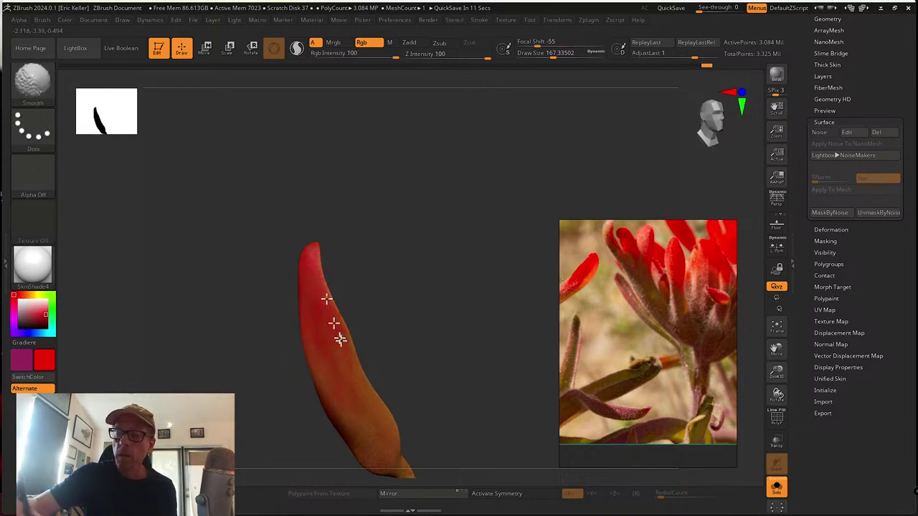
right_click_drag(390, 383, 390, 289)
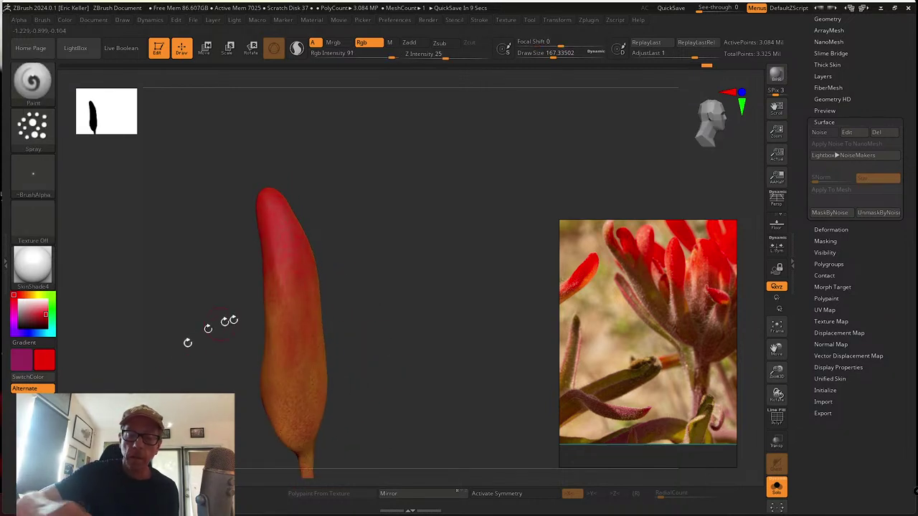
Sample the petal's orange, shift its hue to mustard yellow, and spray and smooth it over the outer and inner surfaces
key("c")
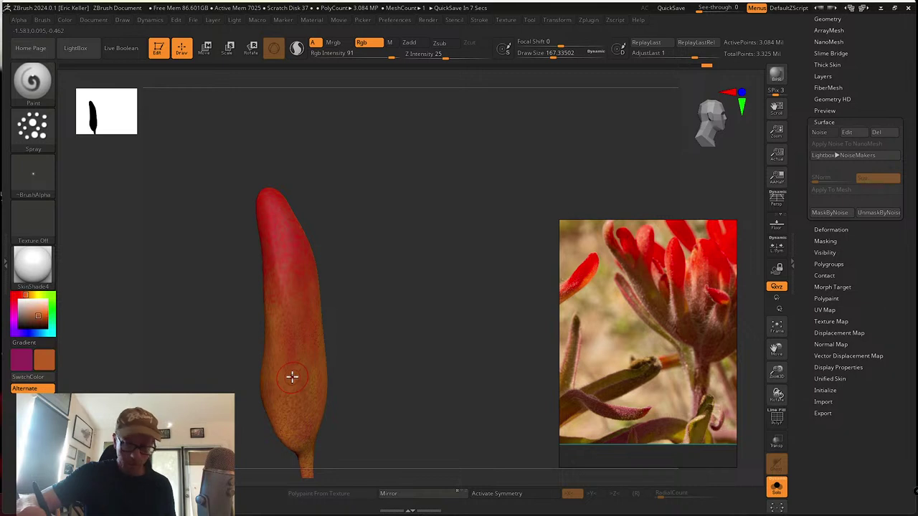
left_click(31, 295)
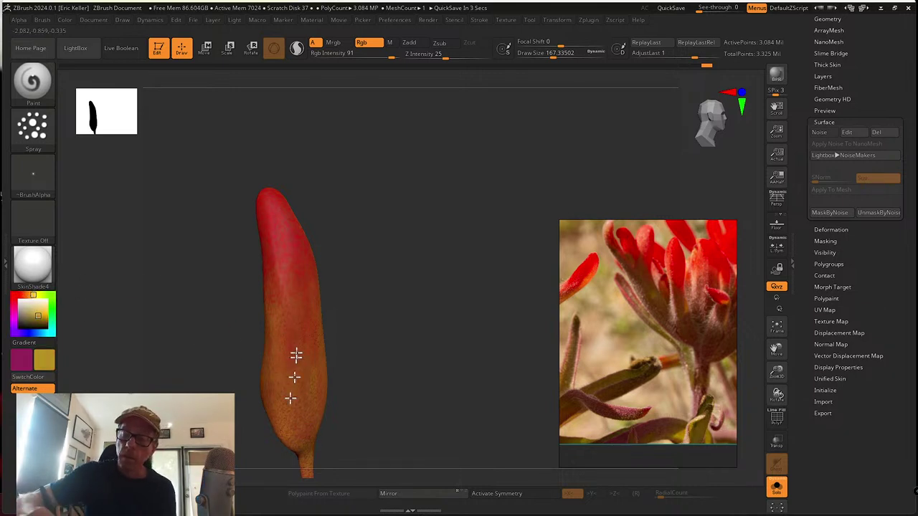
key("shift")
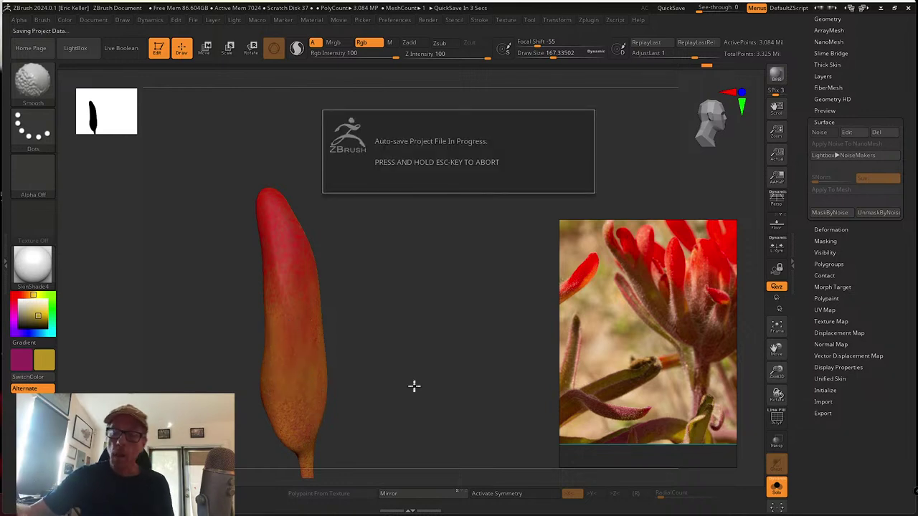
mouse_move(404, 363)
left_mouse_down()
mouse_move(389, 352)
mouse_move(373, 287)
left_mouse_up()
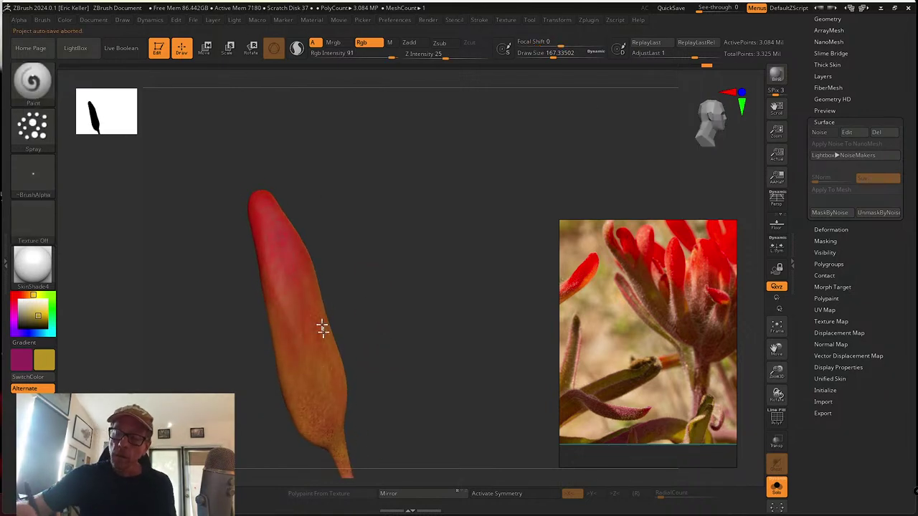
left_click_drag(389, 335, 317, 344)
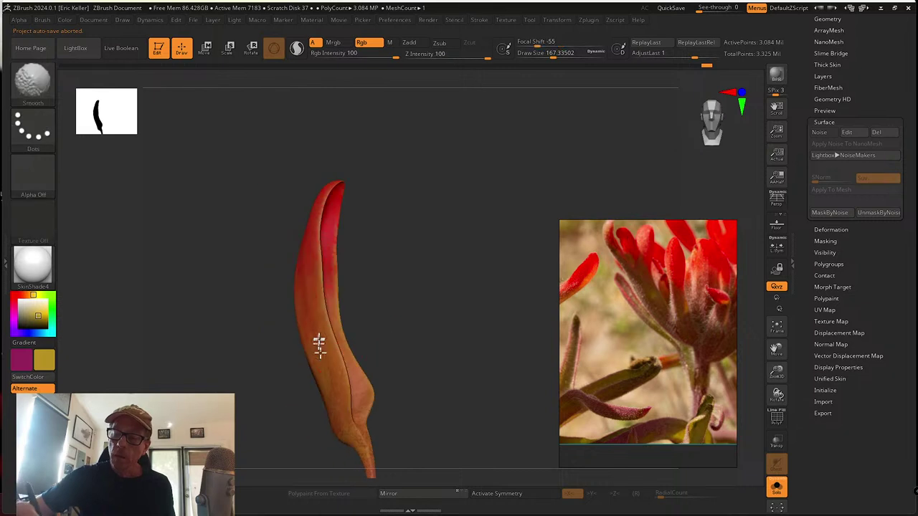
left_click_drag(347, 410, 365, 324)
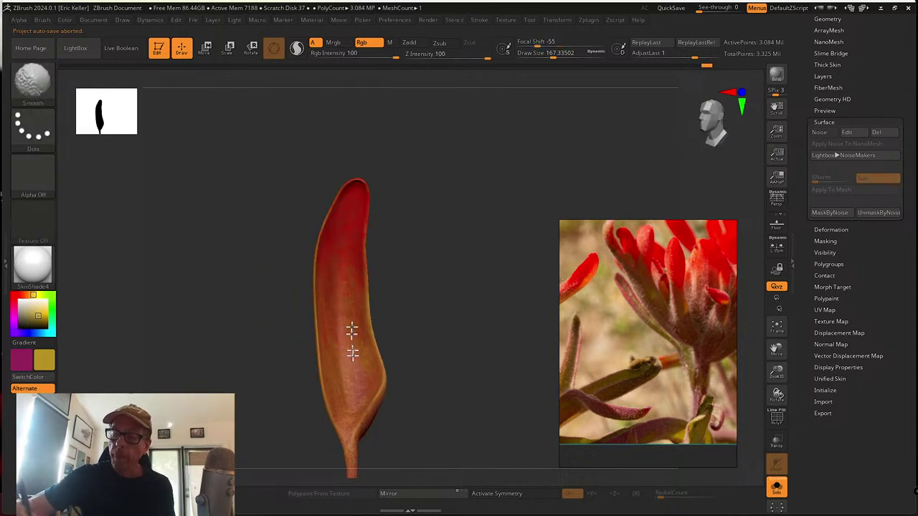
Save the tool under the new file name flower_color_01.ztl in the ZBrushLiveStream folder
left_click_drag(801, 153, 829, 197)
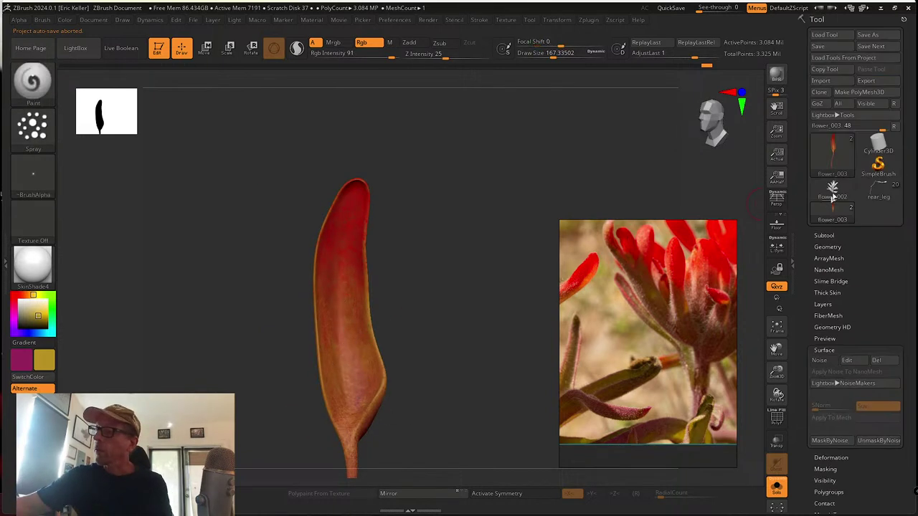
left_click(867, 35)
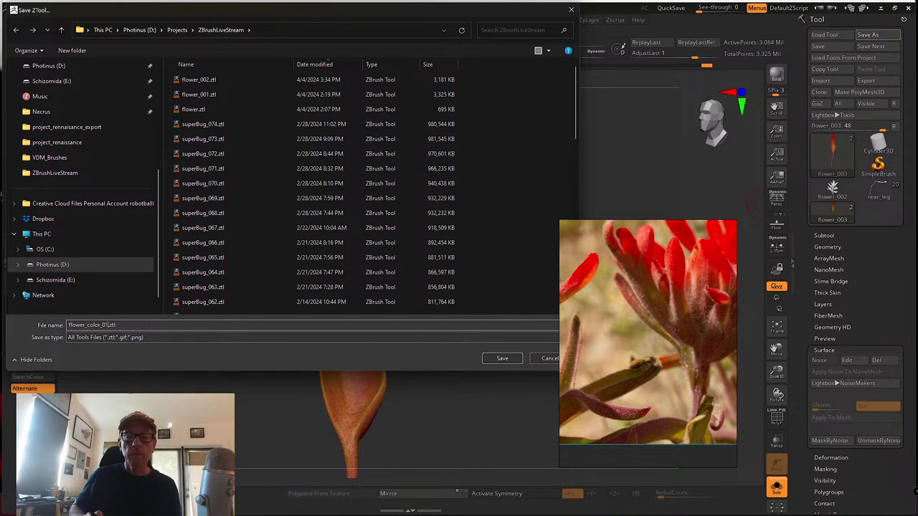
key("Return")
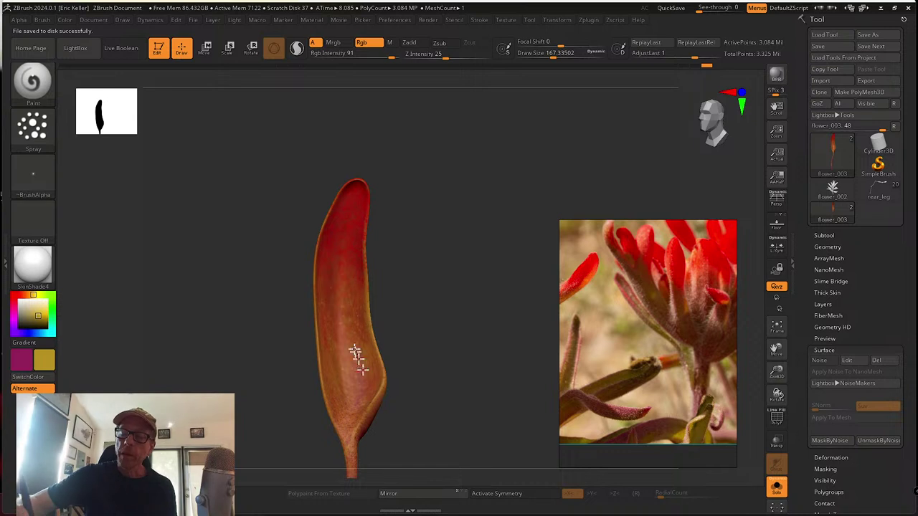
Spray mustard yellow speckles along the petal's inner surface and smooth them into the red upper half
key("shift")
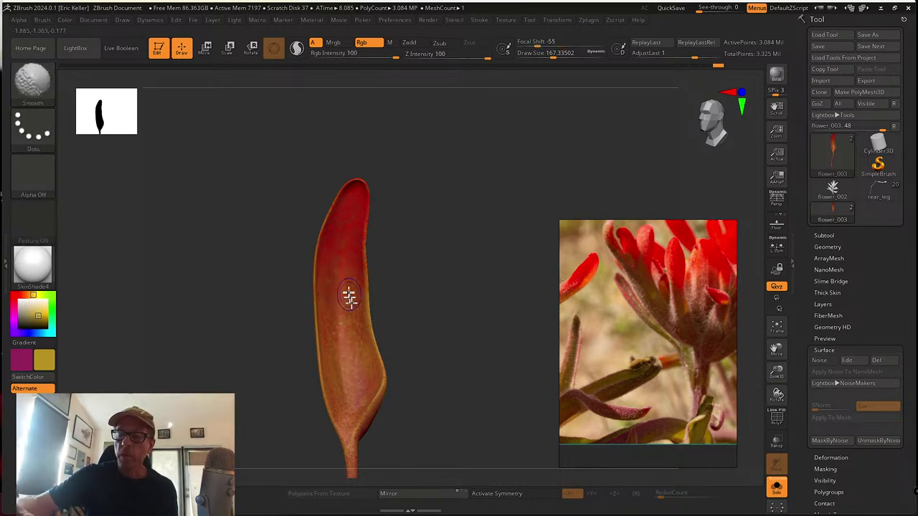
key("shift")
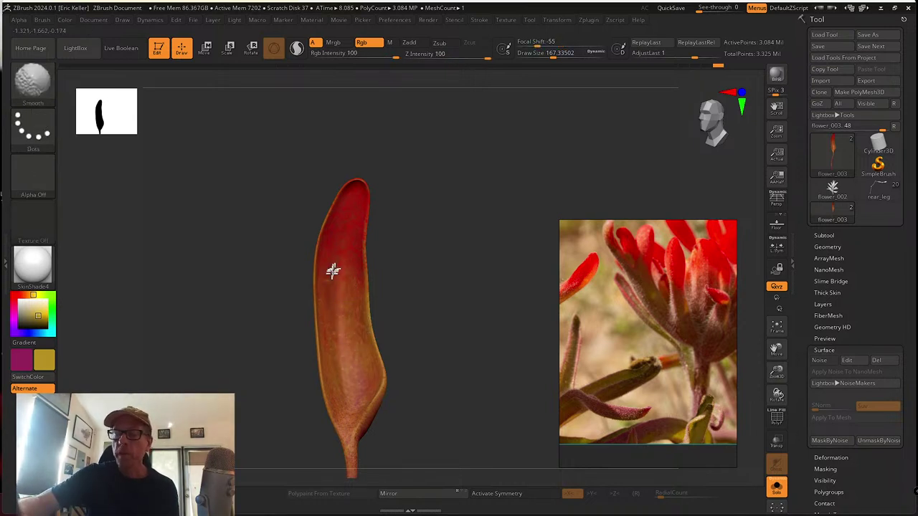
mouse_move(389, 364)
left_mouse_down()
mouse_move(395, 328)
mouse_move(375, 349)
left_mouse_up()
key("shift")
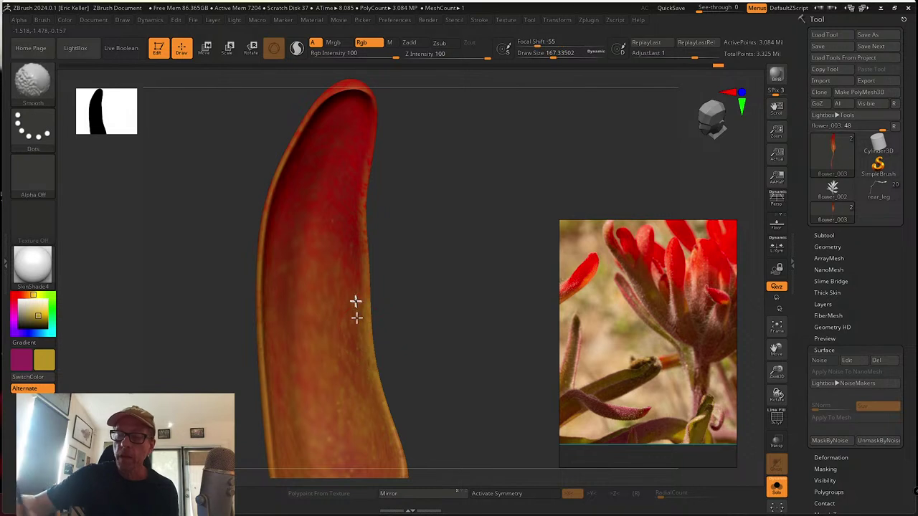
mouse_move(356, 301)
left_mouse_down()
mouse_move(413, 332)
mouse_move(334, 286)
left_mouse_up()
Reduce the draw size to about 77, and spray and soften fine mustard yellow speckles across the lower inner surface and base
key("s")
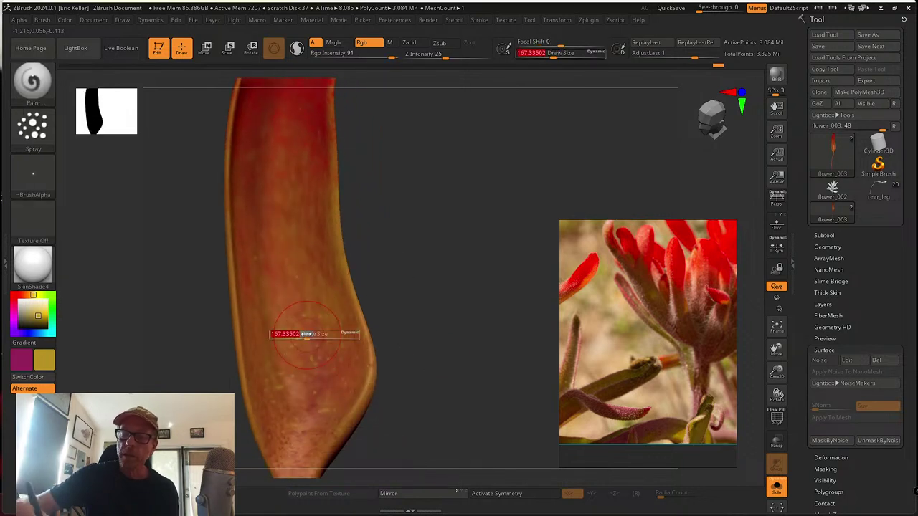
left_click_drag(306, 334, 286, 335)
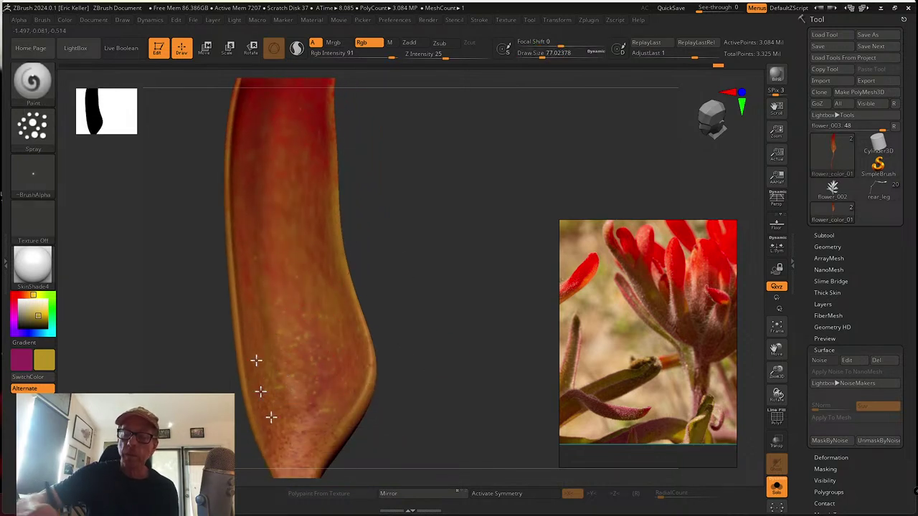
left_click_drag(399, 347, 385, 335)
key("shift")
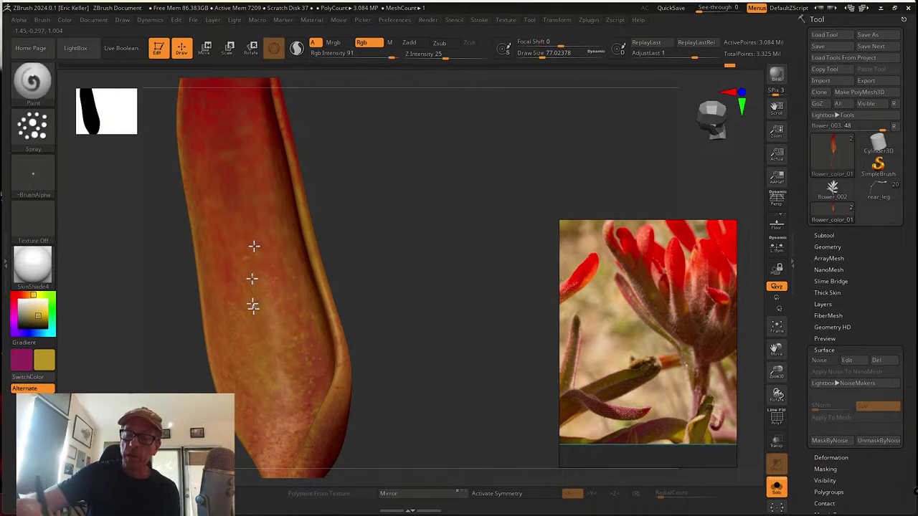
left_click_drag(358, 335, 314, 282)
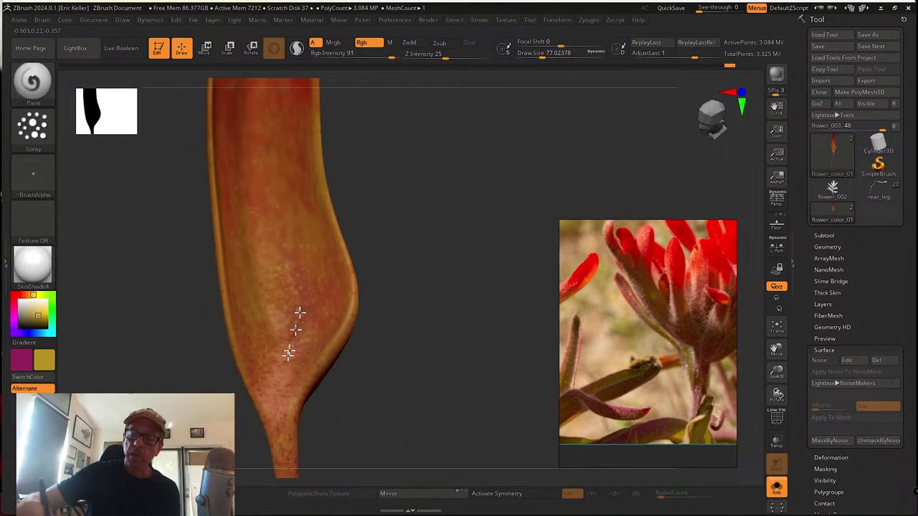
key("shift")
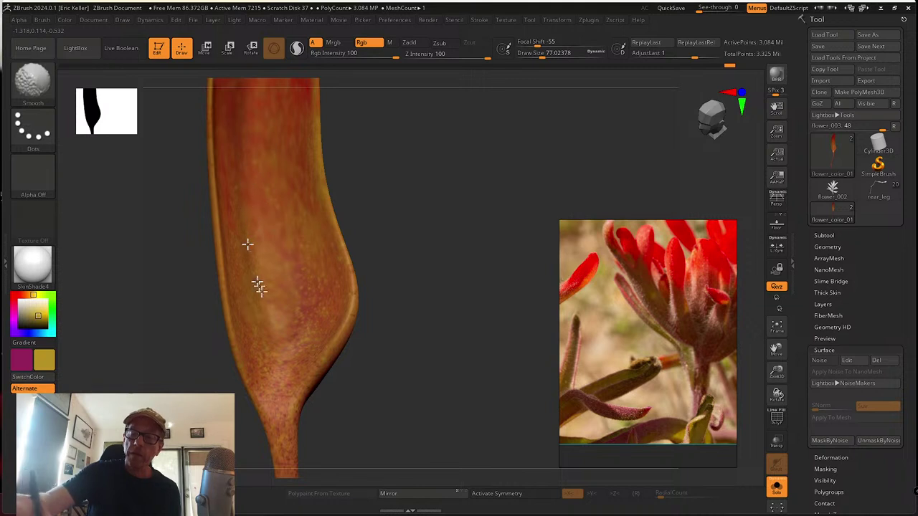
left_click_drag(374, 214, 363, 229, "alt")
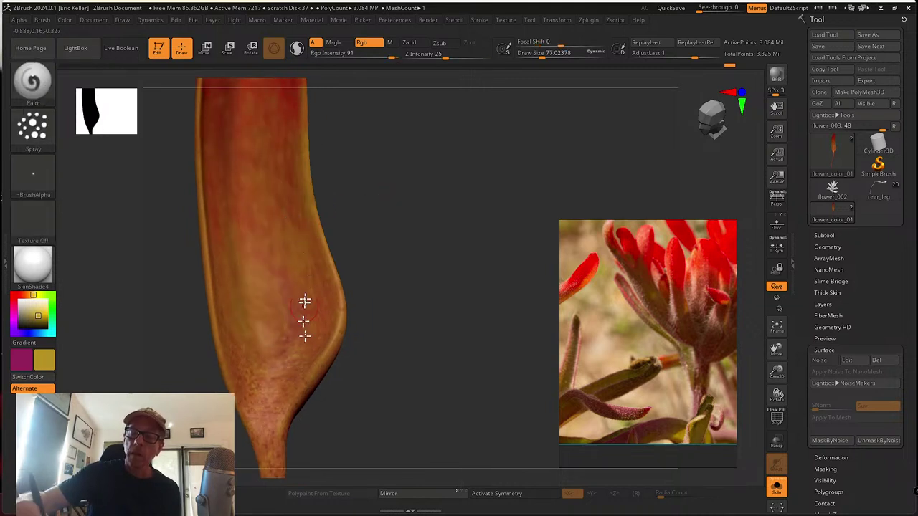
Spray and soften fine mustard yellow speckles across the petal's lower inner bulge, its side and the narrowing base
key("shift")
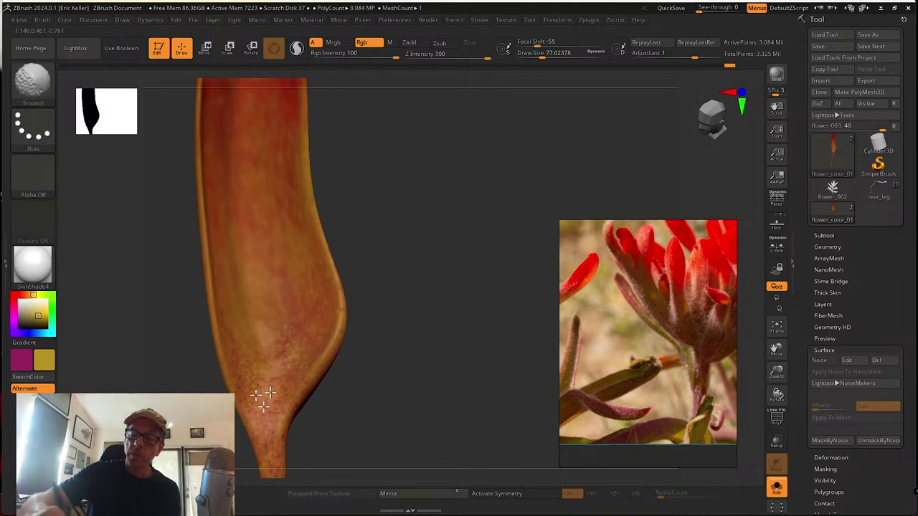
left_click_drag(375, 371, 280, 354)
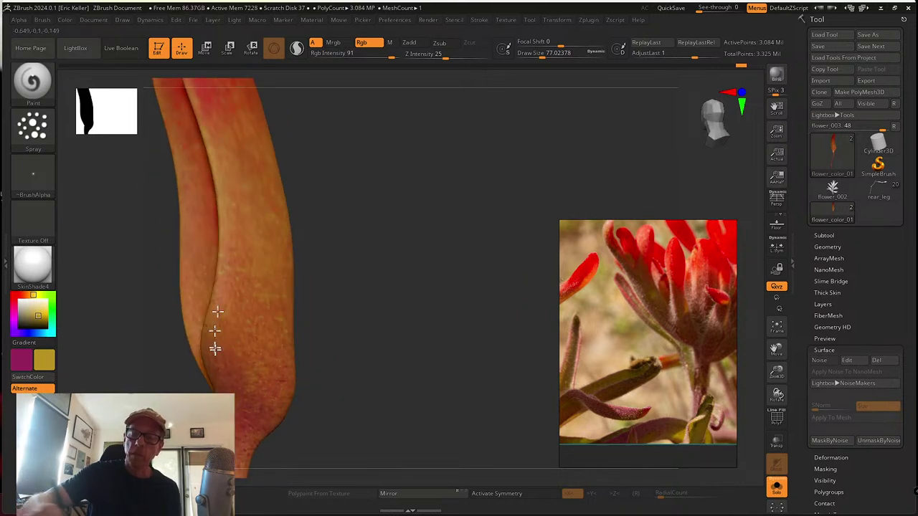
key("shift")
mouse_move(338, 371)
left_mouse_down()
mouse_move(246, 352)
mouse_move(267, 286)
mouse_move(298, 295)
left_mouse_up()
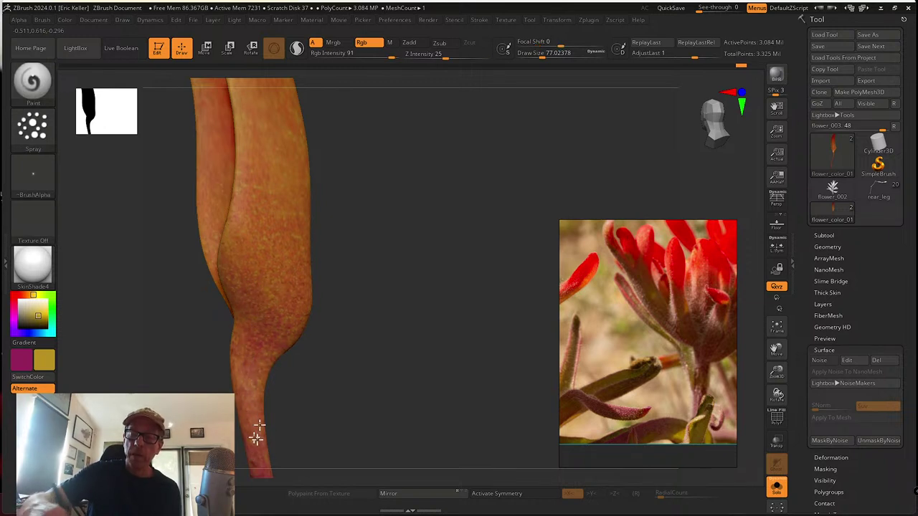
left_click_drag(256, 434, 299, 254)
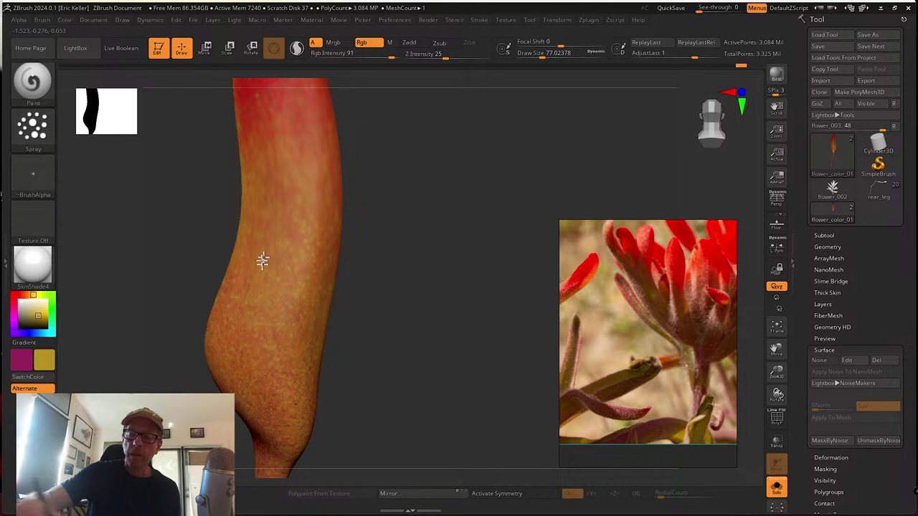
Spray mustard yellow speckles over the petal's outer surface and down to its base, smoothing them into the red and orange
key("shift")
left_click_drag(271, 305, 310, 390)
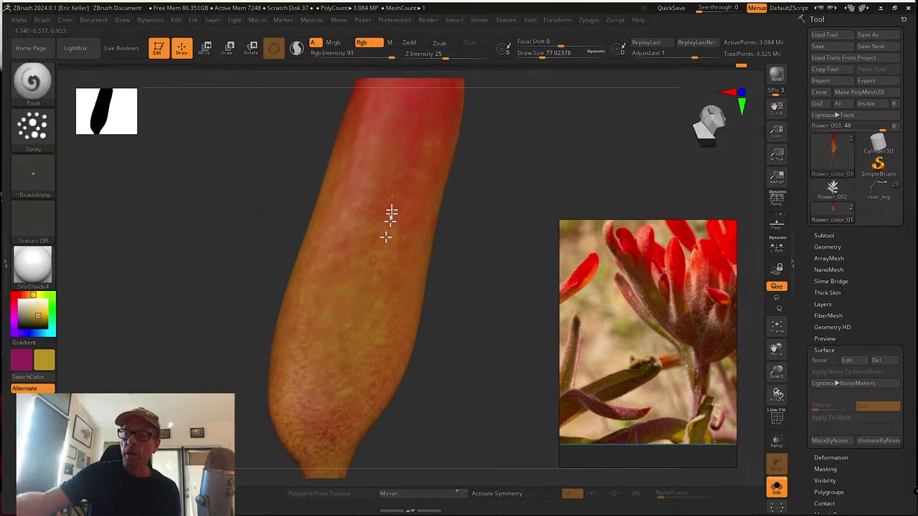
key("shift")
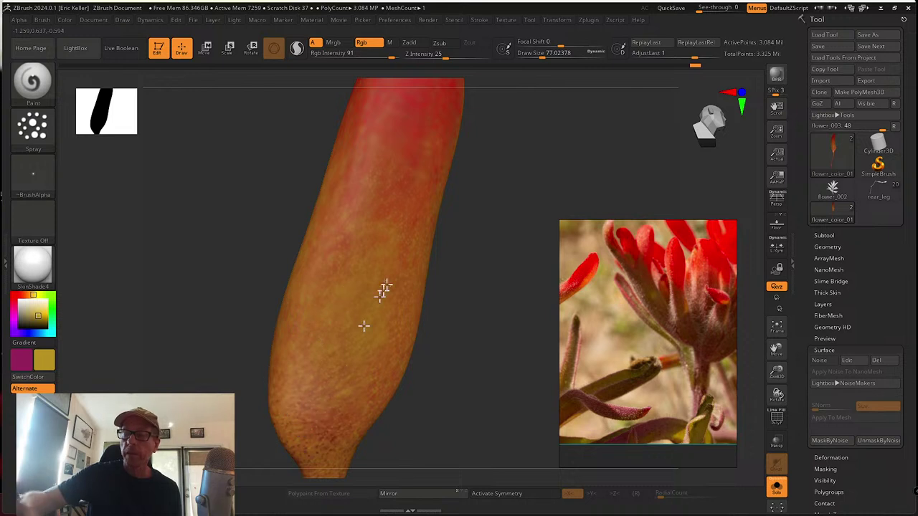
left_click_drag(431, 369, 406, 304, "alt")
mouse_move(322, 374)
left_mouse_down()
mouse_move(305, 394)
mouse_move(300, 332)
left_mouse_up()
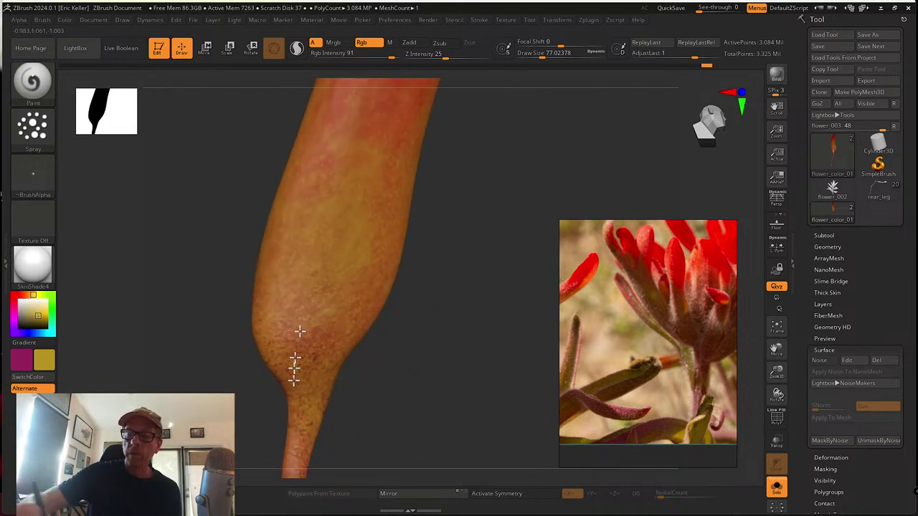
key("shift")
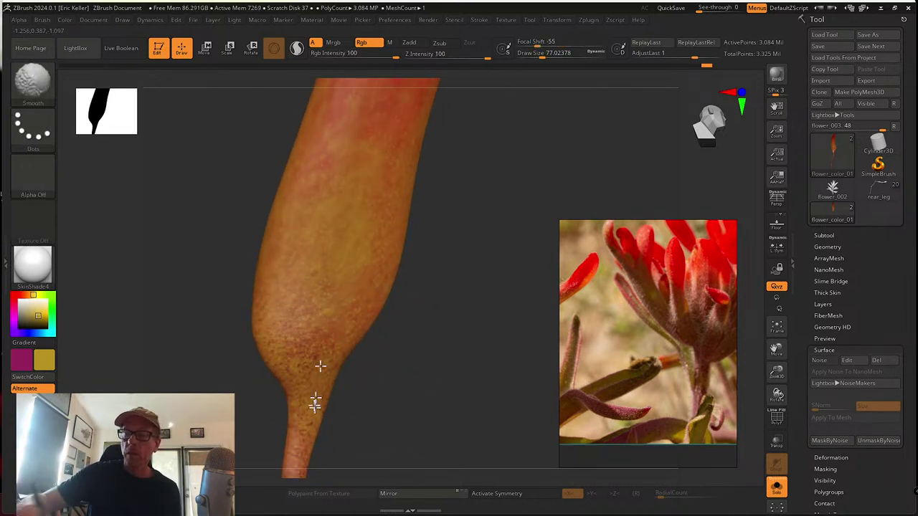
mouse_move(315, 406)
left_mouse_down("shift")
mouse_move(292, 272)
mouse_move(301, 409)
left_mouse_up("shift")
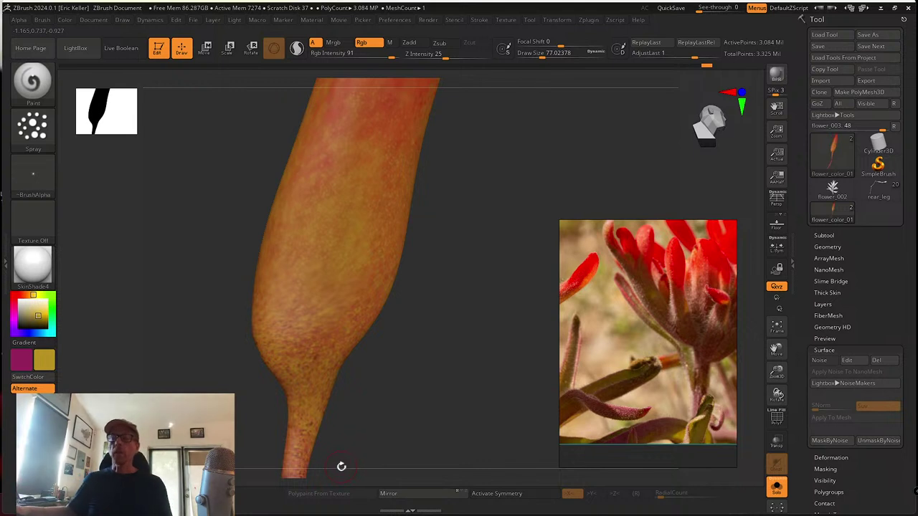
Set the main colour to a dark purple, enlarge the draw size to about 136, and spray speckles along the magenta stem
left_click_drag(482, 345, 401, 343, "alt")
left_click_drag(446, 390, 455, 346, "alt")
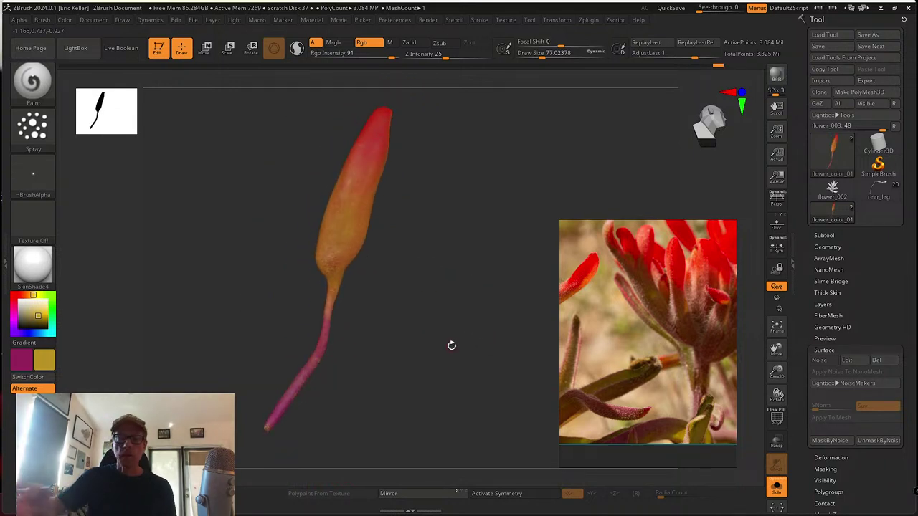
left_click(23, 355)
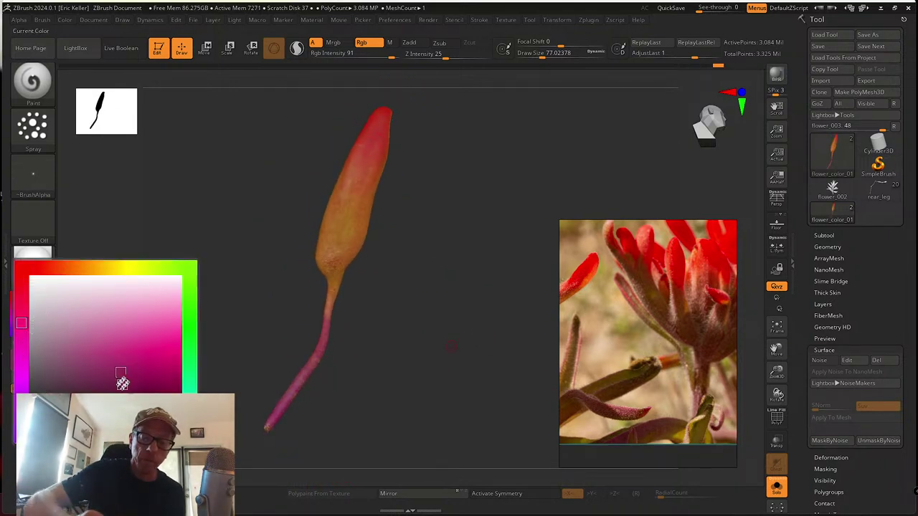
left_click(138, 400)
key("s")
left_click_drag(332, 375, 338, 375)
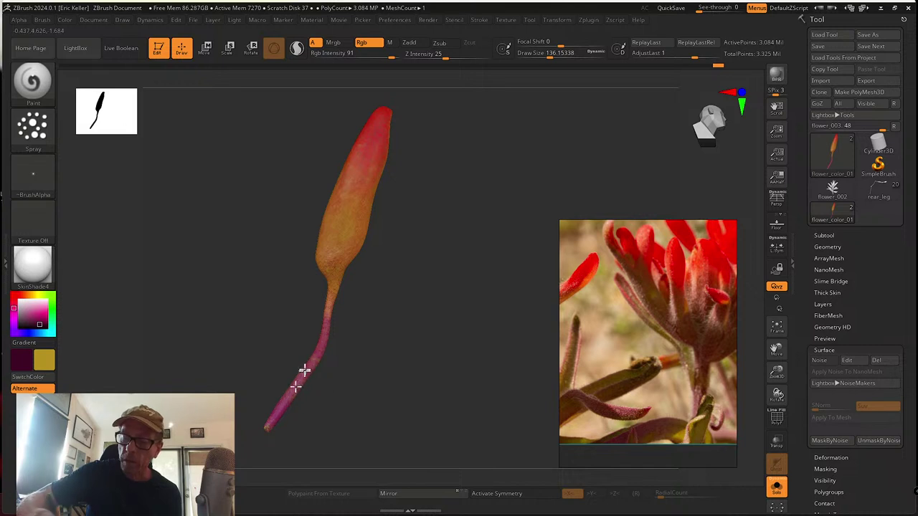
mouse_move(301, 410)
right_mouse_down("ctrl")
mouse_move(352, 430)
mouse_move(314, 334)
right_mouse_up("ctrl")
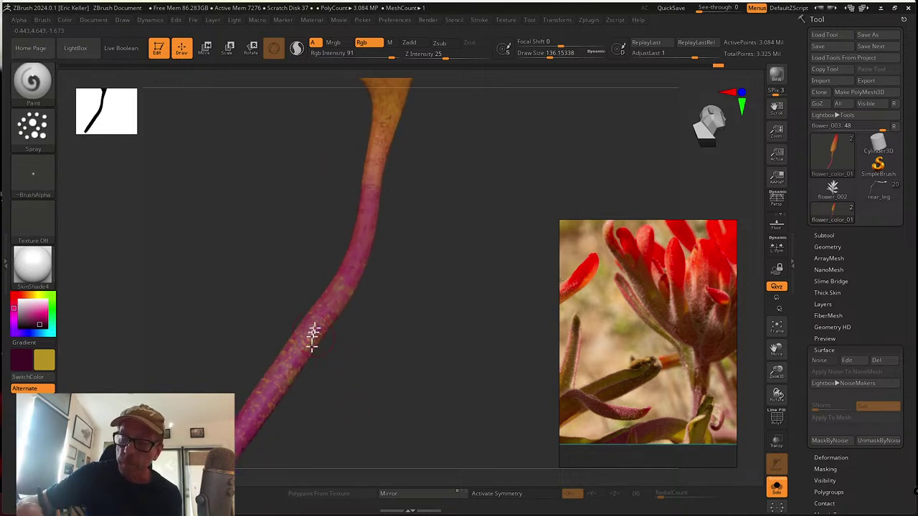
Swap the main colour to mustard yellow, and spray and smooth speckles along the lower stem
key("v")
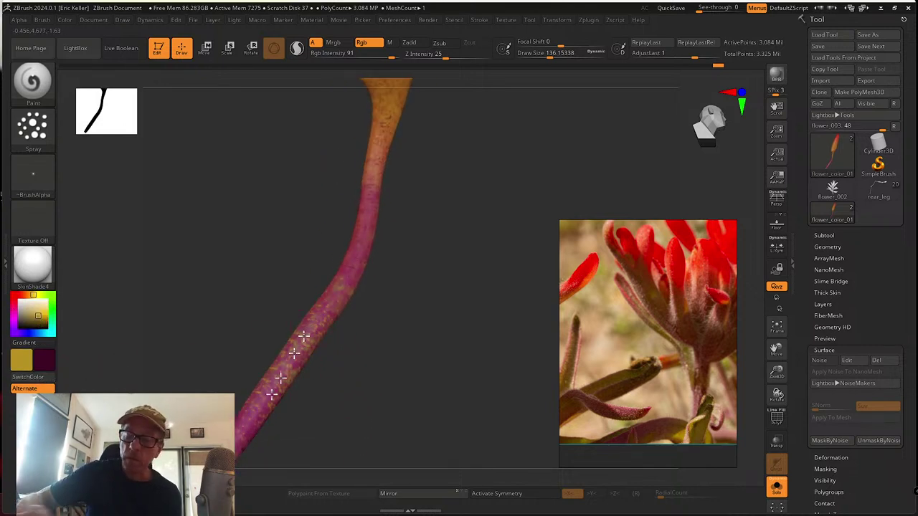
key("shift")
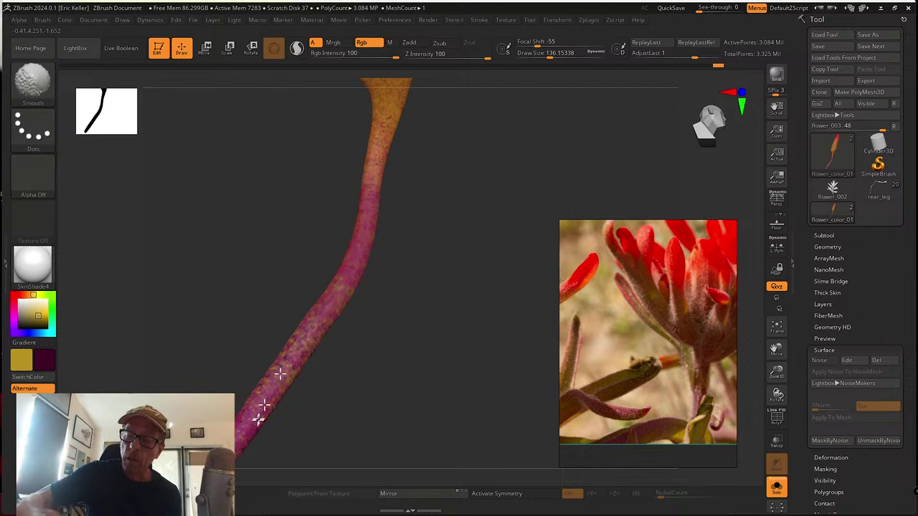
mouse_move(301, 325)
left_mouse_down("shift")
mouse_move(270, 410)
mouse_move(301, 360)
mouse_move(256, 426)
left_mouse_up("shift")
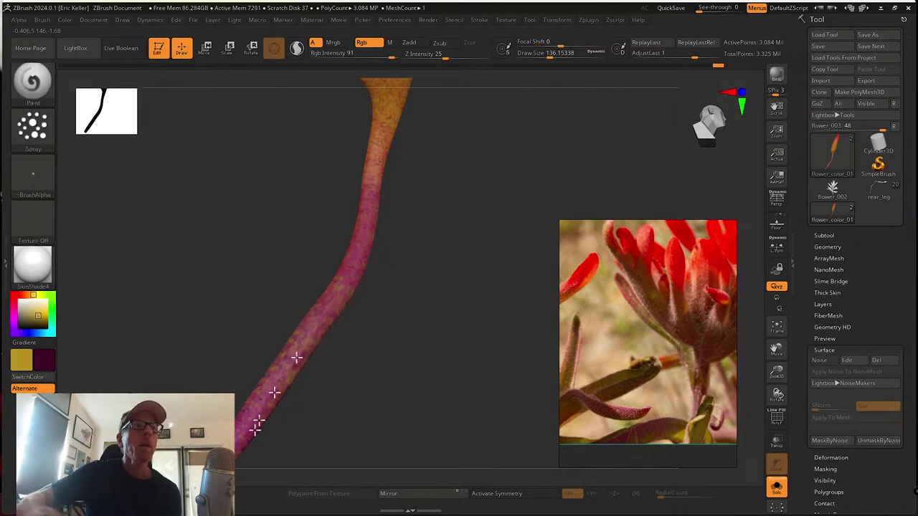
Reduce the draw size to about 94, change the Paint brush's stroke to Color Spray, and spray and soften the stem's front
mouse_move(326, 351)
right_mouse_down()
mouse_move(341, 347)
mouse_move(366, 369)
mouse_move(362, 362)
right_mouse_up()
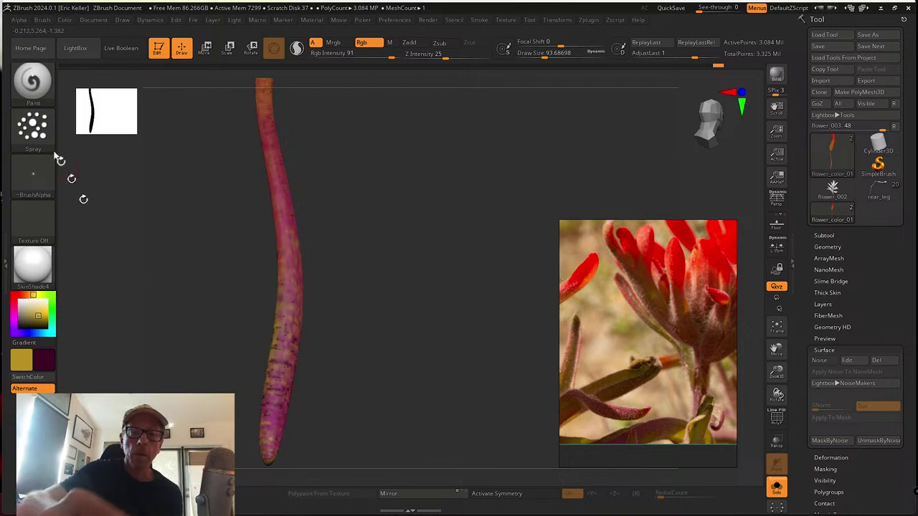
left_click(52, 147)
left_click(231, 138)
mouse_move(286, 336)
left_mouse_down()
mouse_move(270, 441)
mouse_move(295, 286)
left_mouse_up()
mouse_move(259, 437)
left_mouse_down("shift")
mouse_move(285, 356)
mouse_move(279, 197)
mouse_move(275, 392)
left_mouse_up("shift")
key("shift")
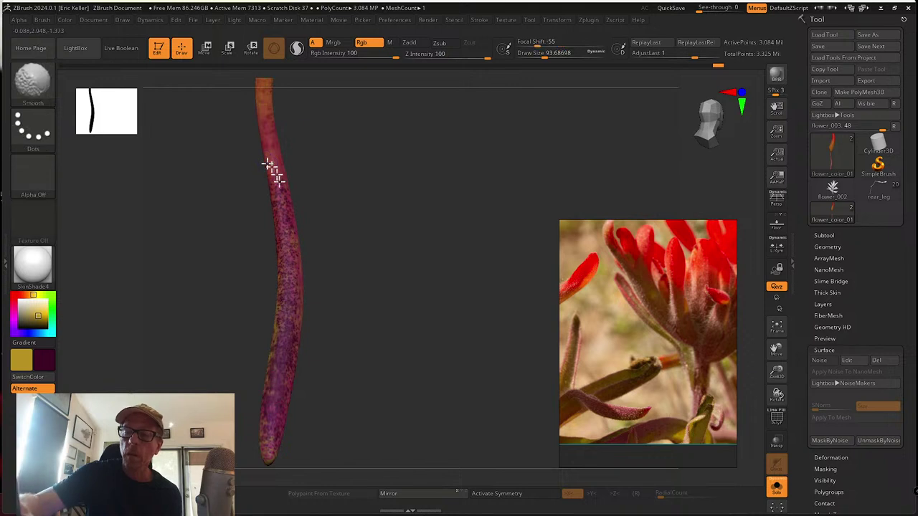
Spray and smooth mottled purple and mustard colour around the stem's sides and down to its lower end
left_click_drag(380, 323, 313, 328)
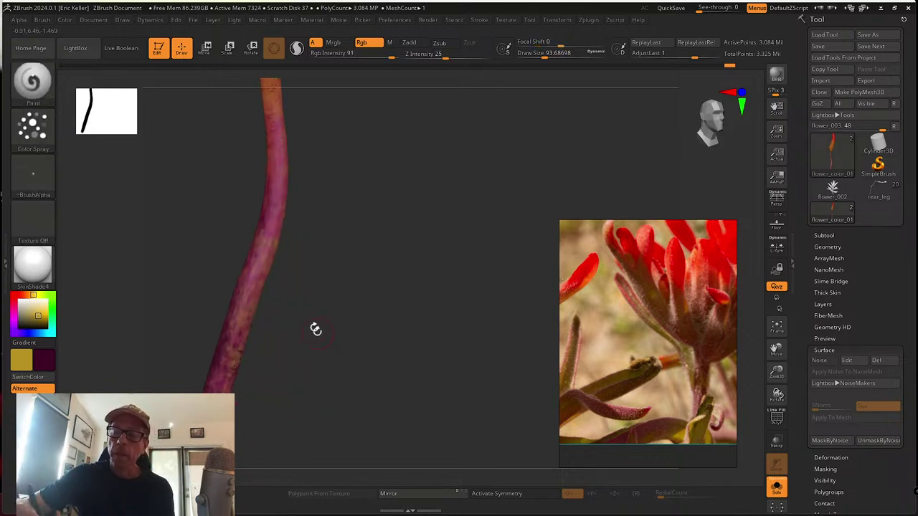
mouse_move(276, 253)
left_mouse_down()
mouse_move(236, 332)
mouse_move(229, 386)
mouse_move(250, 292)
left_mouse_up()
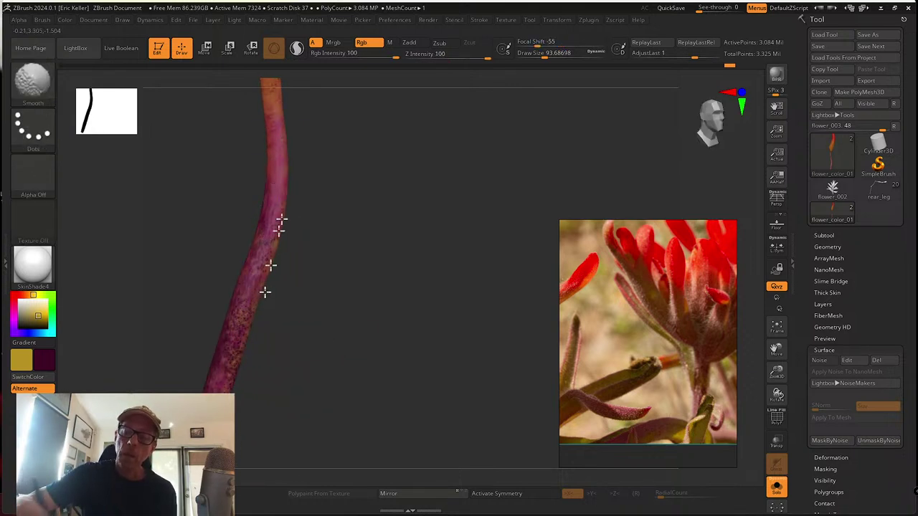
mouse_move(228, 362)
left_mouse_down()
mouse_move(338, 304)
mouse_move(334, 292)
mouse_move(285, 410)
mouse_move(285, 358)
mouse_move(313, 297)
mouse_move(341, 181)
mouse_move(287, 355)
mouse_move(299, 373)
mouse_move(272, 428)
mouse_move(344, 258)
left_mouse_up()
mouse_move(350, 172)
left_mouse_down()
mouse_move(308, 415)
mouse_move(349, 180)
mouse_move(381, 121)
mouse_move(319, 265)
mouse_move(335, 266)
mouse_move(330, 215)
mouse_move(317, 445)
mouse_move(357, 221)
left_mouse_up()
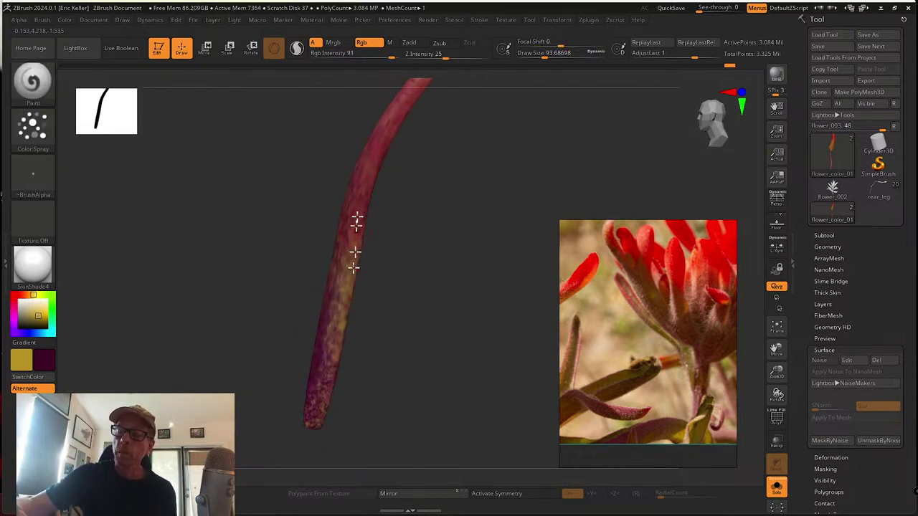
mouse_move(368, 155)
left_mouse_down("shift")
mouse_move(316, 417)
mouse_move(333, 357)
mouse_move(351, 213)
mouse_move(335, 351)
mouse_move(364, 211)
left_mouse_up("shift")
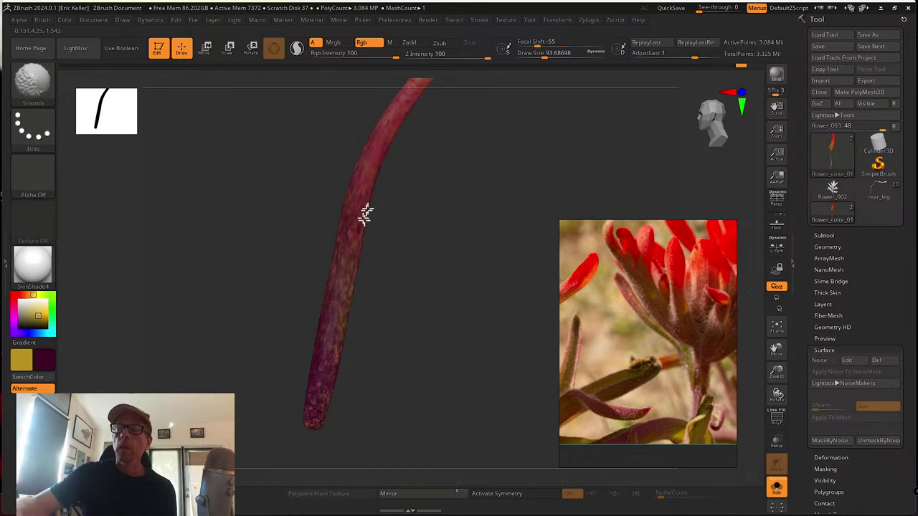
left_click_drag(354, 352, 596, 383)
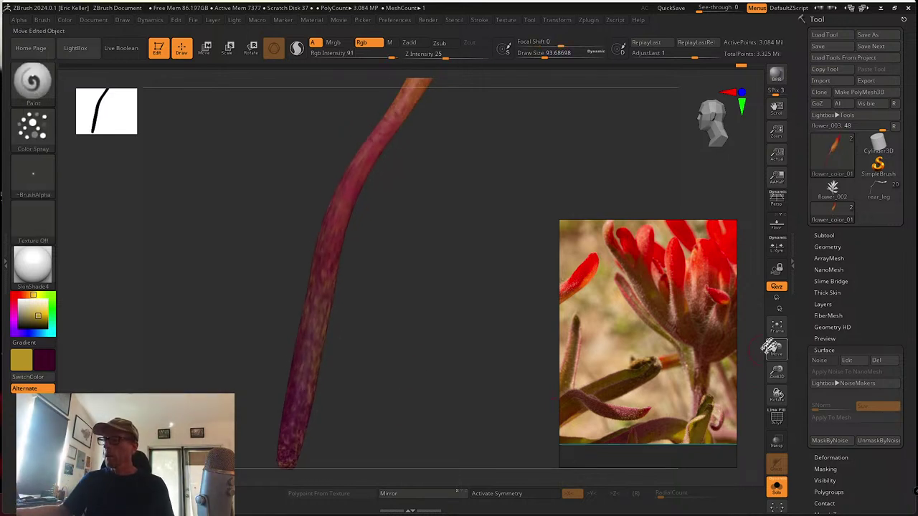
Set the petal's UV map size to 4096
left_click(776, 331)
left_click_drag(512, 357, 467, 370)
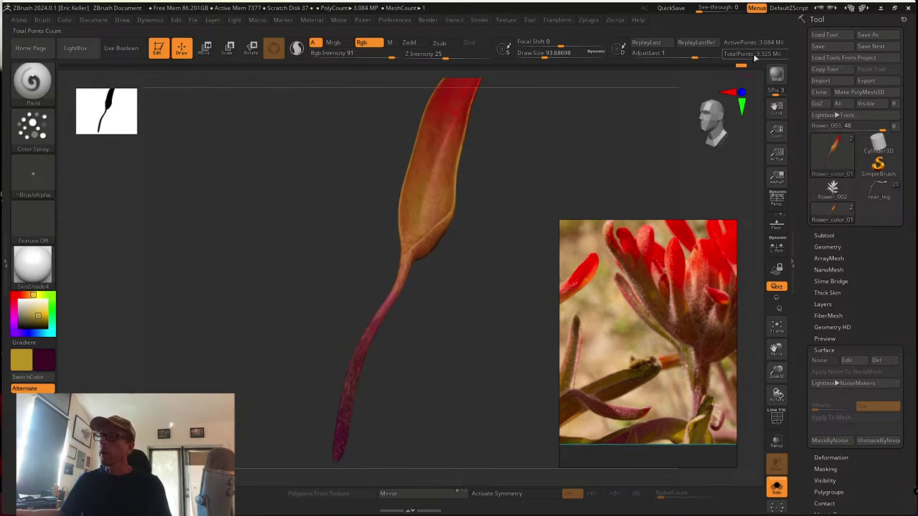
left_click_drag(805, 372, 803, 300)
left_click(824, 355)
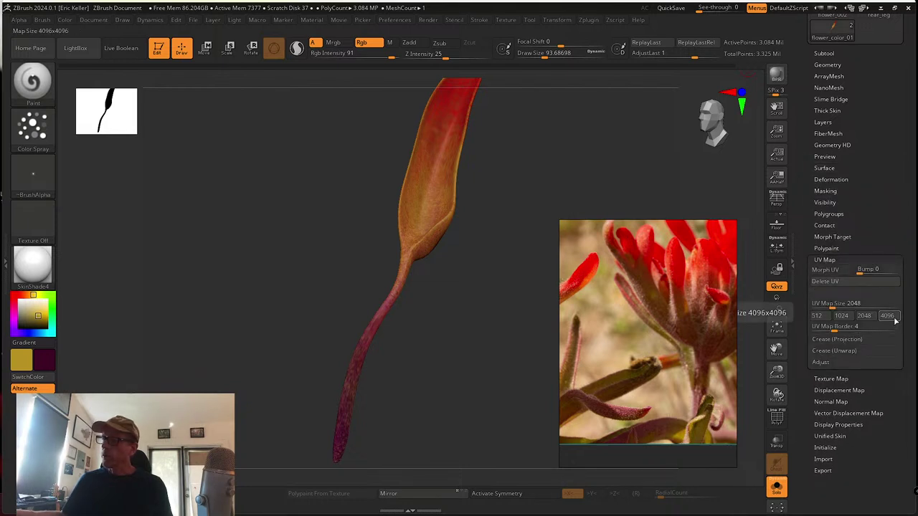
left_click(889, 317)
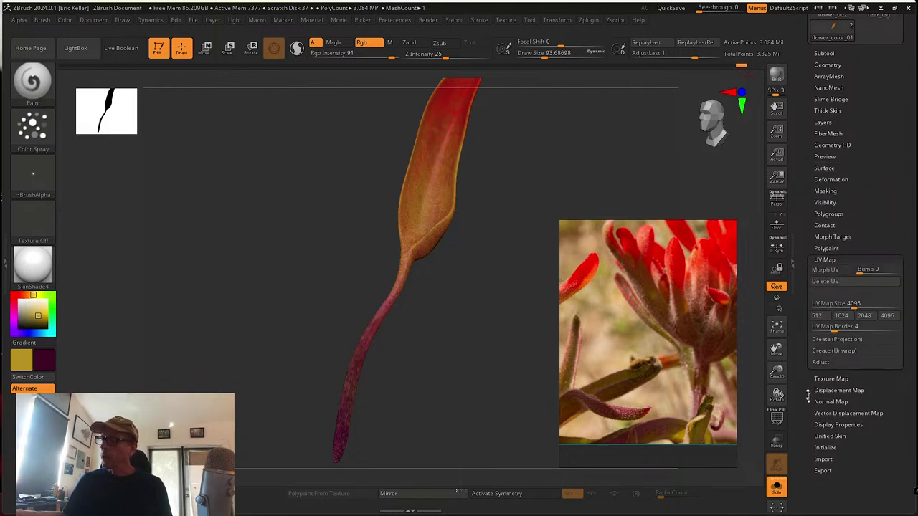
Create a new texture map from the petal's polypaint and clone it into the texture library
left_click(829, 379)
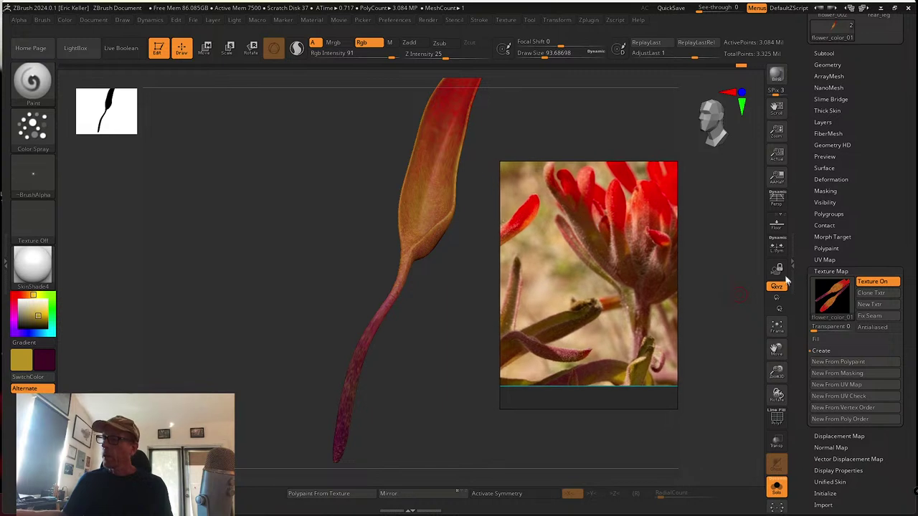
left_click(880, 294)
scroll(868, 115, "up", 3)
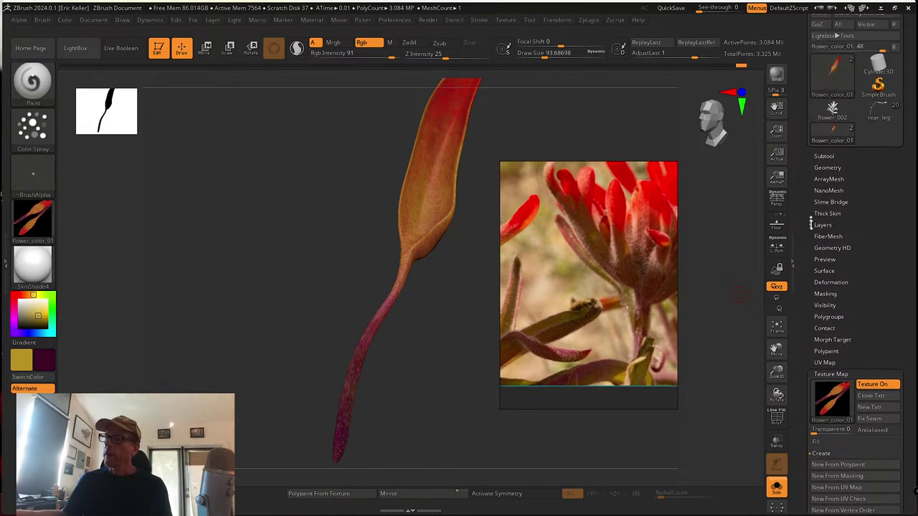
Switch to the flower_002 tool and apply the flower_color_01 texture as its texture map
left_click(833, 109)
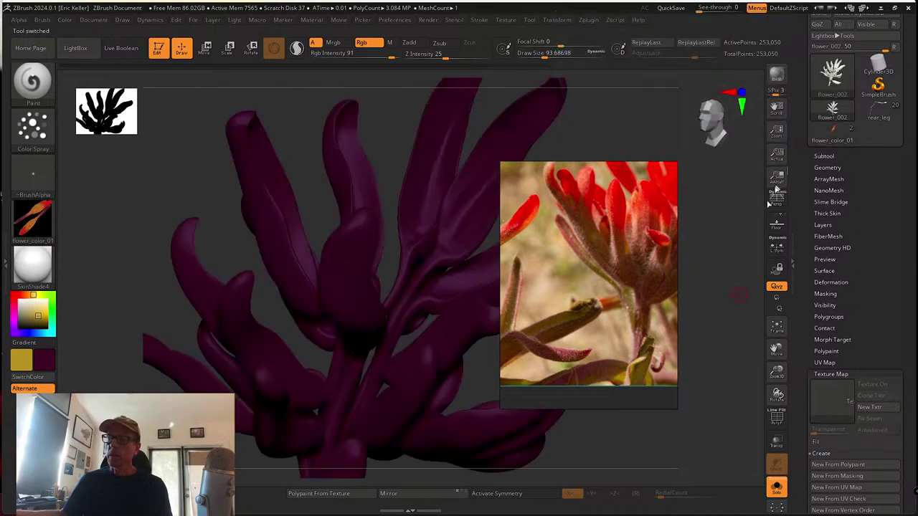
left_click(835, 401)
left_click_drag(621, 206, 803, 72)
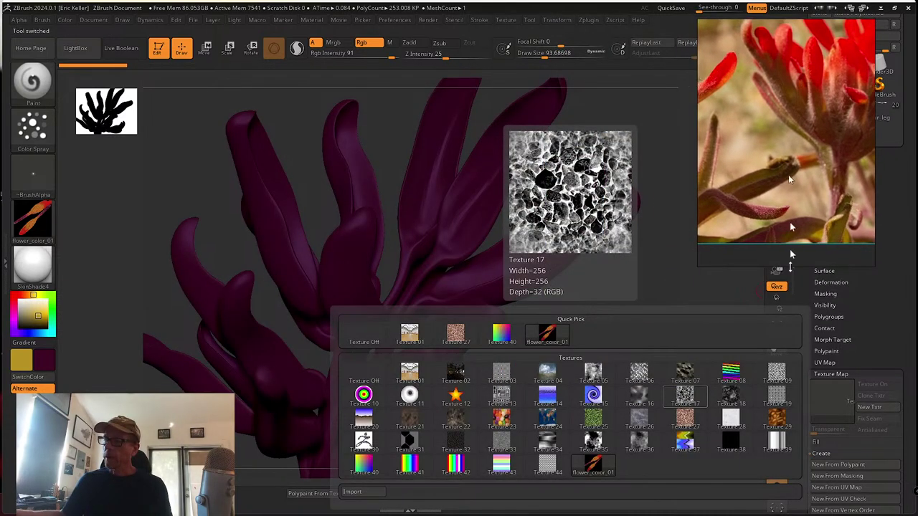
left_click(551, 334)
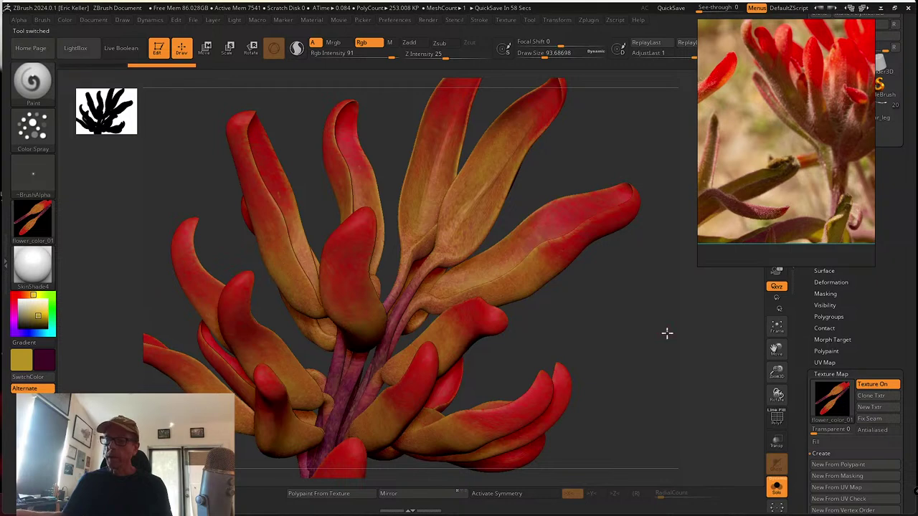
Examine the textured flower as a whole and from several angles beside the reference photo
key("f")
left_click_drag(635, 319, 696, 265)
left_click_drag(757, 149, 666, 289)
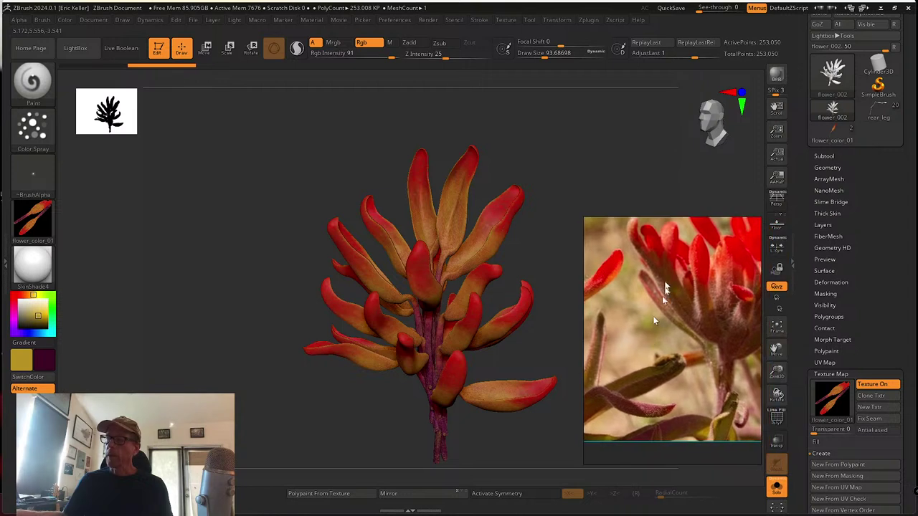
left_click_drag(589, 220, 600, 276)
left_click_drag(667, 344, 675, 391)
left_click_drag(600, 269, 545, 244)
left_click_drag(366, 203, 510, 224)
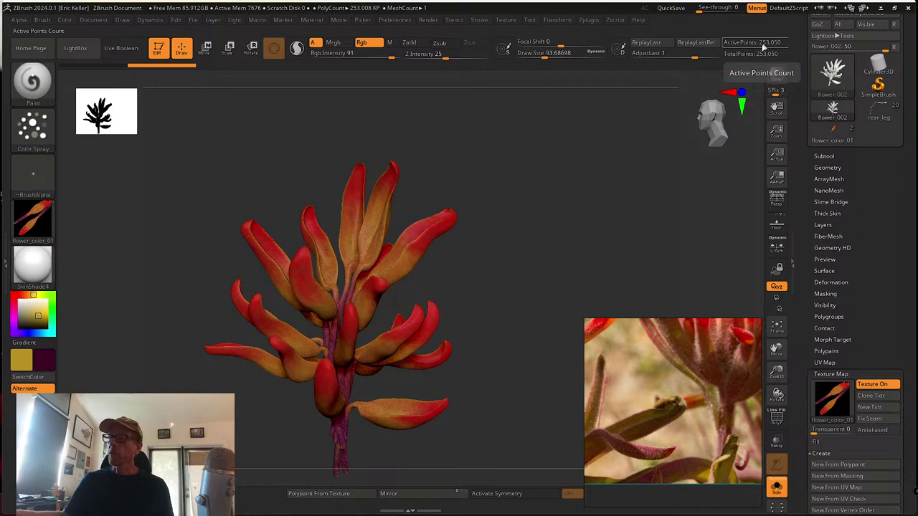
Subdivide the flower_002 mesh twice to about 4.048 million polygons
left_click_drag(616, 198, 580, 193)
key("ctrl+d")
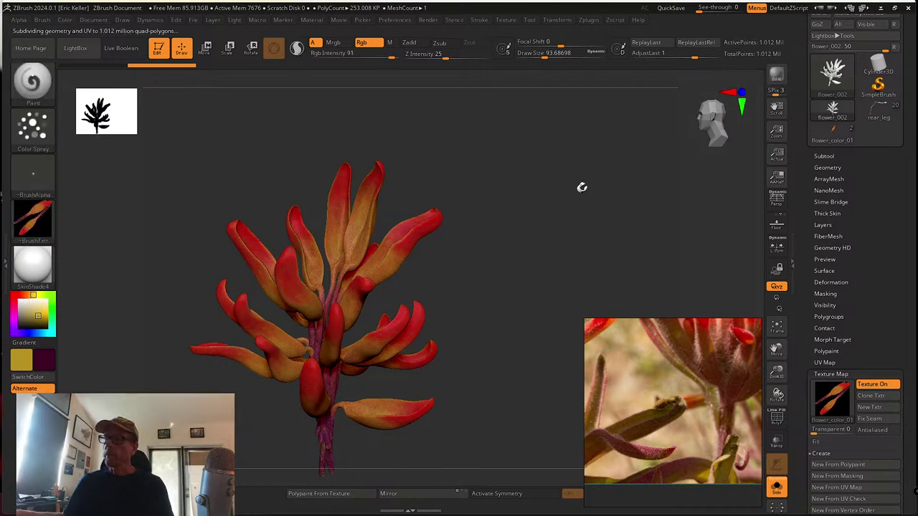
key("ctrl")
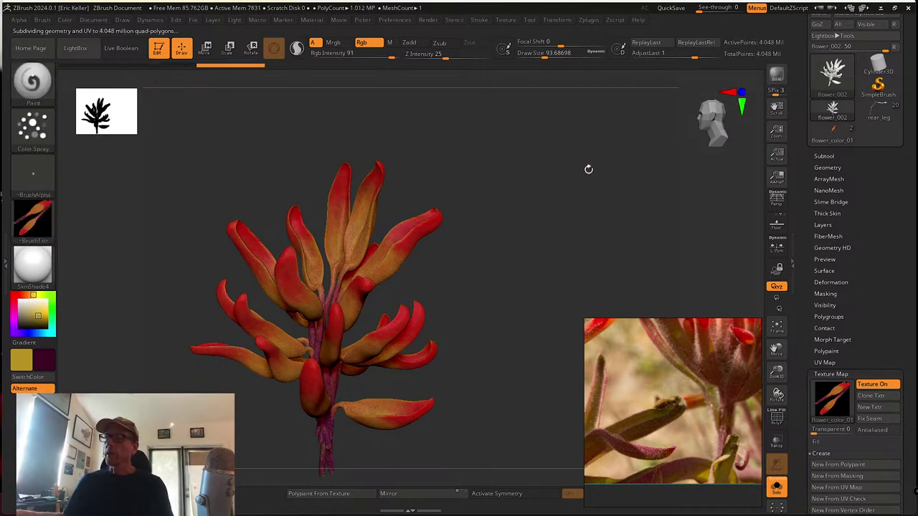
Subdivide the full flower mesh once more to 16.192 million polygons and open its Polypaint settings
key("ctrl+d")
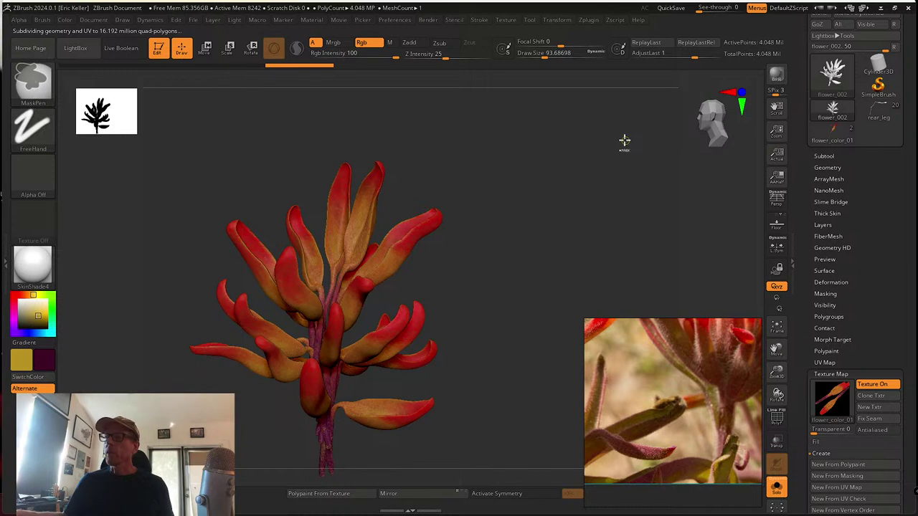
left_click_drag(581, 188, 529, 218)
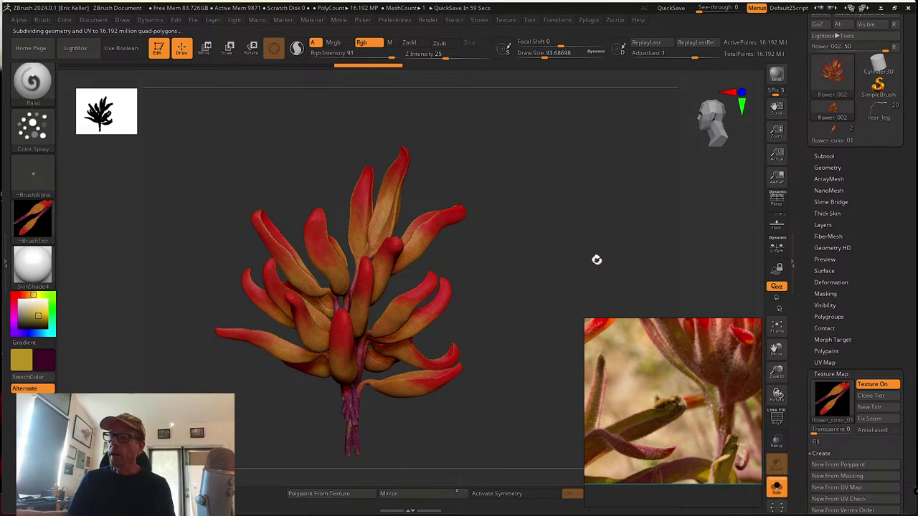
left_click(826, 351)
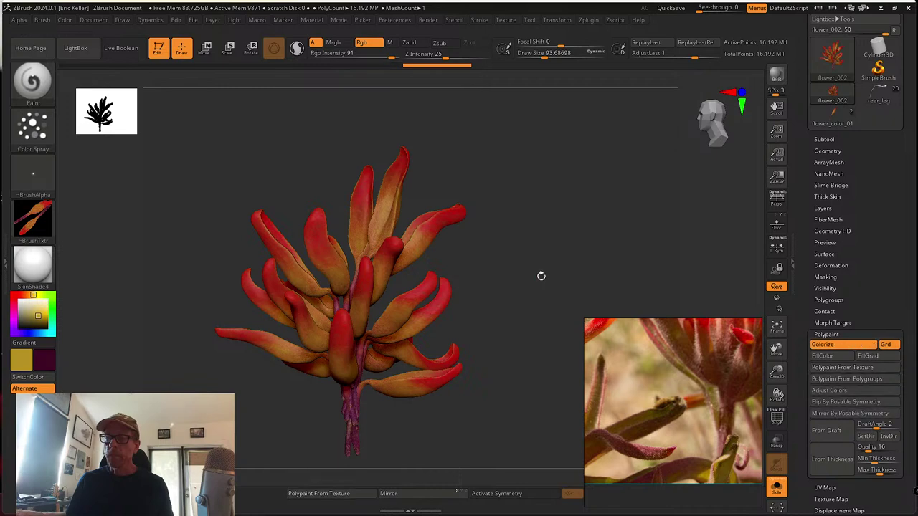
left_click_drag(550, 262, 520, 263)
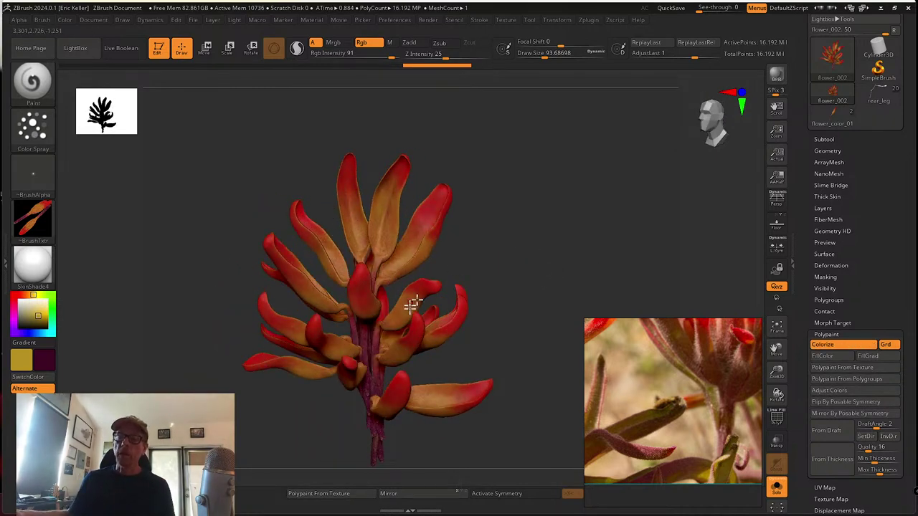
Bring up the flower's subtool list and give the subtool the new name flower_003
scroll(806, 84, "up", 3)
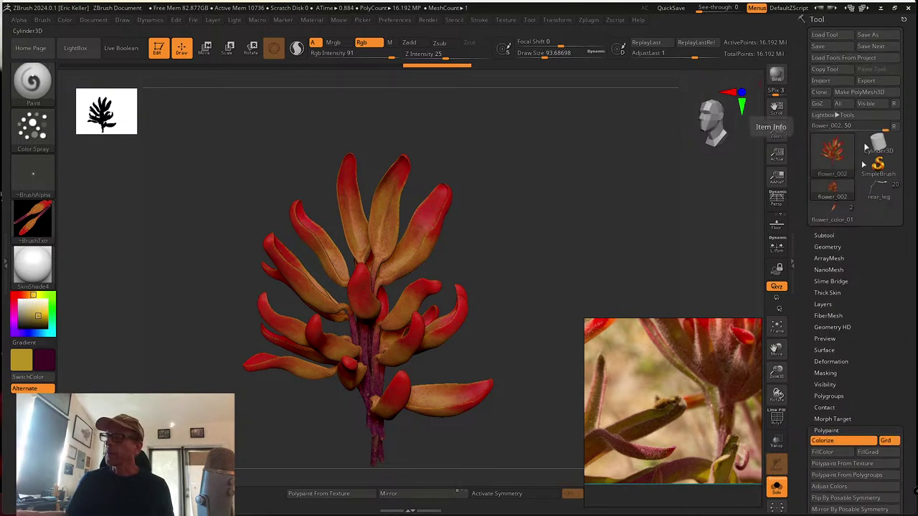
left_click(838, 235)
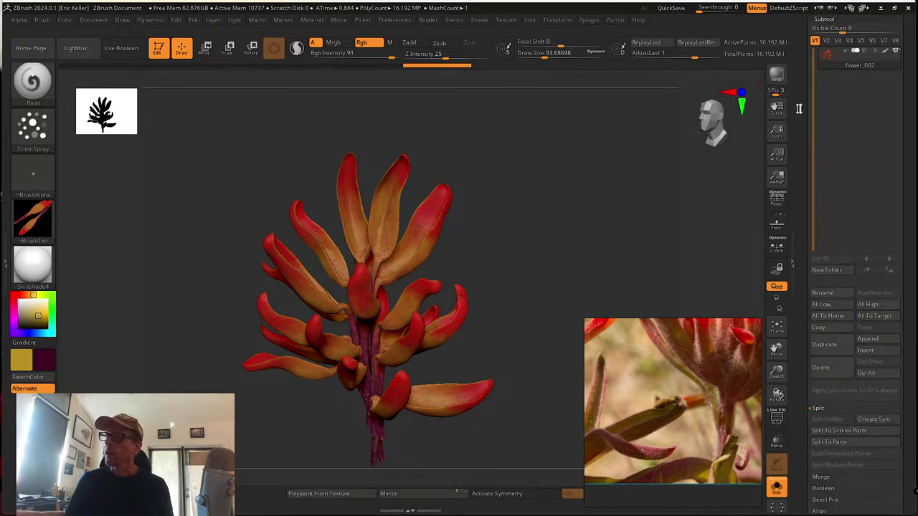
scroll(807, 143, "up", 6)
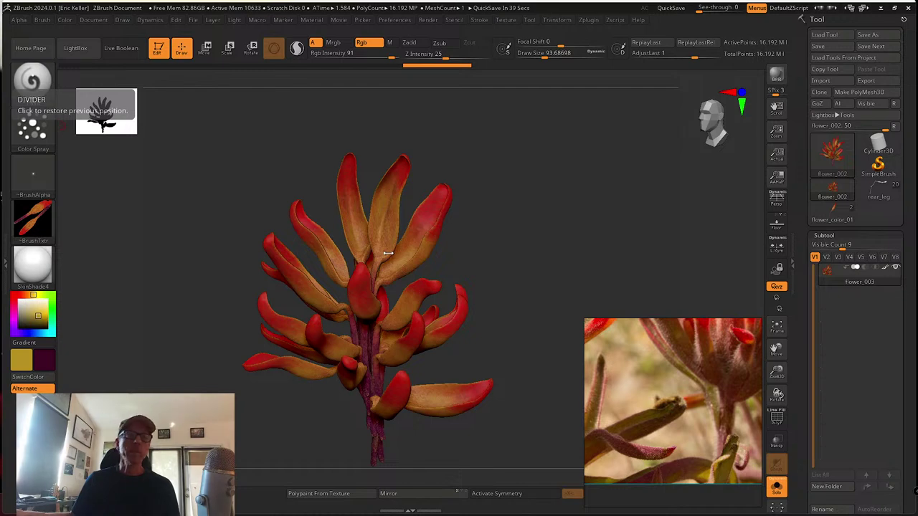
Turn off the Paint brush's texture and check the flower's wireframe display
left_click_drag(498, 256, 474, 299)
left_click_drag(557, 304, 542, 315, "alt")
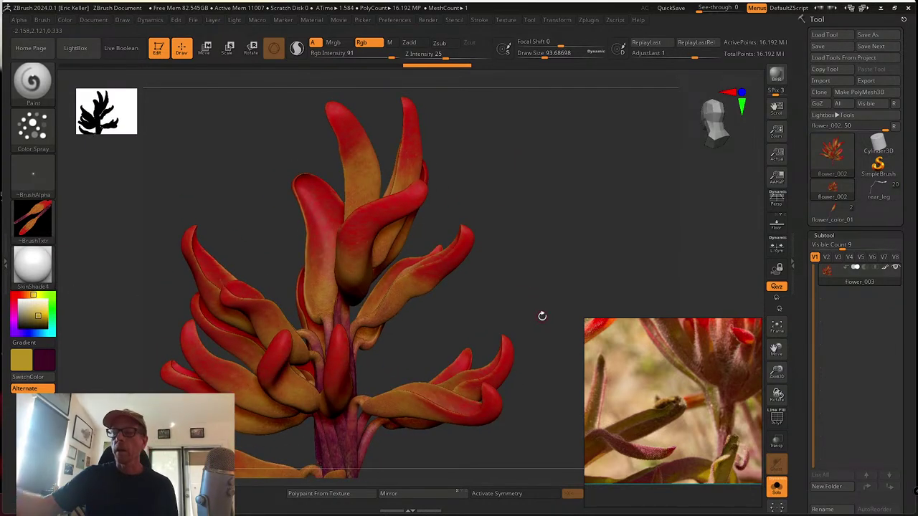
left_click(31, 219)
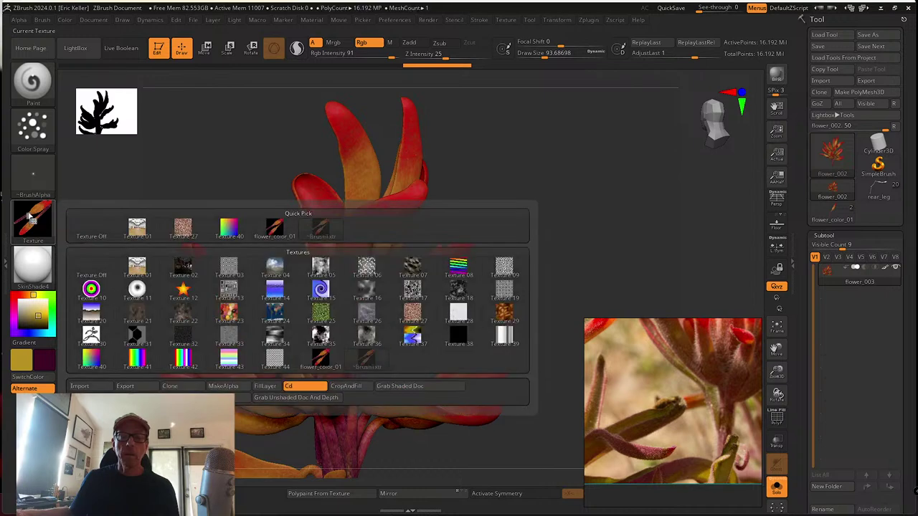
left_click(92, 232)
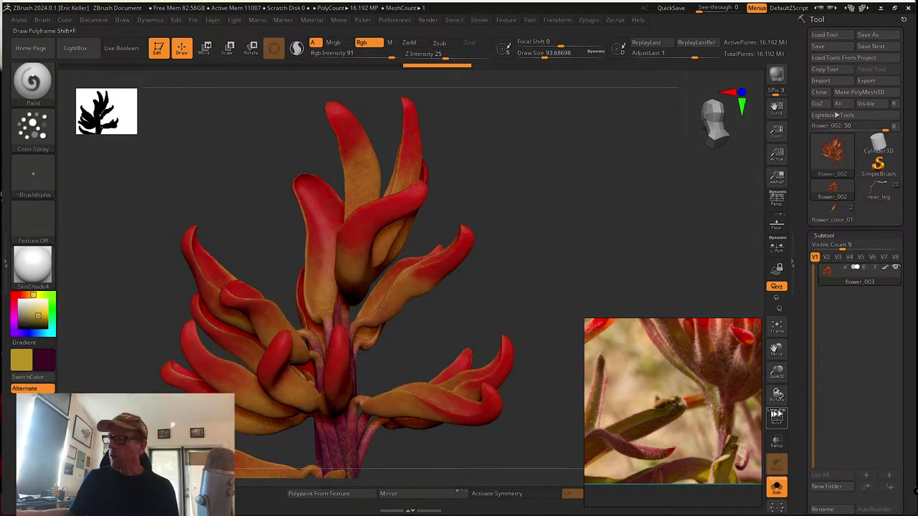
left_click(778, 418)
left_click(778, 418)
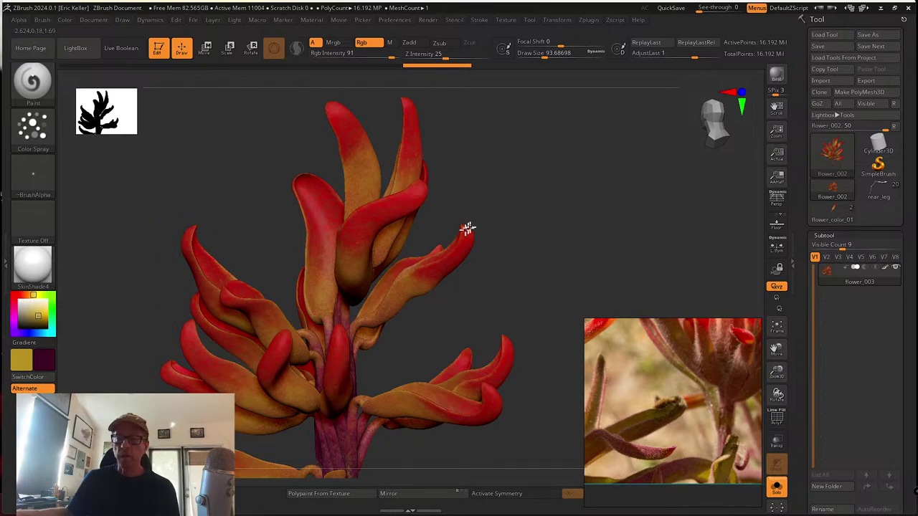
Set the Paint brush's alpha to Alpha 07 and bring the inner faces of the upper petals into close view
left_click_drag(466, 228, 365, 348)
left_click_drag(473, 347, 497, 345)
left_click(33, 174)
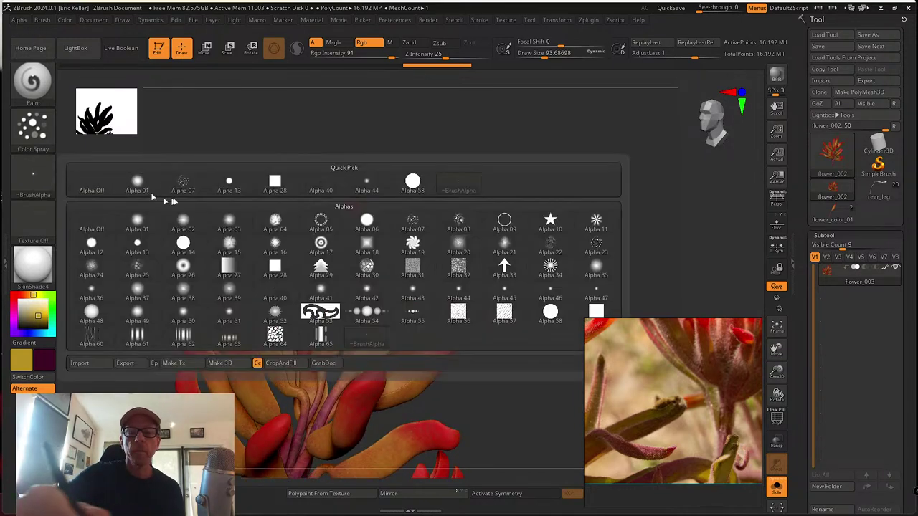
left_click(180, 195)
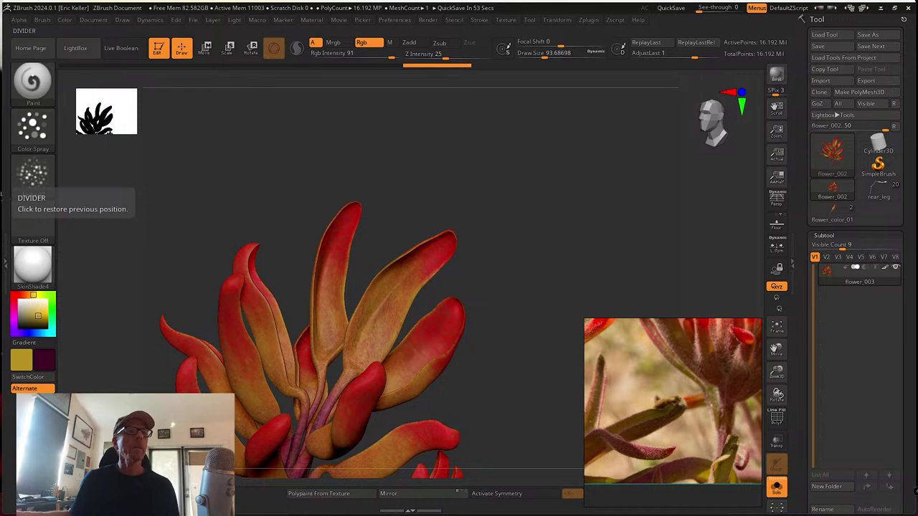
right_click_drag(379, 211, 360, 297)
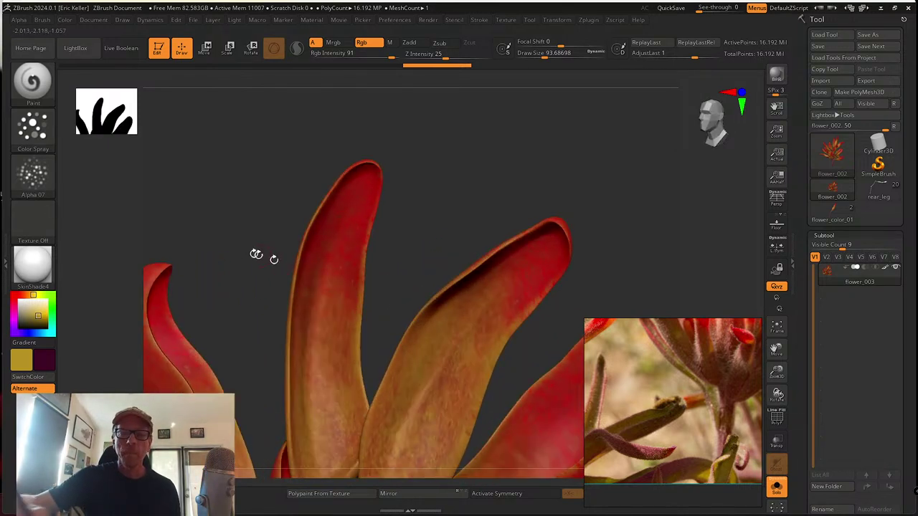
left_click(41, 176)
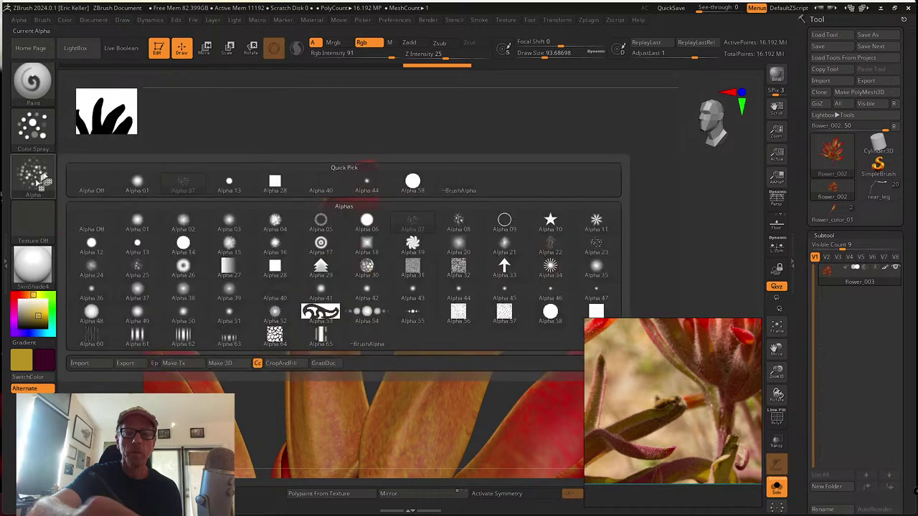
left_click(275, 179)
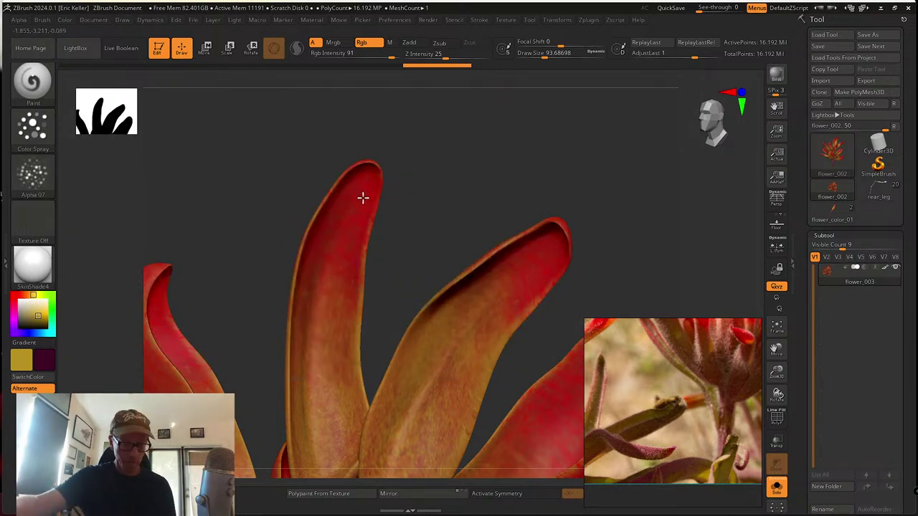
Sample red from the tall petal, try dark purple test strokes on its inner face, and undo them
key("c")
key("ctrl")
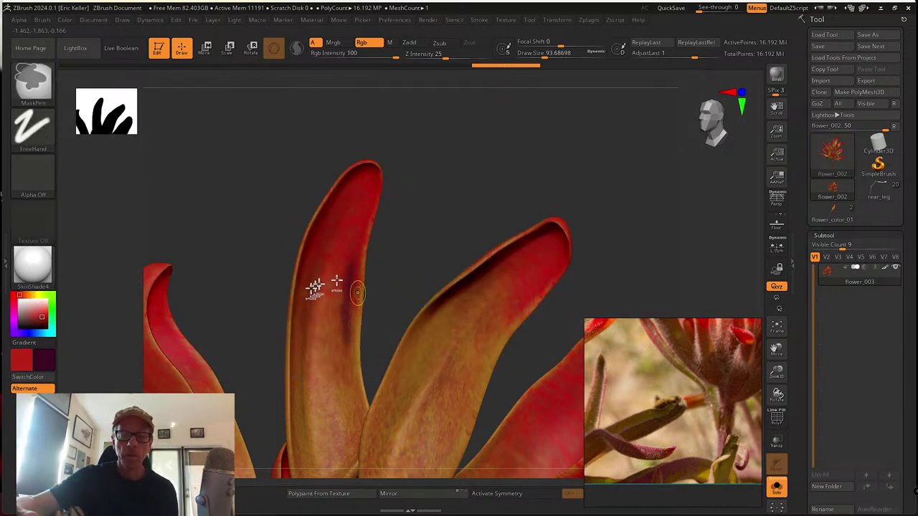
key("v")
key("ctrl")
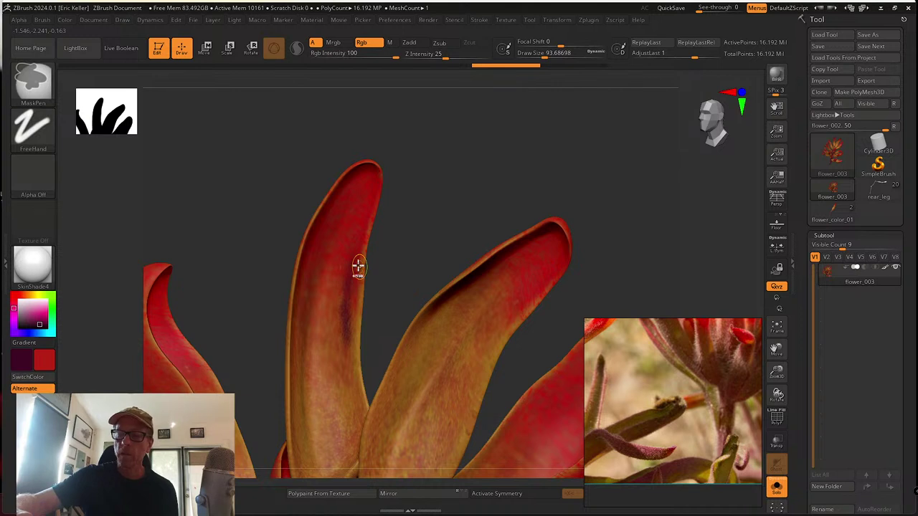
key("ctrl+z")
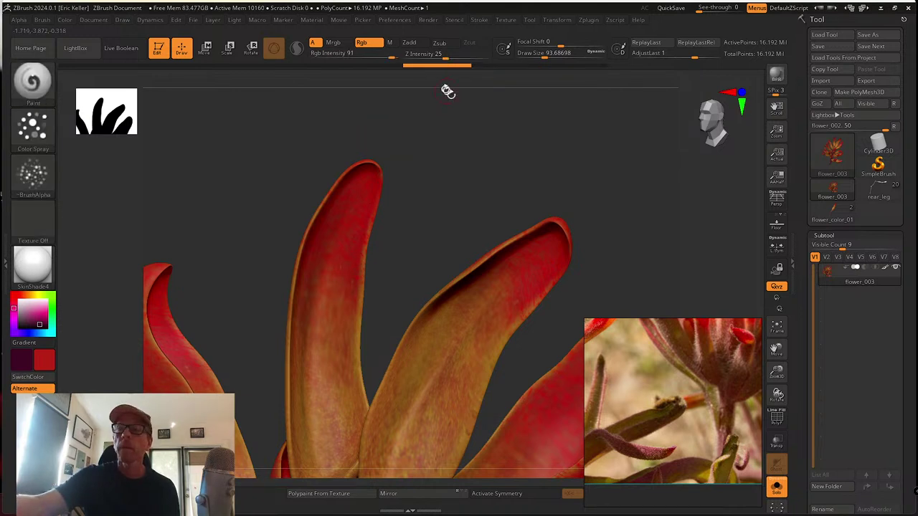
Lower the Paint brush's Rgb Intensity to 19
left_click(361, 55)
left_click_drag(362, 56, 349, 56)
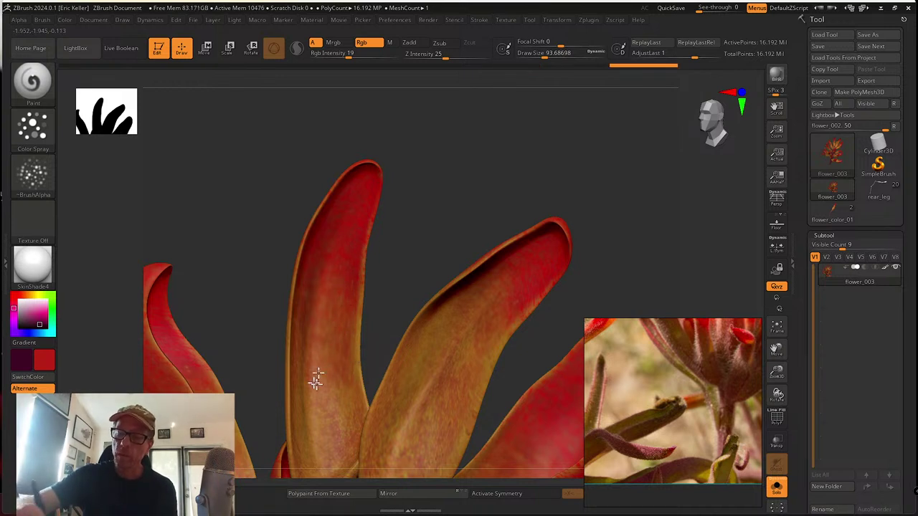
left_click_drag(274, 276, 240, 293)
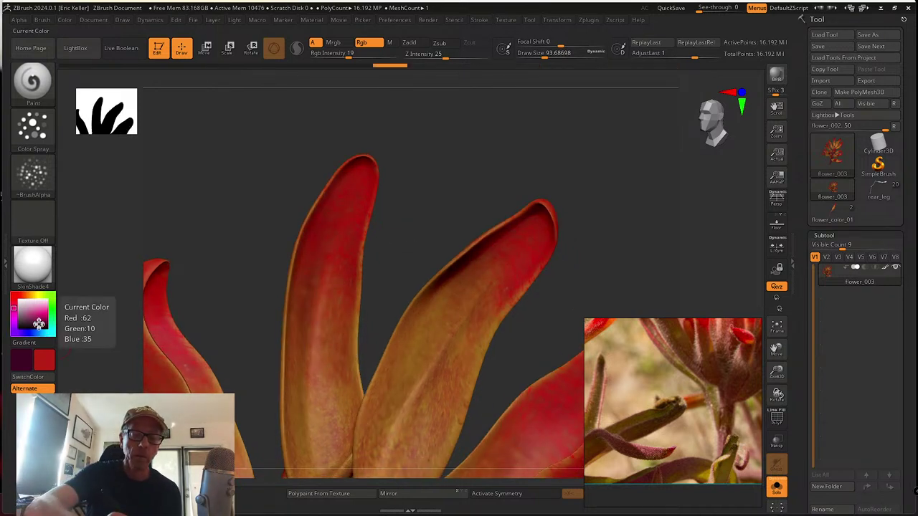
Swap the paint colours and mix a lighter red main colour with a pinkish crimson secondary colour
left_click(27, 377)
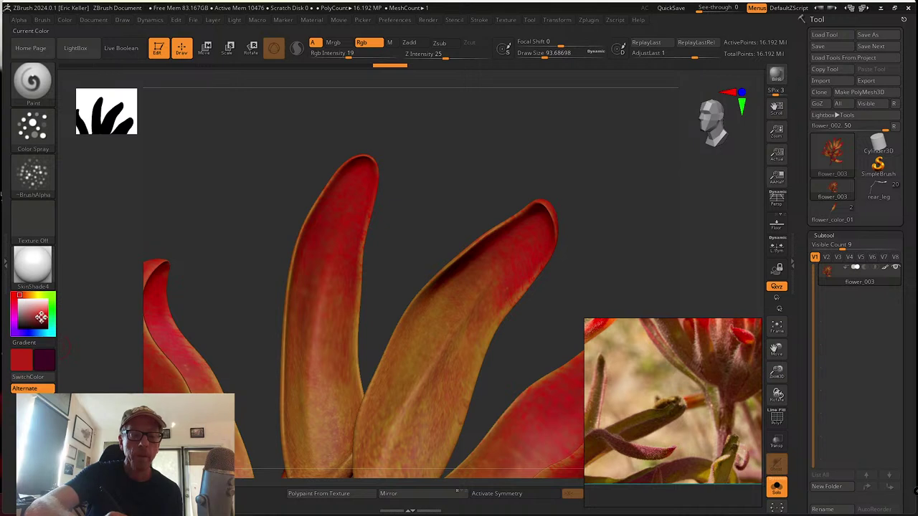
left_click(43, 355)
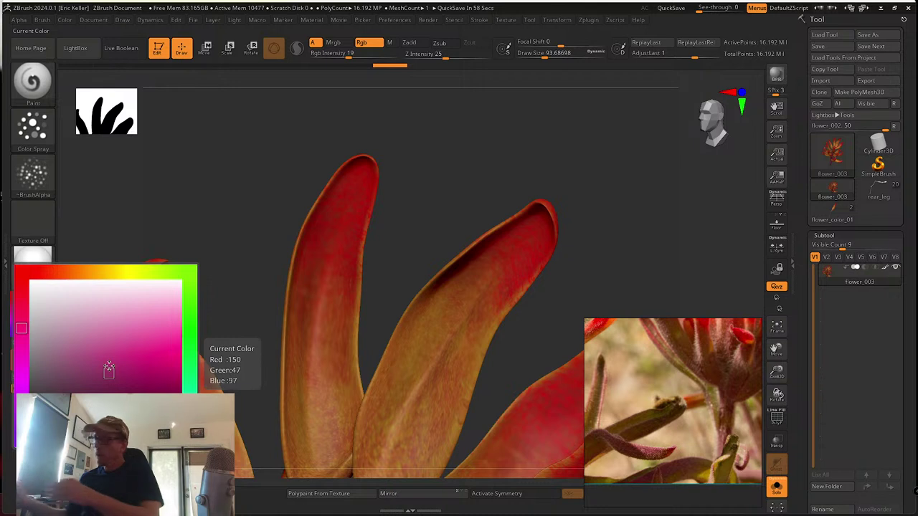
left_click(21, 309)
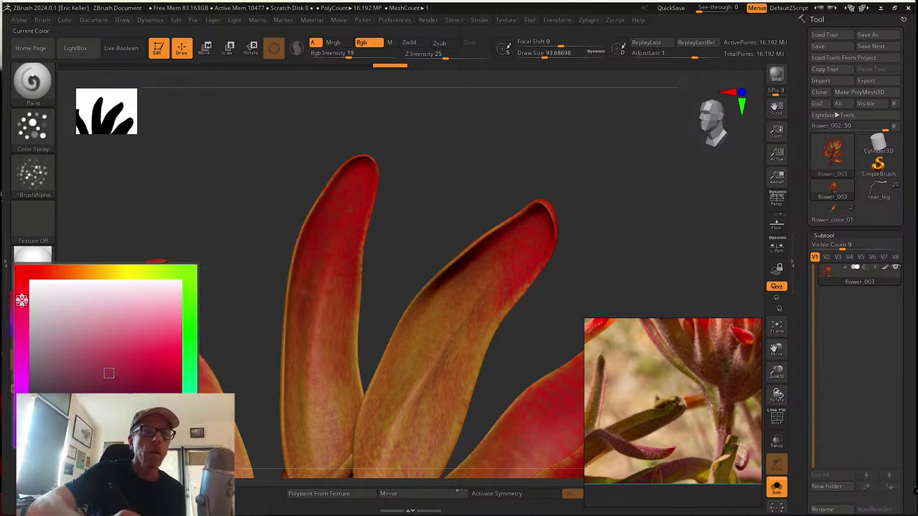
left_click(122, 359)
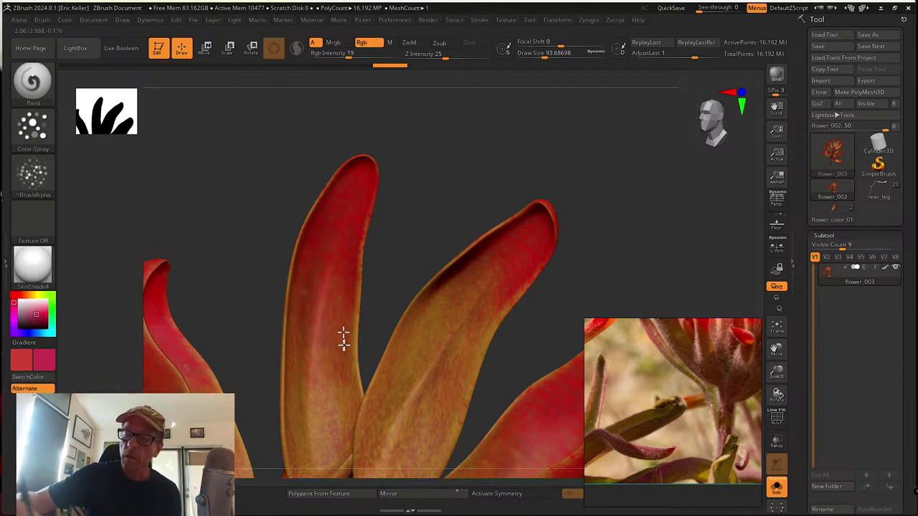
Isolate the tall upper petal to paint soft pinkish-red tones down its inner face, and show the whole flower again
left_click_drag(379, 238, 390, 253)
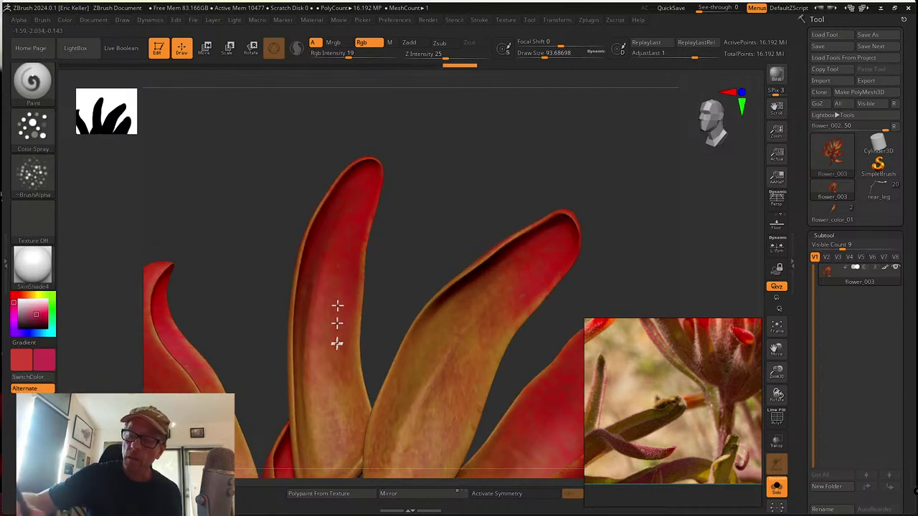
key("ctrl+shift")
left_click(330, 287, "ctrl+shift")
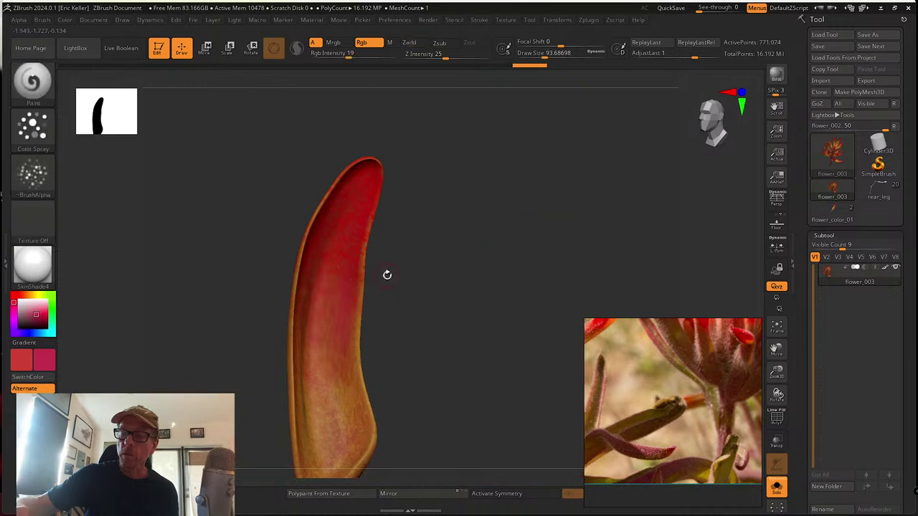
right_click_drag(385, 273, 381, 267)
mouse_move(306, 342)
left_mouse_down()
mouse_move(286, 342)
mouse_move(294, 357)
mouse_move(331, 355)
mouse_move(293, 274)
mouse_move(284, 312)
mouse_move(301, 305)
mouse_move(291, 254)
mouse_move(273, 338)
mouse_move(308, 346)
left_mouse_up()
left_click_drag(310, 397, 348, 429)
left_click_drag(406, 303, 431, 230)
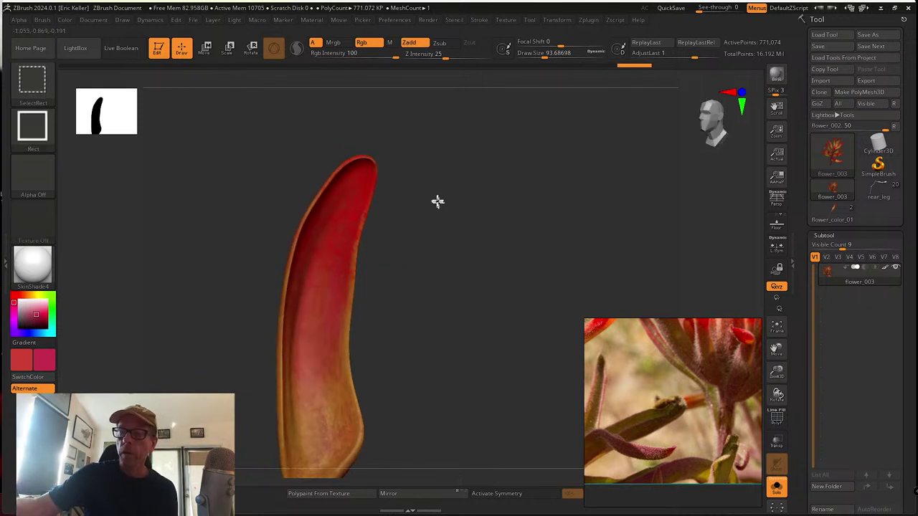
left_click(511, 247, "ctrl+shift")
mouse_move(513, 188)
left_mouse_down("alt")
mouse_move(392, 168)
mouse_move(557, 217)
mouse_move(581, 266)
left_mouse_up("alt")
Open NoiseMaker for the flower's surface noise and move the reference photo clear of the noise preview
left_click_drag(714, 371, 668, 246)
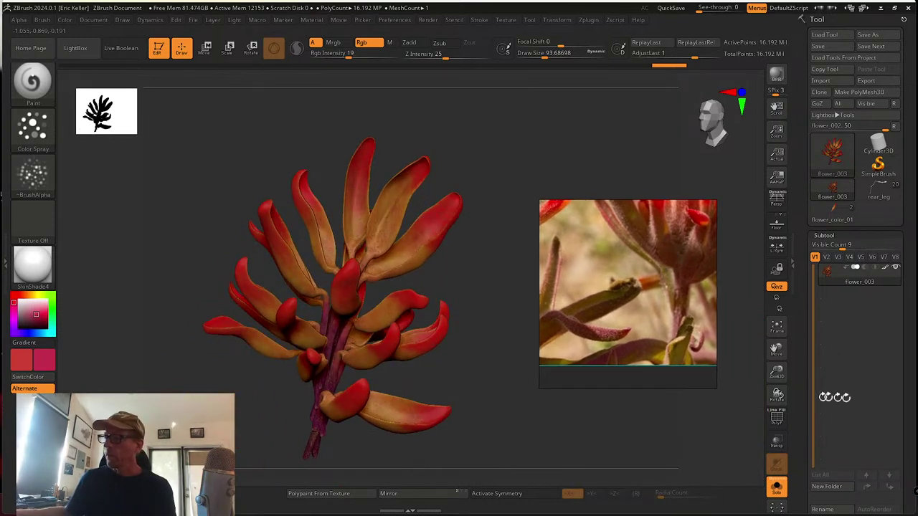
left_click_drag(810, 409, 799, 314)
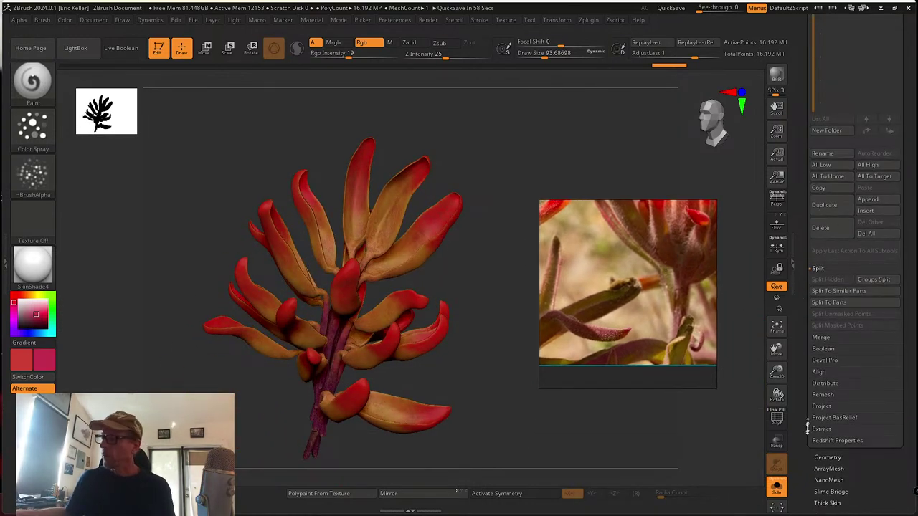
left_click_drag(807, 427, 823, 384)
left_click(830, 388)
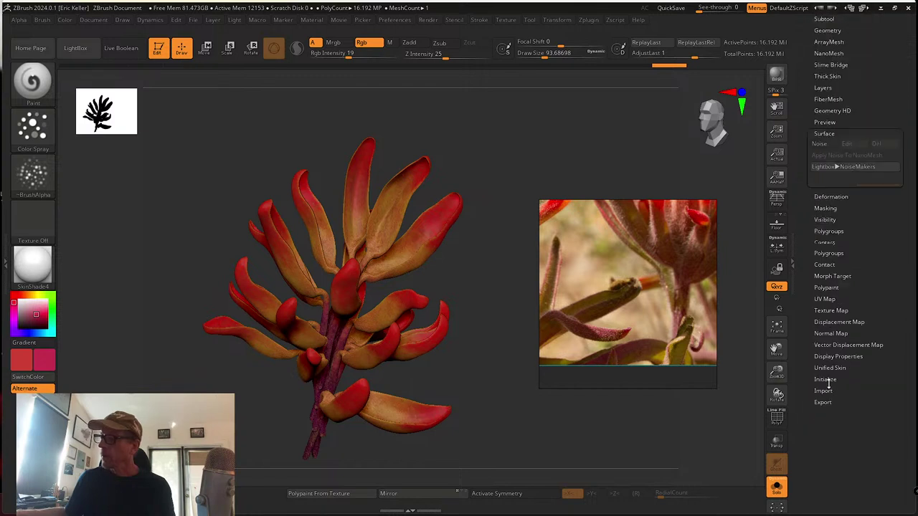
left_click(819, 144)
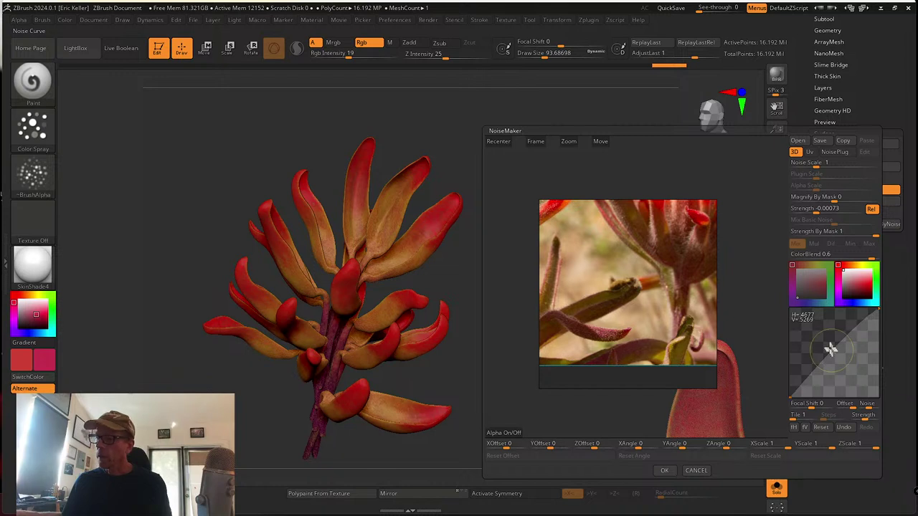
left_click_drag(676, 306, 262, 315)
Reshape the noise curve into a steep S-curve and inspect the noise on the petals and stems in the preview
left_click_drag(839, 345, 829, 378)
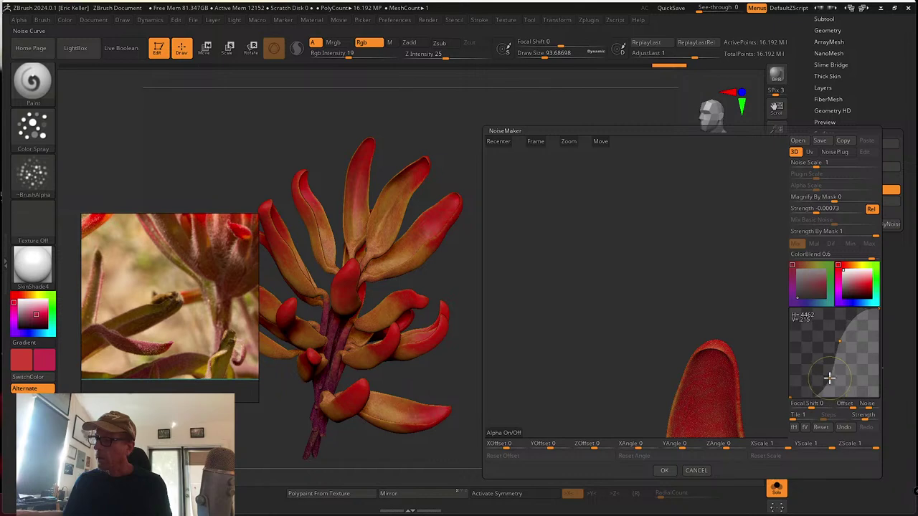
left_click_drag(729, 301, 695, 205, "alt")
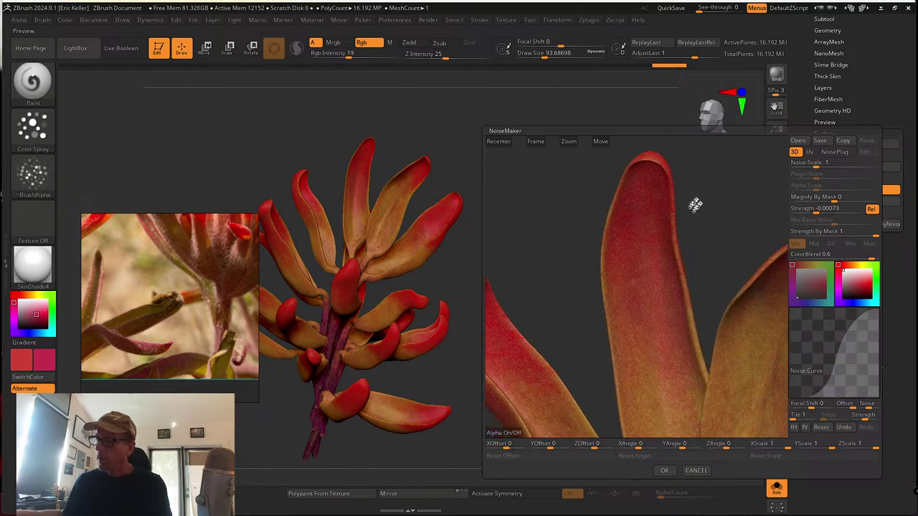
left_click_drag(724, 282, 659, 201)
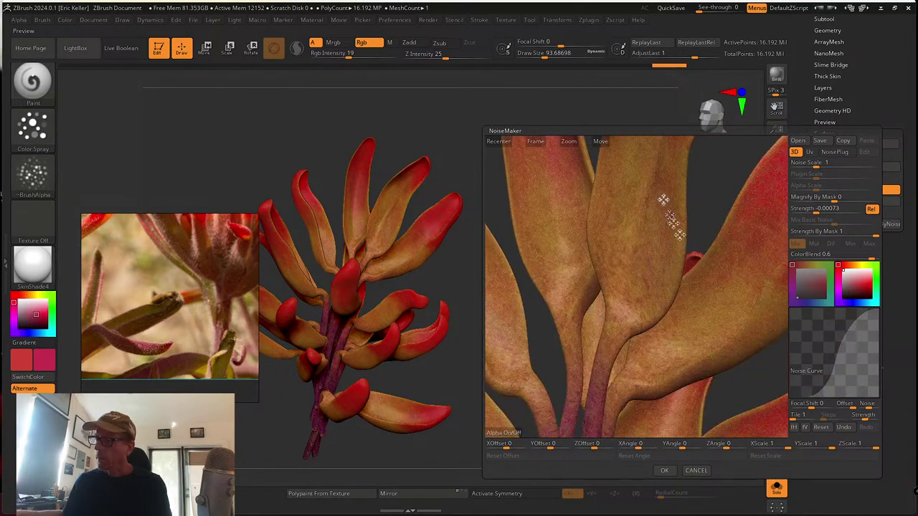
Adjust the red noise colour slightly and inspect the surface noise along the petals up to their tips in the preview
left_click_drag(833, 380, 846, 331)
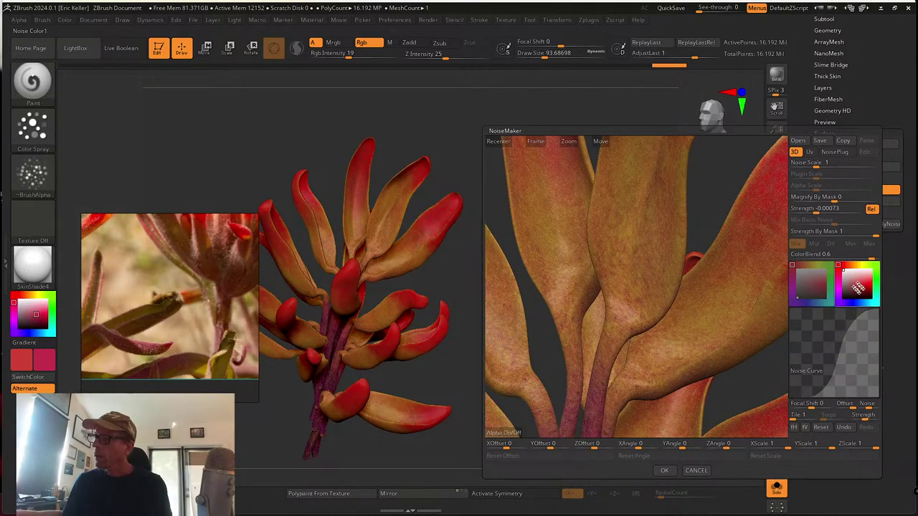
left_click_drag(854, 282, 860, 282)
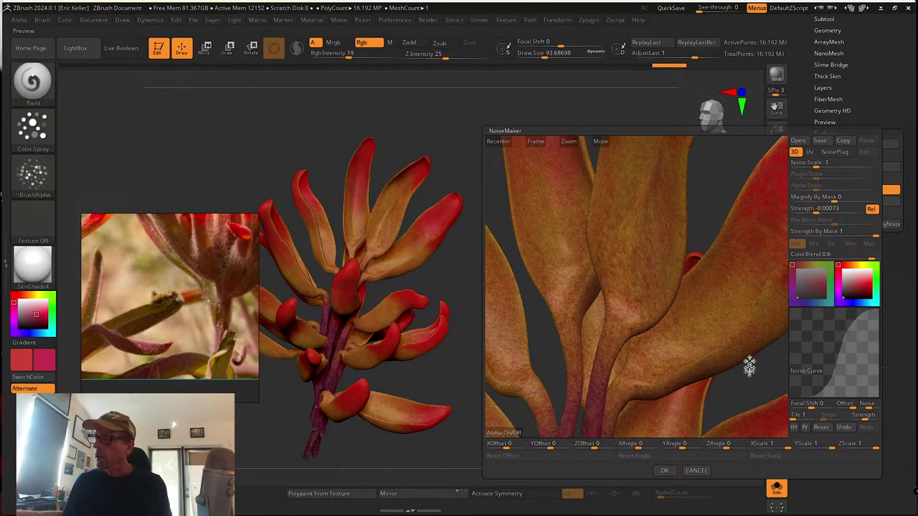
left_click_drag(751, 365, 658, 268)
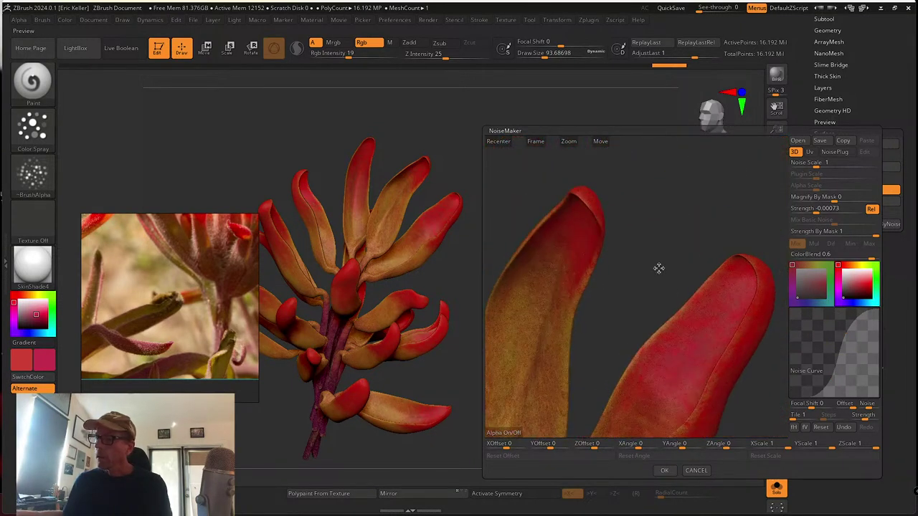
Add the Maxon Noise plugin to the surface noise and choose the Nutous noise type
left_click(836, 152)
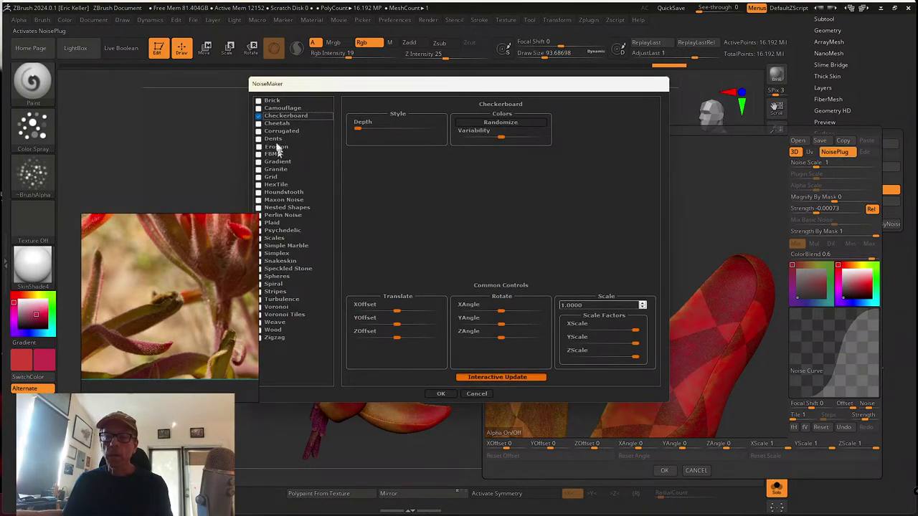
left_click(280, 200)
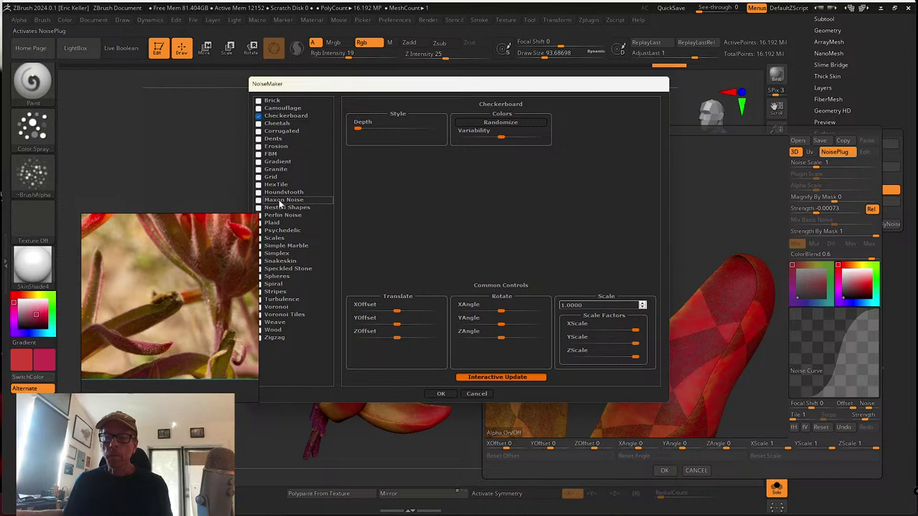
left_click(403, 114)
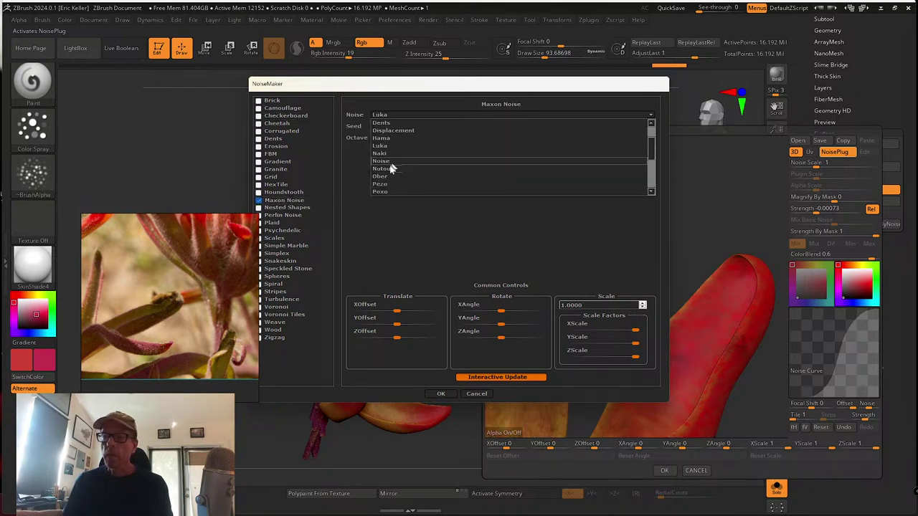
left_click(390, 170)
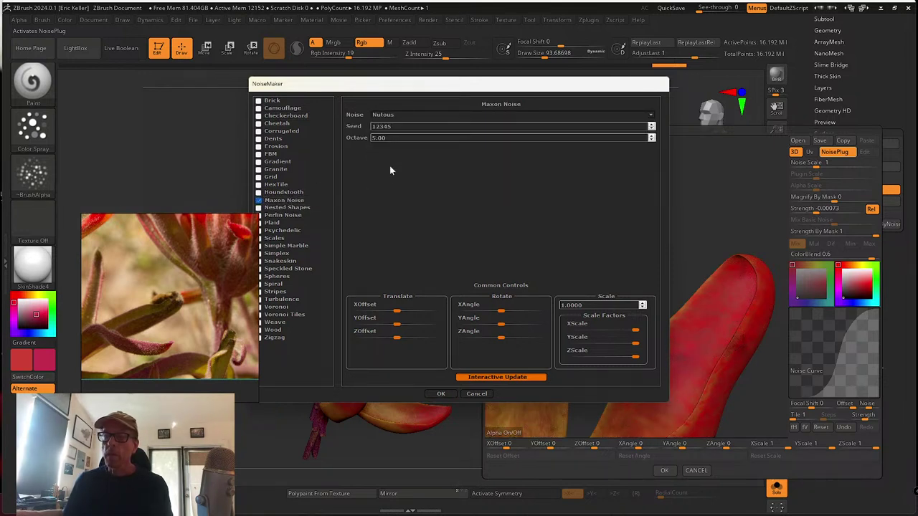
left_click(440, 394)
Set the Plugin Scale to about 0.29, reshape the noise curve to rise steeply, and accept the surface noise
left_click_drag(598, 304, 665, 259)
mouse_move(817, 174)
left_mouse_down()
mouse_move(838, 175)
mouse_move(812, 175)
left_mouse_up()
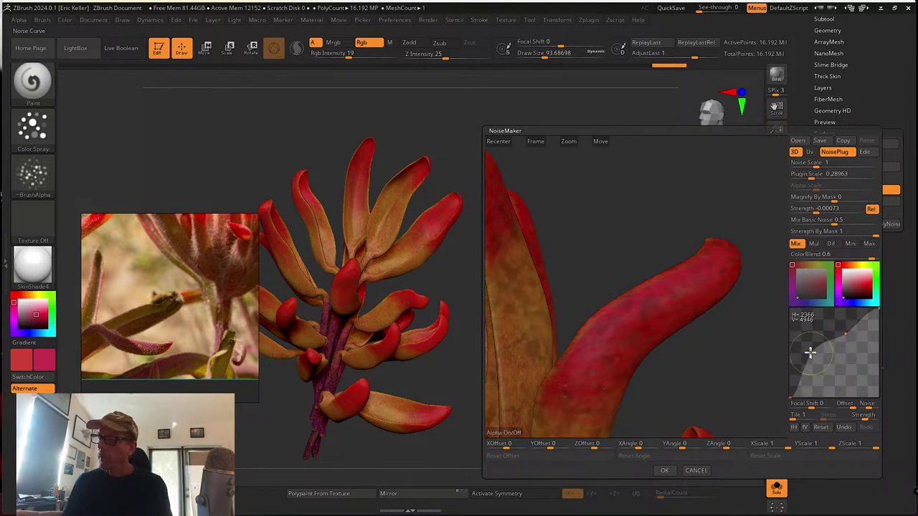
left_click_drag(844, 332, 832, 320)
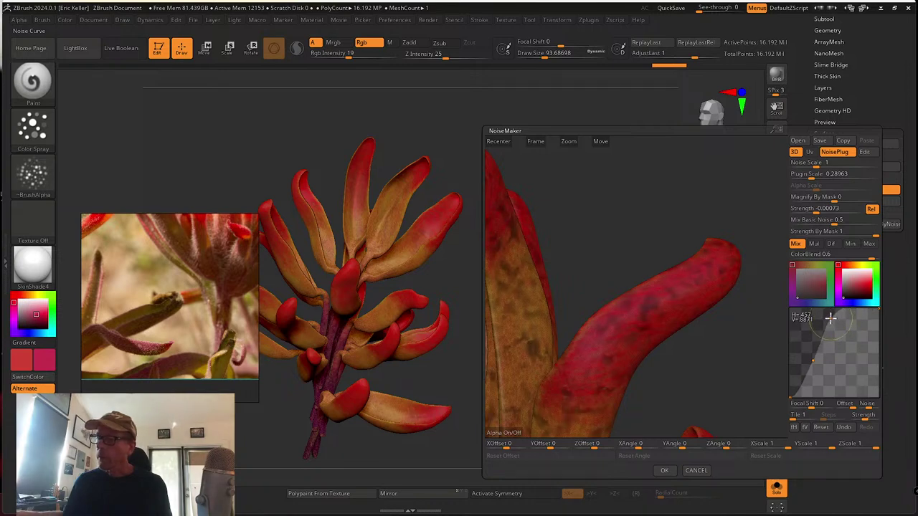
left_click(667, 470)
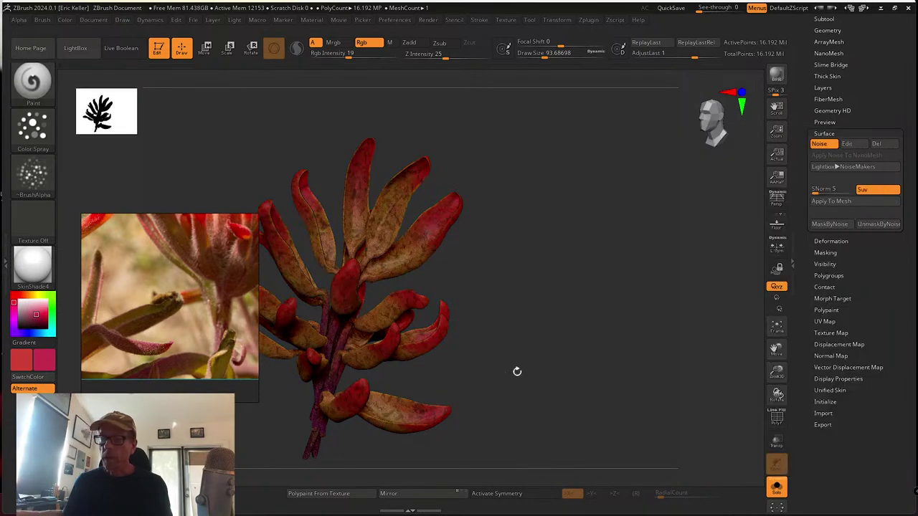
Inspect the mottled noise on the upper petals, mask the flower by that noise, and switch off the surface noise
left_click_drag(518, 371, 598, 352)
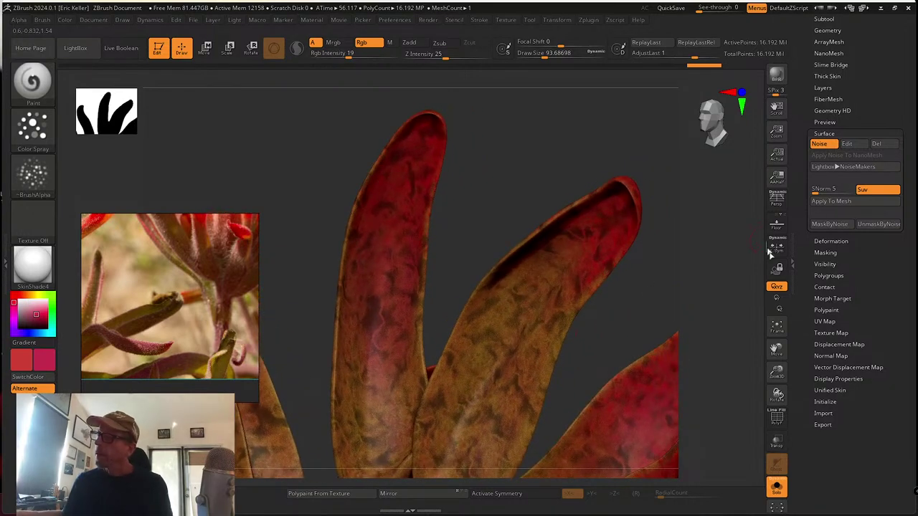
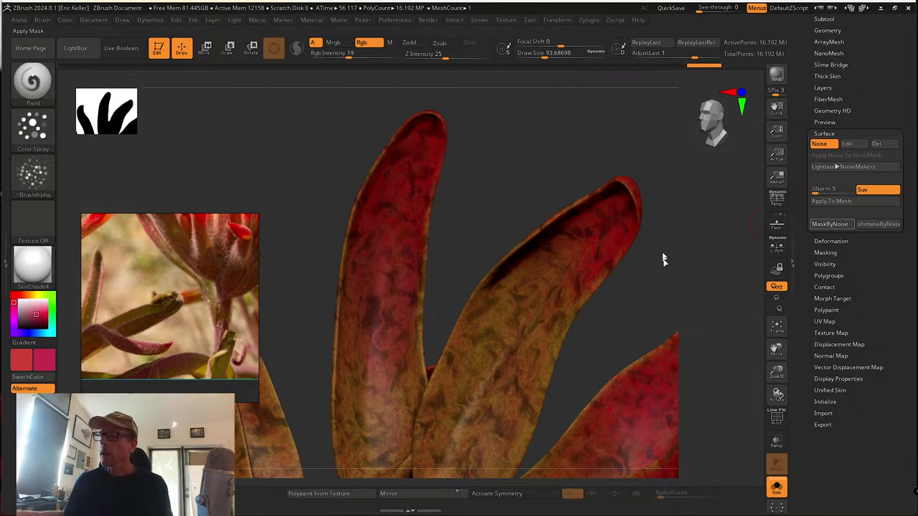
left_click_drag(662, 256, 624, 262)
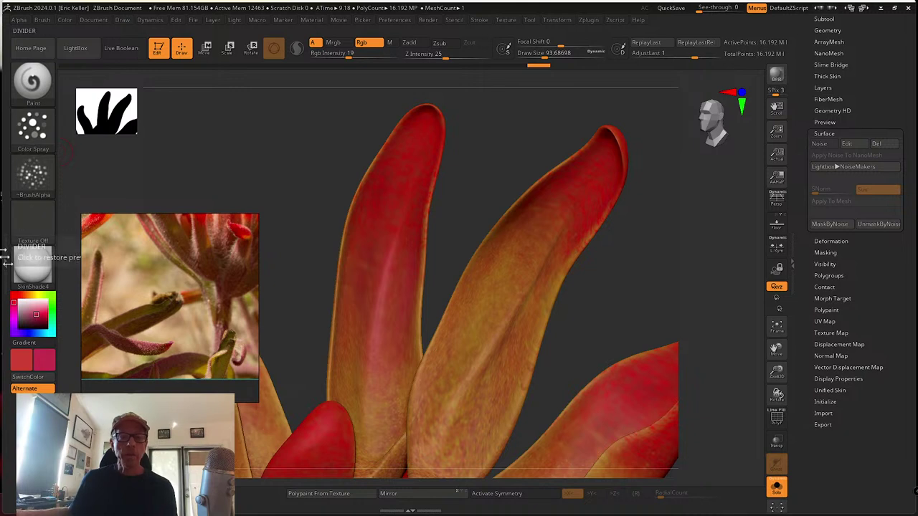
Mix an orange paint colour of R 207, G 101, B 60 and set Rgb Intensity to 17
left_click_drag(14, 294, 23, 294)
left_click(349, 56)
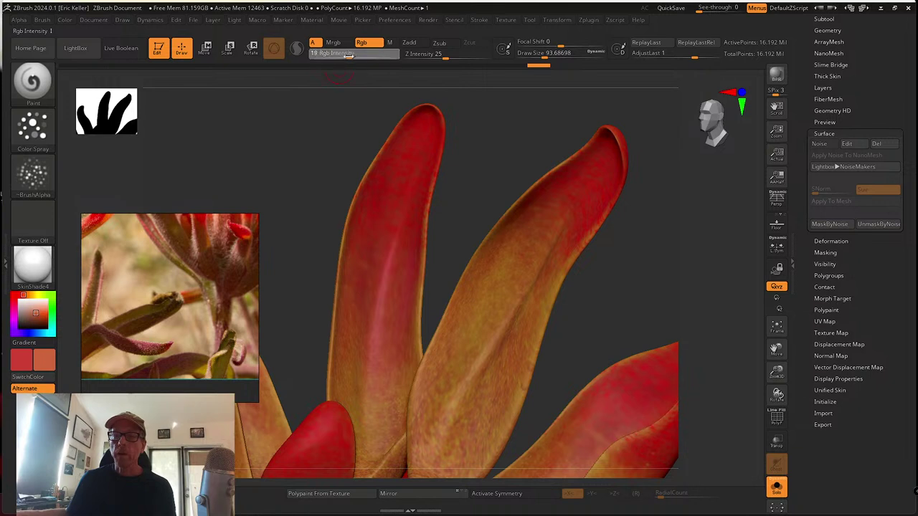
left_click_drag(349, 55, 347, 55)
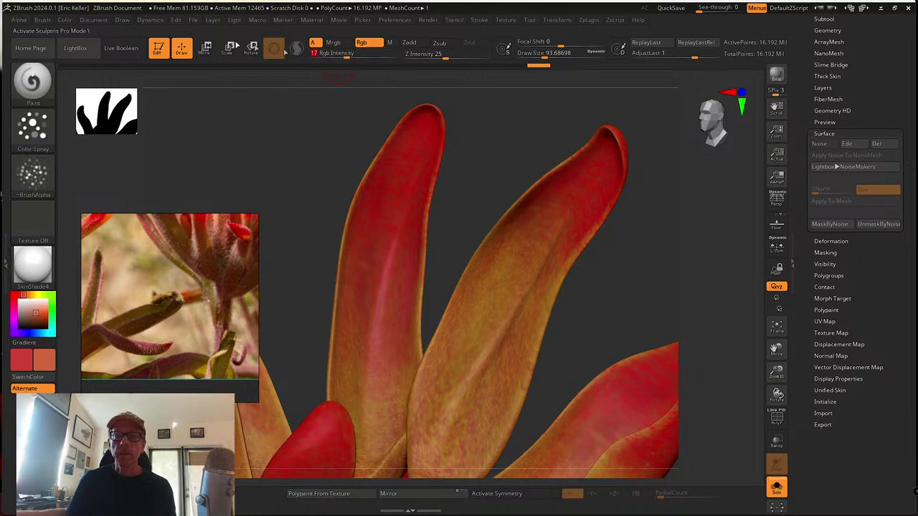
left_click(69, 25)
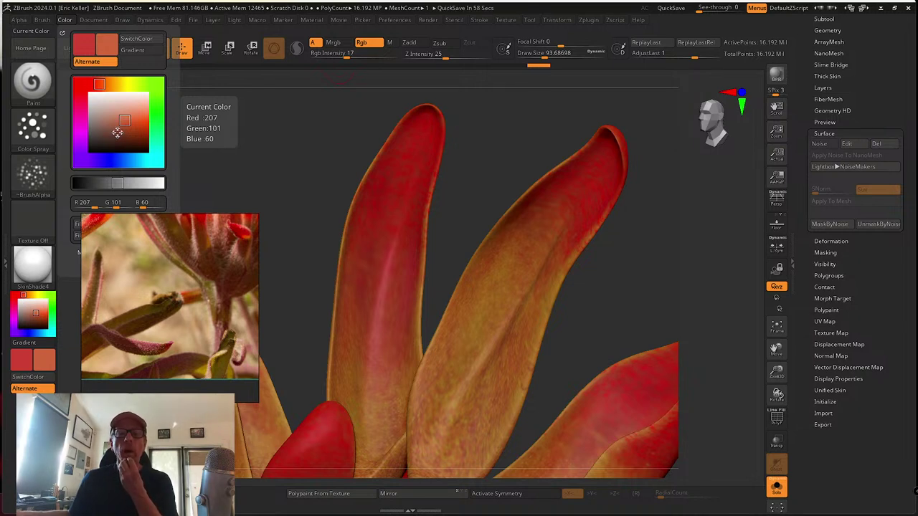
right_click_drag(162, 249, 166, 319)
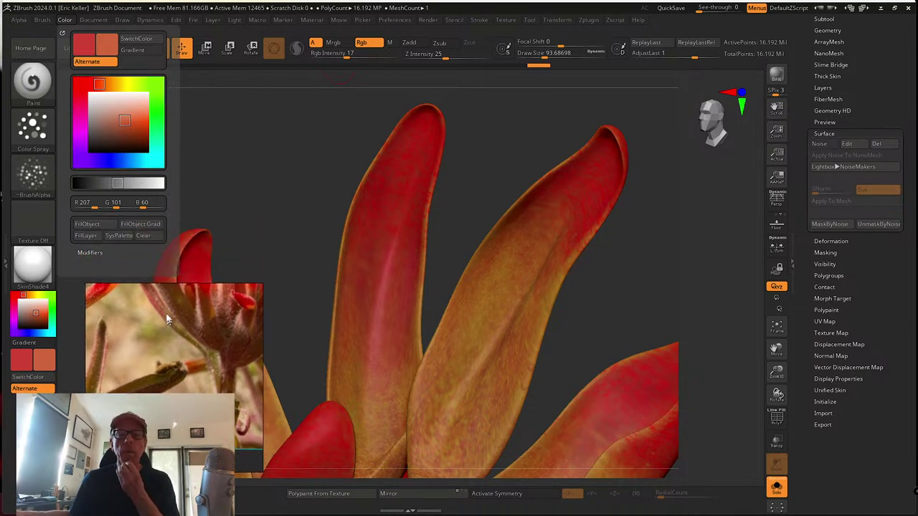
Fill the noise-masked flower several times with the orange colour to build up mottling
left_click(93, 226)
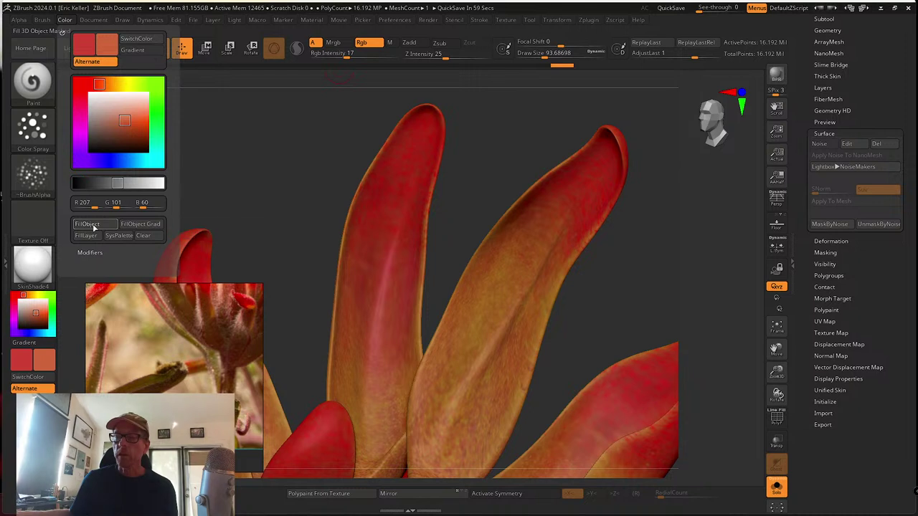
left_click(93, 227)
left_click(93, 226)
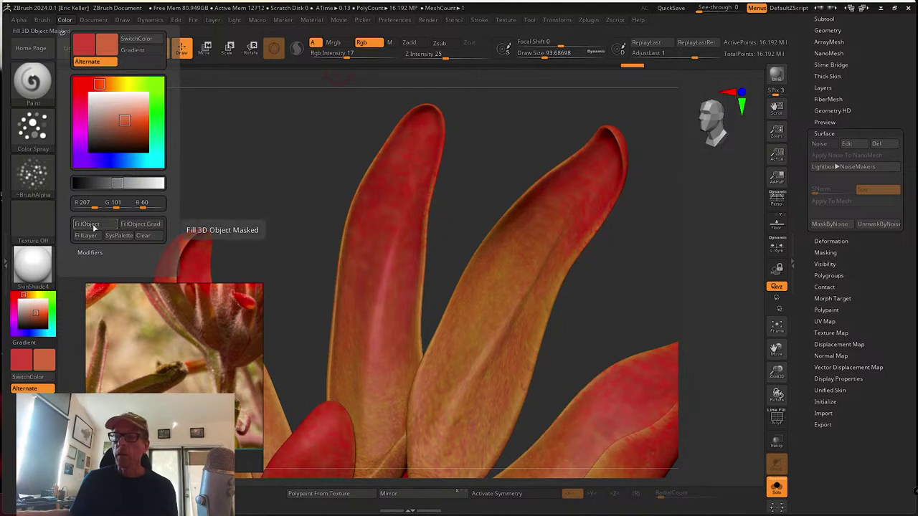
left_click(94, 226)
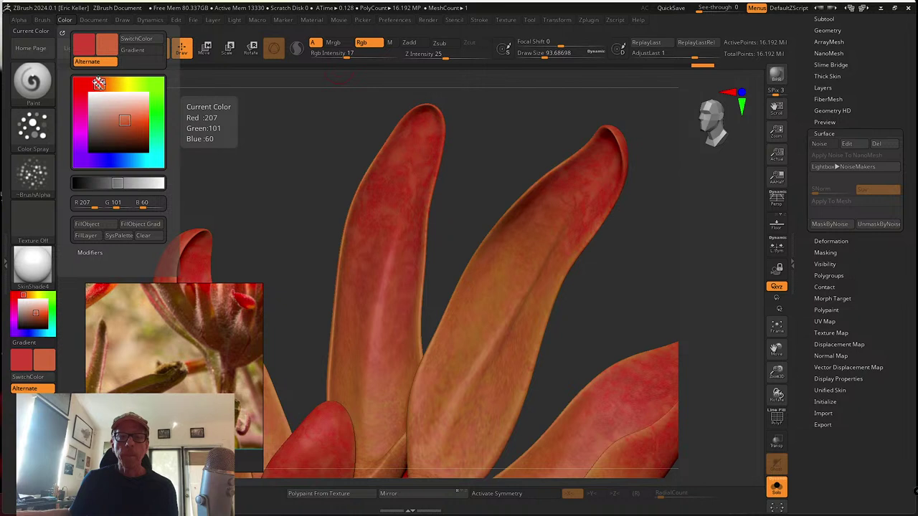
Change the paint colour to a dark red of R 168, G 45, B 45, fill the flower with it, and inspect the petals
left_click_drag(99, 84, 80, 84)
left_click(123, 127)
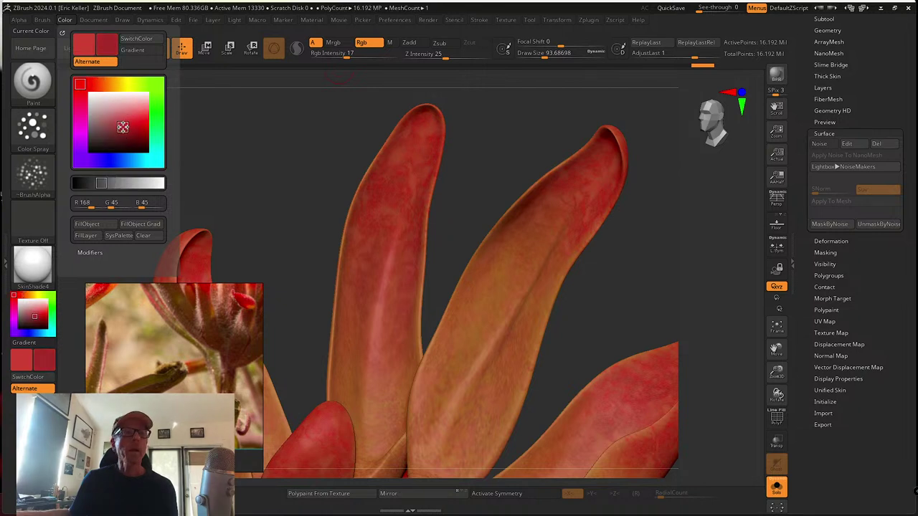
left_click(94, 224)
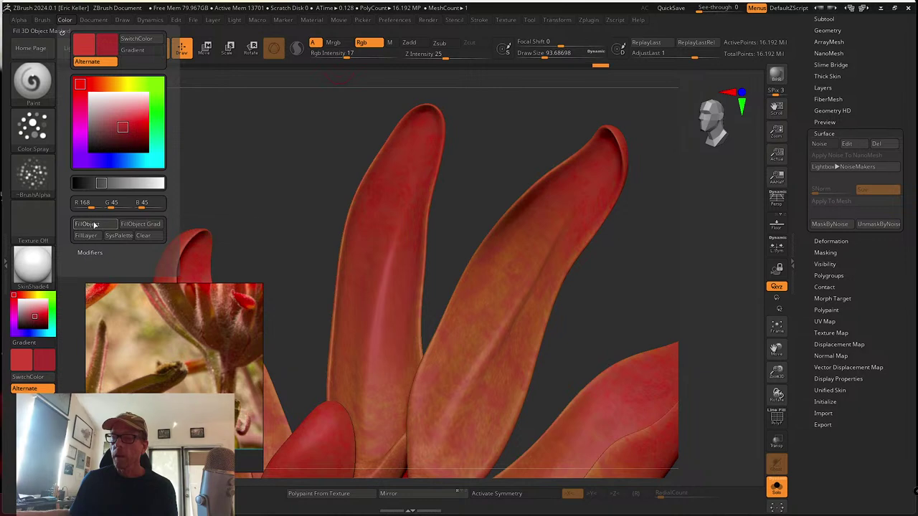
left_click_drag(327, 234, 302, 122, "alt")
left_click_drag(566, 236, 501, 229)
left_click_drag(576, 317, 596, 309)
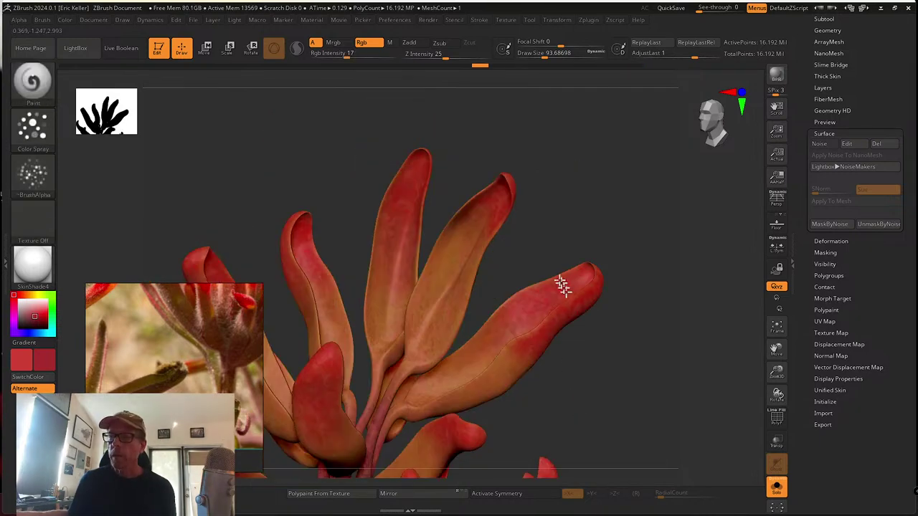
mouse_move(563, 284)
right_mouse_down()
mouse_move(545, 236)
mouse_move(565, 281)
mouse_move(619, 293)
mouse_move(606, 295)
right_mouse_up()
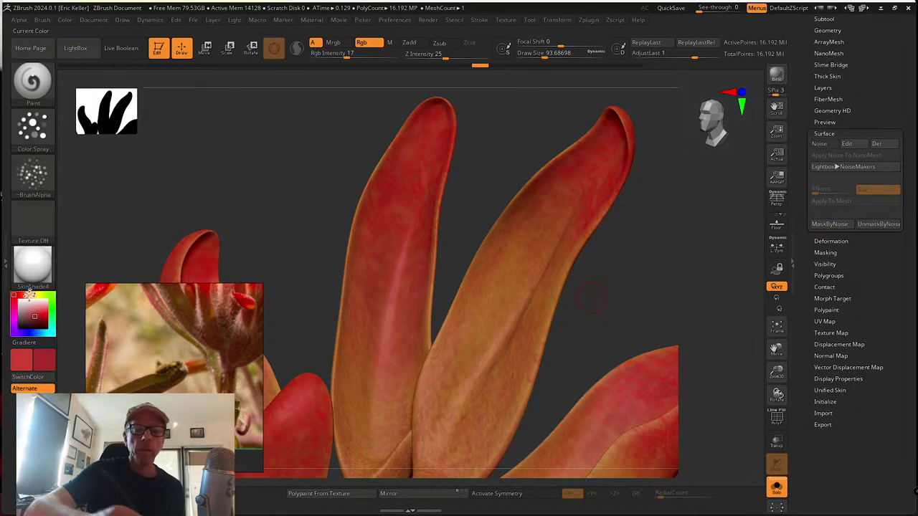
Darken the secondary colour to deep maroon, set Draw Size to about 172, and paint dark tones on the upper petals
left_click(37, 317)
key("s")
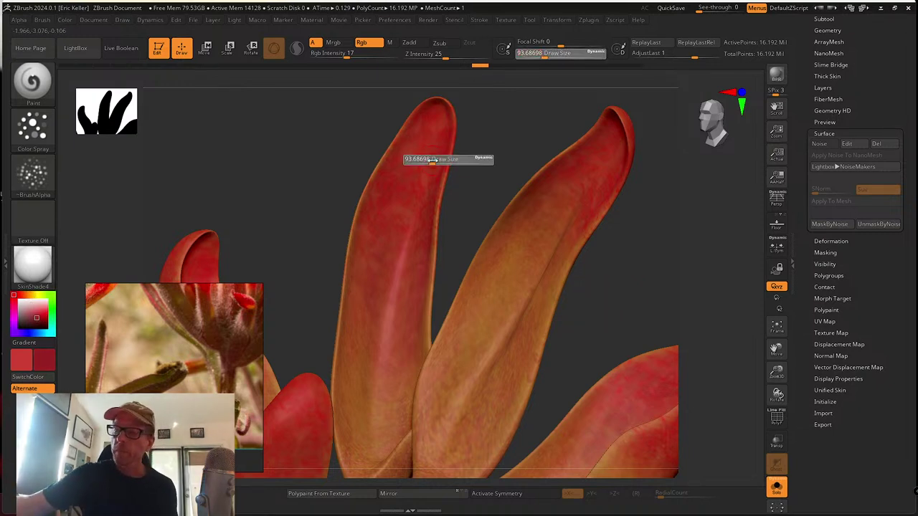
left_click(438, 161)
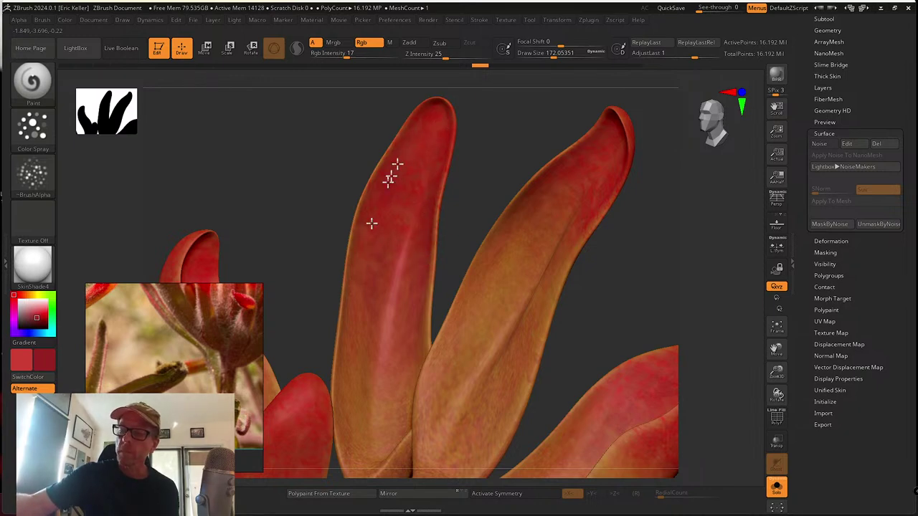
mouse_move(426, 195)
right_mouse_down()
mouse_move(467, 145)
mouse_move(438, 140)
right_mouse_up()
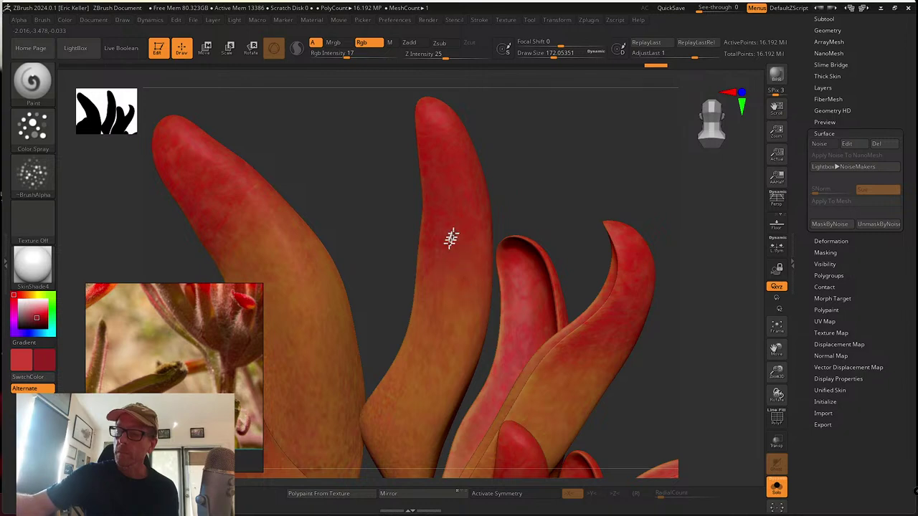
mouse_move(455, 262)
right_mouse_down()
mouse_move(495, 191)
mouse_move(510, 214)
right_mouse_up()
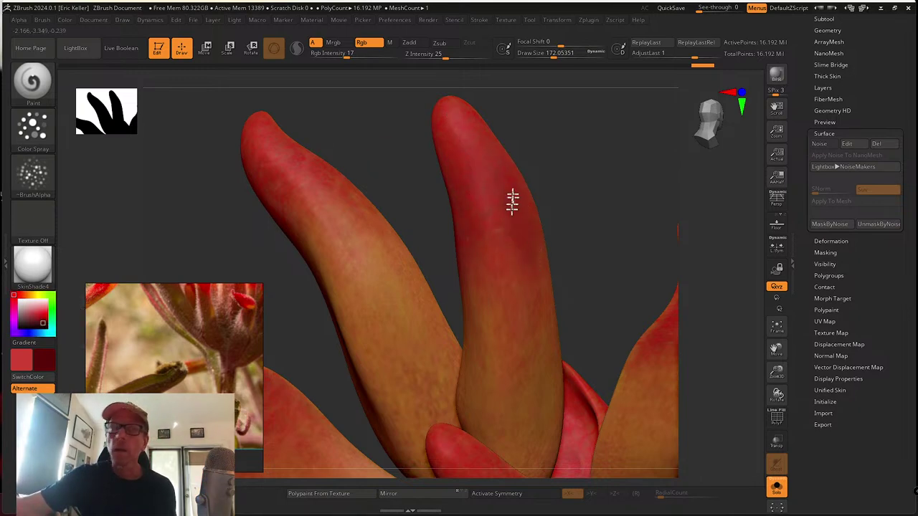
mouse_move(547, 184)
left_mouse_down()
mouse_move(555, 180)
mouse_move(457, 203)
mouse_move(435, 172)
left_mouse_up()
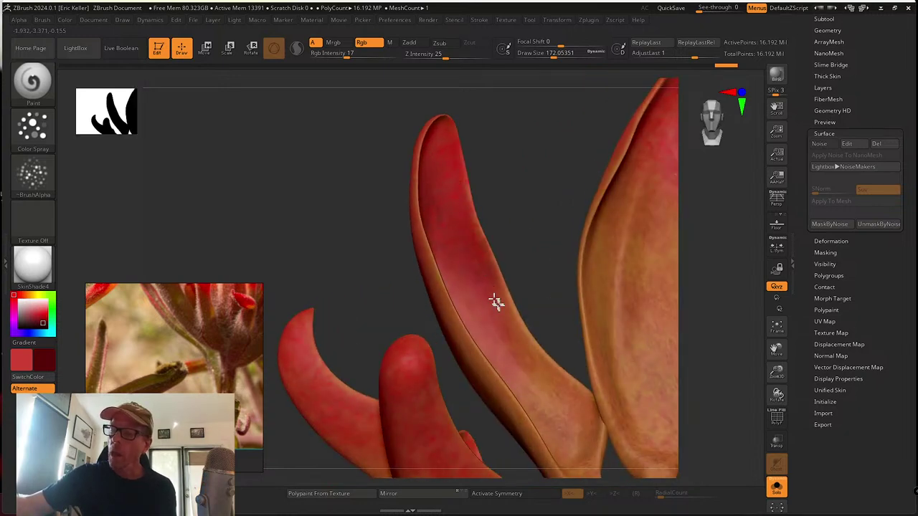
left_click_drag(506, 236, 445, 260)
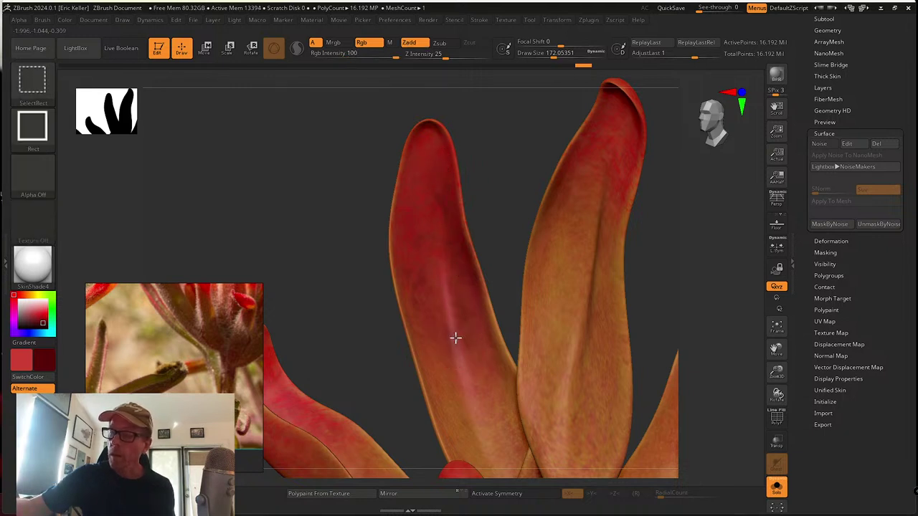
Isolate the tall upper petal and paint dark maroon speckles over its inner face up to the tip
left_click(490, 309, "ctrl+shift")
left_click_drag(494, 294, 436, 295)
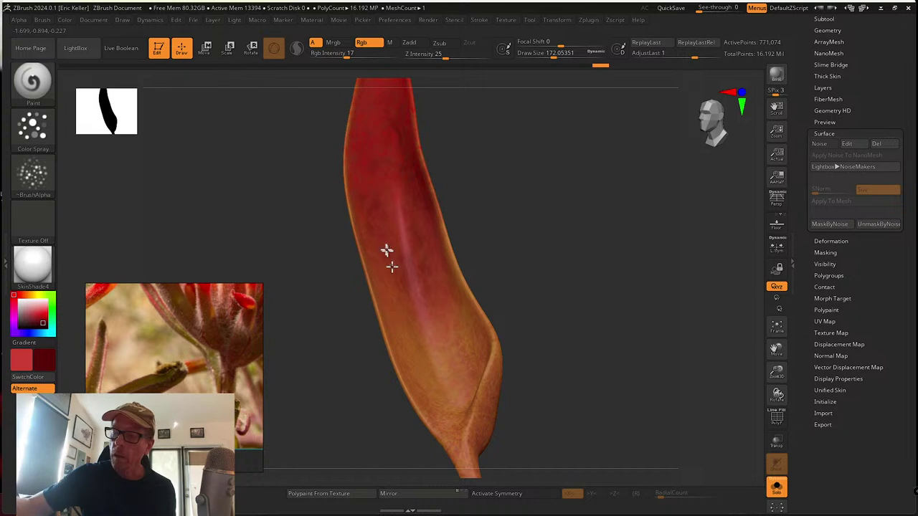
left_click_drag(449, 177, 430, 303, "alt")
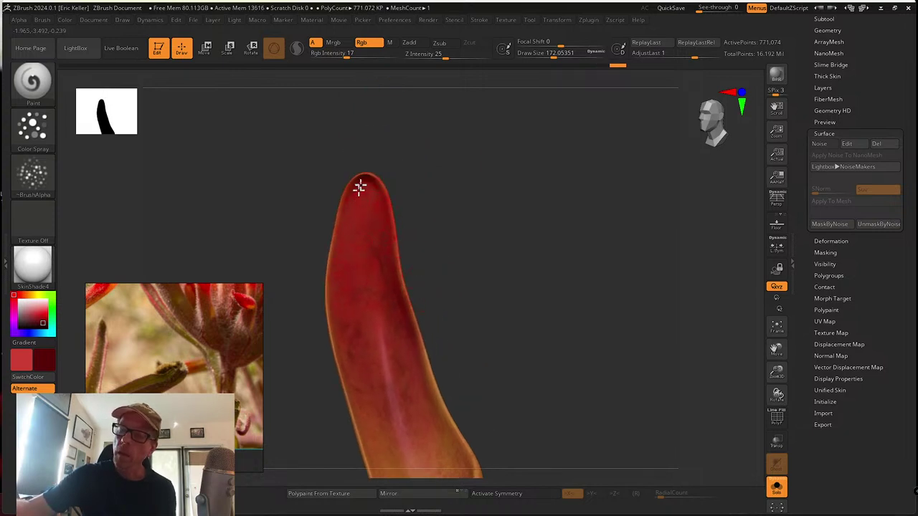
left_click_drag(360, 187, 361, 201)
Raise Rgb Intensity to 39 and spray dark maroon speckles along the isolated petal's rim and down its outer face
left_click_drag(348, 56, 364, 56)
left_click_drag(363, 174, 332, 302)
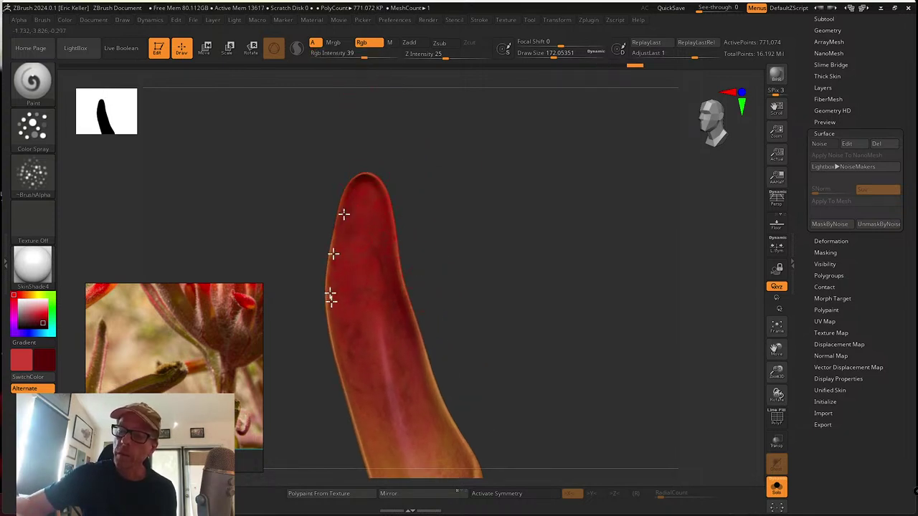
left_click_drag(445, 336, 351, 217)
left_click_drag(377, 323, 352, 394)
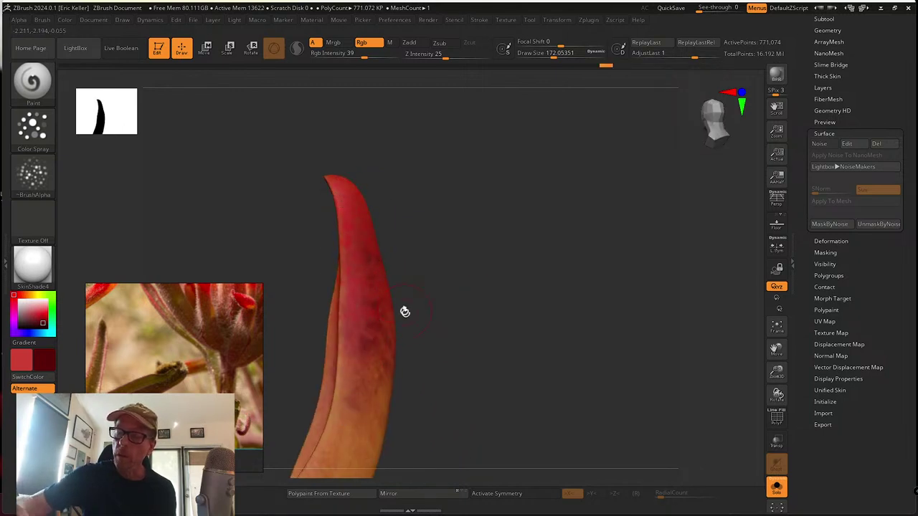
left_click_drag(413, 320, 438, 245, "alt")
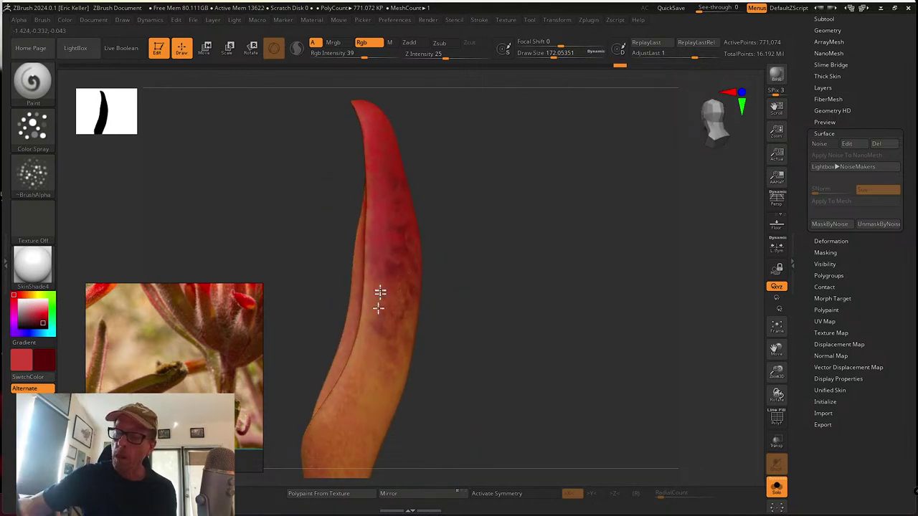
mouse_move(447, 322)
left_mouse_down()
mouse_move(420, 284)
mouse_move(383, 396)
left_mouse_up()
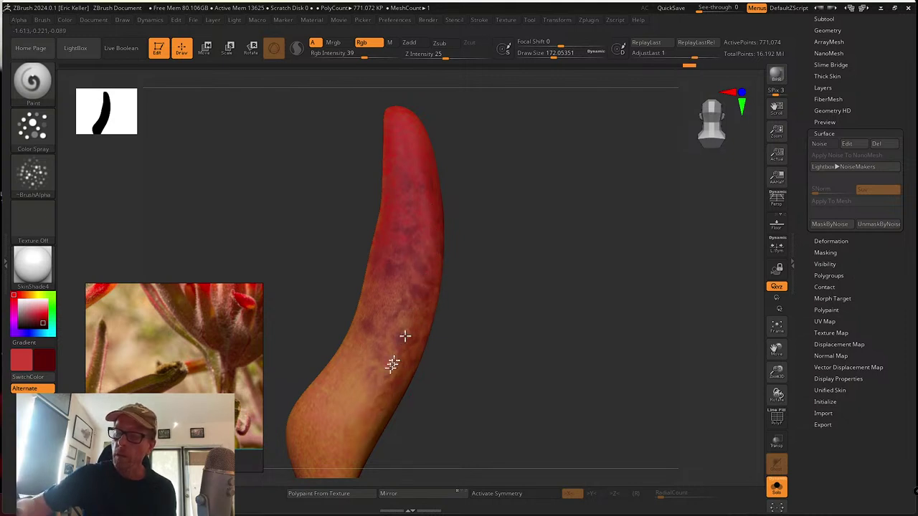
left_click_drag(392, 365, 375, 369)
Soften the maroon speckles on the petal's outer face with smoothing strokes and light touch-ups
mouse_move(467, 295)
left_mouse_down()
mouse_move(428, 294)
mouse_move(418, 262)
mouse_move(424, 185)
left_mouse_up()
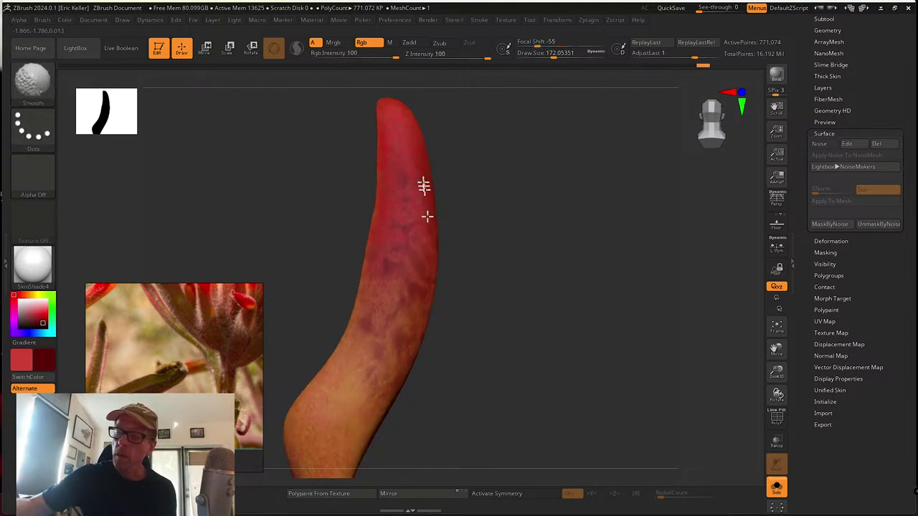
mouse_move(356, 325)
left_mouse_down("shift")
mouse_move(391, 213)
mouse_move(344, 338)
left_mouse_up("shift")
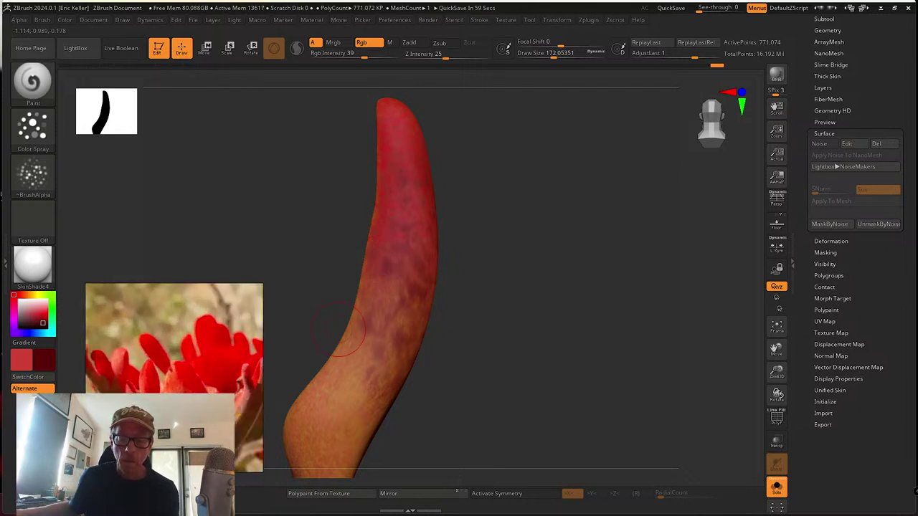
mouse_move(398, 227)
left_mouse_down()
mouse_move(361, 330)
mouse_move(391, 222)
left_mouse_up()
mouse_move(378, 283)
left_mouse_down("shift")
mouse_move(406, 155)
mouse_move(416, 238)
left_mouse_up("shift")
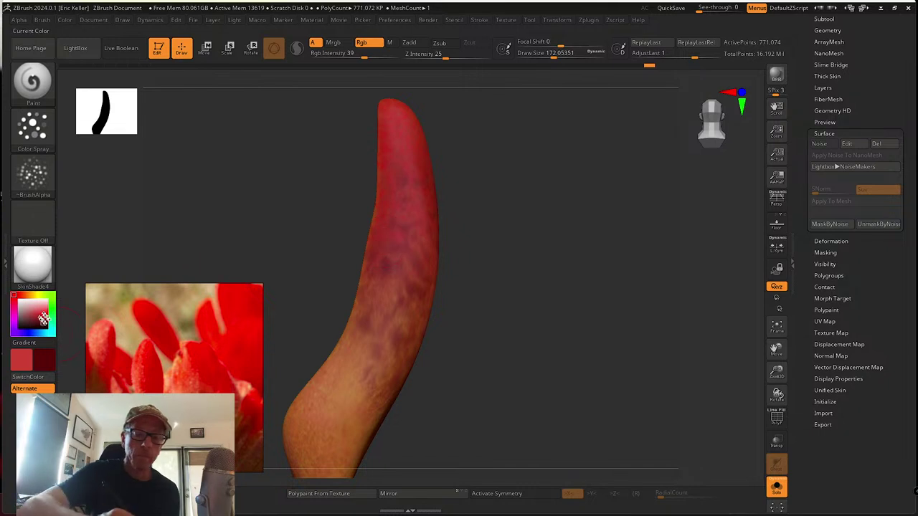
Switch to the lighter red and spray it over the petal's outer face and down its inner face towards the orange base
left_click(32, 376)
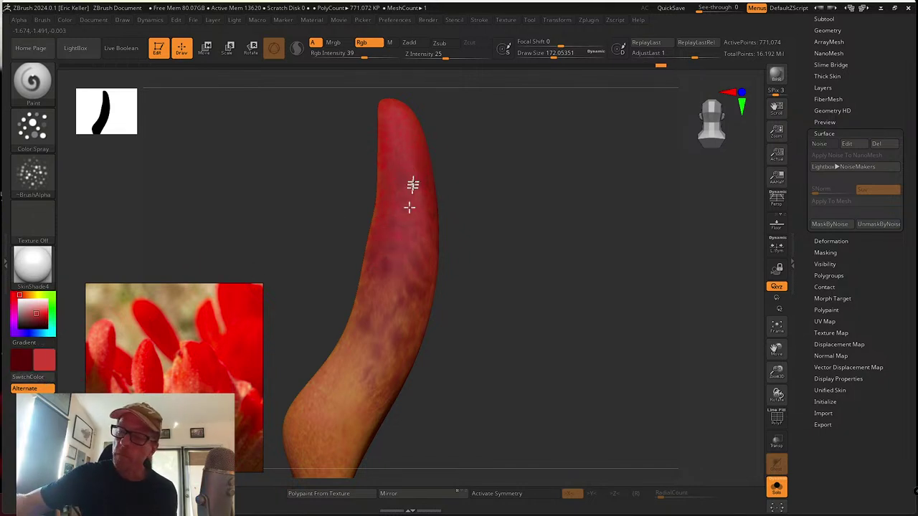
mouse_move(429, 257)
left_mouse_down()
mouse_move(404, 218)
mouse_move(397, 153)
mouse_move(409, 252)
left_mouse_up()
left_click_drag(411, 314, 429, 243)
mouse_move(429, 242)
left_mouse_down()
mouse_move(409, 339)
mouse_move(421, 295)
mouse_move(367, 282)
mouse_move(495, 228)
left_mouse_up()
mouse_move(351, 183)
left_mouse_down()
mouse_move(332, 217)
mouse_move(357, 346)
mouse_move(388, 362)
left_mouse_up()
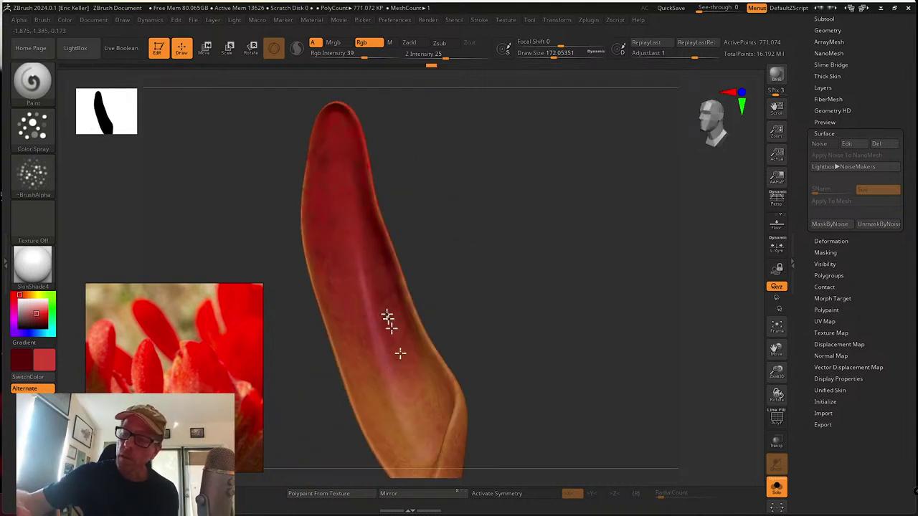
left_click_drag(449, 268, 337, 289)
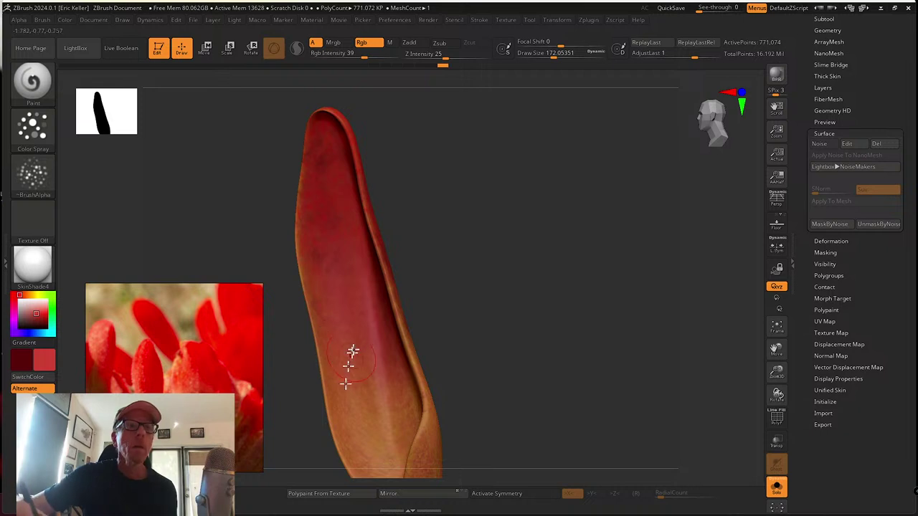
left_click_drag(350, 362, 400, 268)
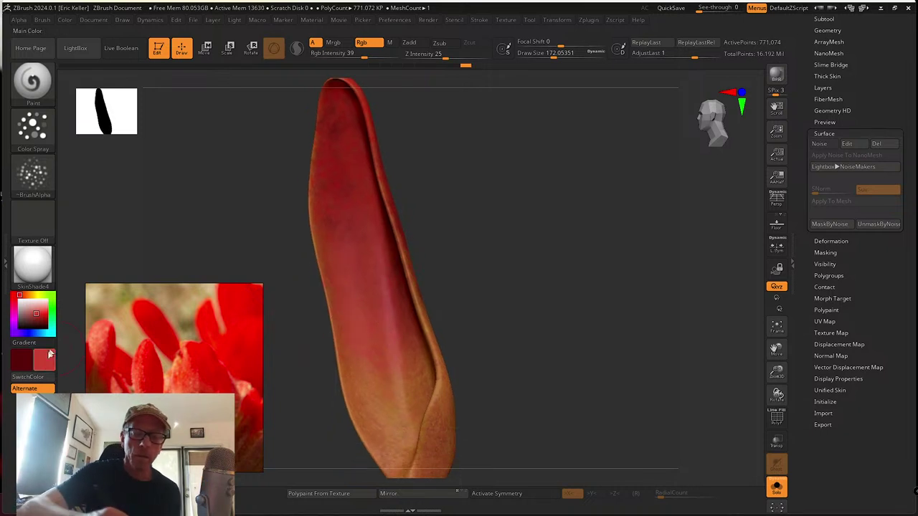
Switch back to dark maroon and spray mottled blotches over the petal's inner face and outer side
left_click(43, 378)
mouse_move(339, 260)
left_mouse_down()
mouse_move(351, 309)
mouse_move(336, 236)
mouse_move(351, 320)
mouse_move(338, 317)
mouse_move(356, 392)
mouse_move(326, 234)
mouse_move(369, 379)
left_mouse_up()
left_click_drag(423, 276, 453, 264)
mouse_move(377, 271)
left_mouse_down()
mouse_move(373, 246)
mouse_move(418, 377)
mouse_move(376, 222)
left_mouse_up()
left_click_drag(506, 261, 387, 224)
mouse_move(337, 313)
left_mouse_down()
mouse_move(338, 322)
mouse_move(370, 327)
left_mouse_up()
left_click_drag(407, 299, 418, 191)
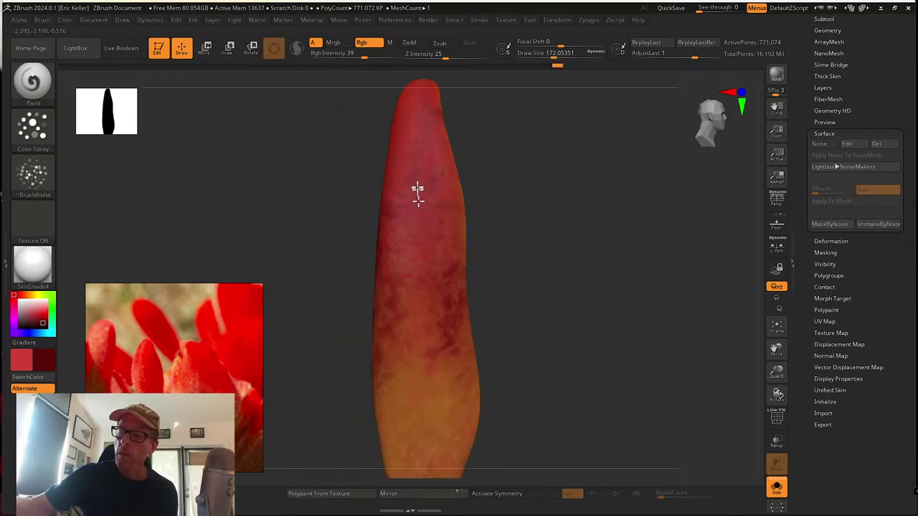
Smooth the maroon blotches on the petal's outer face and extend the speckles down into the orange area
mouse_move(445, 355)
left_mouse_down()
mouse_move(449, 175)
mouse_move(452, 362)
mouse_move(432, 215)
mouse_move(404, 368)
left_mouse_up()
key("shift")
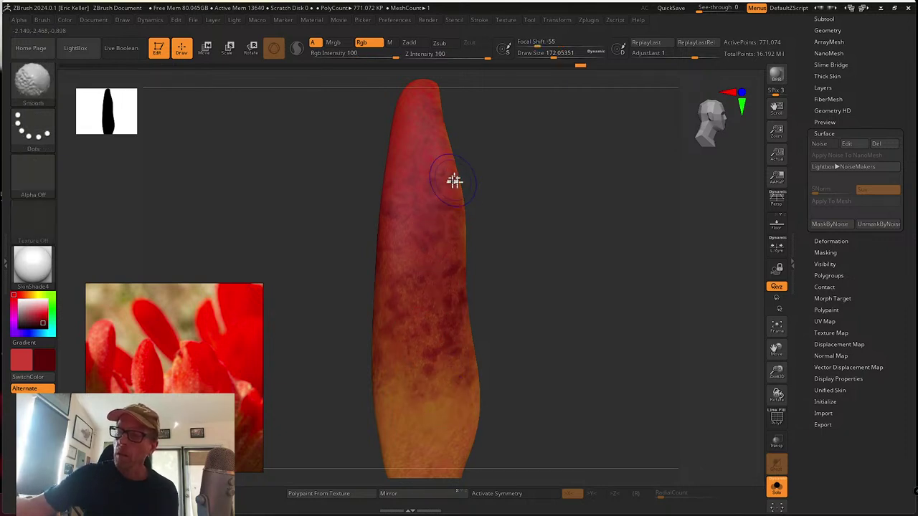
left_click_drag(405, 228, 402, 329, "shift")
left_click_drag(517, 379, 522, 306, "alt")
left_click_drag(398, 343, 425, 284)
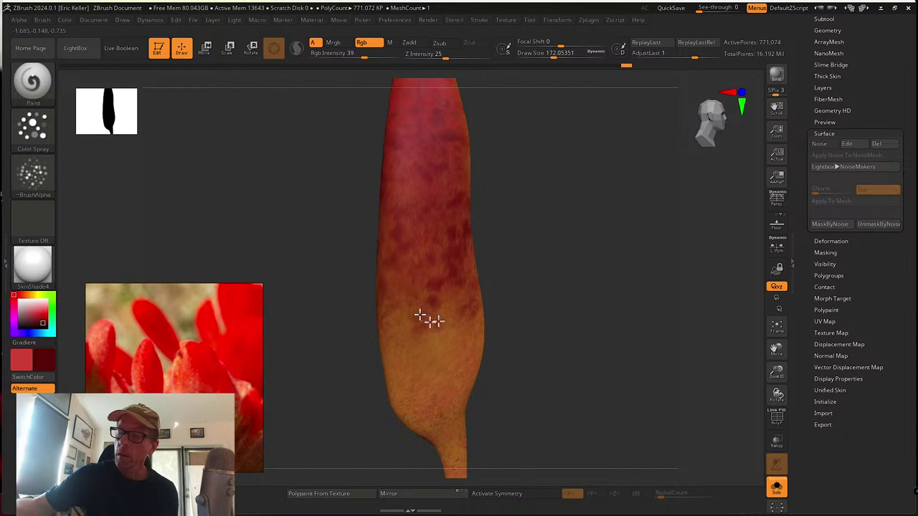
left_click_drag(433, 321, 441, 349)
Sample the petal's orange, shift it to golden yellow, and spray and smooth it over the lower half of the outer face
key("c")
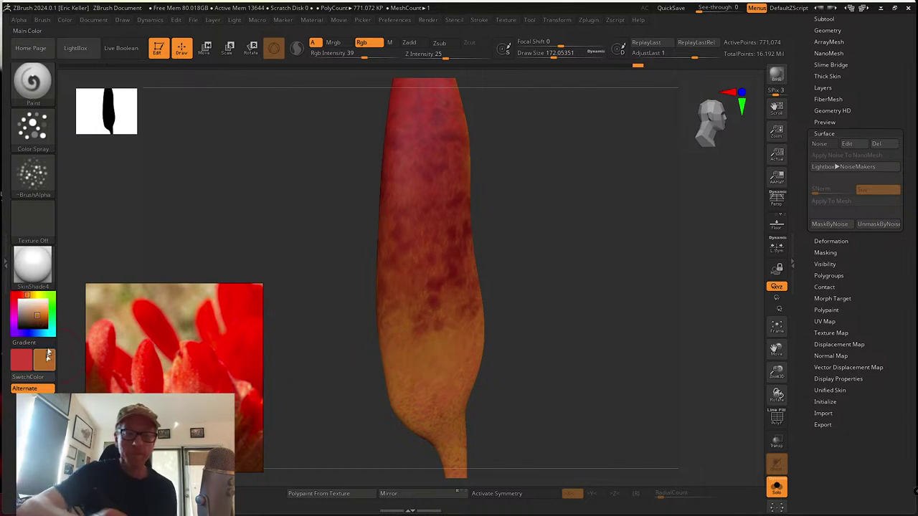
left_click_drag(39, 318, 37, 314)
left_click(29, 295)
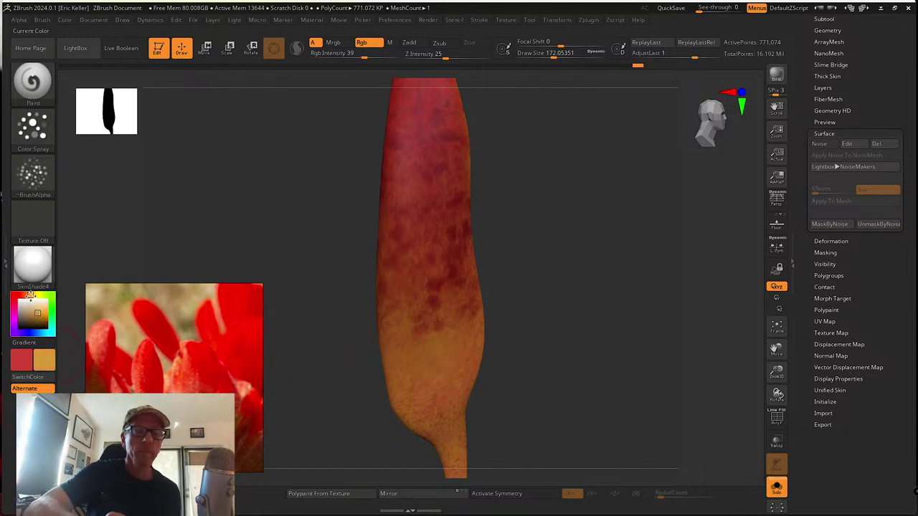
mouse_move(448, 275)
left_mouse_down()
mouse_move(437, 231)
mouse_move(423, 250)
mouse_move(436, 311)
mouse_move(448, 188)
mouse_move(438, 273)
mouse_move(408, 255)
mouse_move(405, 179)
left_mouse_up()
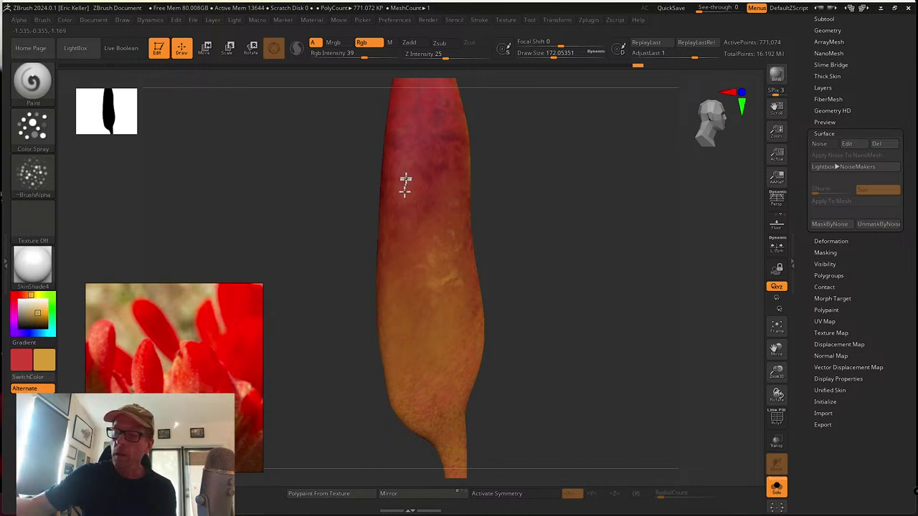
mouse_move(401, 227)
left_mouse_down()
mouse_move(394, 334)
mouse_move(420, 312)
mouse_move(426, 368)
mouse_move(461, 368)
mouse_move(505, 328)
left_mouse_up()
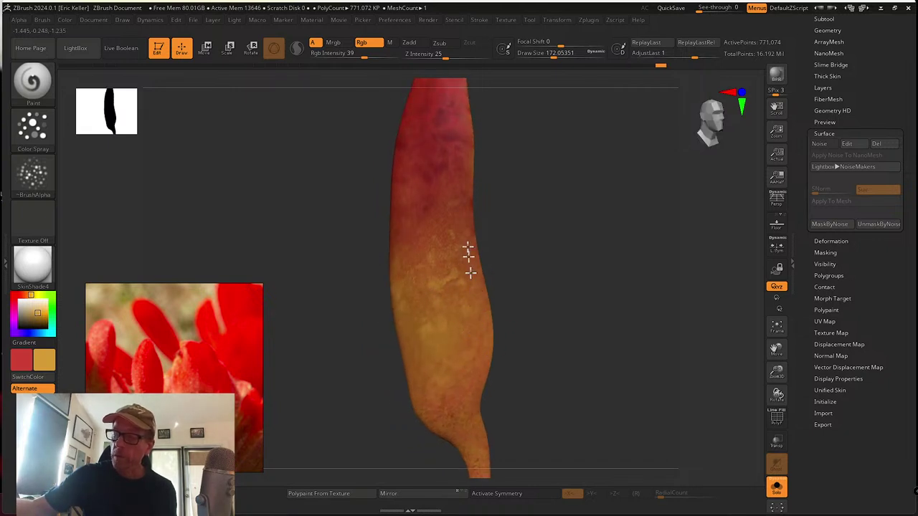
mouse_move(519, 305)
left_mouse_down()
mouse_move(422, 275)
mouse_move(447, 266)
mouse_move(462, 363)
left_mouse_up()
key("shift")
left_click_drag(416, 253, 412, 421, "shift")
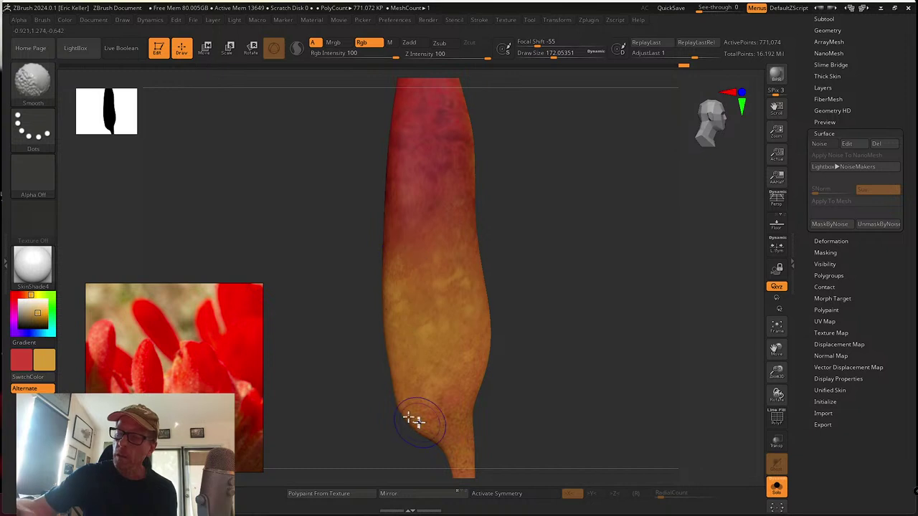
Spray golden yellow over the lower half of the petal's inner face, up to the red transition
mouse_move(551, 322)
left_mouse_down()
mouse_move(504, 308)
mouse_move(463, 269)
mouse_move(486, 284)
mouse_move(473, 282)
left_mouse_up()
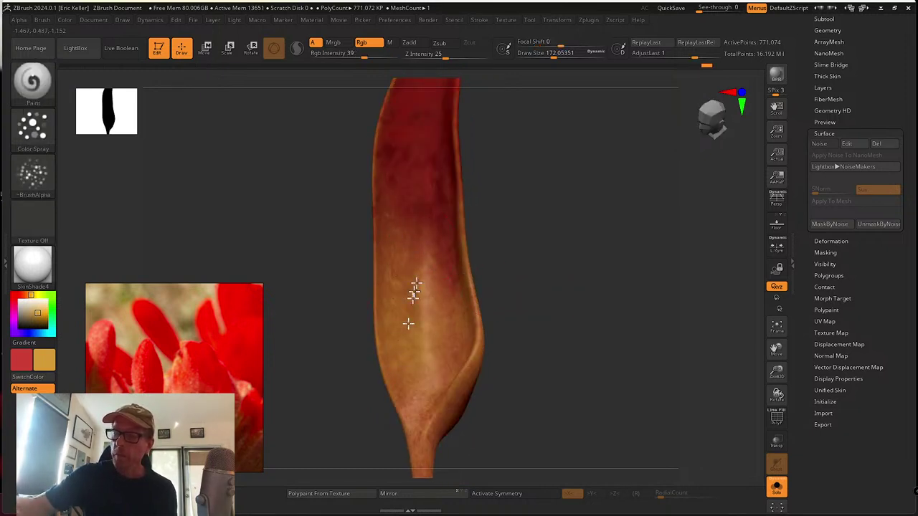
left_click_drag(441, 369, 467, 319)
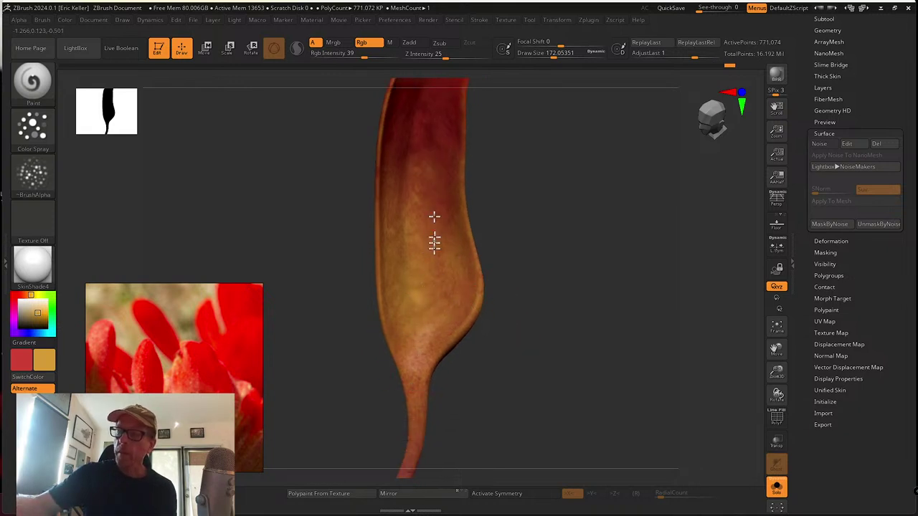
left_click_drag(488, 211, 415, 245)
left_click_drag(502, 345, 413, 275)
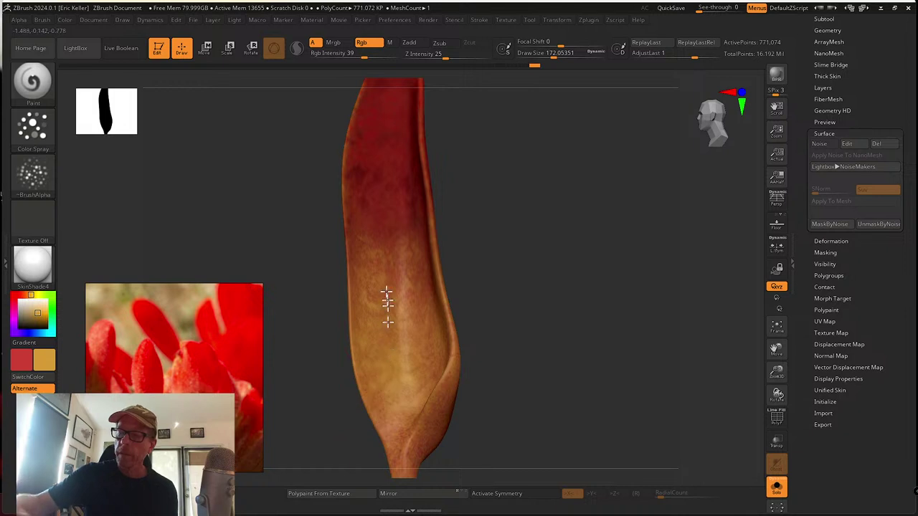
right_click_drag(390, 256, 430, 218)
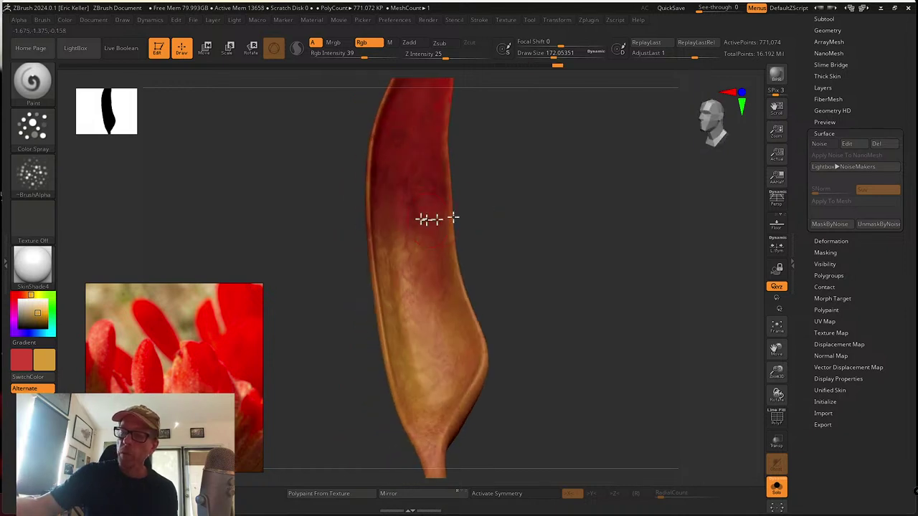
Smooth the golden-yellow mottling and the transition to red on the petal's inner face
mouse_move(418, 229)
left_mouse_down("shift")
mouse_move(399, 327)
mouse_move(382, 219)
left_mouse_up("shift")
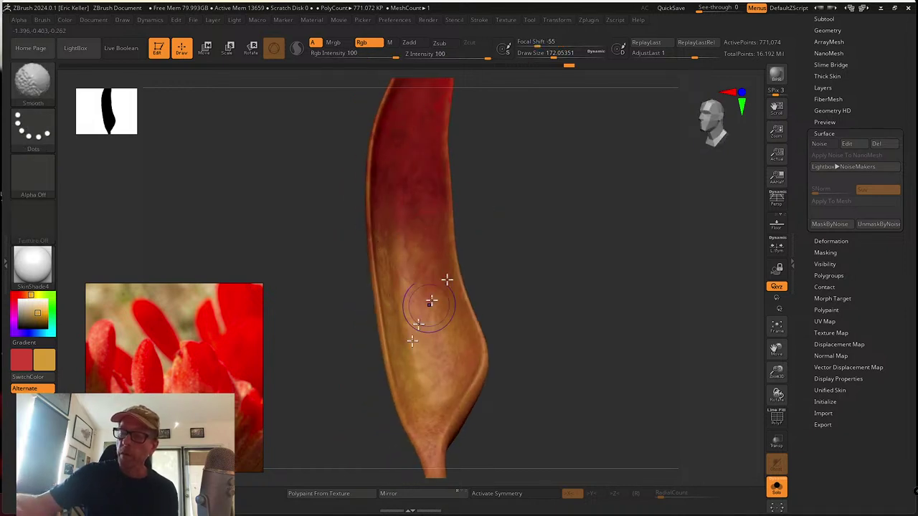
right_click_drag(433, 299, 429, 227)
right_click_drag(386, 282, 452, 255)
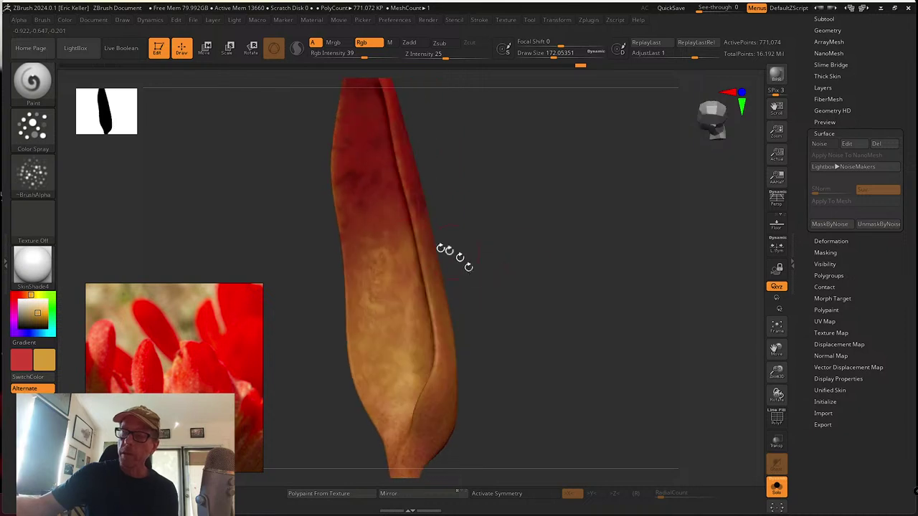
key("shift")
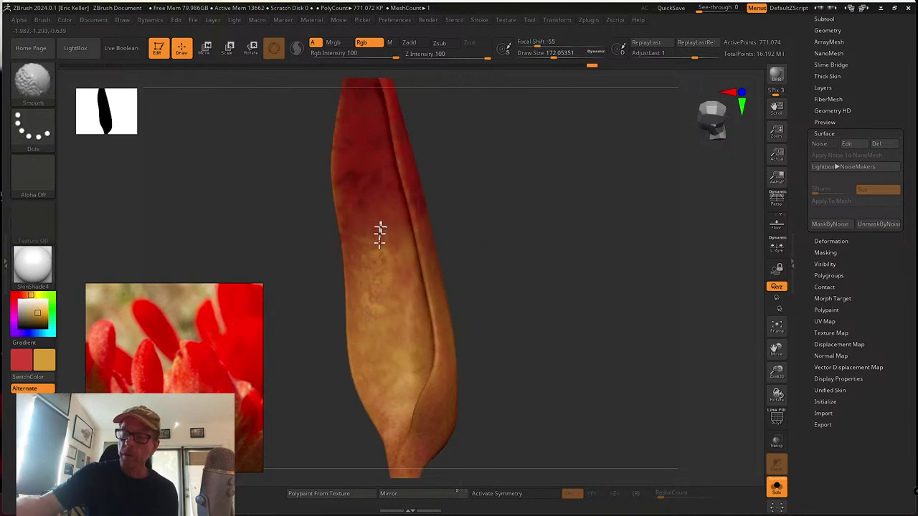
Add more golden-yellow mottling to the lower petal, covering the outer face and the base above the stalk
mouse_move(467, 266)
right_mouse_down()
mouse_move(545, 250)
mouse_move(430, 265)
mouse_move(414, 247)
right_mouse_up()
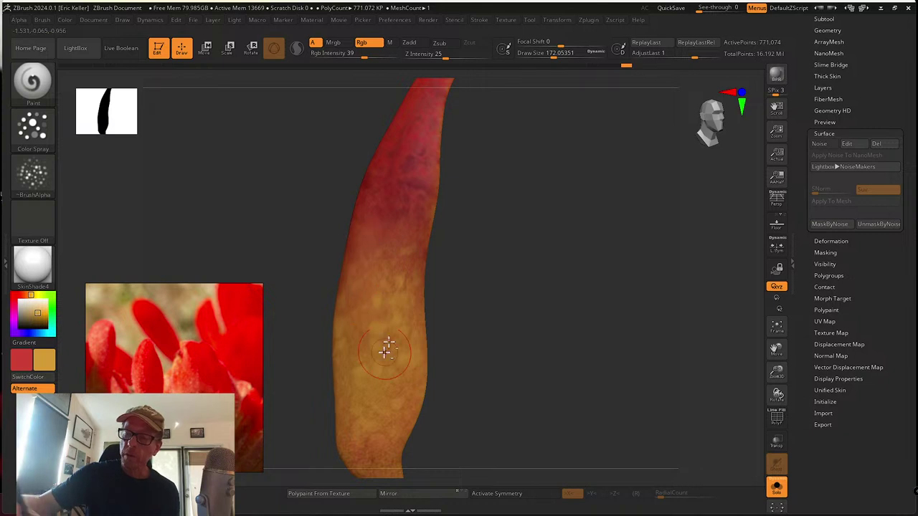
right_click_drag(385, 349, 432, 309)
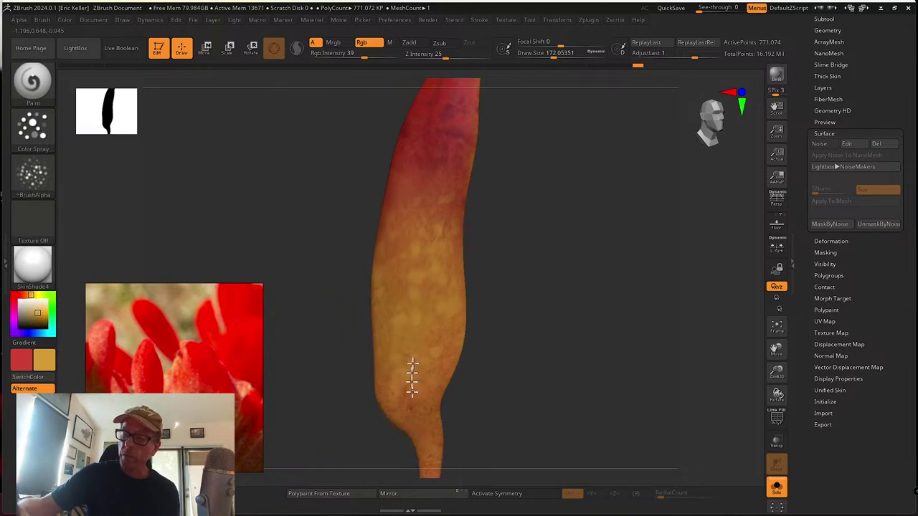
right_click_drag(504, 373, 463, 316)
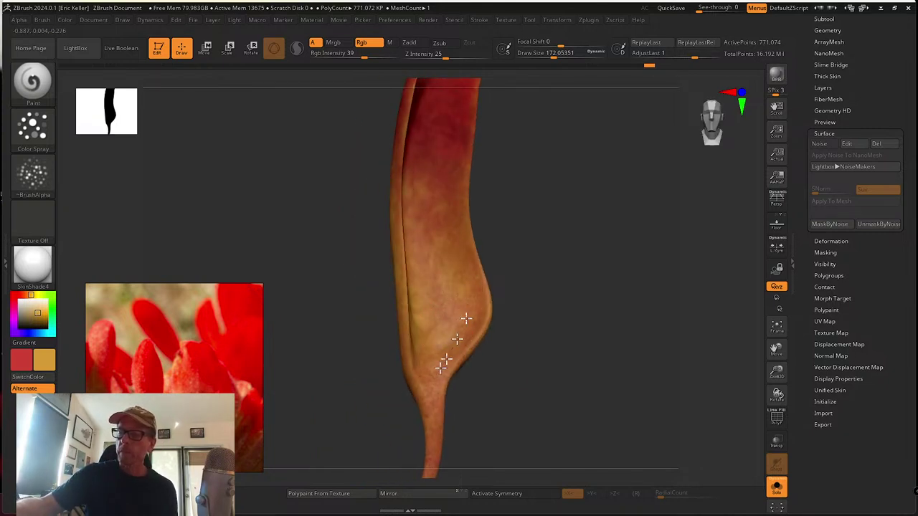
Sample a dark burgundy from the petal's thin stalk and spray it along the stalk's length from several sides
right_click_drag(443, 460, 472, 348)
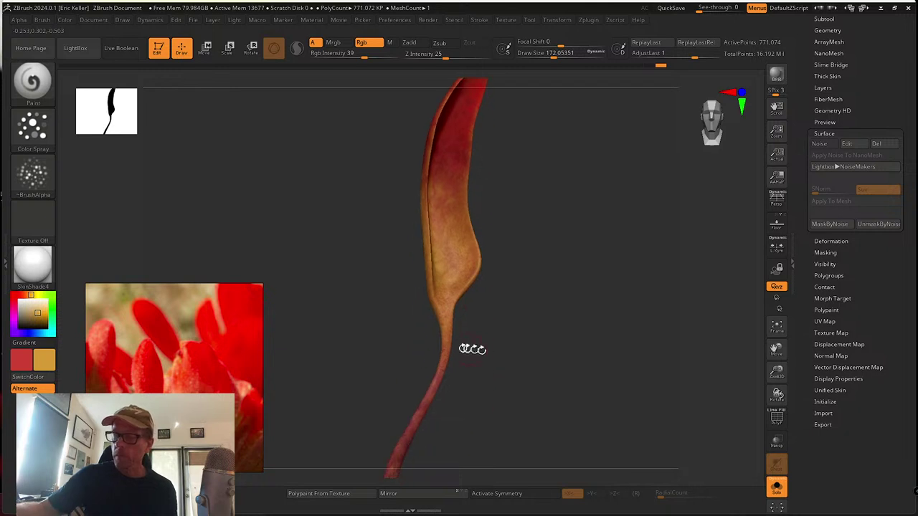
right_click_drag(425, 400, 406, 405)
key("c")
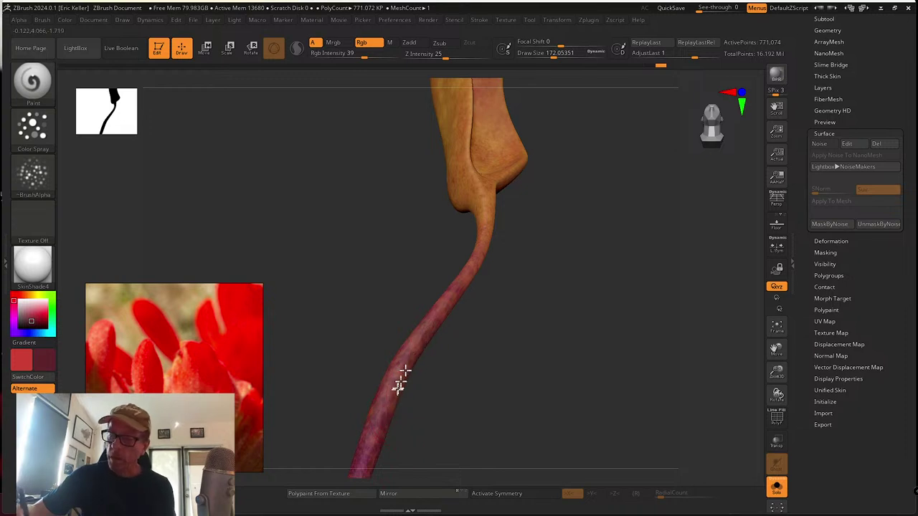
right_click_drag(466, 280, 492, 273)
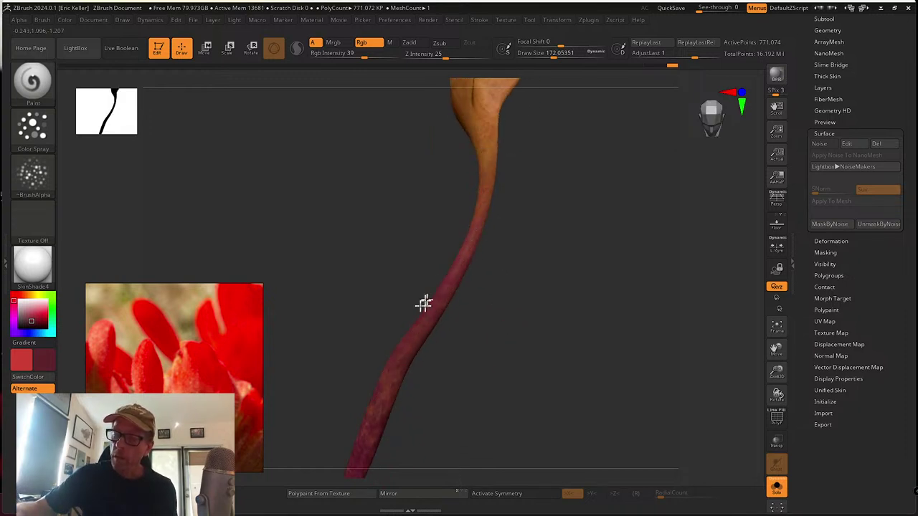
right_click_drag(424, 303, 405, 394)
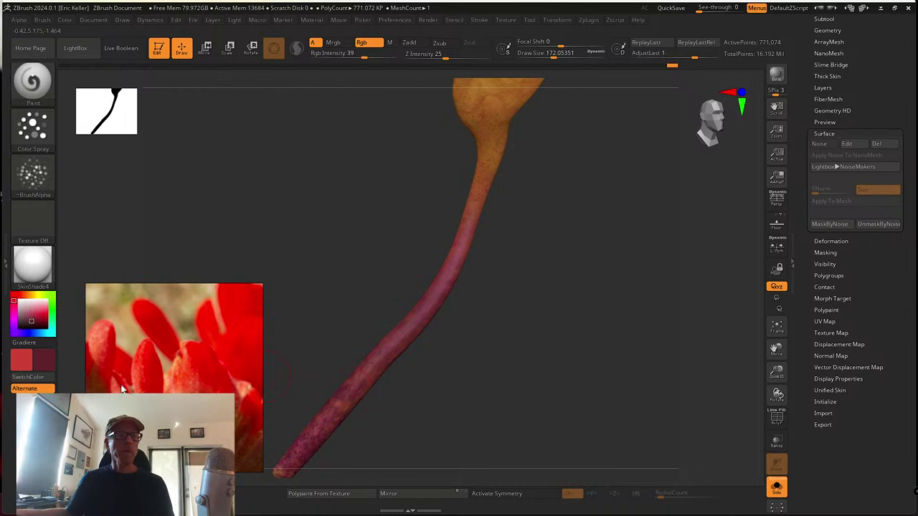
Examine the stems and flower bases in the reference photo
scroll(133, 369, "down", 3)
left_click_drag(139, 378, 152, 313)
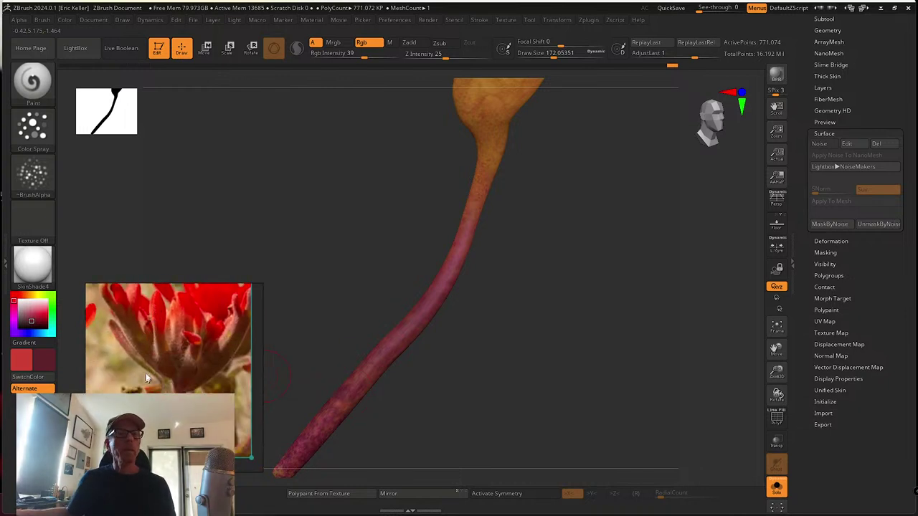
left_click_drag(144, 375, 217, 351)
scroll(161, 353, "down", 1)
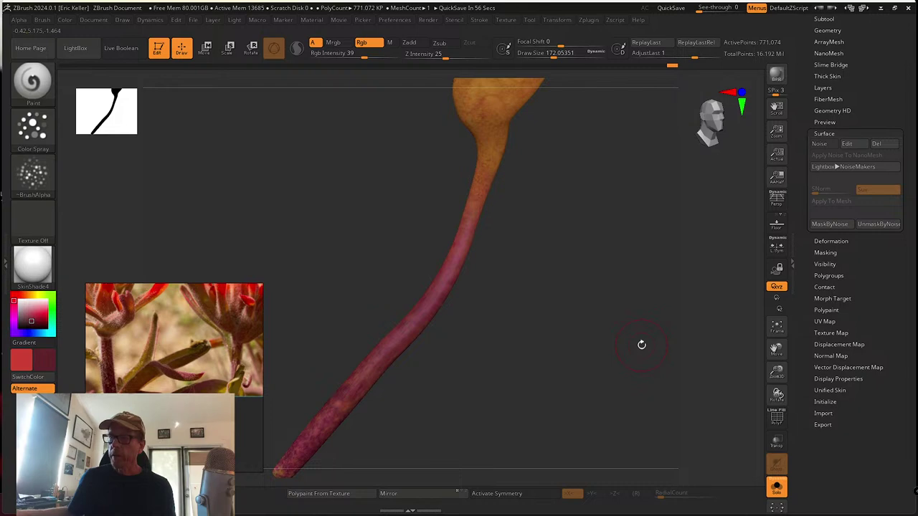
Unhide the rest of the flower and bring the unfinished upper petals into close view
left_click_drag(620, 303, 596, 299)
key("ctrl+shift")
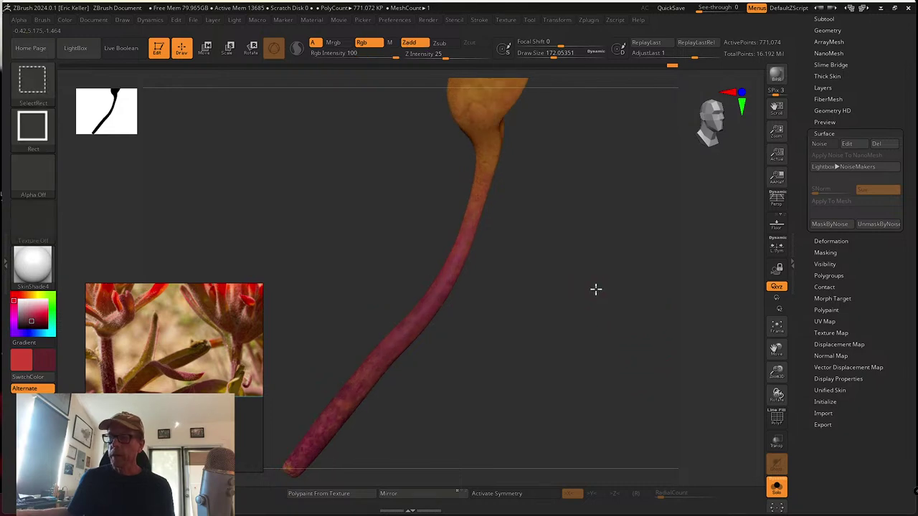
left_click(596, 289, "ctrl+shift")
key("f")
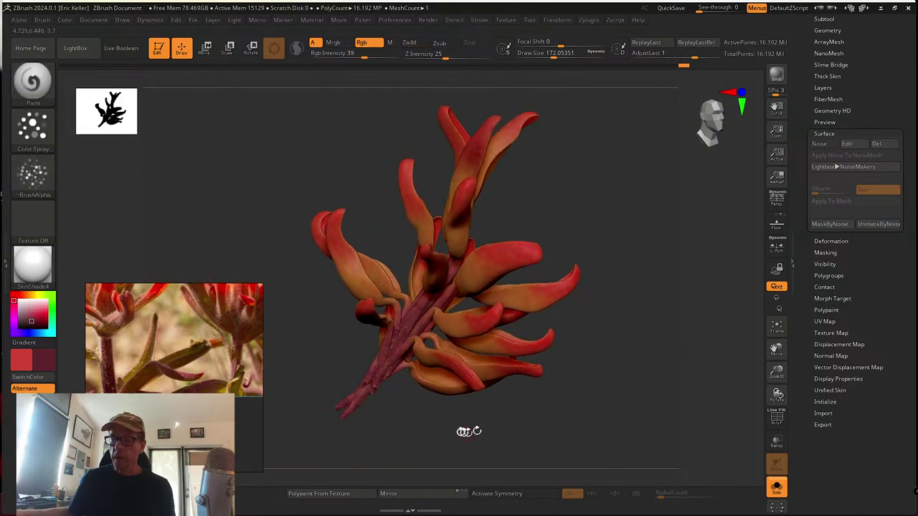
left_click_drag(468, 431, 423, 304)
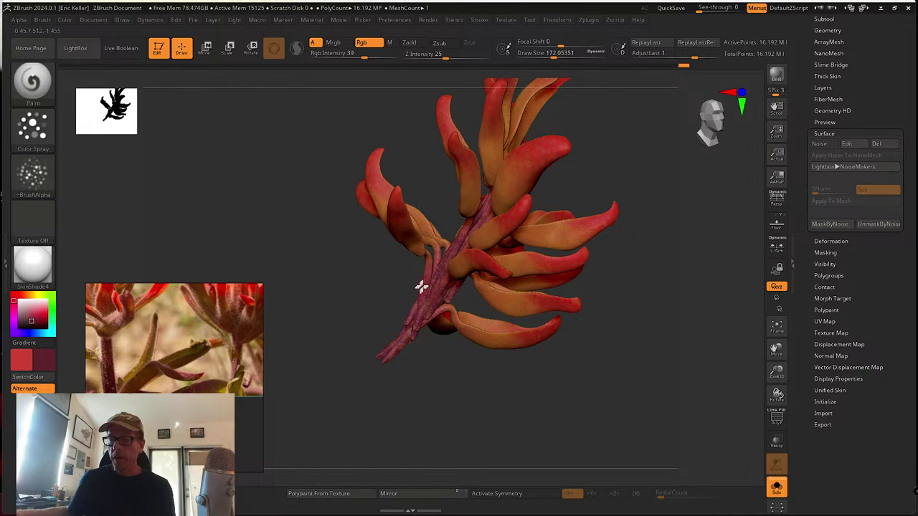
left_click_drag(446, 343, 672, 251)
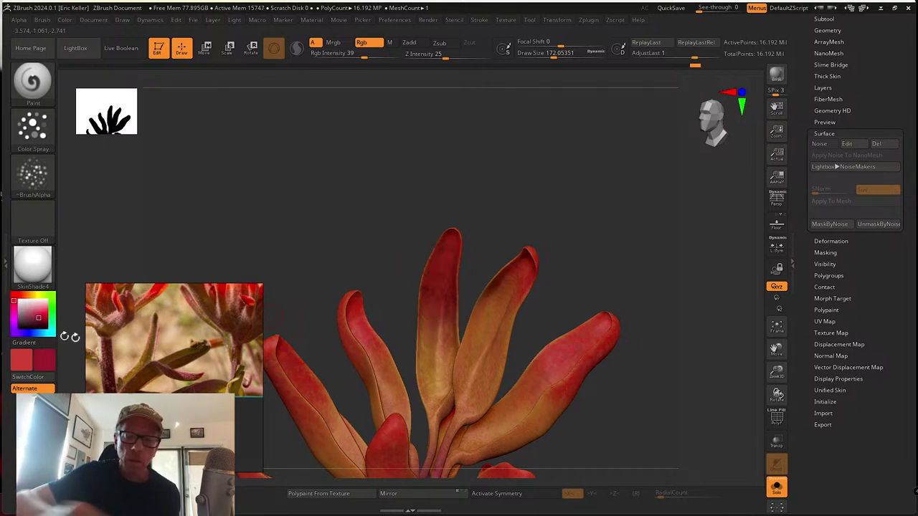
Choose a strong saturated red, spray it on the middle of an upper petal, and isolate the neighbouring petal
left_click(44, 316)
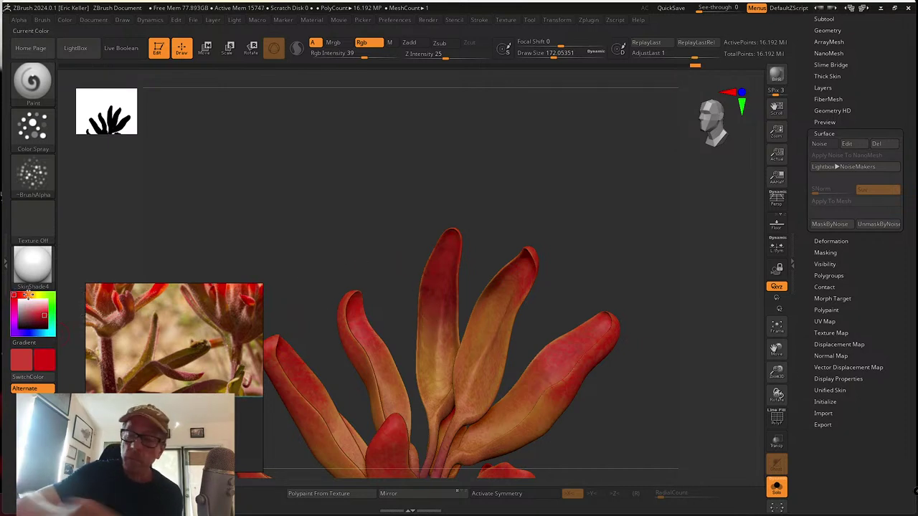
mouse_move(454, 283)
left_mouse_down()
mouse_move(442, 244)
mouse_move(420, 332)
mouse_move(435, 342)
left_mouse_up()
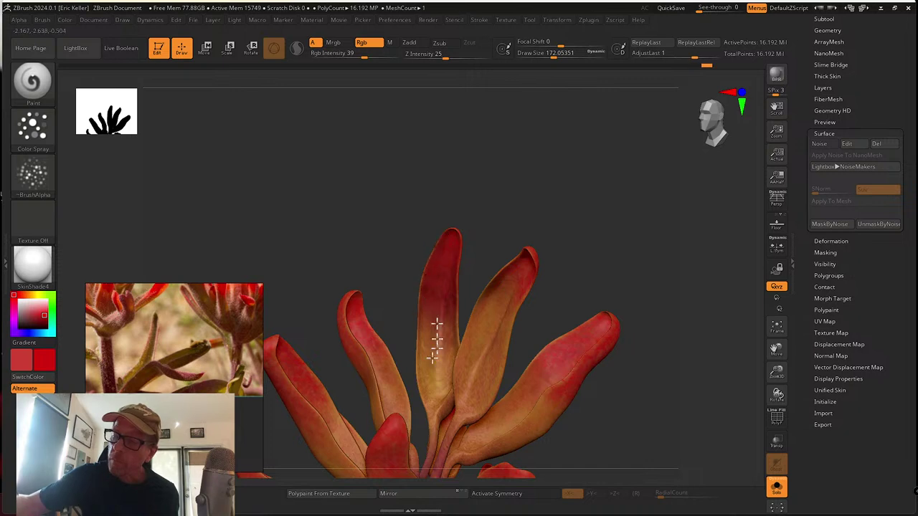
left_click(512, 304, "ctrl+shift")
key("ctrl")
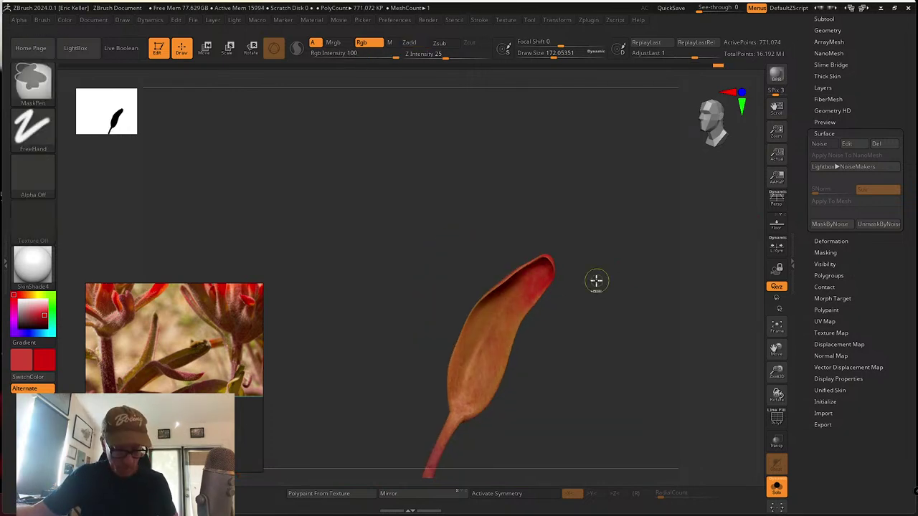
key("ctrl+h")
key("ctrl+h")
mouse_move(571, 296)
left_mouse_down()
mouse_move(565, 285)
mouse_move(567, 332)
left_mouse_up()
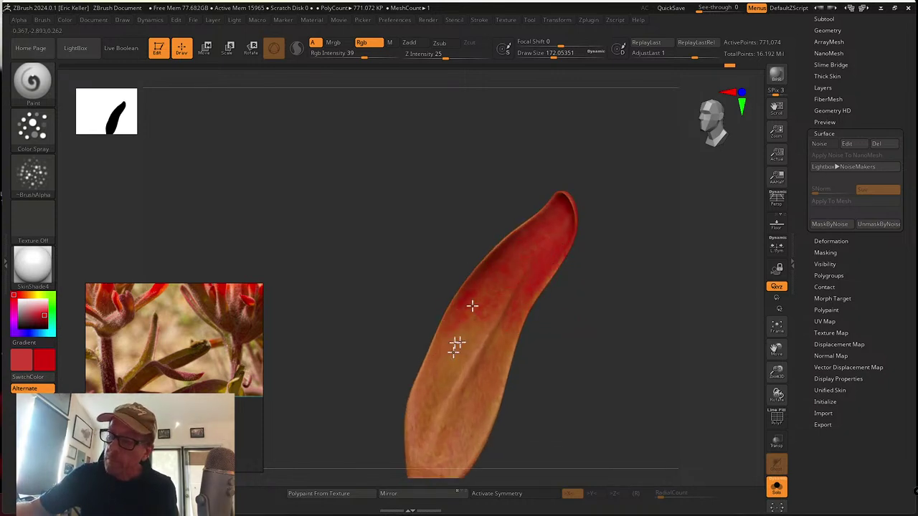
Spray red mottling over the upper half of the isolated petal, inside and outside, feathering it into the yellow area
left_click_drag(456, 348, 525, 306)
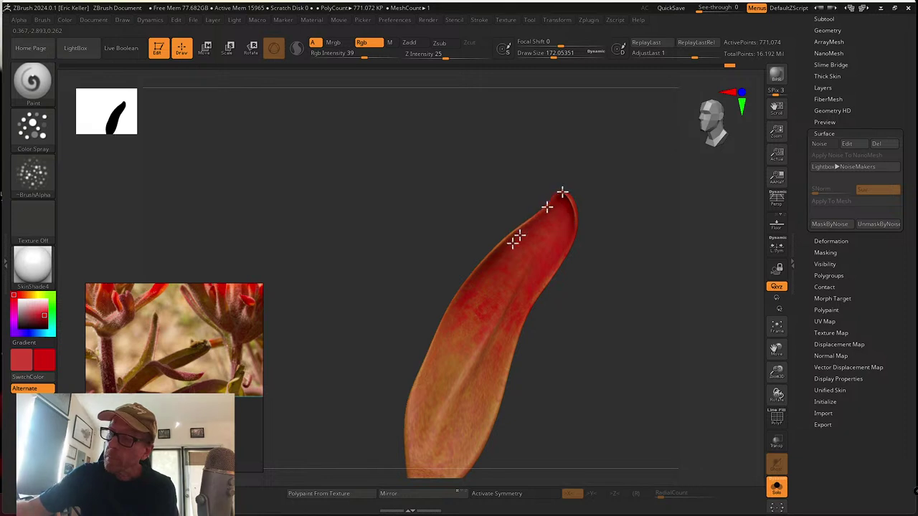
left_click_drag(598, 291, 523, 211)
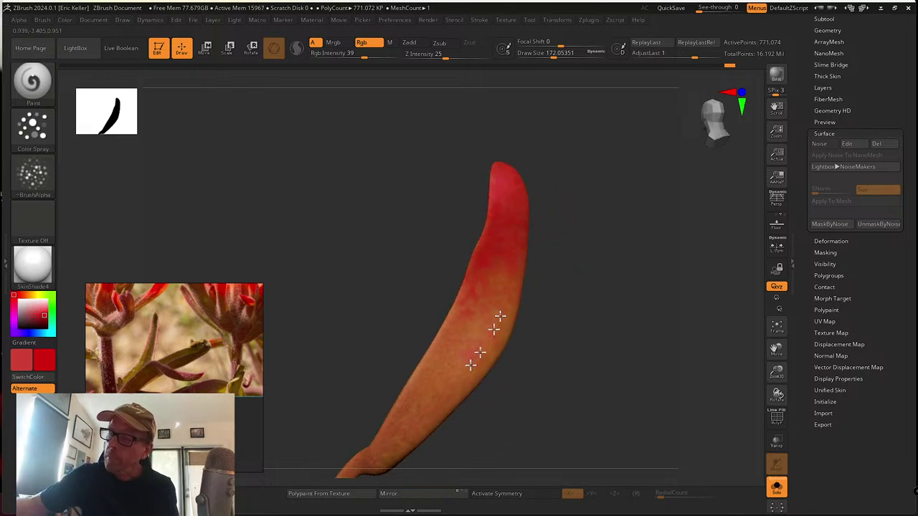
left_click_drag(494, 373, 533, 208)
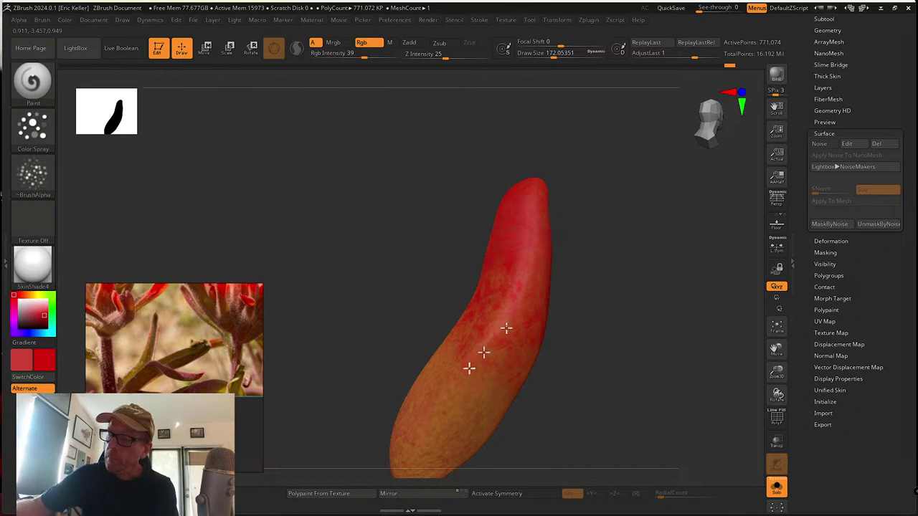
left_click_drag(542, 228, 555, 195)
left_click_drag(538, 288, 546, 379)
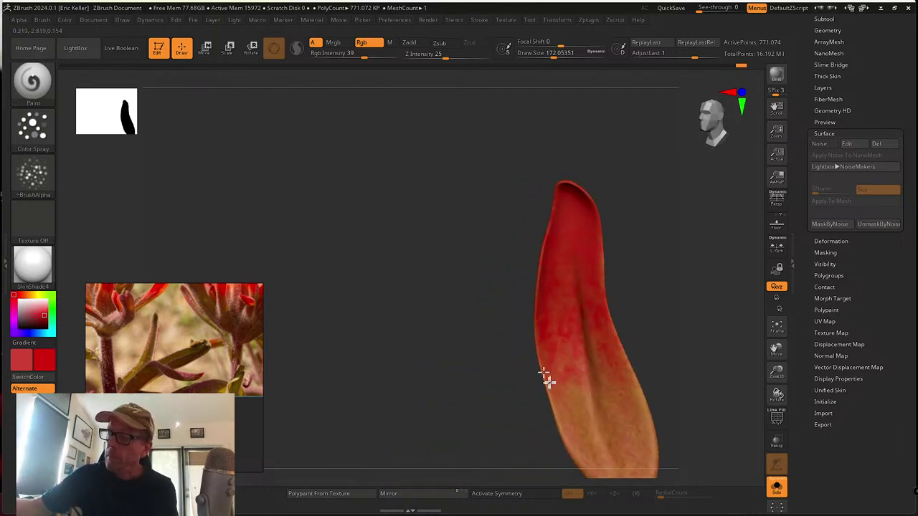
mouse_move(610, 391)
left_mouse_down()
mouse_move(568, 262)
mouse_move(481, 275)
mouse_move(481, 265)
mouse_move(488, 279)
mouse_move(479, 286)
left_mouse_up()
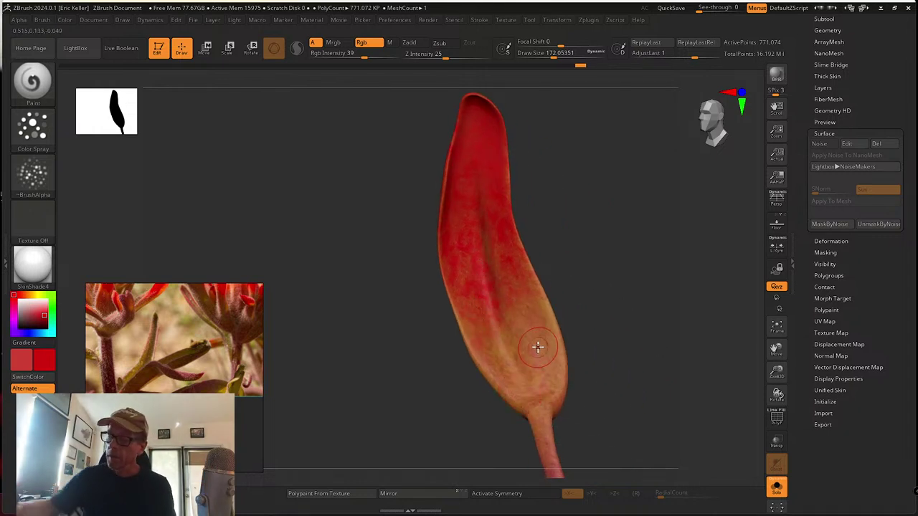
Sample the golden-orange from the petal and spray it over the lower inner and outer faces, breaking up the red edge
key("c")
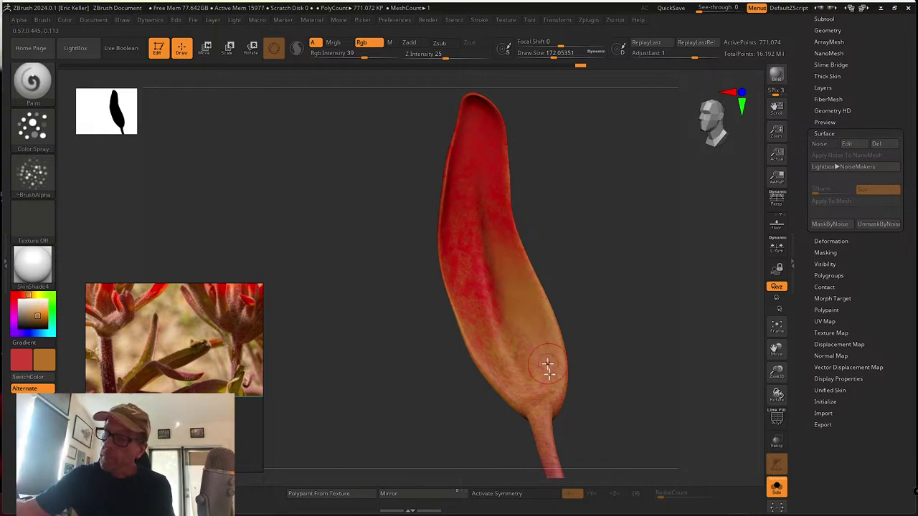
right_click_drag(547, 368, 506, 299)
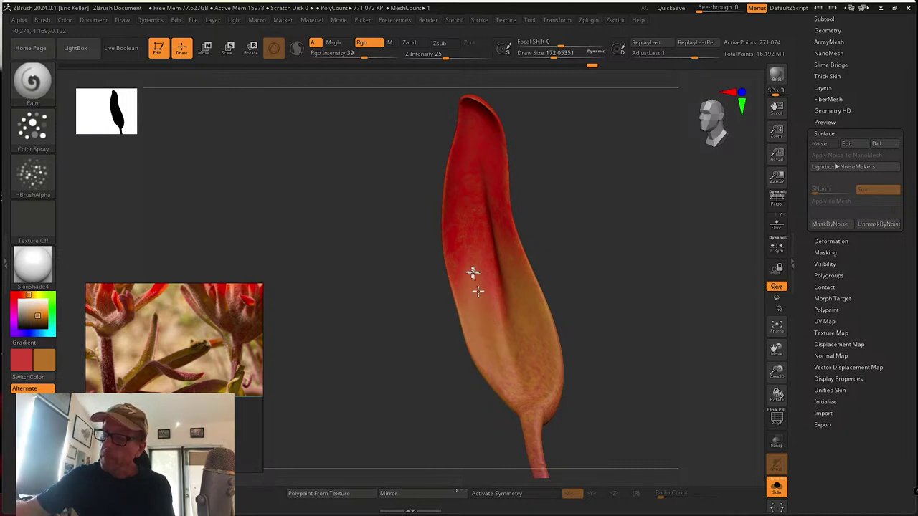
right_click_drag(557, 332, 475, 310)
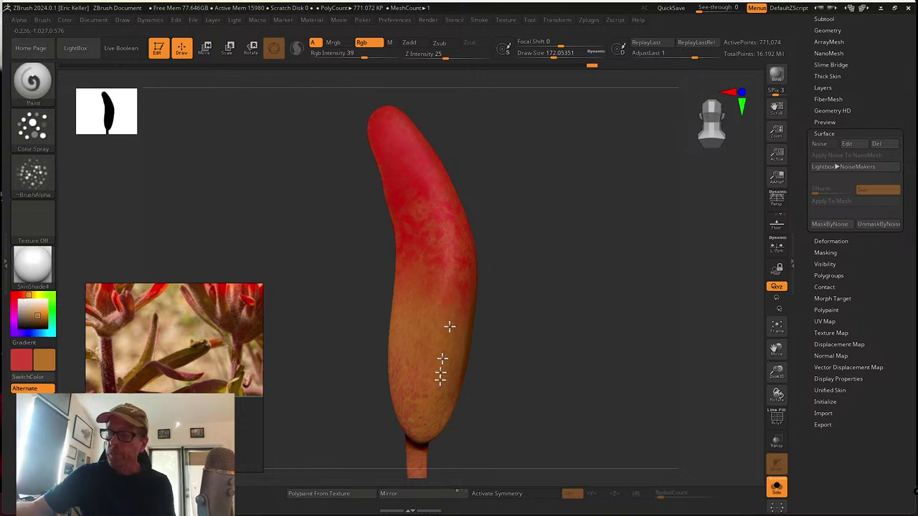
right_click_drag(398, 373, 471, 304)
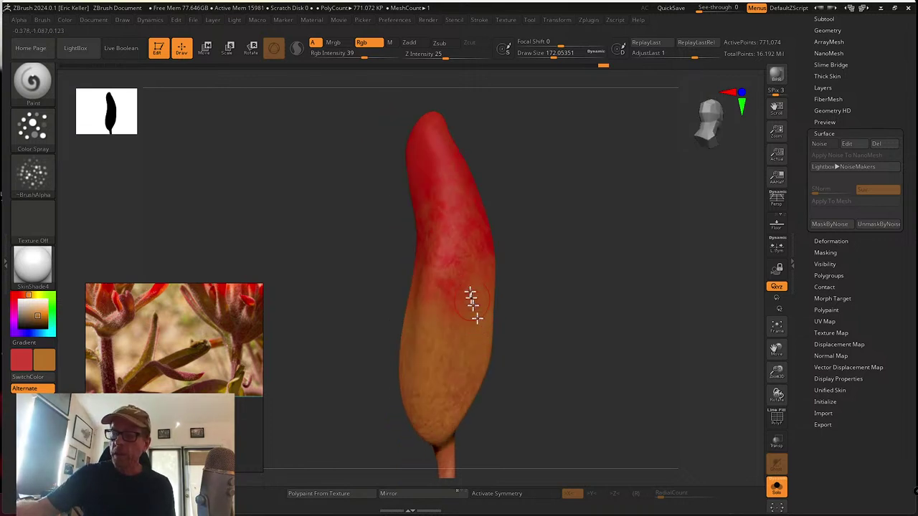
mouse_move(454, 361)
right_mouse_down()
mouse_move(525, 307)
mouse_move(474, 287)
right_mouse_up()
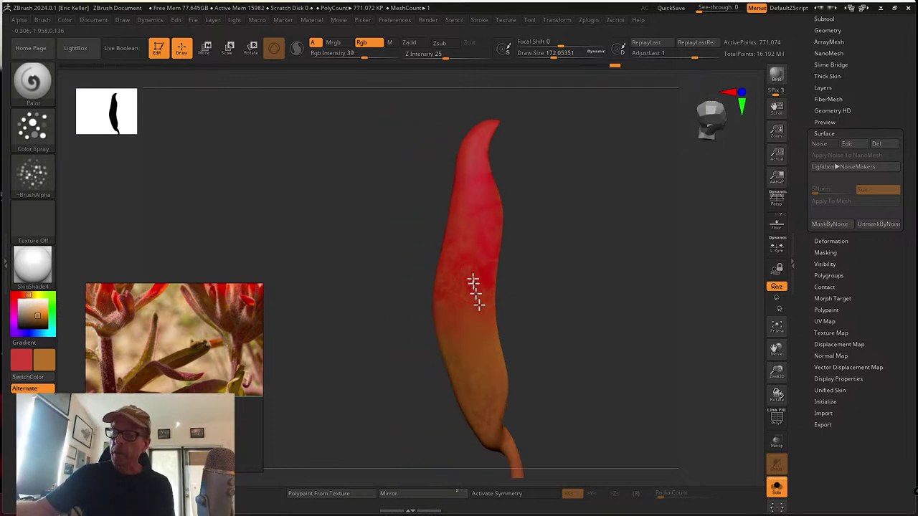
right_click_drag(454, 345, 563, 320)
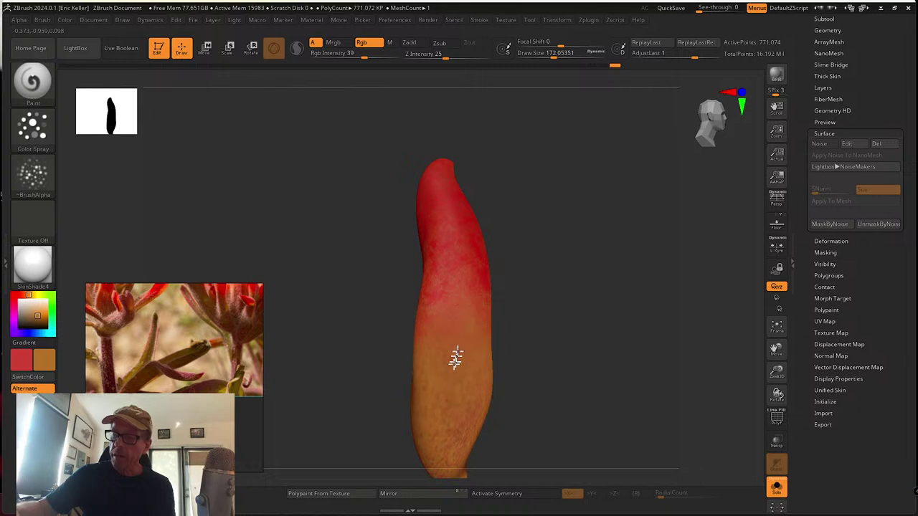
right_click_drag(454, 355, 522, 301)
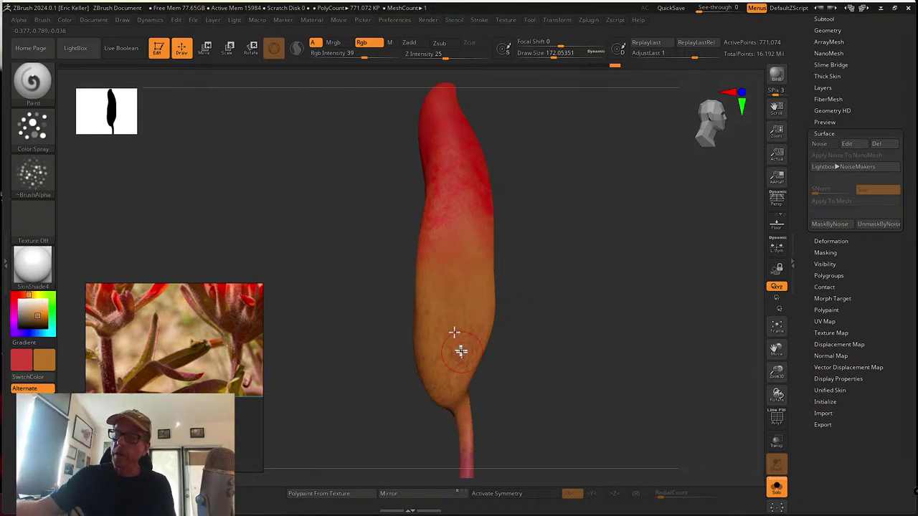
Extend the golden-orange mottling from the petal's base down the upper part of its stalk
right_click_drag(467, 307, 486, 331)
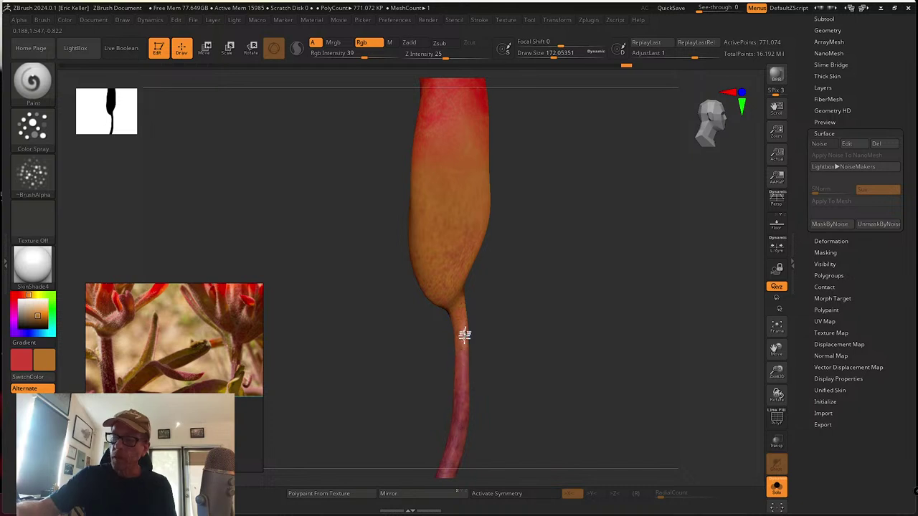
right_click_drag(478, 379, 445, 314)
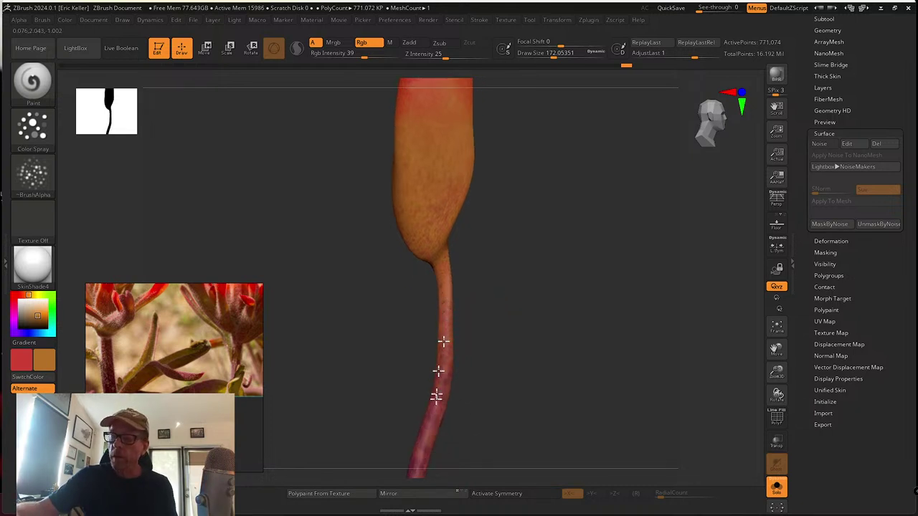
right_click_drag(511, 359, 432, 347)
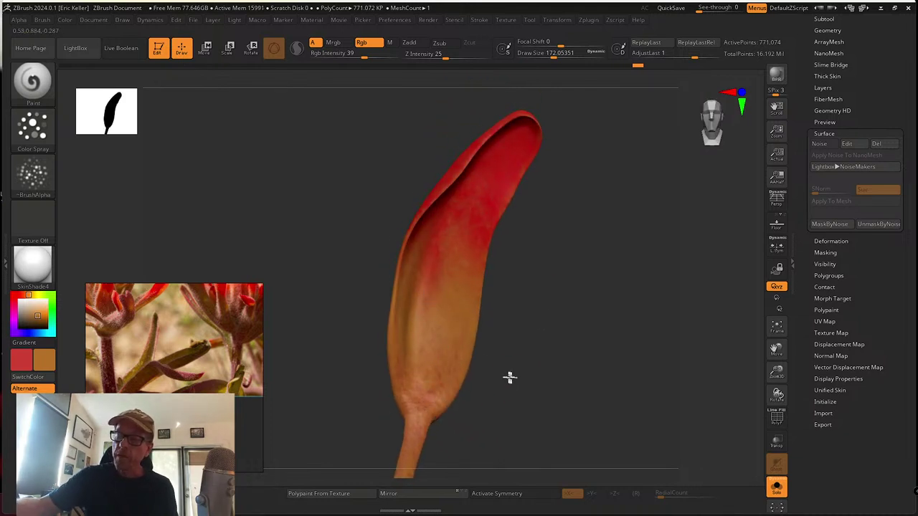
Spray golden-orange along both sides of the petal's inner face to soften its transition into red
right_click_drag(510, 377, 471, 242)
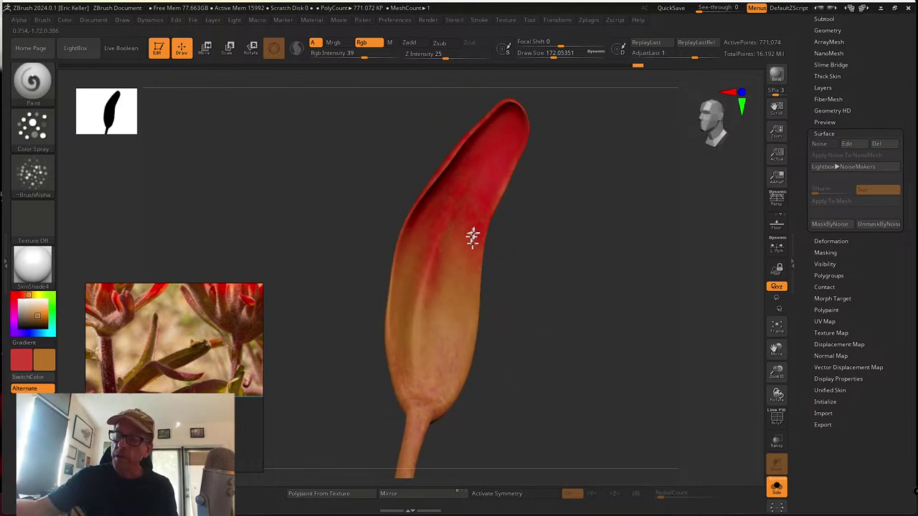
right_click_drag(400, 298, 435, 259)
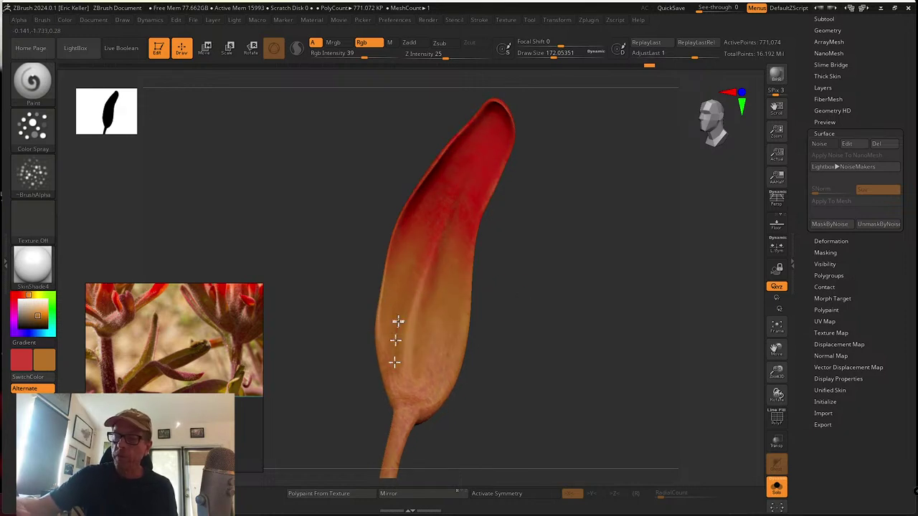
right_click_drag(444, 350, 467, 272)
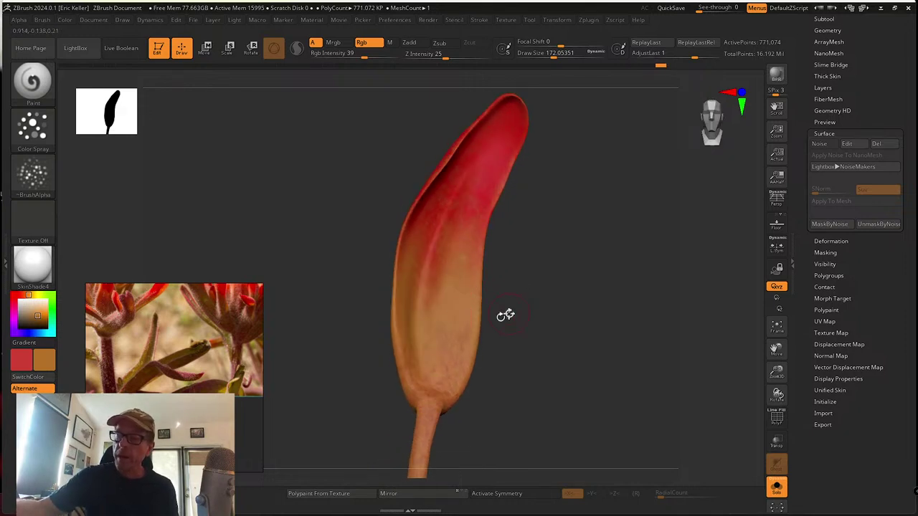
right_click_drag(506, 316, 480, 228)
Sample red from the petal and spray it lightly across the colour transition on both the inner and outer faces
key("c")
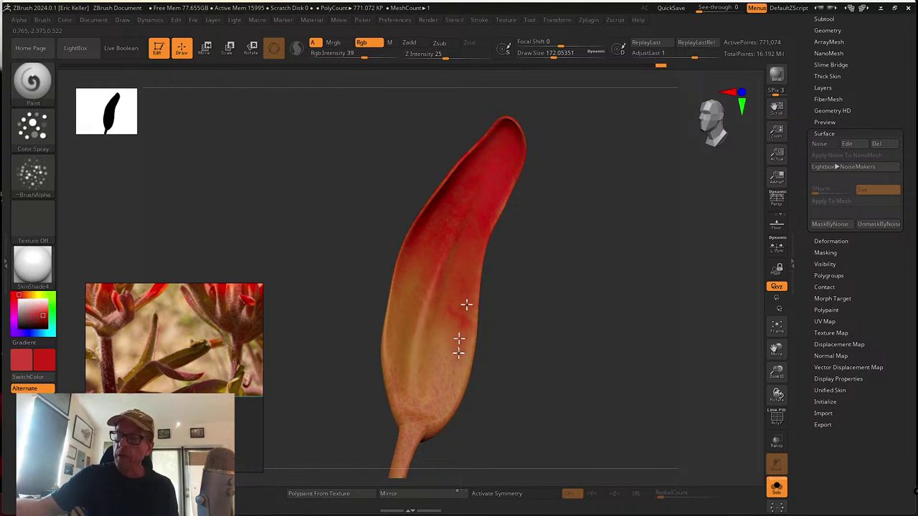
right_click_drag(430, 241, 494, 271)
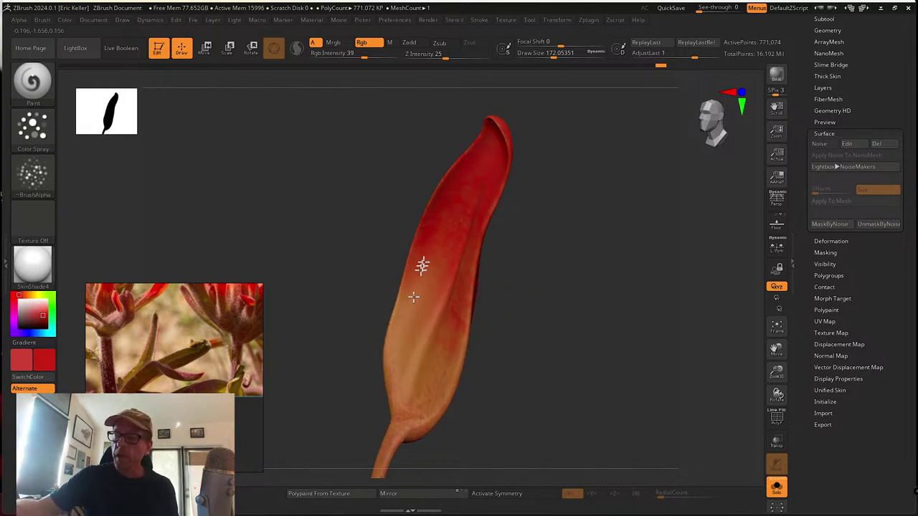
right_click_drag(442, 235, 417, 228)
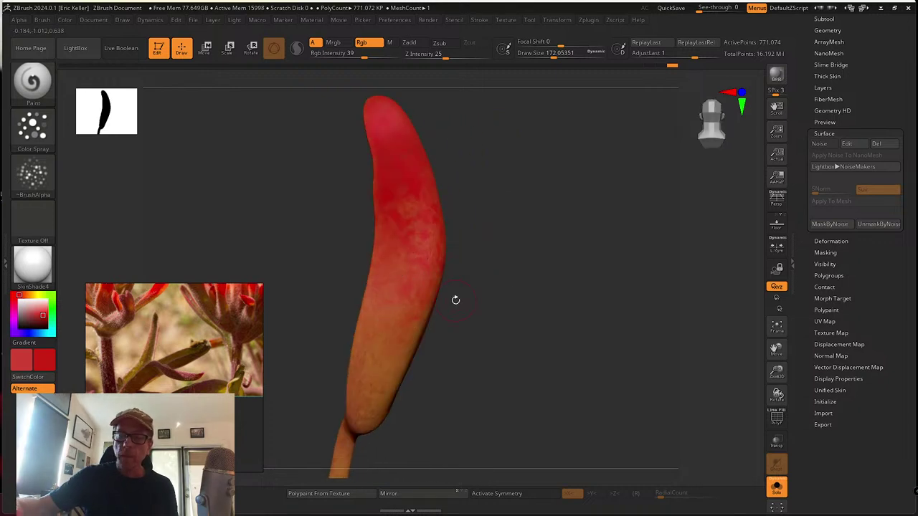
Bring up a close view of the red petals in the reference photos and spray matching red patches down the petal's outer face
scroll(142, 349, "down", 3)
middle_click_drag(159, 459, 181, 380)
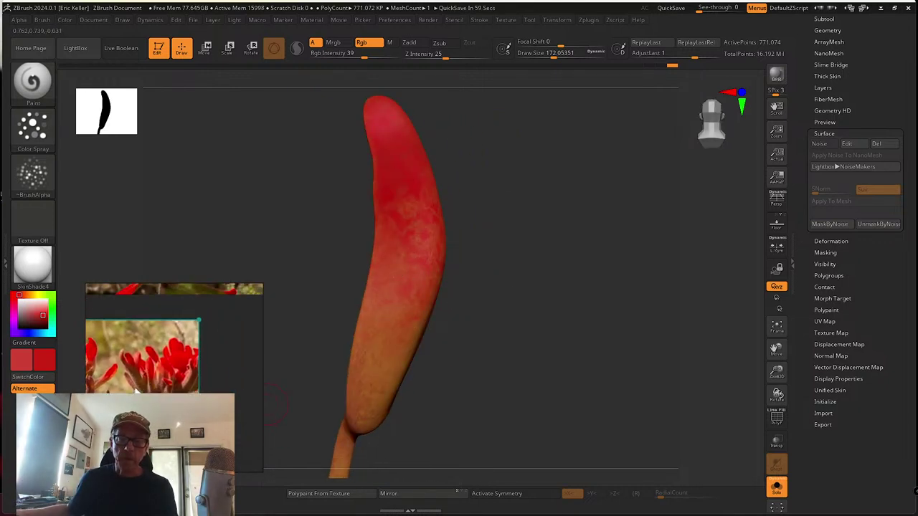
scroll(174, 389, "up", 4)
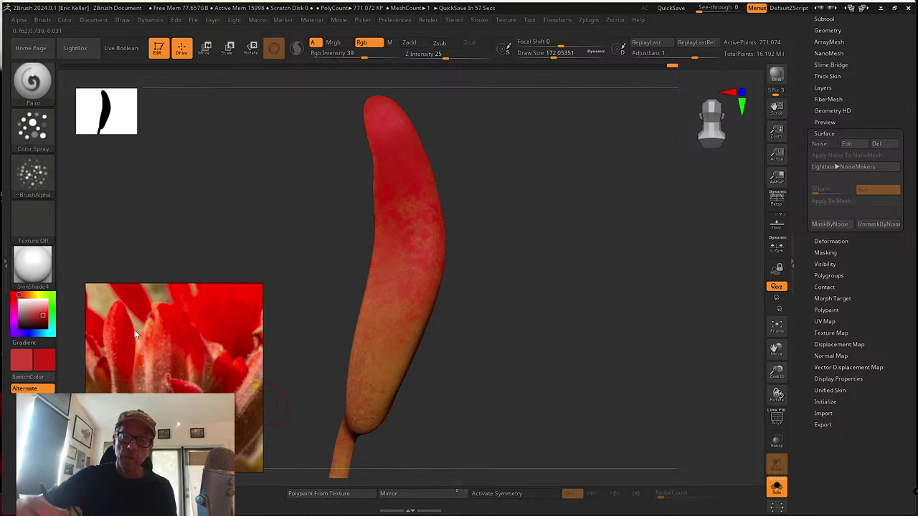
mouse_move(403, 343)
left_mouse_down()
mouse_move(389, 297)
mouse_move(368, 348)
mouse_move(394, 347)
mouse_move(420, 305)
left_mouse_up()
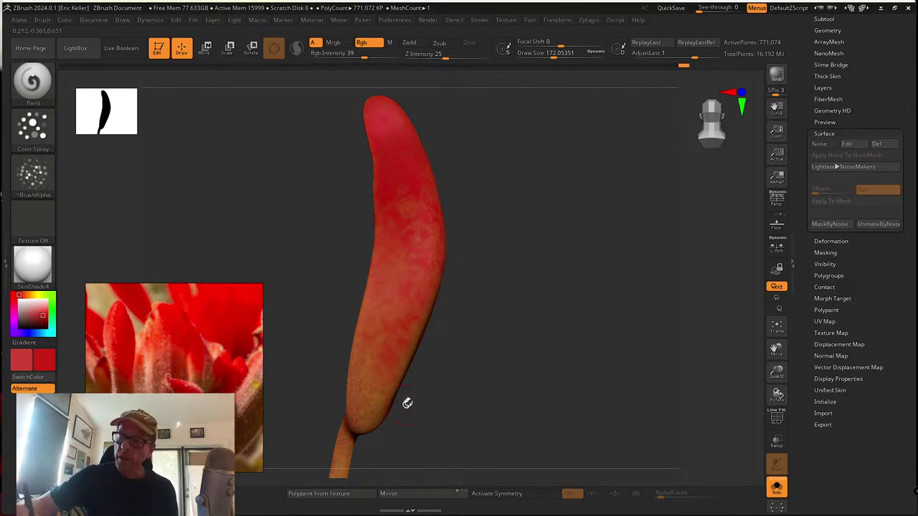
Switch to a darker red and spray it over the petal's inner face and along its thin stalk
left_click_drag(408, 403, 495, 352)
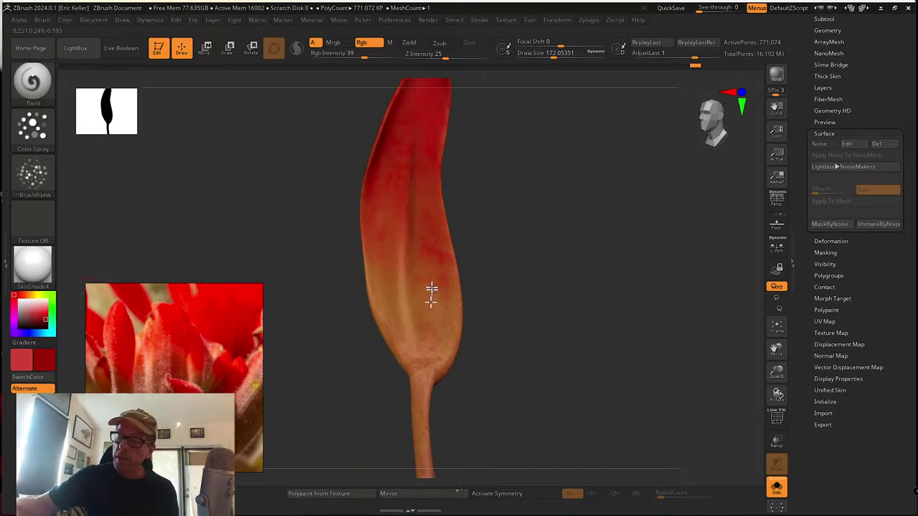
mouse_move(445, 380)
left_mouse_down()
mouse_move(450, 405)
mouse_move(426, 233)
left_mouse_up()
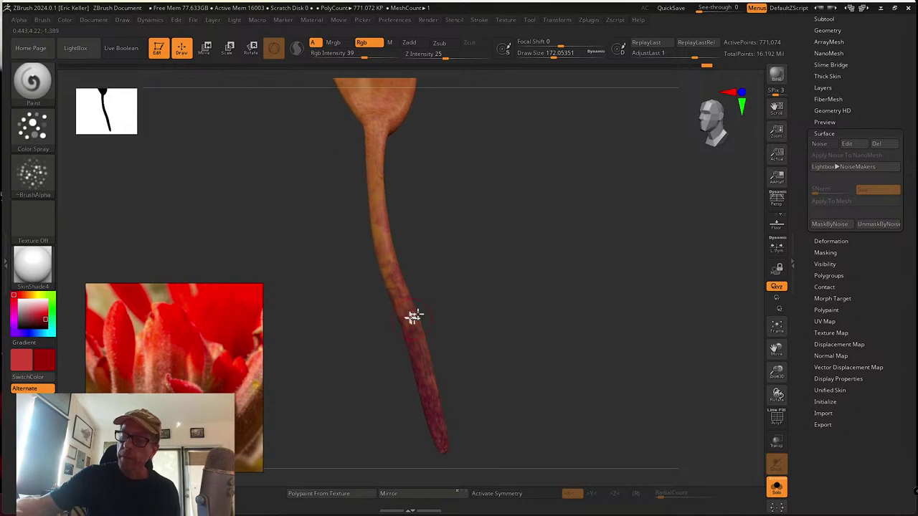
mouse_move(413, 317)
left_mouse_down()
mouse_move(375, 231)
mouse_move(376, 179)
left_mouse_up()
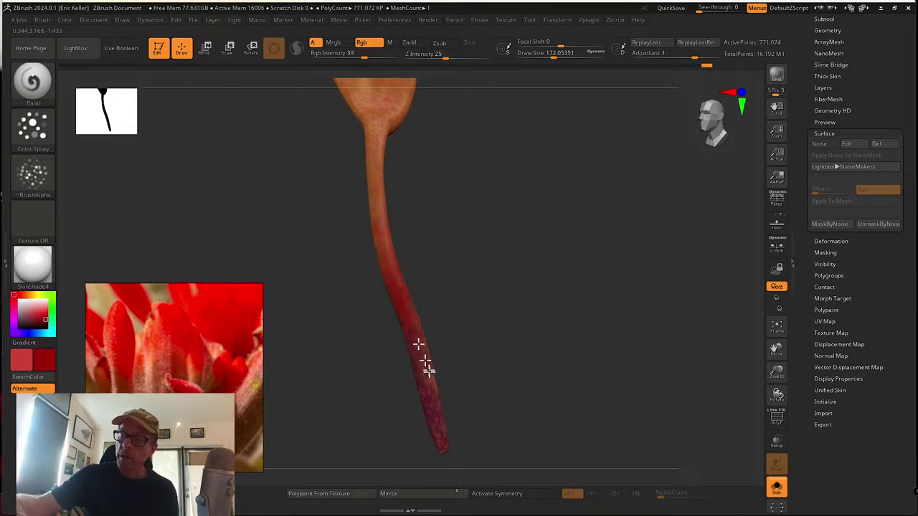
Sample dark burgundy from the stalk and spray it around the stalk's middle and upper sections to extend the mottling
left_click_drag(451, 324, 380, 251)
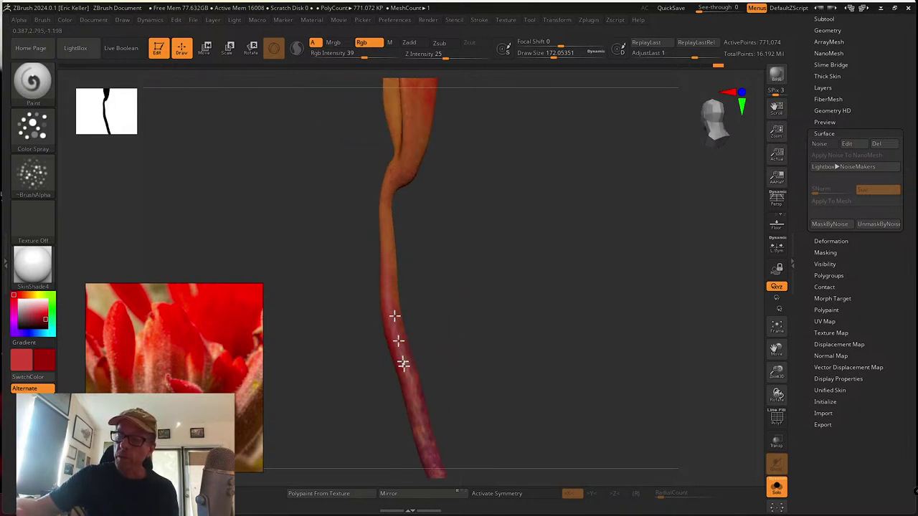
left_click_drag(418, 416, 385, 296)
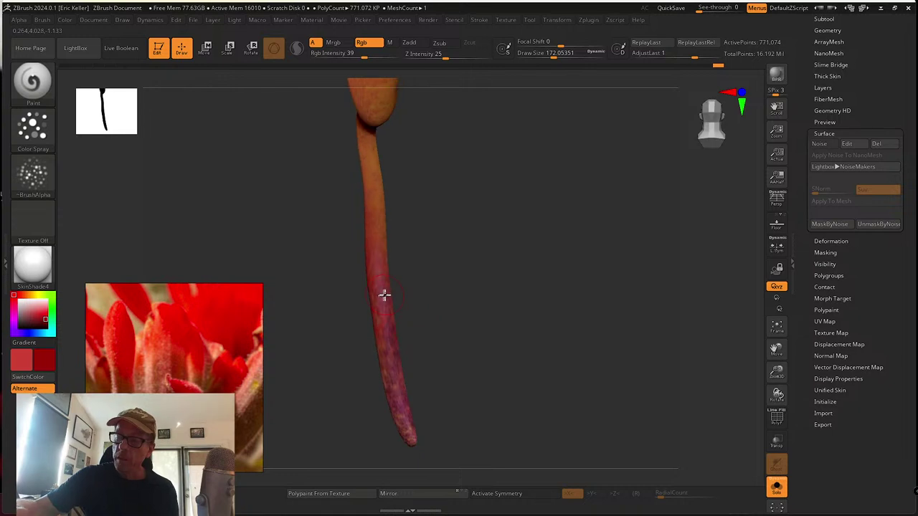
key("c")
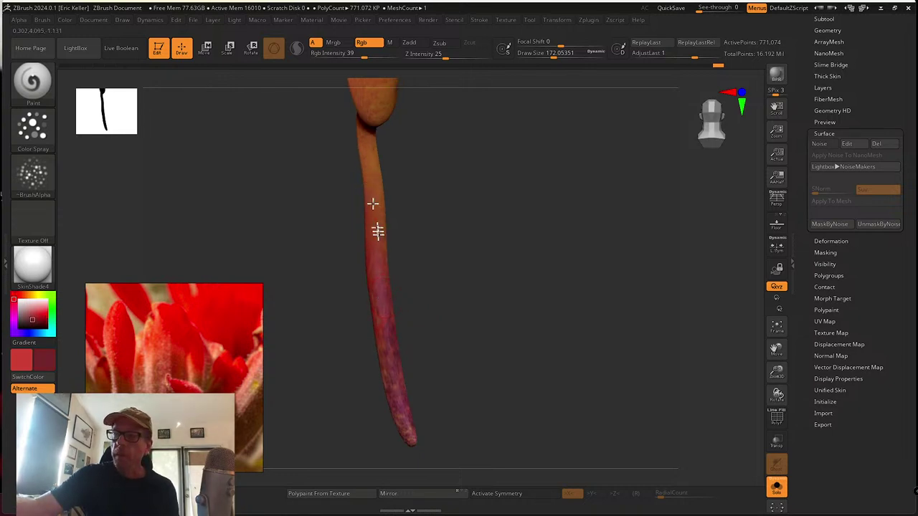
left_click_drag(377, 249, 377, 229)
left_click(385, 354)
mouse_move(385, 354)
right_mouse_down()
mouse_move(387, 217)
mouse_move(411, 261)
mouse_move(390, 258)
right_mouse_up()
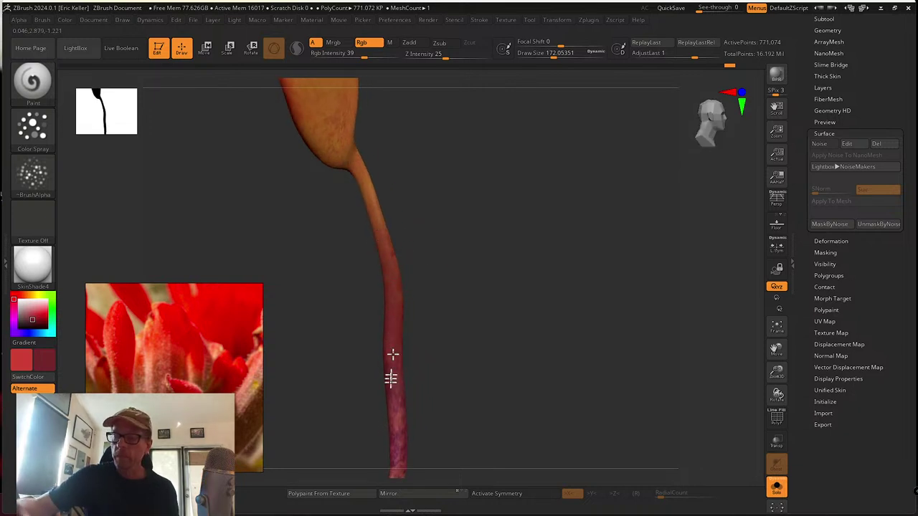
Spray burgundy mottling over the lower half of the isolated petal's face and unhide the rest of the flower
mouse_move(376, 207)
right_mouse_down()
mouse_move(462, 293)
mouse_move(424, 361)
mouse_move(366, 262)
mouse_move(426, 311)
mouse_move(375, 345)
right_mouse_up()
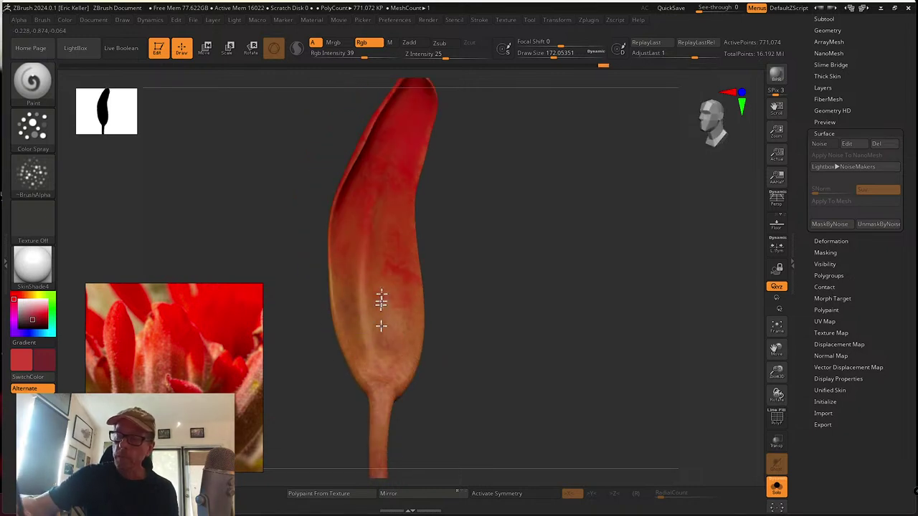
key("ctrl+shift")
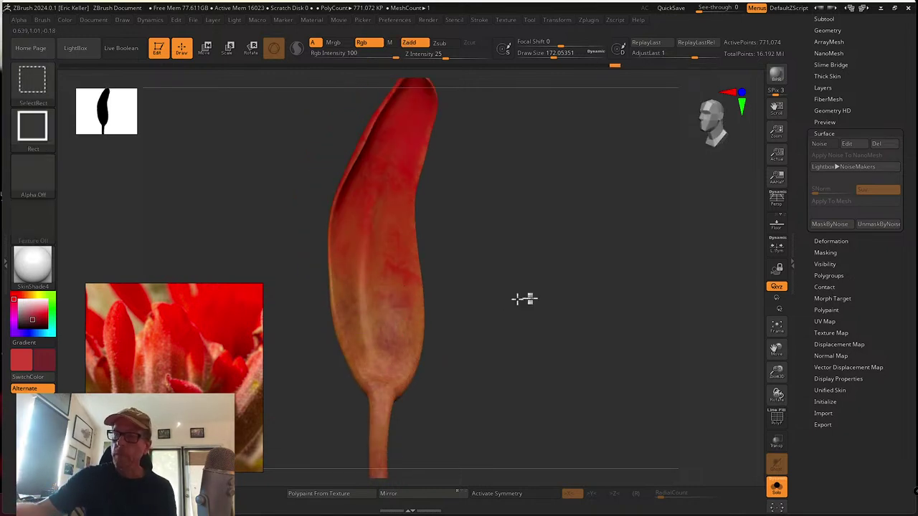
left_click(532, 298, "ctrl+shift")
mouse_move(529, 304)
left_mouse_down()
mouse_move(494, 264)
mouse_move(533, 301)
mouse_move(548, 283)
mouse_move(477, 278)
left_mouse_up()
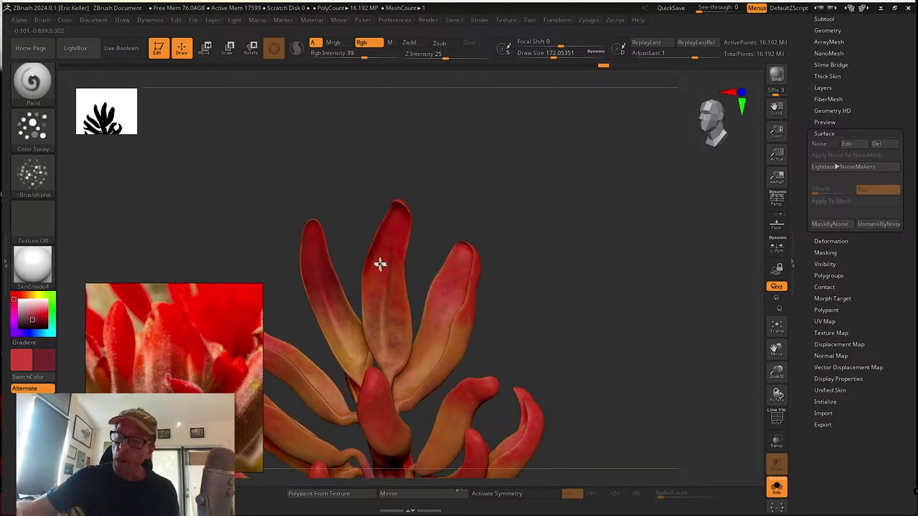
Spray burgundy patches over the inner and outer faces of the tall middle petal while comparing it with its neighbours
right_click_drag(395, 295, 428, 275)
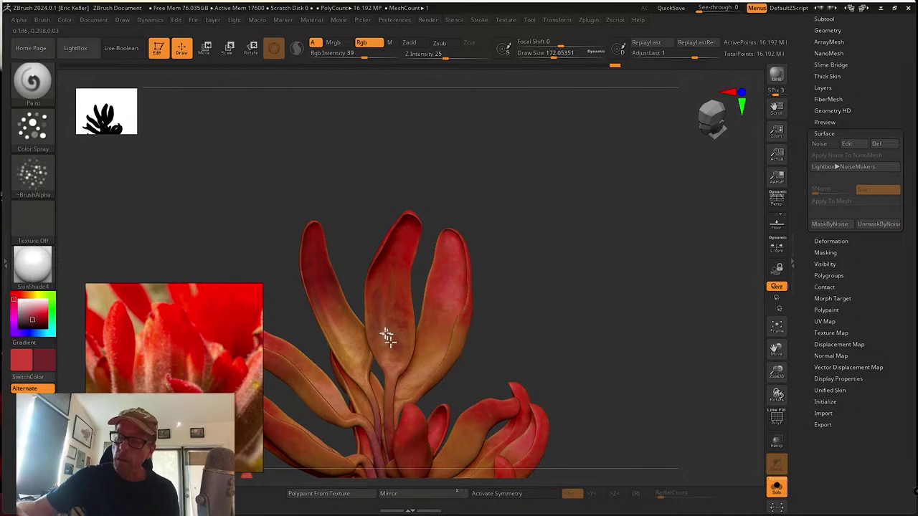
right_click_drag(400, 245, 407, 224)
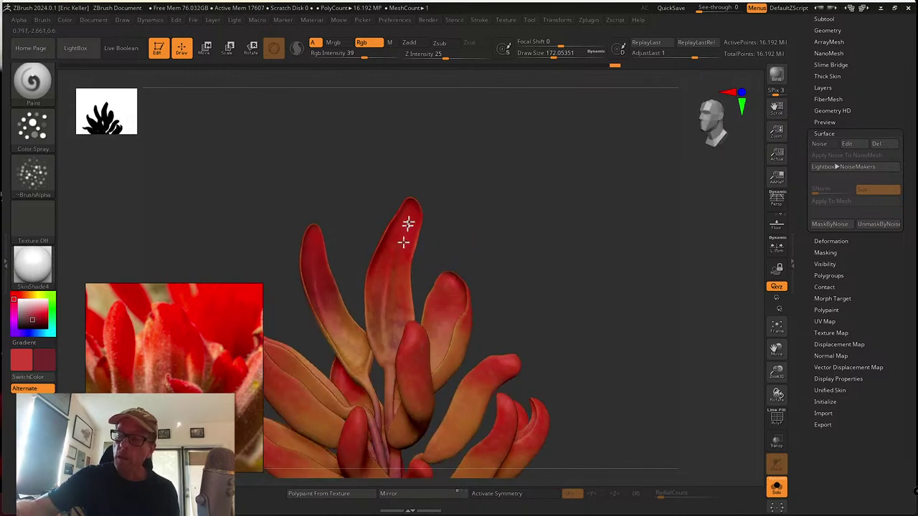
right_click_drag(381, 259, 400, 240)
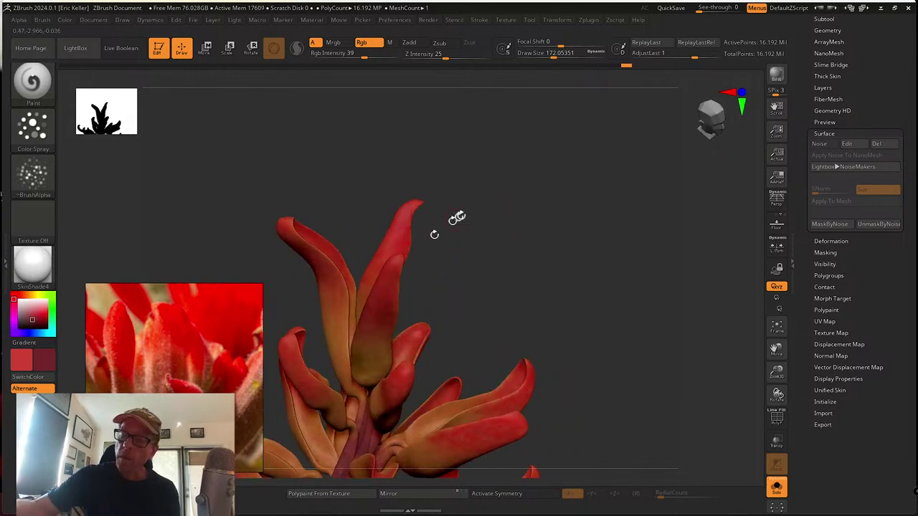
right_click_drag(456, 218, 382, 244)
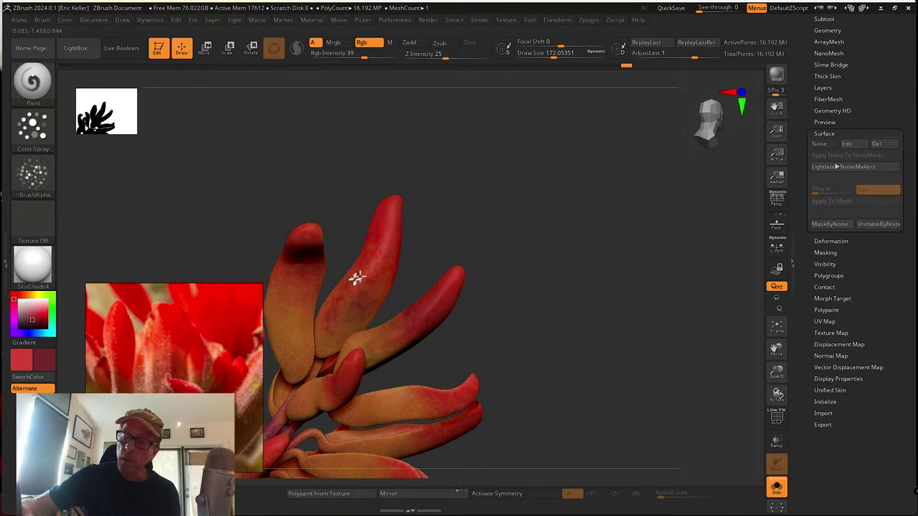
key("shift")
right_click_drag(389, 304, 424, 263)
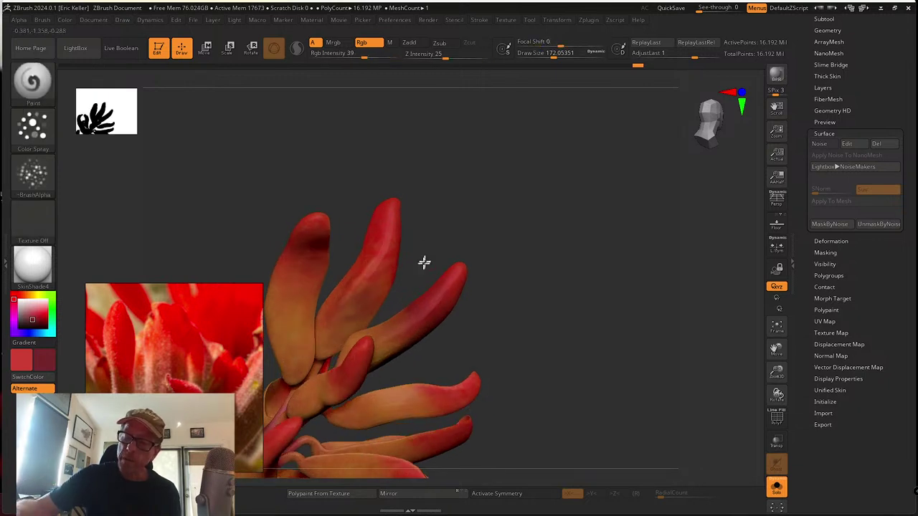
mouse_move(337, 285)
right_mouse_down()
mouse_move(525, 268)
mouse_move(396, 291)
mouse_move(409, 265)
mouse_move(346, 287)
right_mouse_up()
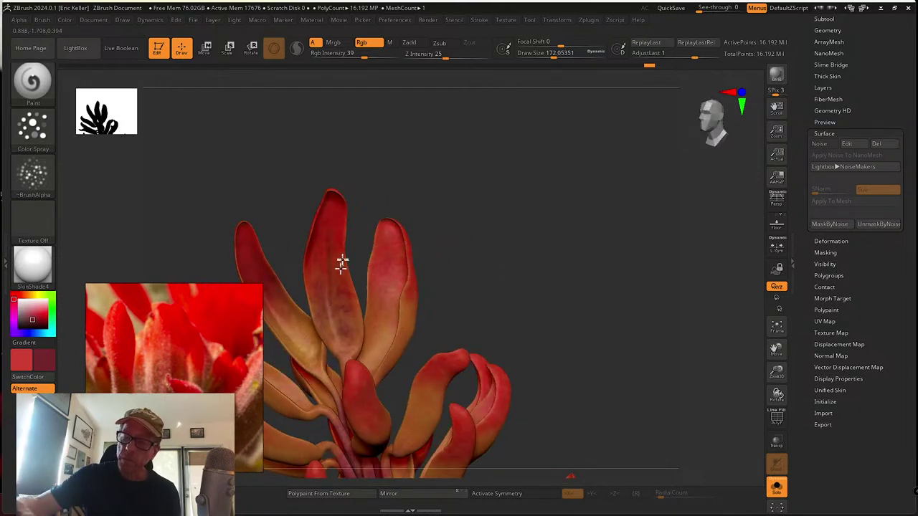
right_click_drag(358, 352, 410, 283)
Sample orange-brown and reddish-brown from the petals and spray them over the middle petal's inner face to soften the burgundy patches
key("c")
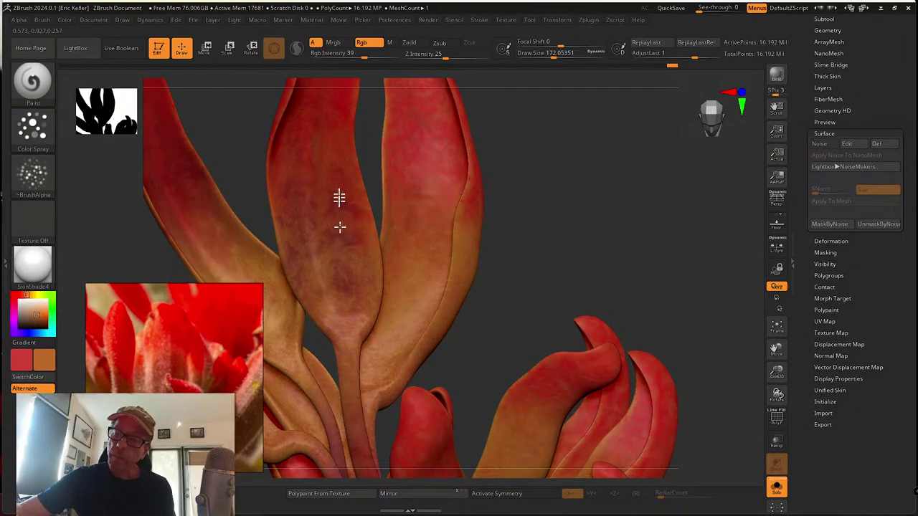
right_click_drag(338, 197, 341, 234)
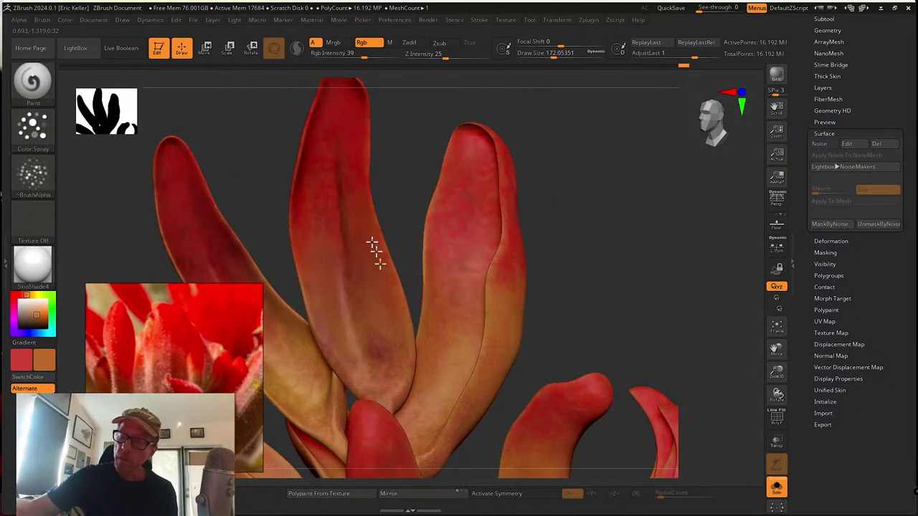
mouse_move(322, 208)
left_mouse_down()
mouse_move(307, 237)
mouse_move(380, 346)
left_mouse_up()
key("c")
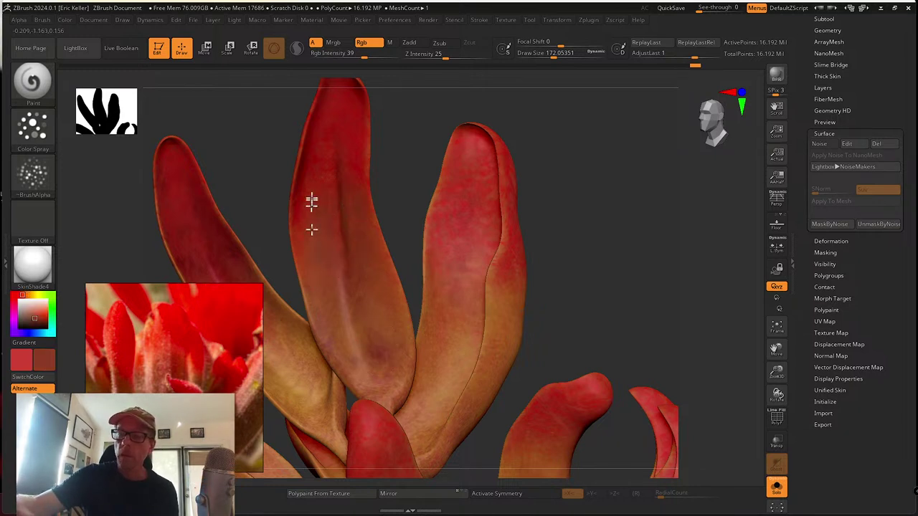
Isolate the curved petal beside the middle one and show its full inner face
mouse_move(570, 257)
left_mouse_down("alt")
mouse_move(596, 273)
mouse_move(586, 240)
left_mouse_up("alt")
left_click(562, 259, "ctrl+shift")
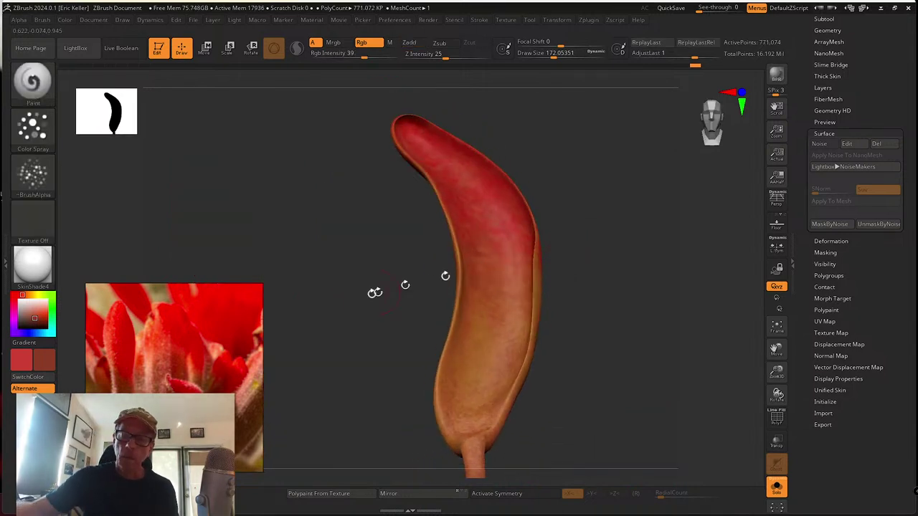
Sample a bright red from the petal and spray it over the upper and middle areas, inside and outside
key("c")
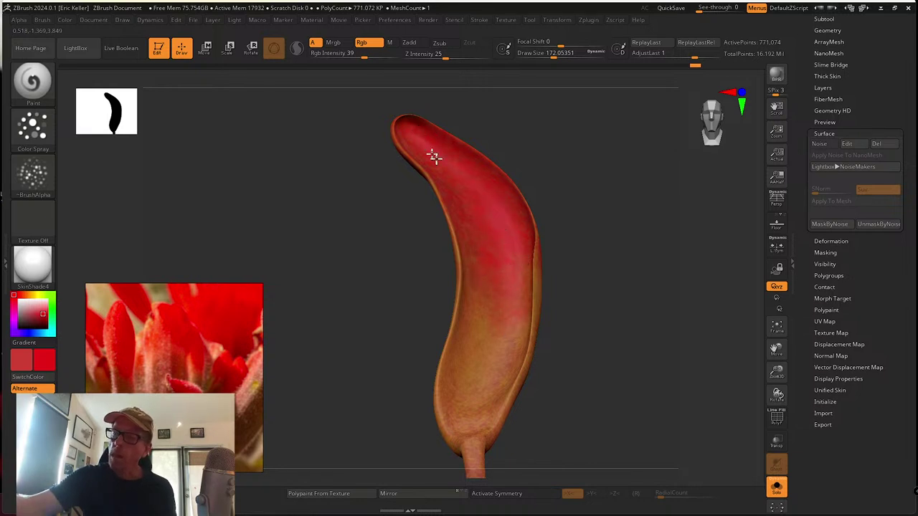
left_click_drag(471, 318, 528, 242)
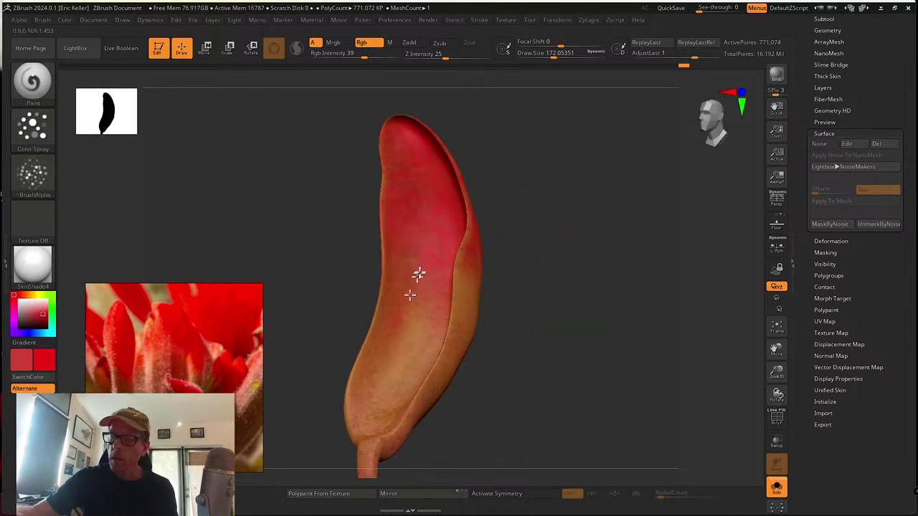
left_click_drag(436, 188, 472, 219)
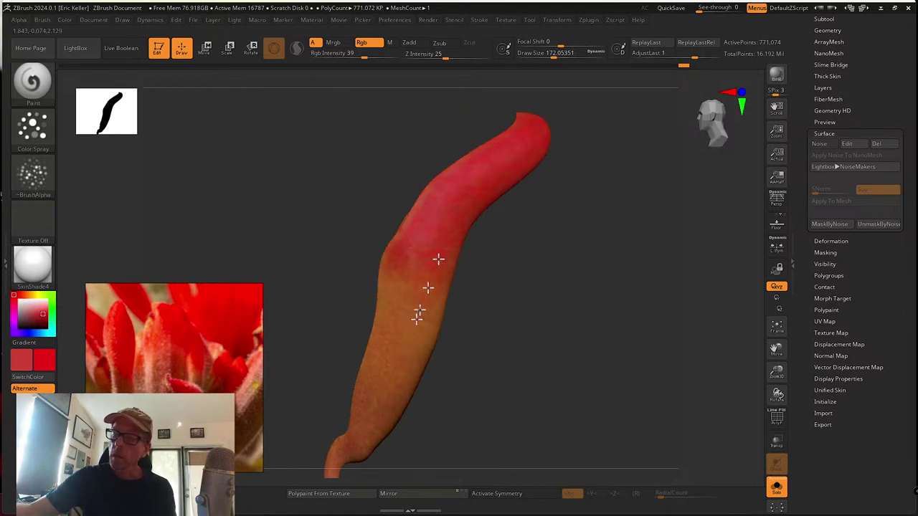
mouse_move(420, 332)
right_mouse_down()
mouse_move(486, 295)
mouse_move(435, 336)
right_mouse_up()
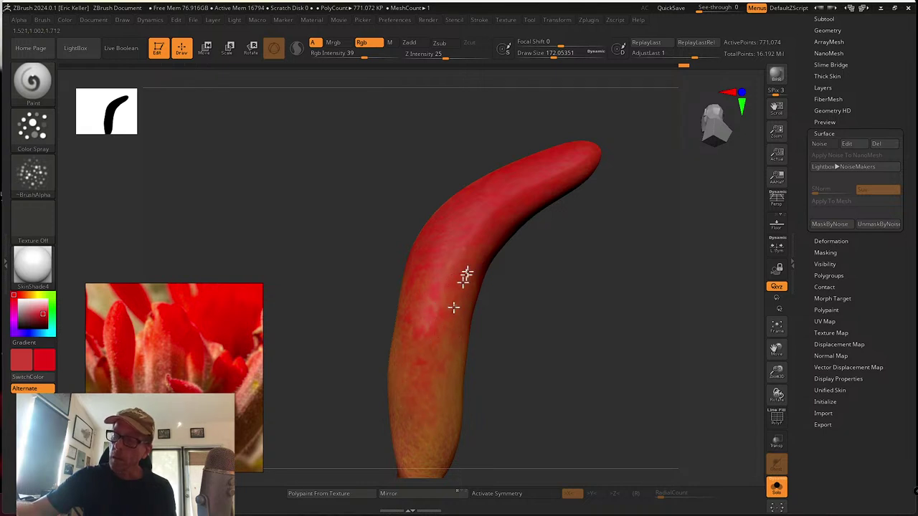
right_click_drag(506, 201, 477, 247)
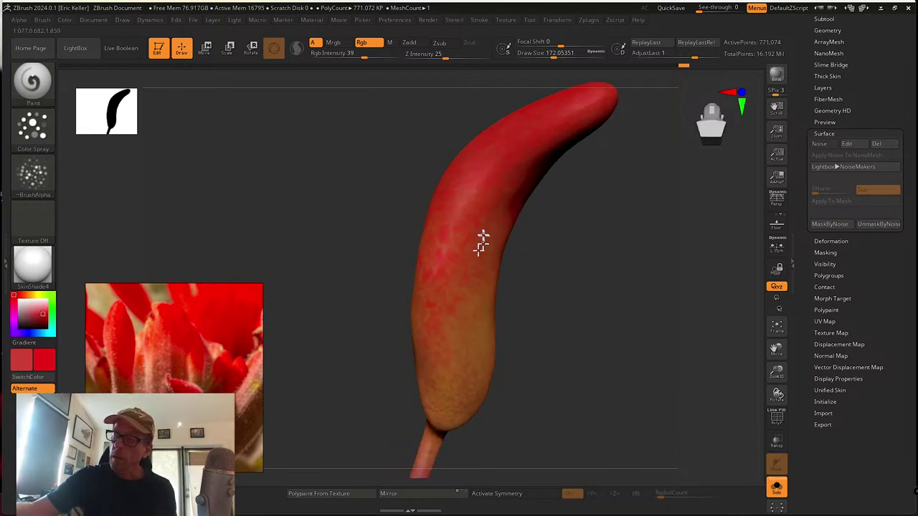
right_click_drag(531, 328, 512, 262)
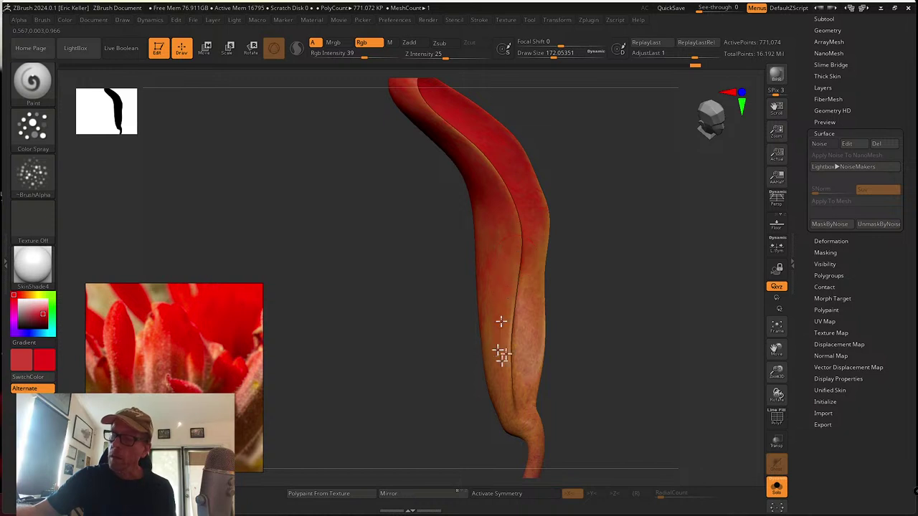
Extend the bright red down the inner face toward the petal's base and blend its lower edge into the orange-brown
right_click_drag(500, 321, 549, 248)
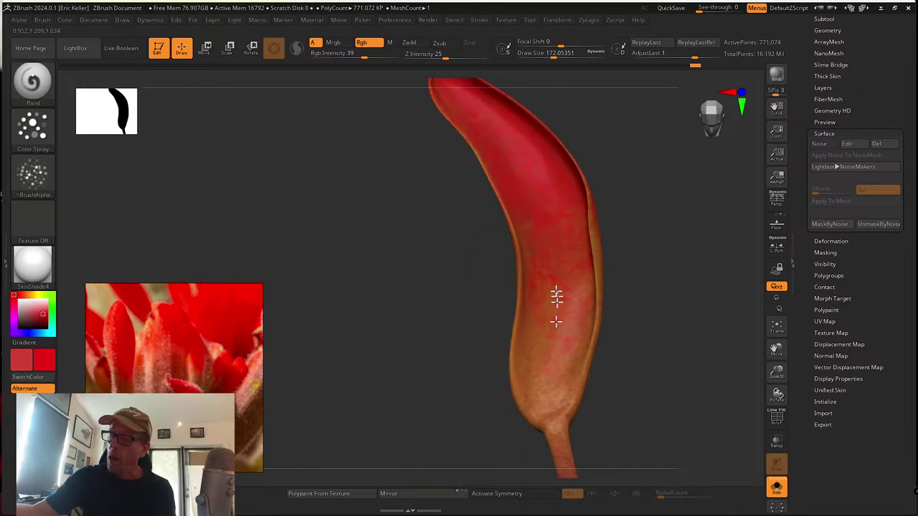
mouse_move(543, 390)
right_mouse_down()
mouse_move(594, 297)
mouse_move(519, 245)
right_mouse_up()
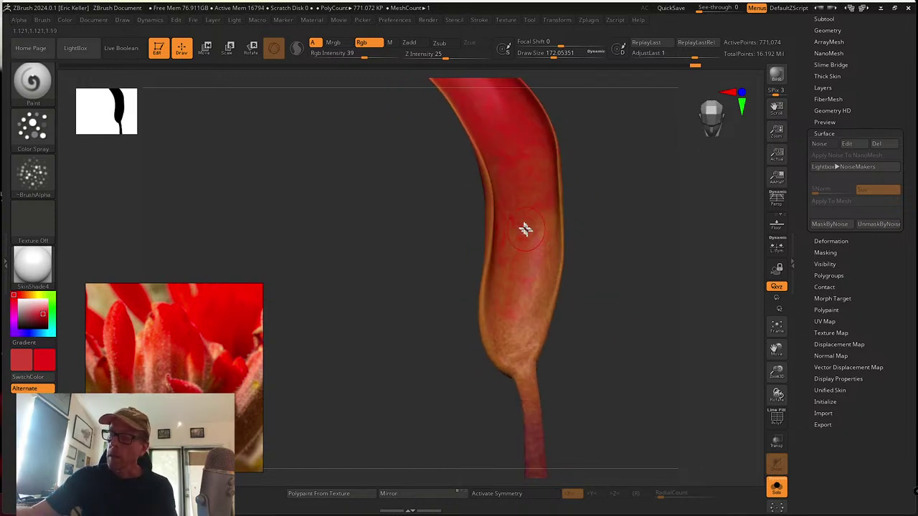
mouse_move(526, 229)
left_mouse_down("shift")
mouse_move(516, 274)
mouse_move(538, 194)
mouse_move(494, 303)
mouse_move(508, 241)
left_mouse_up("shift")
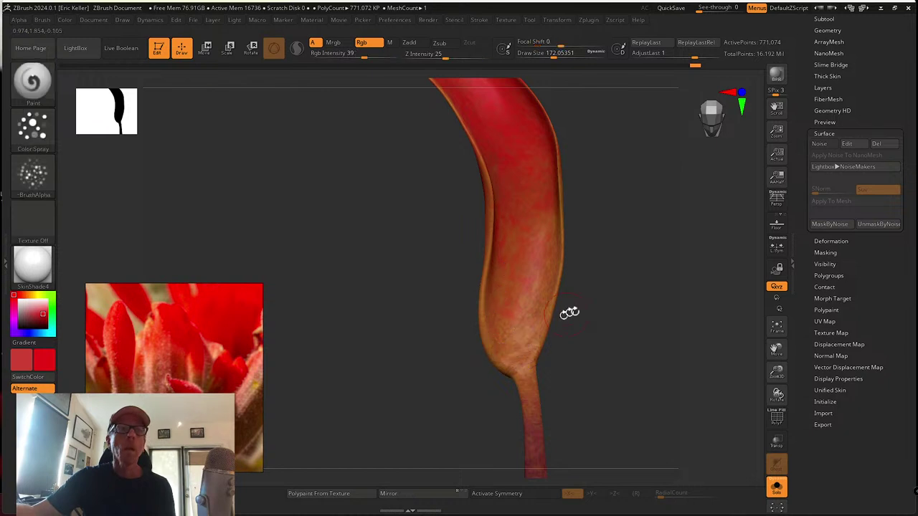
right_click_drag(569, 313, 537, 258)
left_click_drag(529, 240, 500, 290, "shift")
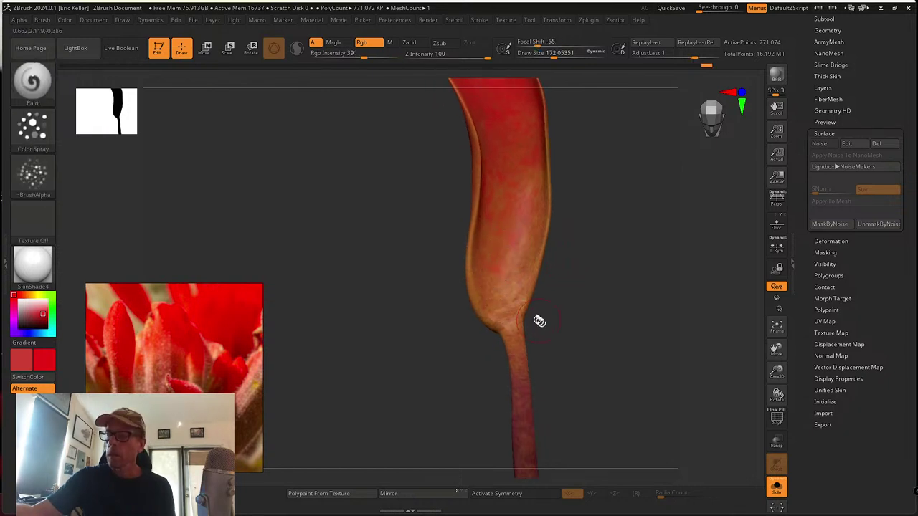
Sample the dark maroon from the lower stem and paint it along the stem's length down to its tip
mouse_move(537, 322)
right_mouse_down()
mouse_move(505, 250)
mouse_move(500, 365)
right_mouse_up()
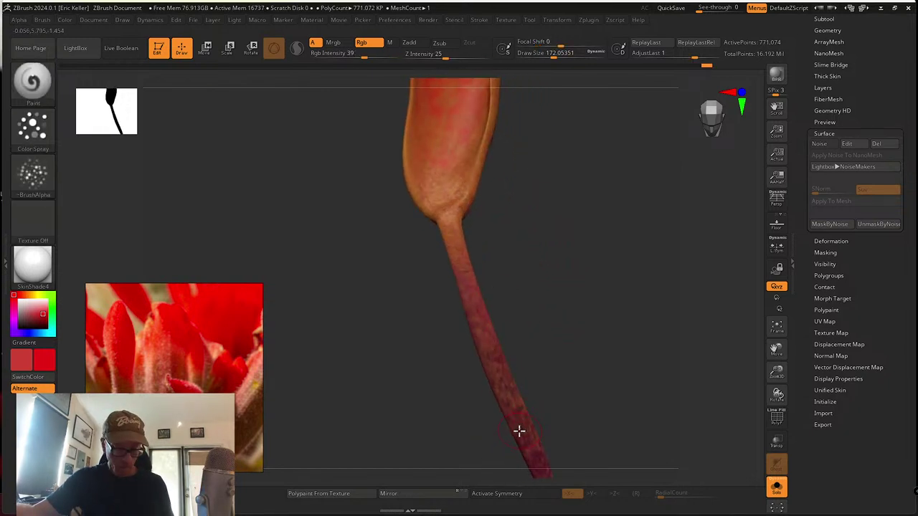
key("c")
left_click_drag(517, 420, 456, 253)
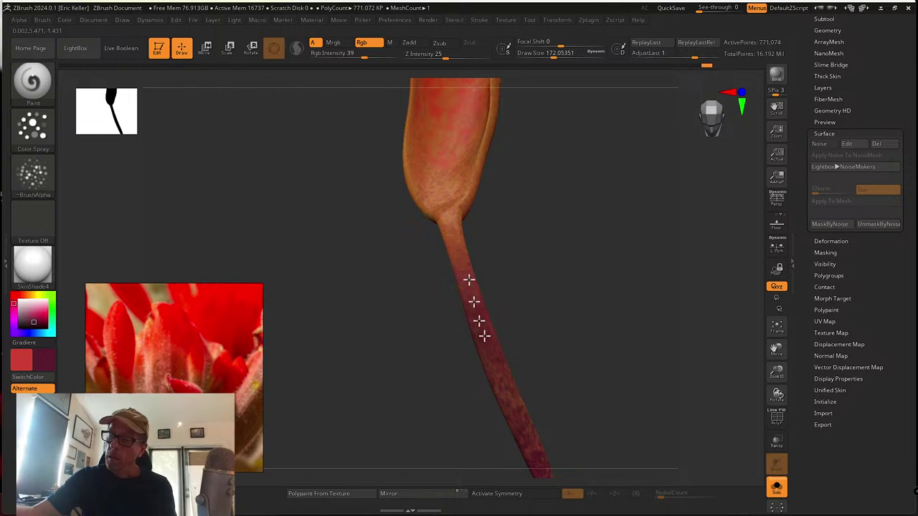
right_click_drag(535, 441, 461, 277)
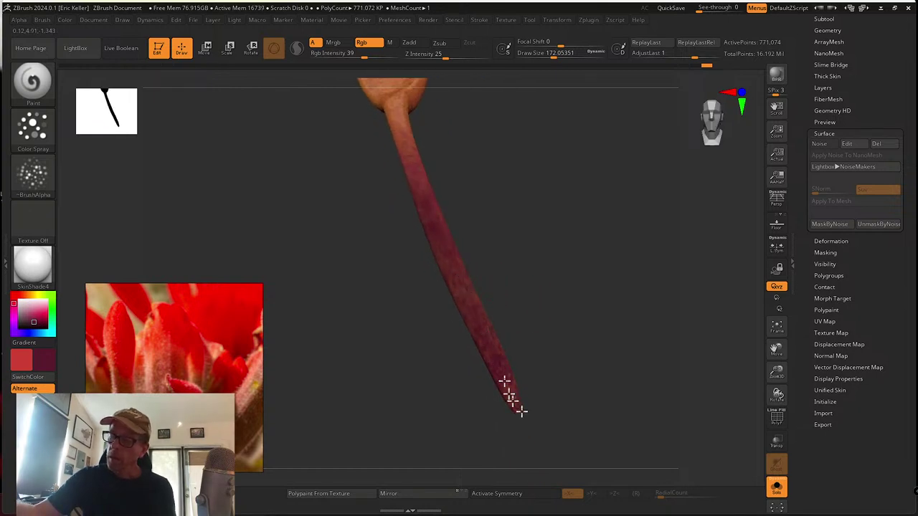
Mottle the outer side of the petal's lower half with the dark maroon and blend the blotches into the surface
mouse_move(480, 335)
right_mouse_down()
mouse_move(487, 318)
mouse_move(459, 322)
mouse_move(420, 260)
mouse_move(489, 437)
mouse_move(440, 323)
right_mouse_up()
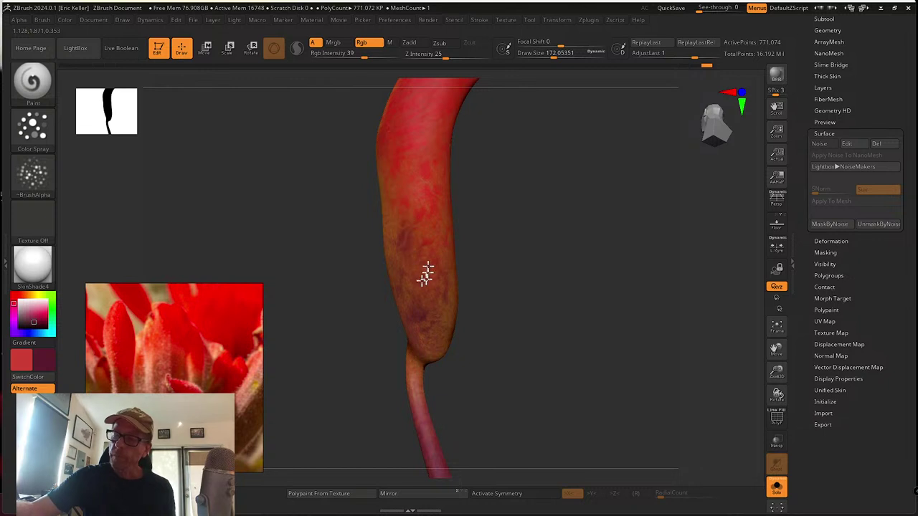
mouse_move(426, 275)
right_mouse_down()
mouse_move(483, 309)
mouse_move(447, 297)
right_mouse_up()
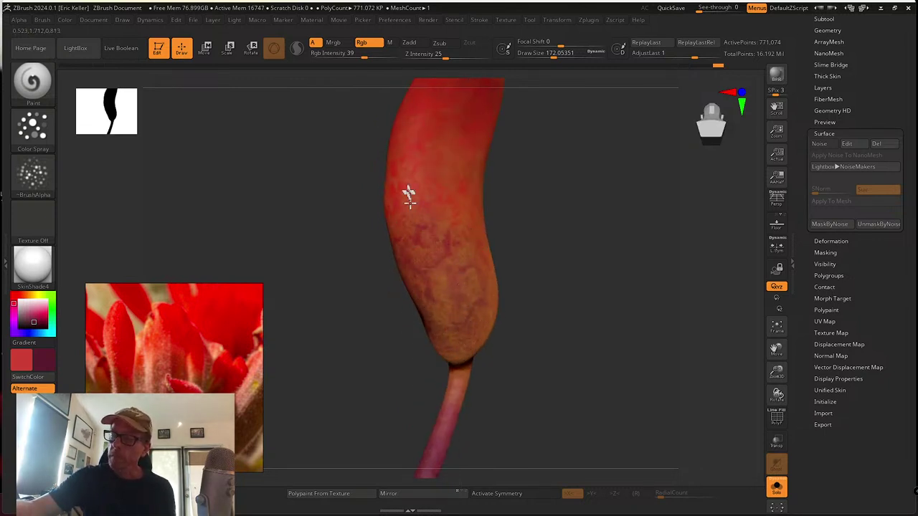
key("shift")
mouse_move(439, 229)
left_mouse_down("shift")
mouse_move(416, 251)
mouse_move(445, 308)
mouse_move(464, 237)
mouse_move(498, 276)
left_mouse_up("shift")
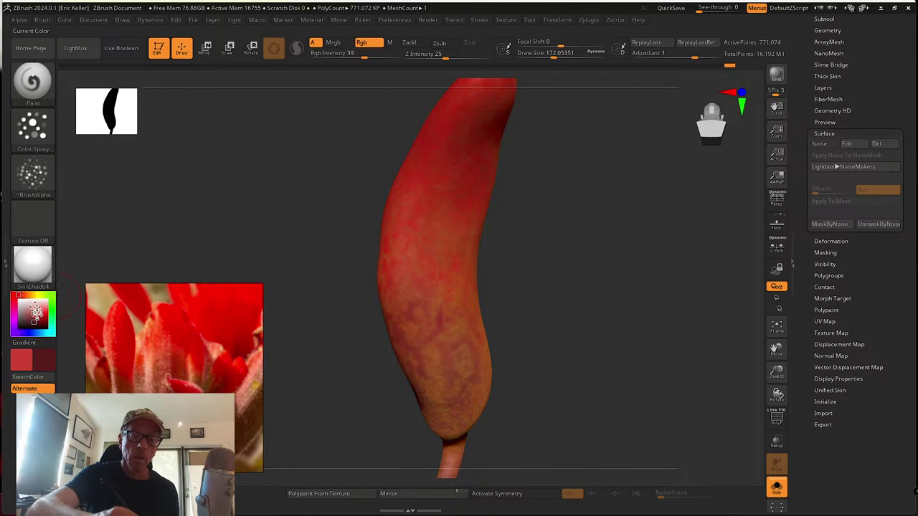
Choose a deep red as the paint color and spray it over the petal's middle and lower areas, outside and inside
left_click_drag(36, 312, 40, 318)
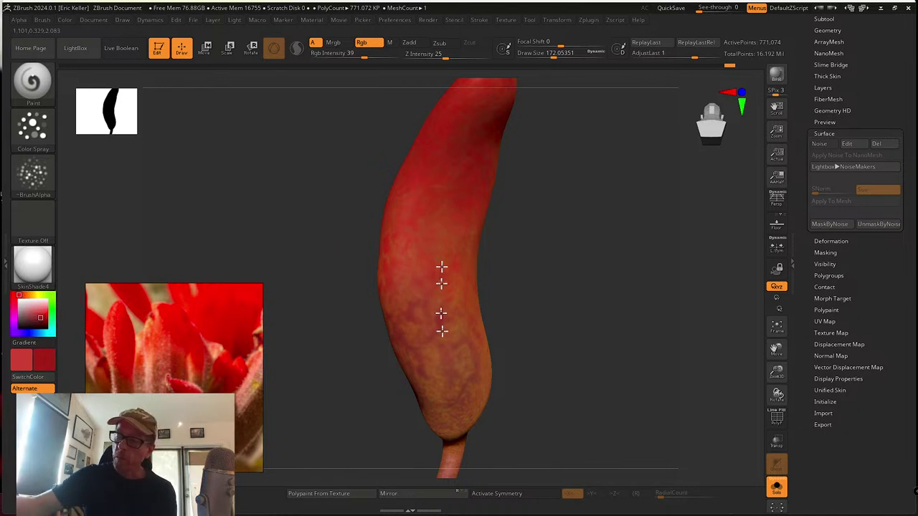
mouse_move(425, 276)
left_mouse_down()
mouse_move(400, 252)
mouse_move(441, 304)
left_mouse_up()
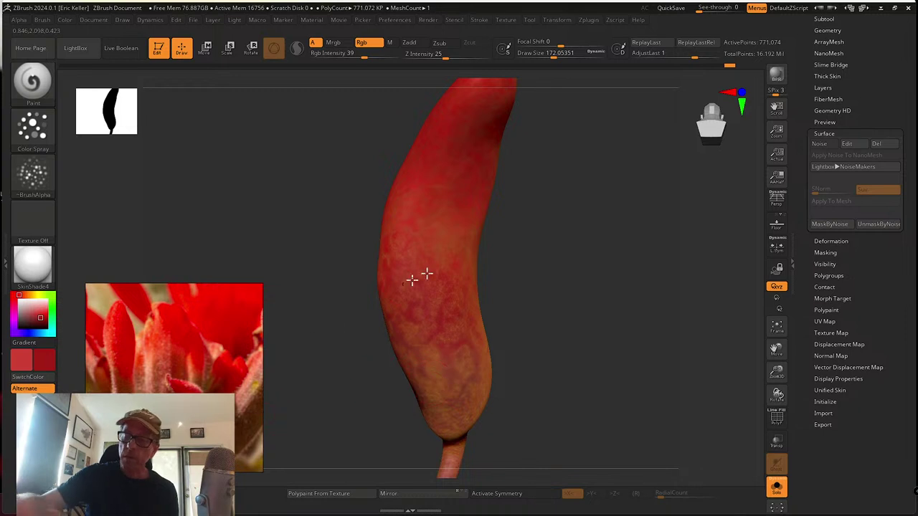
right_click_drag(453, 228, 500, 240)
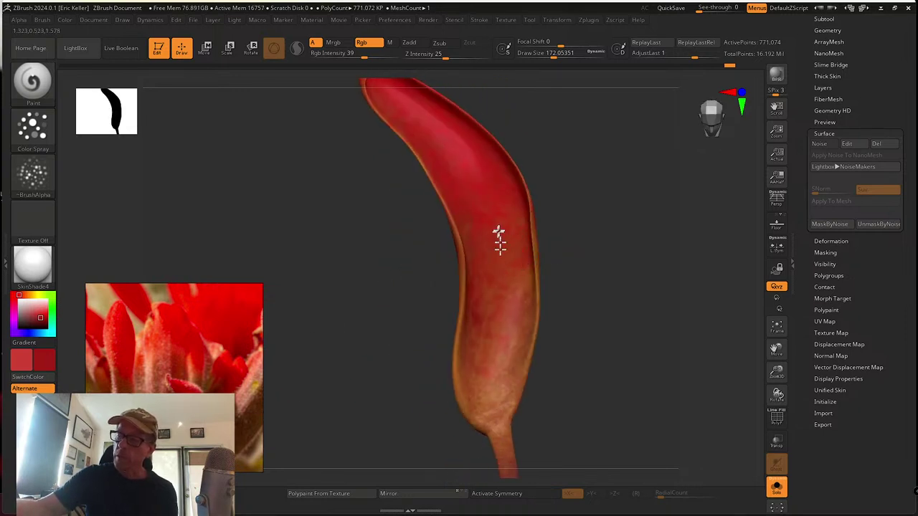
right_click_drag(464, 206, 593, 205)
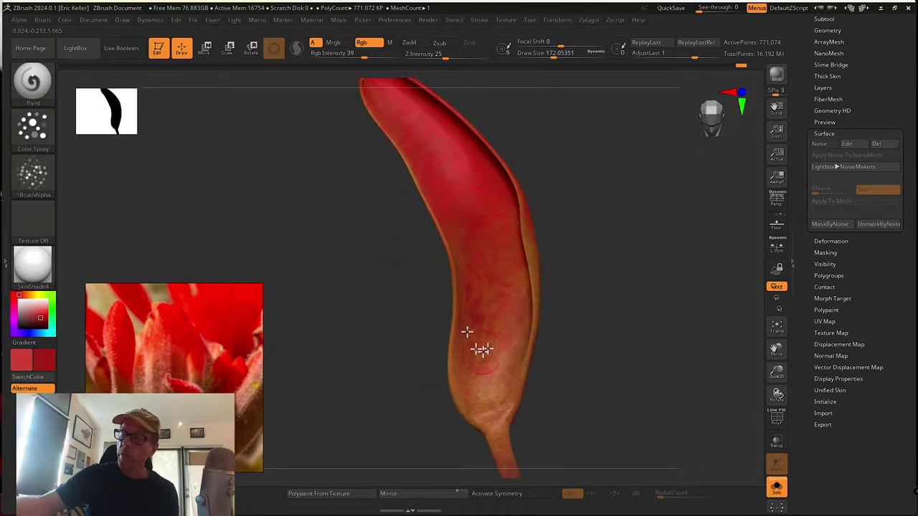
right_click_drag(475, 345, 556, 290)
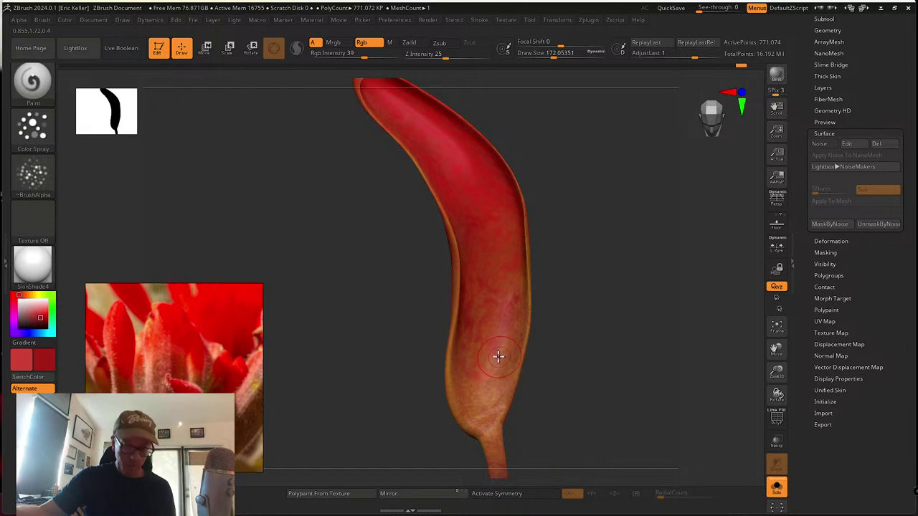
Sample an orange-brown from the petal and spray it over the middle and lower inner face to soften the red transition
key("c")
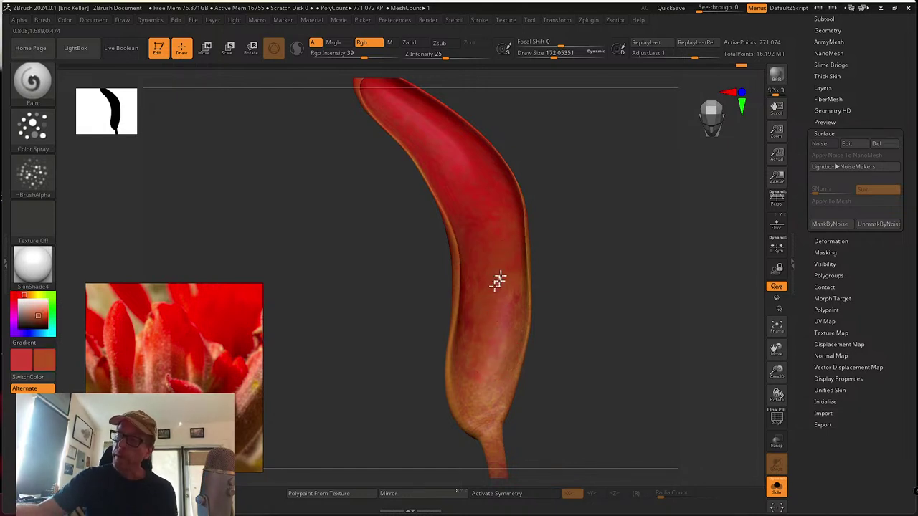
right_click_drag(555, 291, 470, 265)
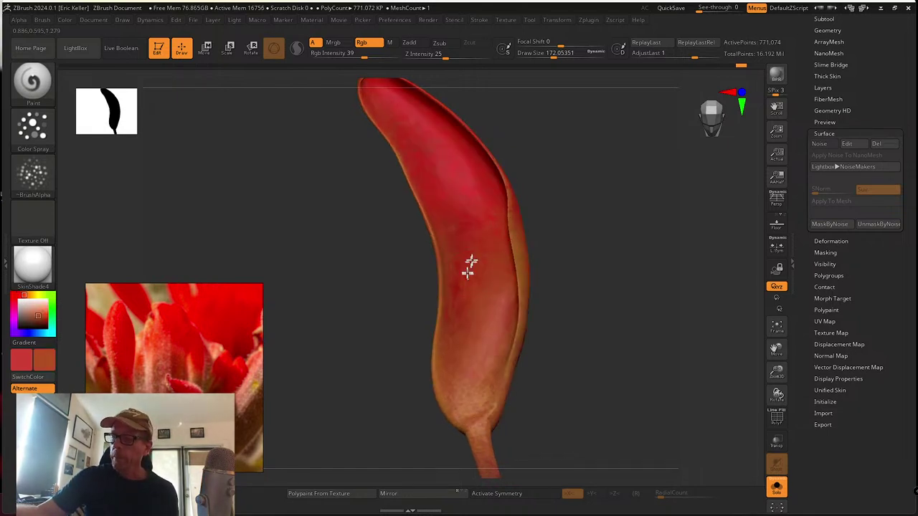
right_click_drag(467, 367, 492, 376)
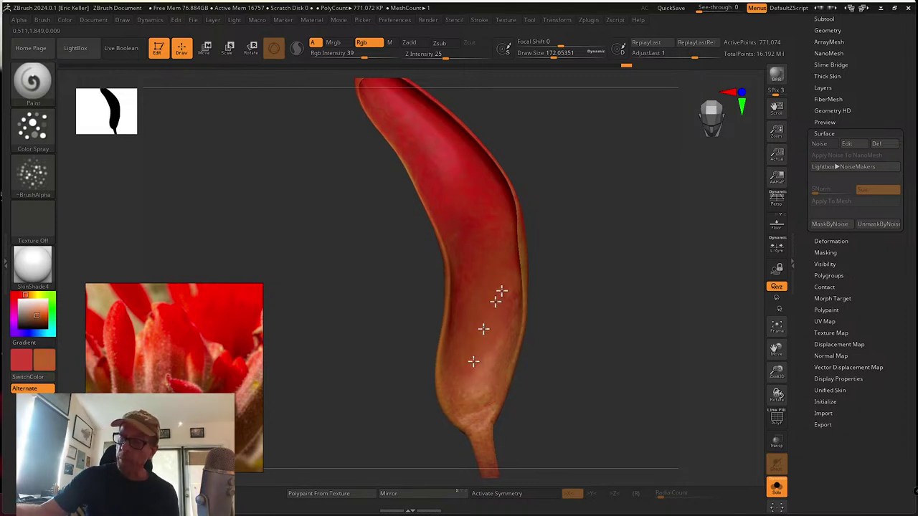
right_click_drag(504, 254, 515, 207)
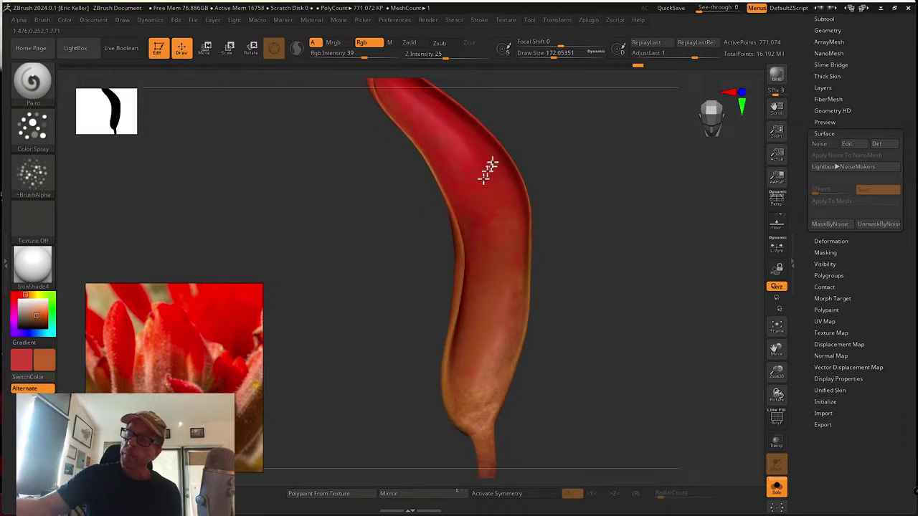
right_click_drag(515, 310, 473, 262)
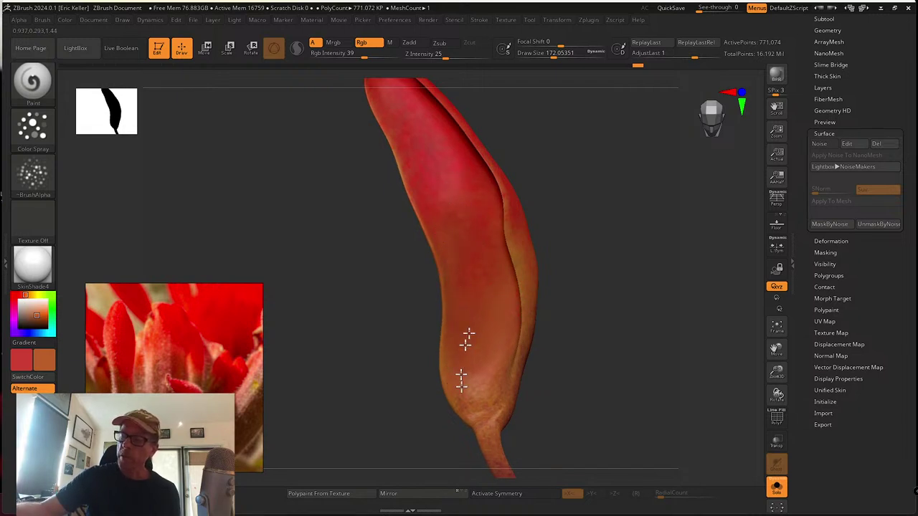
right_click_drag(570, 334, 593, 332)
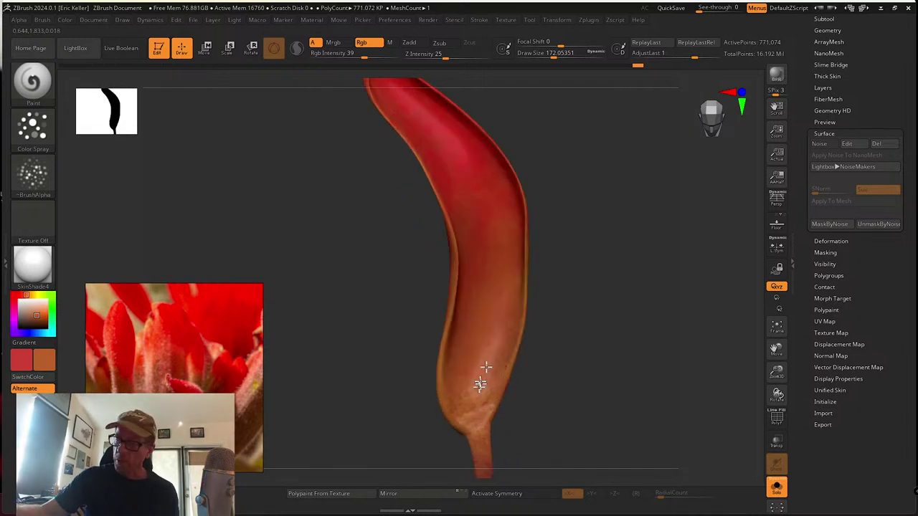
right_click_drag(516, 277, 548, 278)
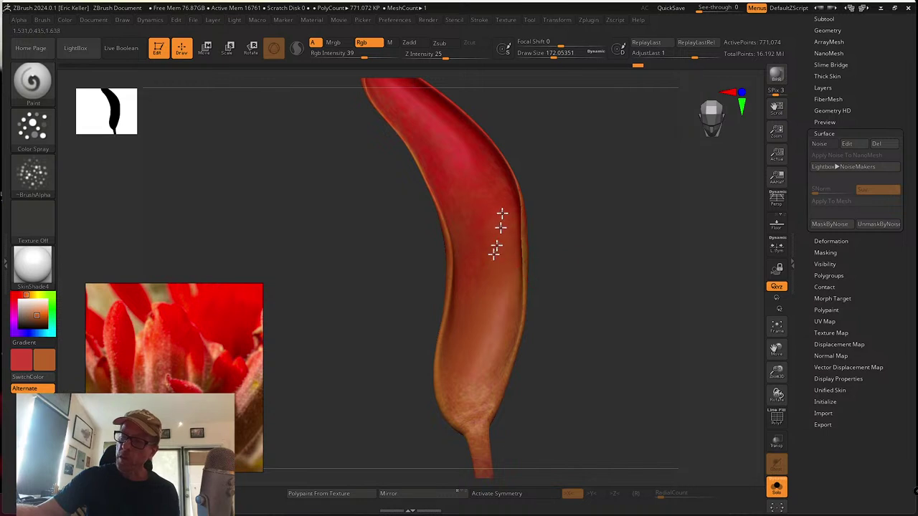
right_click_drag(554, 195, 520, 285)
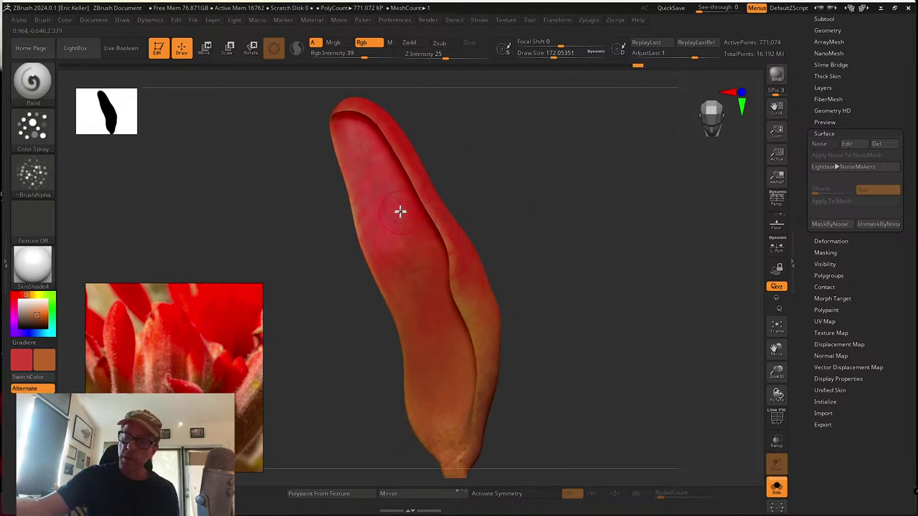
Spray sampled red over the lower inner face, and fade it out near the base with sampled orange-brown
key("c")
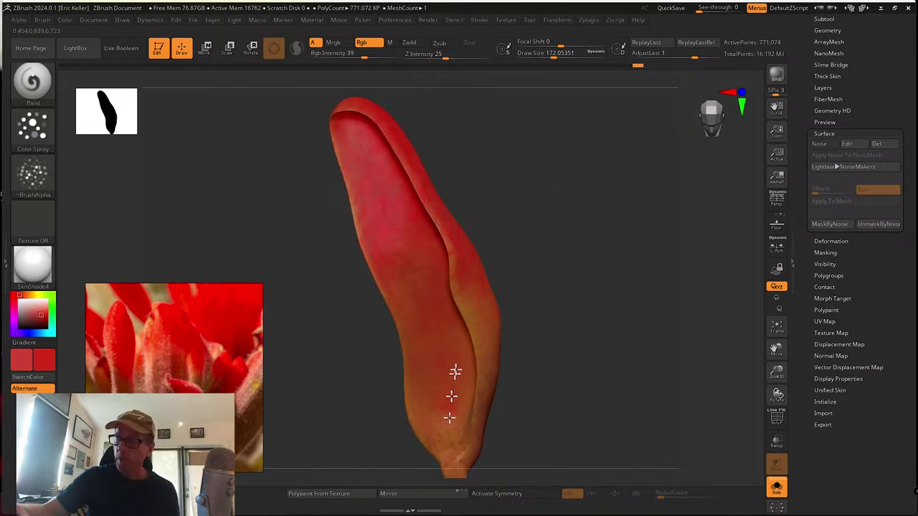
right_click_drag(441, 400, 484, 314)
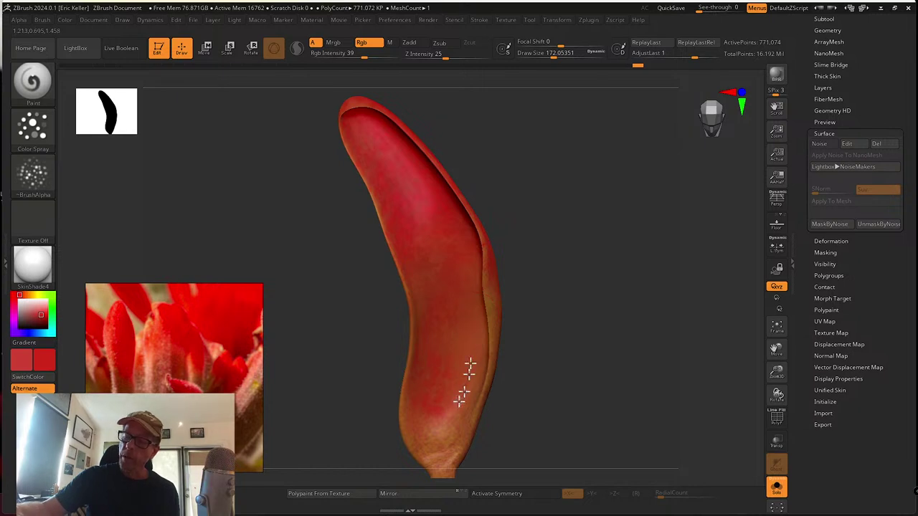
right_click_drag(445, 362, 449, 162)
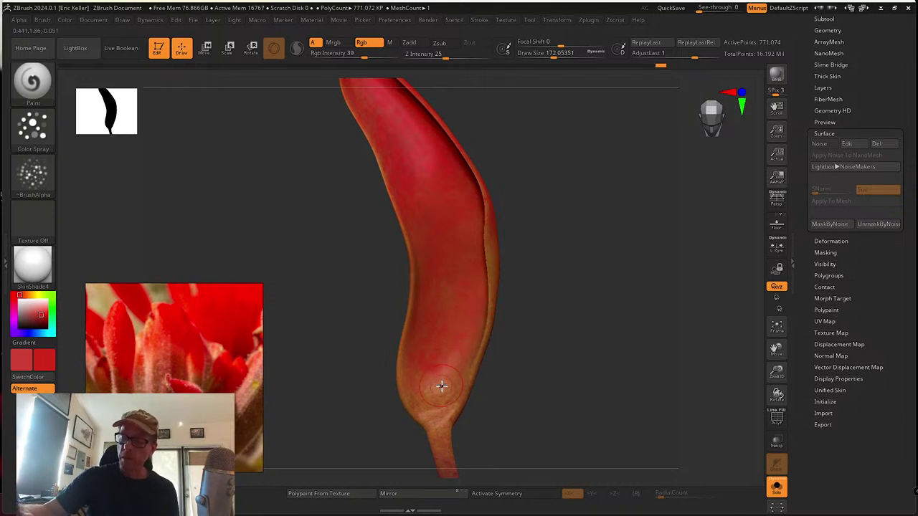
key("c")
left_click_drag(436, 382, 436, 349)
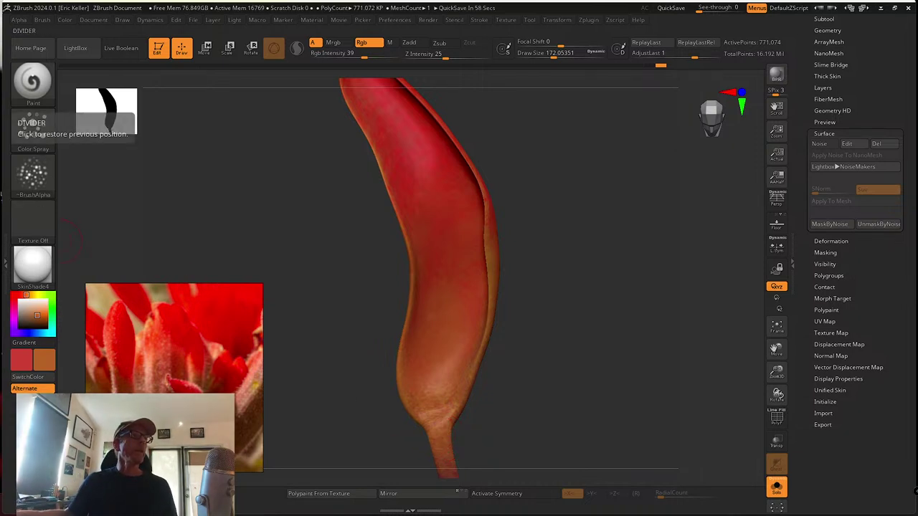
Switch to the browser window and look through the videos in the Entomology Animated playlist on YouTube
left_click_drag(1, 82, 373, 88)
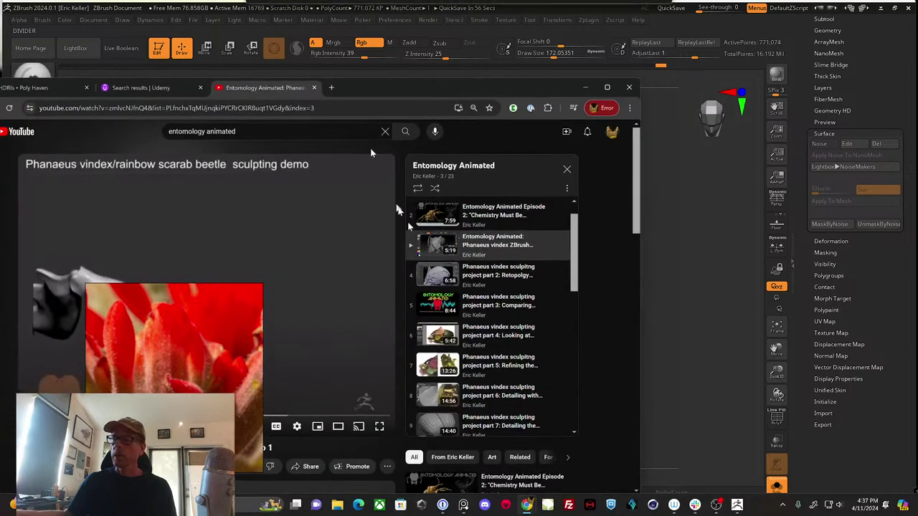
scroll(500, 283, "up", 1)
scroll(502, 287, "down", 2)
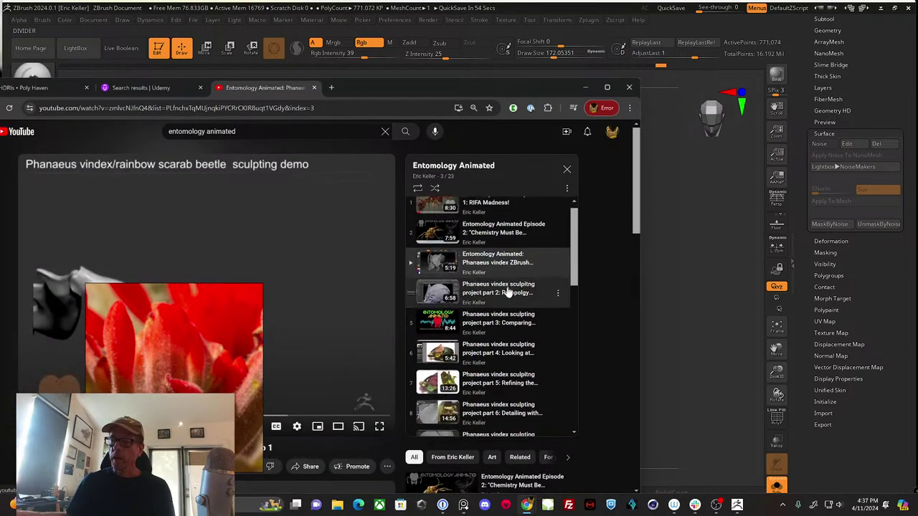
Look through the remaining videos of the Entomology Animated playlist down to its end, and bring the whole browser window into view
scroll(509, 305, "down", 6)
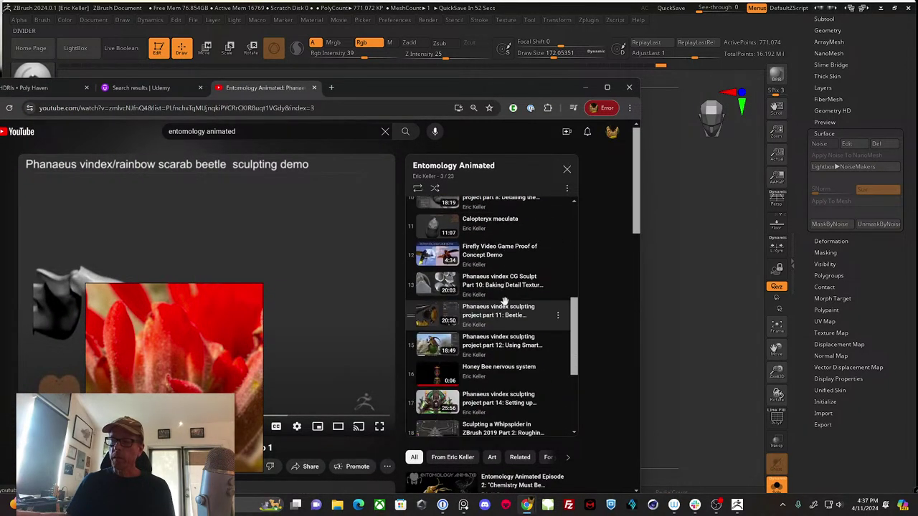
scroll(502, 306, "down", 1)
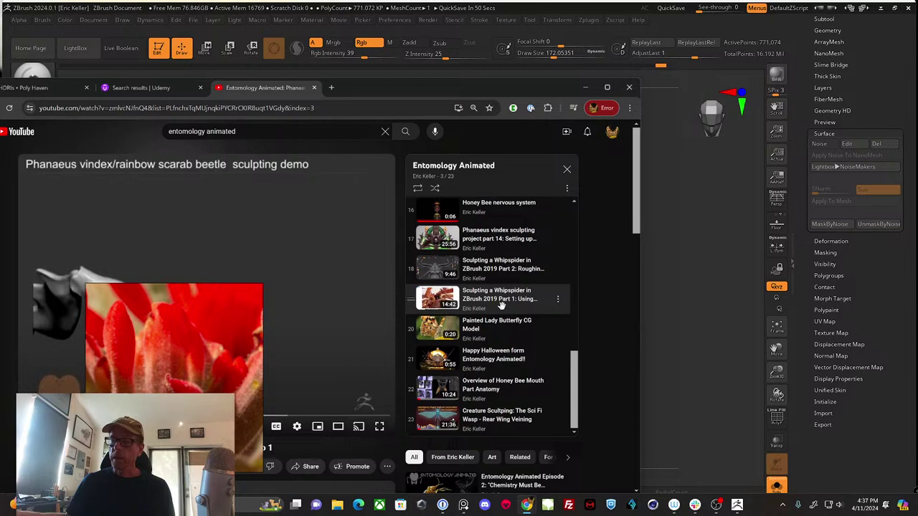
left_click_drag(427, 93, 558, 93)
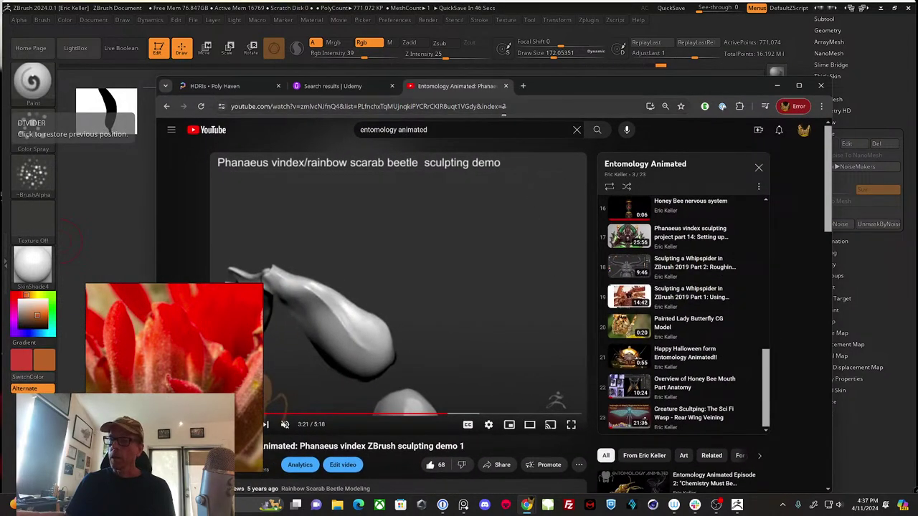
Open entomologyanimated.com in a new browser tab and look over the home page down to the latest video section
left_click(523, 86)
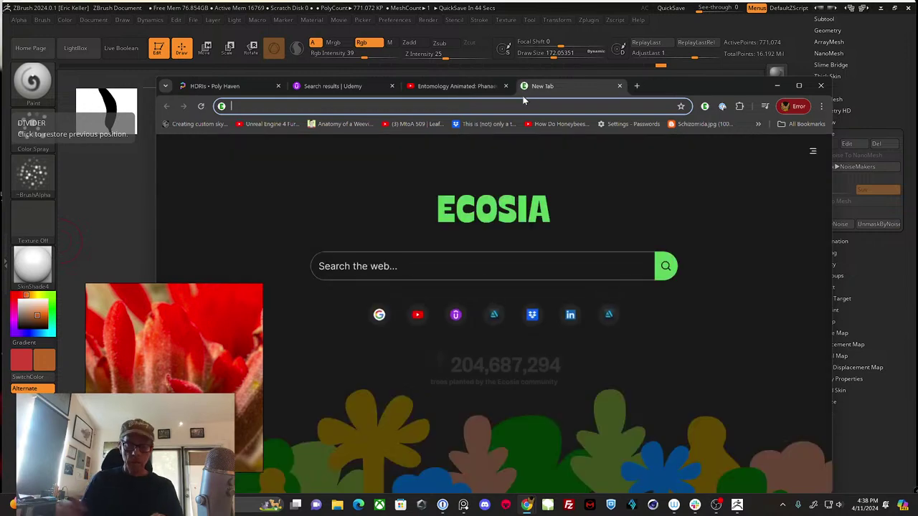
type("entomo")
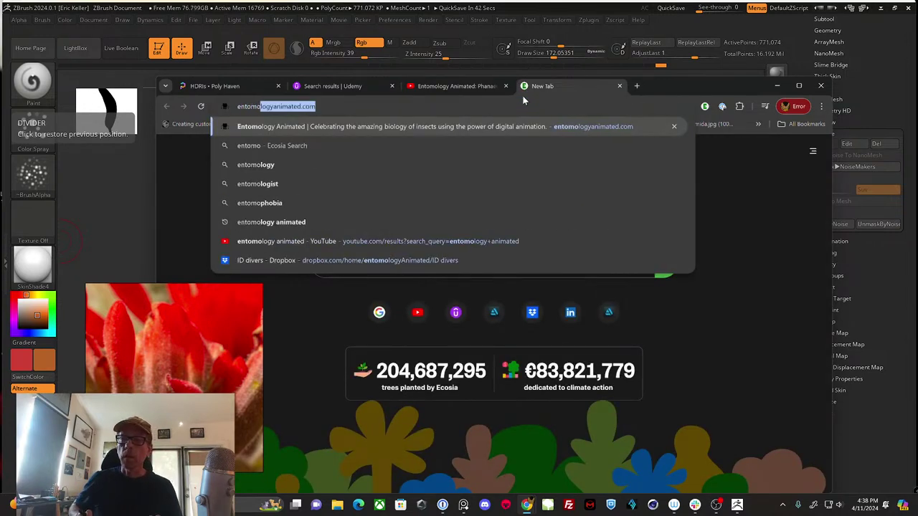
key("Return")
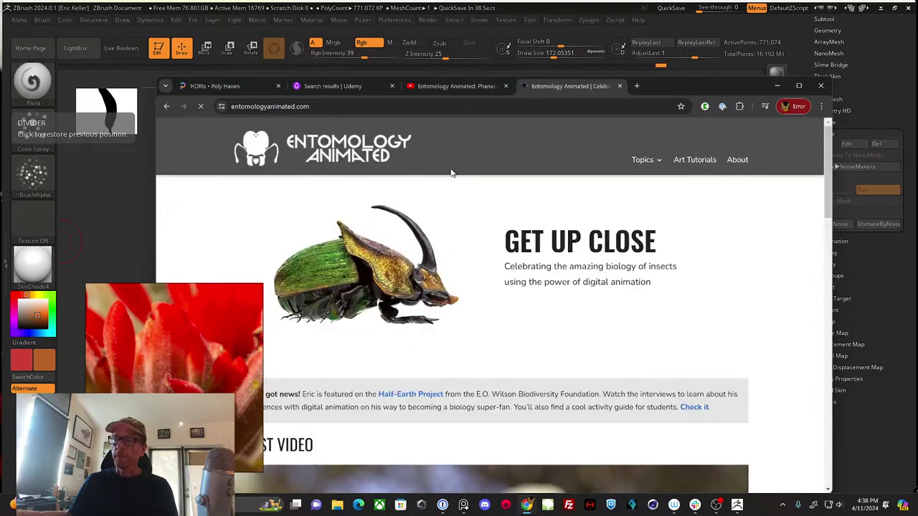
scroll(430, 259, "down", 4)
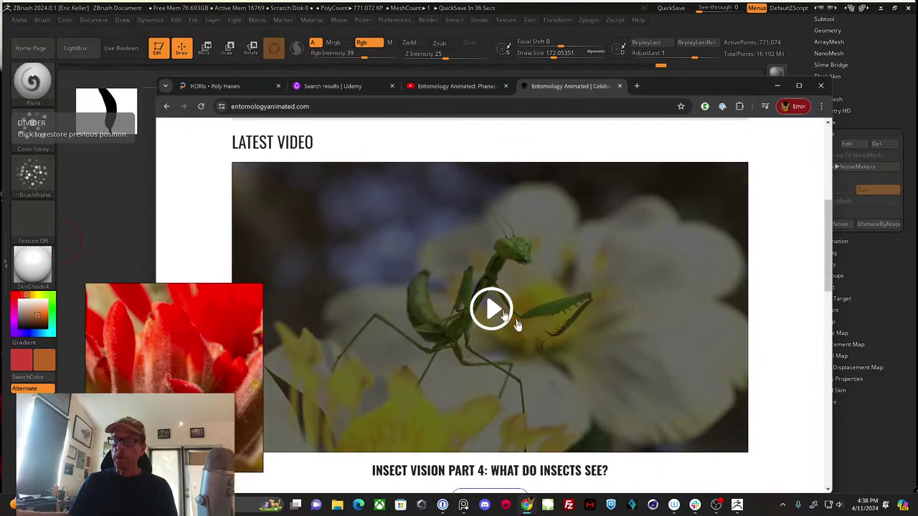
scroll(388, 339, "down", 2)
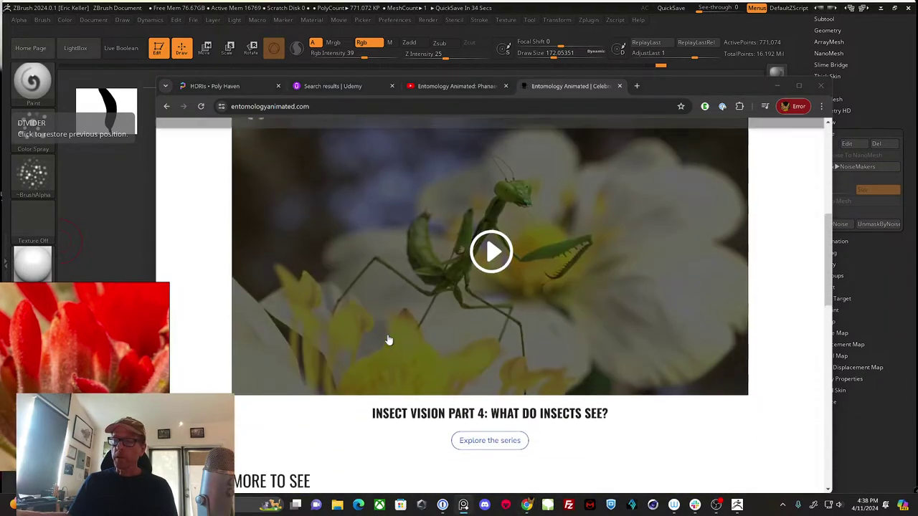
scroll(409, 359, "down", 2)
scroll(490, 347, "up", 1)
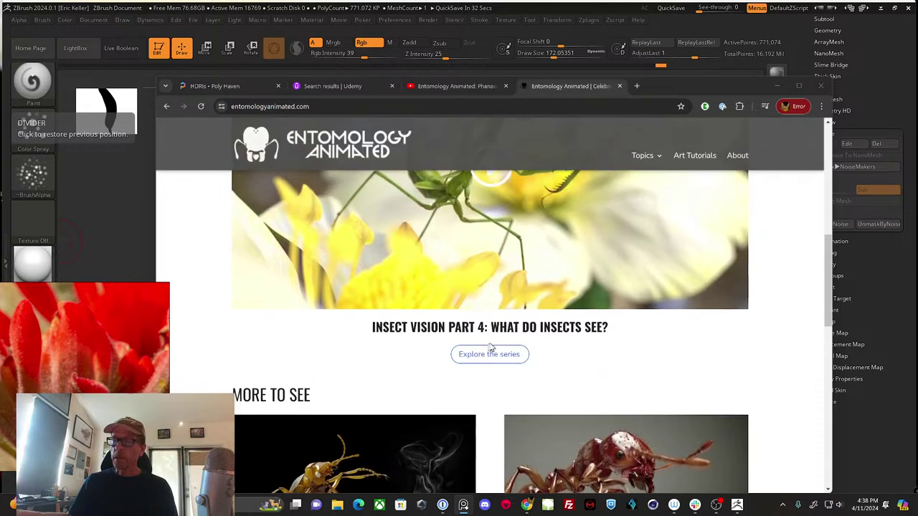
Open the Insect Vision series page and look over its four episodes and their descriptions
left_click(494, 361)
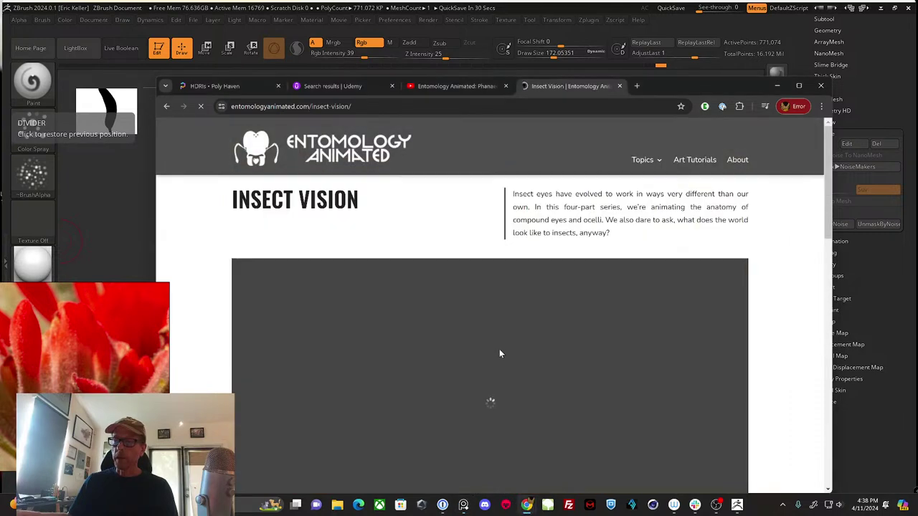
scroll(491, 355, "down", 3)
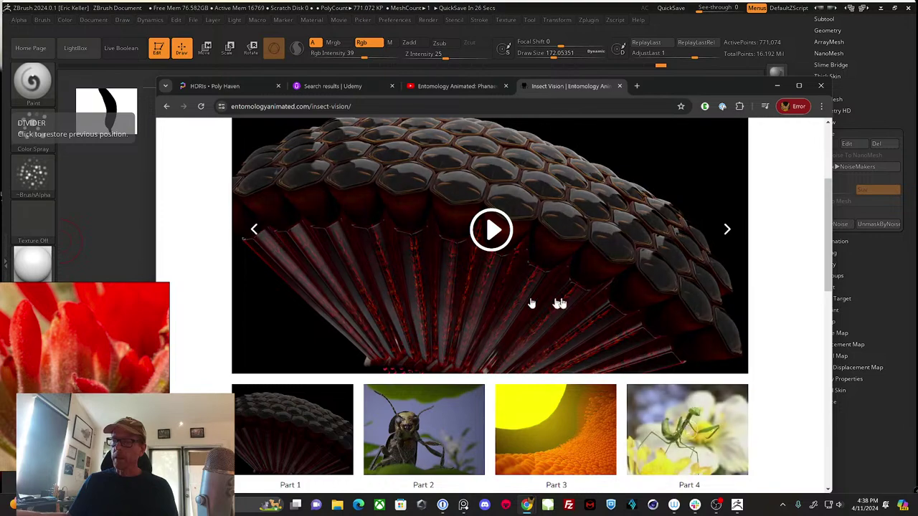
scroll(514, 350, "up", 1)
scroll(512, 349, "down", 1)
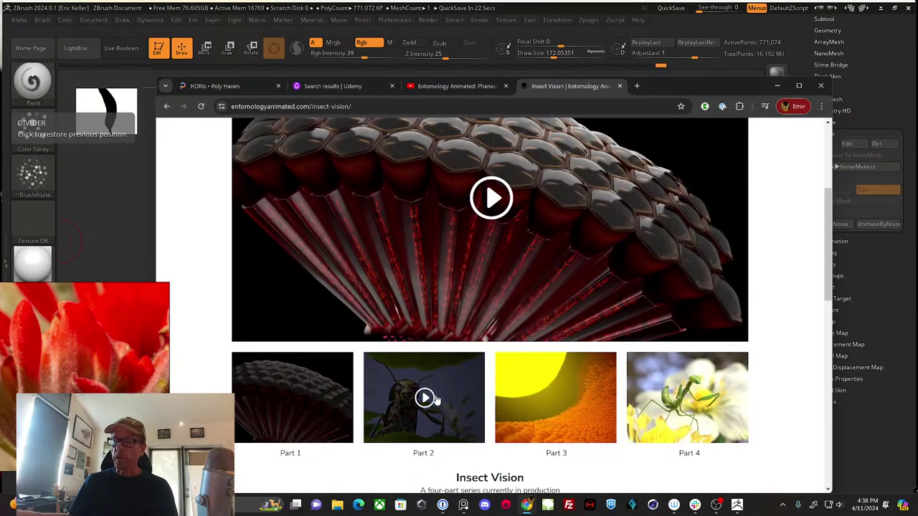
scroll(502, 332, "up", 1)
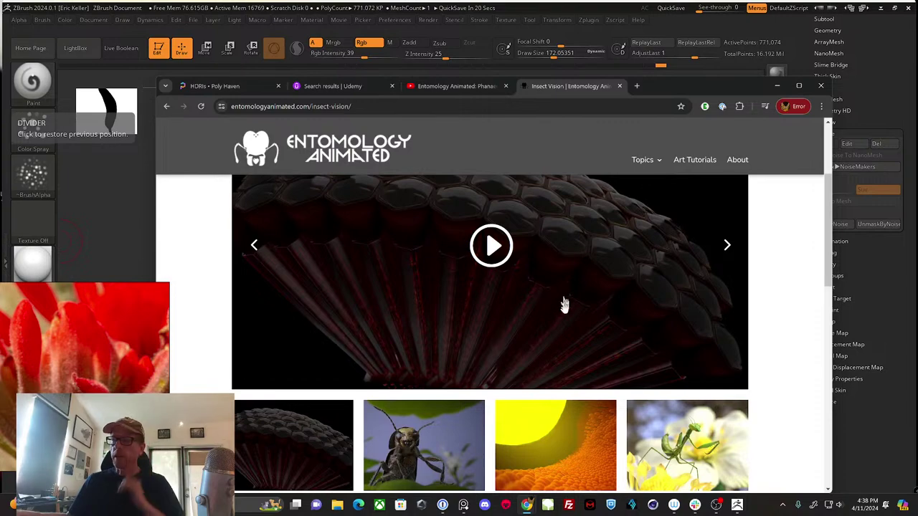
scroll(535, 347, "down", 1)
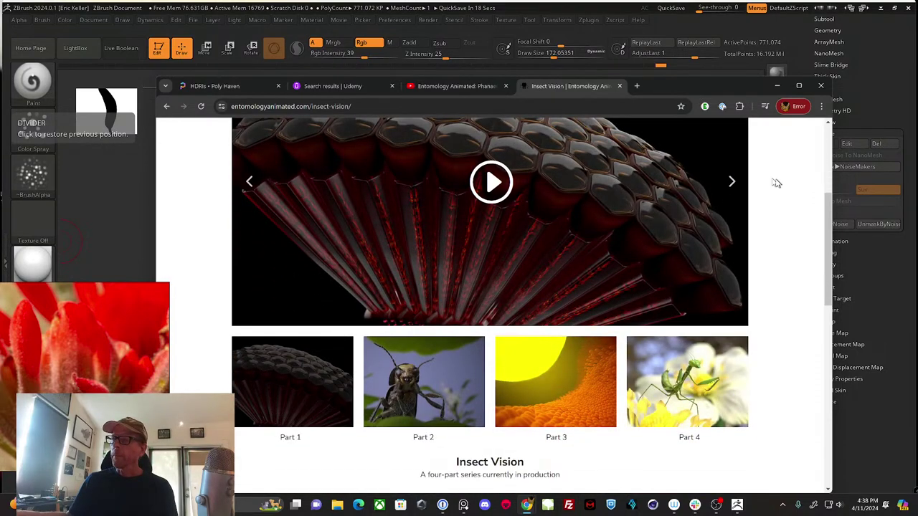
scroll(627, 213, "up", 2)
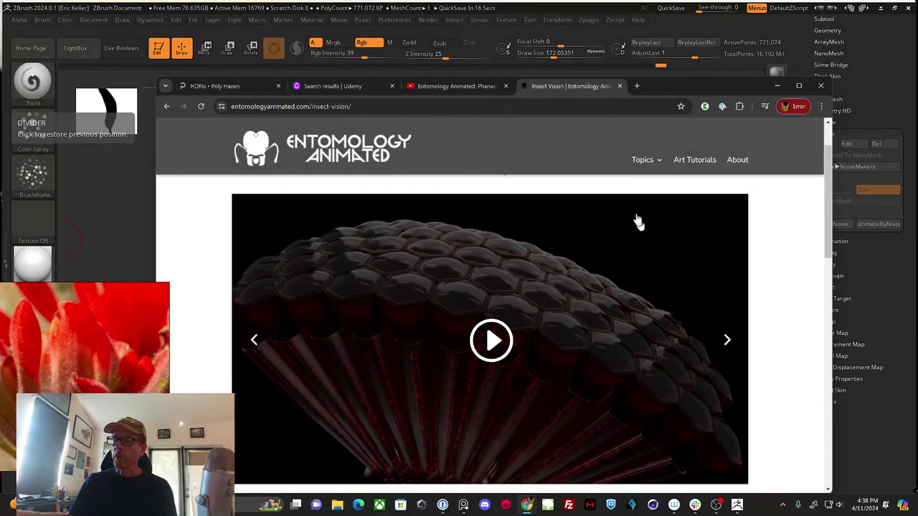
left_click_drag(671, 84, 638, 111)
scroll(625, 268, "down", 6)
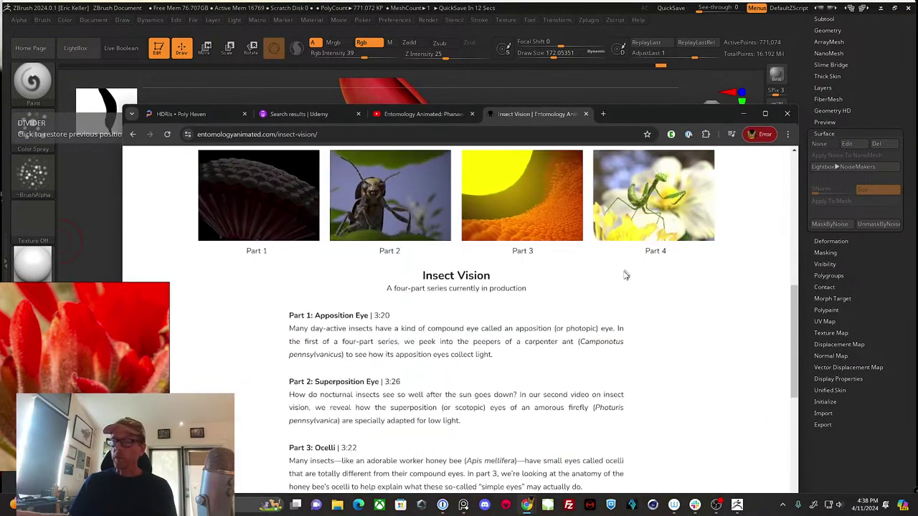
Return to the Entomology Animated home page and look through the More to See and Art Tutorials sections
left_click(132, 135)
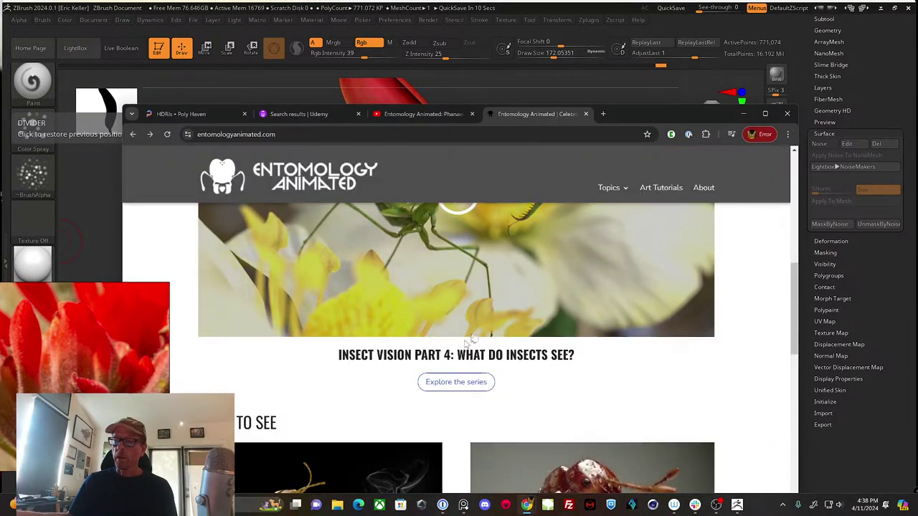
scroll(502, 323, "down", 3)
scroll(334, 354, "down", 2)
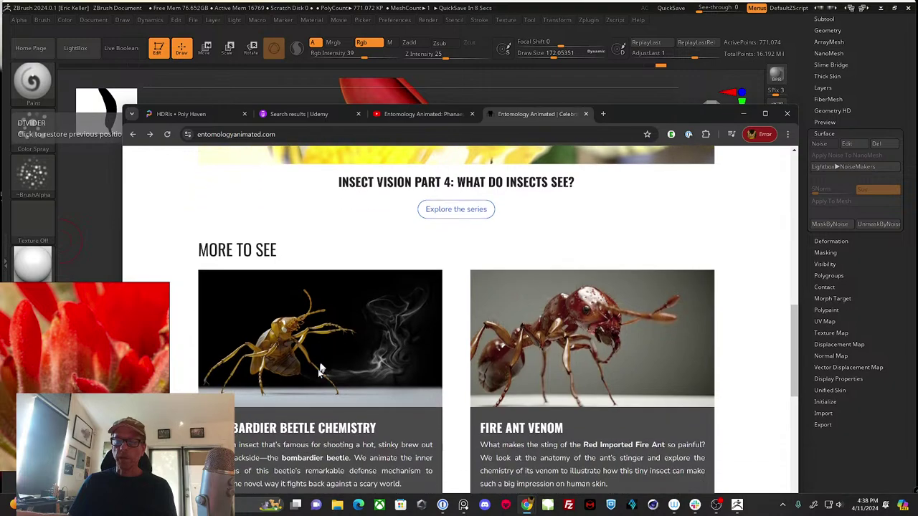
scroll(303, 297, "down", 4)
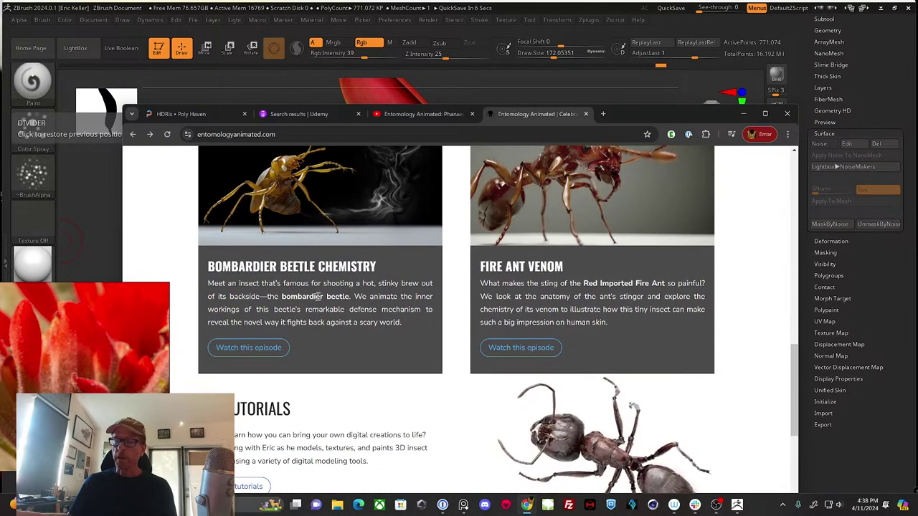
scroll(314, 293, "up", 4)
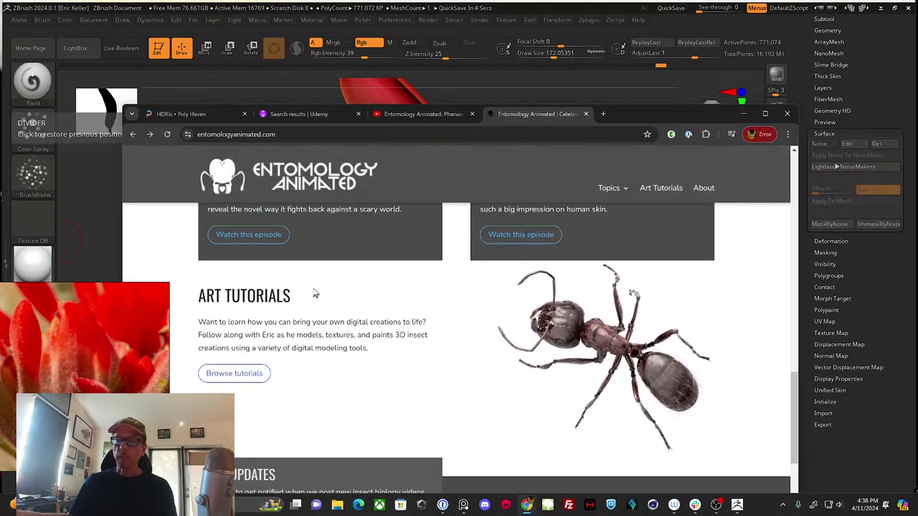
Play "Sculpting a Whipspider in ZBrush 2019 Part 2" from the YouTube playlist, skipping the ad, and preview several later points of the video
left_click(413, 119)
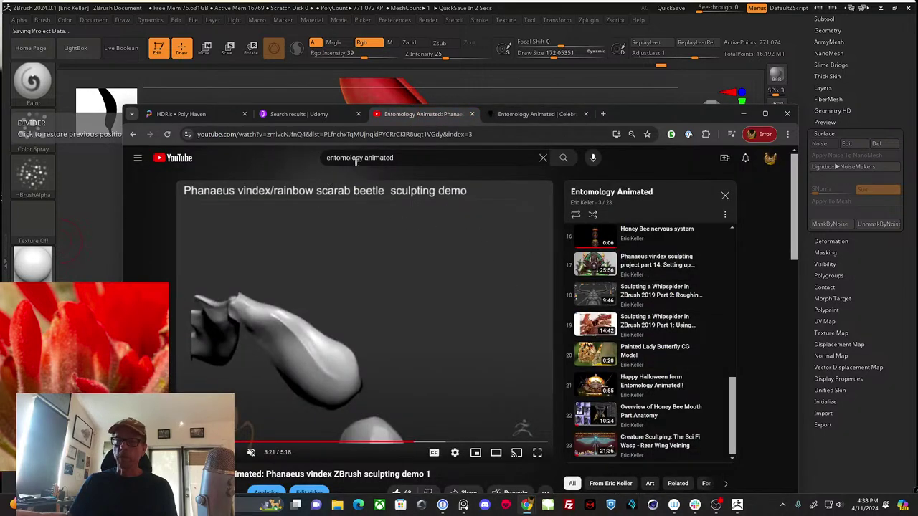
left_click(595, 297)
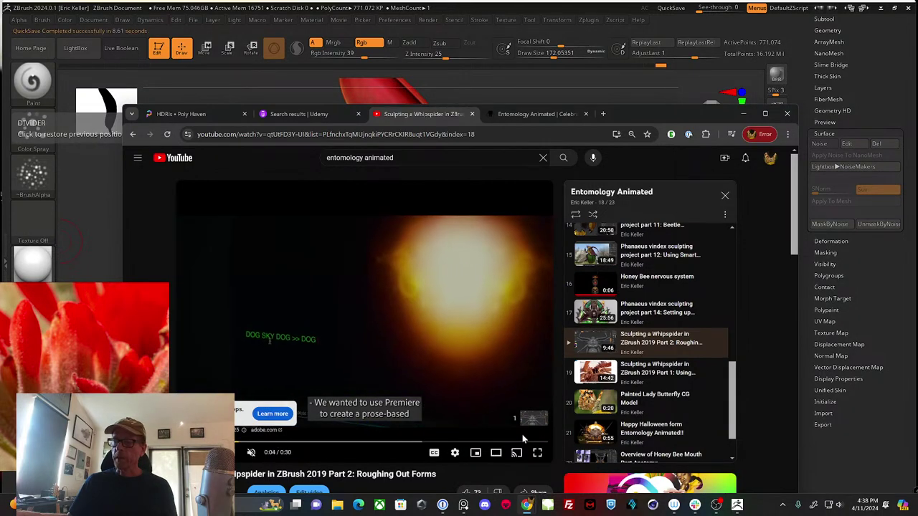
left_click(527, 419)
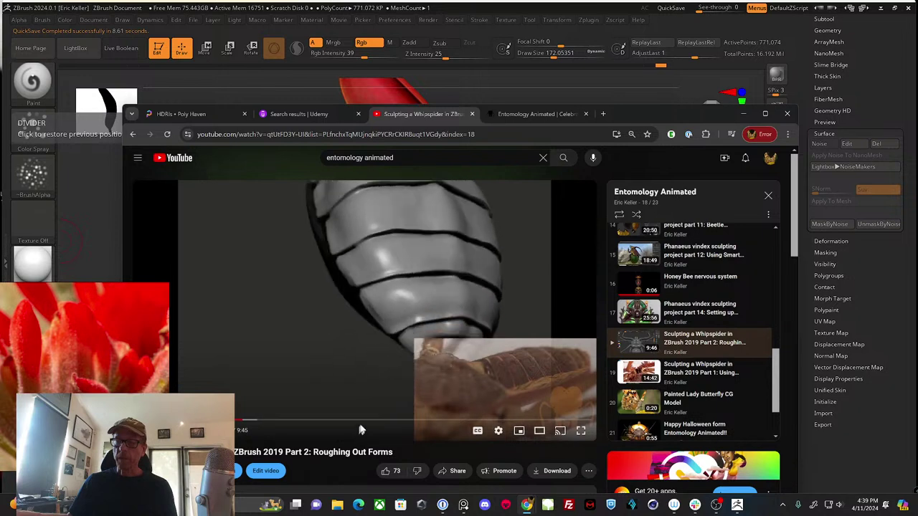
left_click(361, 420)
left_click_drag(360, 422, 363, 422)
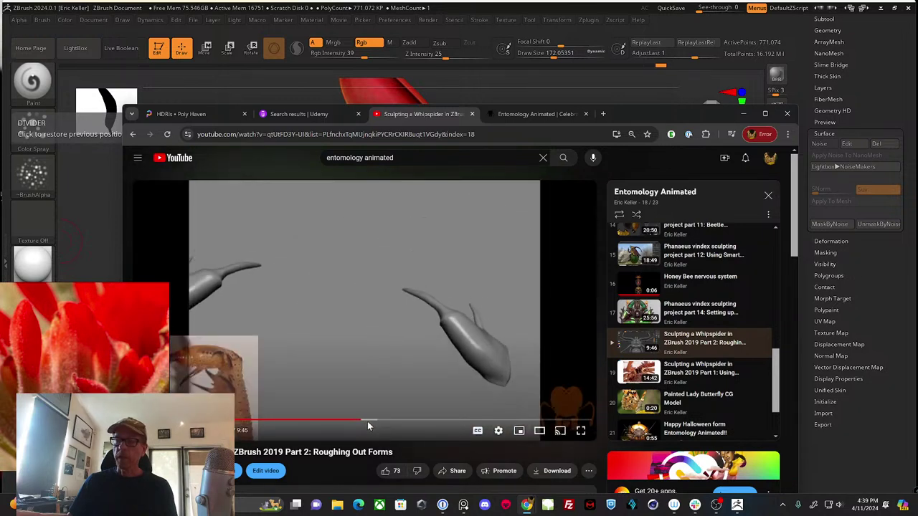
left_click(424, 422)
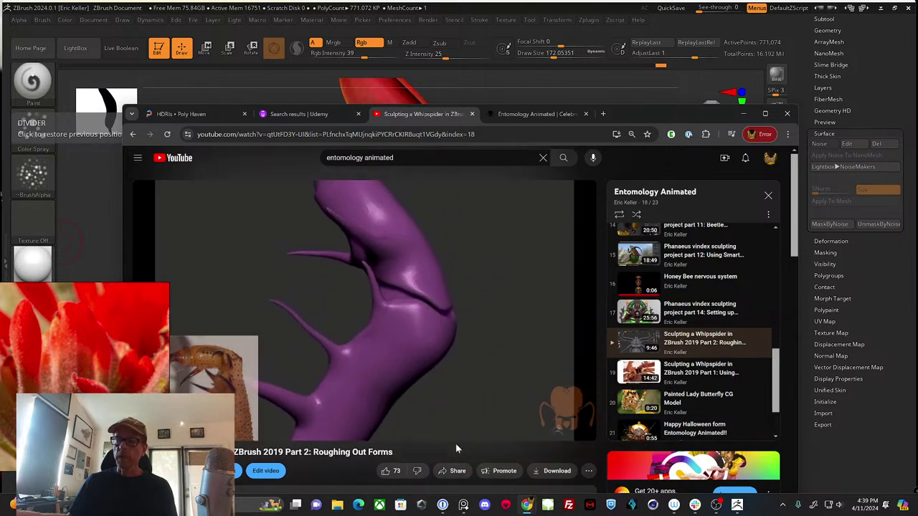
left_click_drag(512, 422, 517, 423)
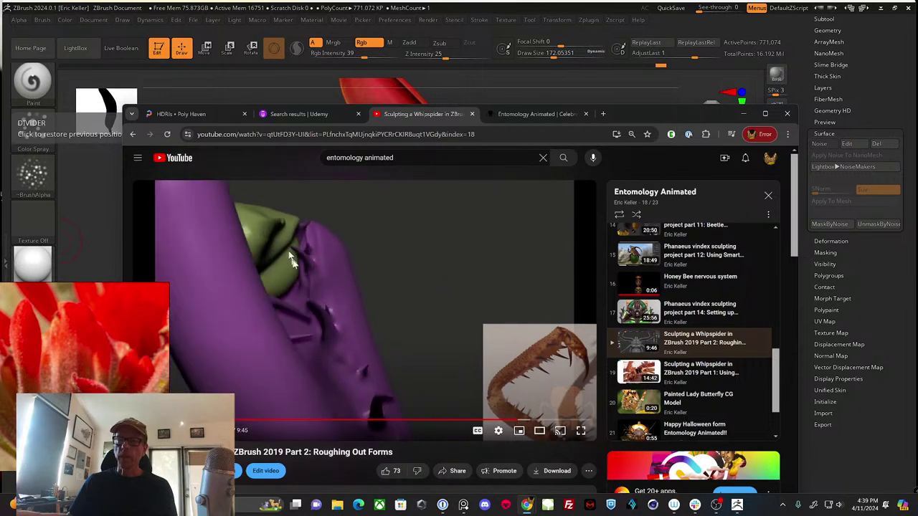
Examine the Udemy search results, including the courses on ZBrush materials, jewelry design and ZBrush geometry
left_click(310, 114)
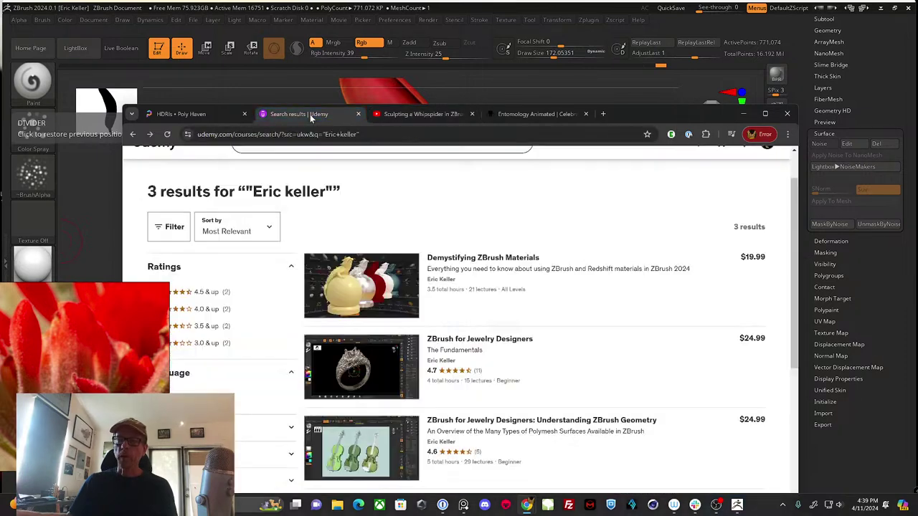
mouse_move(422, 287)
scroll(421, 286, "down", 1)
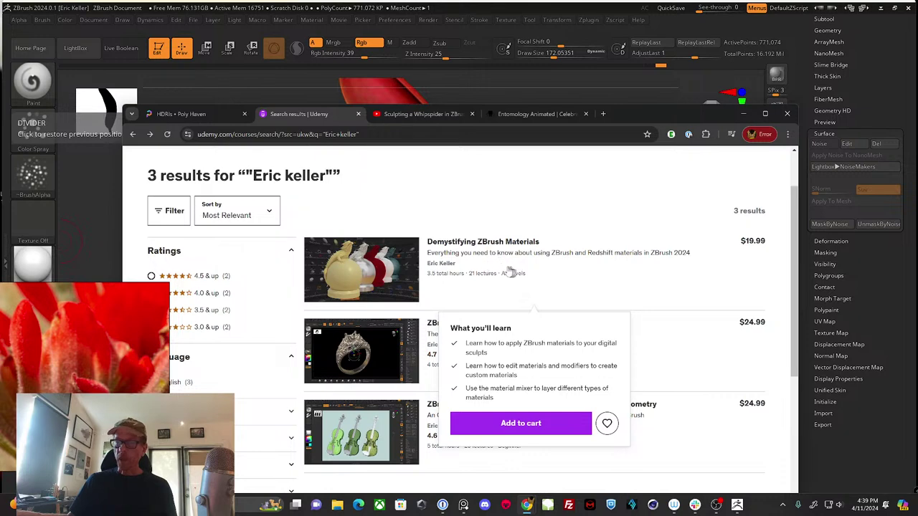
scroll(506, 270, "down", 1)
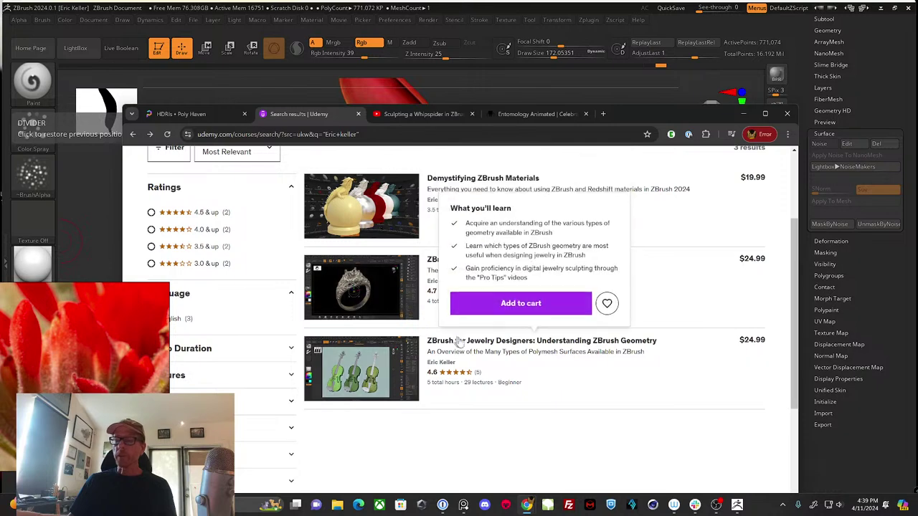
scroll(466, 339, "down", 1)
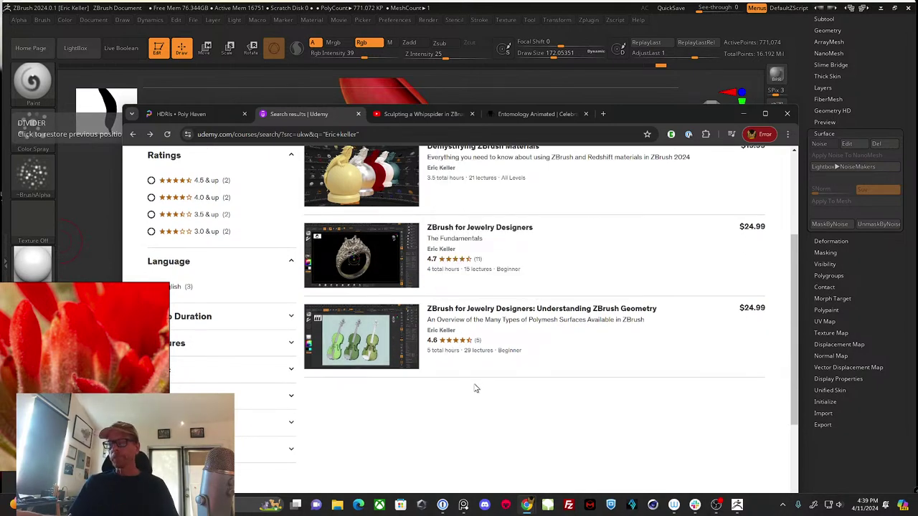
scroll(476, 385, "down", 1)
mouse_move(422, 323)
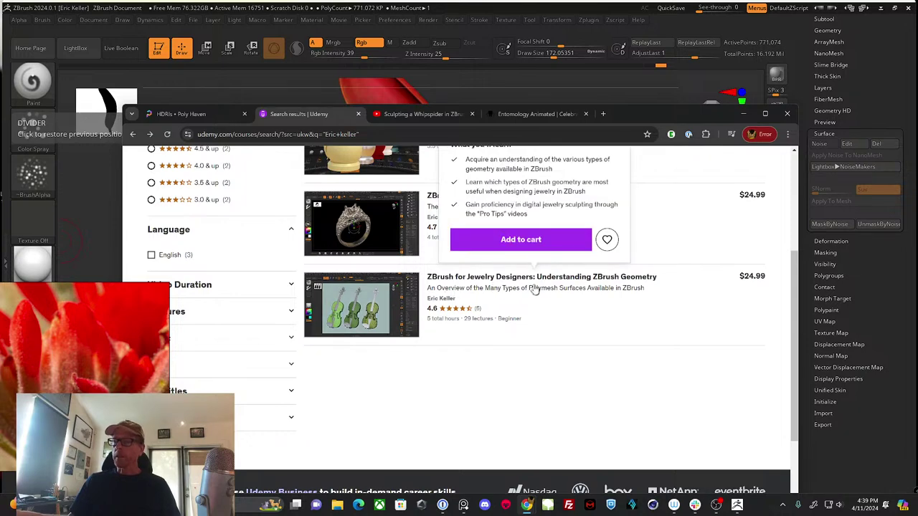
scroll(522, 296, "up", 2)
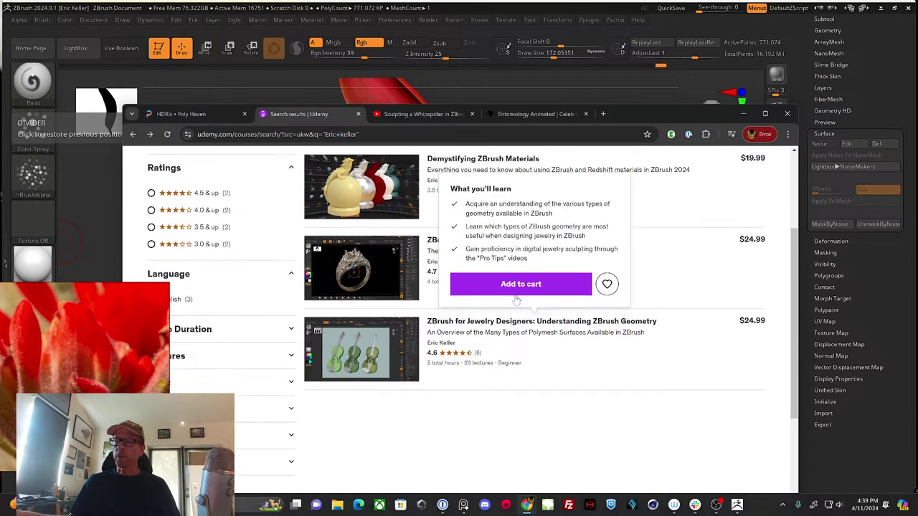
scroll(543, 356, "up", 1)
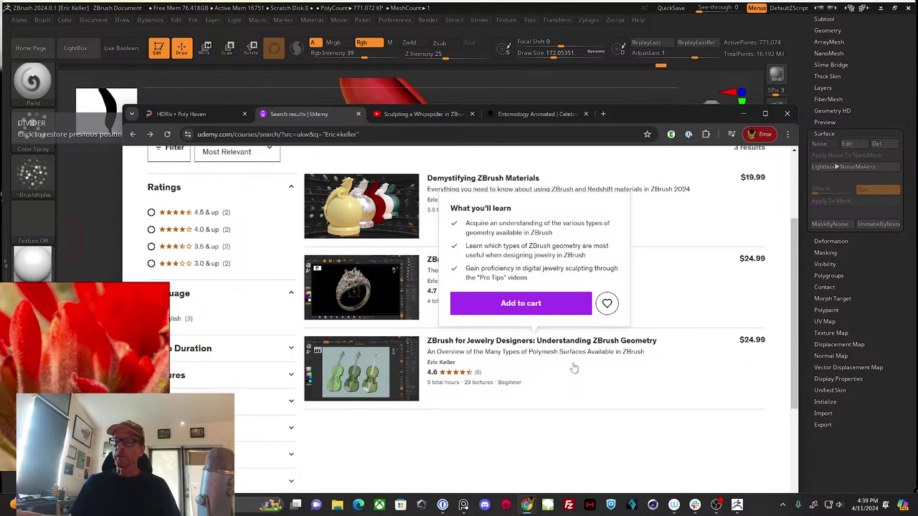
scroll(571, 367, "up", 1)
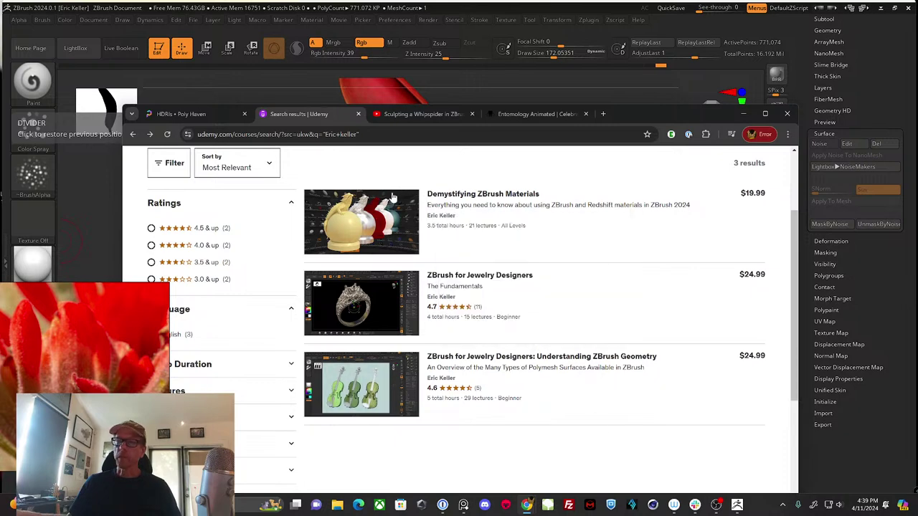
Switch back to ZBrush and unhide all the parts of the flower model
left_click(741, 115)
mouse_move(582, 238)
left_mouse_down()
mouse_move(616, 237)
mouse_move(567, 217)
mouse_move(512, 176)
mouse_move(572, 207)
mouse_move(498, 187)
mouse_move(541, 205)
mouse_move(598, 178)
mouse_move(604, 201)
mouse_move(594, 180)
mouse_move(594, 225)
mouse_move(560, 206)
left_mouse_up()
key("ctrl+shift")
left_click(577, 214, "ctrl+shift")
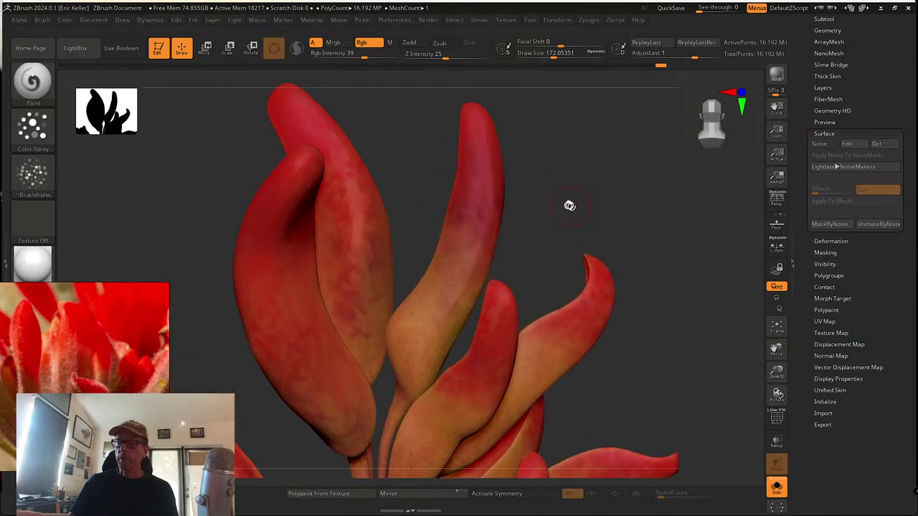
Clear any mask on the flower and open the Mask By Polypaint settings
key("ctrl")
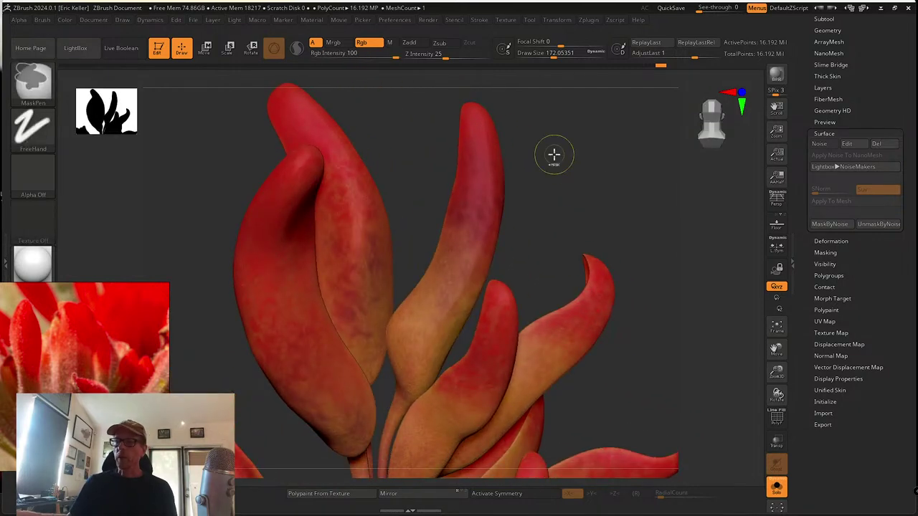
left_click_drag(586, 192, 586, 193, "ctrl")
scroll(808, 91, "up", 5)
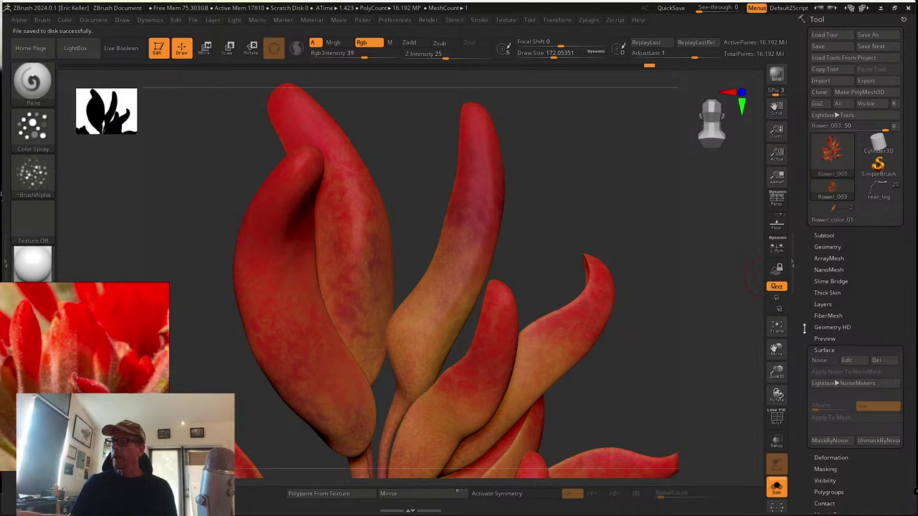
scroll(804, 283, "down", 5)
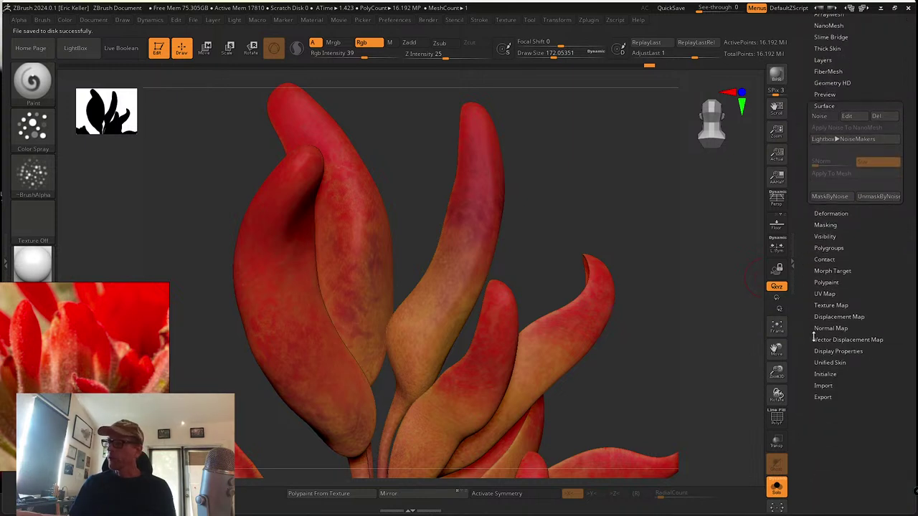
left_click(825, 224)
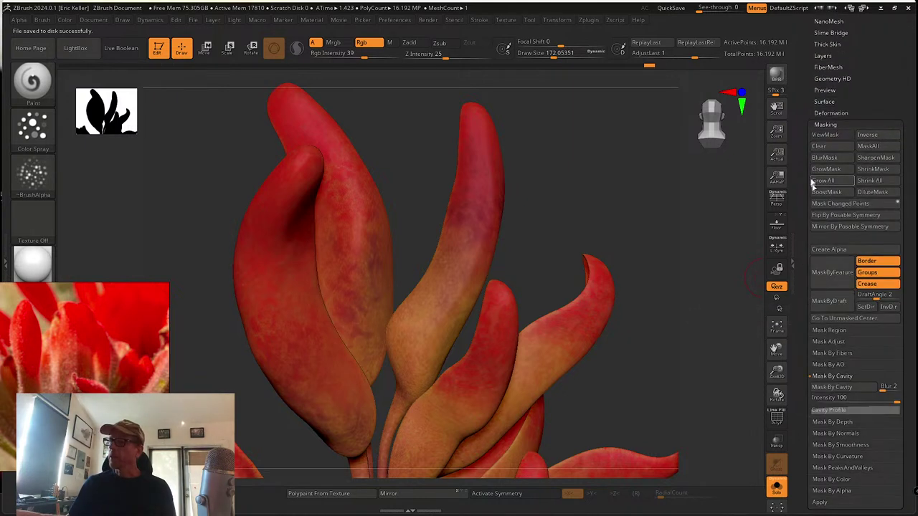
scroll(804, 266, "down", 1)
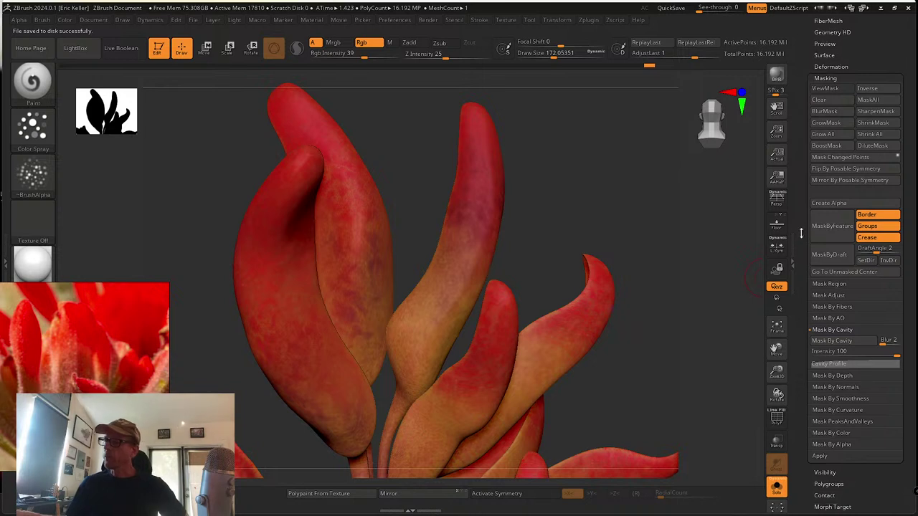
scroll(806, 362, "down", 1)
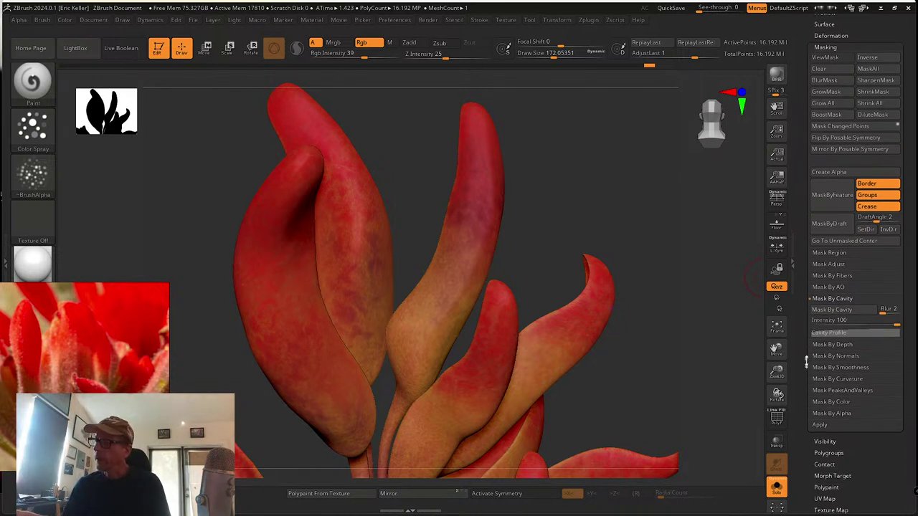
left_click(832, 398)
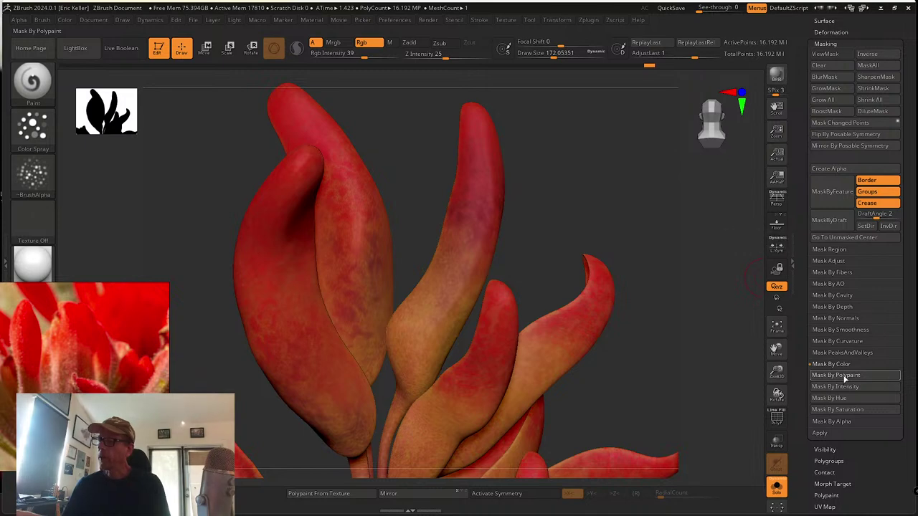
left_click(846, 379)
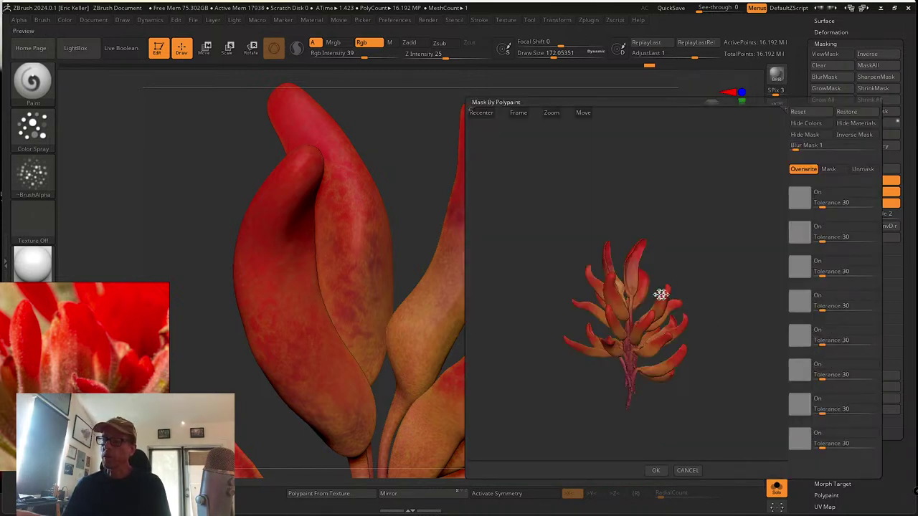
Sample the bright red from the tall petal's tip as the first mask color, with tolerance 4 and Mask mode
left_click_drag(661, 294, 783, 309)
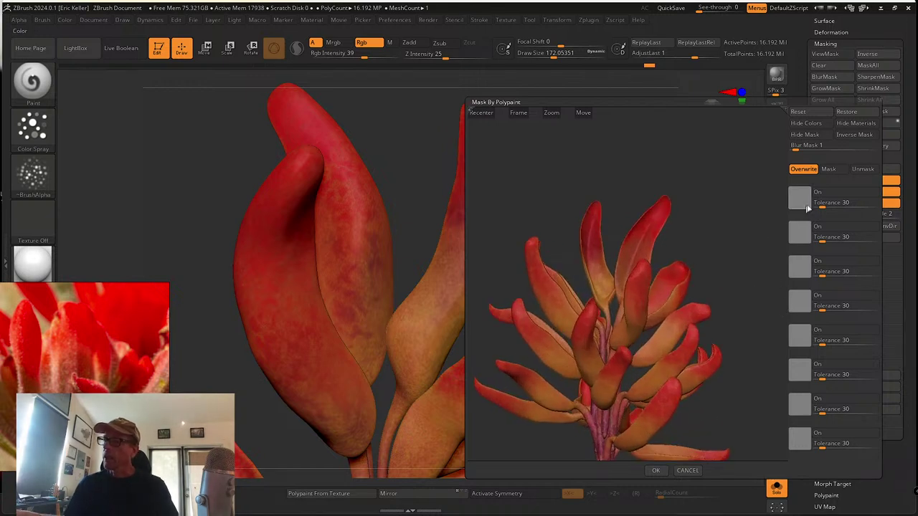
left_click(804, 200)
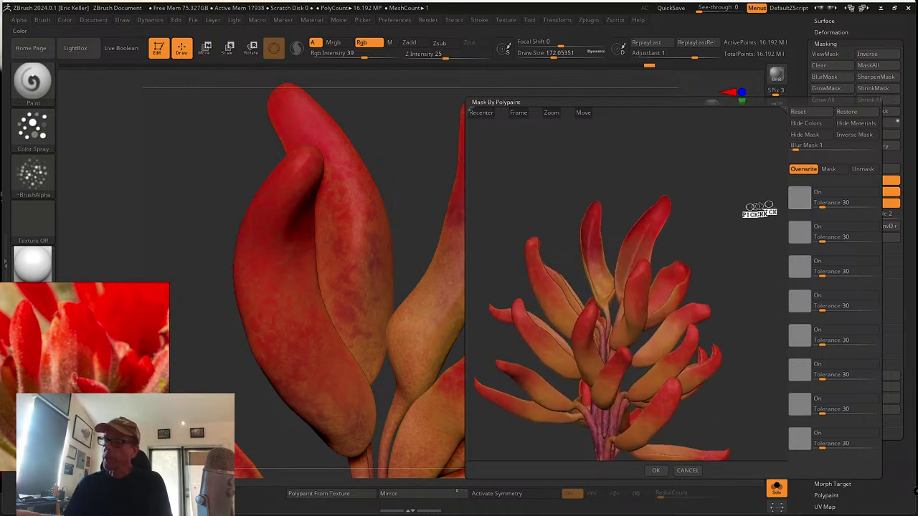
left_click(662, 211)
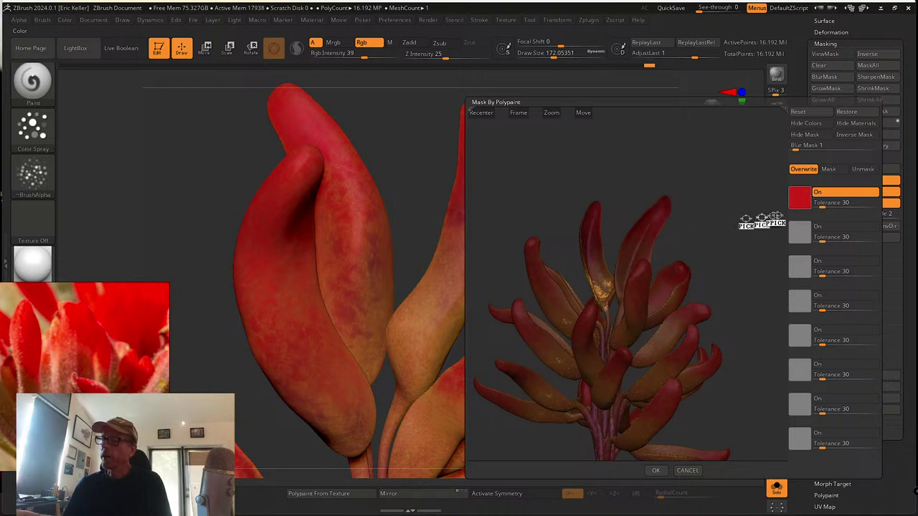
left_click_drag(825, 207, 817, 208)
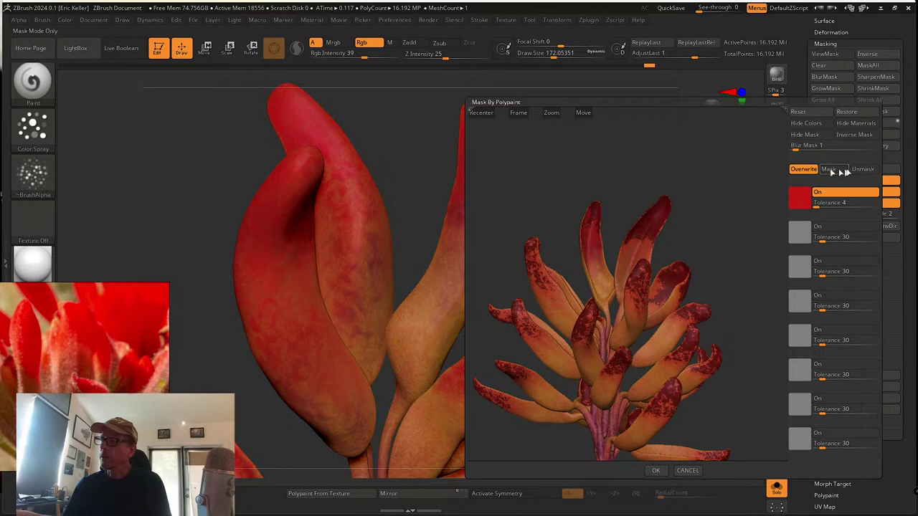
left_click(861, 169)
left_click(831, 170)
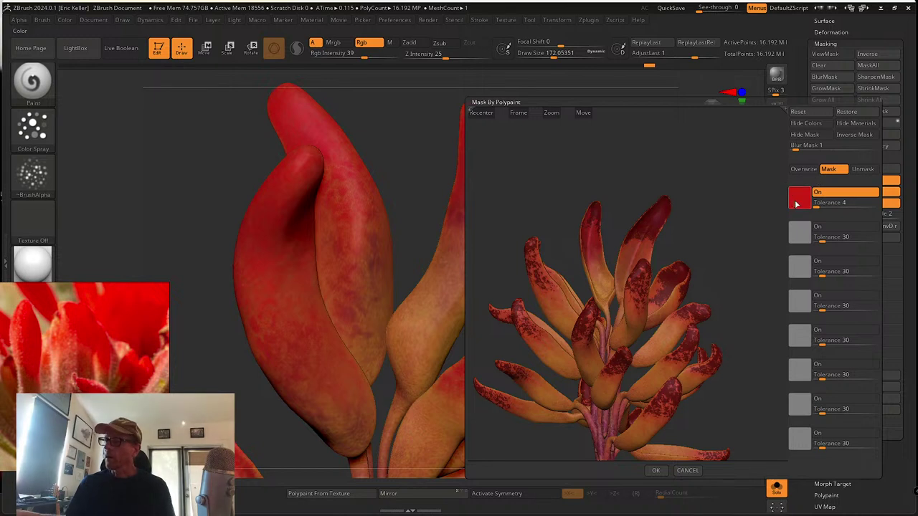
Sample the maroon of the stem as the second mask color and set its tolerance to 2
left_click_drag(801, 237, 605, 428)
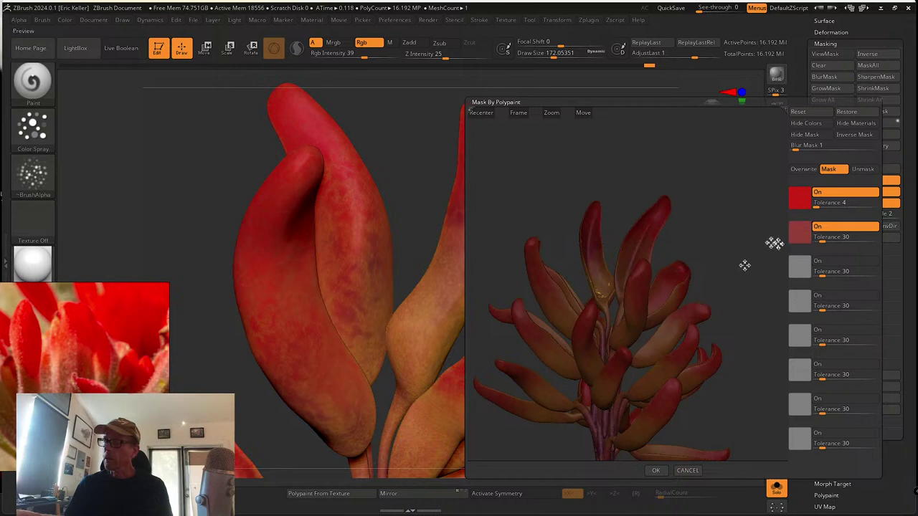
left_click_drag(825, 238, 813, 240)
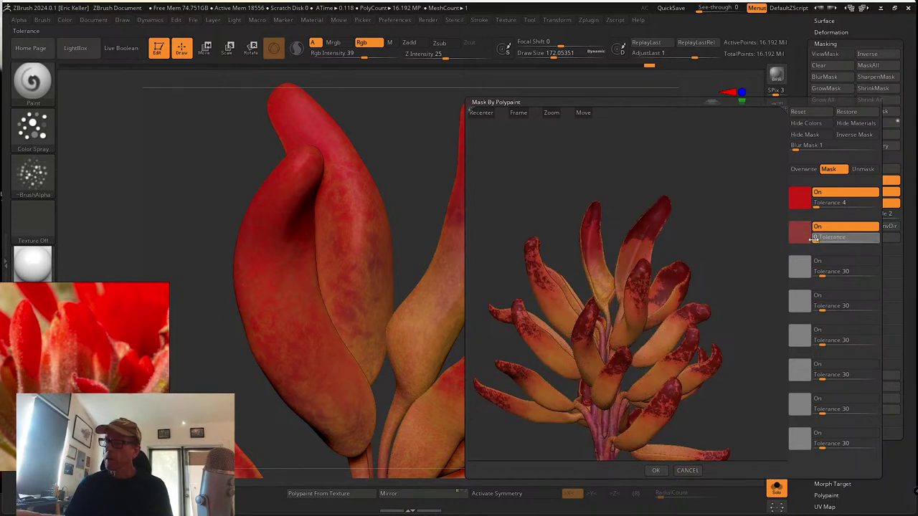
left_click_drag(815, 239, 814, 241)
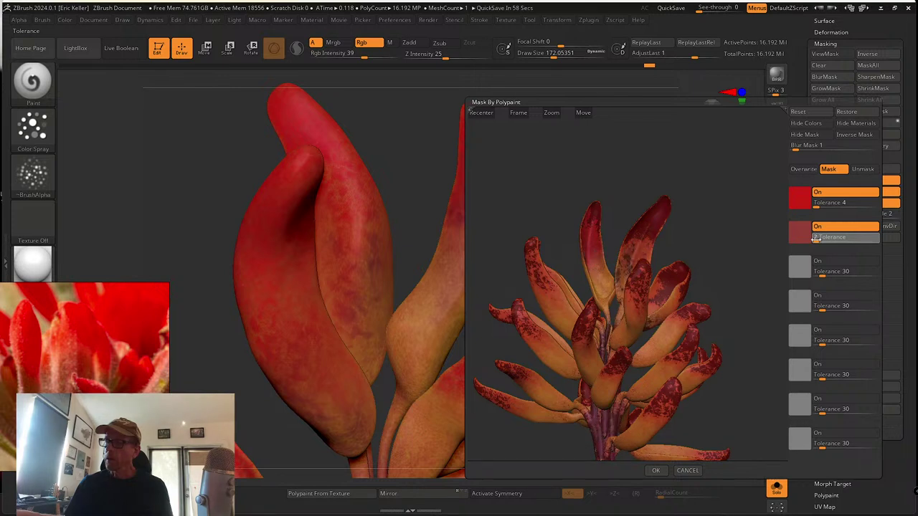
Sample the orange-brown of a lower petal as the third mask color and set its tolerance to 0
mouse_move(717, 279)
left_mouse_down()
mouse_move(718, 208)
mouse_move(712, 283)
left_mouse_up()
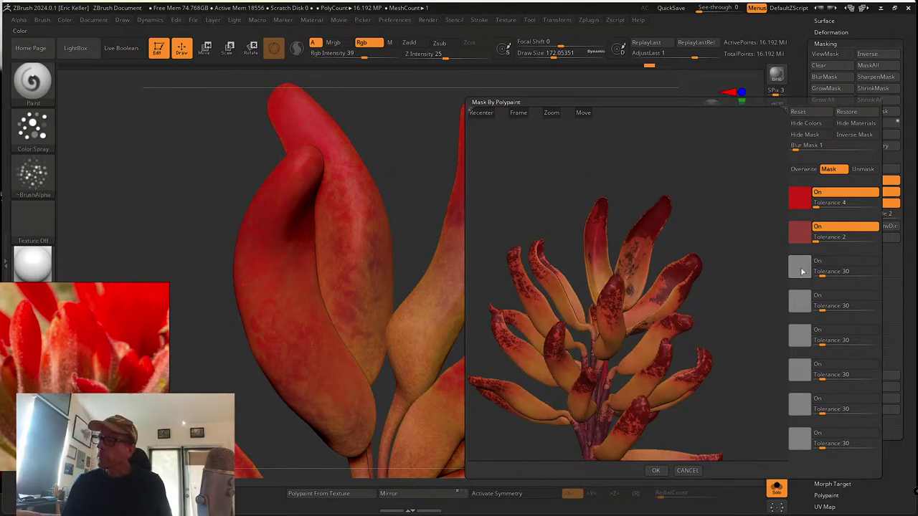
left_click(802, 271)
left_click(635, 365)
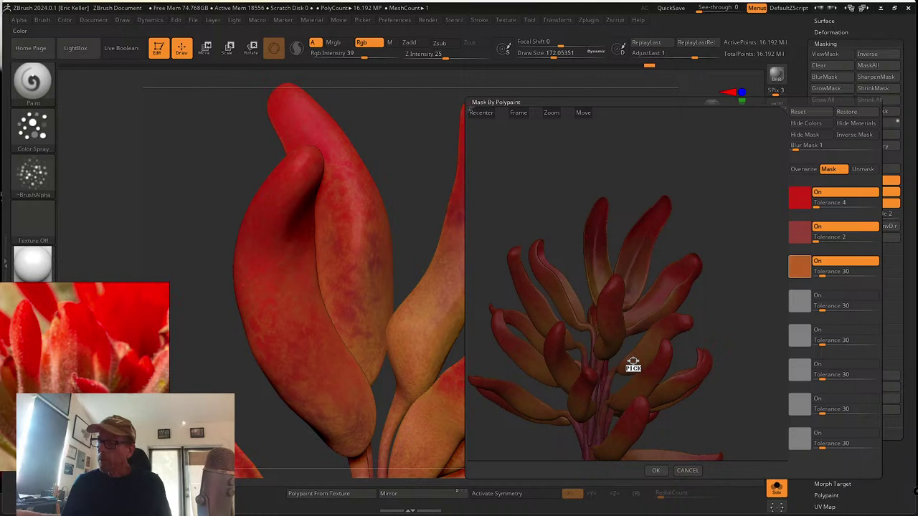
left_click_drag(639, 360, 646, 352)
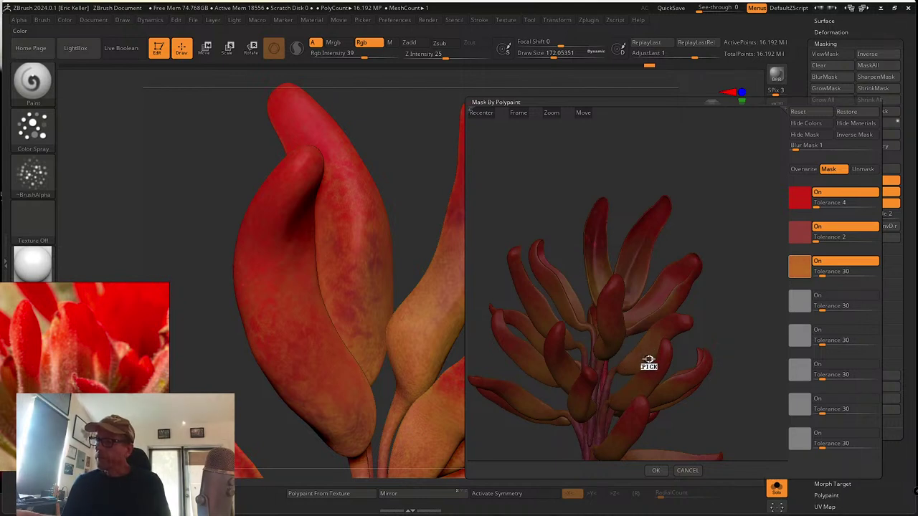
left_click(822, 273)
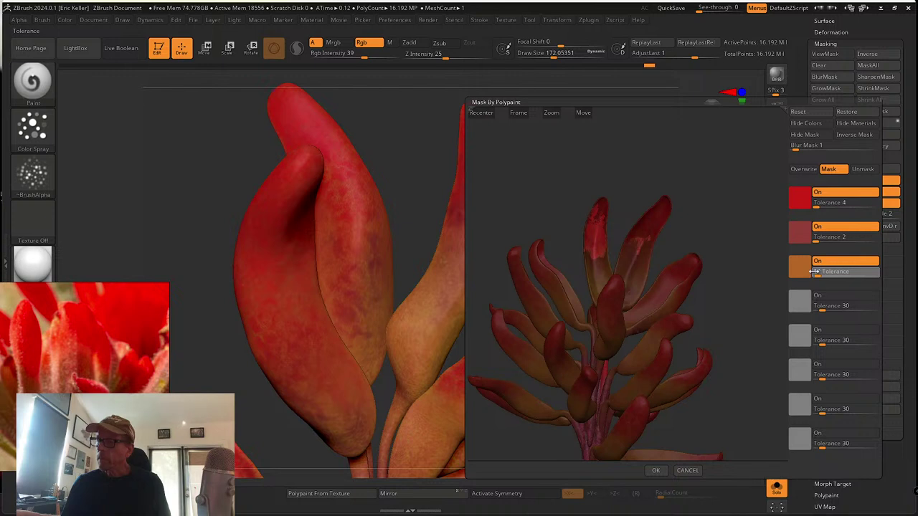
left_click_drag(814, 271, 815, 271)
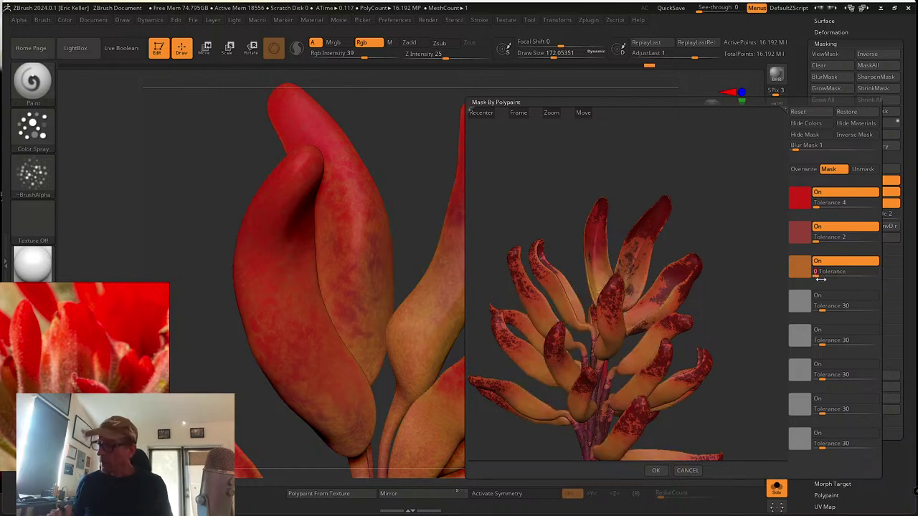
key("Return")
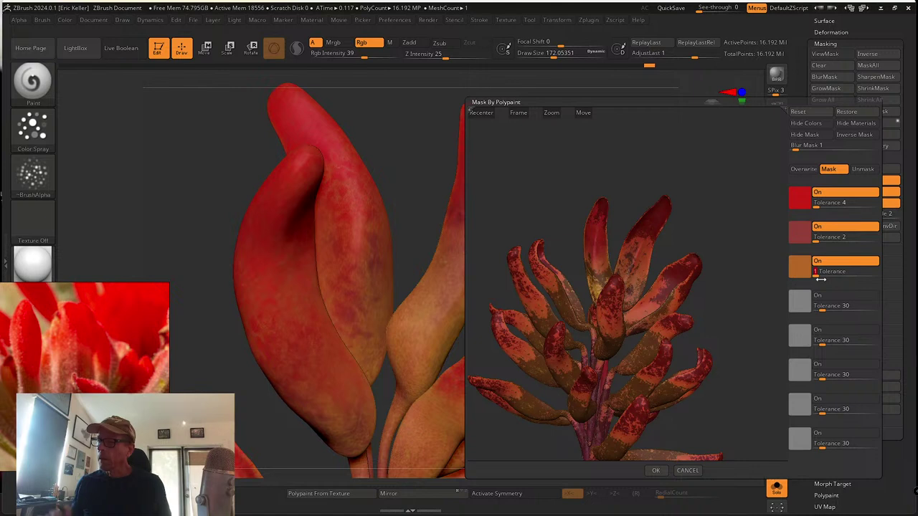
left_click_drag(821, 279, 821, 278)
Compare Overwrite and Mask modes and the mask preview with the second and third colors switched off and on
left_click(804, 170)
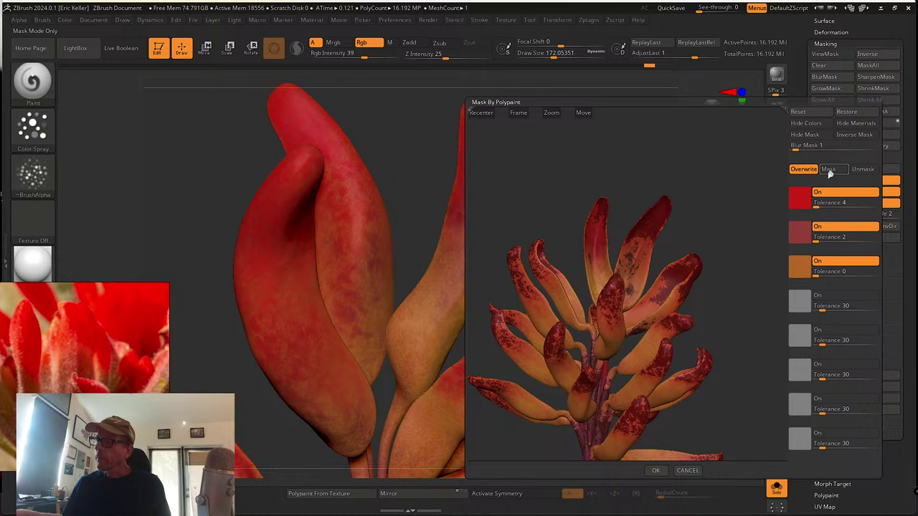
left_click(829, 170)
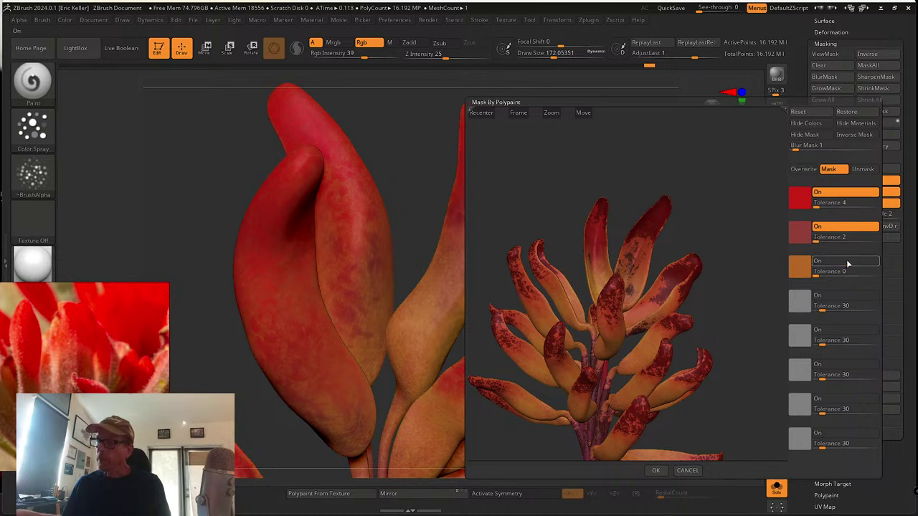
left_click(842, 228)
left_click(842, 227)
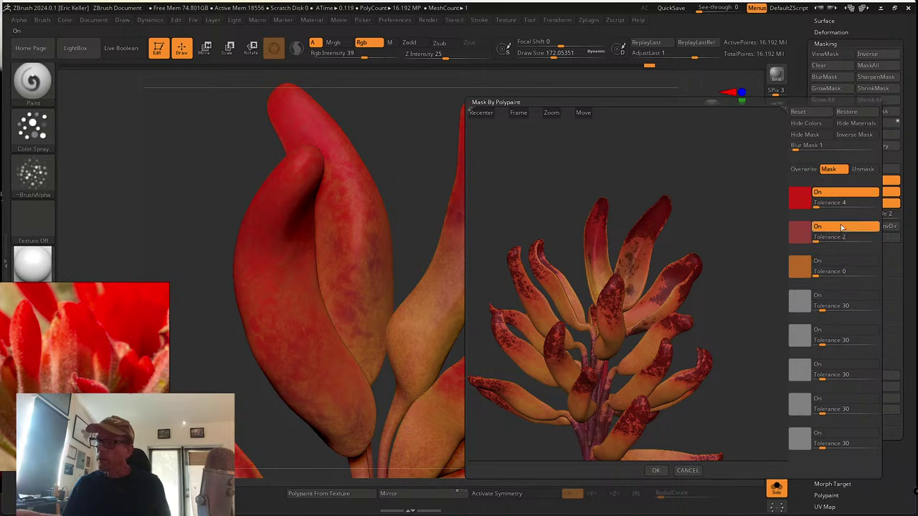
left_click(842, 227)
left_click(842, 227)
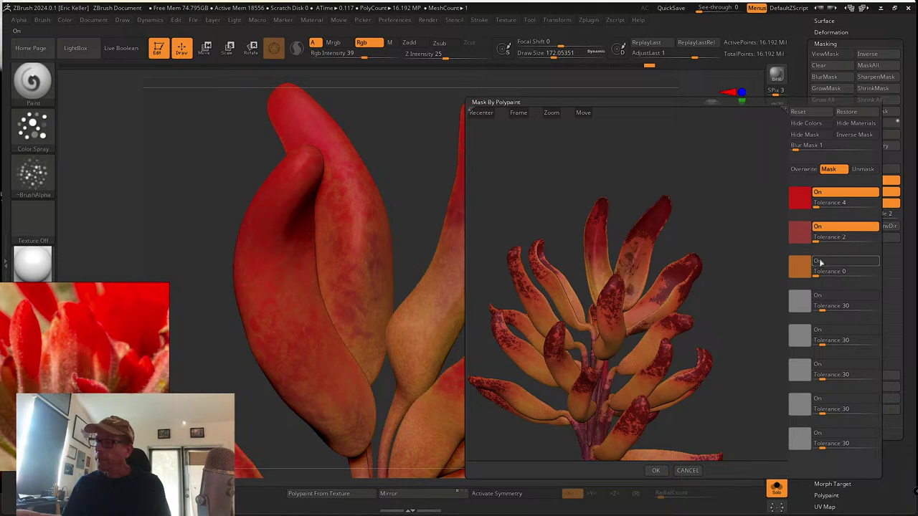
left_click(828, 263)
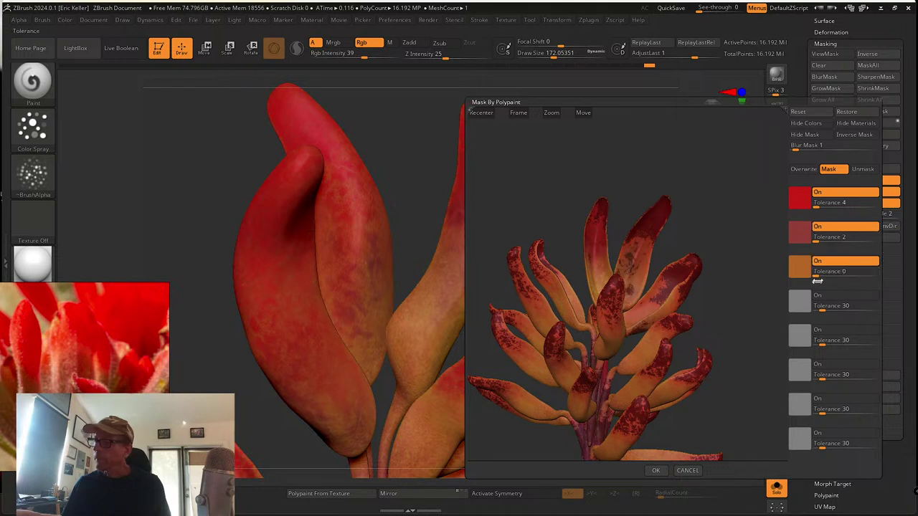
left_click_drag(816, 275, 813, 273)
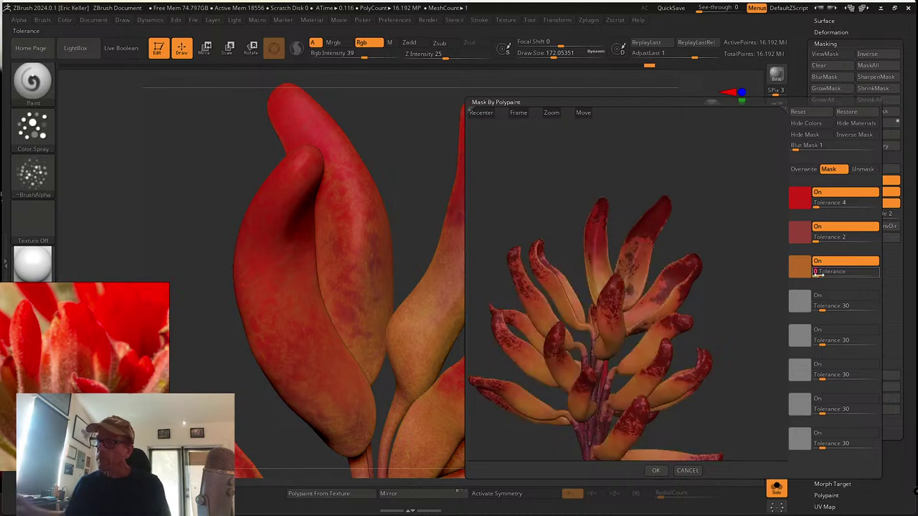
Apply the polypaint color mask to the flower, invert it and hide the mask display
left_click(658, 471)
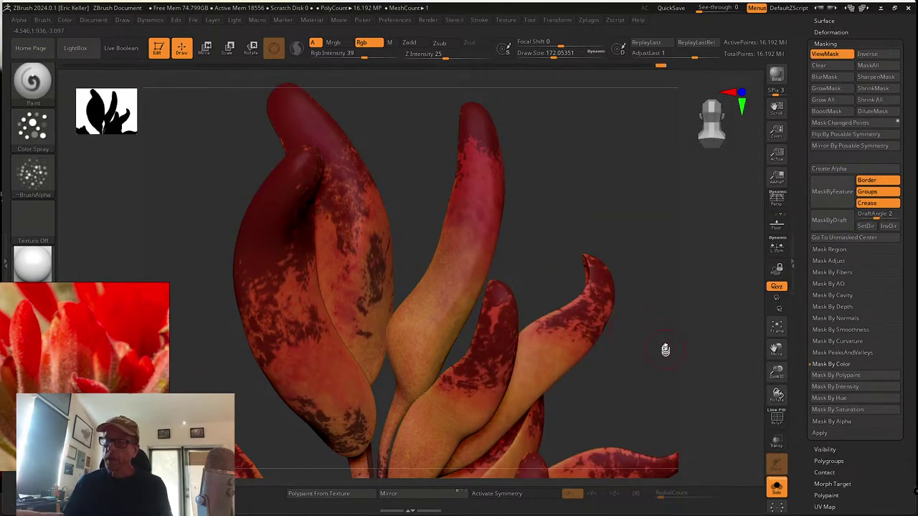
left_click_drag(669, 346, 669, 305)
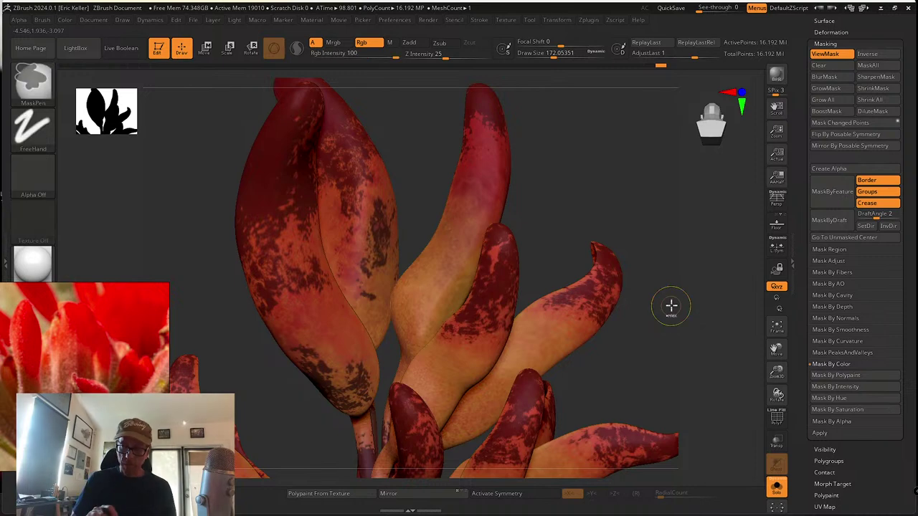
left_click(670, 306, "ctrl")
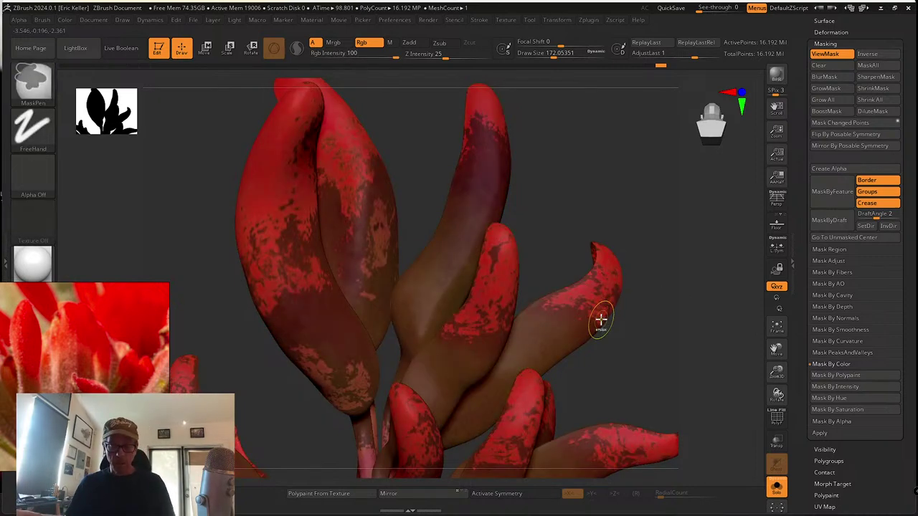
key("ctrl+h")
scroll(804, 376, "down", 5)
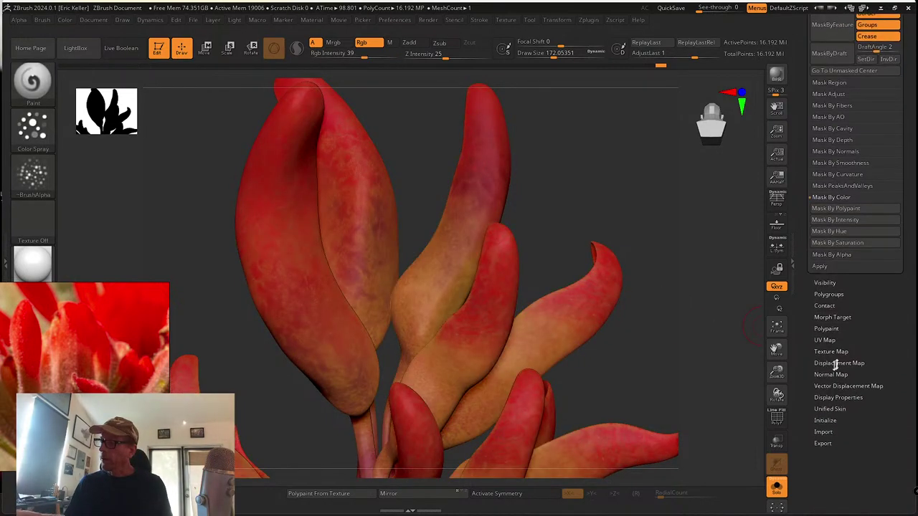
scroll(879, 336, "up", 3)
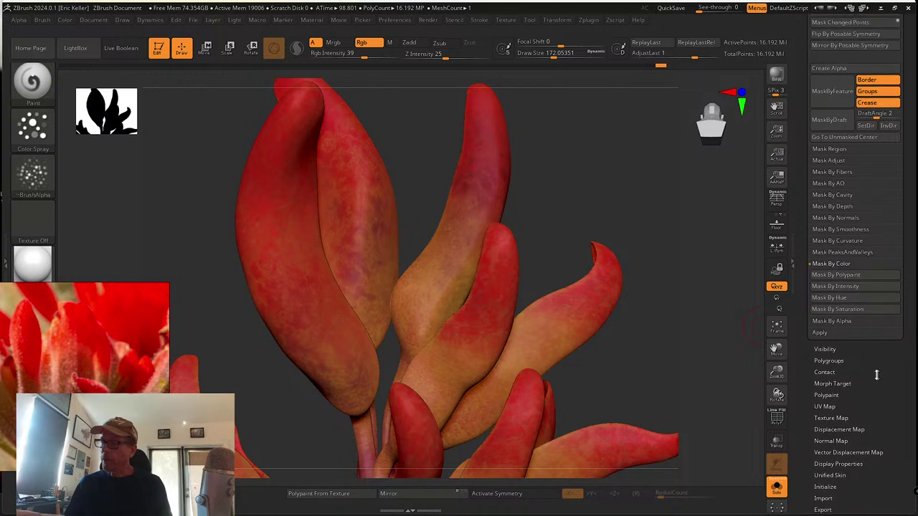
scroll(877, 387, "up", 5)
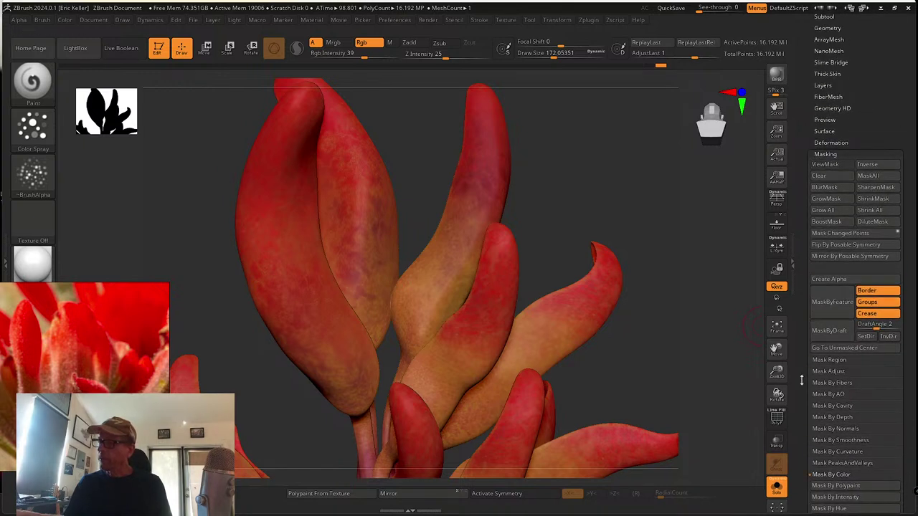
scroll(802, 380, "down", 3)
scroll(804, 332, "up", 2)
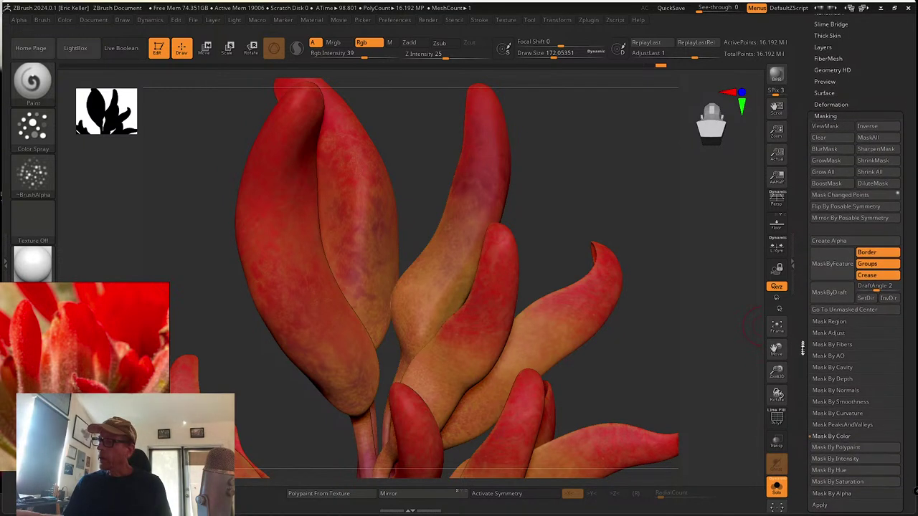
Turn off the polypaint display of the flower_004 subtool
left_click(817, 106)
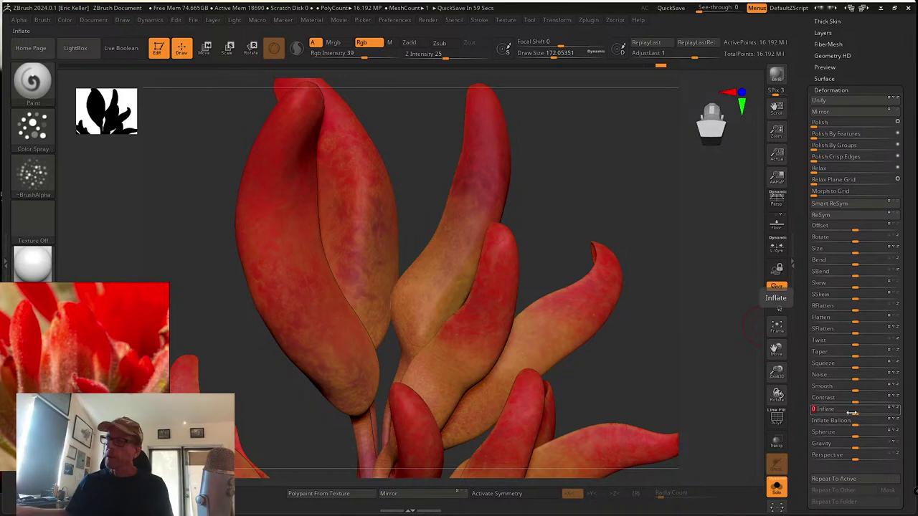
left_click_drag(806, 97, 804, 124)
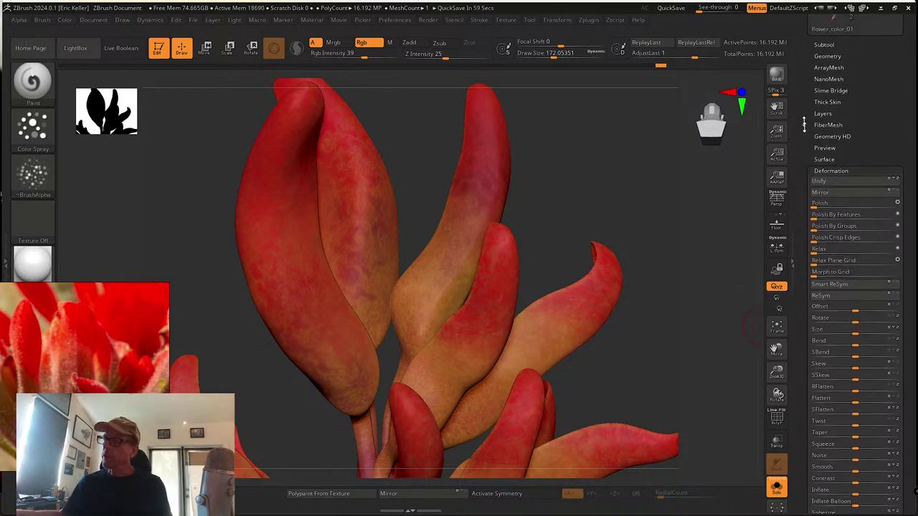
left_click(818, 43)
left_click(885, 52)
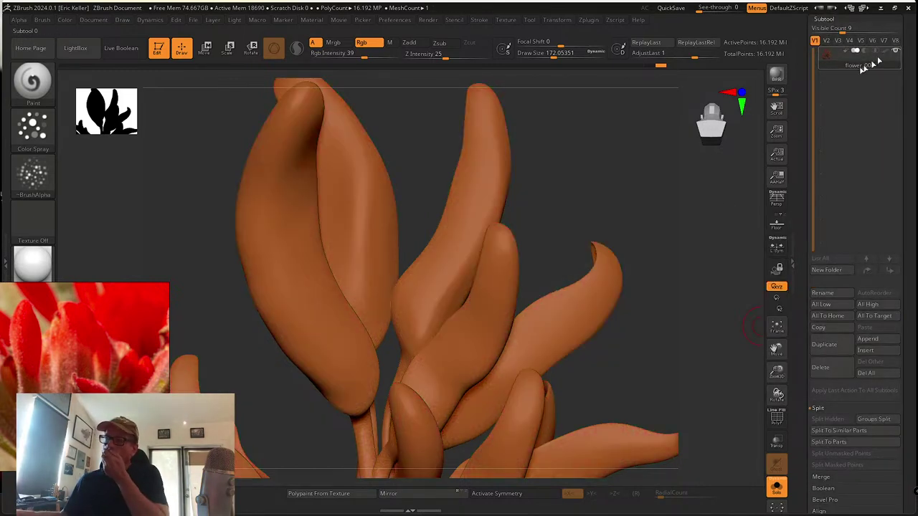
Switch the flower to the mah_dirty_blue material and move the reference photo clear of the upper petals
left_click(35, 263)
left_click(304, 203)
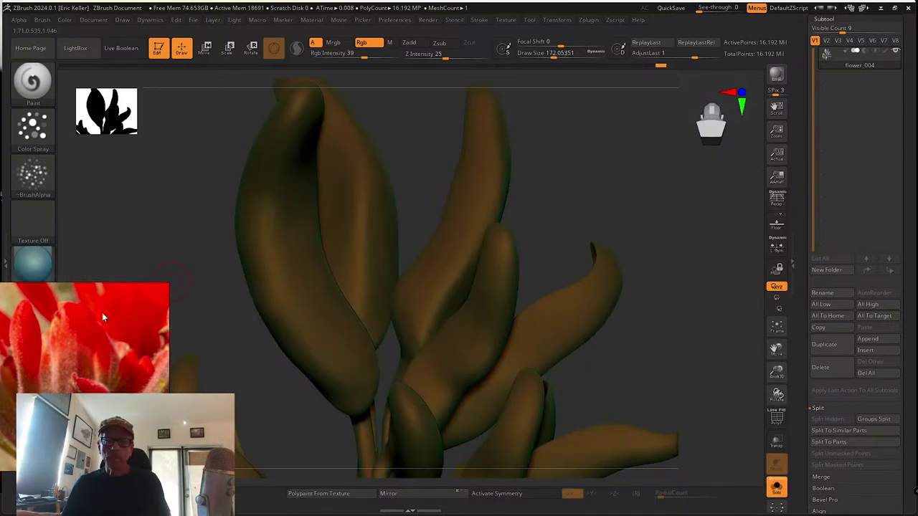
left_click_drag(102, 313, 37, 261)
left_click_drag(186, 302, 156, 343)
right_click_drag(161, 344, 489, 477)
left_click_drag(30, 312, 16, 294)
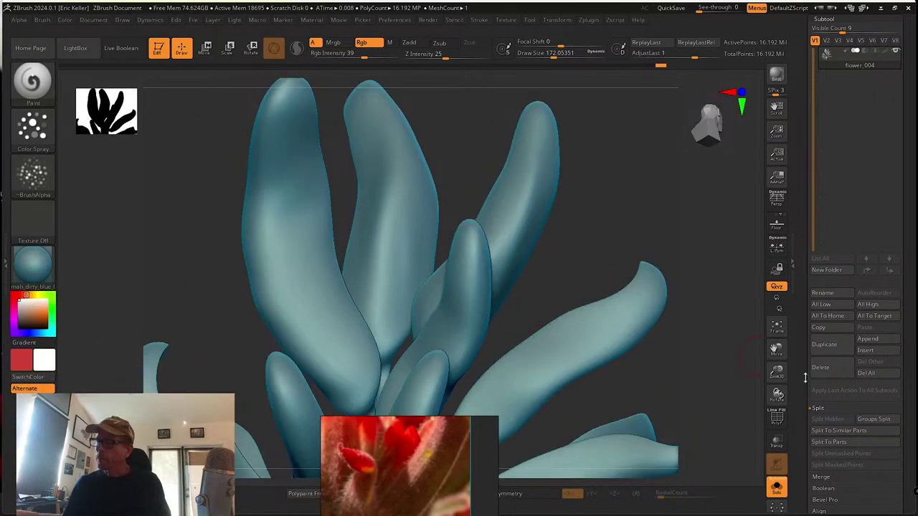
Inflate the unmasked areas of the flower by 1 with the Inflate deformation and check the resulting relief on the petals
scroll(823, 362, "down", 8)
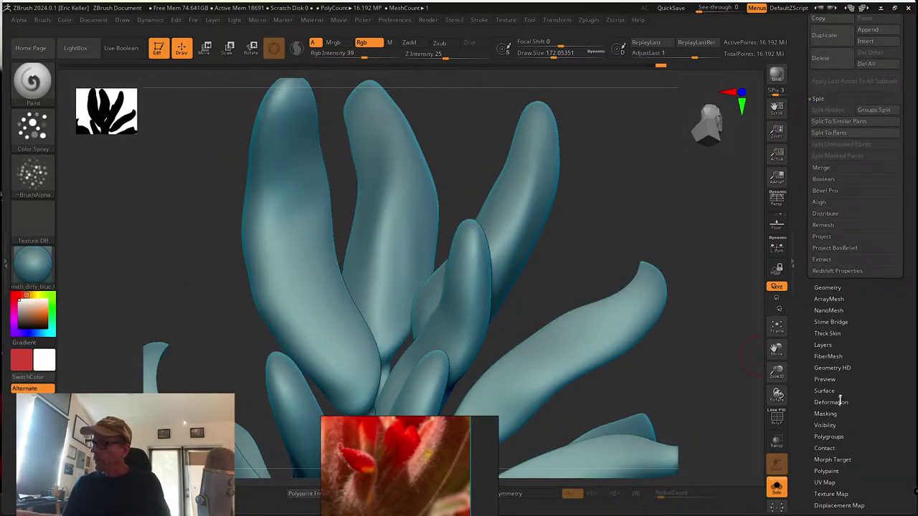
left_click(832, 402)
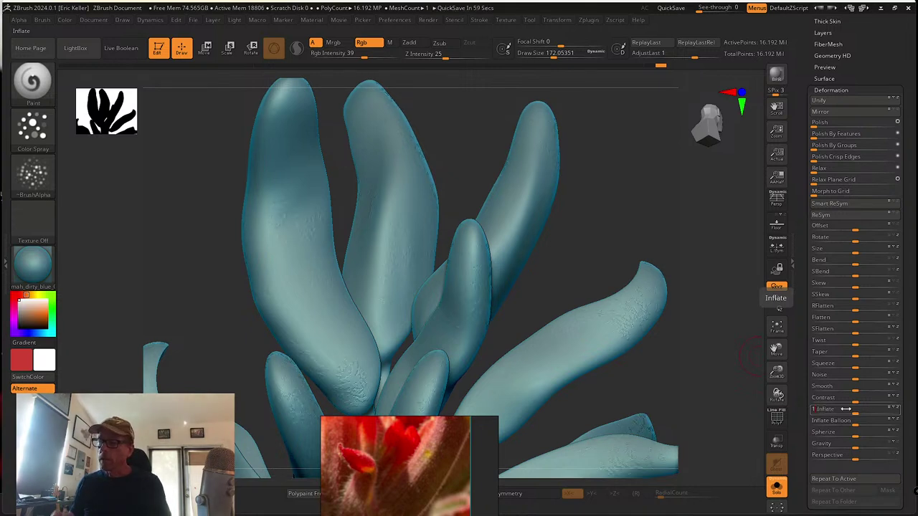
mouse_move(651, 258)
left_mouse_down()
mouse_move(662, 236)
mouse_move(660, 252)
left_mouse_up()
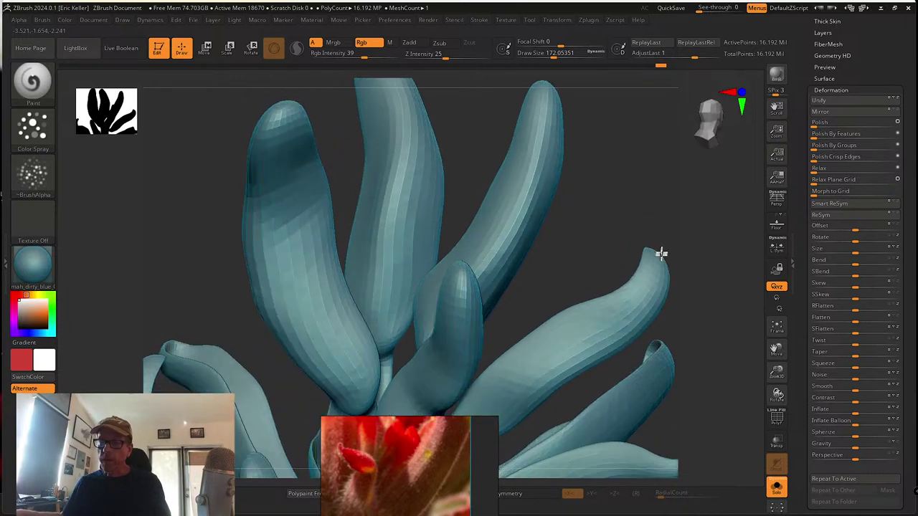
left_click_drag(697, 294, 677, 275)
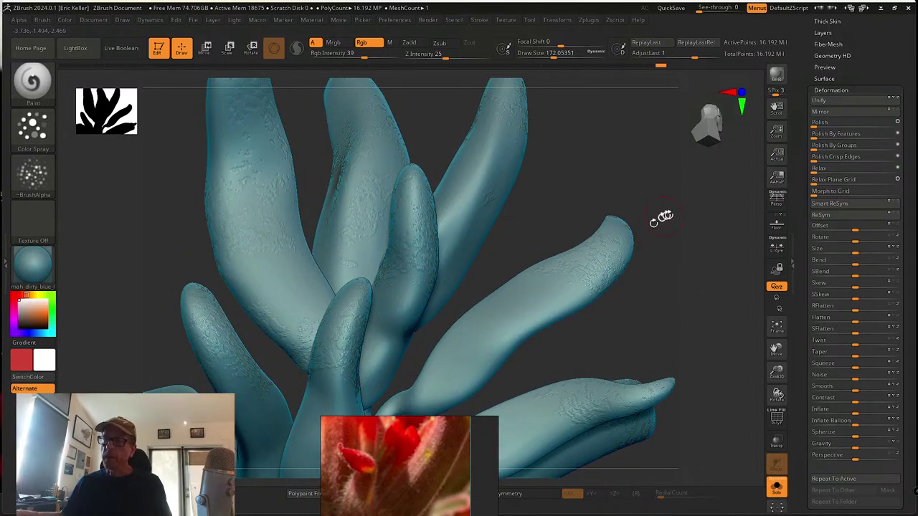
left_click_drag(661, 217, 688, 291)
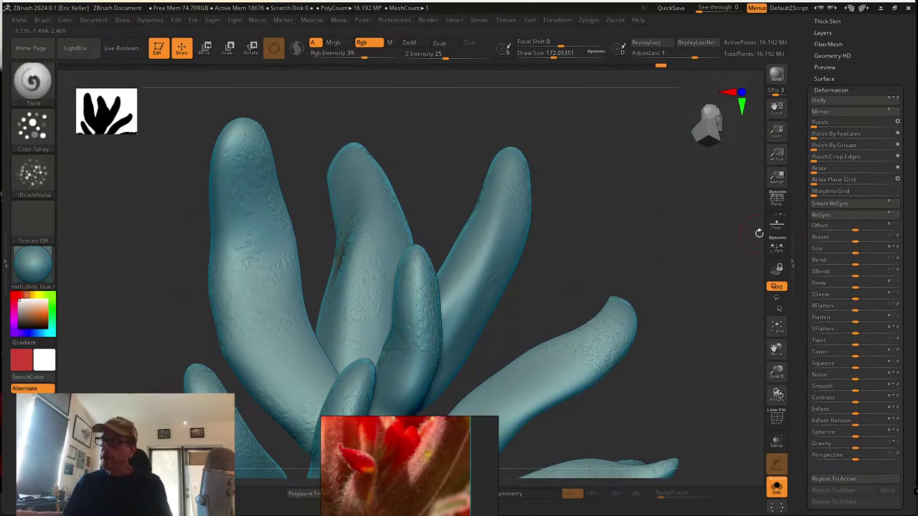
Enable surface noise on the flower and reduce its Plugin Scale in NoiseMaker for a finer pattern
left_click_drag(796, 190, 801, 216)
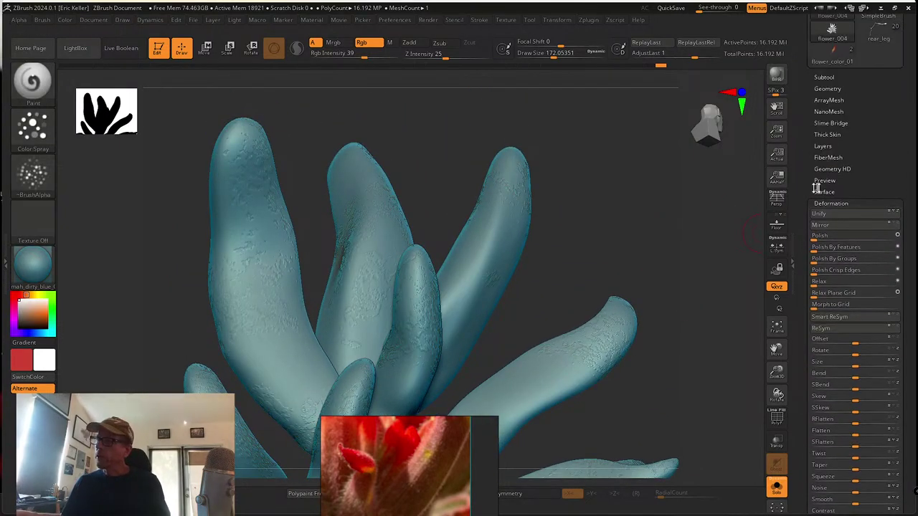
left_click(817, 191)
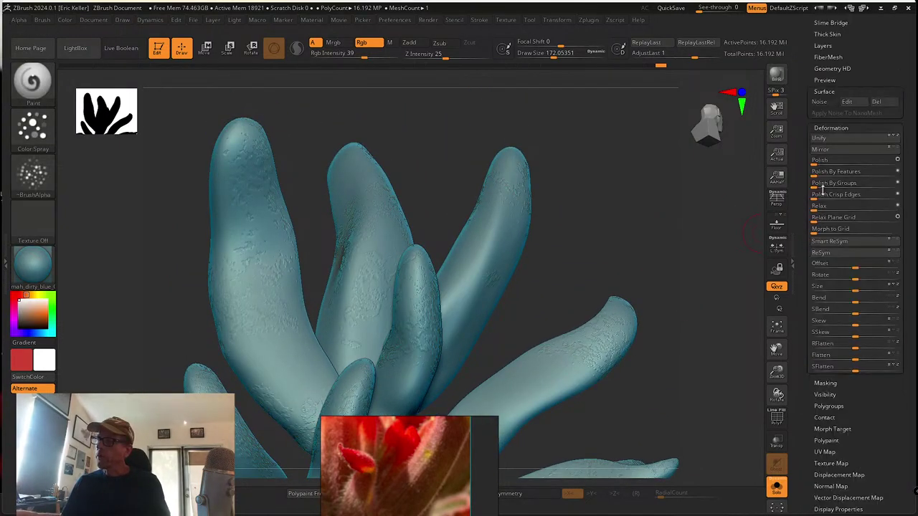
left_click(821, 102)
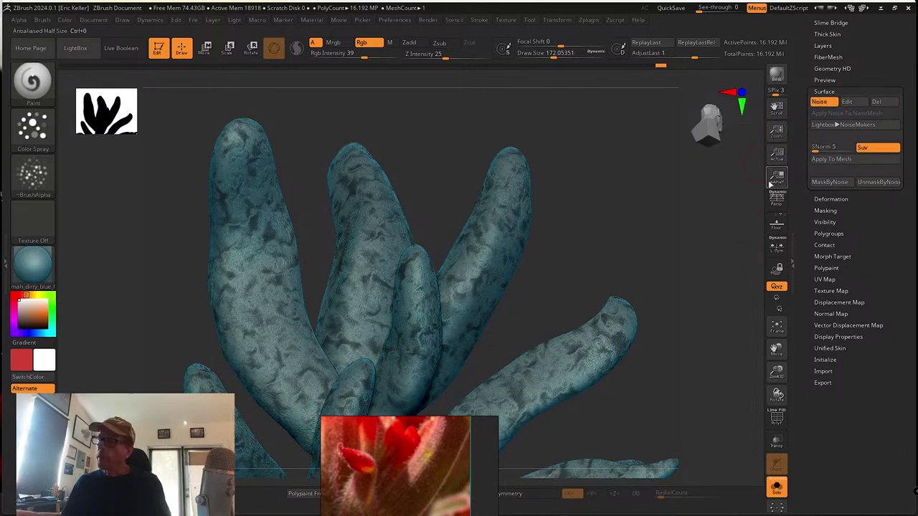
left_click(860, 105)
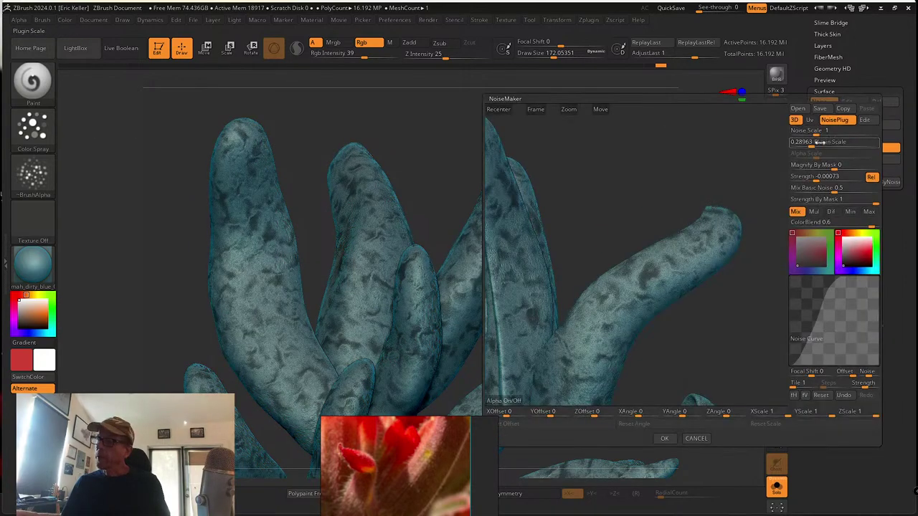
left_click_drag(814, 142, 809, 142)
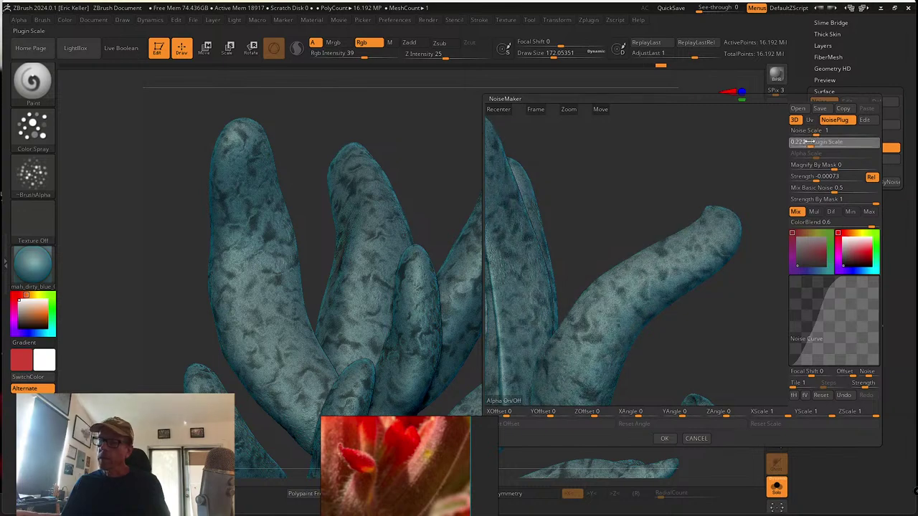
left_click(670, 438)
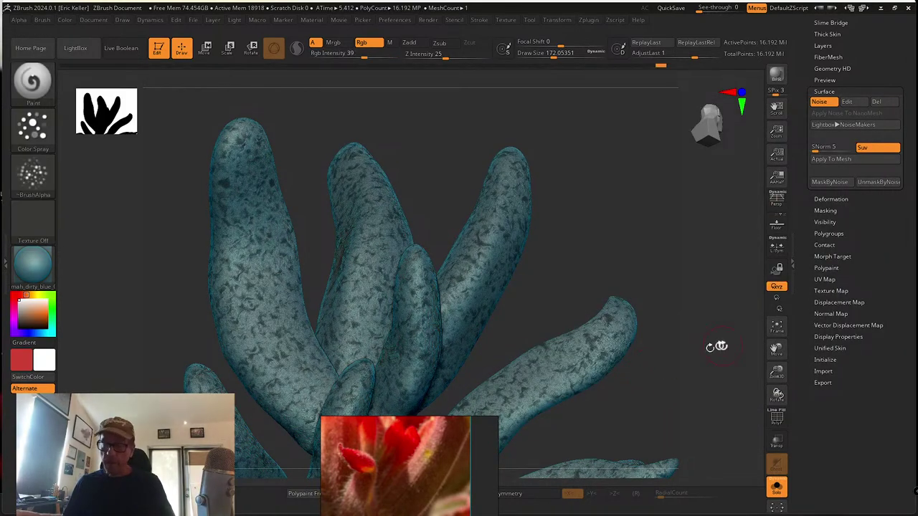
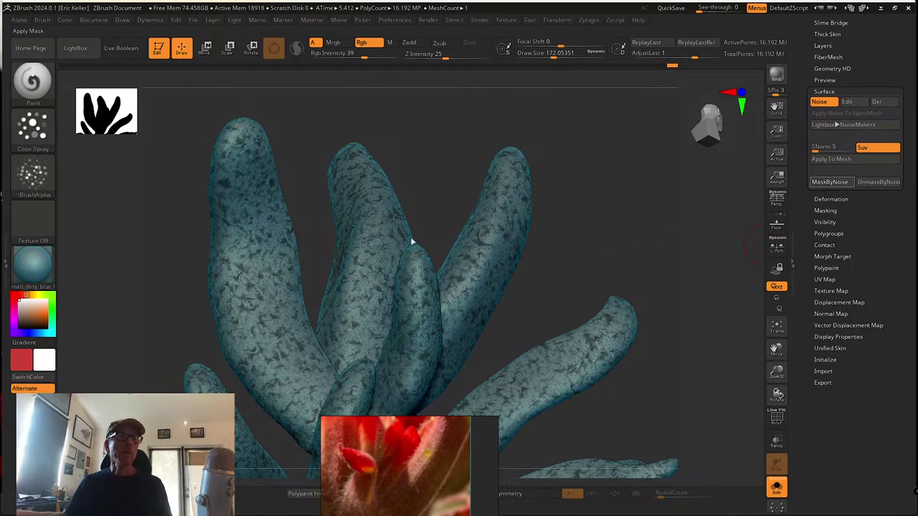
Mask the flower by the surface noise, with the noise itself turned off, and hide the mask display
left_click(831, 181)
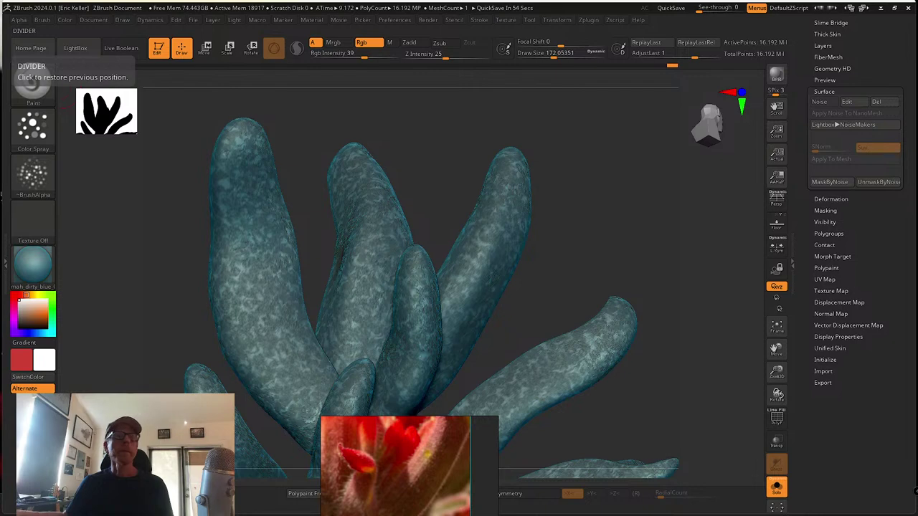
mouse_move(673, 364)
left_mouse_down()
mouse_move(680, 340)
mouse_move(685, 363)
left_mouse_up()
key("ctrl+z")
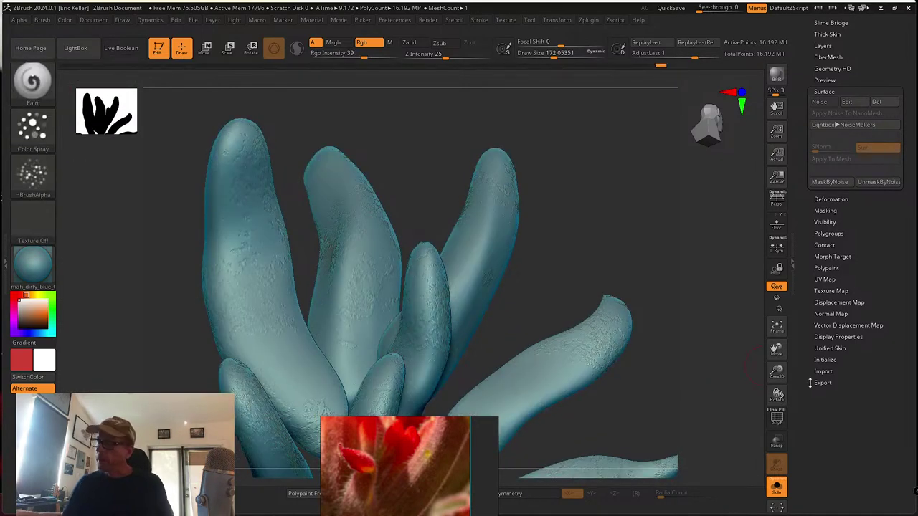
Set the Inflate deformation to -1 on the noise-masked flower and apply Inflate once more to strengthen the fine petal texture
left_click(831, 200)
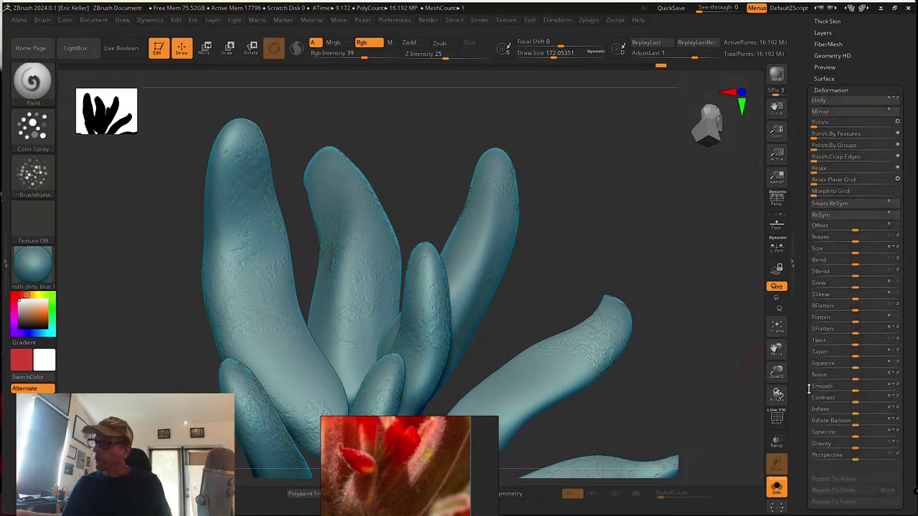
left_click(857, 410)
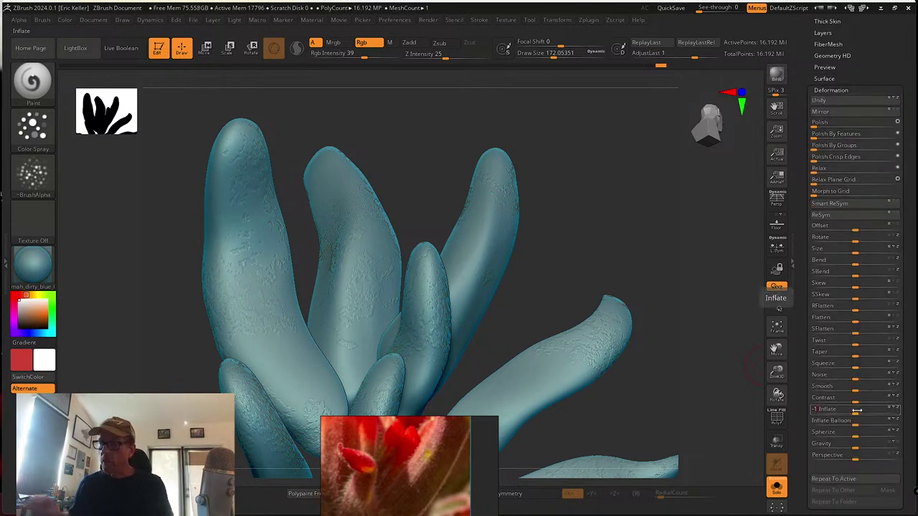
mouse_move(682, 363)
left_mouse_down("alt")
mouse_move(680, 385)
mouse_move(687, 371)
mouse_move(689, 389)
left_mouse_up("alt")
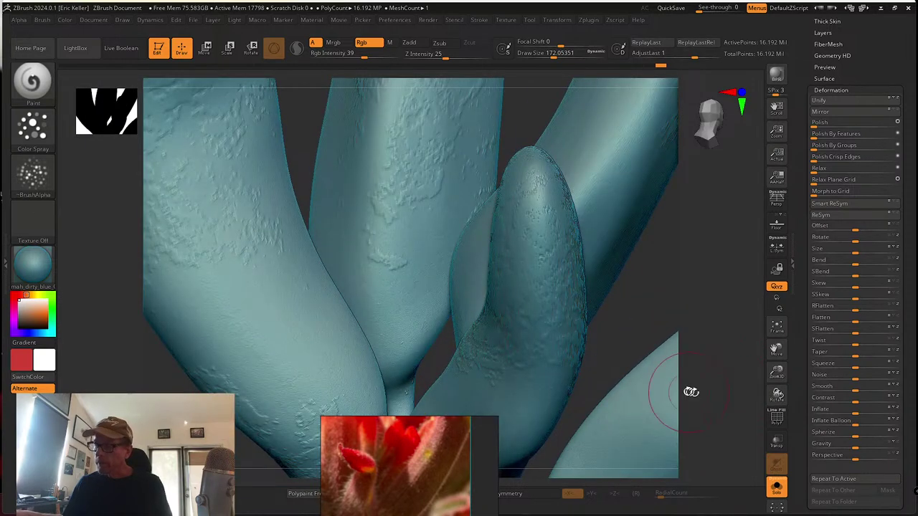
left_click(859, 409)
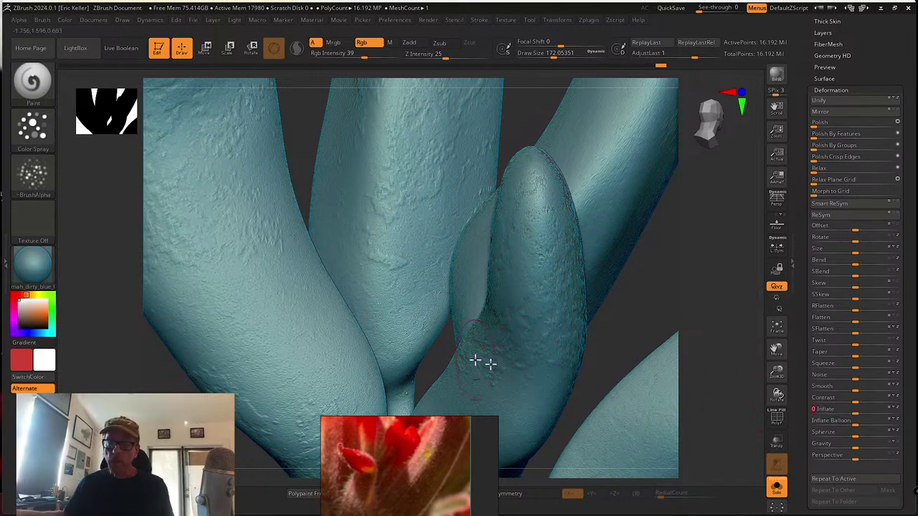
mouse_move(605, 299)
left_mouse_down("alt")
mouse_move(598, 414)
mouse_move(655, 370)
mouse_move(615, 352)
mouse_move(523, 215)
left_mouse_up("alt")
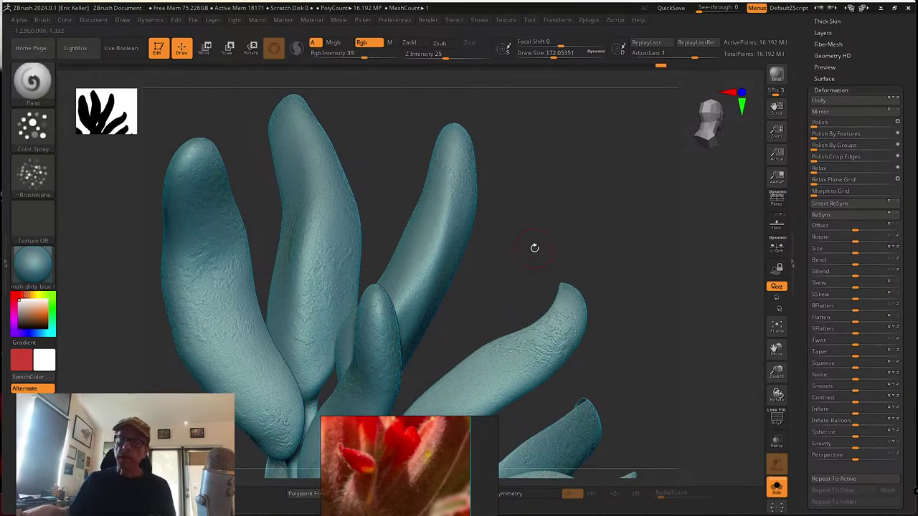
Sculpt a long fold down the large outer petal with the SK_Cloth brush at a draw size of about 140
left_click(32, 80)
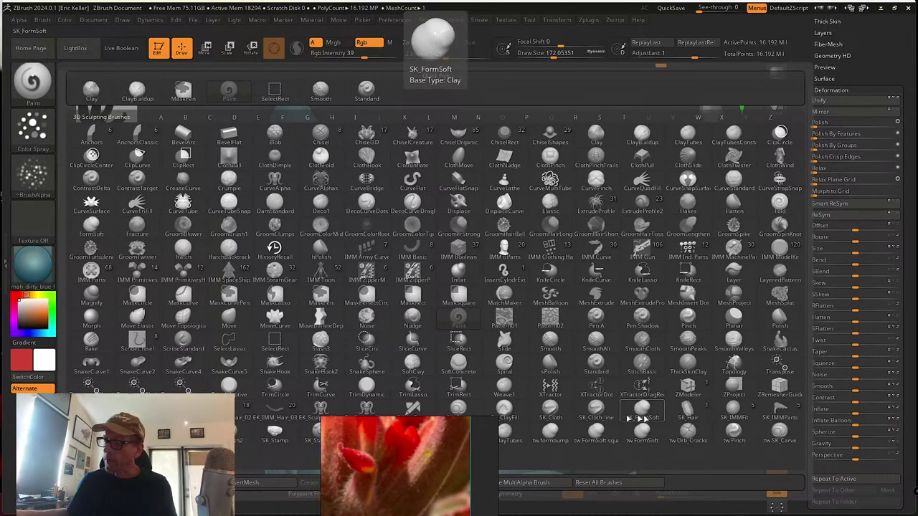
left_click(550, 414)
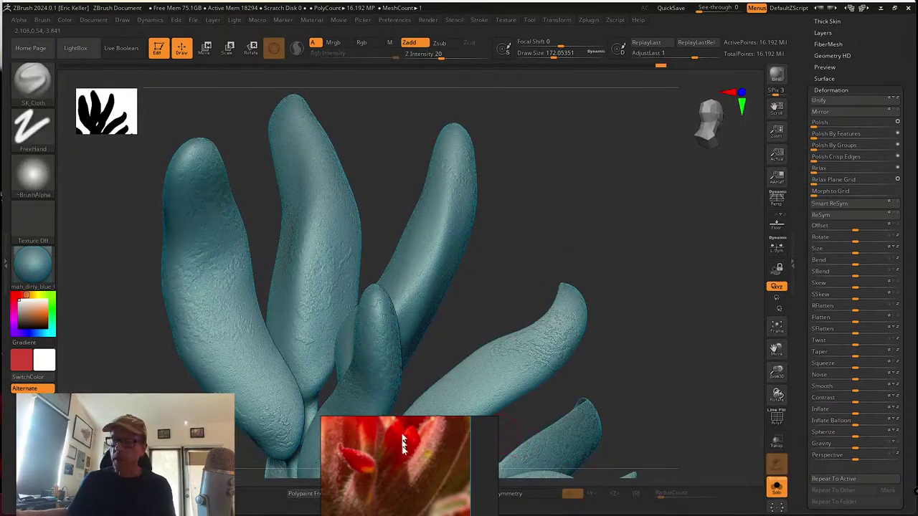
left_click_drag(403, 443, 682, 451)
mouse_move(373, 154)
left_mouse_down()
mouse_move(380, 139)
mouse_move(314, 177)
left_mouse_up()
key("s")
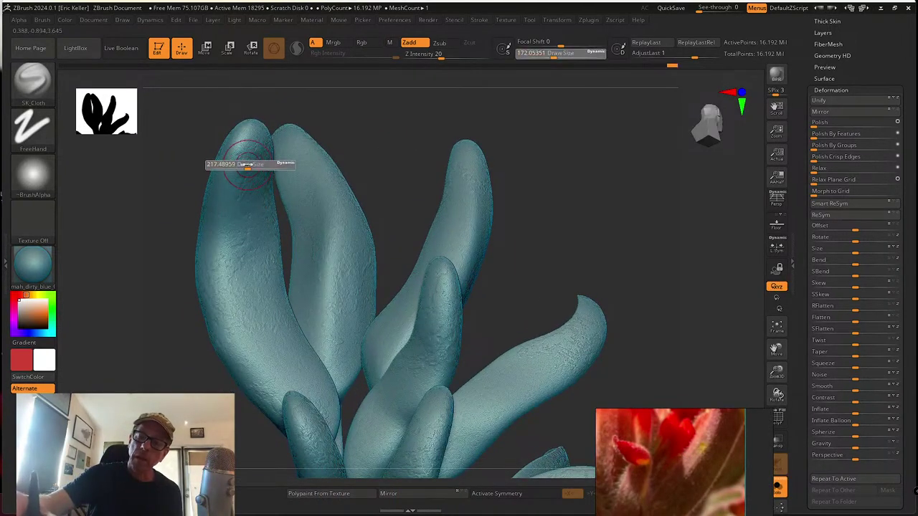
mouse_move(247, 164)
left_mouse_down()
mouse_move(239, 140)
mouse_move(221, 204)
mouse_move(236, 331)
mouse_move(228, 189)
mouse_move(256, 366)
left_mouse_up()
mouse_move(225, 215)
left_mouse_down()
mouse_move(234, 323)
mouse_move(265, 382)
left_mouse_up()
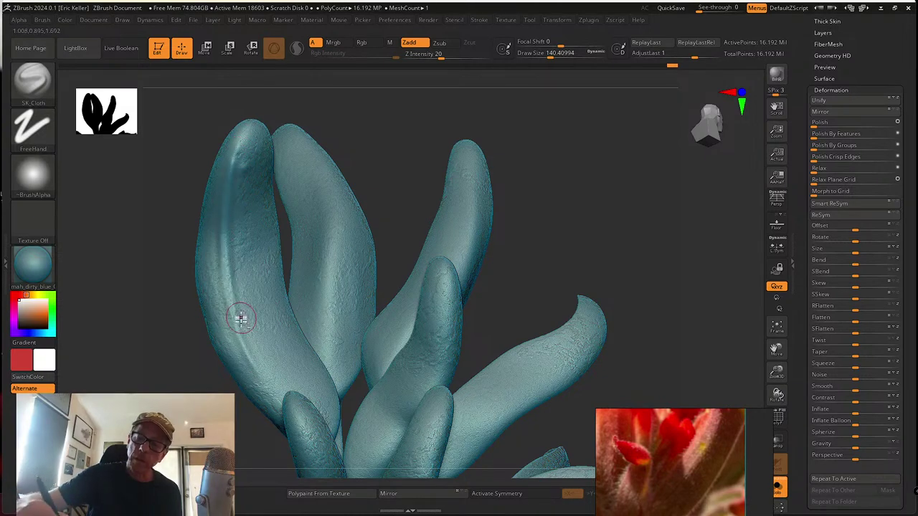
right_click_drag(241, 318, 229, 273, "alt")
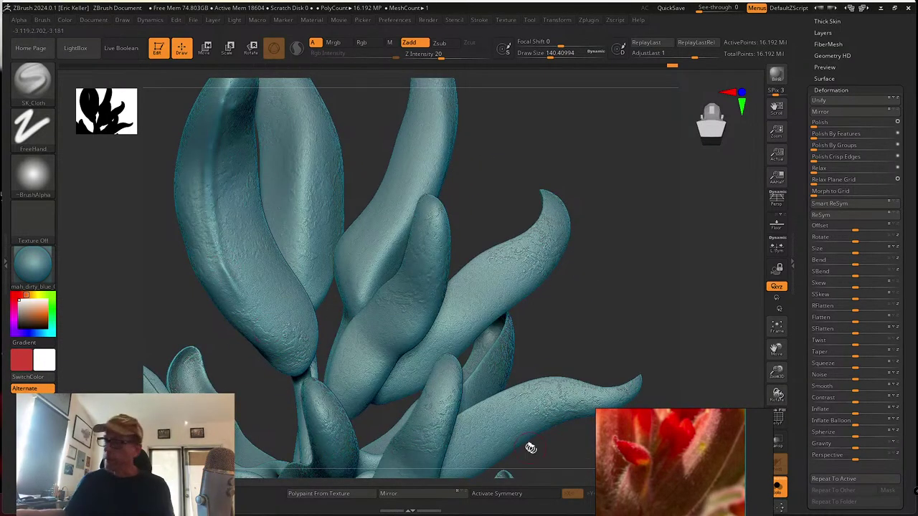
Move the reference photos beside the model and examine the petal surfaces, their bases and the stems in close-up
right_click_drag(690, 482, 700, 291)
scroll(685, 292, "down", 3)
middle_click_drag(662, 281, 661, 334)
scroll(652, 340, "up", 3)
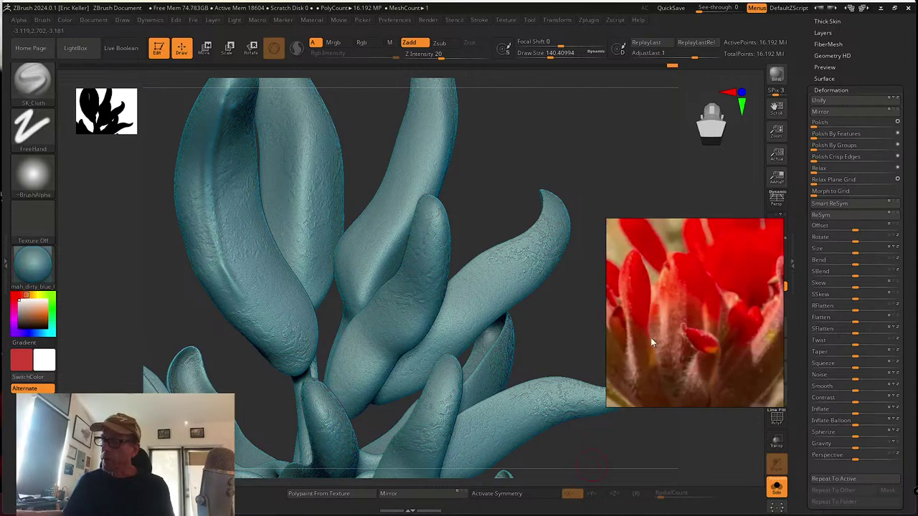
scroll(651, 342, "down", 5)
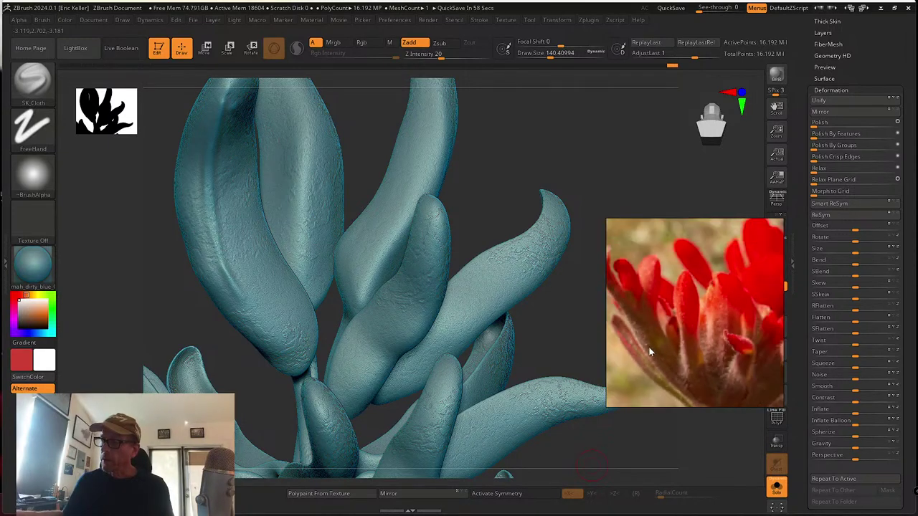
scroll(650, 352, "up", 5)
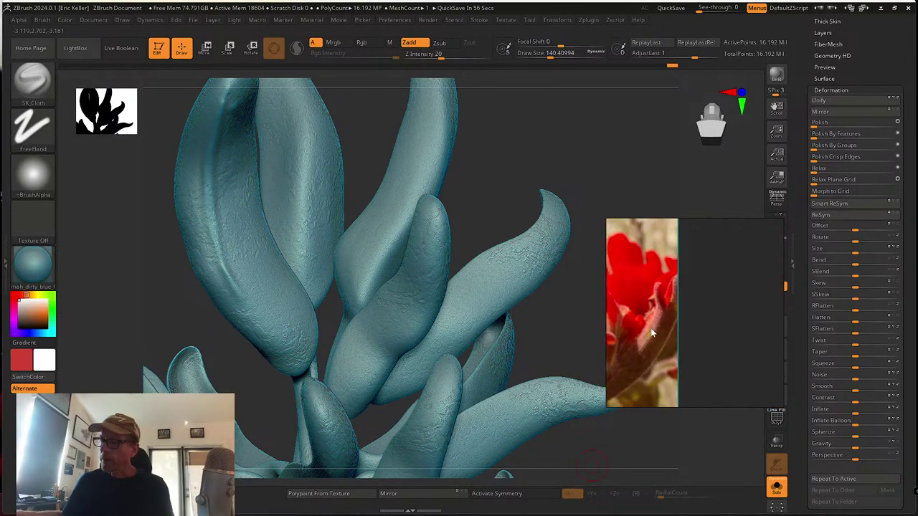
scroll(652, 333, "down", 4)
scroll(667, 337, "up", 4)
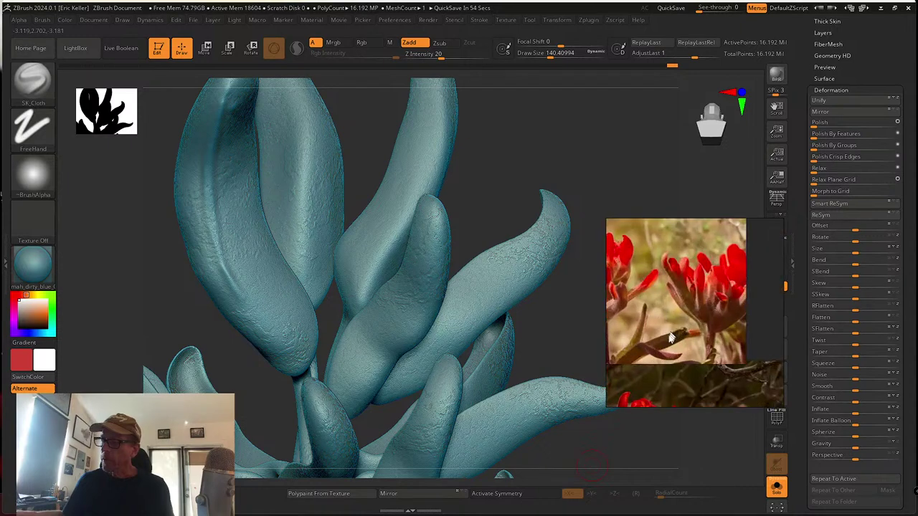
scroll(671, 338, "up", 3)
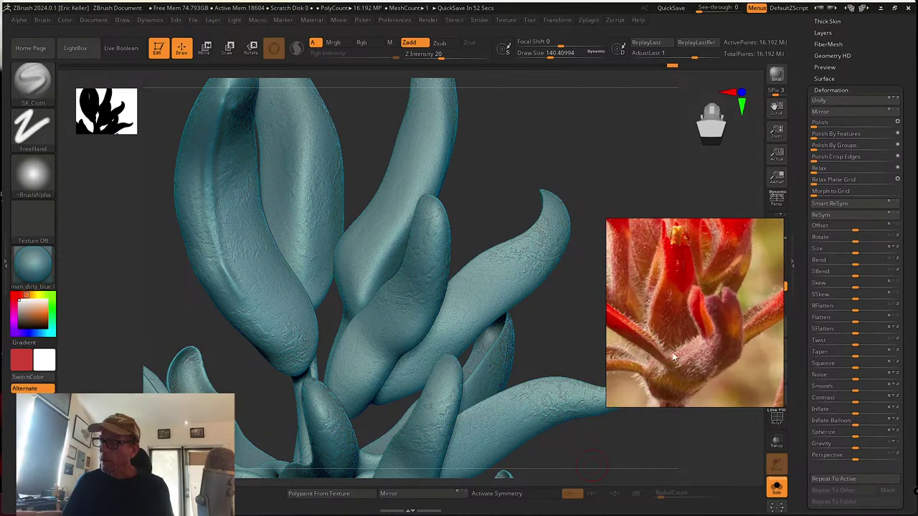
middle_click_drag(673, 353, 670, 380)
middle_click_drag(675, 315, 674, 340)
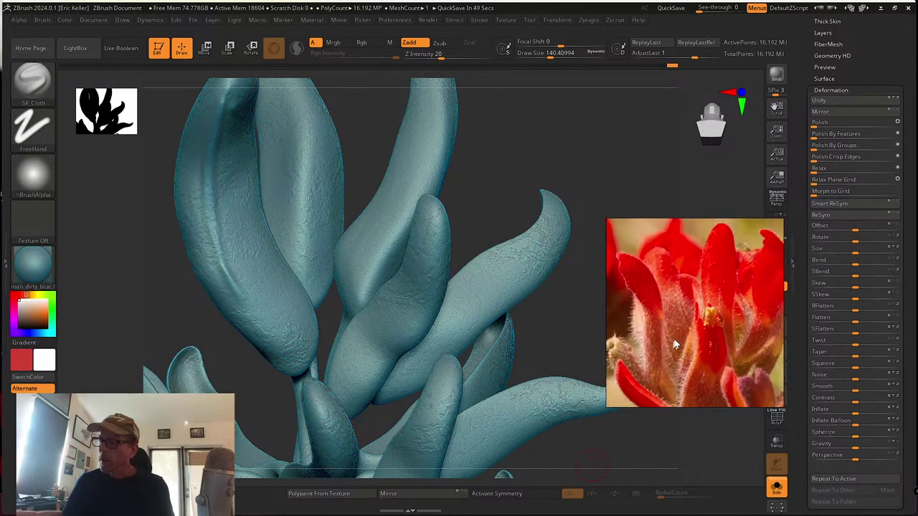
Sculpt further lengthwise folds from the tip down the back of the large outer petal with the SK_Cloth brush
scroll(674, 344, "down", 3)
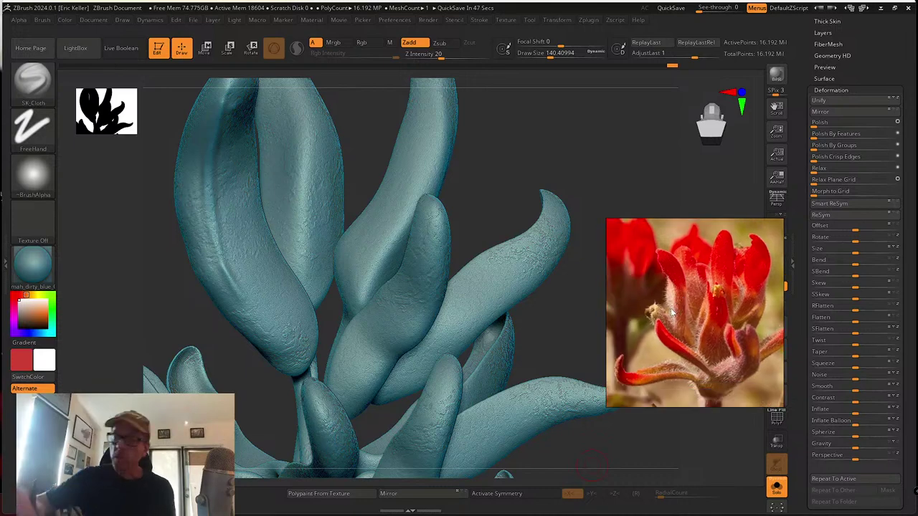
mouse_move(177, 255)
left_mouse_down()
mouse_move(162, 250)
mouse_move(217, 199)
mouse_move(260, 260)
left_mouse_up()
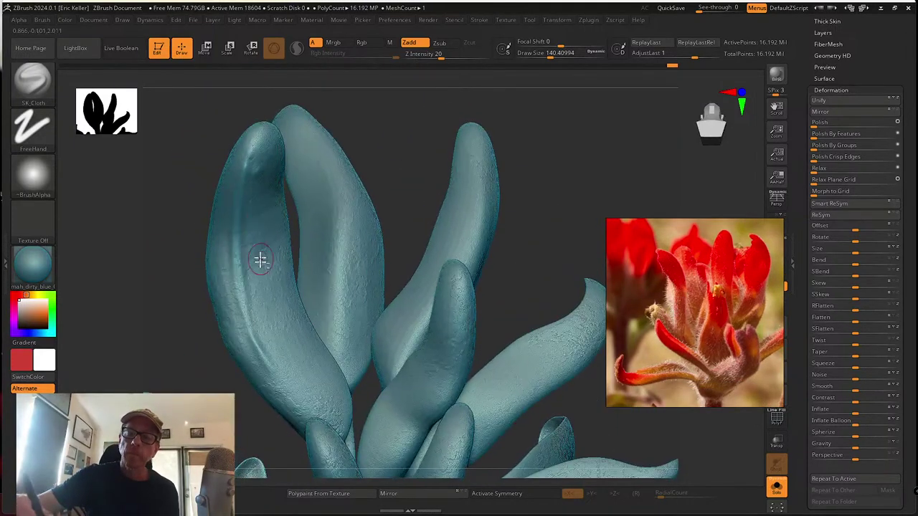
mouse_move(254, 179)
left_mouse_down()
mouse_move(274, 380)
mouse_move(309, 405)
mouse_move(239, 268)
mouse_move(313, 401)
mouse_move(256, 201)
mouse_move(291, 370)
mouse_move(258, 164)
left_mouse_up()
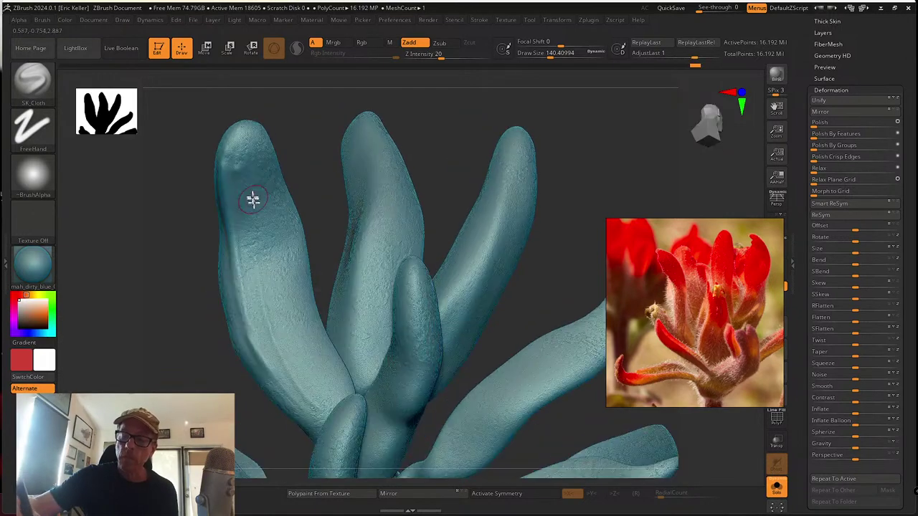
mouse_move(251, 199)
left_mouse_down()
mouse_move(249, 166)
mouse_move(279, 332)
mouse_move(254, 318)
left_mouse_up()
Set the Smooth brush to Zadd without Rgb at a Z Intensity of 44 and soften the outer petal's folds
key("shift")
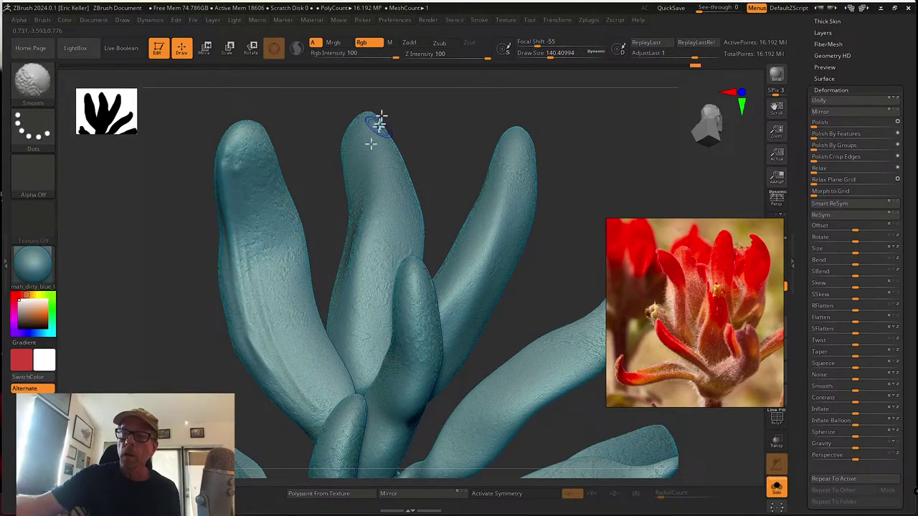
left_click(374, 44)
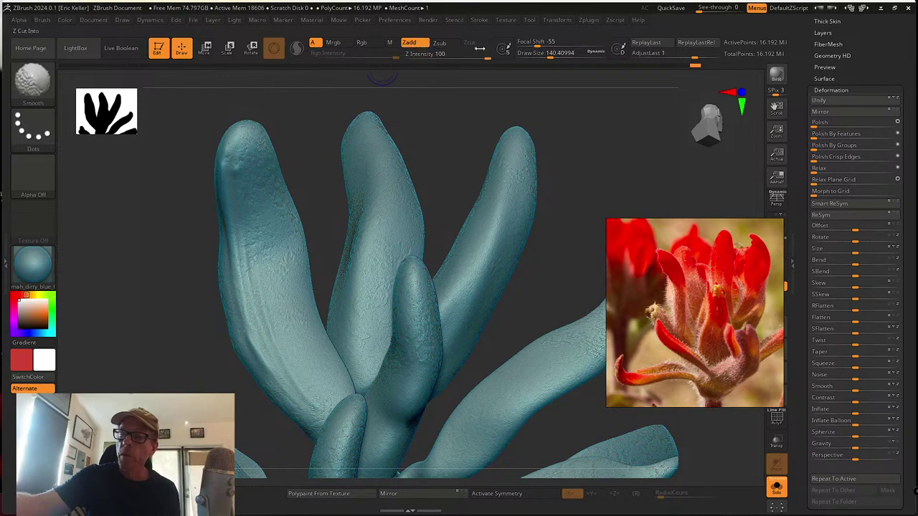
left_click_drag(480, 48, 458, 54)
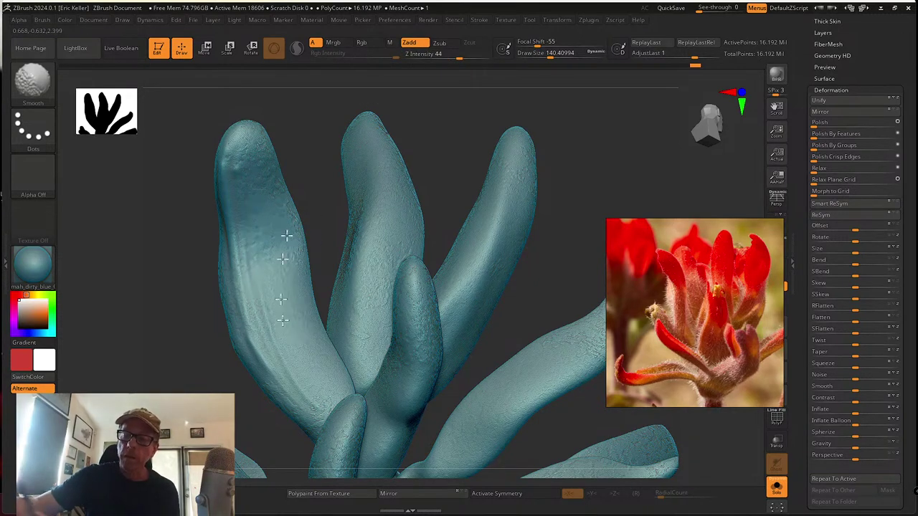
mouse_move(297, 408)
left_mouse_down("shift")
mouse_move(254, 368)
mouse_move(235, 154)
mouse_move(242, 146)
left_mouse_up("shift")
right_click_drag(318, 296, 240, 150)
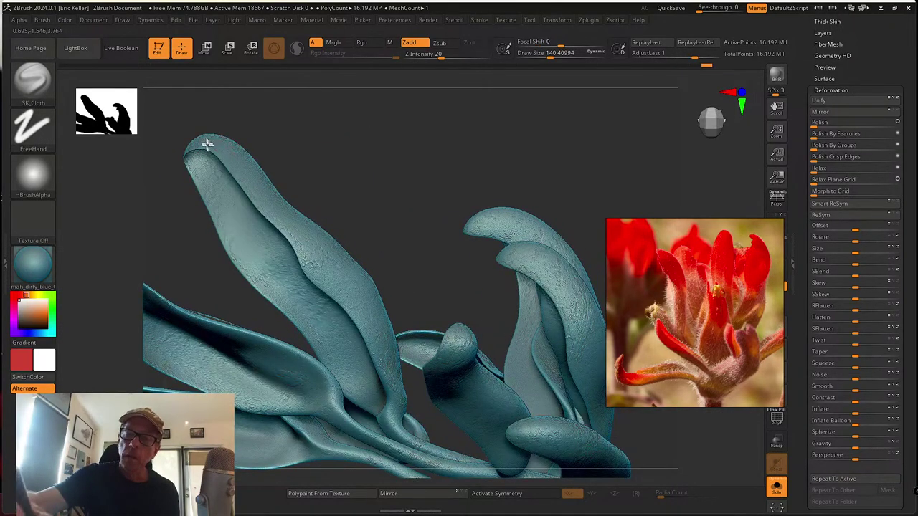
Sculpt a long fold along the side of the large petal with SK_Cloth and isolate that petal
mouse_move(241, 180)
left_mouse_down()
mouse_move(329, 311)
mouse_move(287, 244)
mouse_move(351, 307)
left_mouse_up()
mouse_move(298, 247)
left_mouse_down()
mouse_move(367, 345)
mouse_move(355, 335)
mouse_move(388, 423)
left_mouse_up()
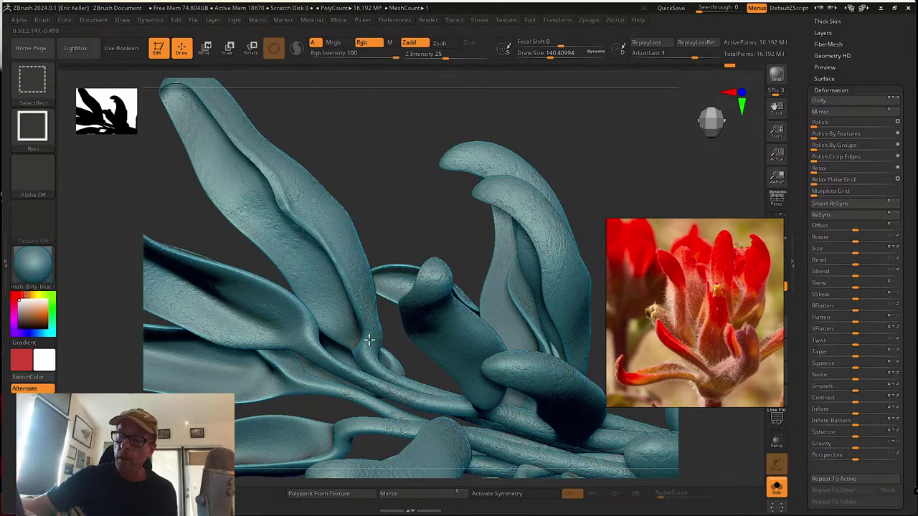
left_click(390, 321, "ctrl+shift")
Reduce the SK_Cloth draw size to about 116 and sculpt folds along the isolated petal's rim and inner surface
mouse_move(390, 321)
left_mouse_down()
mouse_move(383, 327)
mouse_move(362, 301)
mouse_move(395, 406)
left_mouse_up()
key("s")
mouse_move(359, 348)
left_mouse_down()
mouse_move(422, 424)
mouse_move(497, 472)
mouse_move(379, 379)
mouse_move(485, 450)
left_mouse_up()
left_click_drag(486, 386, 419, 375)
mouse_move(370, 353)
left_mouse_down()
mouse_move(402, 394)
mouse_move(486, 448)
left_mouse_up()
left_click_drag(384, 364, 423, 414)
left_click_drag(434, 341, 346, 222)
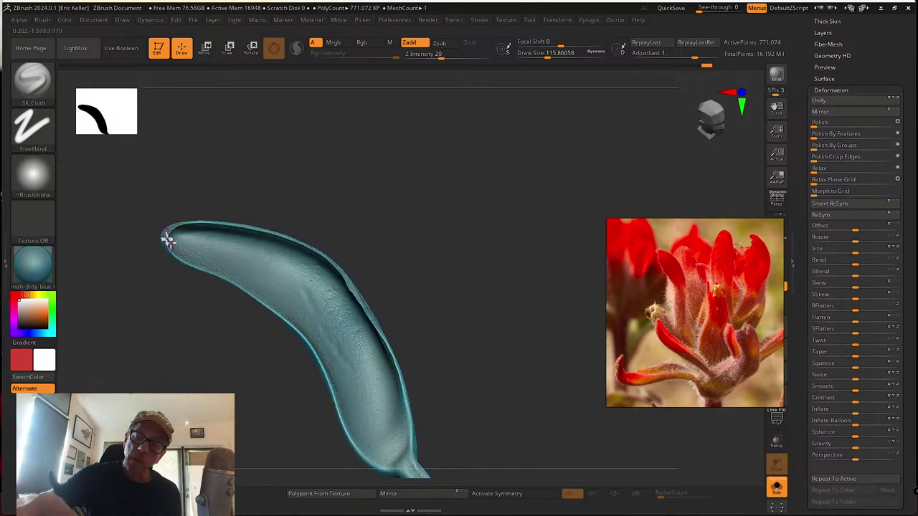
left_click_drag(373, 290, 396, 300)
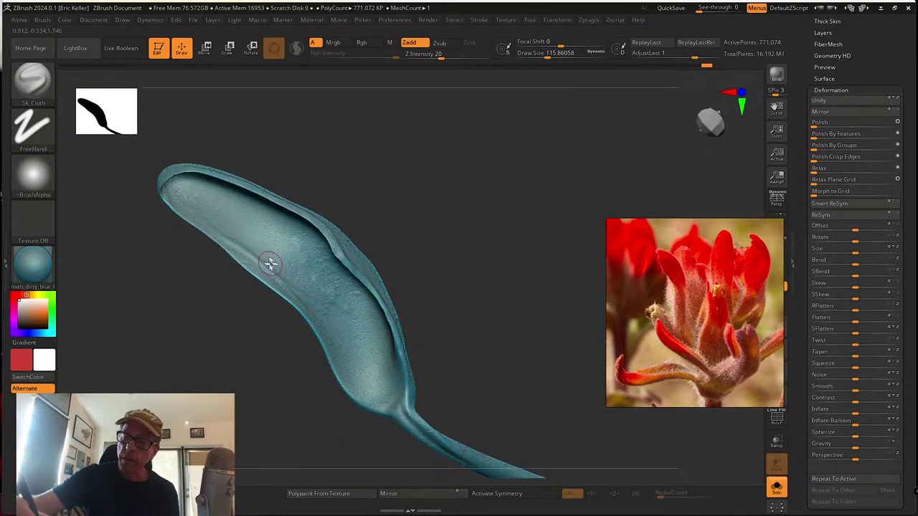
key("ctrl+z")
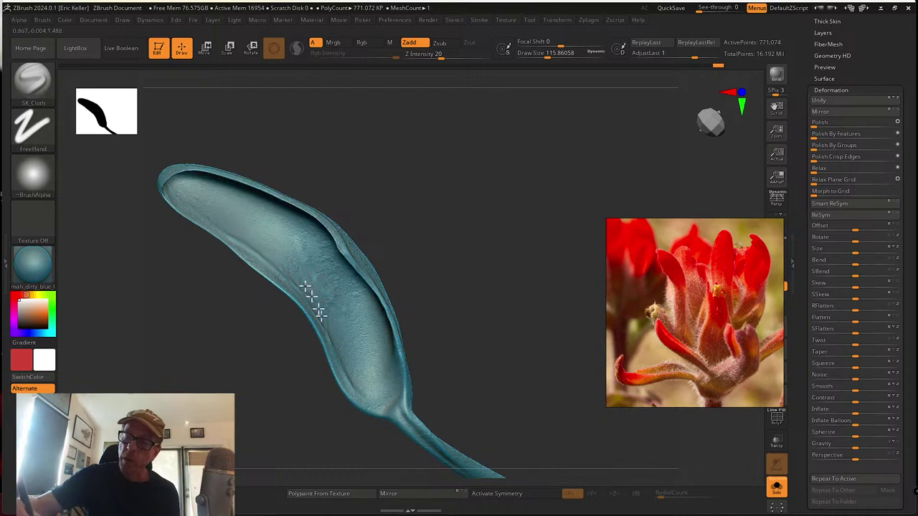
Sculpt parallel lengthwise folds down the back of the isolated petal and smooth its middle section
mouse_move(430, 387)
left_mouse_down()
mouse_move(479, 287)
mouse_move(440, 293)
left_mouse_up()
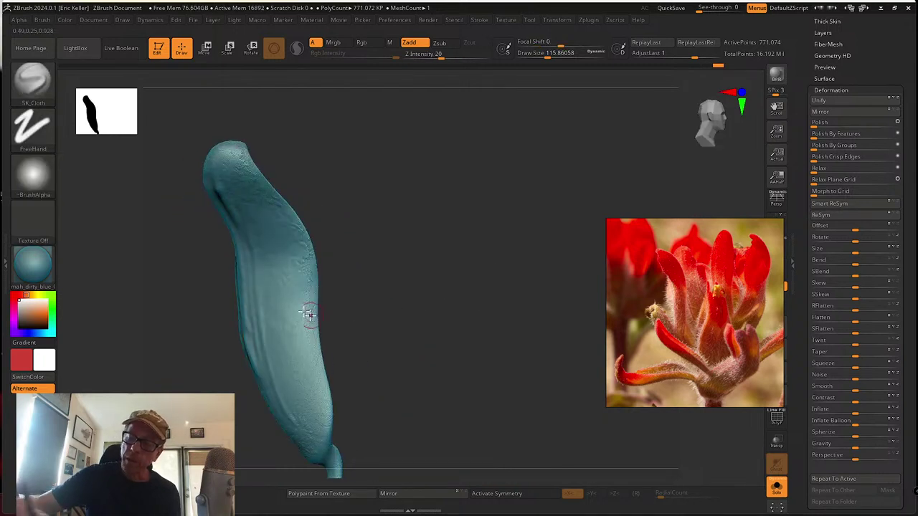
left_click_drag(373, 319, 387, 312)
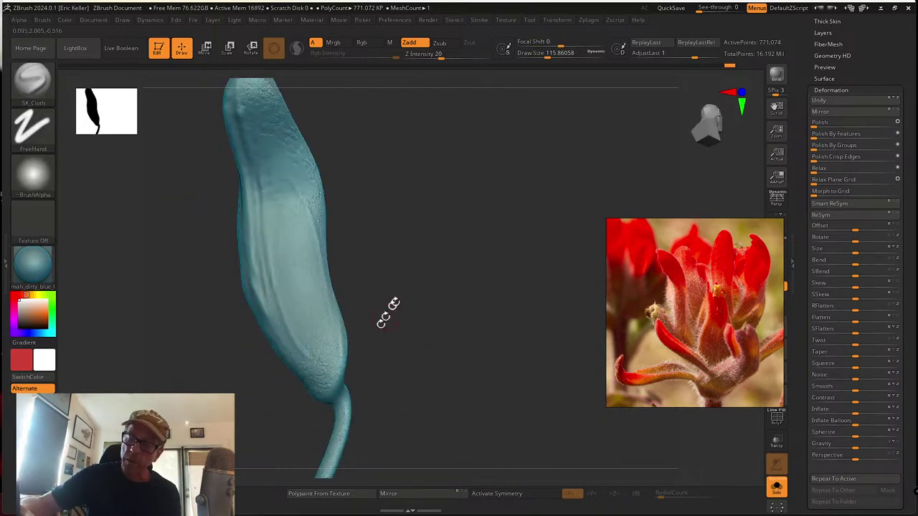
left_click_drag(334, 389, 336, 408)
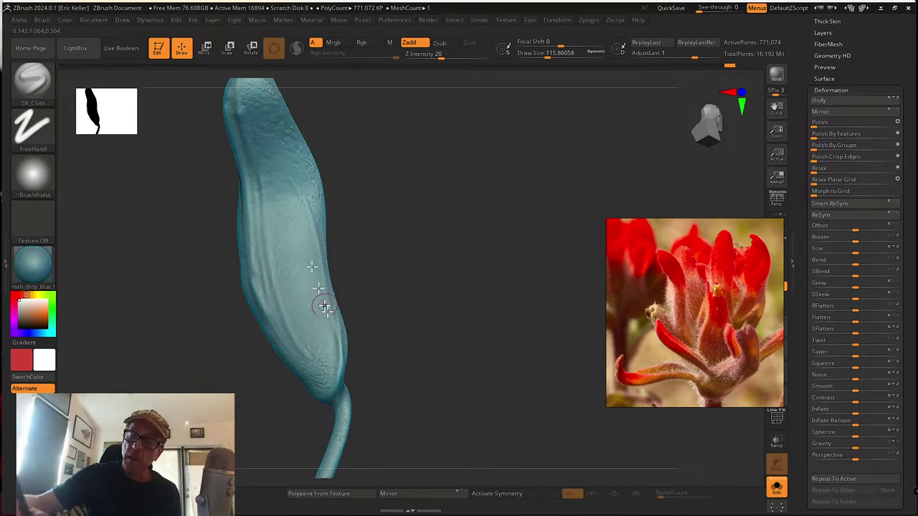
mouse_move(304, 139)
left_mouse_down()
mouse_move(322, 225)
mouse_move(287, 176)
mouse_move(343, 297)
left_mouse_up()
left_click_drag(315, 210, 337, 340)
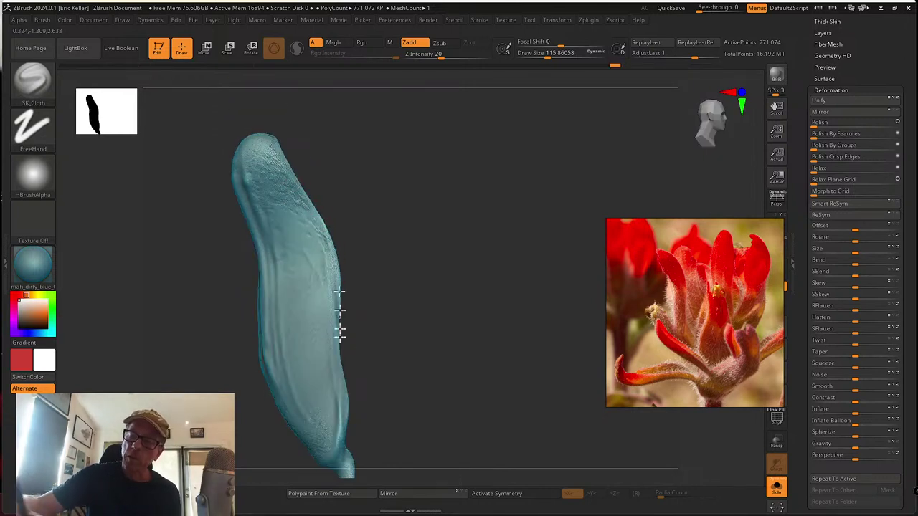
key("shift")
left_click_drag(303, 247, 317, 300, "shift")
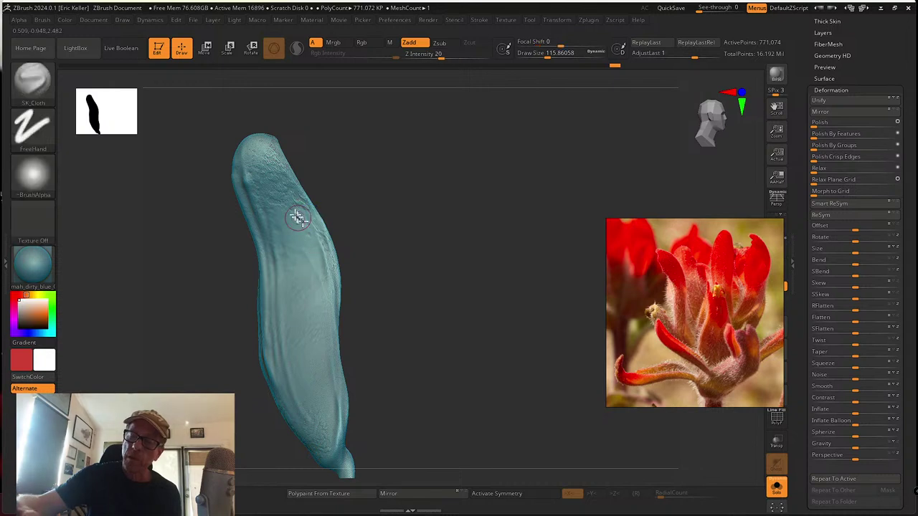
Continue the folds over the petal's narrow base and sculpt lengthwise creases down the stem
left_click_drag(361, 361, 354, 273, "alt")
left_click_drag(352, 358, 387, 275)
left_click_drag(266, 264, 293, 299)
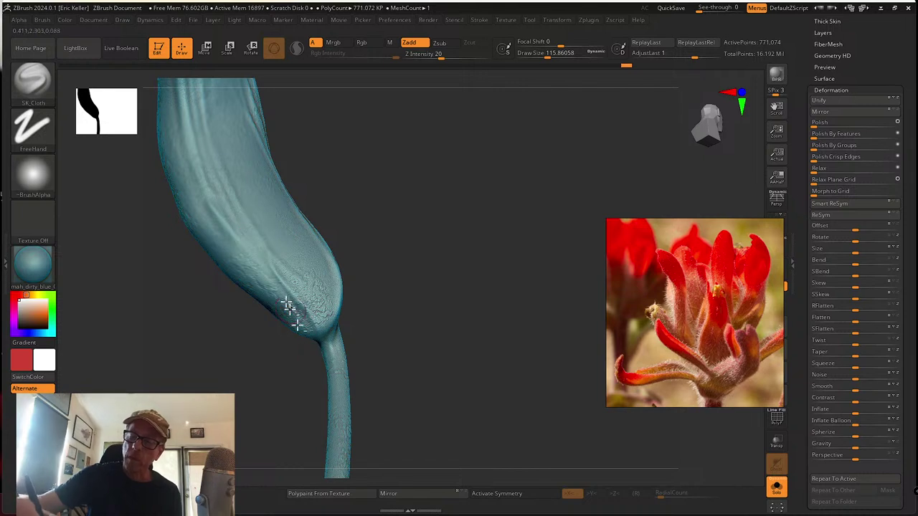
left_click_drag(362, 380, 352, 229, "alt")
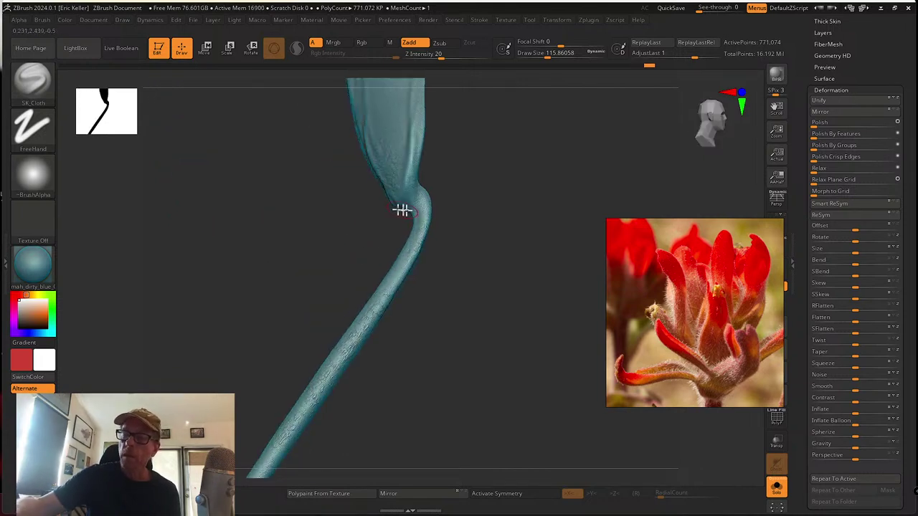
left_click_drag(440, 203, 375, 305)
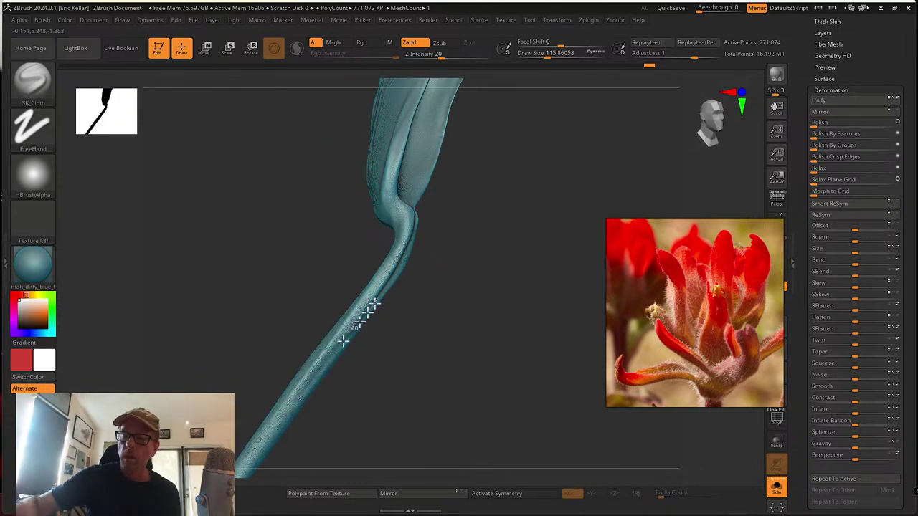
left_click_drag(319, 361, 384, 337)
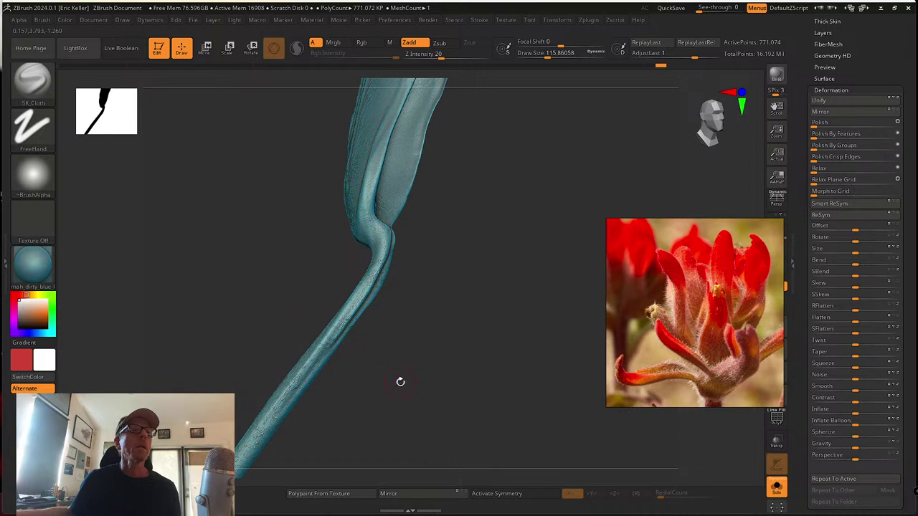
Sculpt long folds inside the petal's hollow, running from the tip down to where it joins the stem
left_click_drag(400, 381, 297, 371)
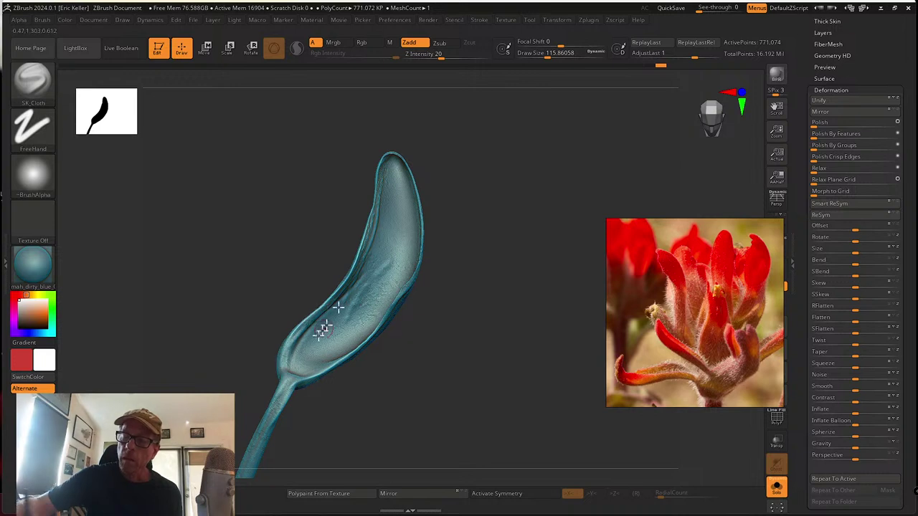
right_click_drag(324, 326, 290, 365)
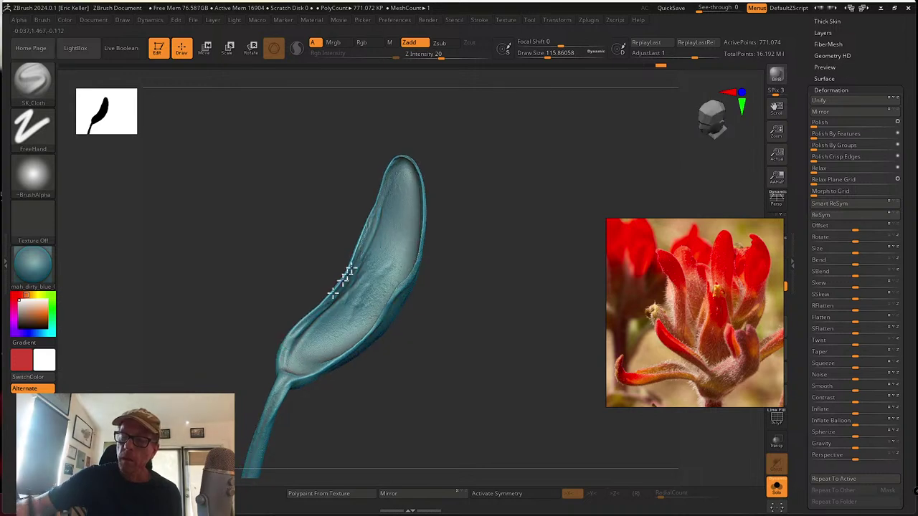
mouse_move(396, 166)
left_mouse_down()
mouse_move(365, 251)
mouse_move(375, 222)
mouse_move(315, 337)
left_mouse_up()
left_click_drag(392, 201, 311, 333)
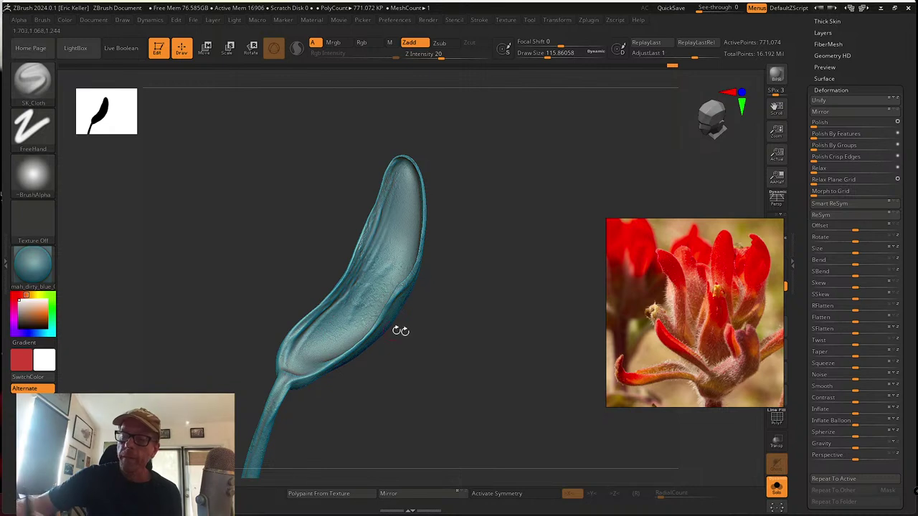
left_click_drag(399, 330, 414, 361)
left_click_drag(330, 320, 290, 375)
left_click_drag(383, 274, 295, 373)
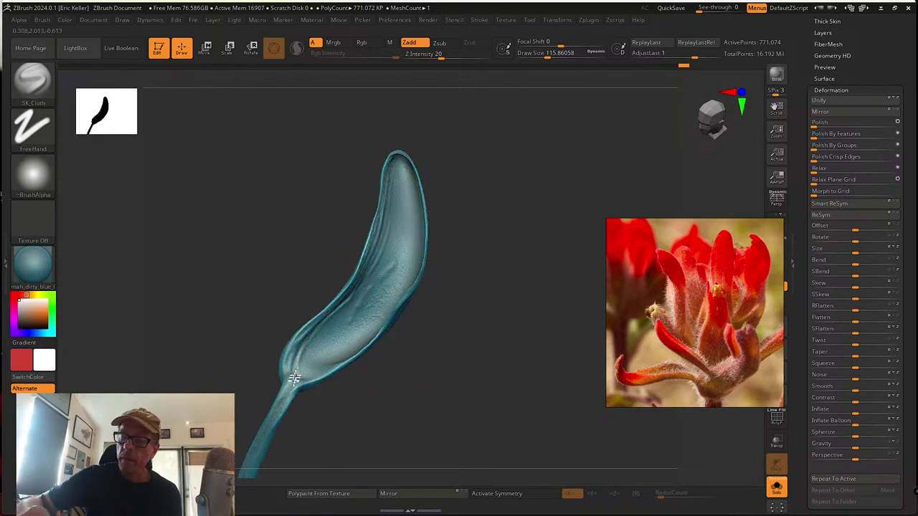
left_click_drag(398, 192, 301, 370)
left_click_drag(373, 281, 303, 368)
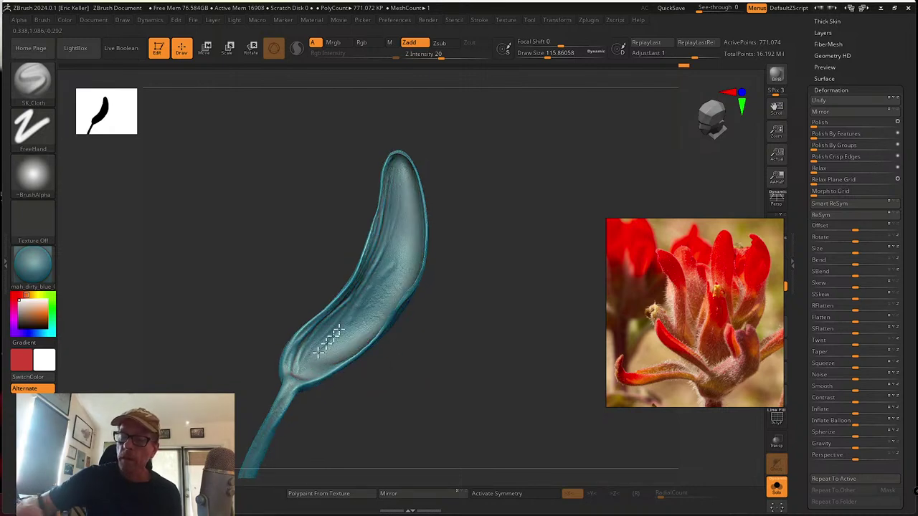
Smooth the folds on the petal's inner surface from the tip towards the base
left_click_drag(408, 182, 358, 306, "shift")
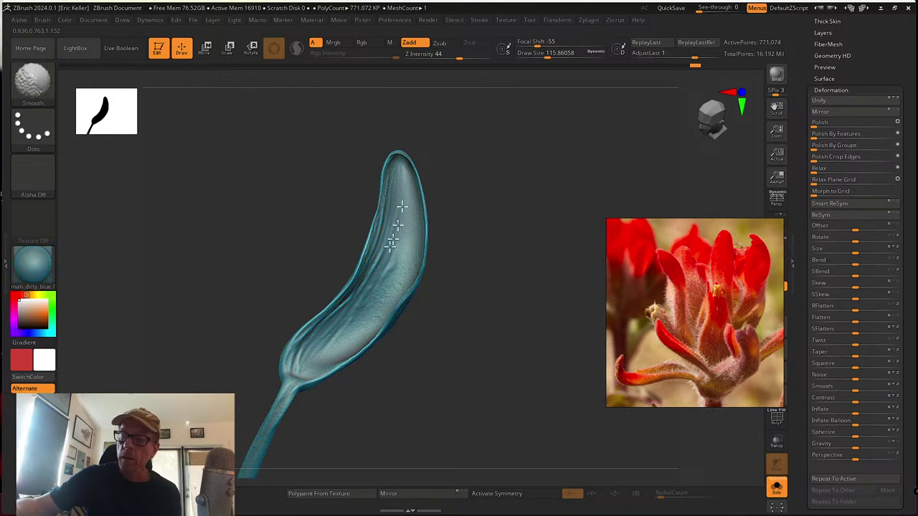
mouse_move(391, 244)
left_mouse_down("shift")
mouse_move(313, 362)
mouse_move(372, 290)
left_mouse_up("shift")
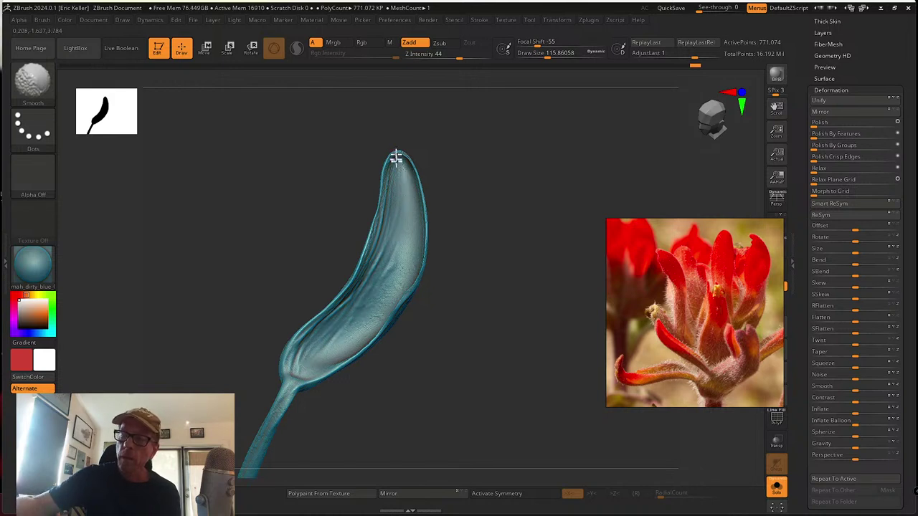
mouse_move(401, 186)
left_mouse_down("shift")
mouse_move(340, 310)
mouse_move(283, 373)
mouse_move(286, 359)
left_mouse_up("shift")
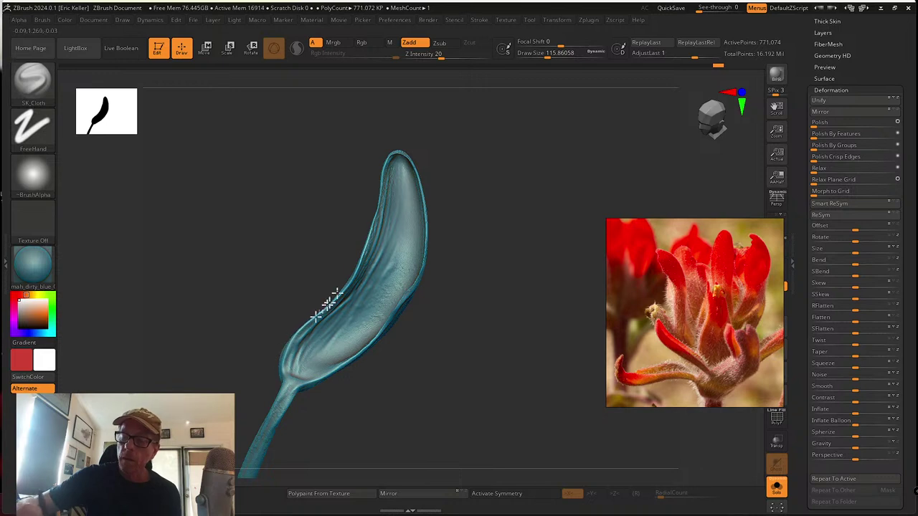
Refine the folds along both rims of the petal with SK_Cloth and soften them with the Smooth brush
right_click_drag(384, 326, 378, 171)
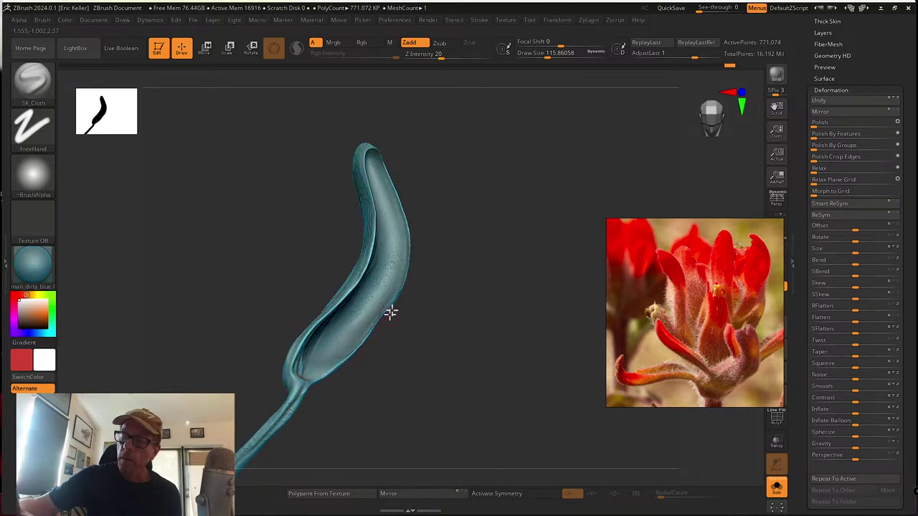
mouse_move(390, 312)
right_mouse_down()
mouse_move(432, 232)
mouse_move(383, 293)
mouse_move(416, 240)
mouse_move(457, 231)
mouse_move(449, 238)
right_mouse_up()
key("shift")
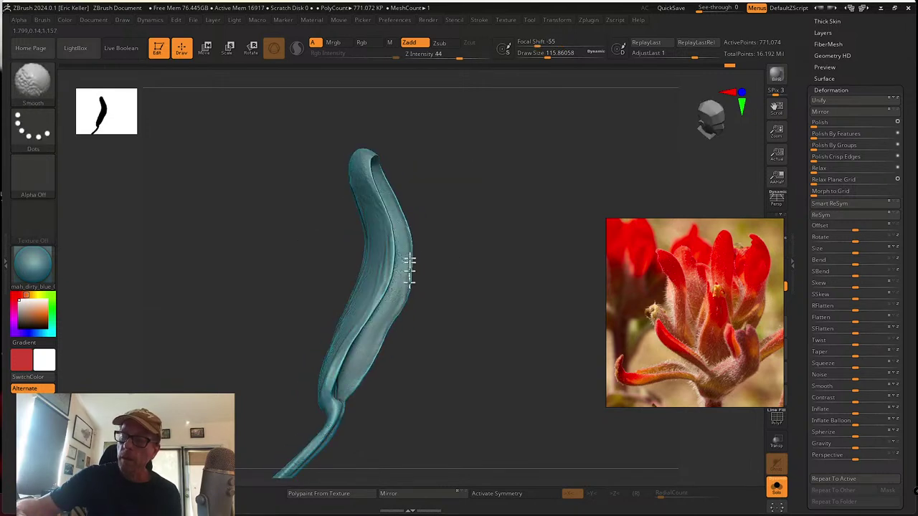
right_click_drag(408, 267, 416, 221)
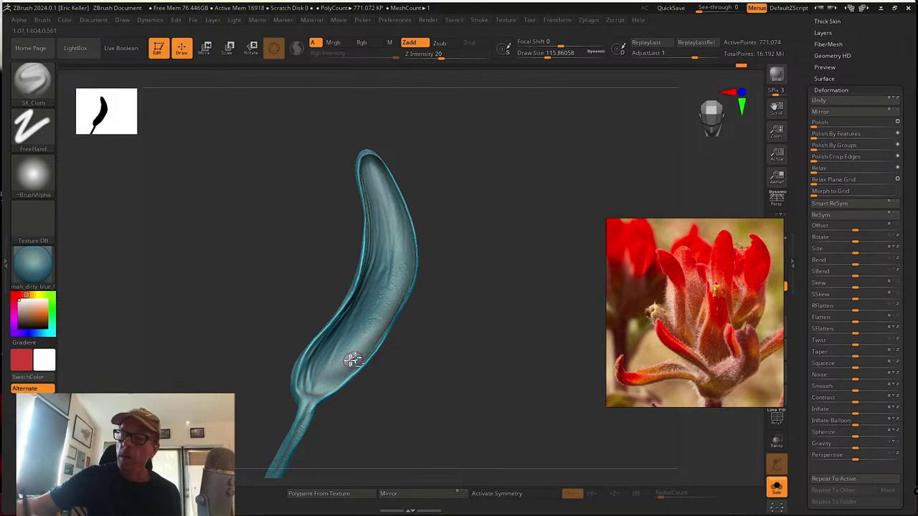
right_click_drag(394, 231, 406, 203)
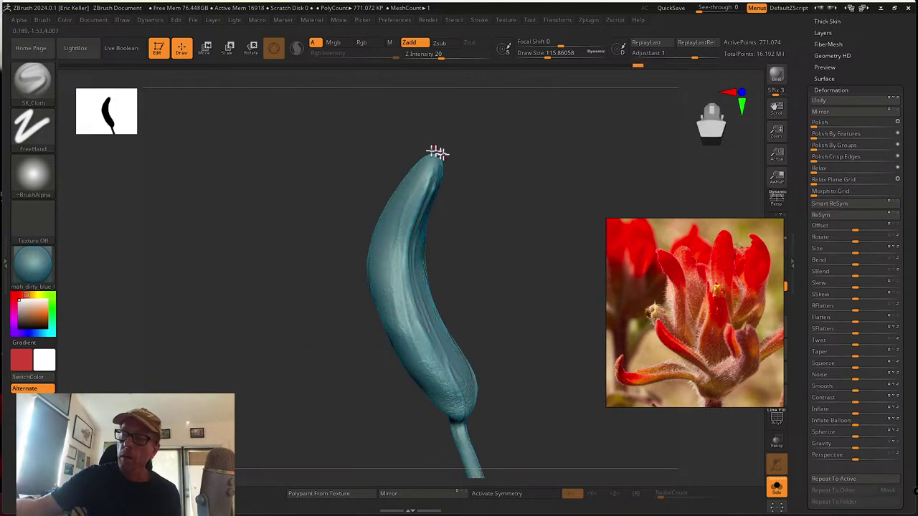
Sculpt fine lengthwise folds down the petal's back from tip to stem and smooth them
right_click_drag(438, 152, 426, 192)
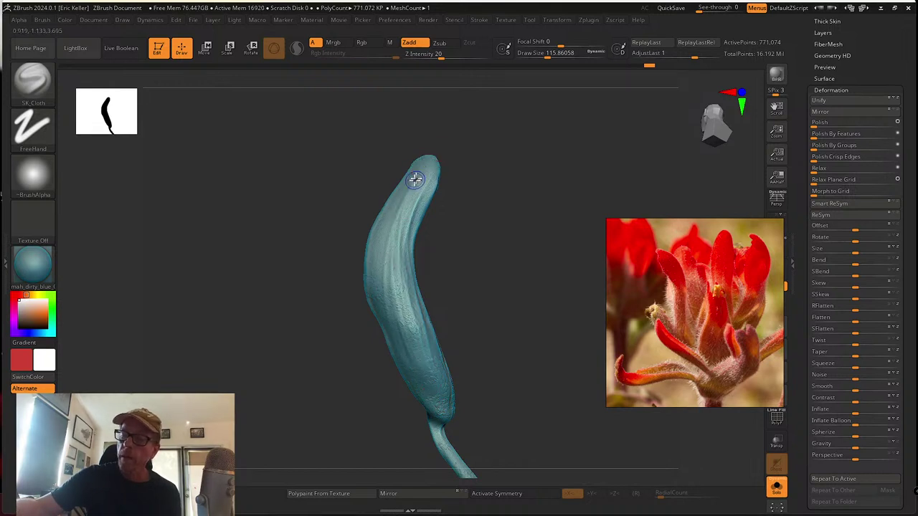
left_click_drag(416, 179, 399, 236, "shift")
right_click_drag(409, 185, 399, 186)
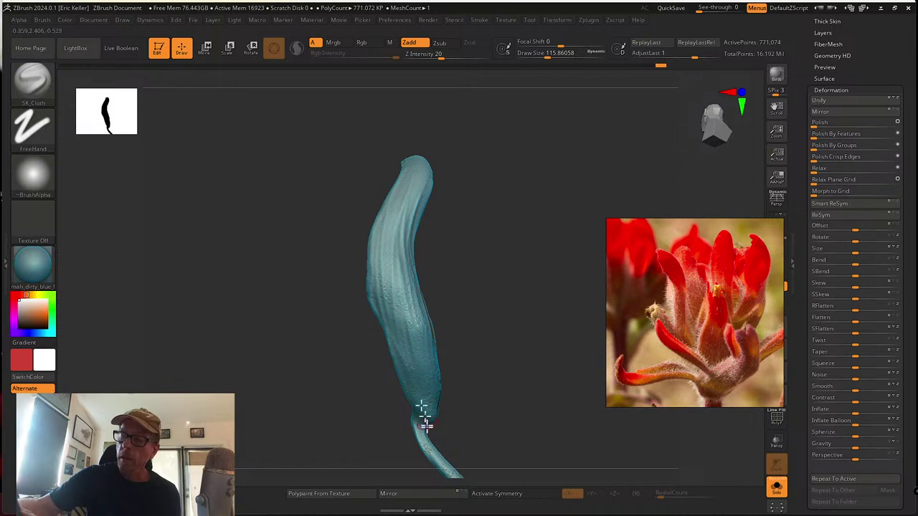
left_click_drag(385, 214, 378, 295, "shift")
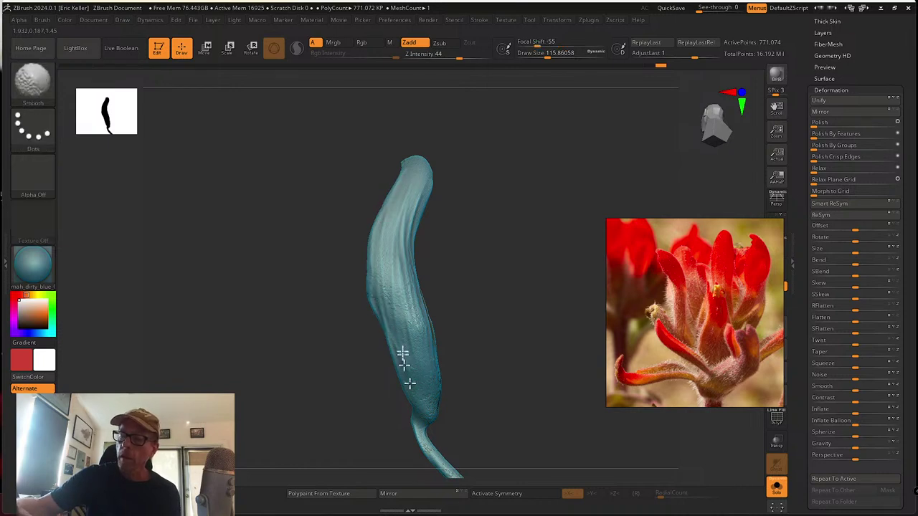
Smooth the fine folds along the petal's back from the middle down towards the stem
mouse_move(438, 394)
right_mouse_down()
mouse_move(434, 291)
mouse_move(420, 287)
right_mouse_up()
left_click_drag(386, 258, 387, 279, "shift")
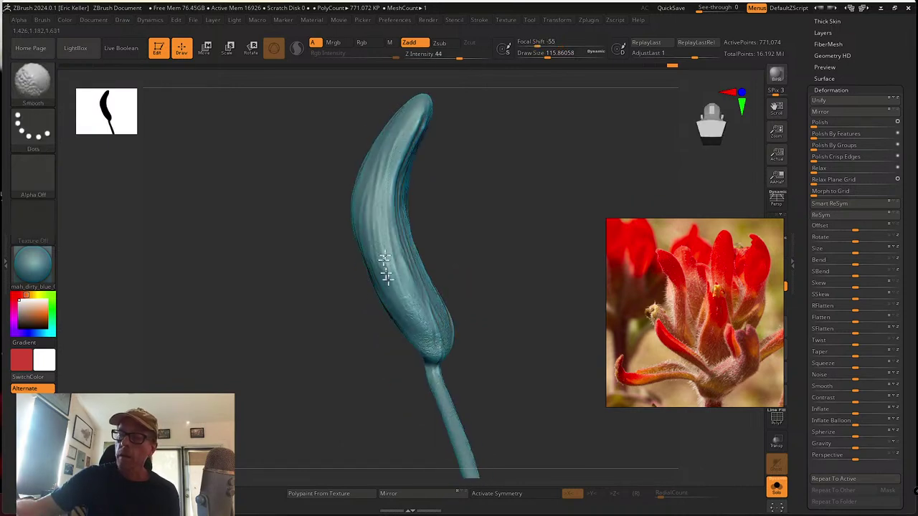
mouse_move(433, 358)
right_mouse_down()
mouse_move(396, 288)
mouse_move(416, 338)
mouse_move(389, 410)
mouse_move(420, 369)
mouse_move(378, 196)
right_mouse_up()
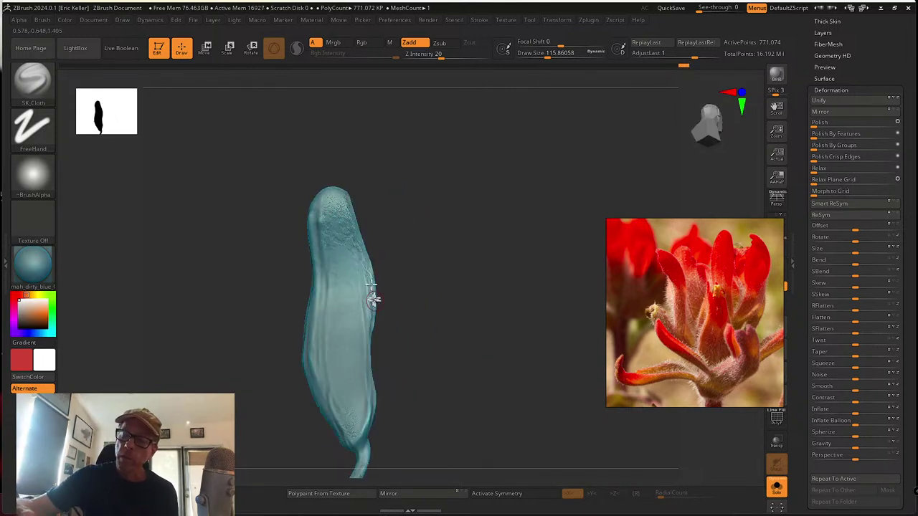
mouse_move(379, 272)
right_mouse_down("shift")
mouse_move(319, 217)
mouse_move(432, 308)
mouse_move(451, 289)
mouse_move(439, 267)
right_mouse_up("shift")
Smooth the petal's back two subdivision levels lower with the brush size set to about 202
key("s")
left_click_drag(439, 266, 447, 266)
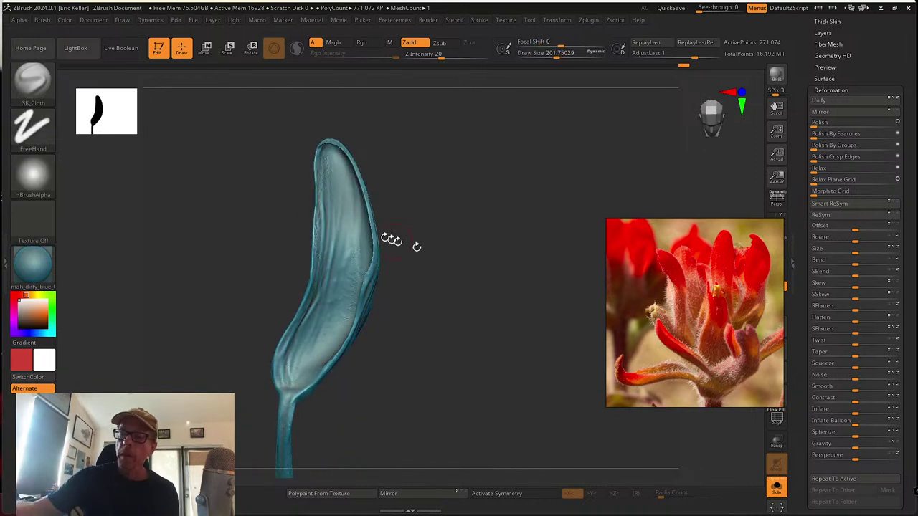
mouse_move(381, 295)
right_mouse_down()
mouse_move(498, 293)
mouse_move(487, 287)
right_mouse_up()
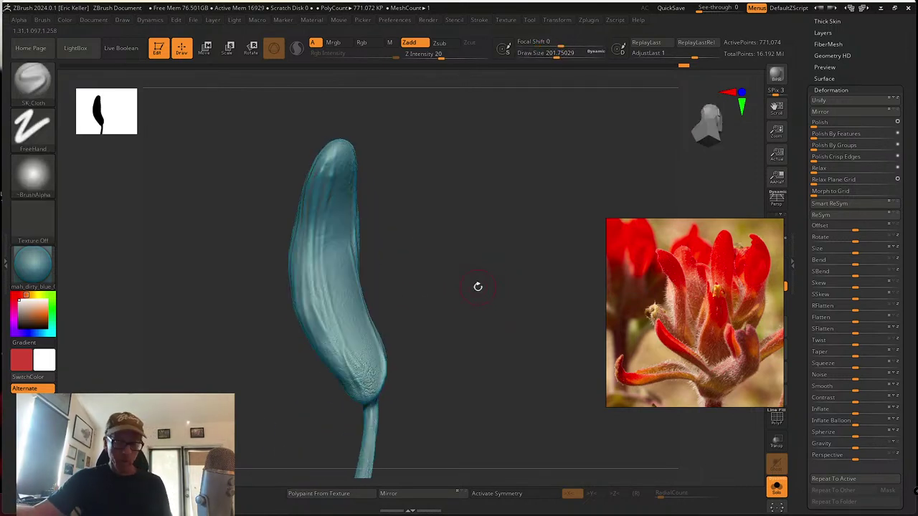
key("shift")
key("shift+d")
key("shift+d")
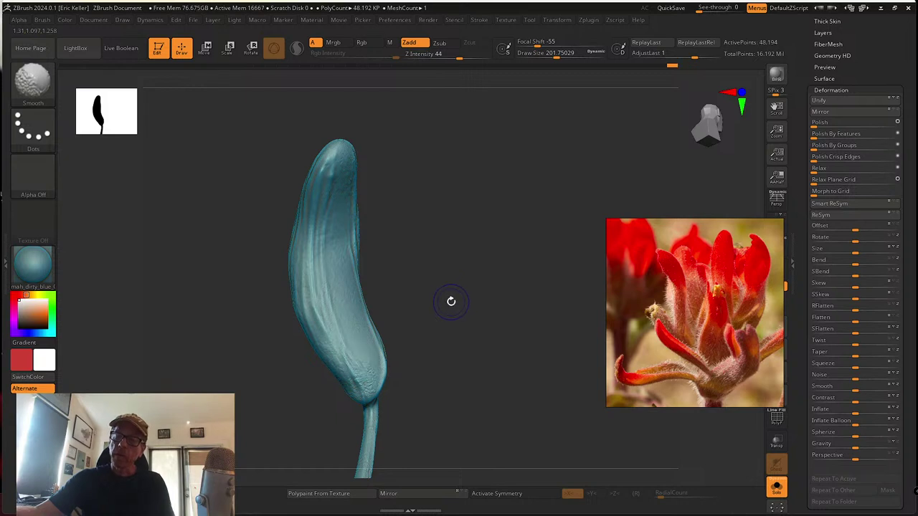
key("shift")
mouse_move(333, 179)
left_mouse_down("shift")
mouse_move(329, 358)
mouse_move(349, 381)
mouse_move(352, 161)
mouse_move(329, 154)
mouse_move(297, 229)
mouse_move(317, 310)
left_mouse_up("shift")
left_click_drag(397, 213, 397, 237)
mouse_move(310, 197)
left_mouse_down("shift")
mouse_move(295, 257)
mouse_move(330, 341)
left_mouse_up("shift")
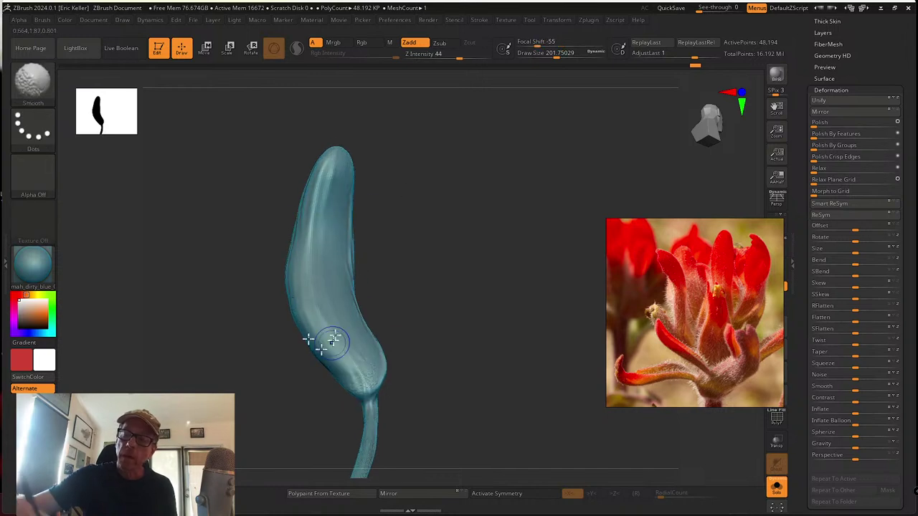
Smooth the petal's outer side and inner hollow at the low level, and return the petal to its highest subdivision level
left_click_drag(387, 268, 330, 264)
mouse_move(287, 226)
left_mouse_down("shift")
mouse_move(307, 289)
mouse_move(281, 248)
left_mouse_up("shift")
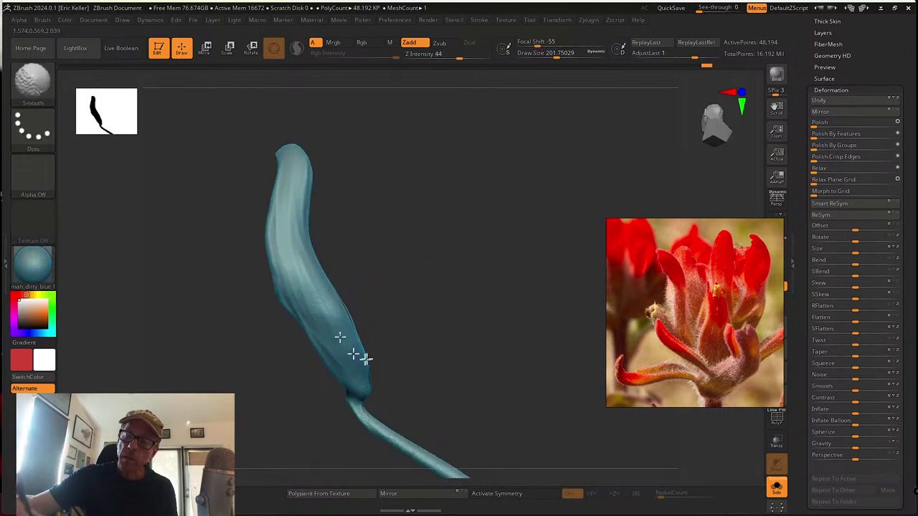
left_click_drag(358, 354, 301, 246)
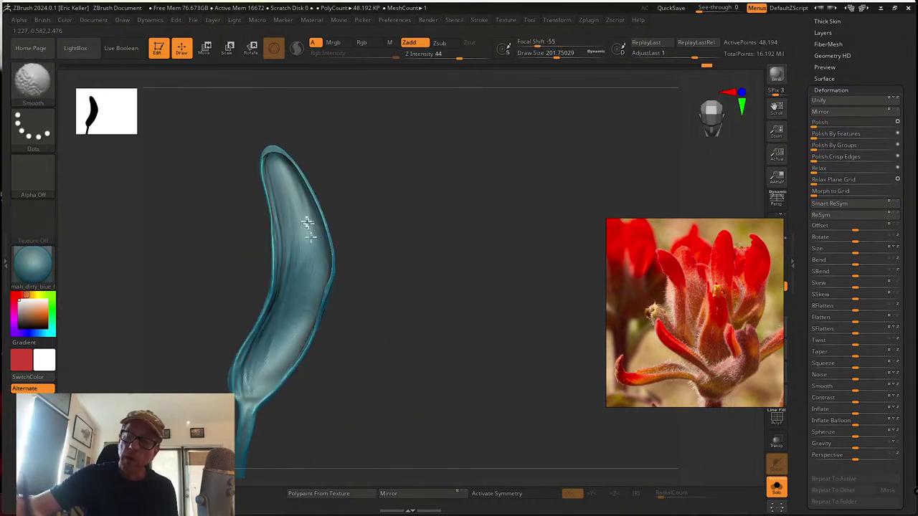
key("shift")
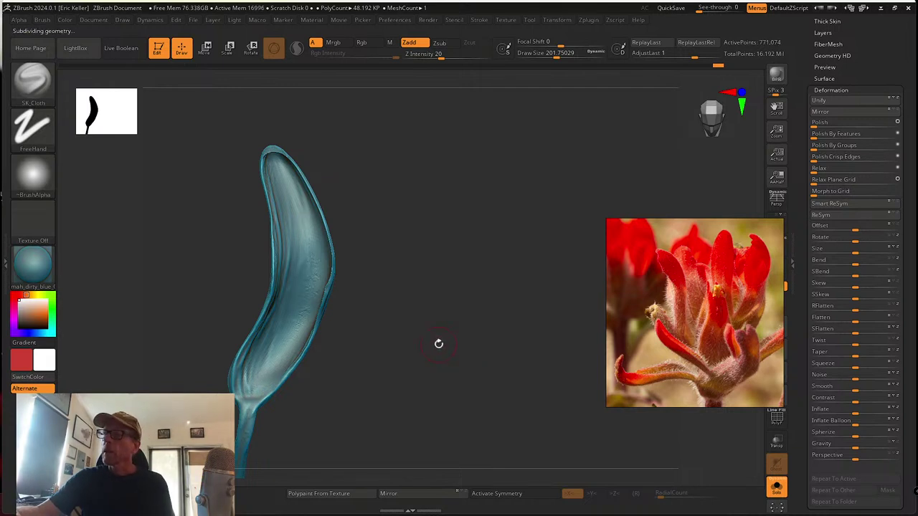
Smooth the leftover grain on the petal's back and side edges, from the tip down to the stem joint
mouse_move(442, 334)
left_mouse_down()
mouse_move(428, 324)
mouse_move(409, 327)
mouse_move(368, 299)
left_mouse_up()
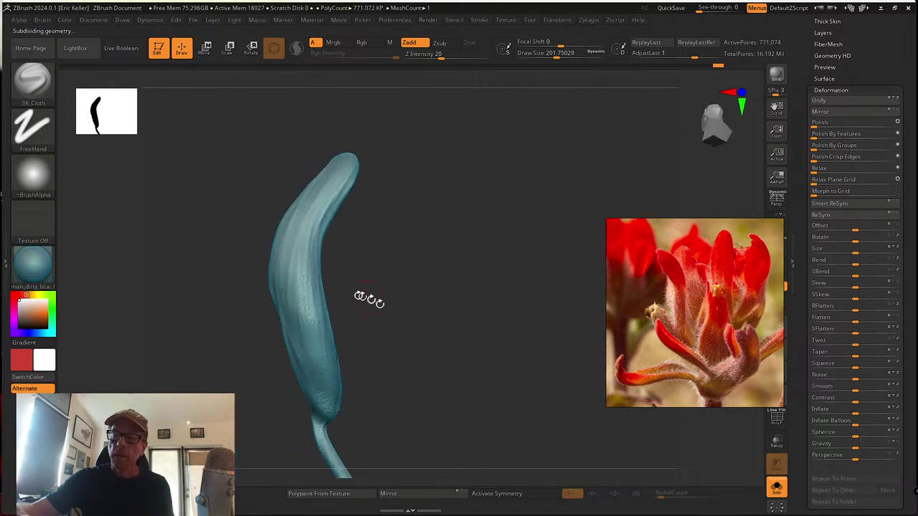
key("shift")
mouse_move(312, 332)
left_mouse_down("shift")
mouse_move(340, 175)
mouse_move(314, 232)
left_mouse_up("shift")
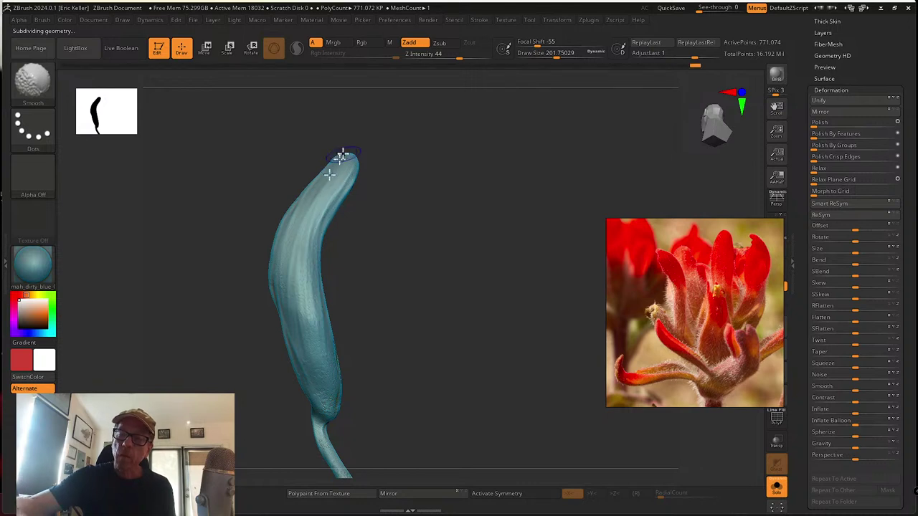
left_click_drag(329, 174, 329, 204, "shift")
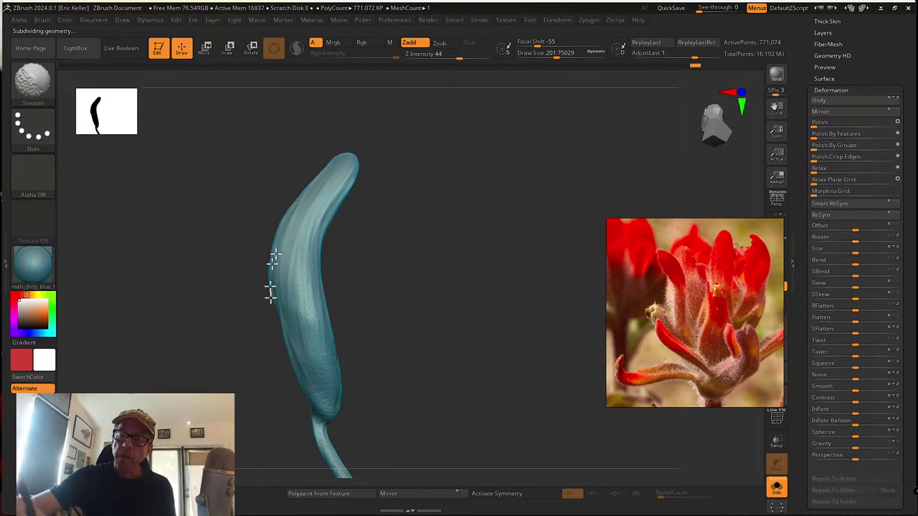
mouse_move(270, 293)
left_mouse_down("shift")
mouse_move(332, 385)
mouse_move(322, 272)
mouse_move(340, 307)
mouse_move(345, 354)
left_mouse_up("shift")
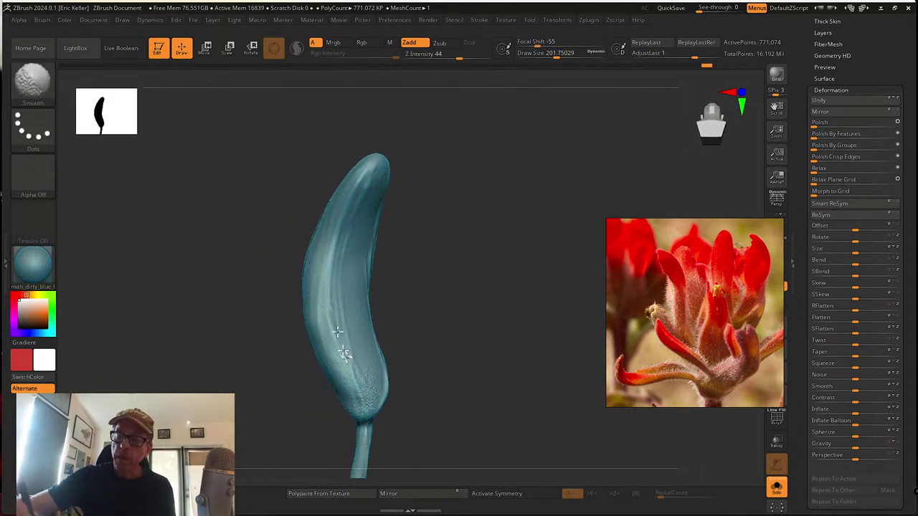
right_click_drag(357, 407, 394, 294)
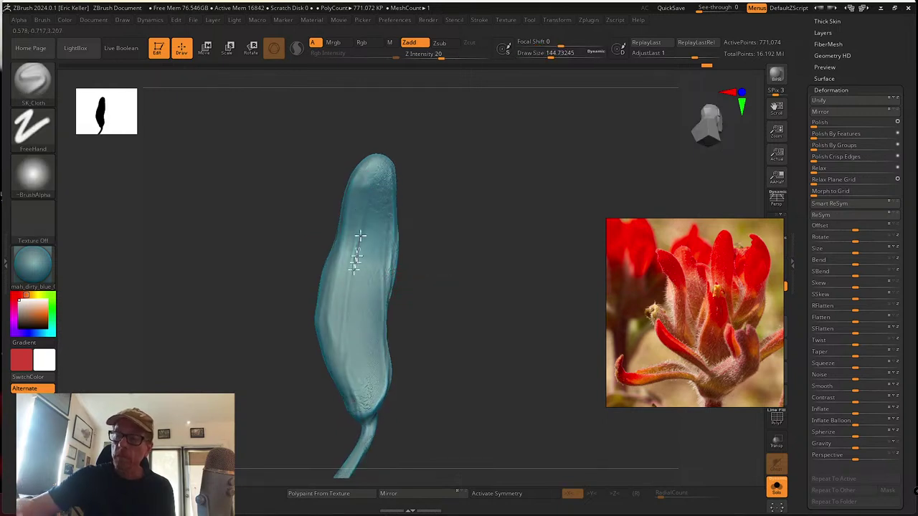
Bring back the whole flower and isolate the next upright petal with its stem
right_click_drag(363, 199, 420, 277)
key("ctrl+shift")
left_click(487, 336, "ctrl+shift")
key("ctrl+shift")
left_click(439, 280, "ctrl+shift")
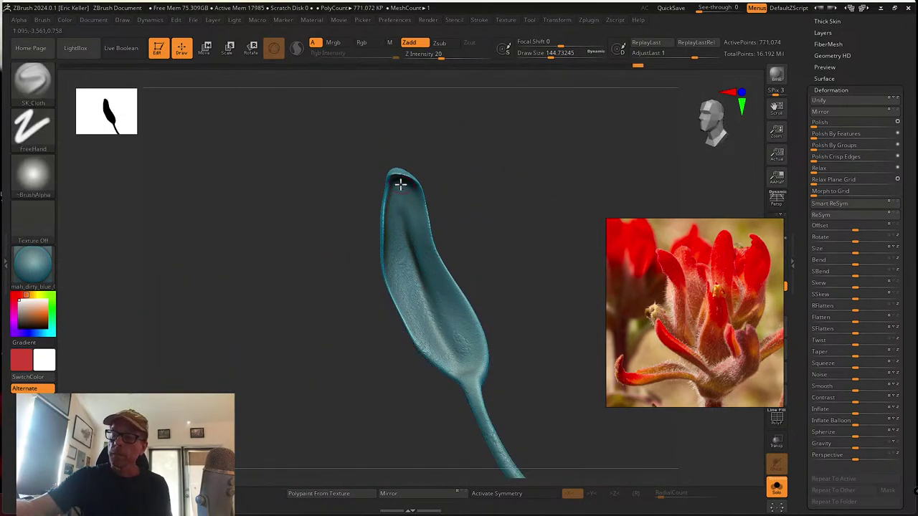
Sculpt lengthwise folds in the new petal's hollow and along its rims with SK_Cloth at a brush size of about 108
right_click_drag(440, 318, 472, 327)
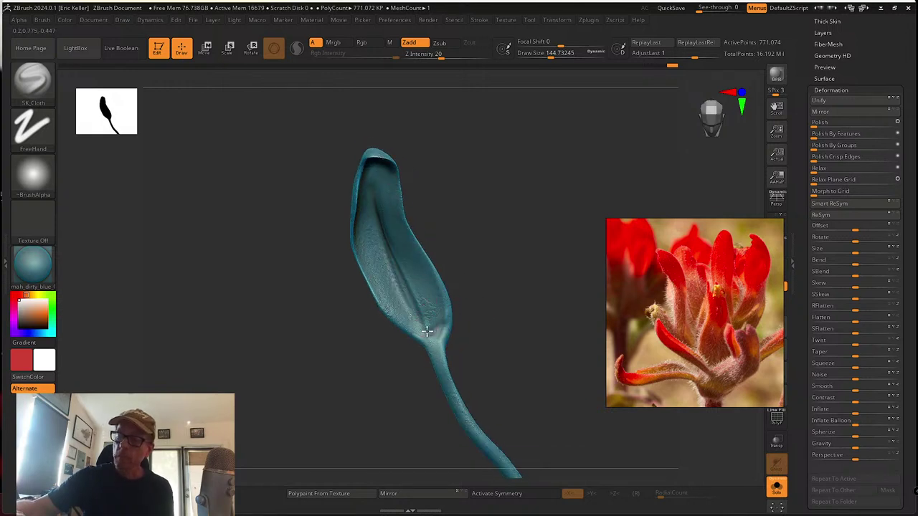
left_click_drag(428, 314, 427, 326)
key("s")
left_click_drag(474, 287, 466, 253)
left_click_drag(403, 177, 418, 236)
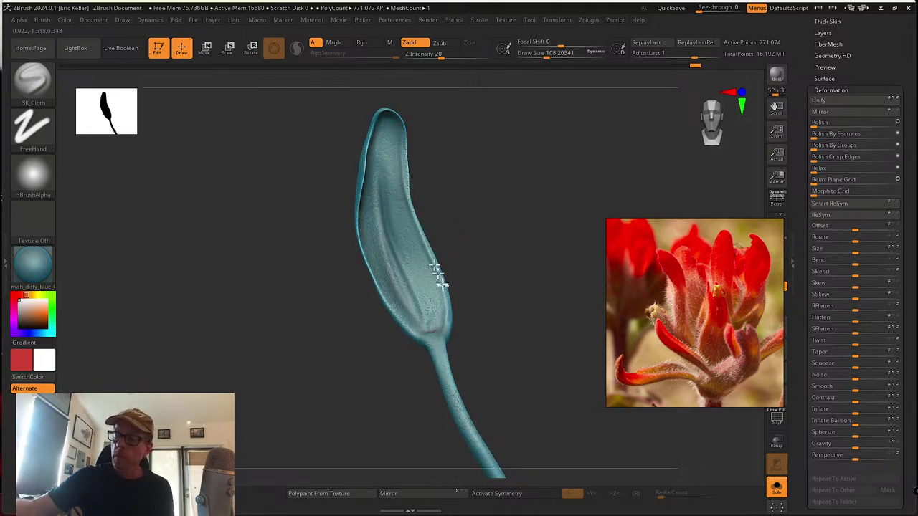
left_click_drag(469, 285, 440, 309)
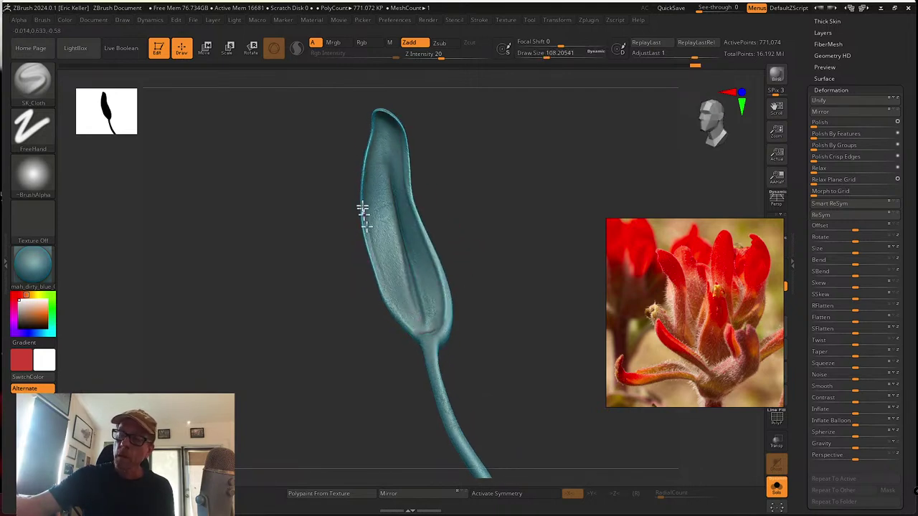
left_click_drag(448, 252, 420, 248)
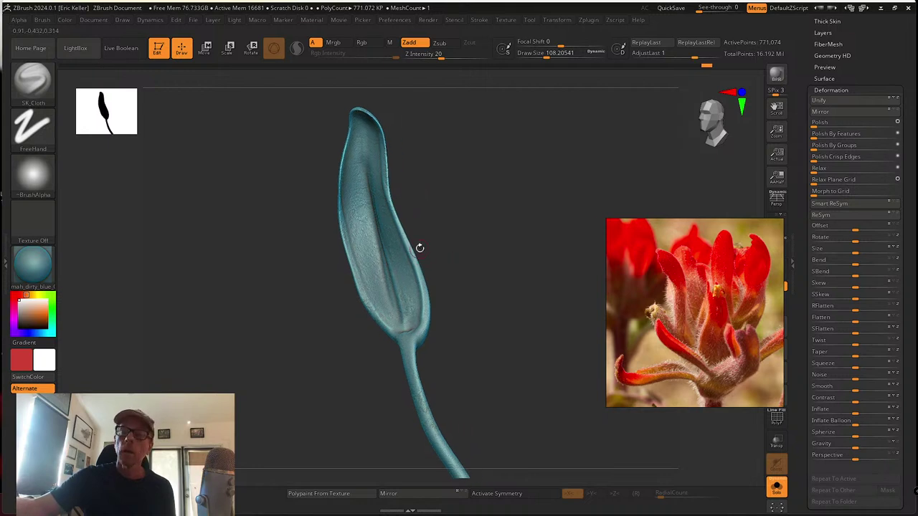
Add more long folds inside the petal's hollow from tip to base and soften them with the Smooth brush
mouse_move(341, 185)
left_mouse_down()
mouse_move(356, 273)
mouse_move(370, 273)
left_mouse_up()
mouse_move(363, 195)
left_mouse_down()
mouse_move(385, 317)
mouse_move(449, 326)
left_mouse_up()
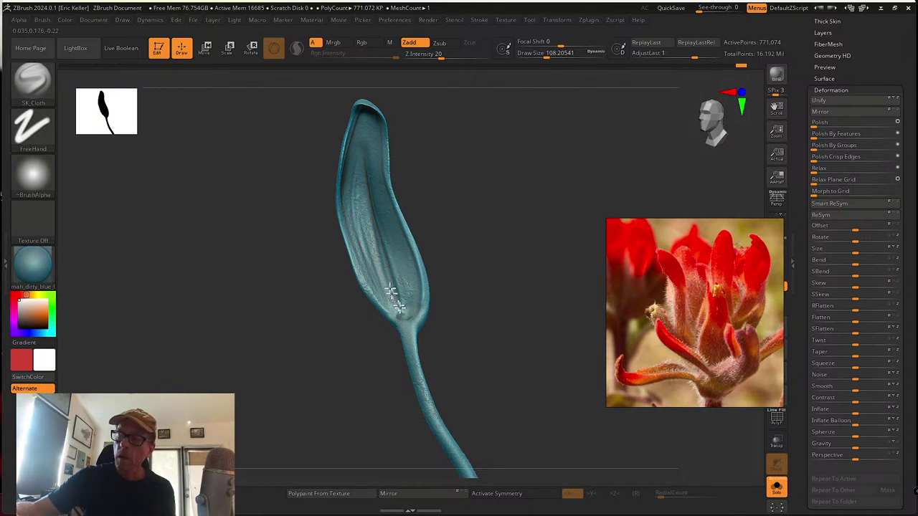
left_click_drag(437, 262, 467, 238)
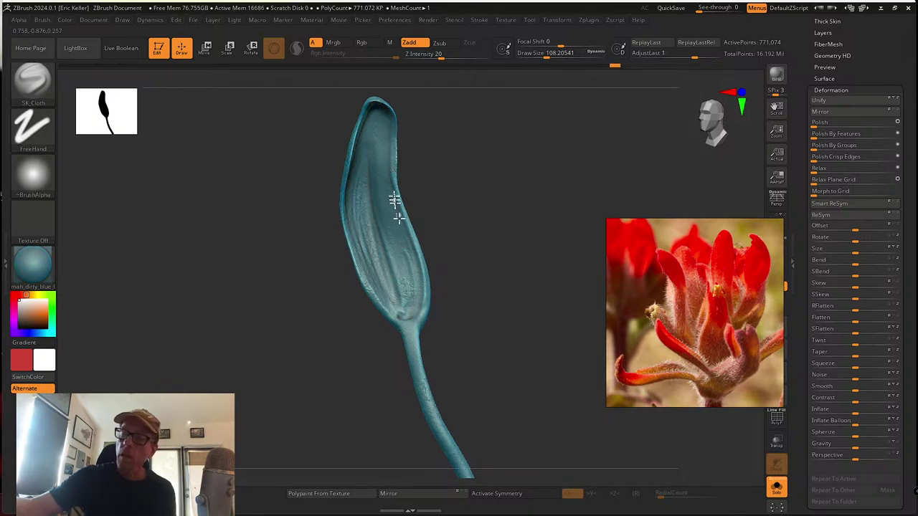
mouse_move(393, 230)
left_mouse_down("shift")
mouse_move(406, 250)
mouse_move(406, 310)
left_mouse_up("shift")
Sculpt folds where the petal's hollow narrows into the stem and continue them down the stem
left_click_drag(444, 275, 437, 325, "alt")
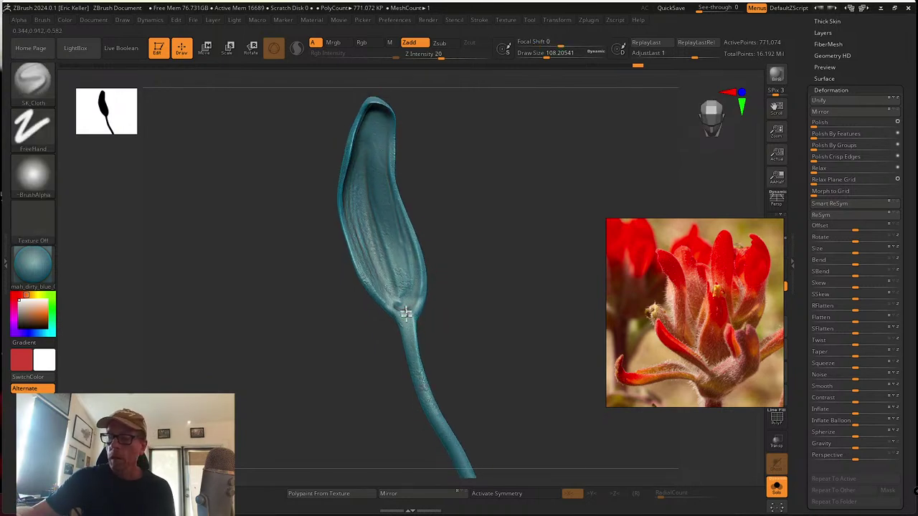
left_click_drag(443, 361, 400, 313)
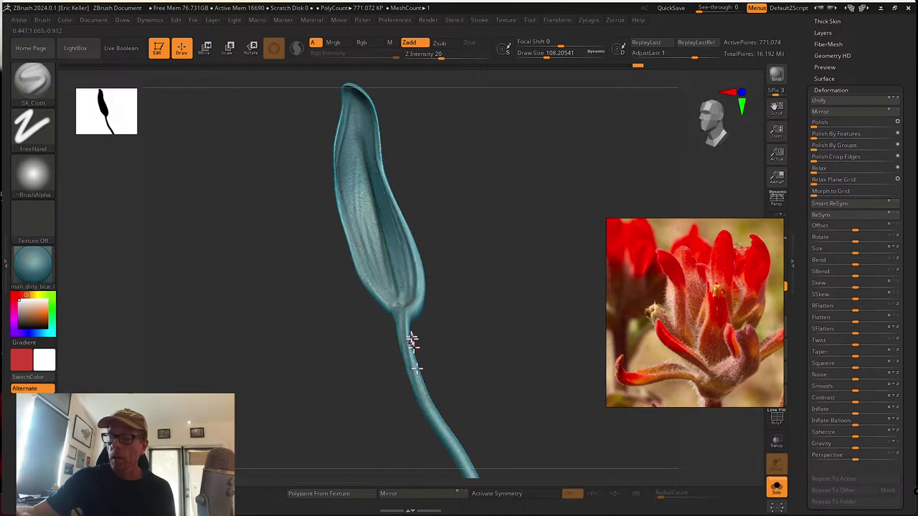
mouse_move(459, 368)
left_mouse_down()
mouse_move(414, 304)
mouse_move(414, 266)
mouse_move(408, 383)
left_mouse_up()
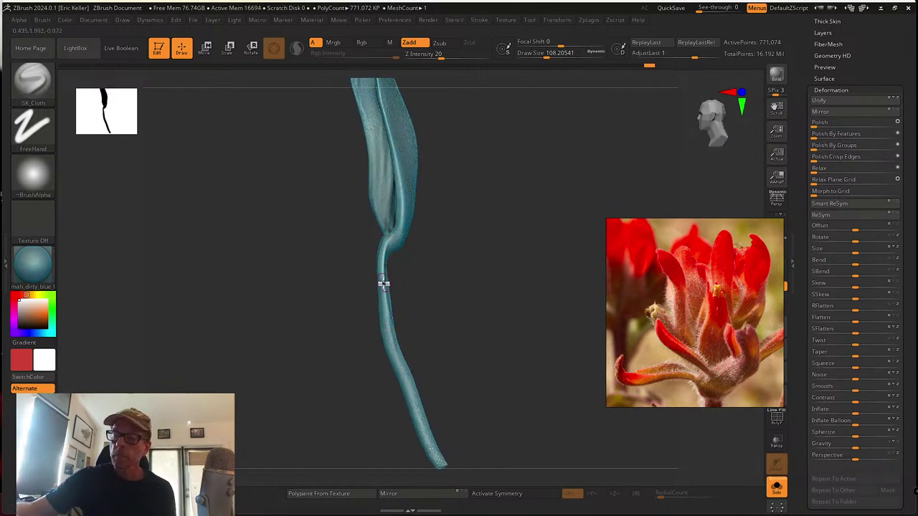
left_click_drag(382, 283, 406, 393)
Sculpt long folds down the petal's sides and back from the tip to the stem
left_click_drag(453, 198, 426, 328)
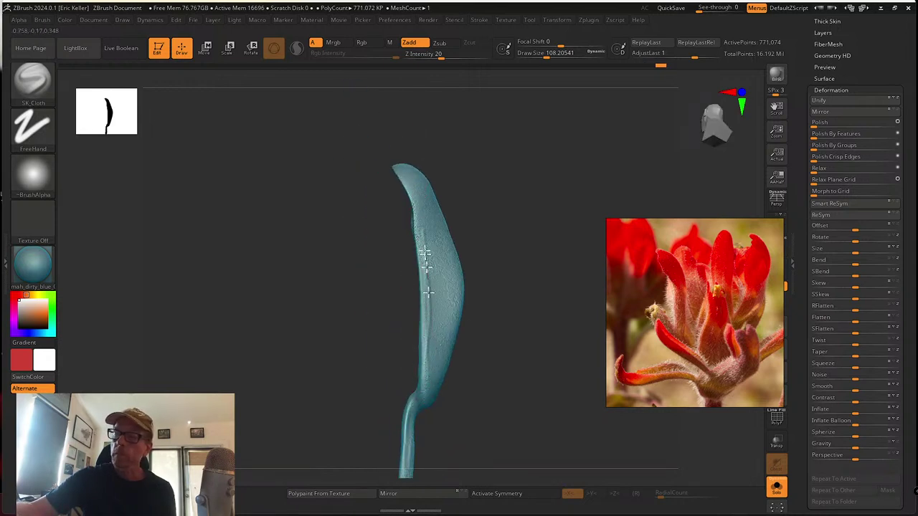
left_click_drag(471, 272, 432, 177)
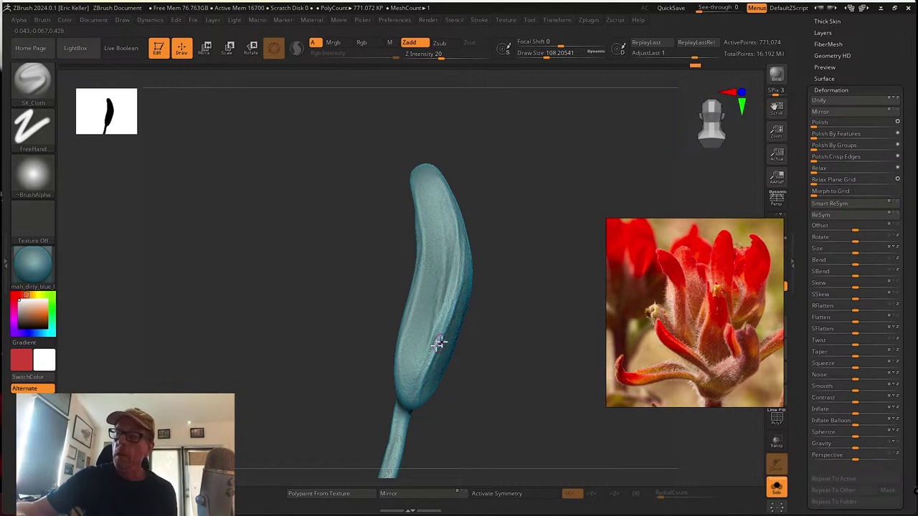
left_click_drag(500, 348, 438, 363)
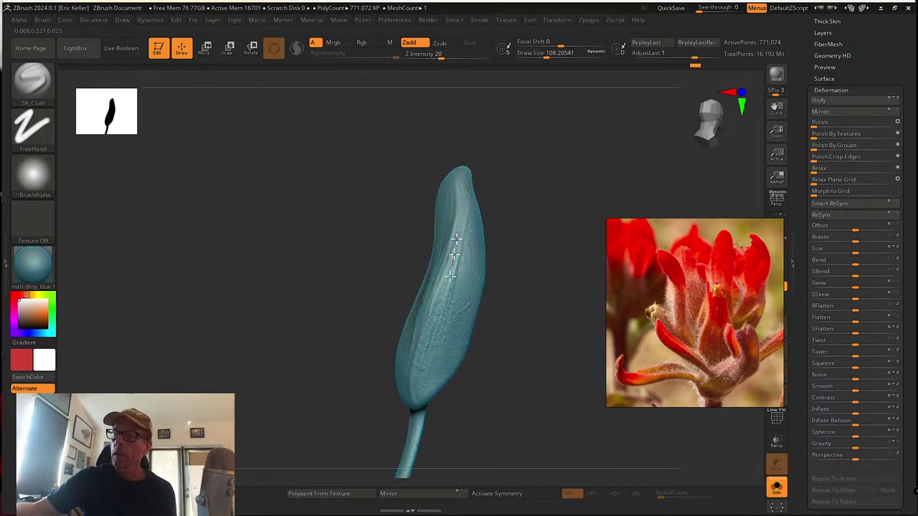
left_click_drag(423, 397, 478, 240)
left_click_drag(488, 200, 505, 215)
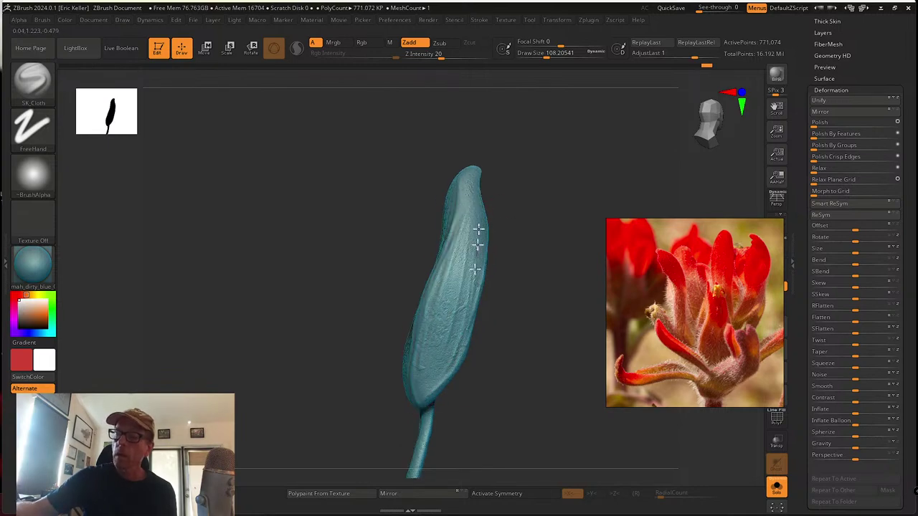
right_click_drag(477, 244, 475, 279)
Show the whole flower again and switch its material to SkinShade4
key("ctrl+shift")
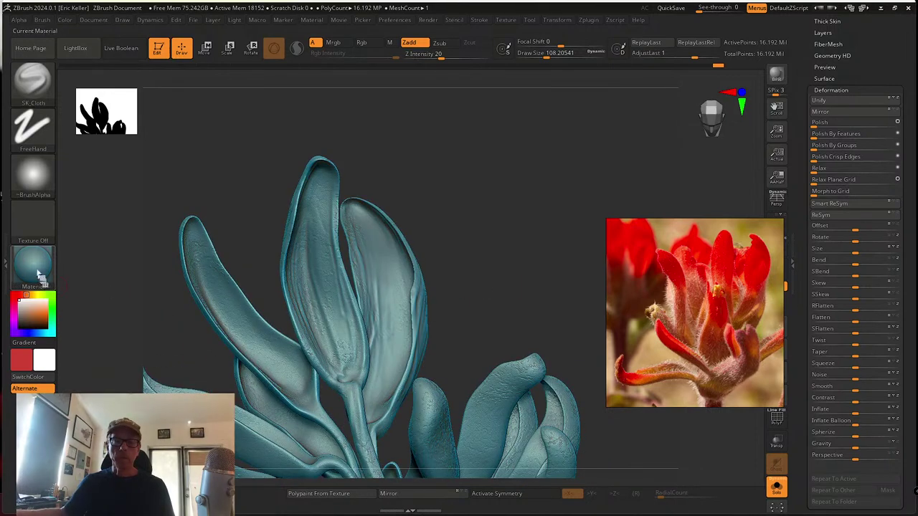
left_click(40, 275)
left_click(280, 211)
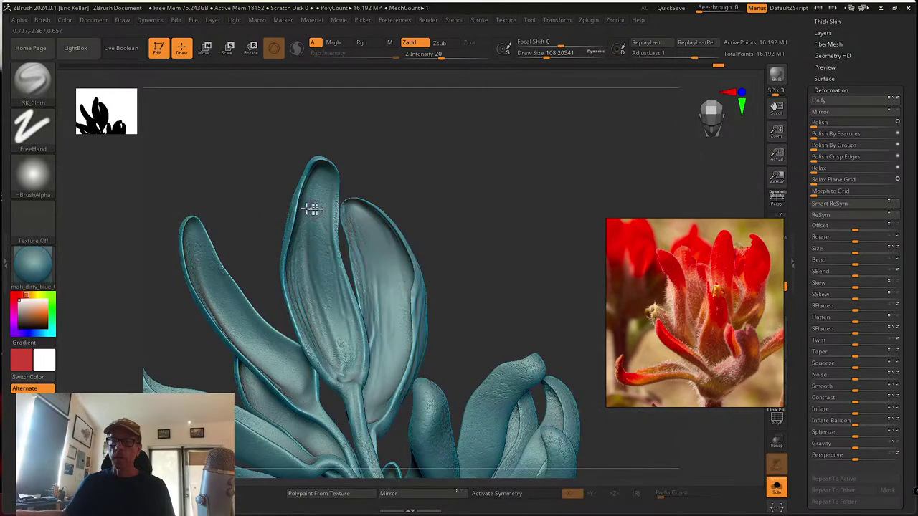
left_click(33, 266)
left_click(273, 195)
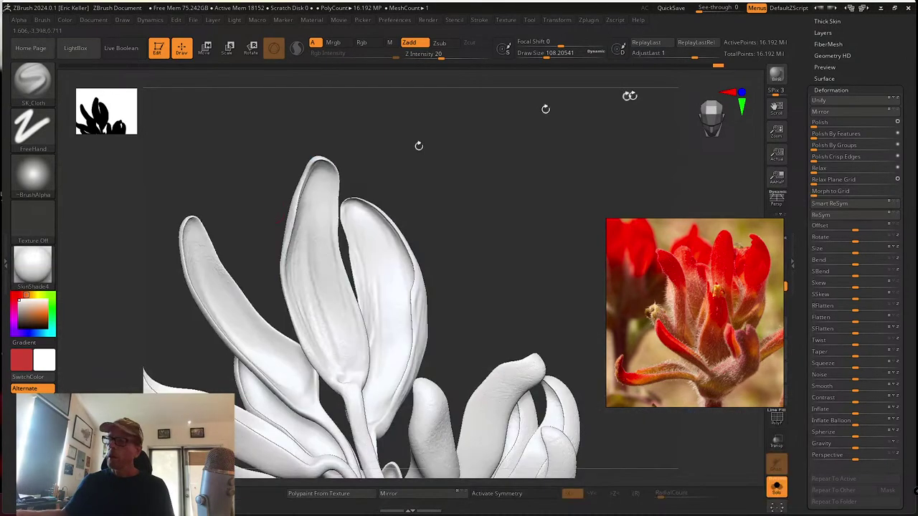
Turn on the flower subtool's polypaint and save the tool as flower_005
left_click_drag(806, 22, 807, 121)
left_click(830, 63)
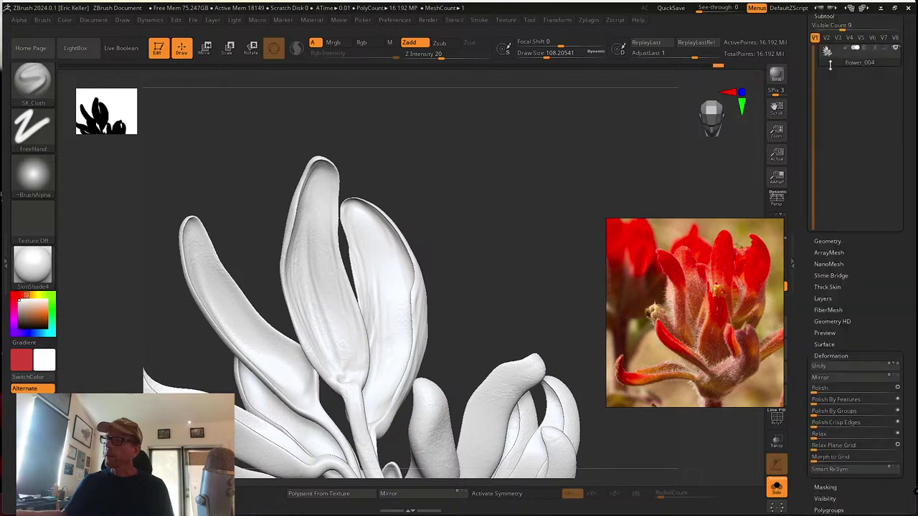
left_click(827, 54)
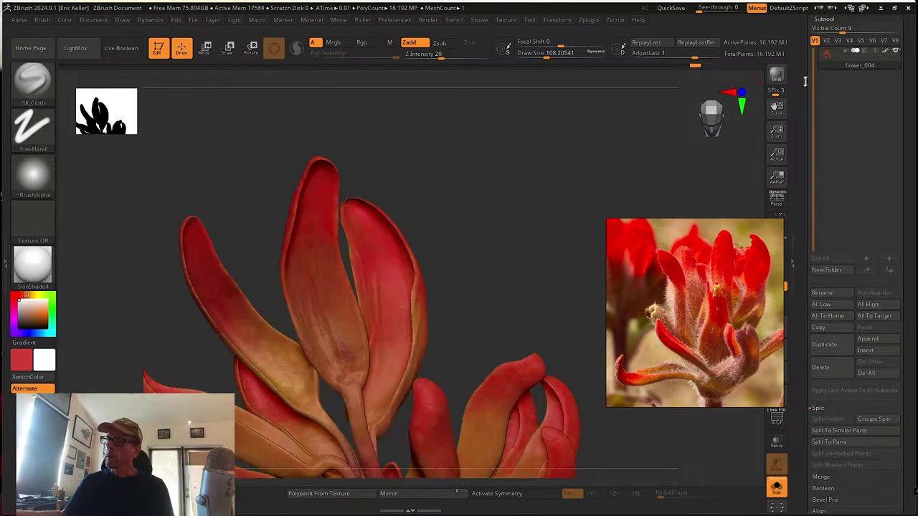
left_click_drag(805, 82, 805, 298)
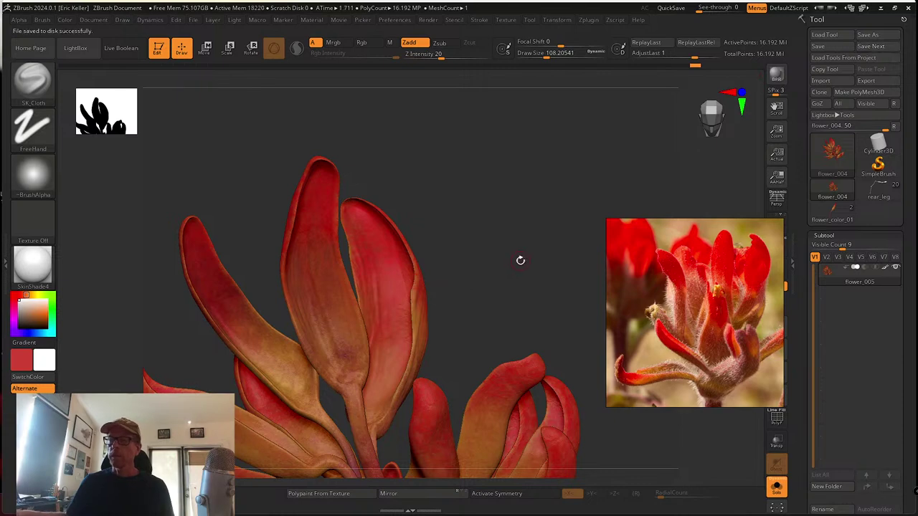
left_click_drag(520, 262, 535, 93, "alt")
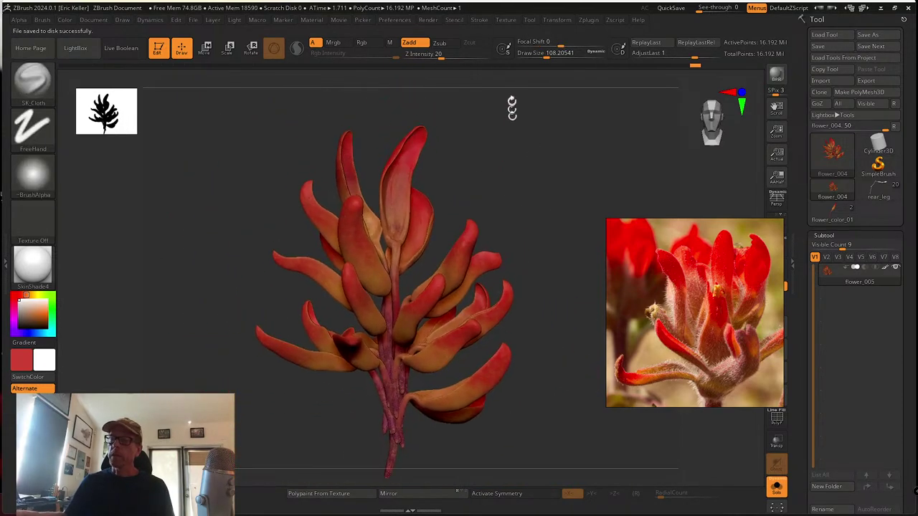
Start importing a texture image and browse to the Library > Textures > HDRI folder on the Photinus (D:) drive
left_click(509, 20)
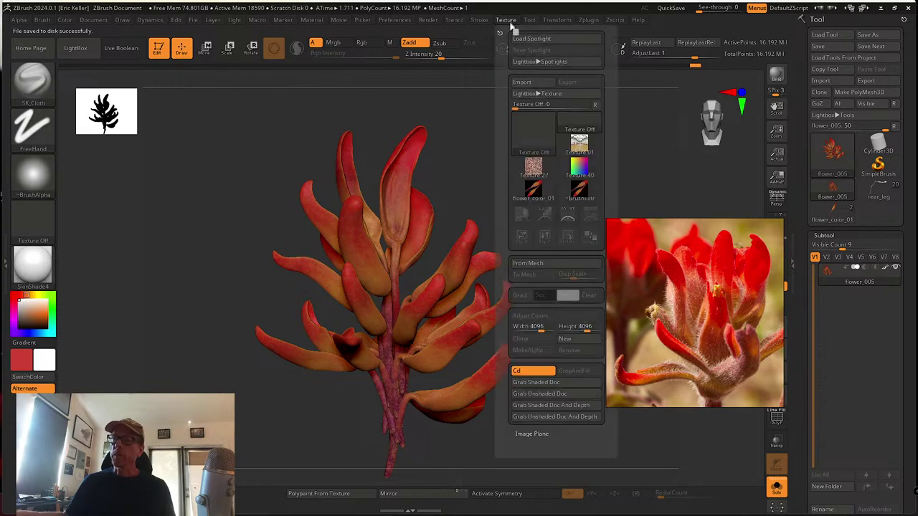
left_click(534, 82)
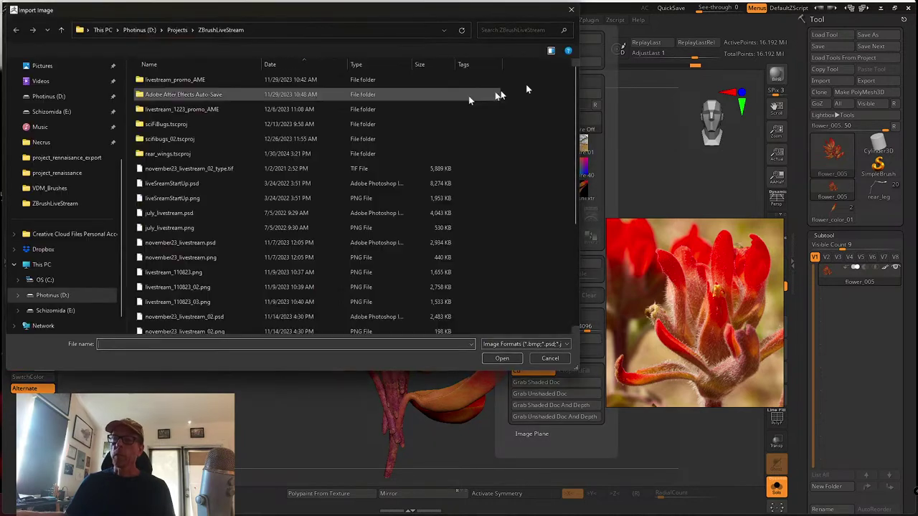
left_click(143, 30)
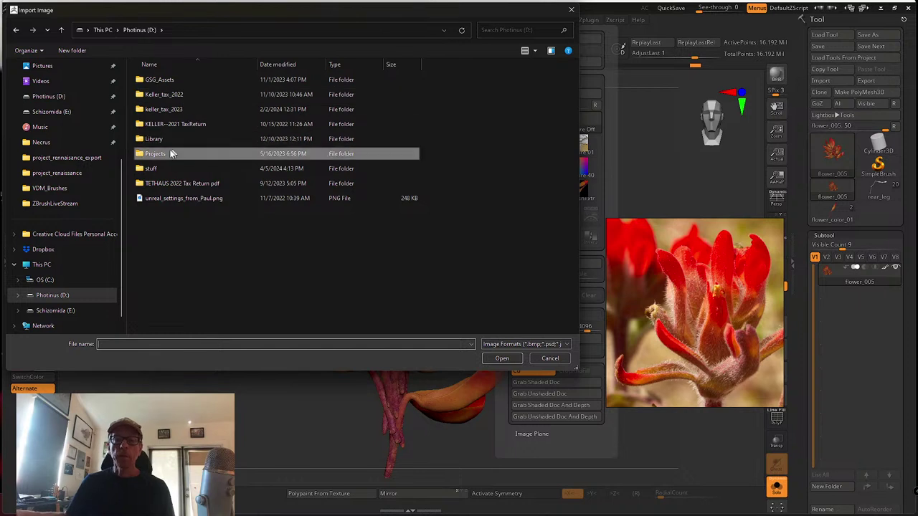
double_click(171, 139)
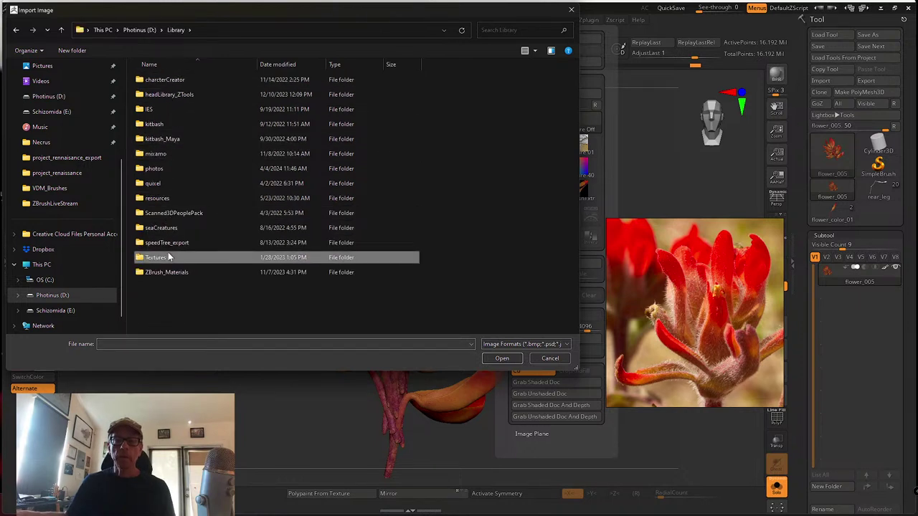
double_click(168, 257)
double_click(168, 80)
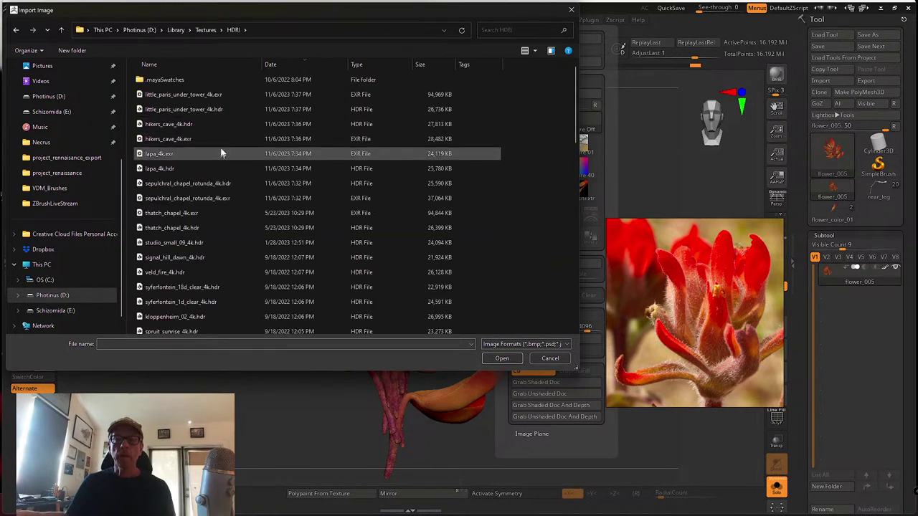
Import the spruit_sunrise_4k.hdr image and make it the current texture
left_click(188, 109)
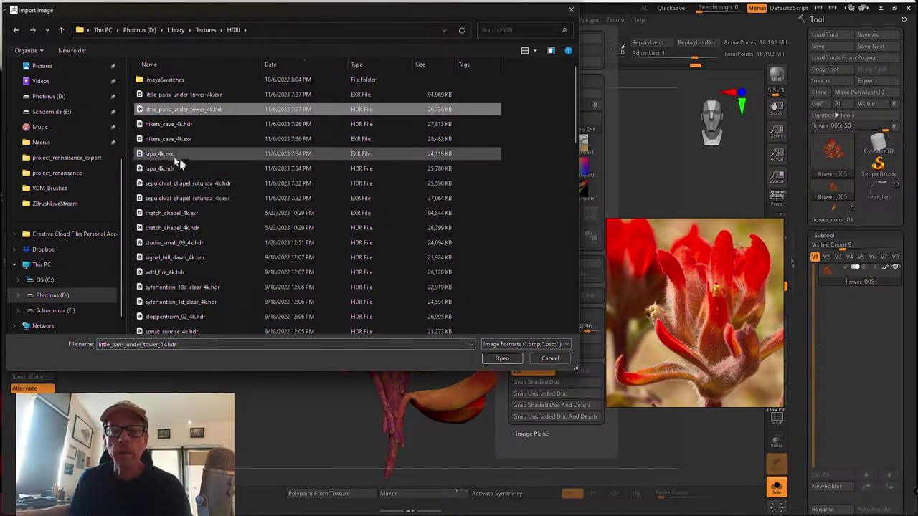
scroll(190, 266, "down", 1)
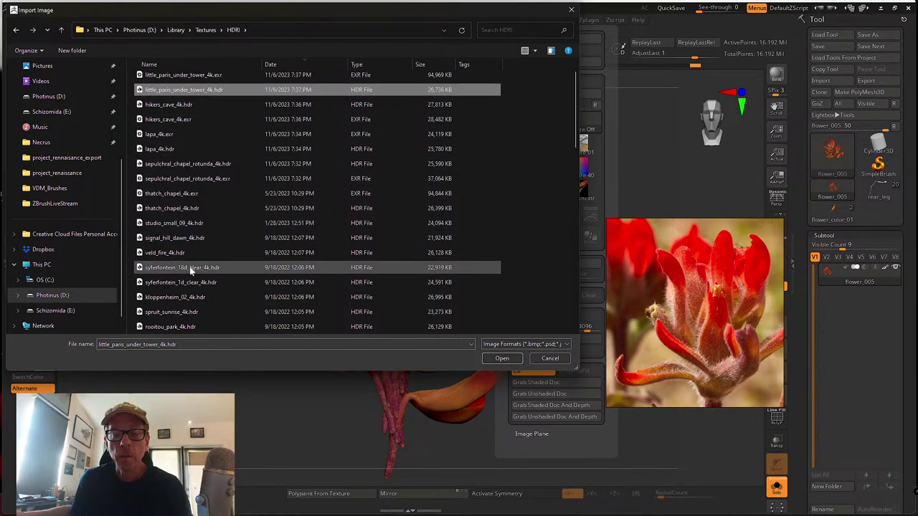
scroll(190, 269, "down", 2)
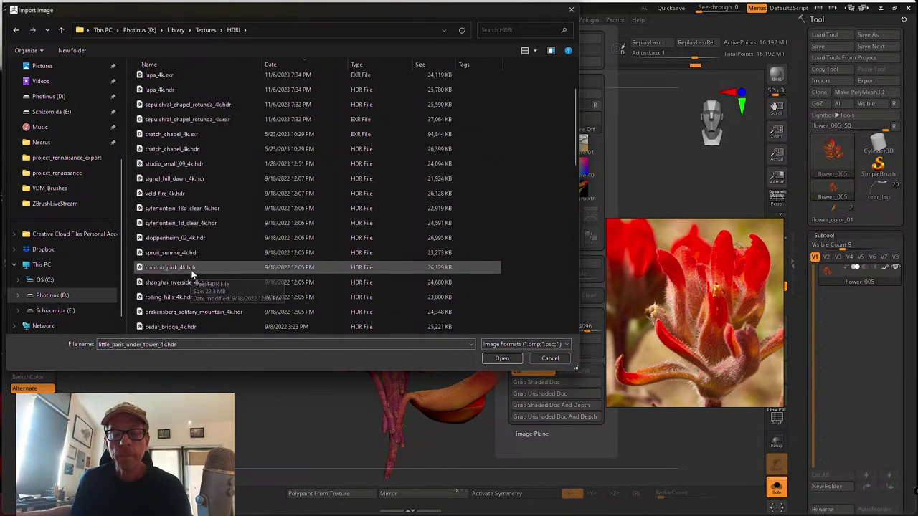
scroll(191, 270, "down", 1)
left_click(180, 239)
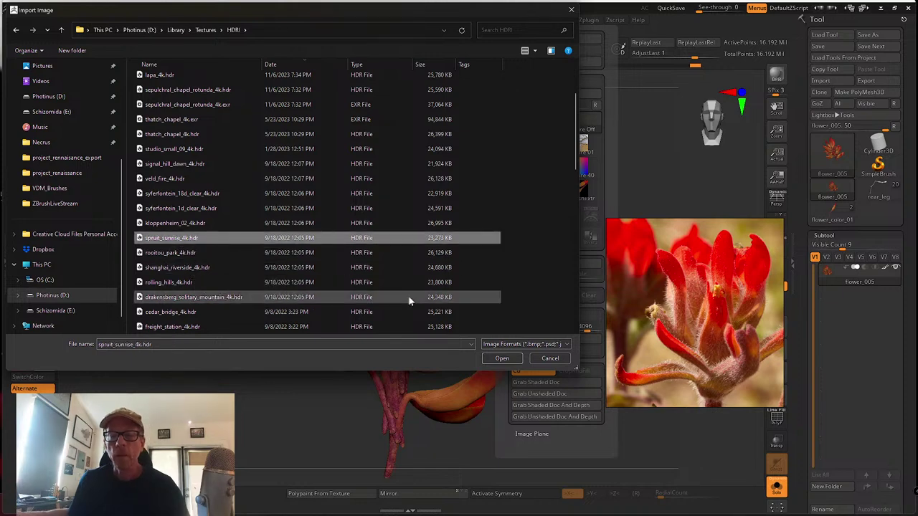
left_click(502, 359)
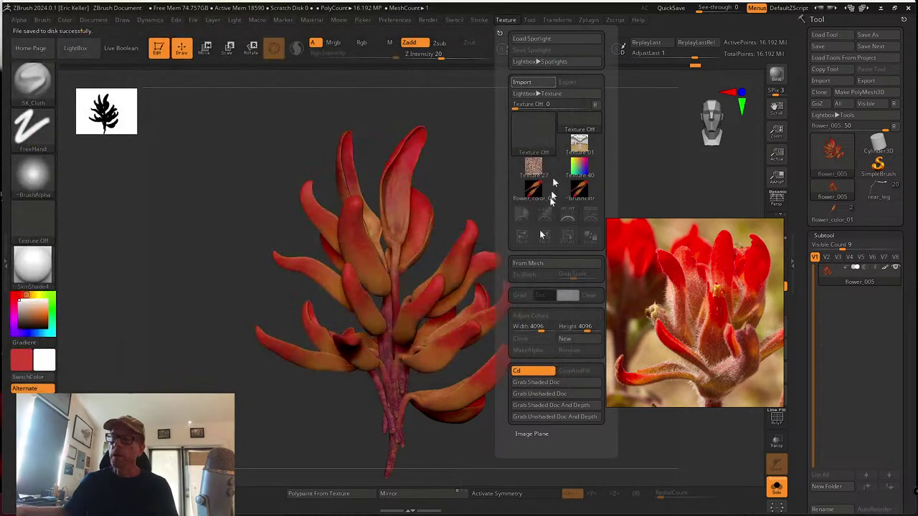
left_click(531, 209)
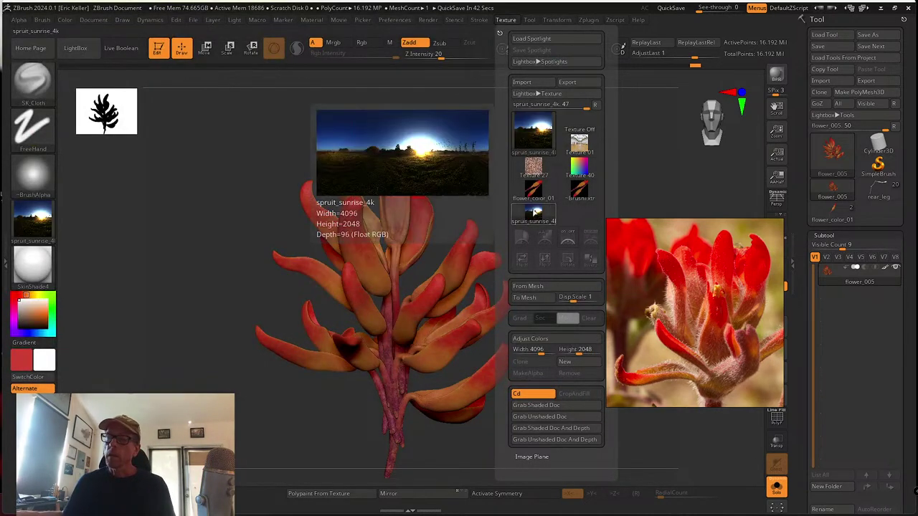
Assign the spruit_sunrise_4k texture as the light background's environment image
left_click(234, 20)
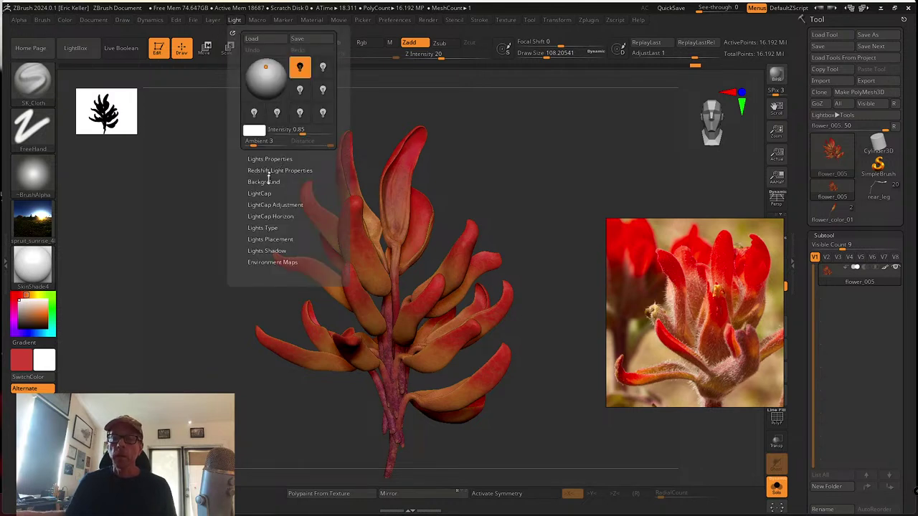
left_click(269, 182)
left_click(256, 210)
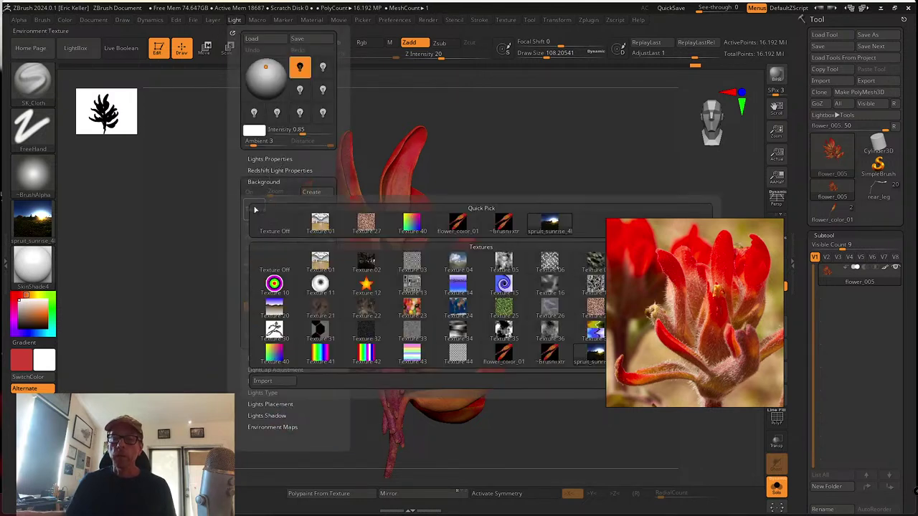
left_click(556, 229)
Turn on perspective and frame the flower large against the field background, with the reference photo moved clear of it
left_click_drag(552, 228, 316, 171, "alt")
left_click_drag(724, 232, 587, 253)
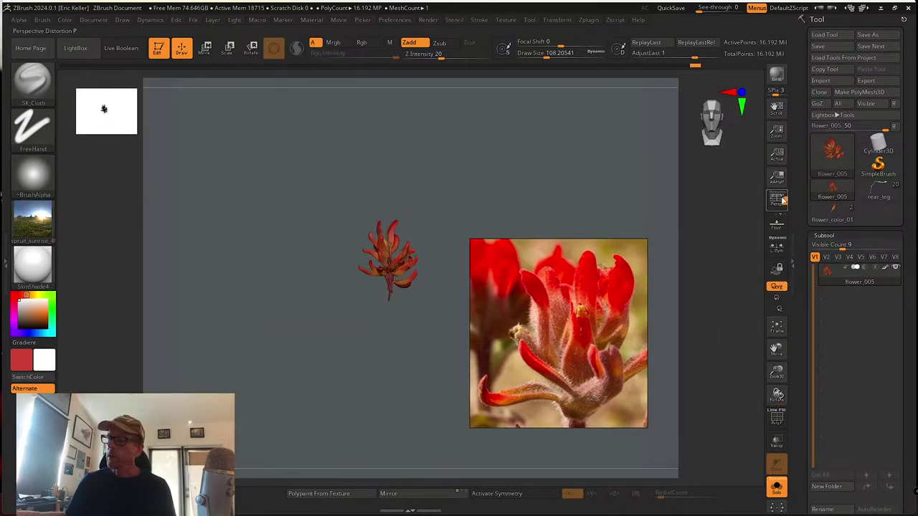
left_click(777, 201)
left_click_drag(514, 172, 618, 224)
left_click_drag(563, 205, 511, 216)
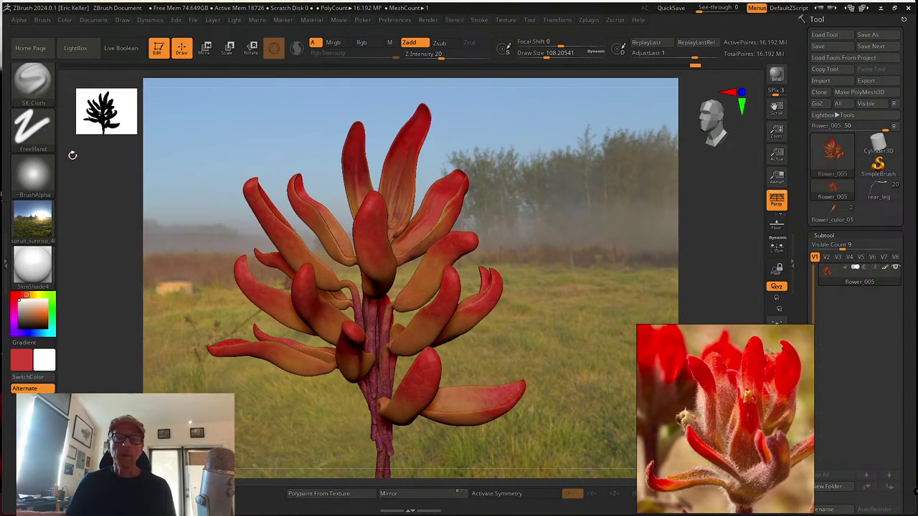
Change the flower's material to the Redshift polypaint material Clay
left_click(33, 264)
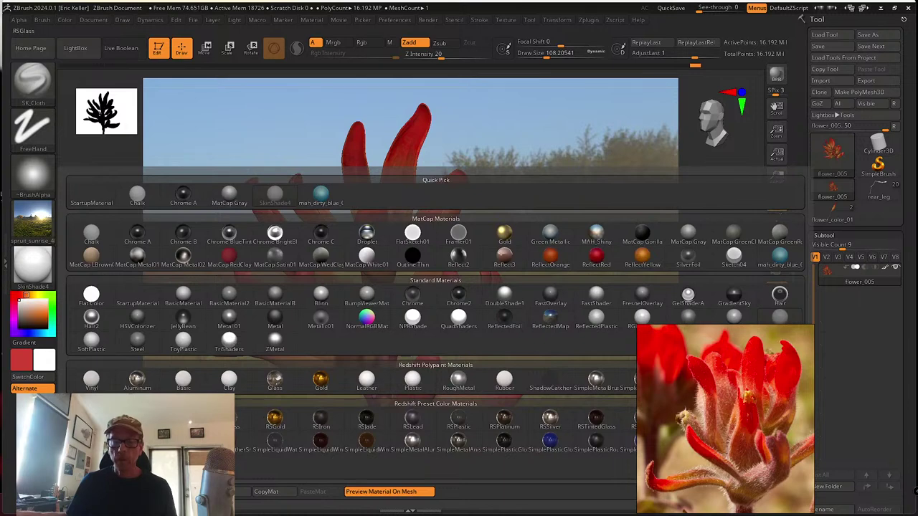
mouse_move(241, 378)
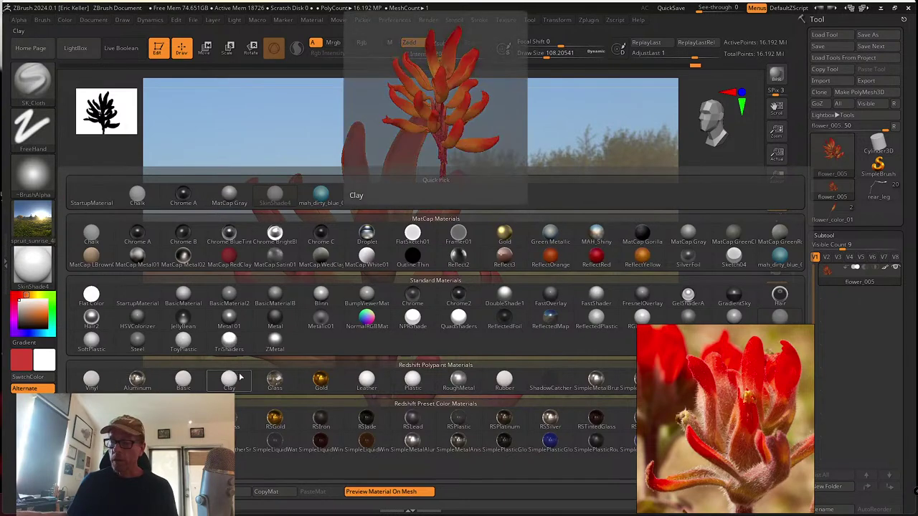
left_click(238, 380)
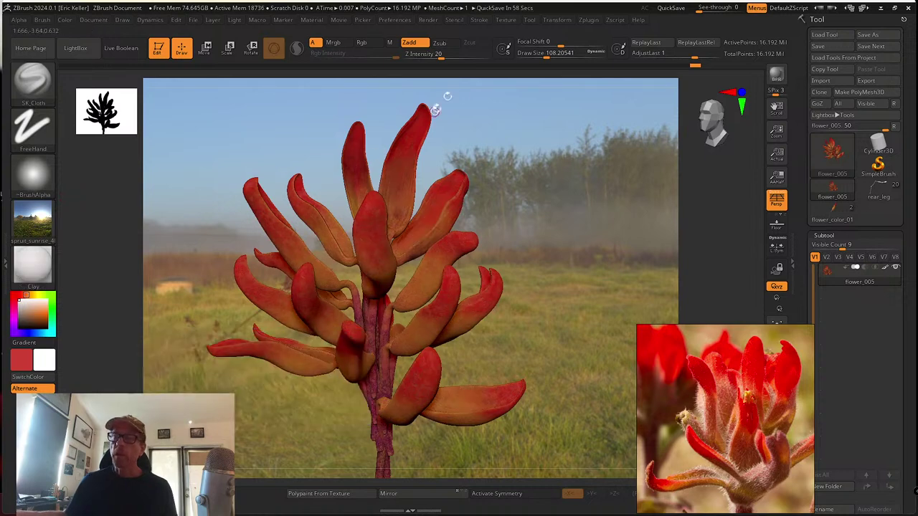
Enable Redshift as the renderer for the scene
left_click(429, 21)
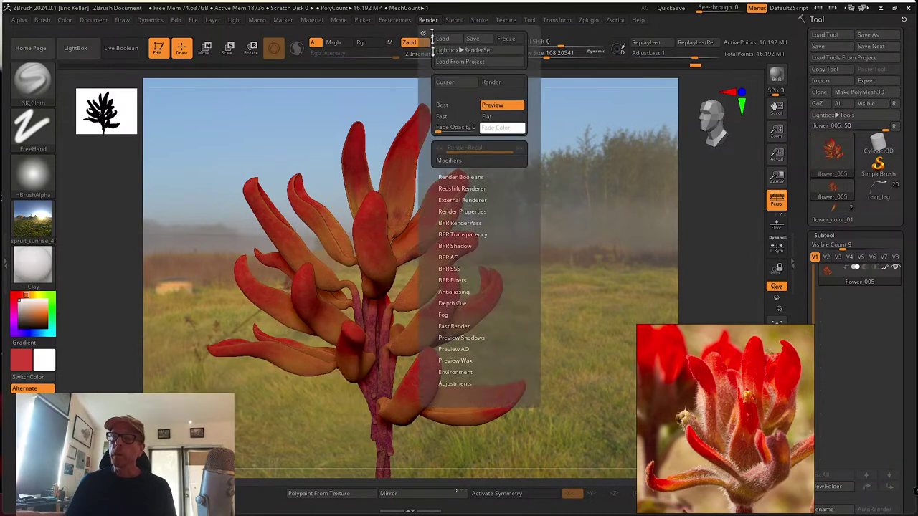
left_click(454, 189)
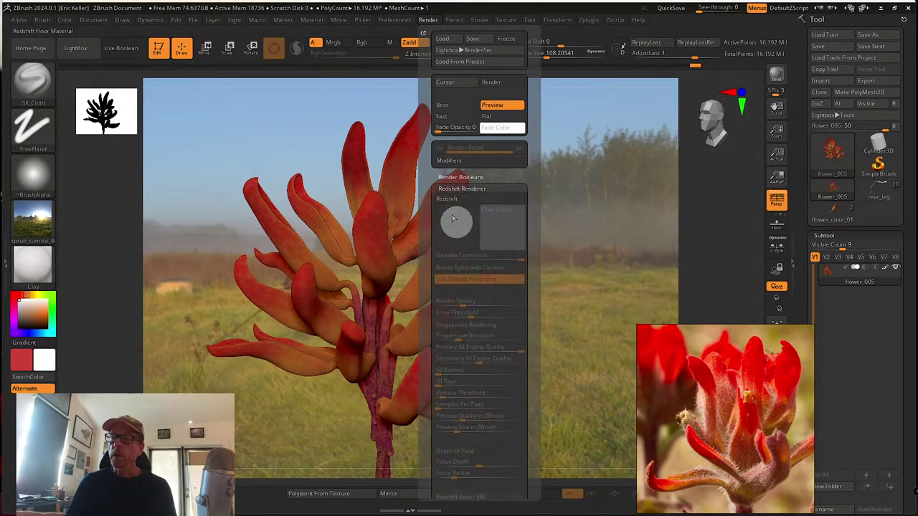
left_click(447, 200)
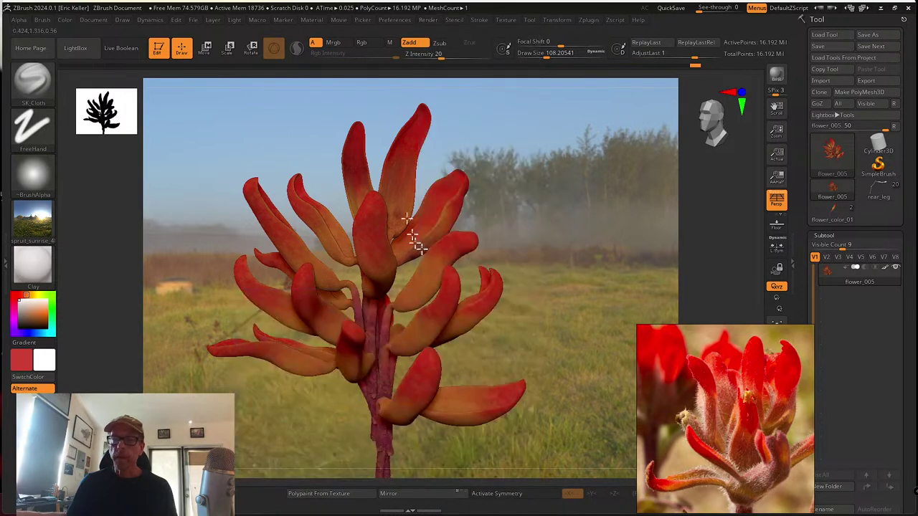
Lower the Redshift light's intensity multiplier to about 0.44 and the background's Redshift exposure to about 0.79
left_click(195, 19)
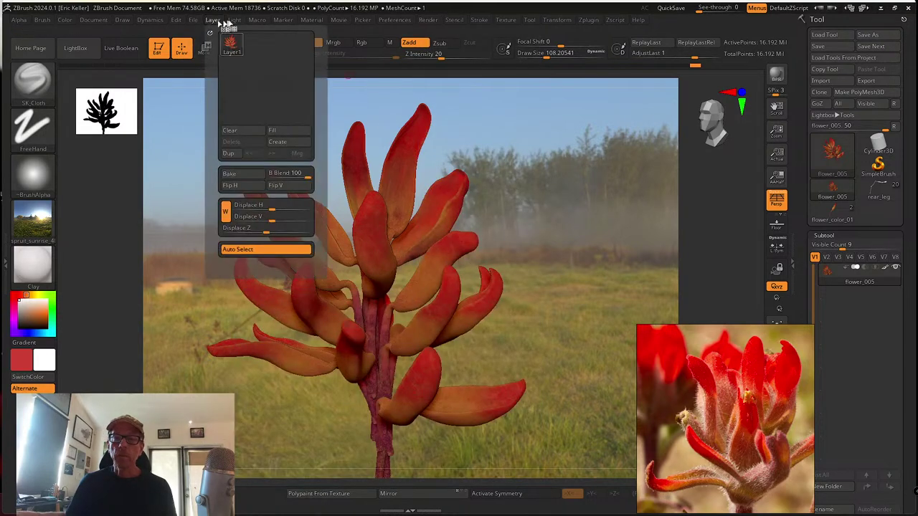
left_click(300, 67)
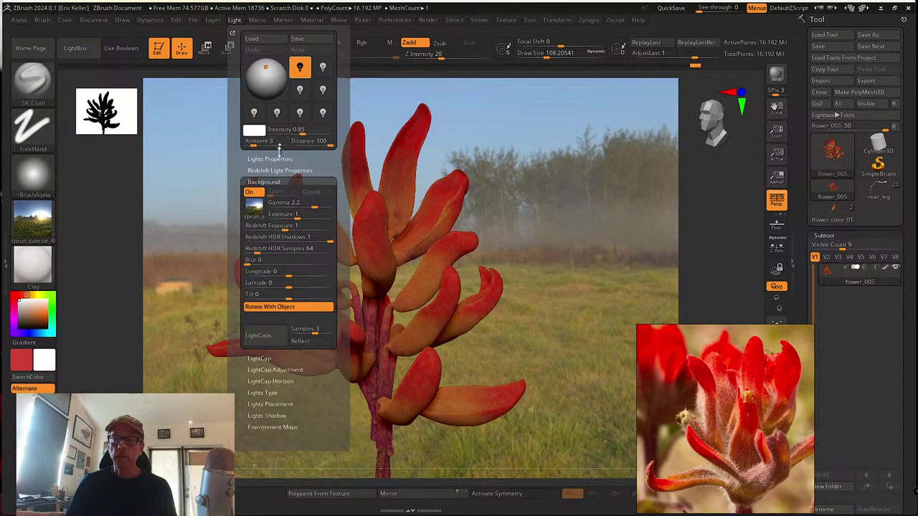
left_click(282, 159)
left_click(283, 198)
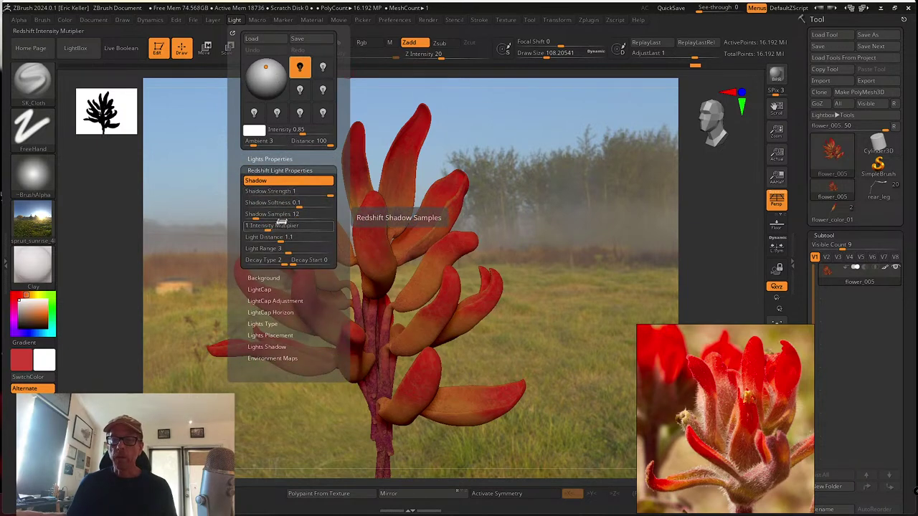
left_click_drag(273, 226, 268, 227)
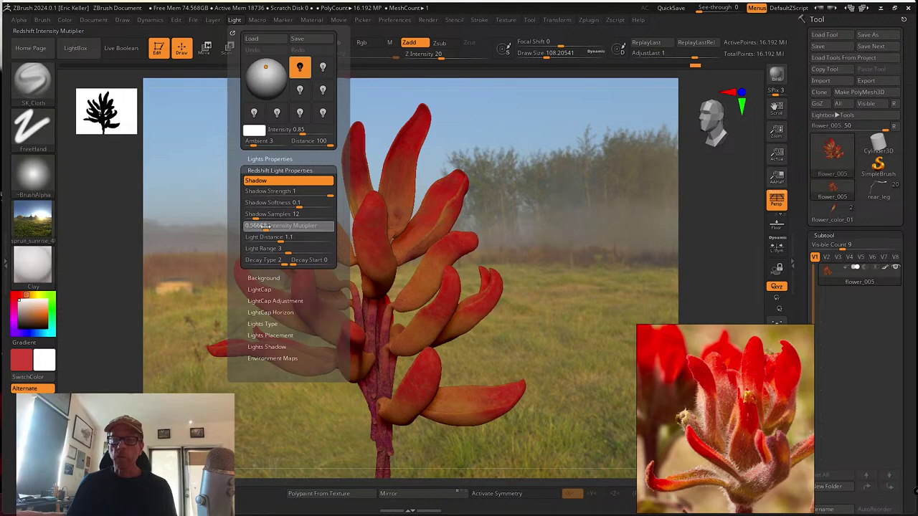
left_click(265, 227)
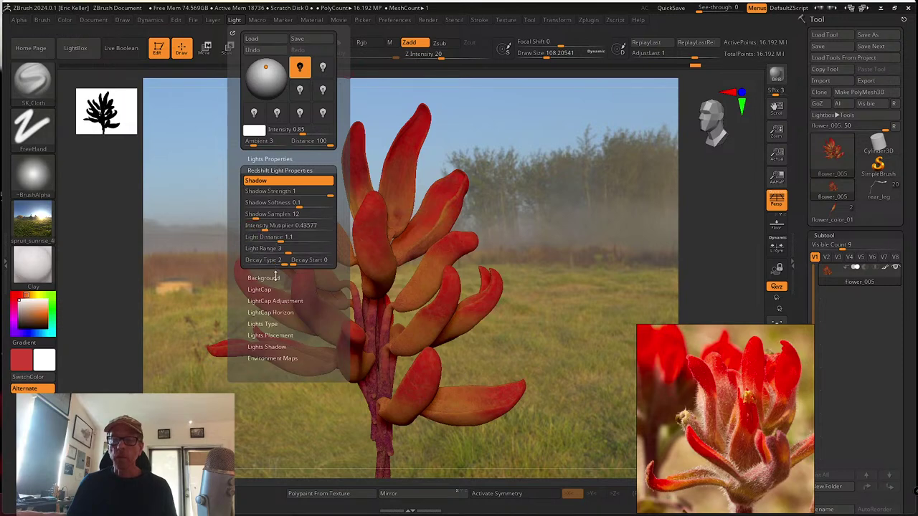
left_click(270, 278)
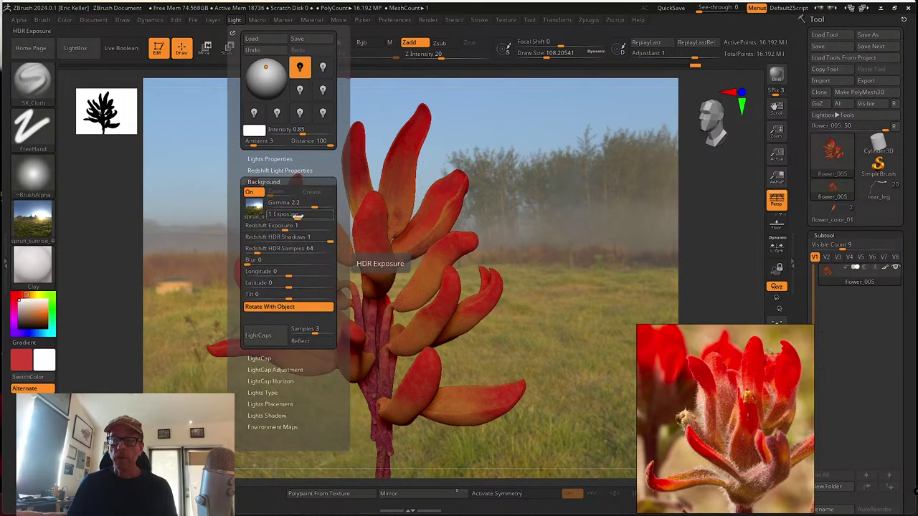
left_click_drag(287, 226, 284, 226)
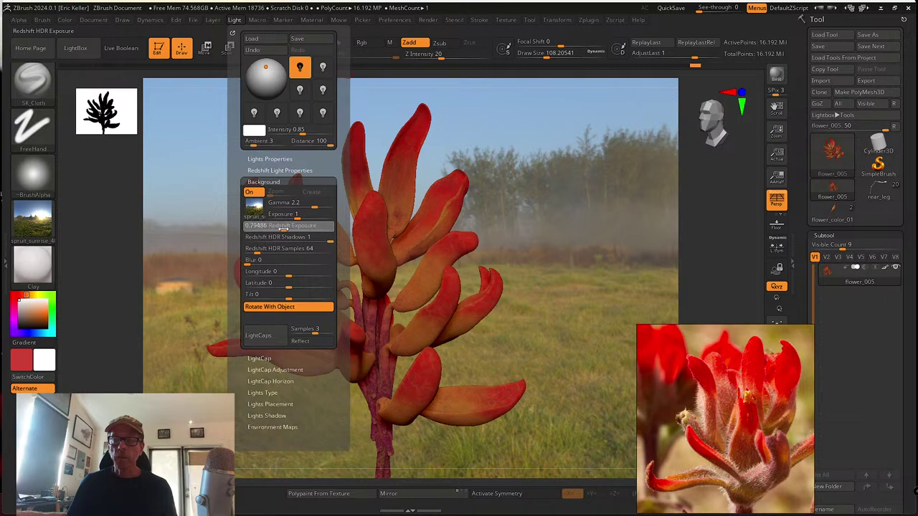
Reposition the flower slightly against the background and render it with Redshift
left_click_drag(507, 258, 566, 266)
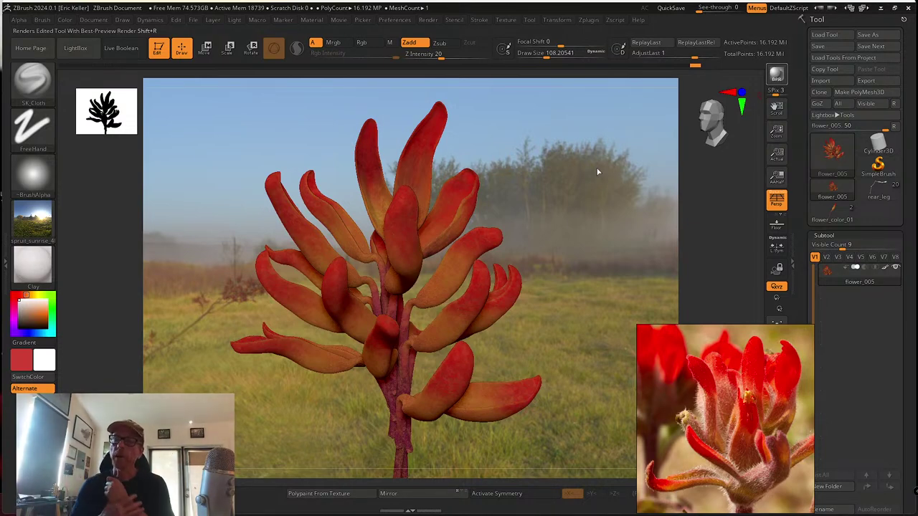
key("shift+r")
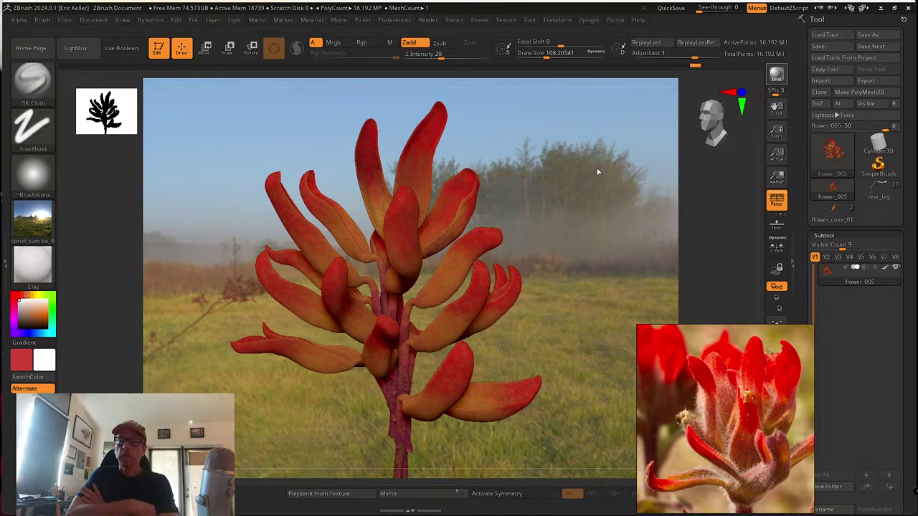
key("shift+r")
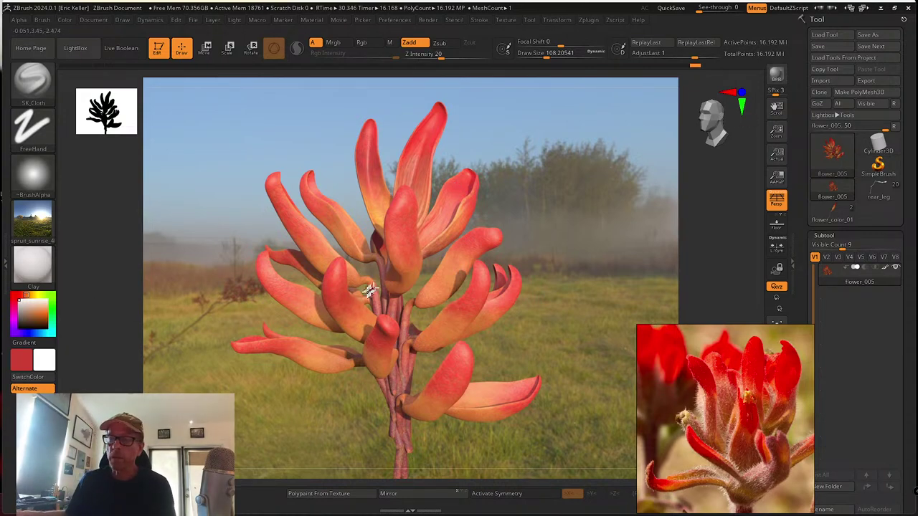
Show the Clay material's modifiers and raise its reflect roughness to about 0.87
double_click(5, 281)
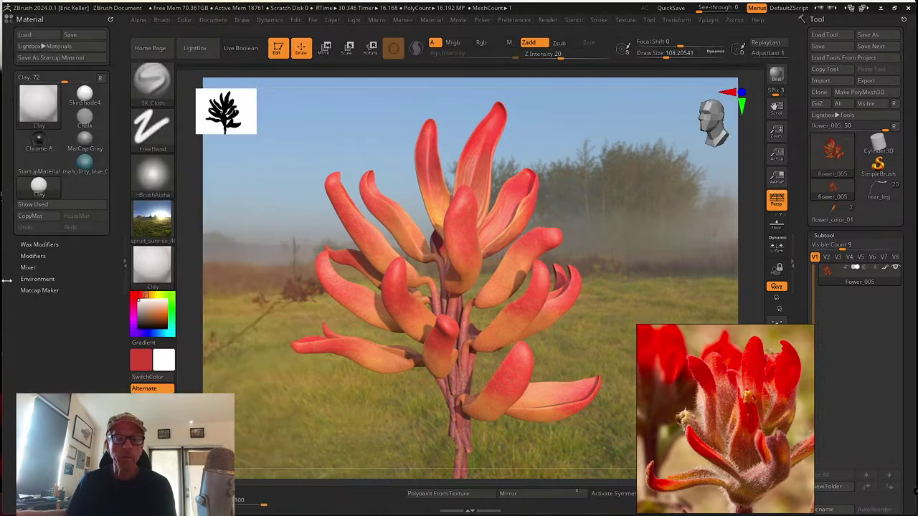
left_click(29, 255)
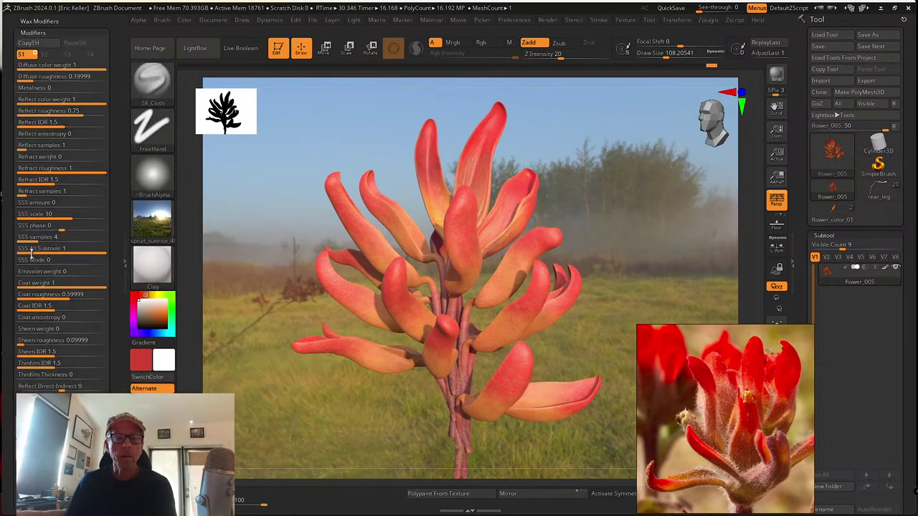
scroll(54, 152, "down", 3)
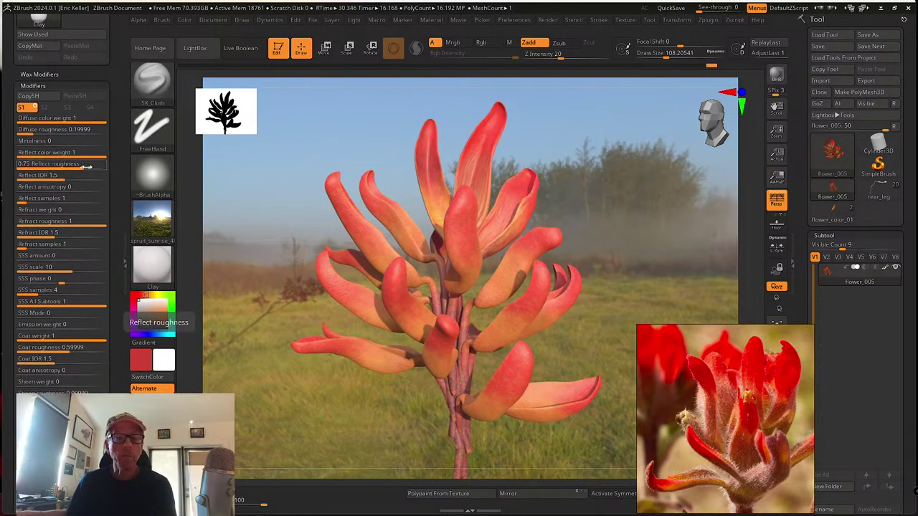
left_click_drag(83, 167, 92, 166)
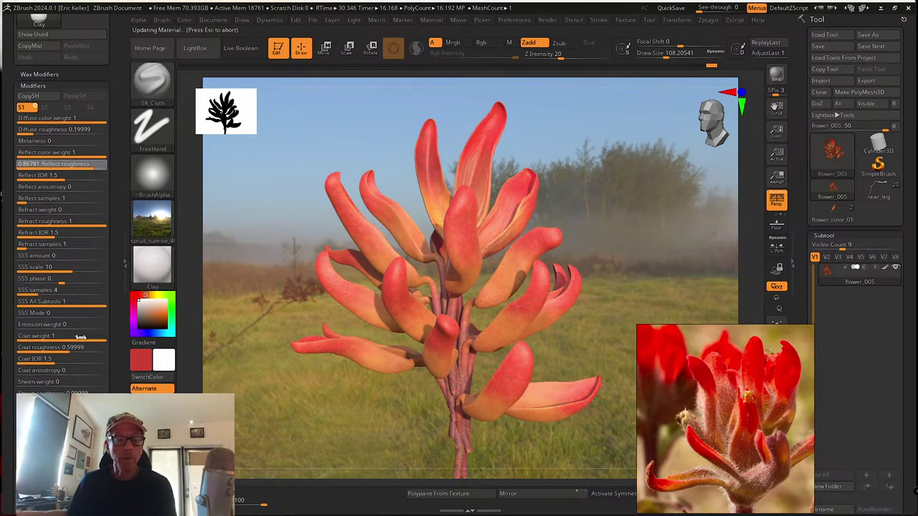
Set the Clay material's diffuse roughness to about 0.30, SSS amount to 0.21, coat weight to 0.14 and coat roughness to 0.80, and render
mouse_move(81, 337)
left_mouse_down()
mouse_move(51, 338)
mouse_move(84, 348)
left_mouse_up()
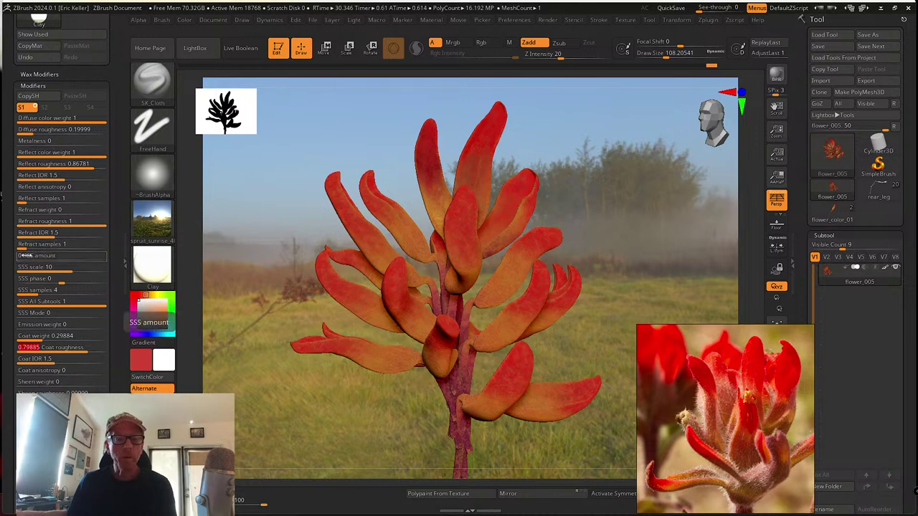
left_click_drag(20, 257, 32, 259)
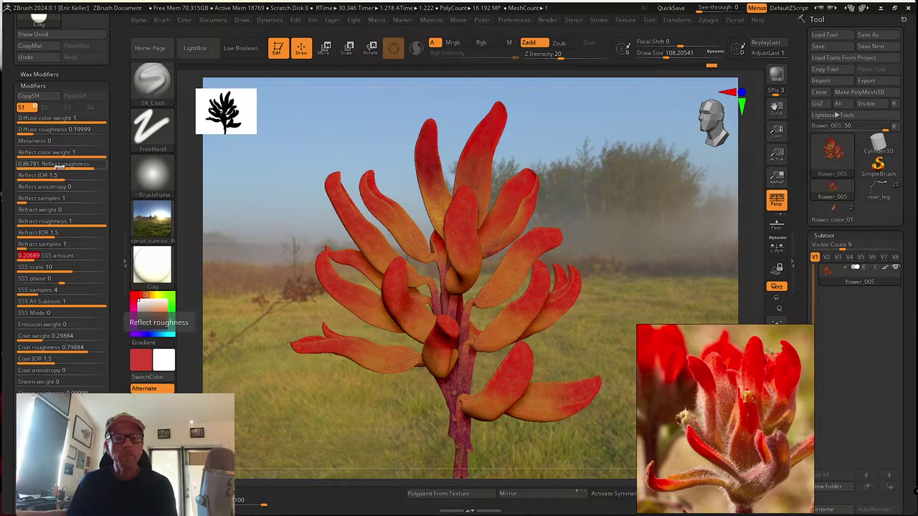
left_click(25, 129)
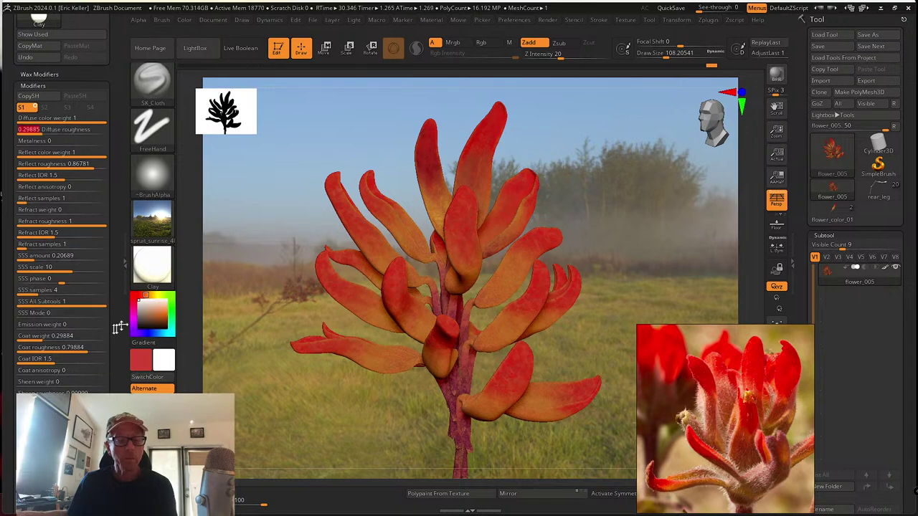
left_click(32, 336)
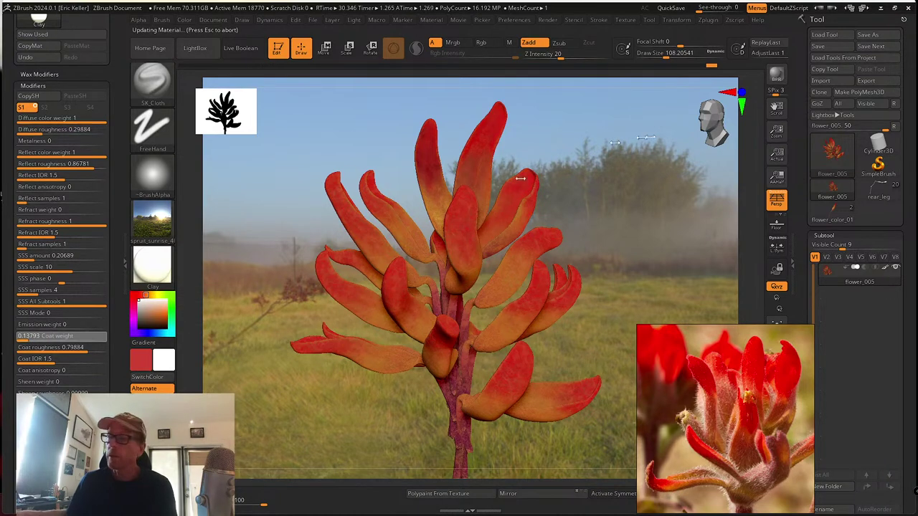
left_click(776, 74)
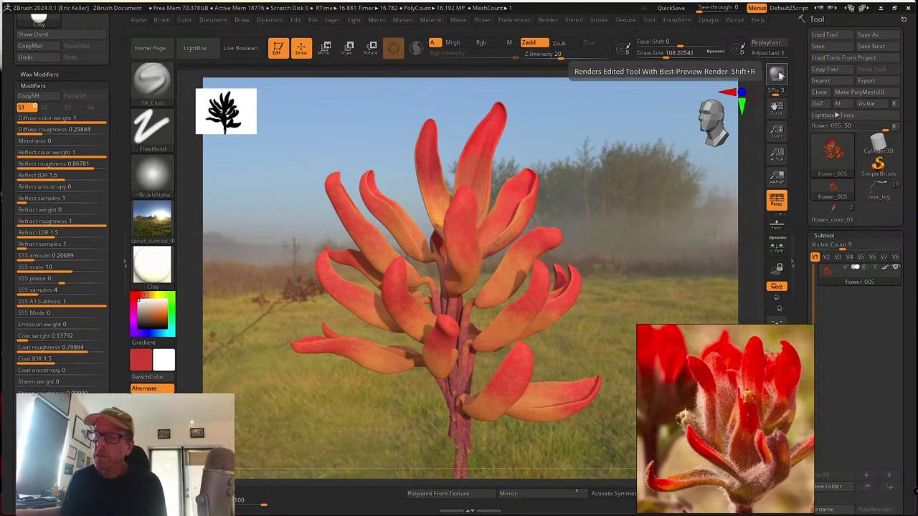
left_click(391, 48)
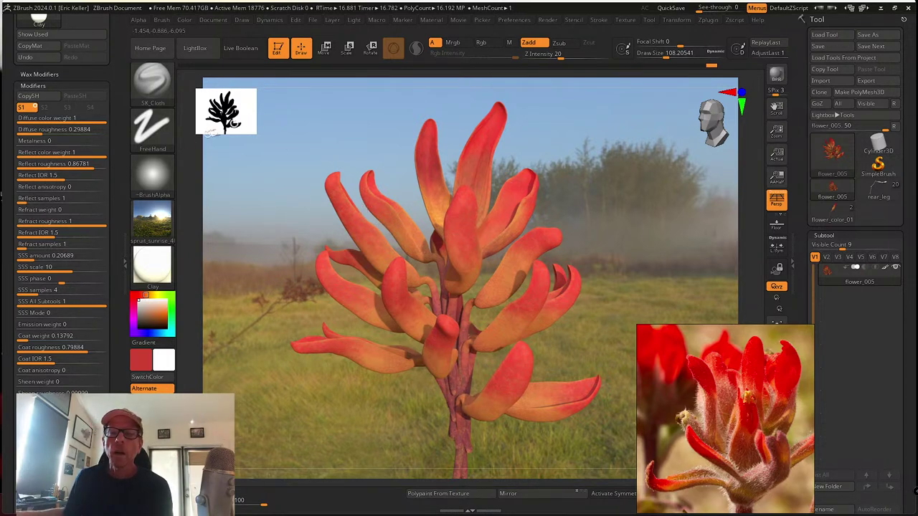
Tint the Clay material's base color pale pink (201, 151, 151) and raise its coat roughness to about 0.83
scroll(120, 373, "down", 2)
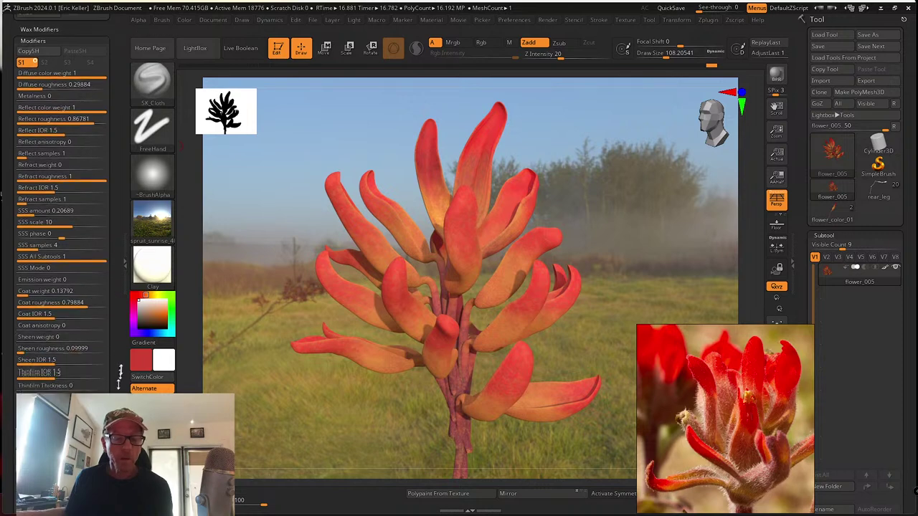
scroll(120, 365, "down", 2)
left_click(28, 391)
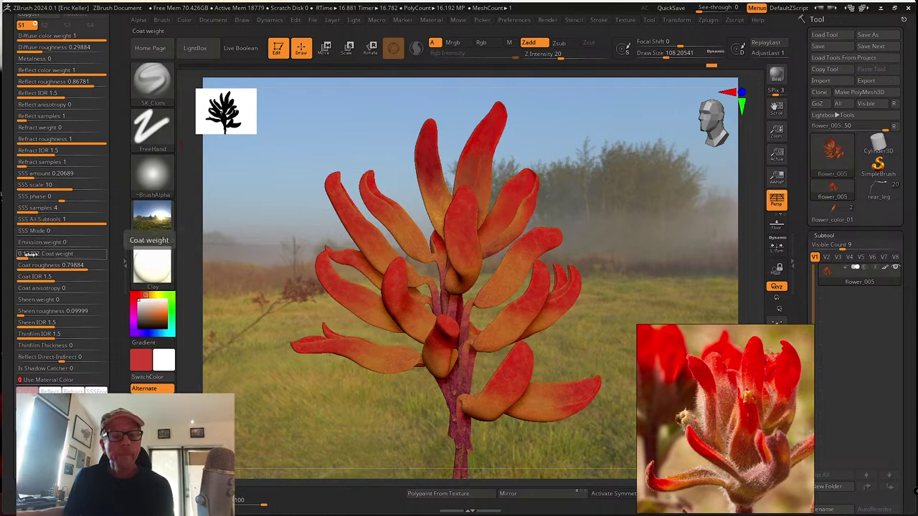
left_click_drag(83, 267, 88, 266)
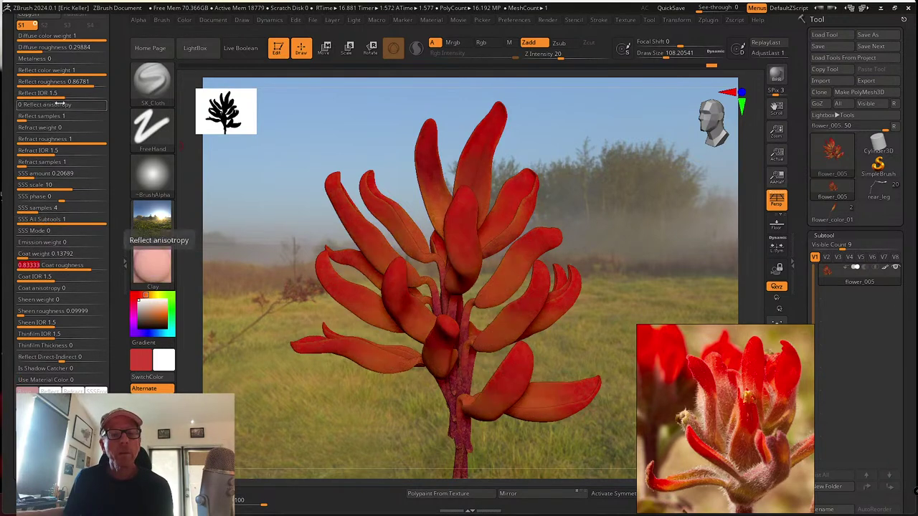
Set the reflect color weight to about 0.46, SSS mode to 2 and SSS amount to about 0.27, and render the flower
left_click(86, 70)
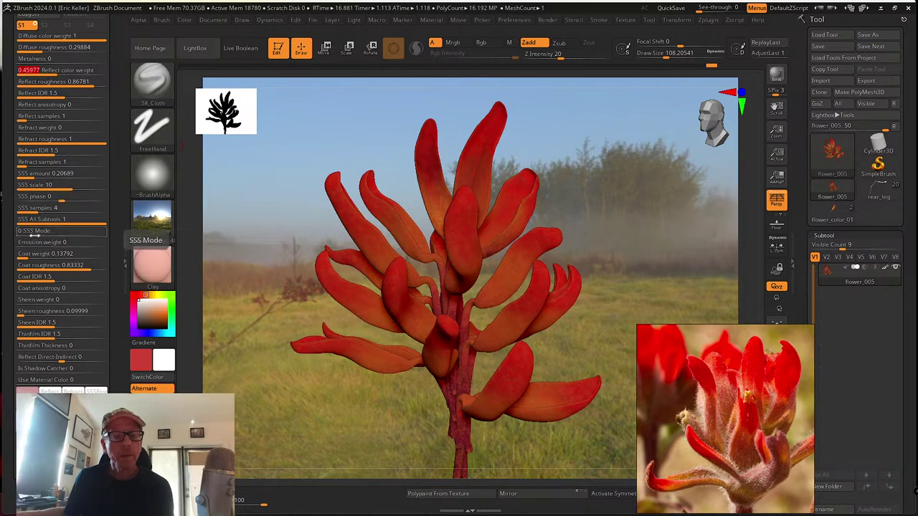
left_click_drag(28, 233, 72, 234)
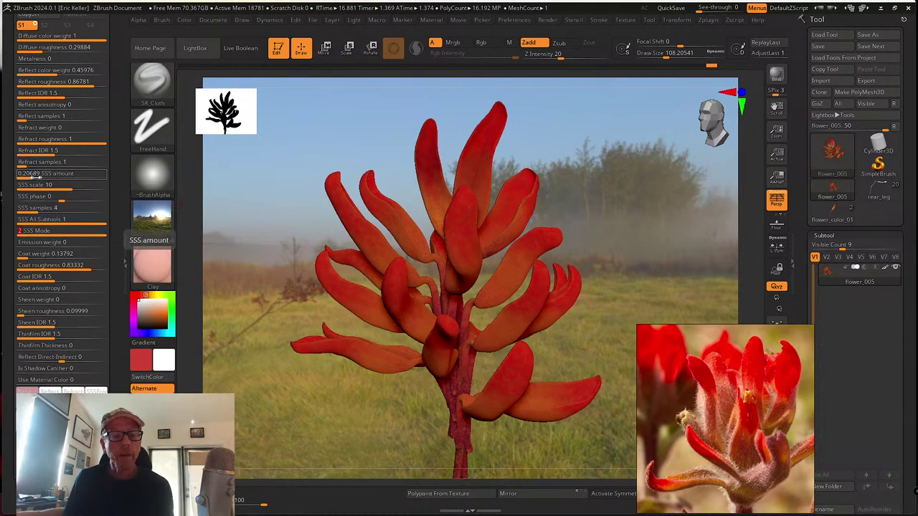
left_click_drag(33, 176, 35, 177)
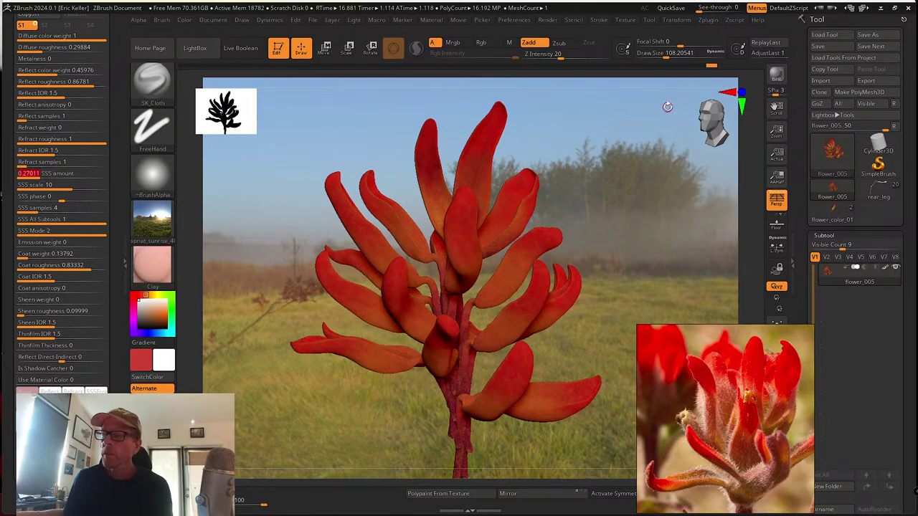
left_click(773, 75)
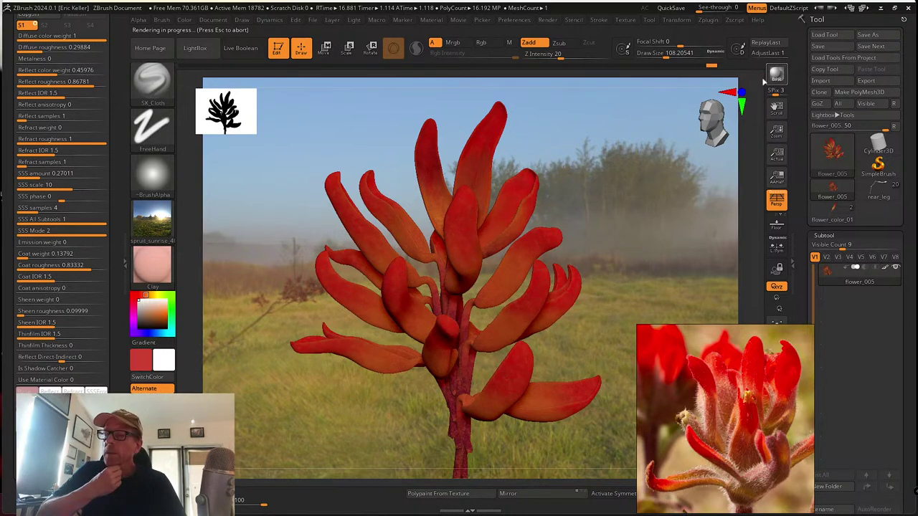
left_click(766, 78)
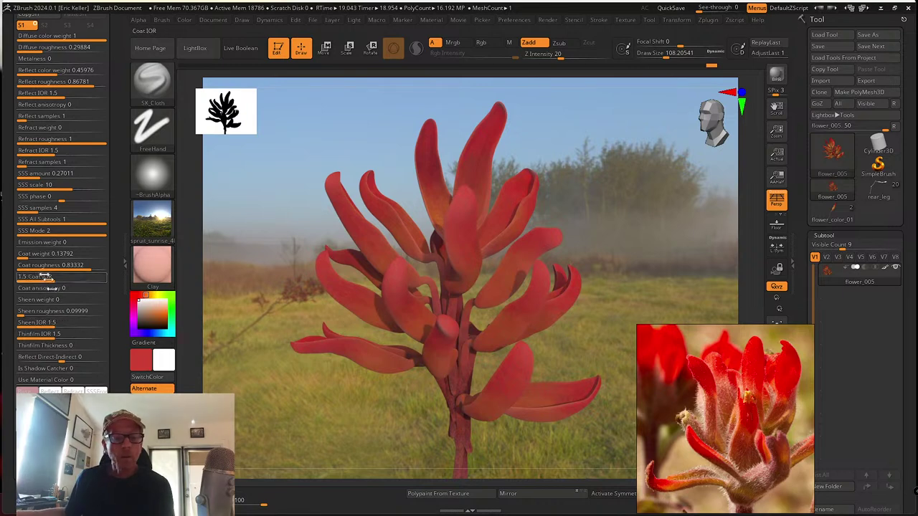
Add sheen with weight about 0.64, roughness about 0.18 and IOR about 2.19, and render the flower
left_click_drag(28, 304, 72, 302)
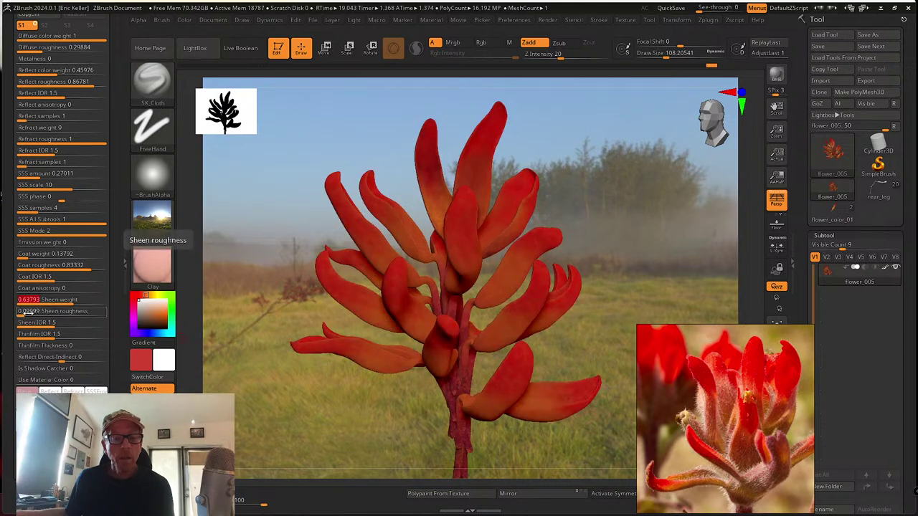
left_click_drag(23, 312, 31, 312)
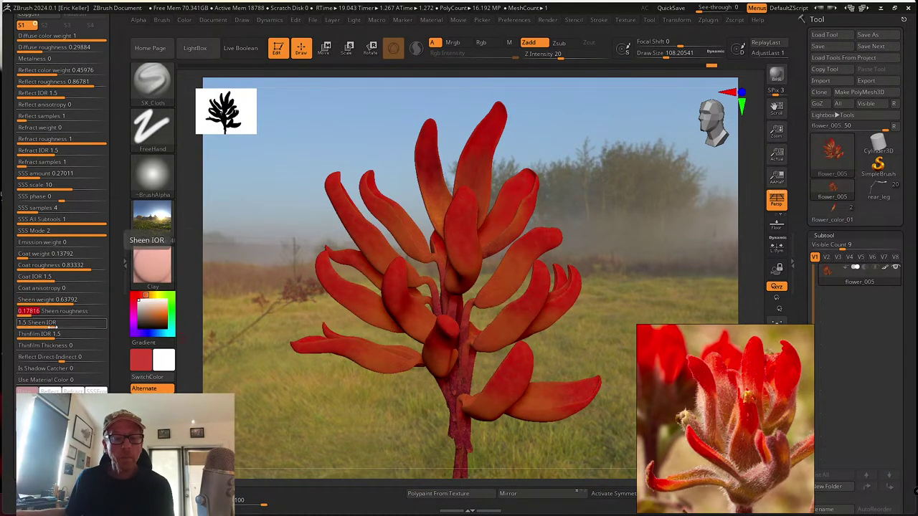
left_click_drag(54, 324, 58, 325)
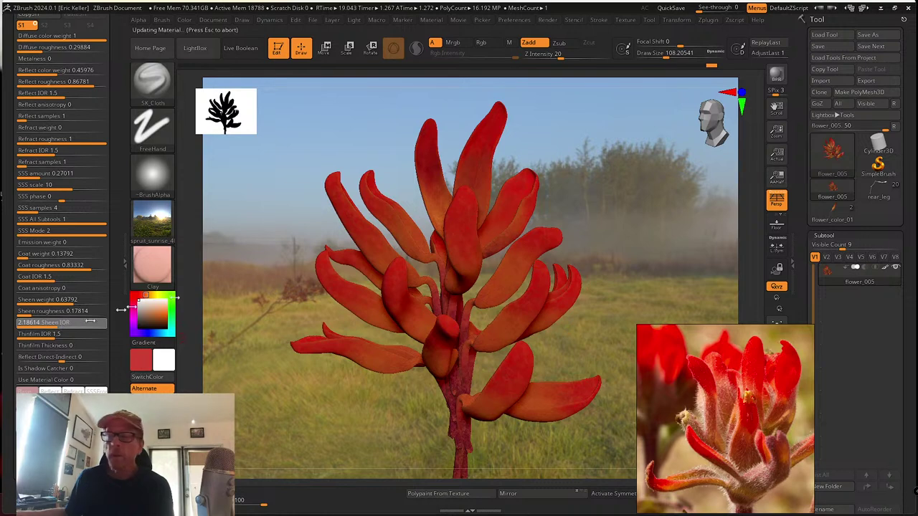
left_click(775, 74)
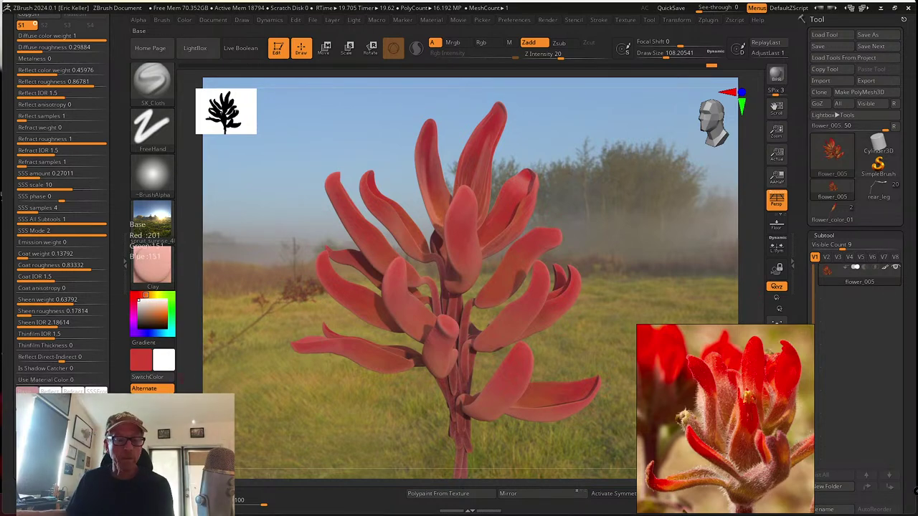
Change the Clay material's base color to white
left_click(29, 389)
left_click(29, 323)
left_click(32, 326)
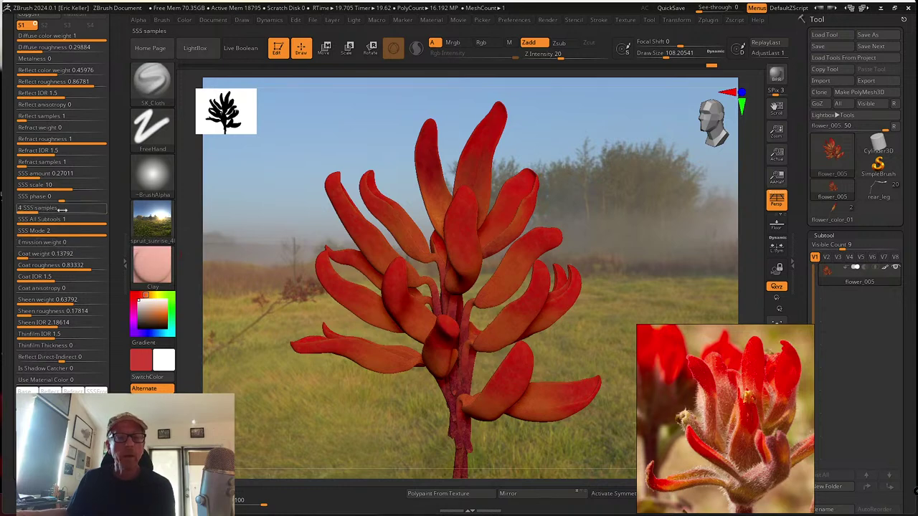
Lower the SSS amount to about 0.15, raise the reflect color weight to about 0.57, and render the flower
left_click_drag(39, 177, 36, 177)
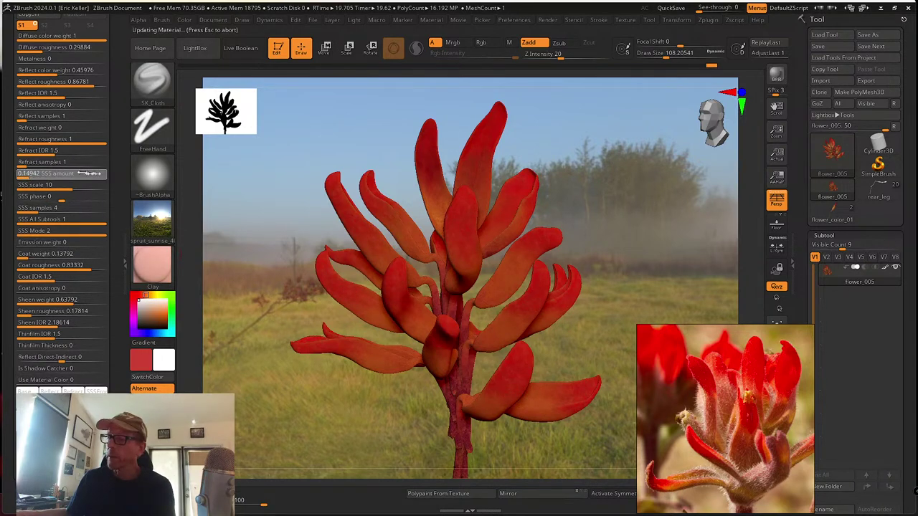
left_click_drag(117, 135, 117, 187)
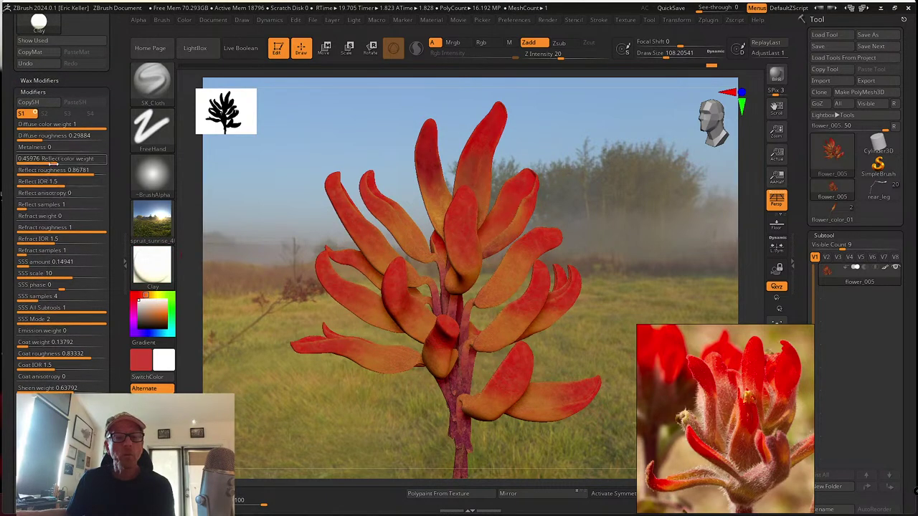
left_click(62, 158)
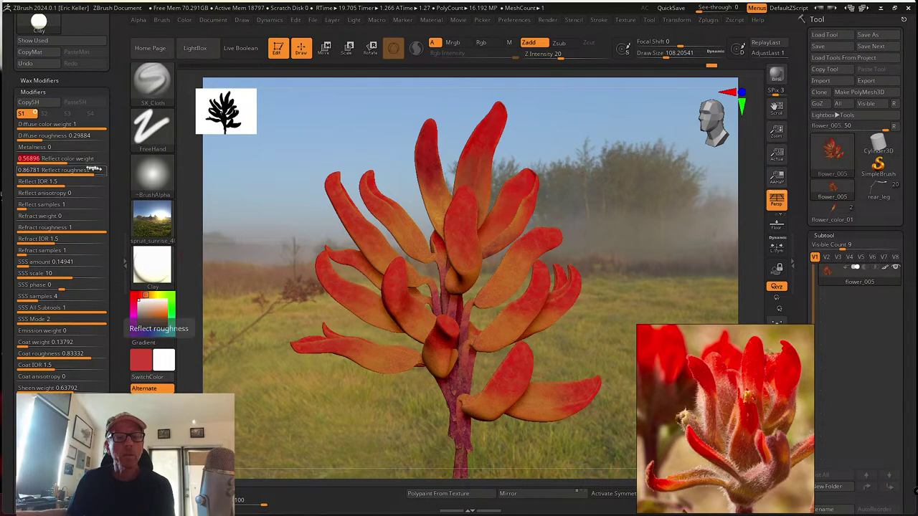
left_click(777, 75)
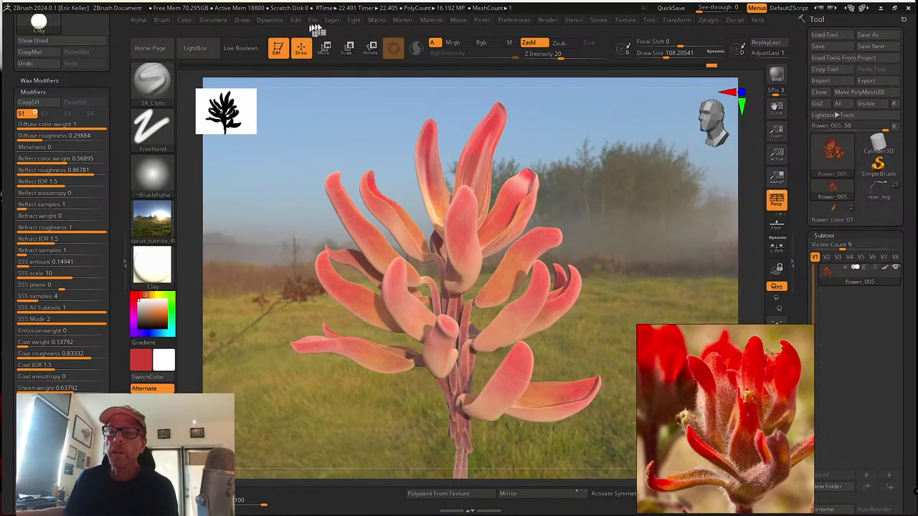
Rotate the HDRI background to a longitude of about 159.8, lower its gamma to about 1.18, and render the flower
left_click(354, 21)
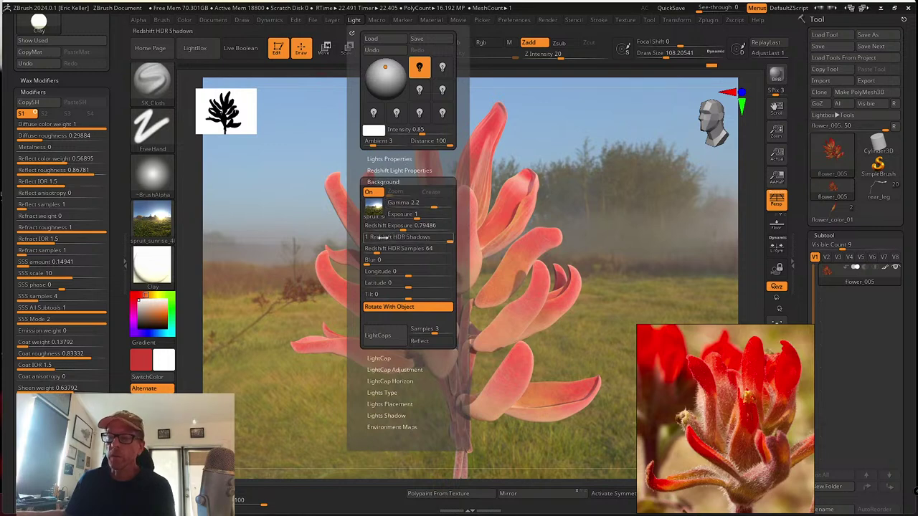
left_click_drag(408, 276, 428, 276)
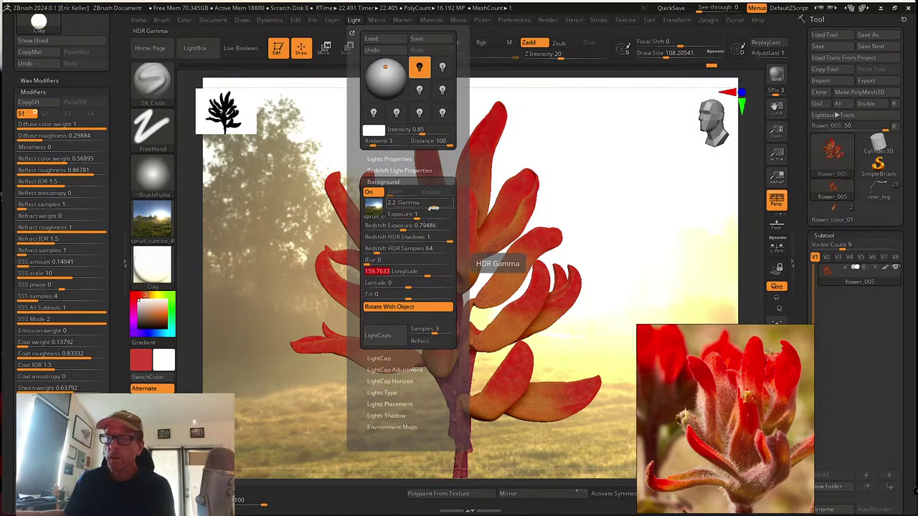
left_click_drag(434, 206, 429, 207)
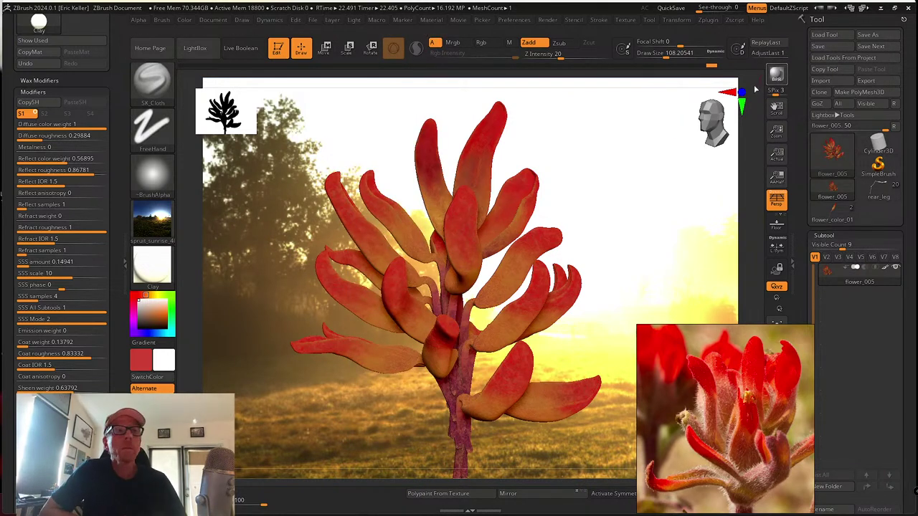
key("shift+r")
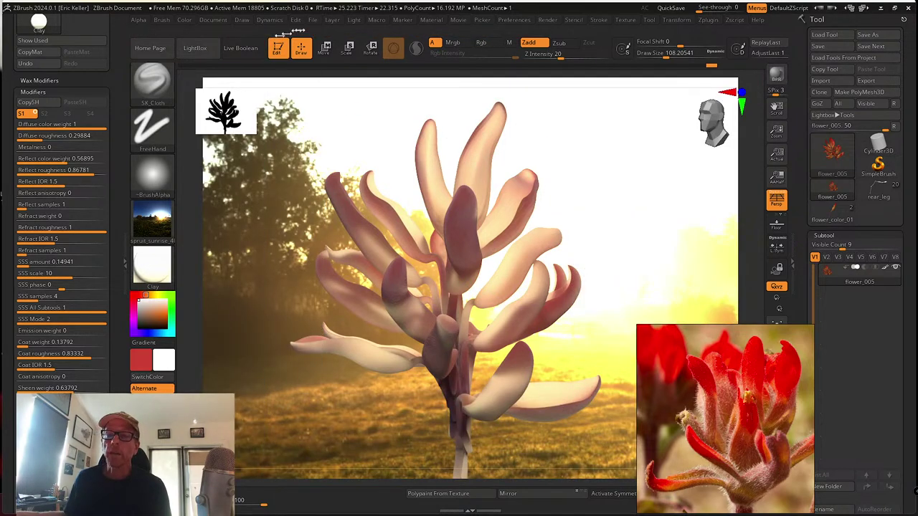
Switch off the scene's active light and rotate the HDRI background to a longitude of about -151.2
left_click(354, 19)
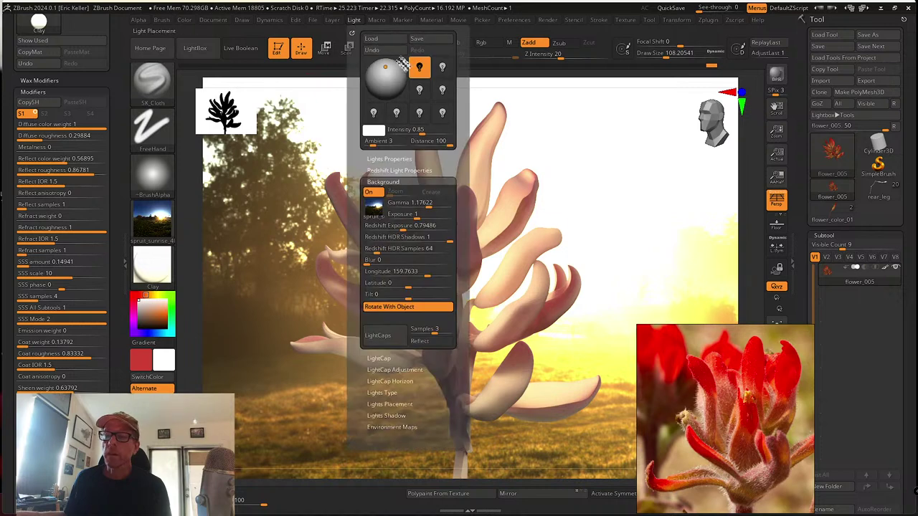
left_click(420, 66)
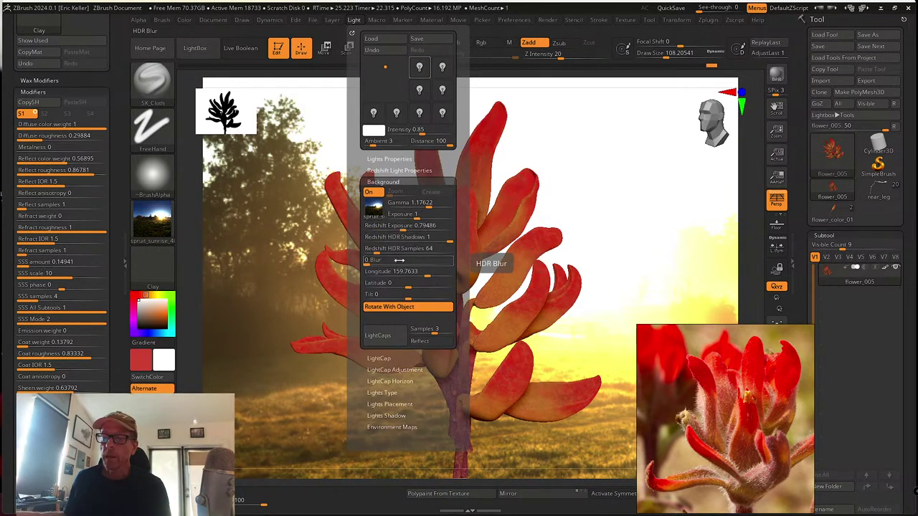
left_click_drag(430, 273, 389, 278)
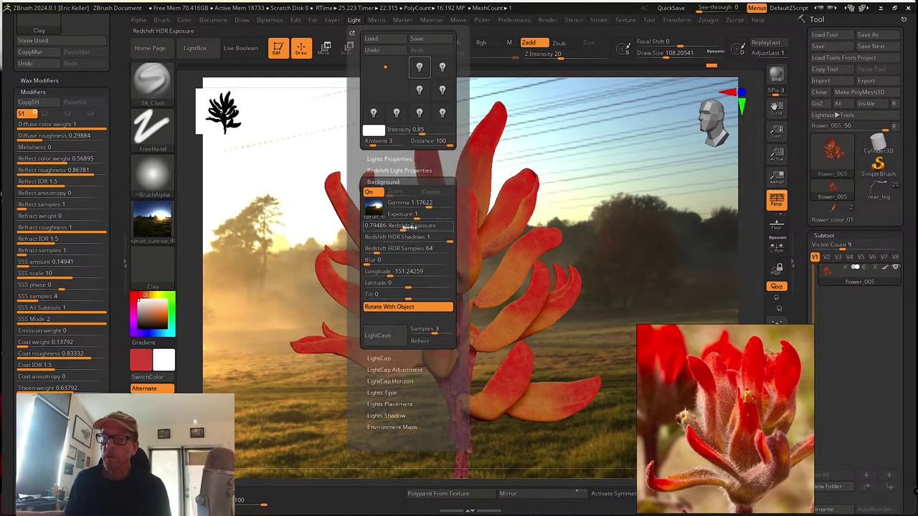
Lower the background's Redshift exposure to about 0.65 and render the flower with only the HDRI lighting
left_click_drag(407, 228, 403, 229)
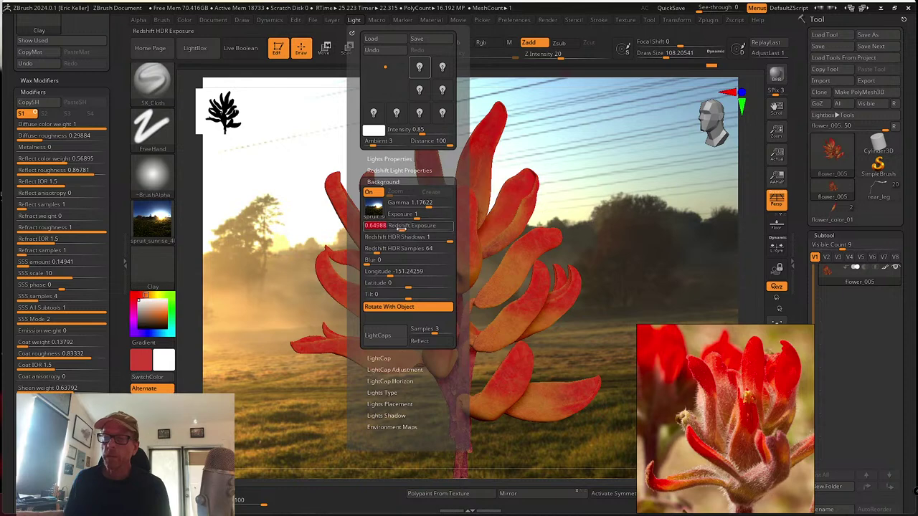
left_click(776, 75)
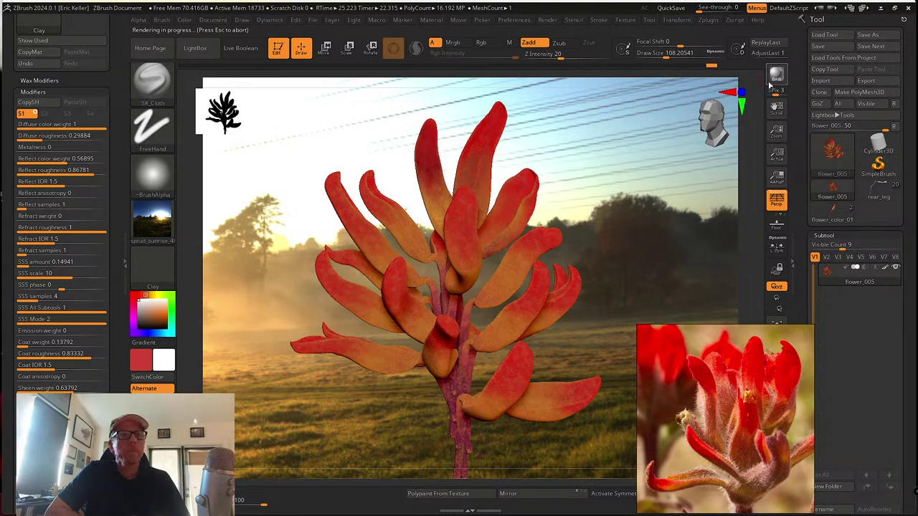
left_click(773, 81)
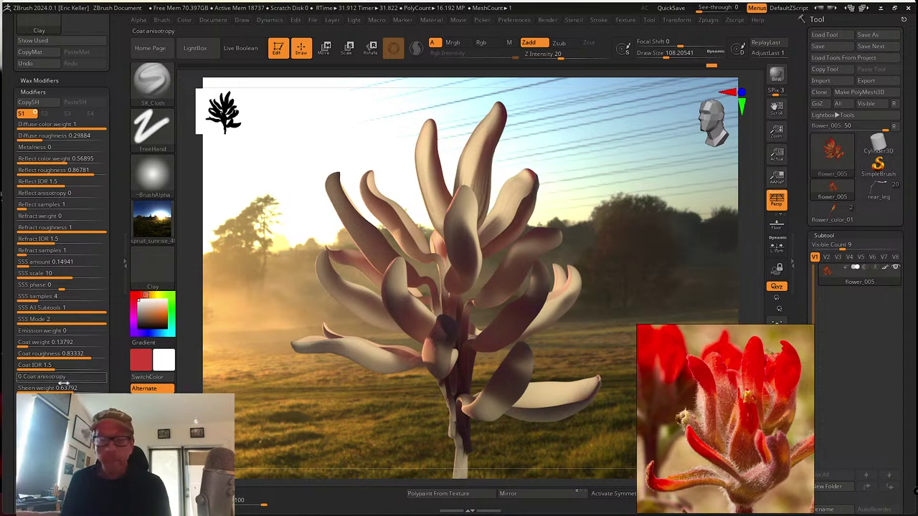
Set the Clay material's SSS amount to 0 and lower its diffuse roughness to about 0.17
left_click_drag(32, 264, 13, 264)
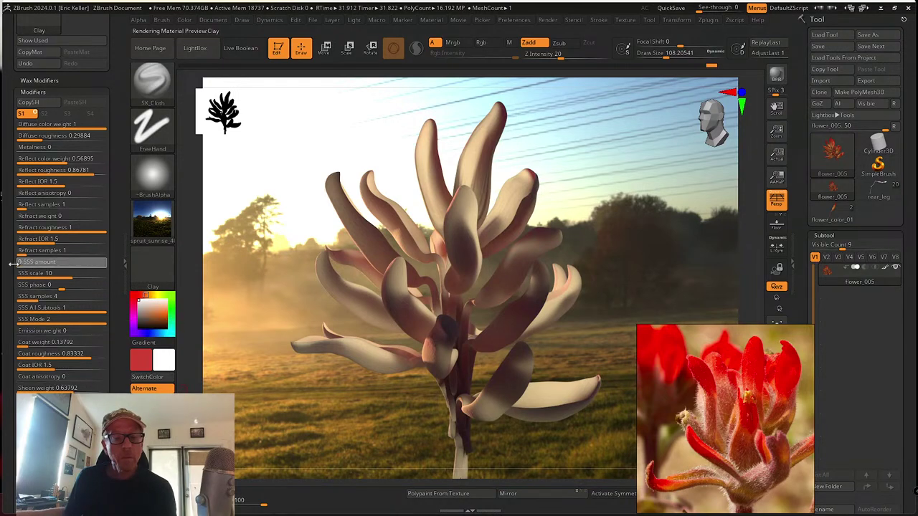
left_click_drag(65, 136, 34, 137)
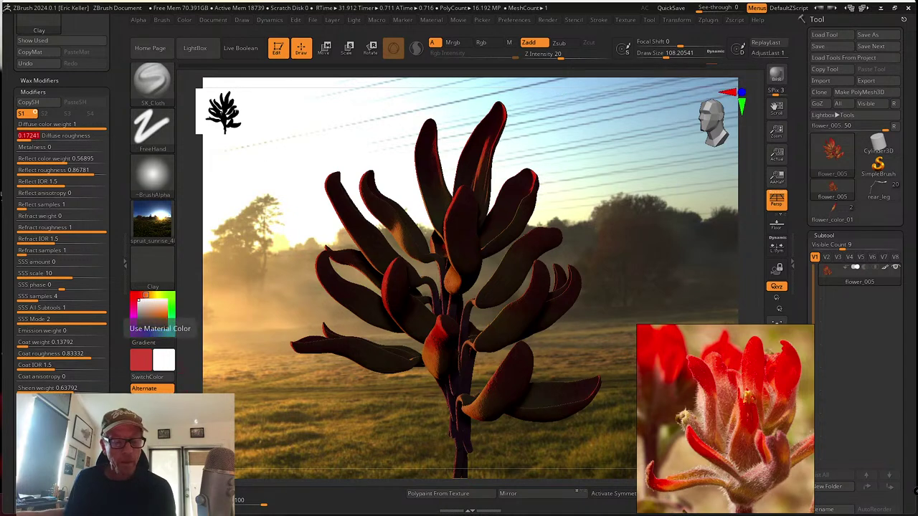
Move the reference photo clear of the canvas controls and render the flower with the adjusted Clay material
key("Return")
scroll(61, 244, "down", 2)
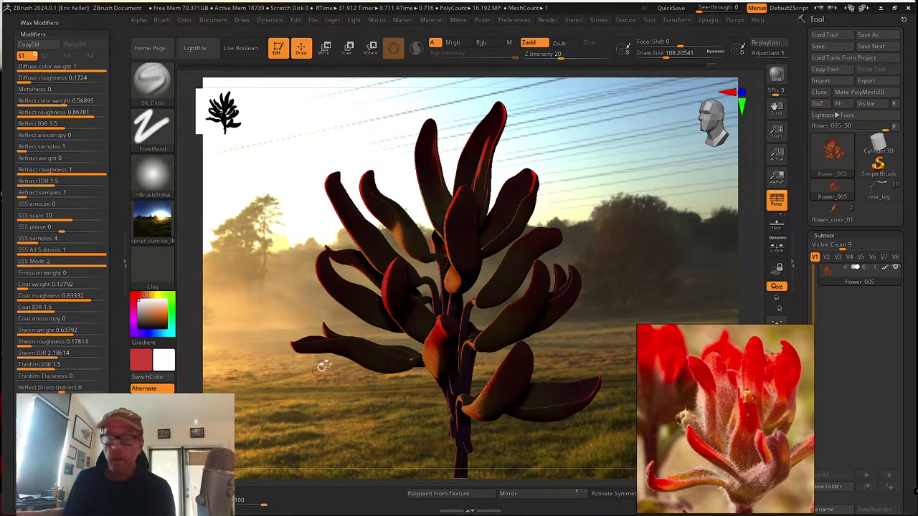
left_click(162, 278)
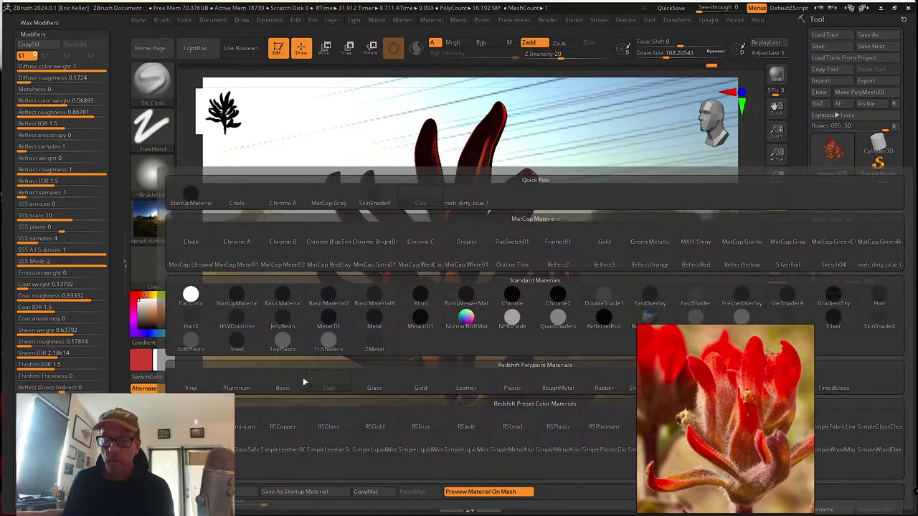
left_click_drag(698, 368, 727, 473)
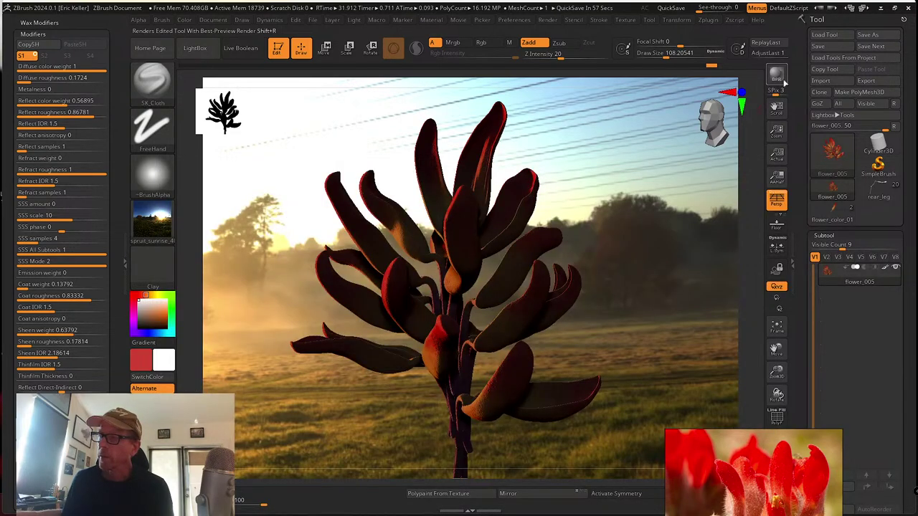
left_click(780, 81)
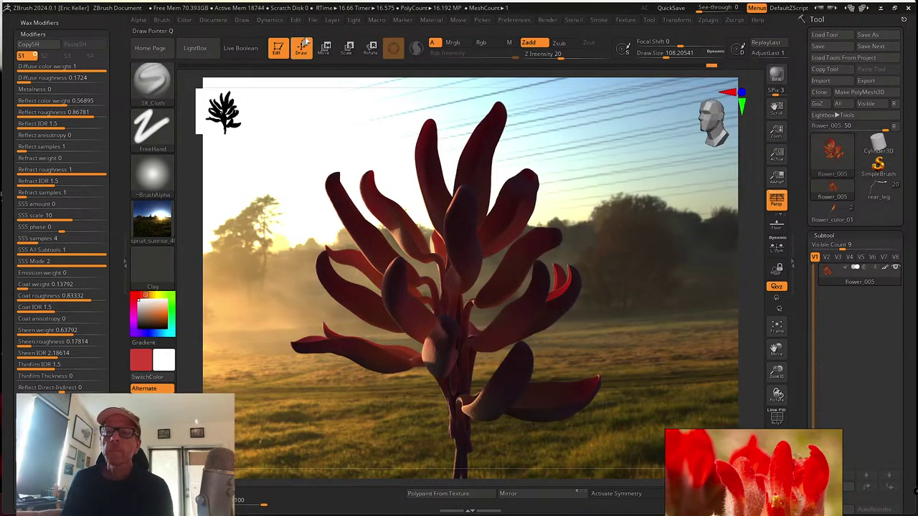
Rotate the HDRI background's longitude to the blue-sky side opposite the sunrise and render the flower lit from the front
left_click(354, 19)
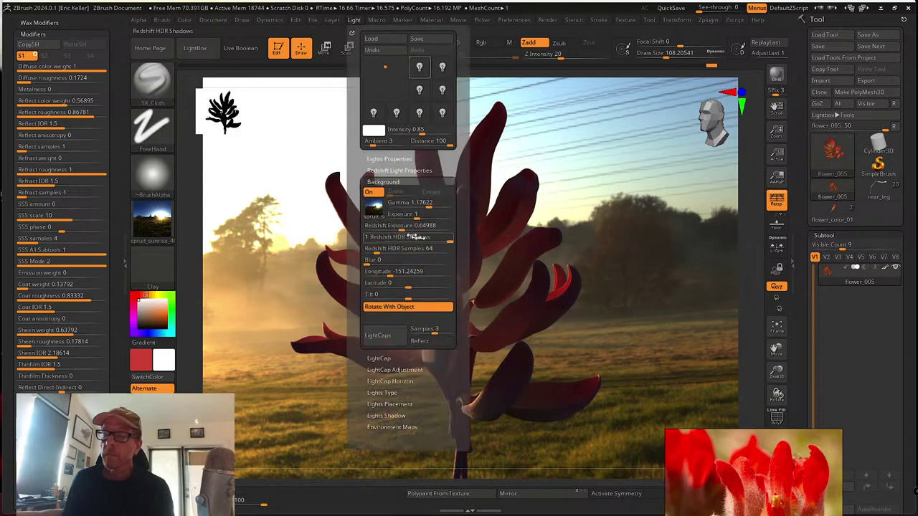
left_click_drag(387, 272, 420, 273)
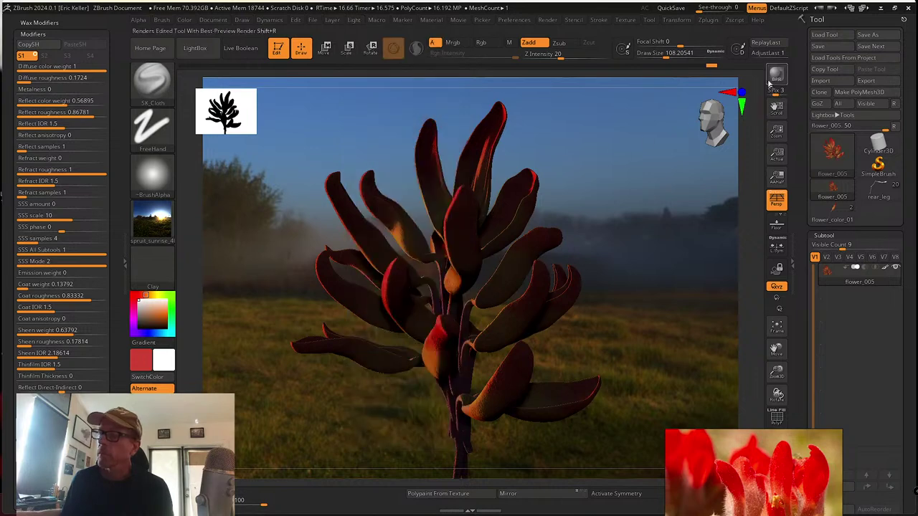
left_click(773, 76)
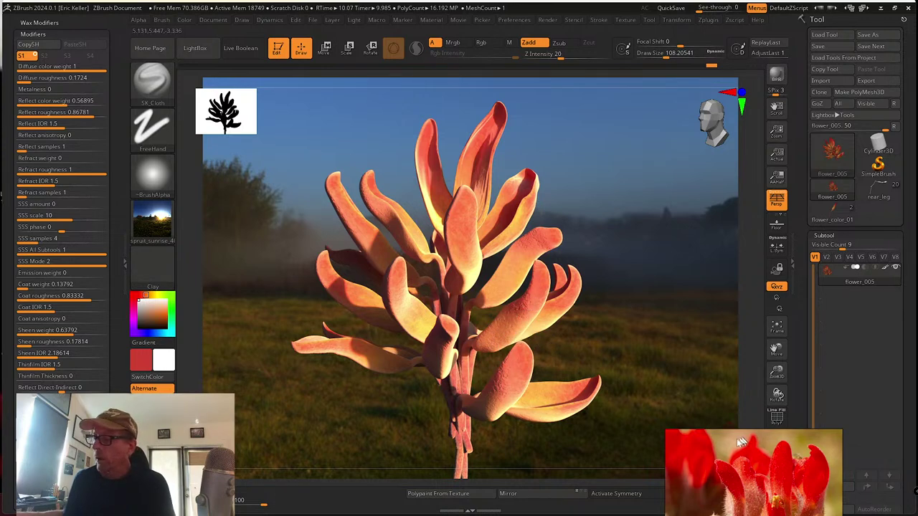
Bring the reference photo back beside the render and examine its petal colours and fine hairs at different magnifications
left_click_drag(740, 485, 699, 346)
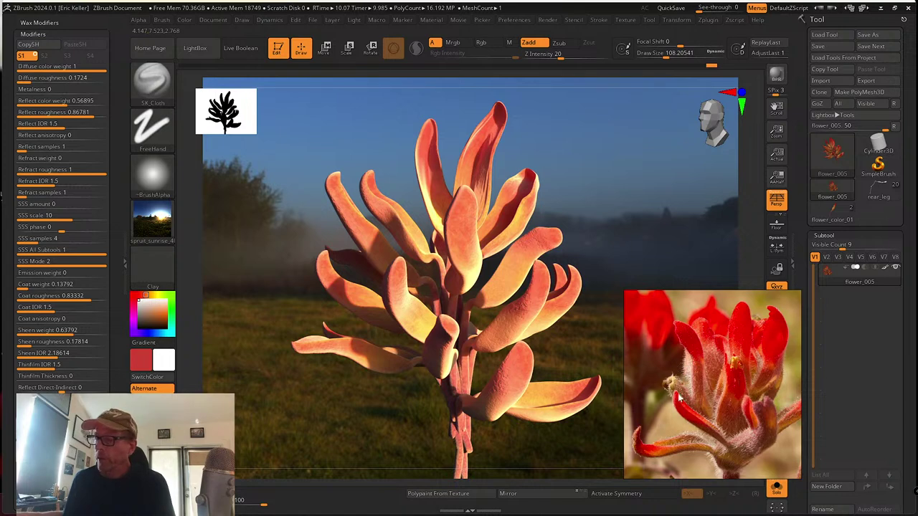
scroll(682, 387, "down", 1)
scroll(681, 386, "down", 2)
middle_click_drag(693, 390, 681, 362)
scroll(679, 356, "up", 3)
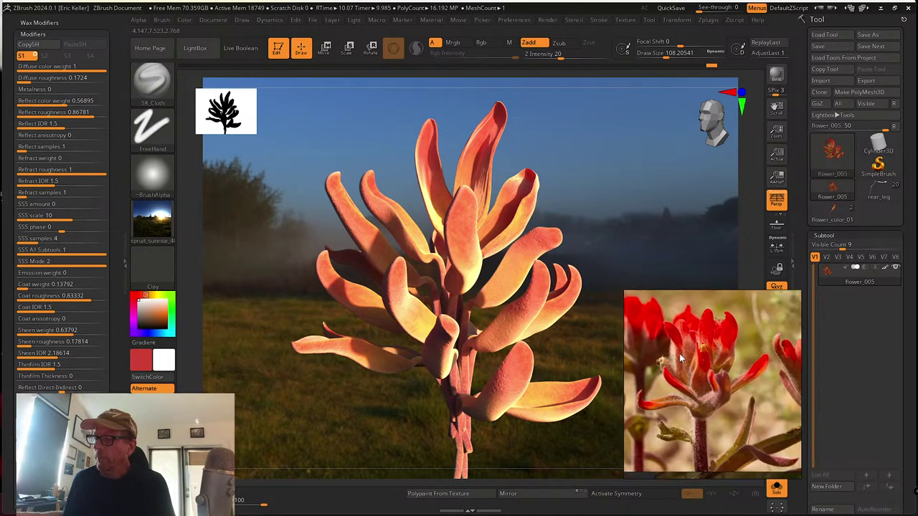
scroll(679, 354, "up", 1)
scroll(679, 356, "up", 2)
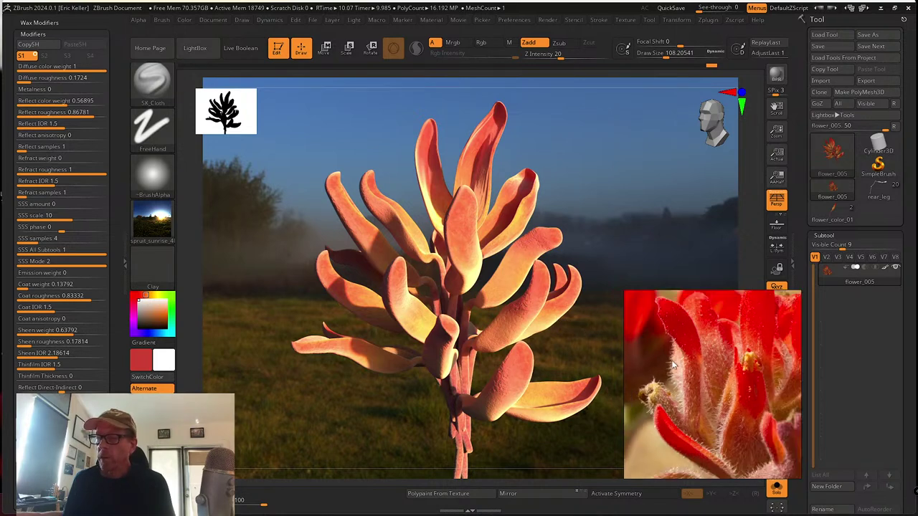
scroll(674, 365, "down", 2)
scroll(679, 367, "down", 1)
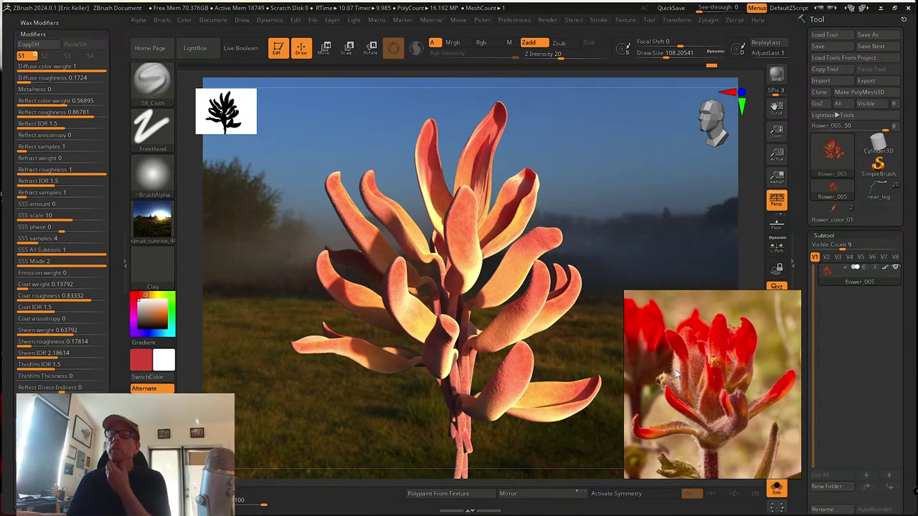
right_click_drag(684, 375, 719, 418)
mouse_move(717, 422)
left_mouse_down()
mouse_move(702, 391)
mouse_move(674, 383)
left_mouse_up()
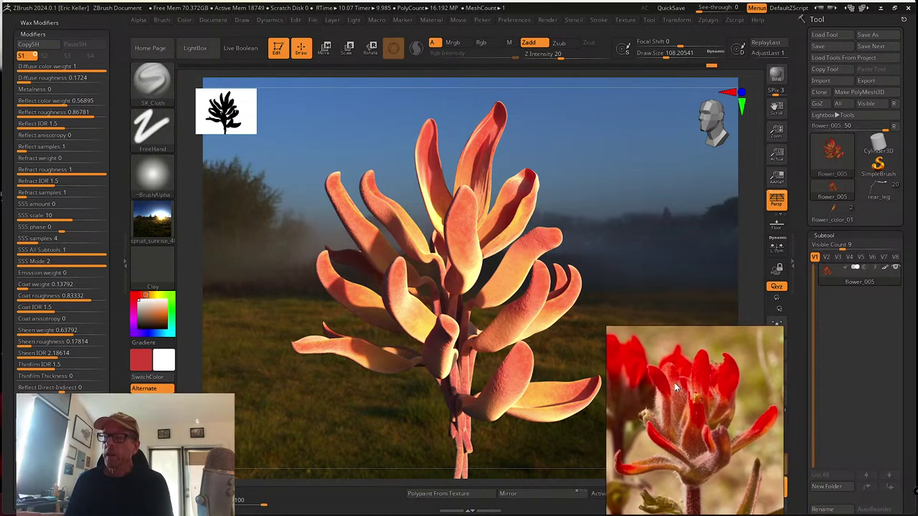